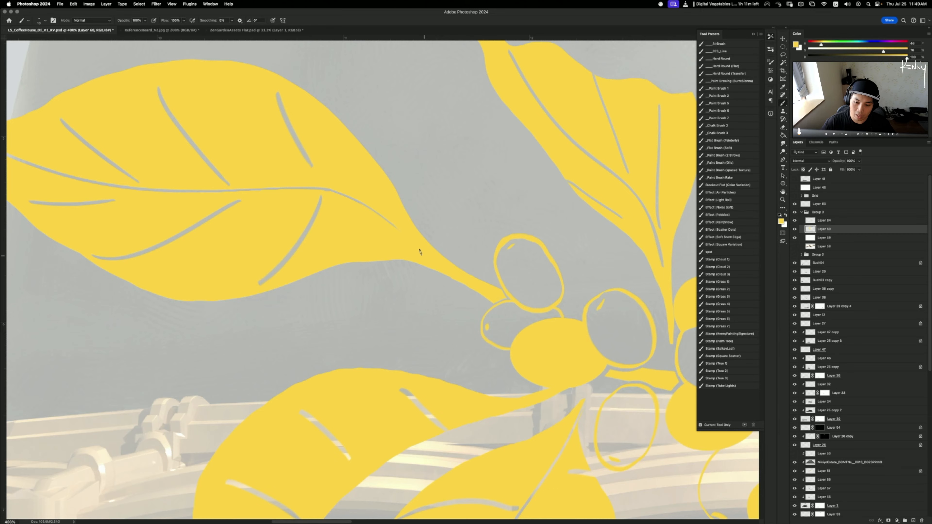
- Move the ZenGardenAssets Flat document out into its own window, keeping the coffee house painting in the main window
{"action": "left_click_drag", "start_coordinate": [432, 245], "coordinate": [380, 205]}
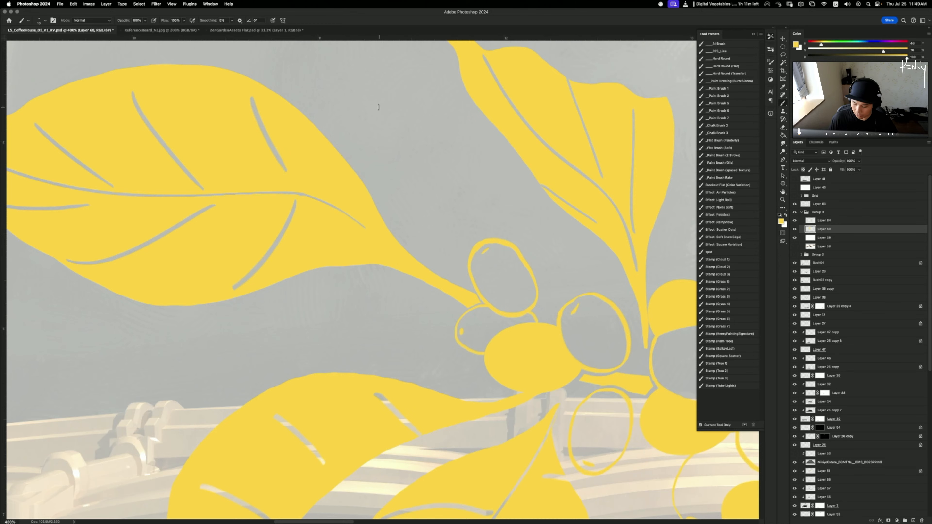
{"action": "key", "text": "super+minus"}
{"action": "key", "text": "super+minus"}
{"action": "key", "text": "super+minus"}
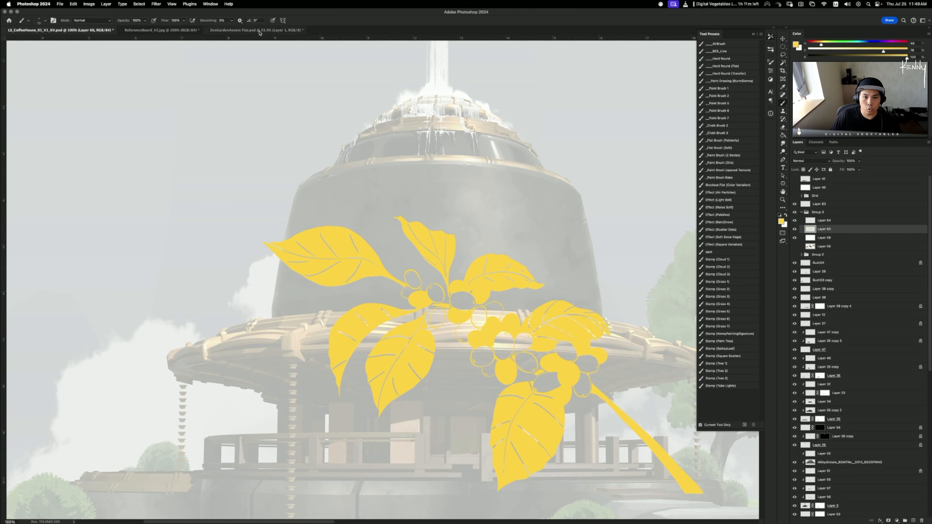
{"action": "left_click_drag", "start_coordinate": [258, 30], "coordinate": [0, 73]}
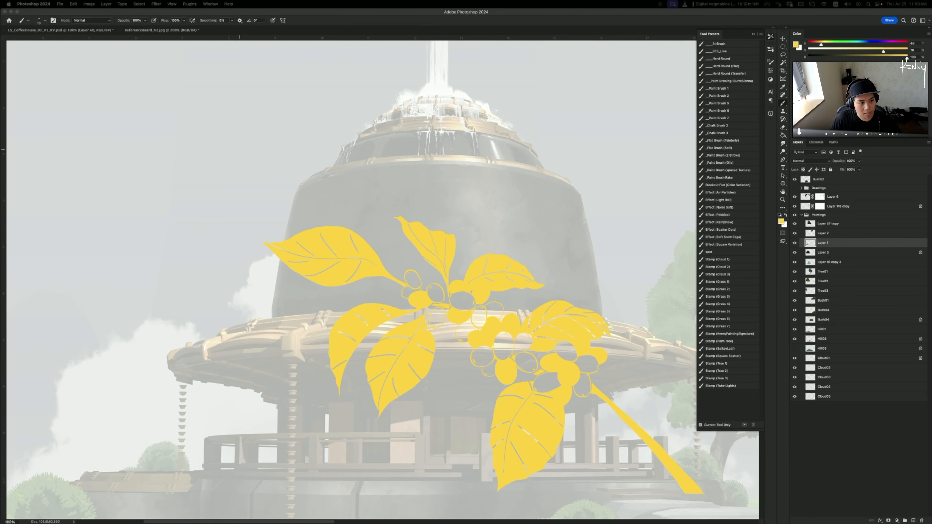
{"action": "left_click", "coordinate": [674, 195]}
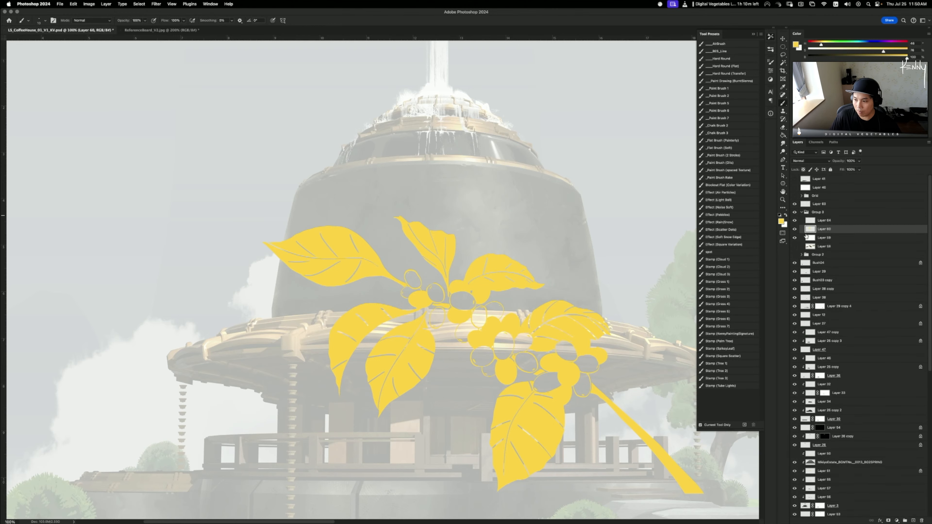
- Identify the yellow leaf and berry layers by toggling their visibility, and group the two together
{"action": "left_click", "coordinate": [794, 228]}
{"action": "left_click", "coordinate": [794, 228]}
{"action": "left_click", "coordinate": [794, 221]}
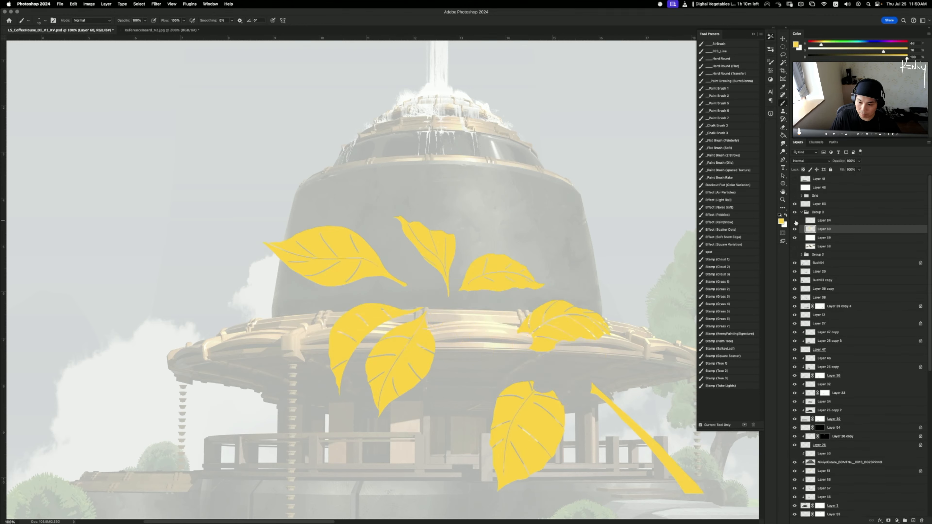
{"action": "left_click", "coordinate": [794, 220]}
{"action": "left_click", "coordinate": [823, 220], "text": "shift"}
{"action": "key", "text": "super+g"}
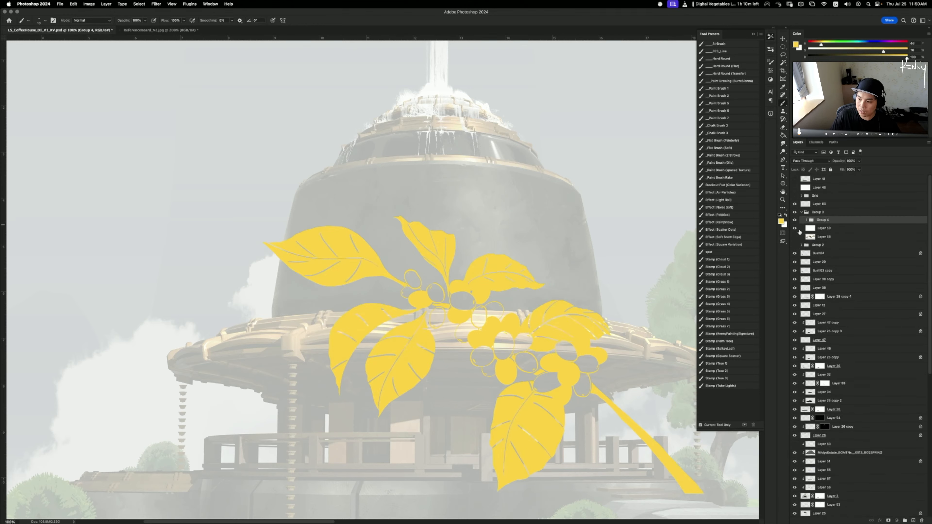
- Hide the white overlay layer beneath Group 4 and select the leaf-and-berry group
{"action": "left_click", "coordinate": [799, 229]}
{"action": "left_click", "coordinate": [794, 228]}
{"action": "left_click", "coordinate": [794, 220]}
{"action": "left_click", "coordinate": [794, 220]}
{"action": "left_click", "coordinate": [822, 220]}
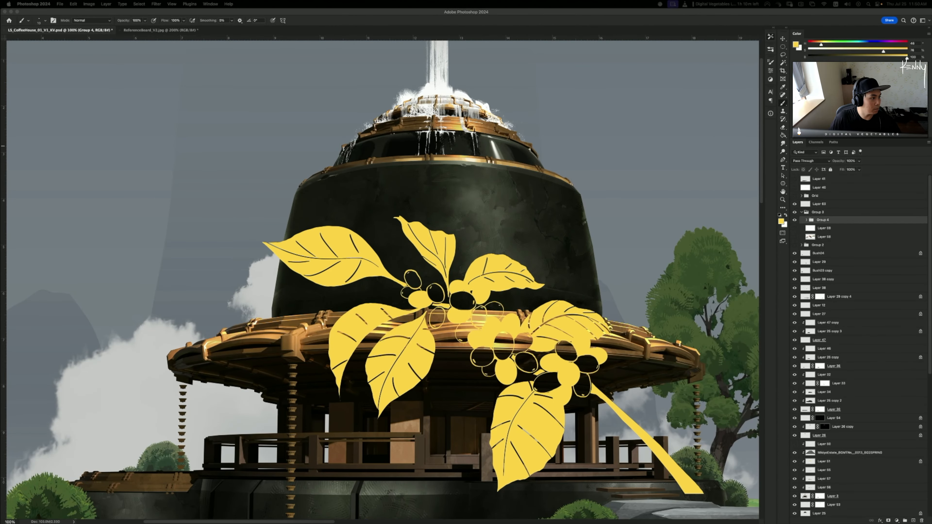
- Copy Group 4 with the leaf-and-berry artwork into the ZenGardenAssets document
{"action": "key", "text": "super+Tab"}
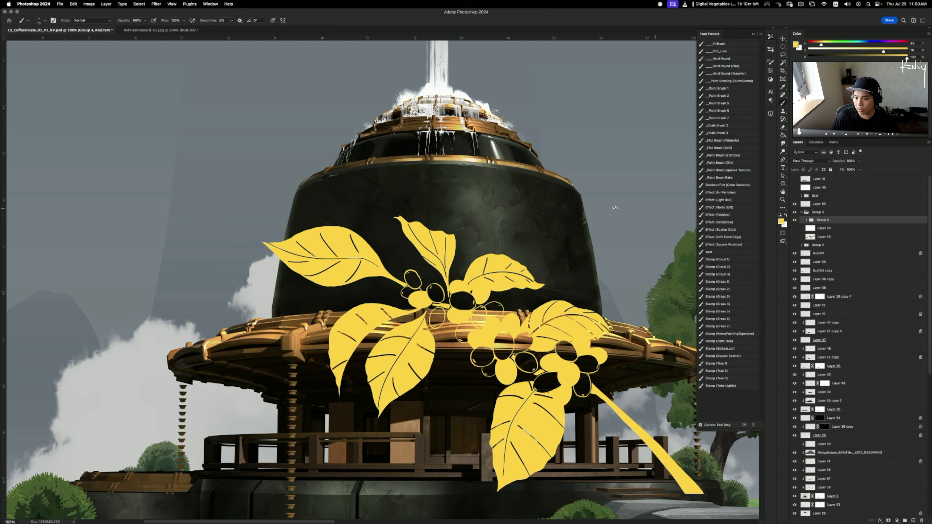
{"action": "key", "text": "super+grave"}
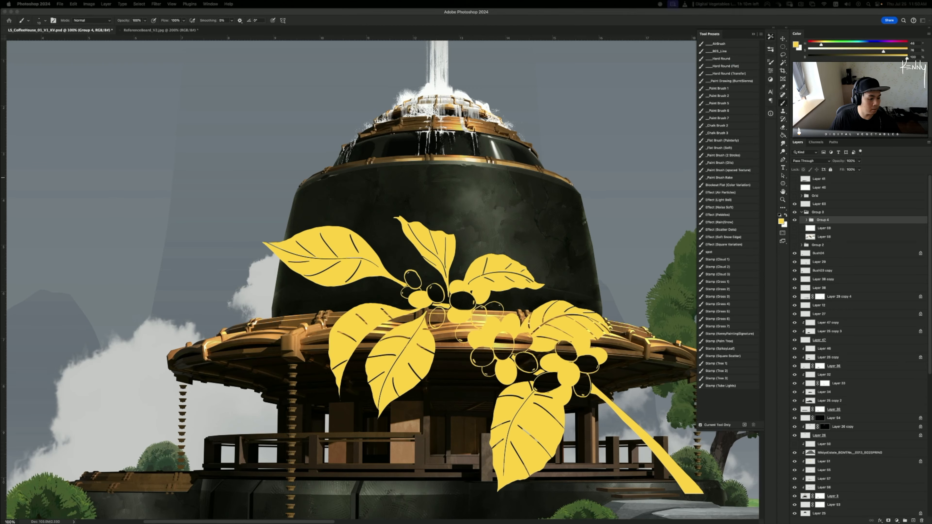
{"action": "key", "text": "super+grave"}
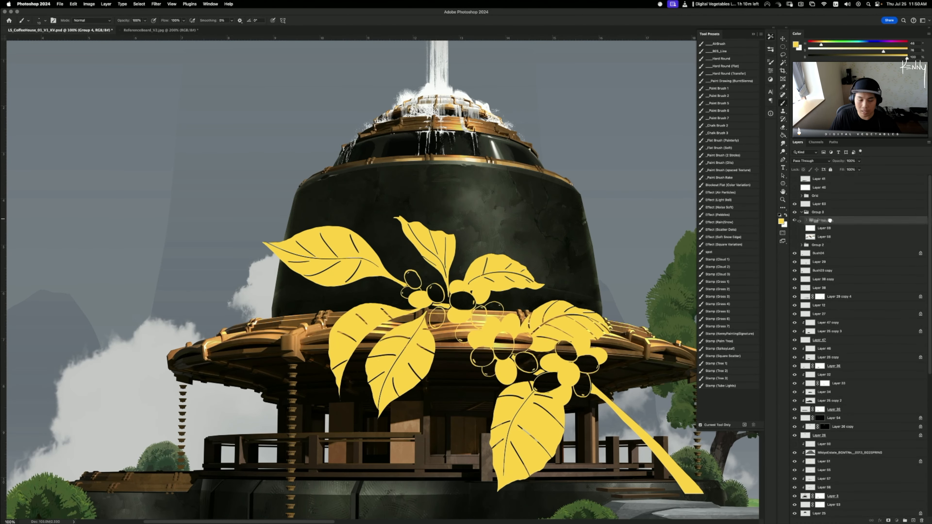
{"action": "key", "text": "super+grave"}
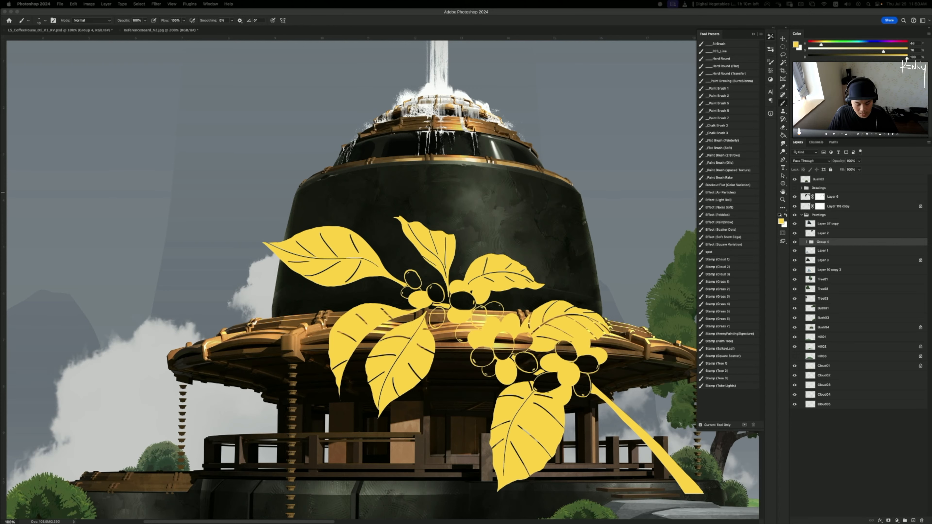
- Move Group 4 to the top of the ZenGardenAssets layer stack, and return to the coffee house document
{"action": "key", "text": "v"}
{"action": "left_click", "coordinate": [829, 270]}
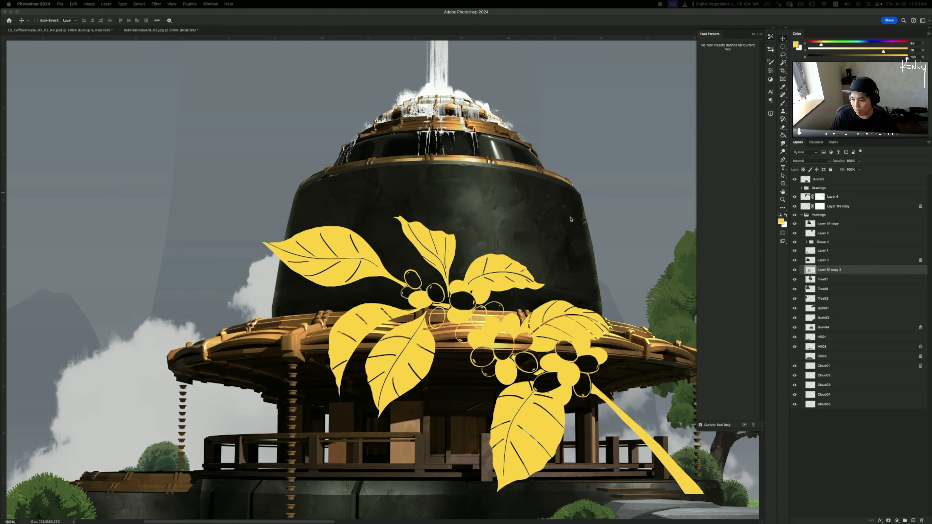
{"action": "left_click", "coordinate": [794, 242]}
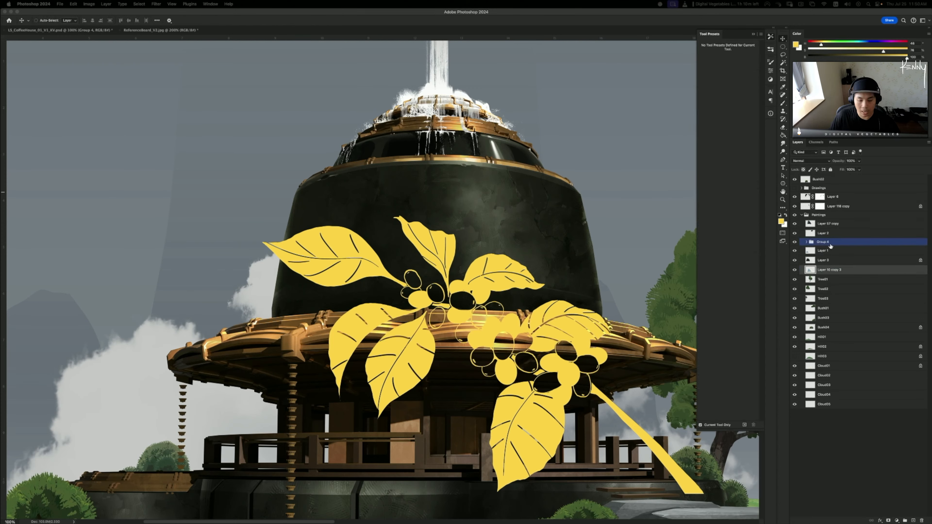
{"action": "left_click_drag", "start_coordinate": [818, 242], "coordinate": [847, 176]}
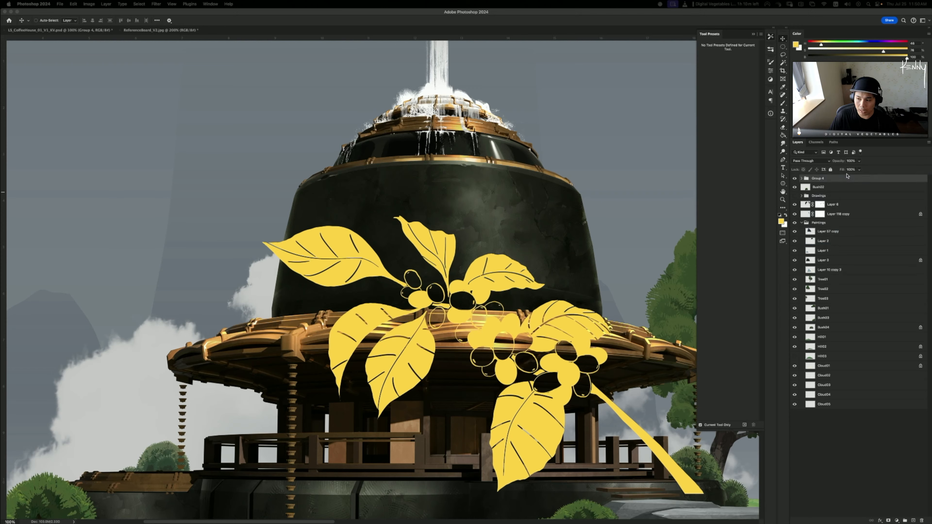
{"action": "left_click", "coordinate": [632, 211]}
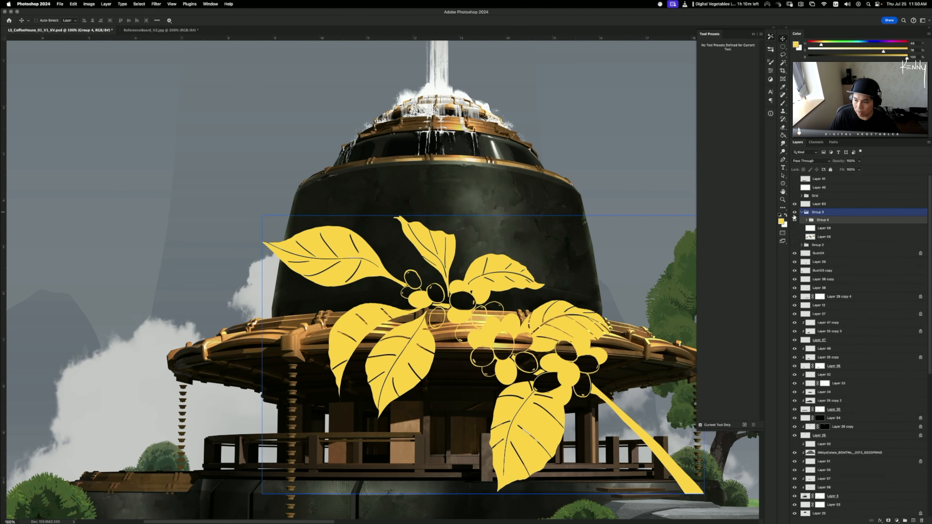
- Merge Group 4 into a single layer, and scale it down and rotate it slightly clockwise onto the dark dome
{"action": "left_click", "coordinate": [824, 220]}
{"action": "key", "text": "ctrl+e"}
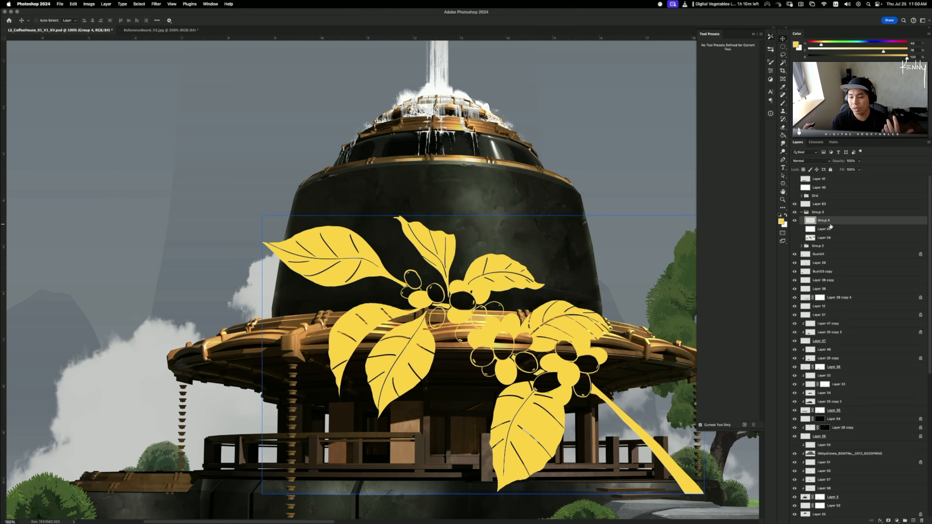
{"action": "key", "text": "super+t"}
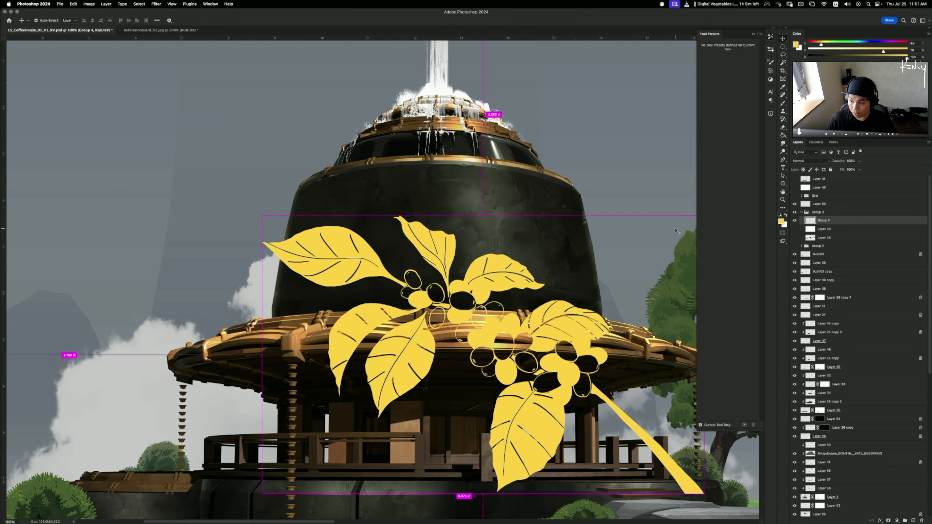
{"action": "left_click_drag", "start_coordinate": [261, 215], "coordinate": [349, 270]}
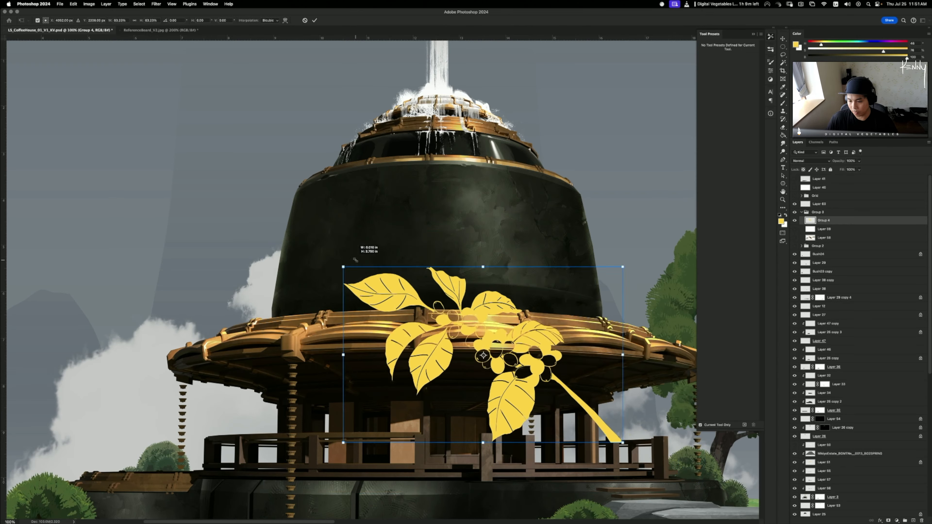
{"action": "left_click_drag", "start_coordinate": [440, 330], "coordinate": [381, 273]}
{"action": "mouse_move", "coordinate": [579, 212]}
{"action": "left_mouse_down"}
{"action": "mouse_move", "coordinate": [596, 257]}
{"action": "mouse_move", "coordinate": [586, 223]}
{"action": "left_mouse_up"}
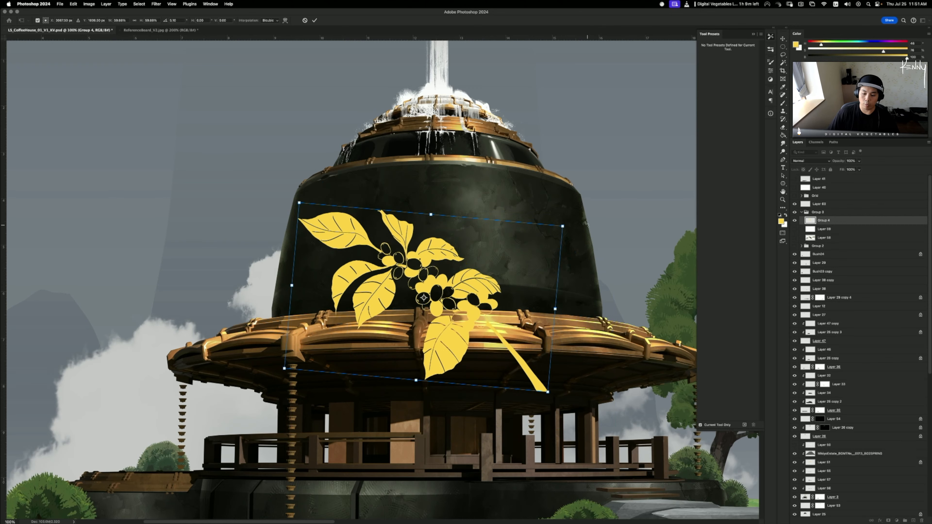
{"action": "key", "text": "Return"}
- Shift the coffee branch artwork up and slightly right so more of it sits on the dome
{"action": "scroll", "coordinate": [587, 225], "scroll_direction": "down", "scroll_amount": 3}
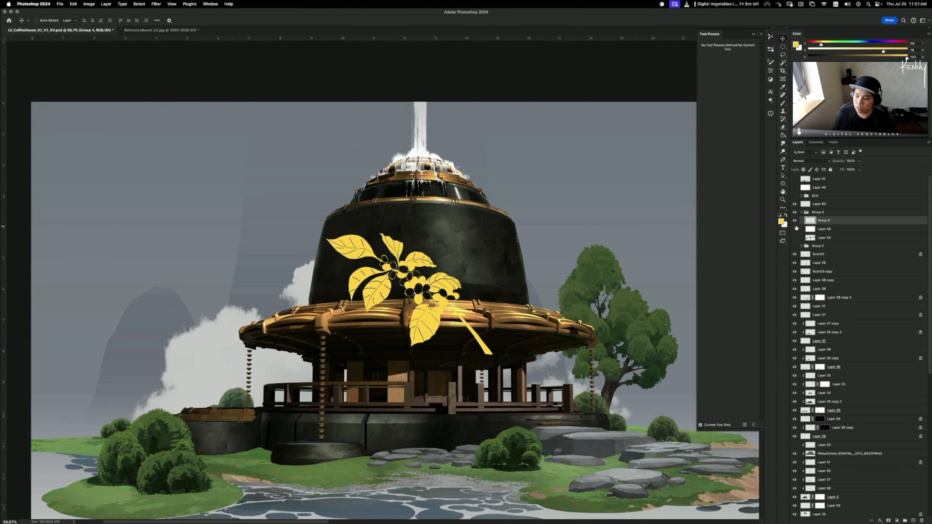
{"action": "key", "text": "b"}
{"action": "left_click_drag", "start_coordinate": [478, 325], "coordinate": [483, 301]}
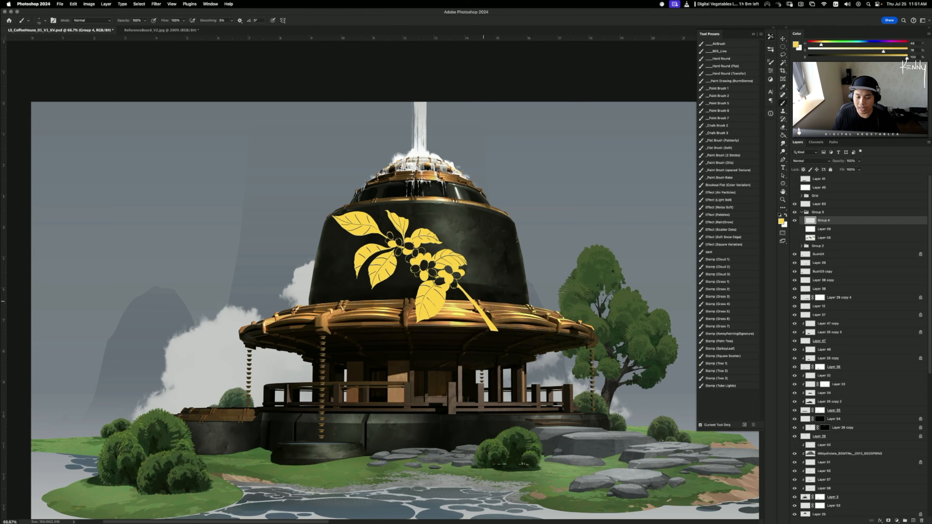
- Shrink the coffee branch with Free Transform and fit it onto the right side of the dome
{"action": "key", "text": "ctrl+t"}
{"action": "left_click_drag", "start_coordinate": [498, 209], "coordinate": [414, 261]}
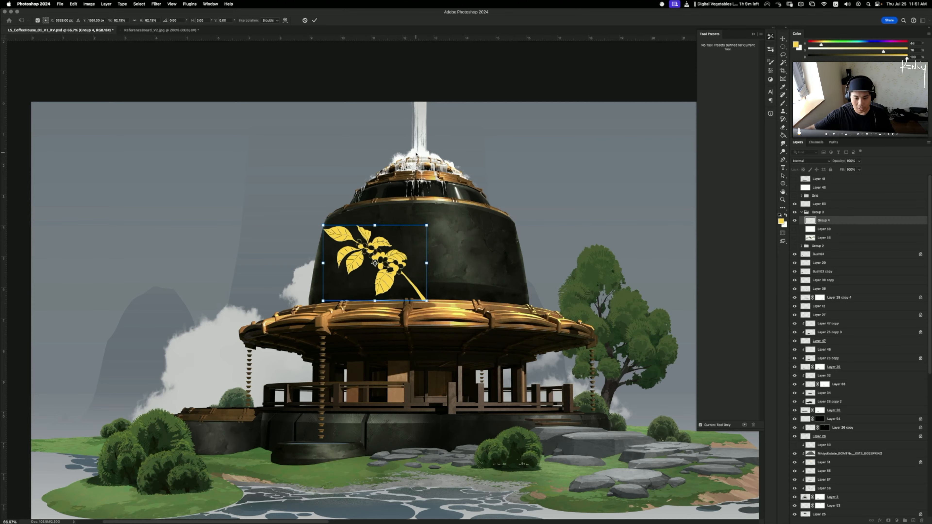
{"action": "right_click", "coordinate": [393, 253]}
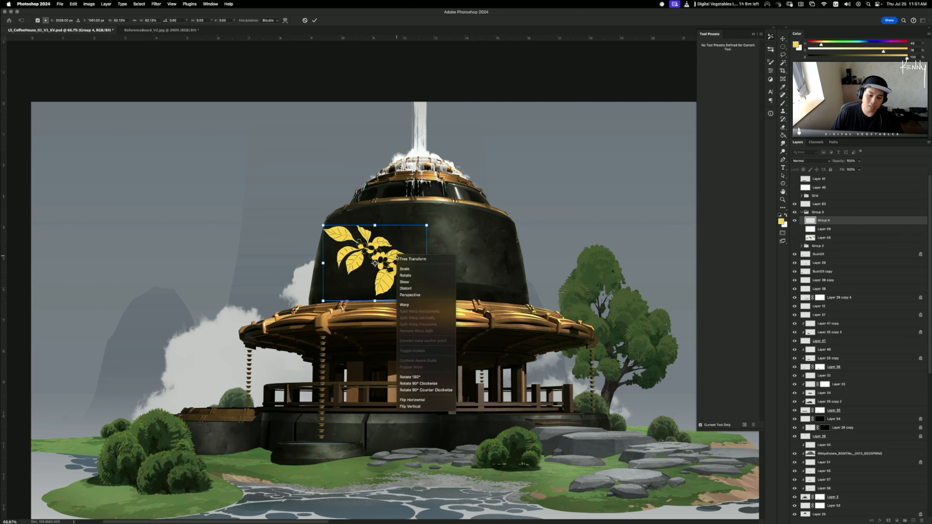
{"action": "left_click_drag", "start_coordinate": [393, 253], "coordinate": [495, 254]}
{"action": "mouse_move", "coordinate": [561, 240]}
{"action": "left_mouse_down"}
{"action": "mouse_move", "coordinate": [555, 258]}
{"action": "mouse_move", "coordinate": [566, 270]}
{"action": "left_mouse_up"}
{"action": "key", "text": "Return"}
{"action": "key", "text": "b"}
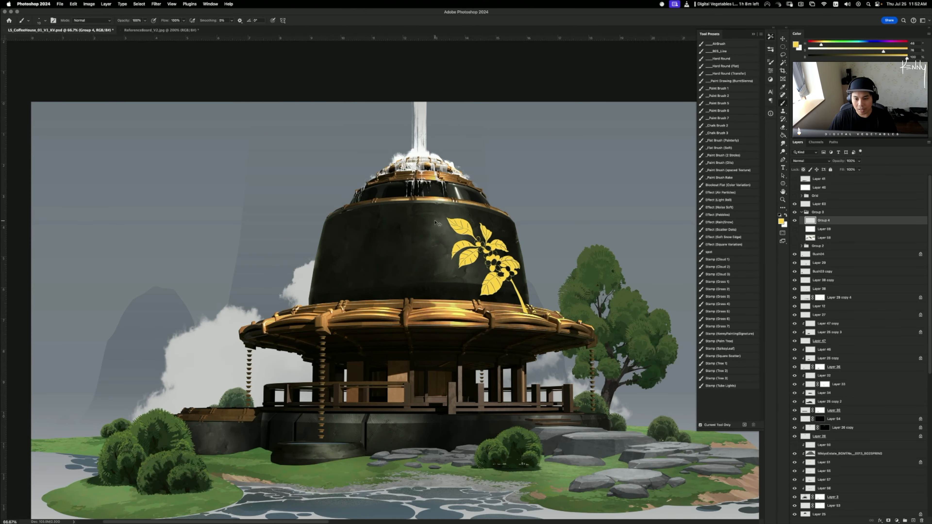
- Scale the coffee branch down a little more against the dome's lower right edge
{"action": "key", "text": "super+t"}
{"action": "key", "text": "Return"}
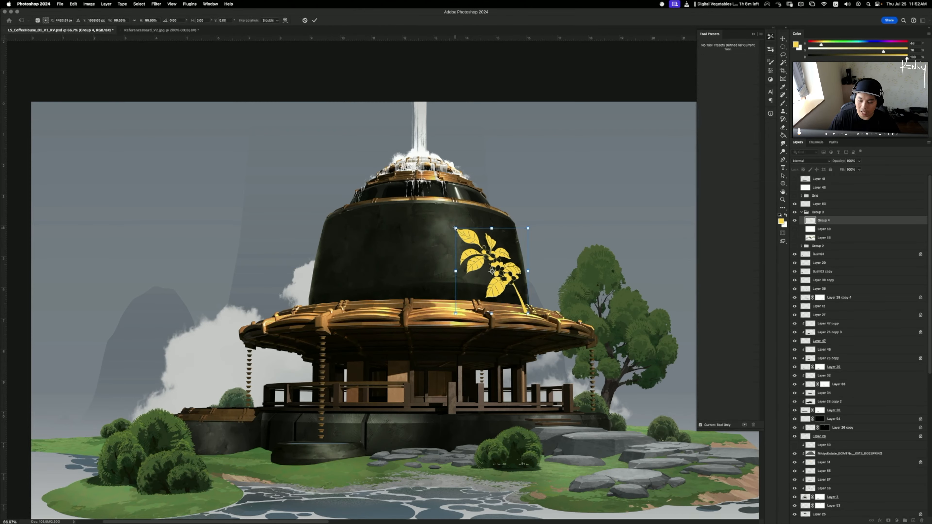
{"action": "key", "text": "b"}
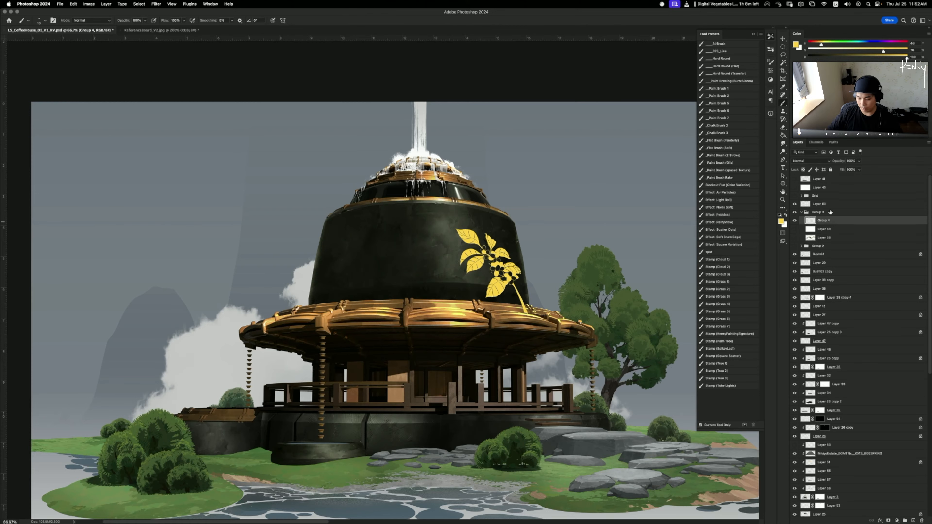
- Enlarge the brush tip
{"action": "key", "text": "super+minus"}
{"action": "key", "text": "super+minus"}
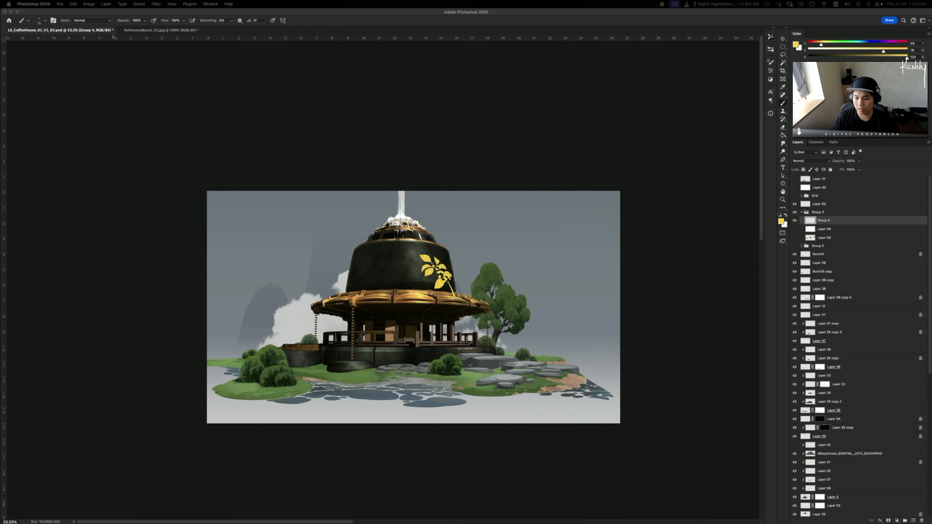
{"action": "key", "text": "F5"}
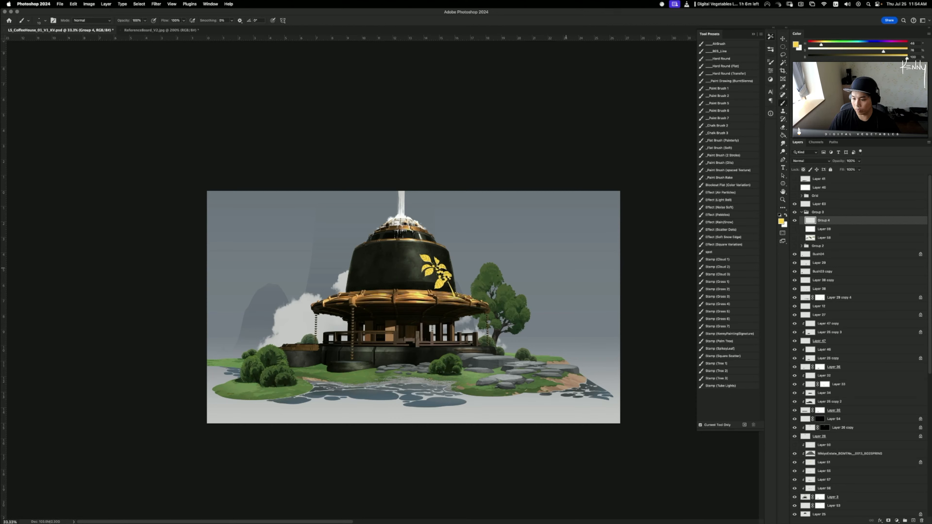
{"action": "key", "text": "bracketright"}
{"action": "key", "text": "bracketright"}
{"action": "key", "text": "bracketright"}
{"action": "key", "text": "bracketright"}
{"action": "key", "text": "bracketright"}
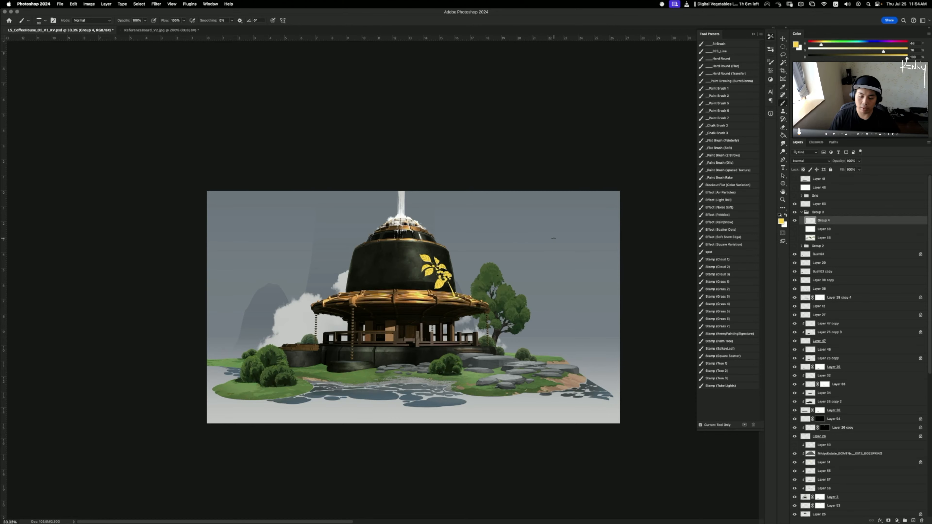
- Compare the painting with the coffee branch layer hidden and shown
{"action": "key", "text": "super+equal"}
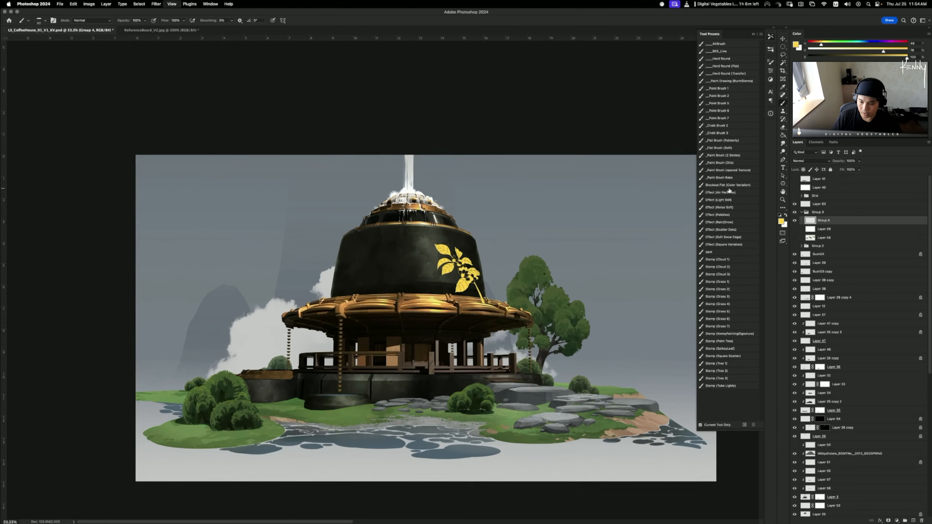
{"action": "left_click", "coordinate": [794, 220]}
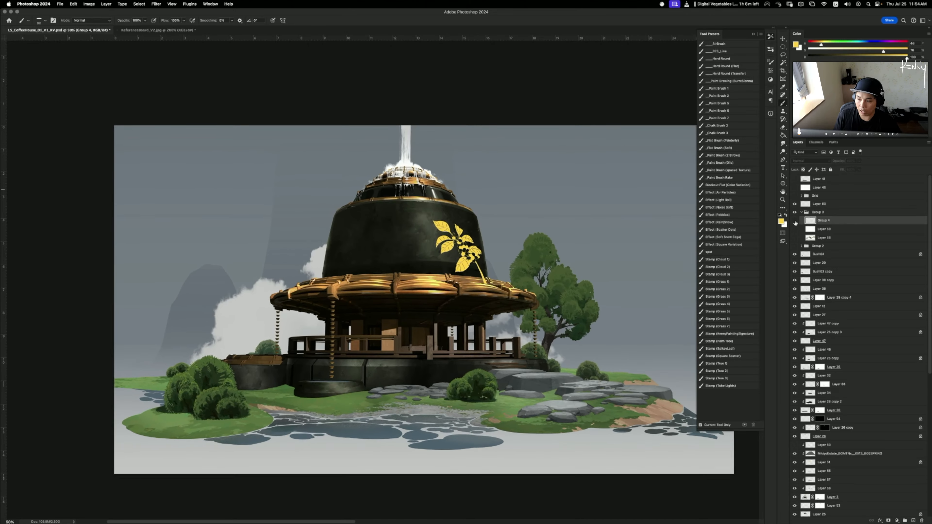
{"action": "left_click", "coordinate": [794, 220]}
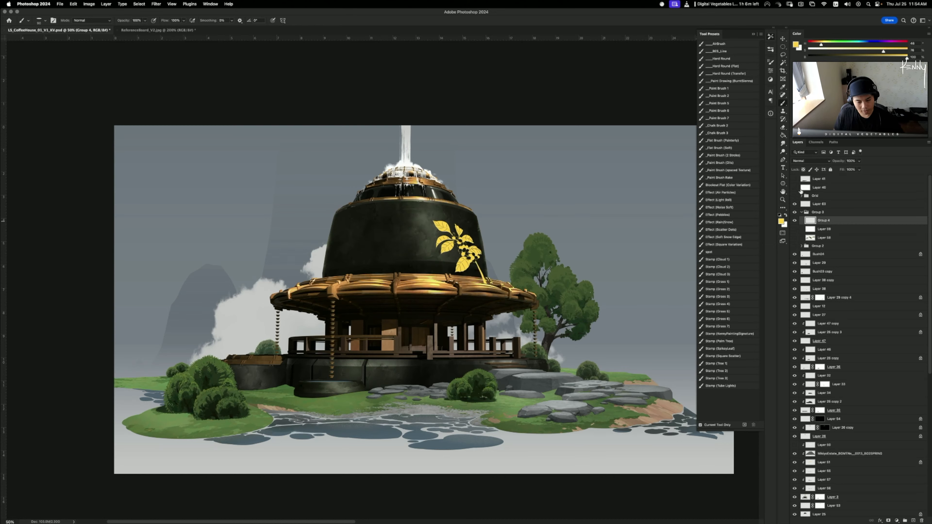
{"action": "left_click", "coordinate": [794, 220]}
{"action": "left_click", "coordinate": [794, 221]}
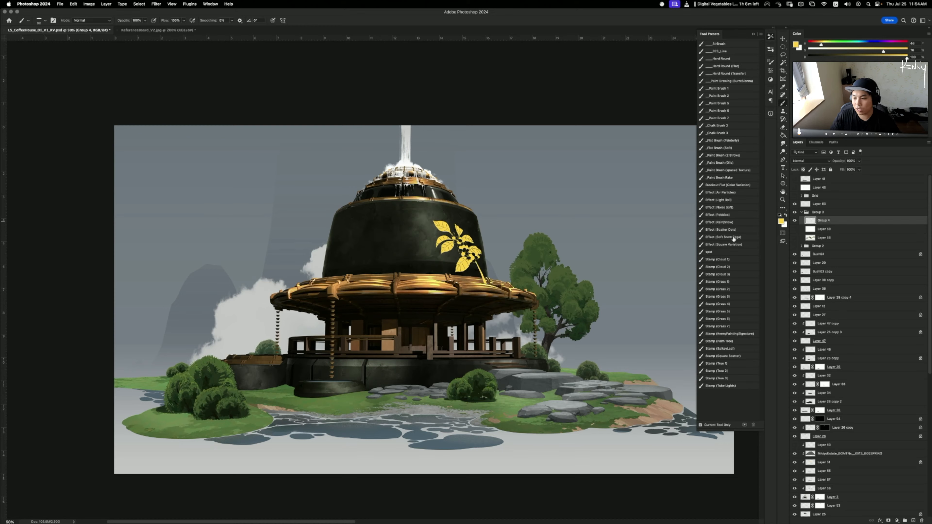
- Narrow the coffee branch slightly and reposition it closer to the dome's right edge
{"action": "left_click_drag", "start_coordinate": [473, 230], "coordinate": [440, 220]}
{"action": "key", "text": "ctrl+t"}
{"action": "key", "text": "Return"}
{"action": "key", "text": "b"}
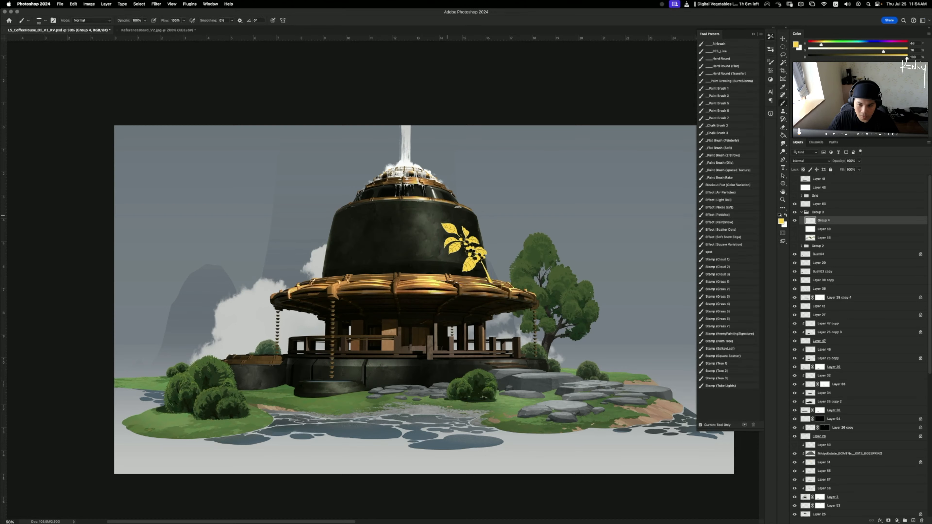
{"action": "left_click_drag", "start_coordinate": [527, 241], "coordinate": [524, 237]}
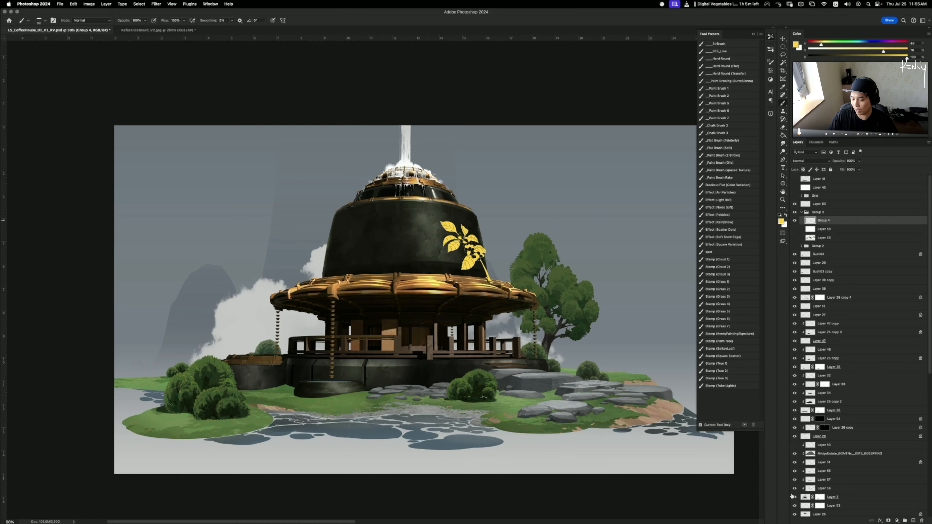
- Move the coffee branch layer down to directly above the dome's base layer and clip it to that layer
{"action": "key", "text": "v"}
{"action": "left_click_drag", "start_coordinate": [448, 258], "coordinate": [445, 258]}
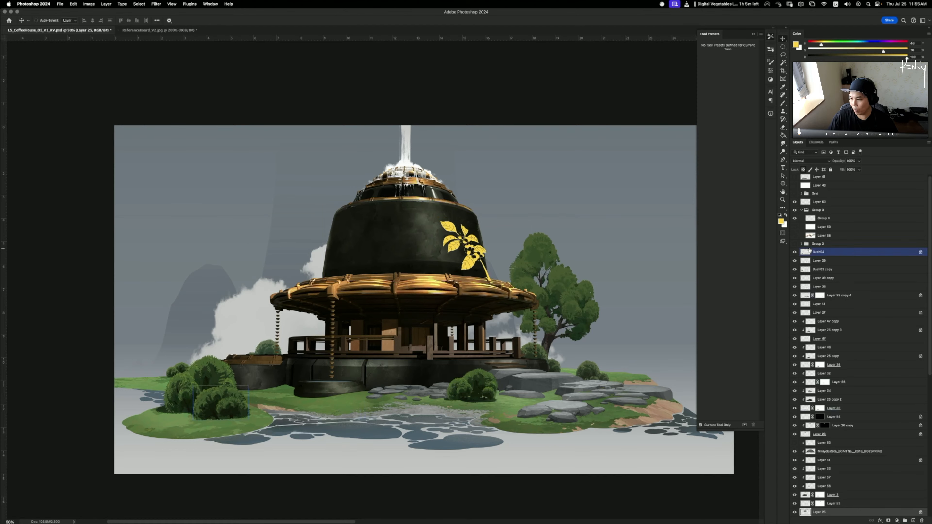
{"action": "left_click_drag", "start_coordinate": [807, 219], "coordinate": [826, 508]}
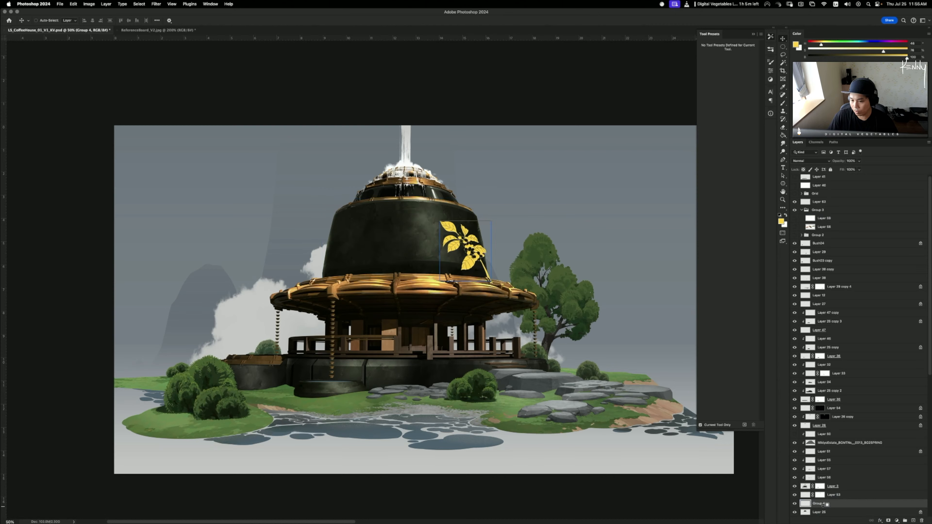
{"action": "left_click", "coordinate": [823, 508], "text": "alt"}
{"action": "key", "text": "super+t"}
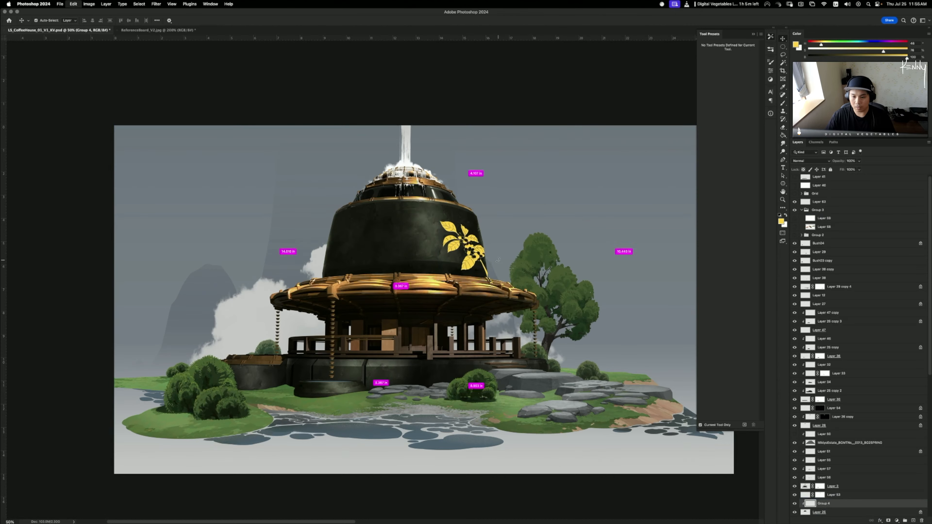
{"action": "right_click", "coordinate": [471, 250]}
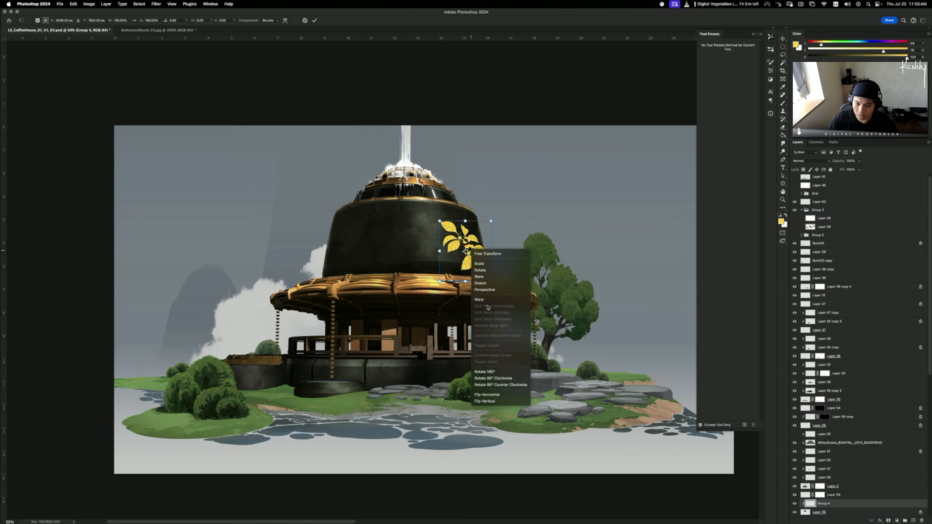
{"action": "left_click", "coordinate": [479, 299]}
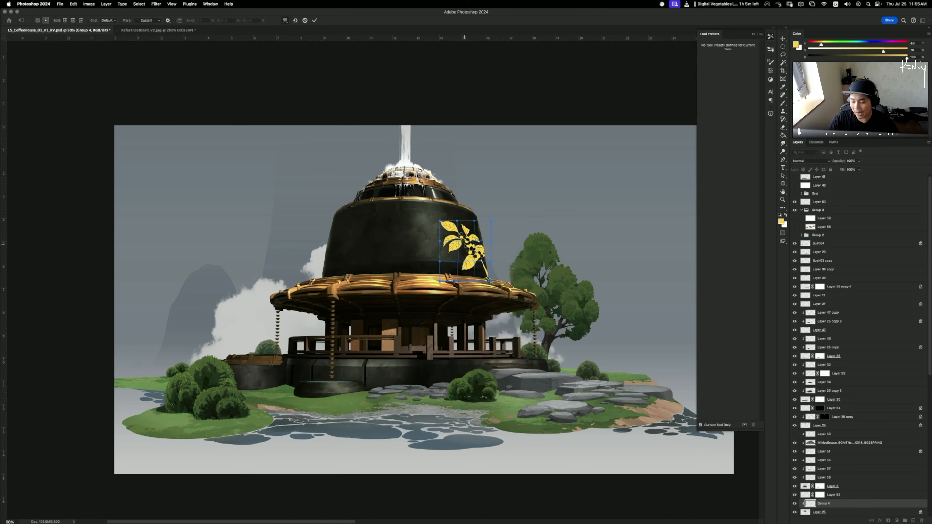
{"action": "key", "text": "Return"}
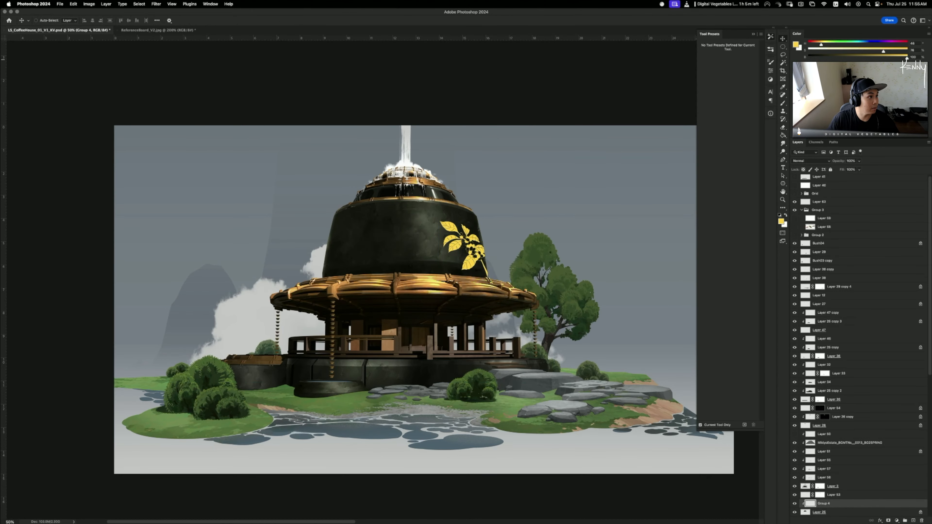
- Create a 1500 × 1500 px document from the Clipboard preset and paste the copied isometric camp image into it
{"action": "key", "text": "super+Tab"}
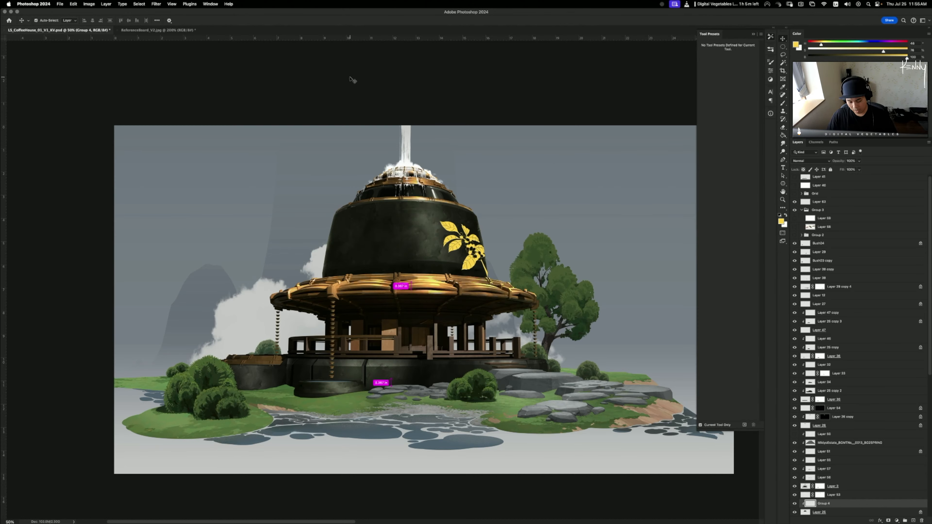
{"action": "key", "text": "super+n"}
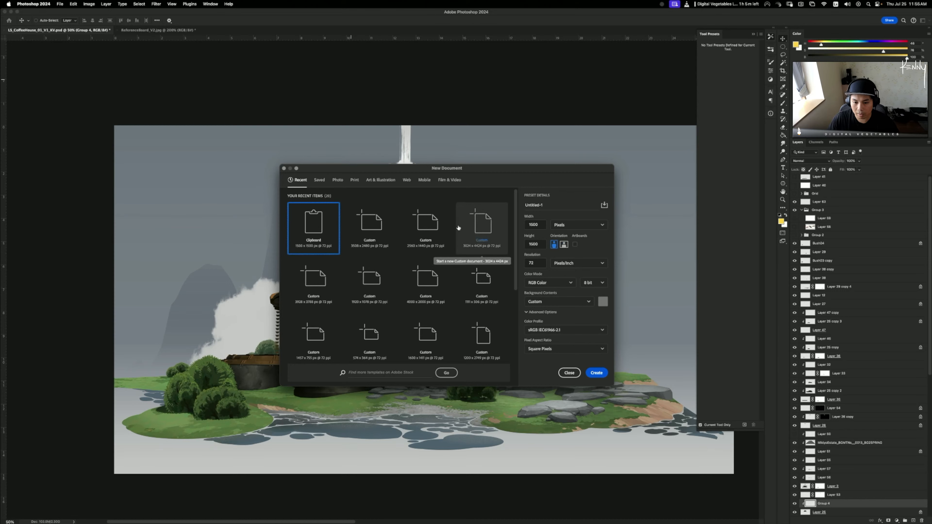
{"action": "left_click", "coordinate": [596, 373]}
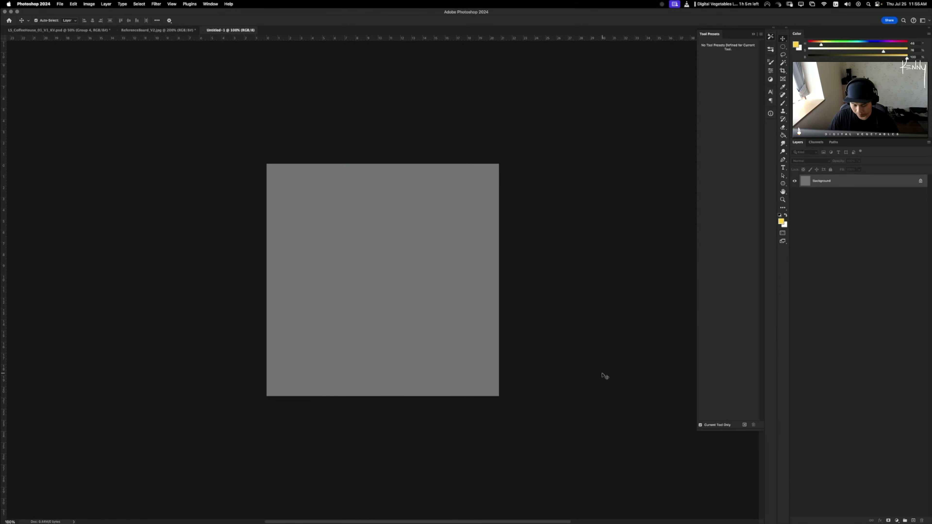
{"action": "key", "text": "super+v"}
{"action": "key", "text": "super+equal"}
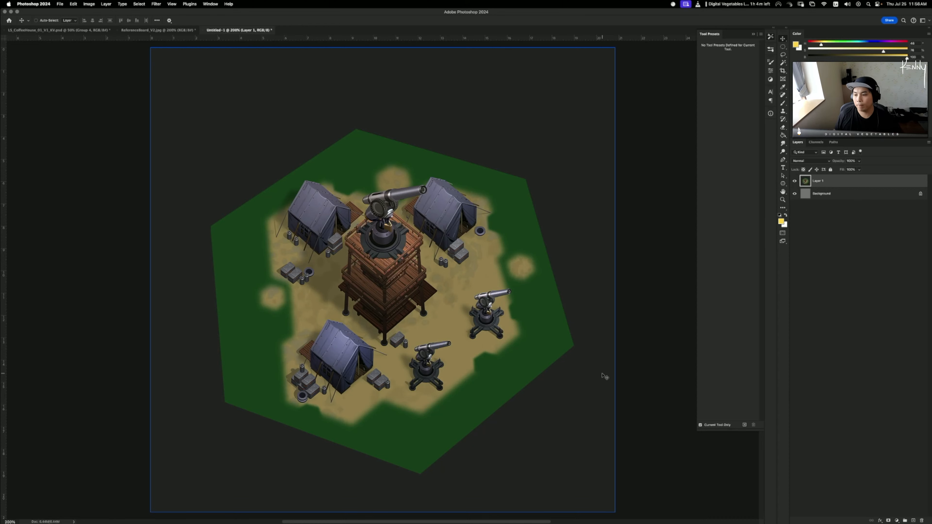
- Try broad yellow brush strokes over the camp image, undoing each one
{"action": "key", "text": "b"}
{"action": "mouse_move", "coordinate": [484, 198]}
{"action": "left_mouse_down"}
{"action": "mouse_move", "coordinate": [401, 114]}
{"action": "mouse_move", "coordinate": [478, 205]}
{"action": "mouse_move", "coordinate": [378, 174]}
{"action": "left_mouse_up"}
{"action": "key", "text": "super+z"}
{"action": "mouse_move", "coordinate": [261, 267]}
{"action": "left_mouse_down"}
{"action": "mouse_move", "coordinate": [281, 316]}
{"action": "mouse_move", "coordinate": [316, 310]}
{"action": "mouse_move", "coordinate": [297, 307]}
{"action": "left_mouse_up"}
{"action": "key", "text": "super+z"}
{"action": "key", "text": "super+z"}
{"action": "key", "text": "super+z"}
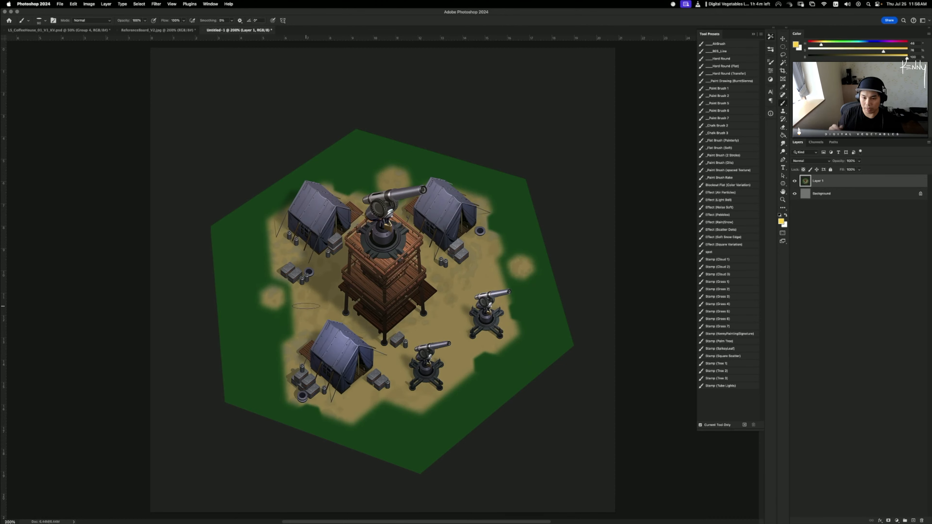
{"action": "left_click_drag", "start_coordinate": [383, 155], "coordinate": [352, 281]}
{"action": "key", "text": "super+z"}
{"action": "left_click_drag", "start_coordinate": [376, 234], "coordinate": [484, 189]}
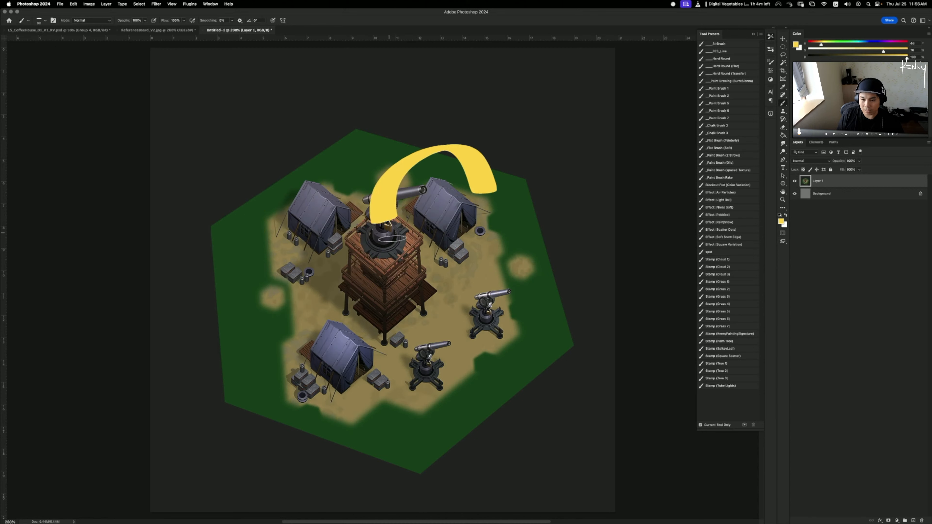
{"action": "key", "text": "super+z"}
{"action": "left_click_drag", "start_coordinate": [511, 321], "coordinate": [476, 267]}
{"action": "key", "text": "super+z"}
{"action": "mouse_move", "coordinate": [449, 336]}
{"action": "left_mouse_down"}
{"action": "mouse_move", "coordinate": [404, 348]}
{"action": "mouse_move", "coordinate": [396, 389]}
{"action": "left_mouse_up"}
{"action": "key", "text": "super+z"}
{"action": "mouse_move", "coordinate": [352, 313]}
{"action": "left_mouse_down"}
{"action": "mouse_move", "coordinate": [345, 384]}
{"action": "mouse_move", "coordinate": [374, 330]}
{"action": "left_mouse_up"}
{"action": "key", "text": "super+z"}
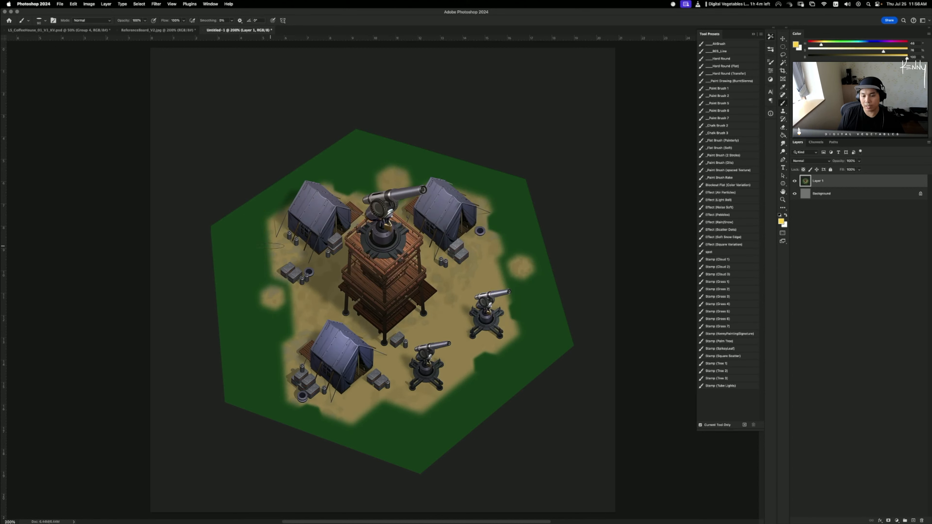
- Shrink the brush tip to a thin line for annotating the camp image
{"action": "key", "text": "bracketleft"}
{"action": "key", "text": "bracketleft"}
{"action": "key", "text": "bracketleft"}
{"action": "key", "text": "bracketleft"}
{"action": "key", "text": "bracketleft"}
{"action": "key", "text": "bracketleft"}
{"action": "key", "text": "bracketleft"}
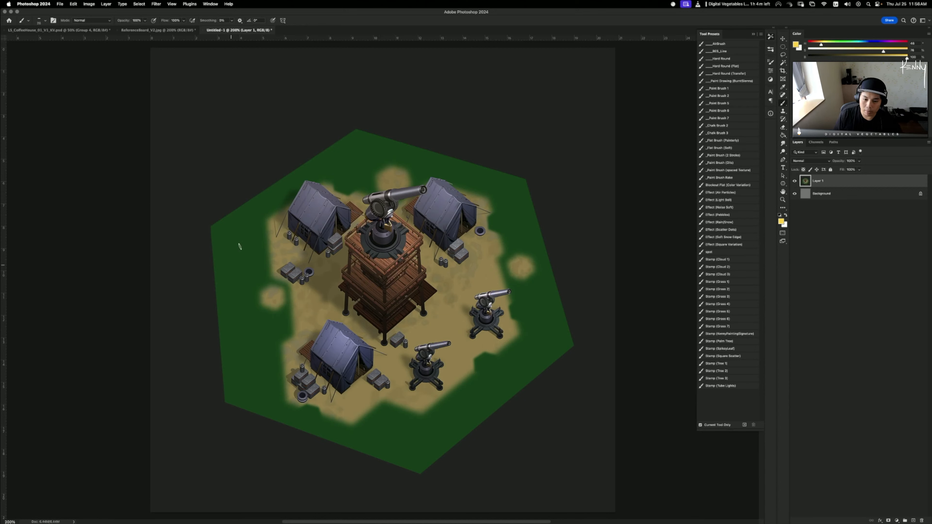
- Try straight yellow guide lines along the hexagonal ground's left and right edges, and undo them
{"action": "left_click", "coordinate": [208, 172], "text": "shift"}
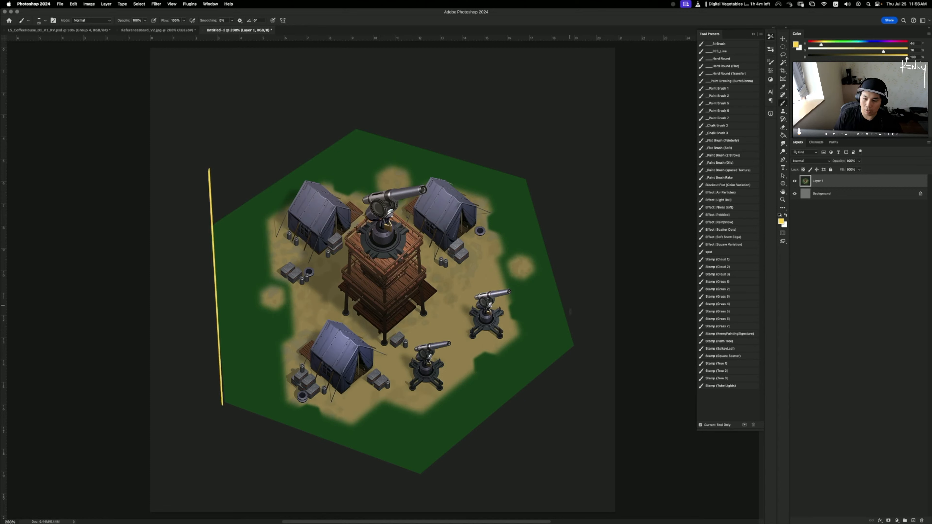
{"action": "left_click", "coordinate": [511, 120], "text": "shift"}
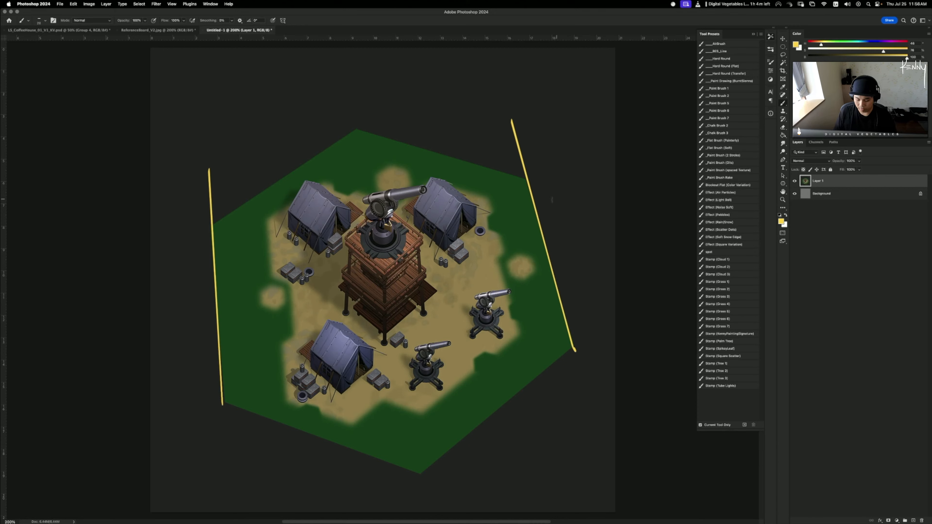
{"action": "key", "text": "super+z"}
{"action": "key", "text": "super+z"}
{"action": "key", "text": "super+z"}
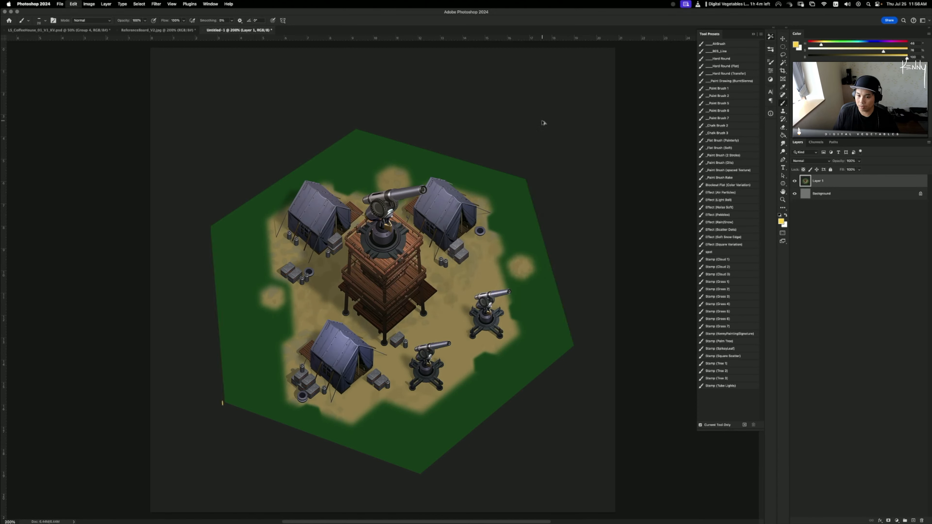
- Compare the hexagon's side angles by moving a straight guide line between them on a temporary layer, and delete that layer
{"action": "key", "text": "super+shift+n"}
{"action": "key", "text": "Return"}
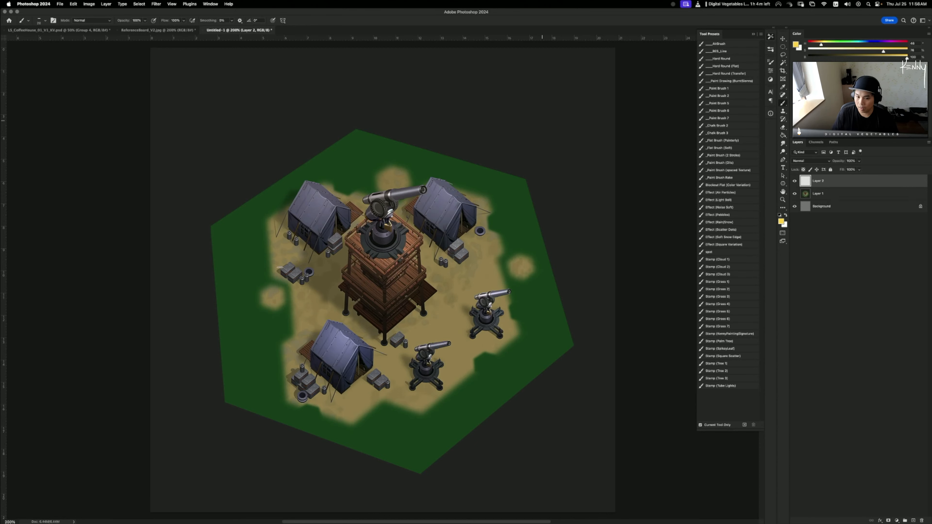
{"action": "left_click", "coordinate": [224, 401]}
{"action": "left_click", "coordinate": [204, 165], "text": "shift"}
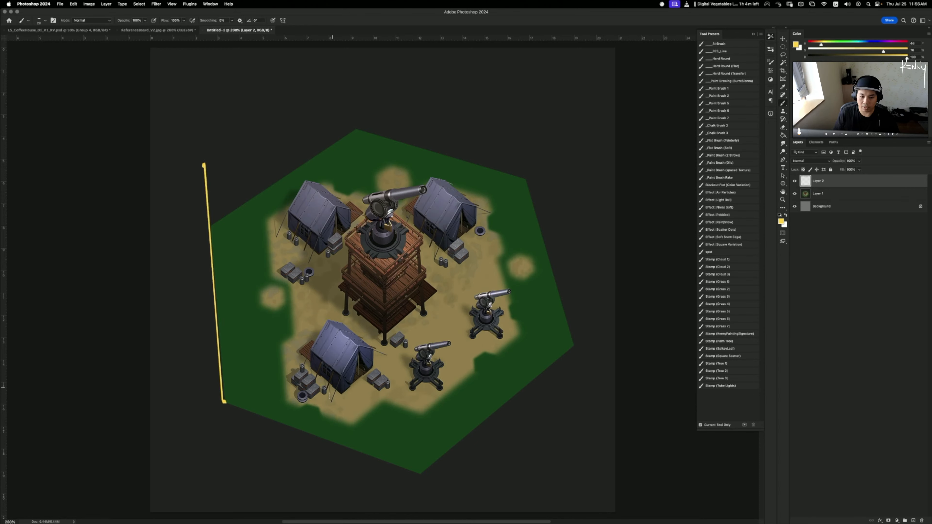
{"action": "left_click_drag", "start_coordinate": [282, 432], "coordinate": [627, 388]}
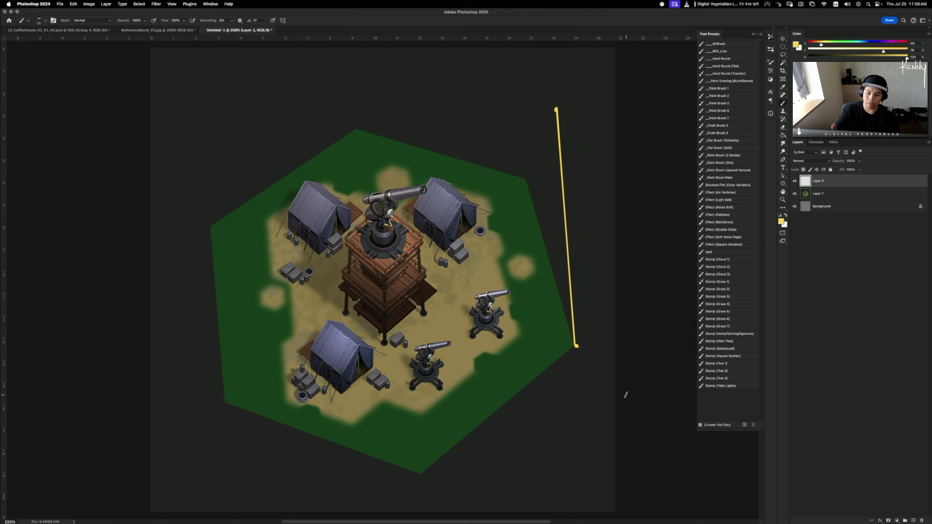
{"action": "key", "text": "Delete"}
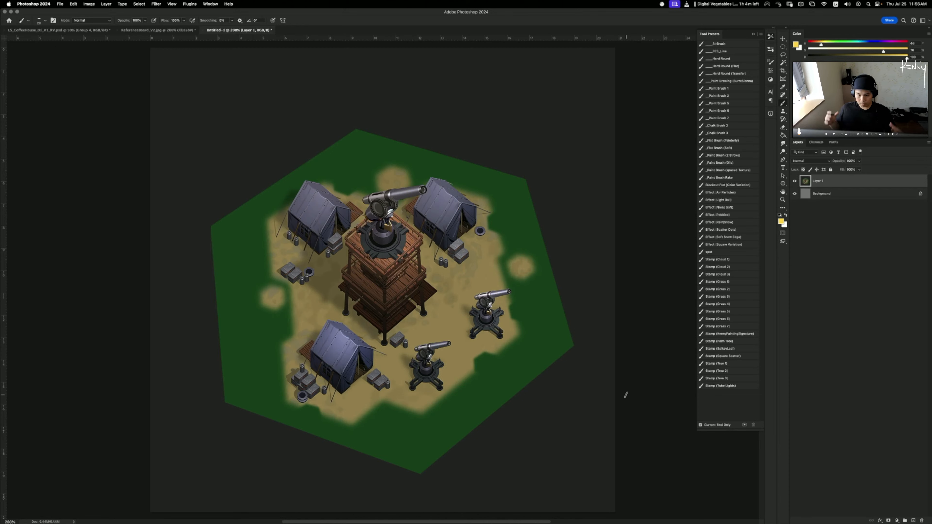
- Try freehand yellow strokes along the hexagon's left edge and near its upper right area, undoing each one
{"action": "left_click_drag", "start_coordinate": [226, 403], "coordinate": [208, 217]}
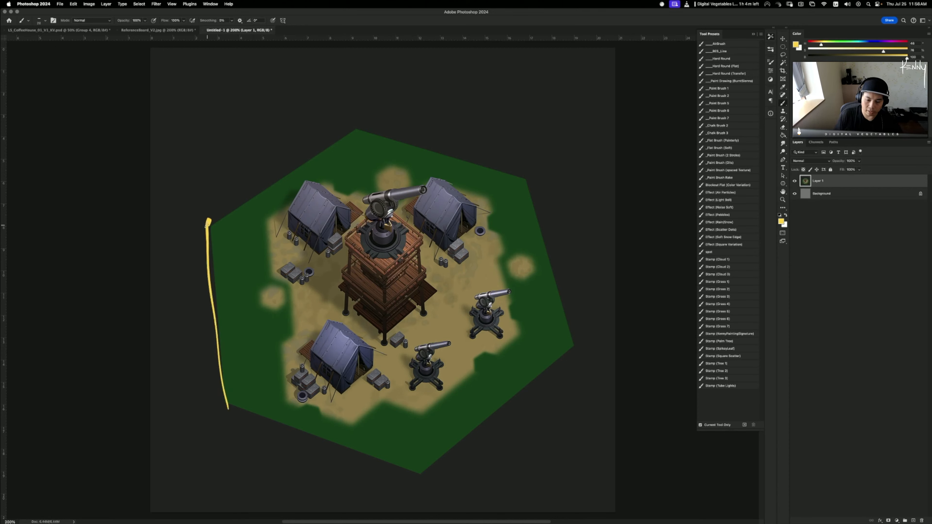
{"action": "key", "text": "super+z"}
{"action": "mouse_move", "coordinate": [489, 180]}
{"action": "left_mouse_down"}
{"action": "mouse_move", "coordinate": [220, 349]}
{"action": "mouse_move", "coordinate": [463, 210]}
{"action": "mouse_move", "coordinate": [433, 422]}
{"action": "mouse_move", "coordinate": [491, 139]}
{"action": "left_mouse_up"}
{"action": "key", "text": "super+z"}
{"action": "key", "text": "super+z"}
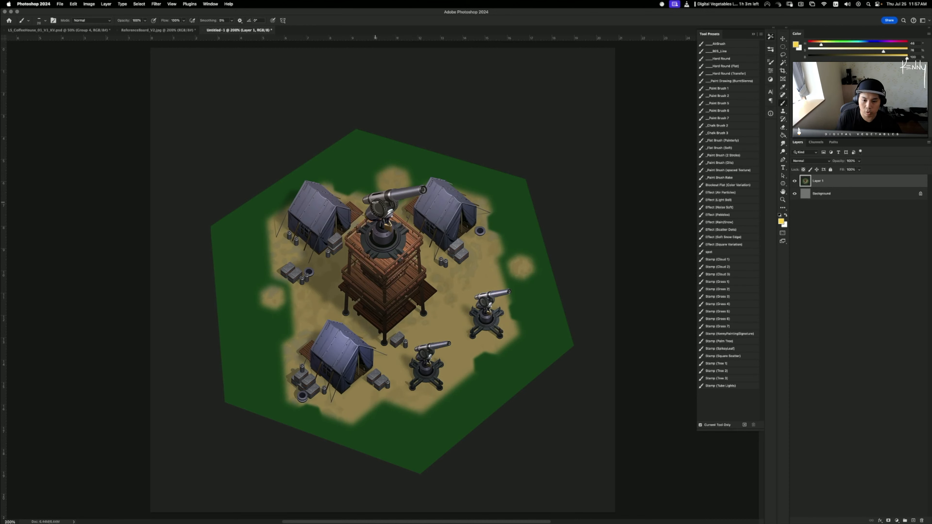
{"action": "left_click_drag", "start_coordinate": [218, 406], "coordinate": [207, 181]}
{"action": "key", "text": "super+z"}
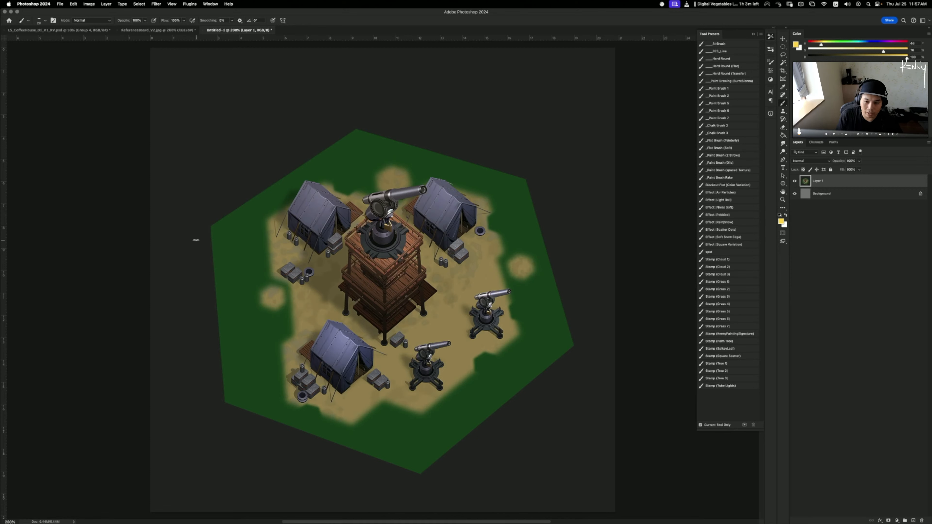
{"action": "mouse_move", "coordinate": [453, 232]}
{"action": "left_mouse_down"}
{"action": "mouse_move", "coordinate": [318, 141]}
{"action": "mouse_move", "coordinate": [473, 172]}
{"action": "left_mouse_up"}
{"action": "key", "text": "super+z"}
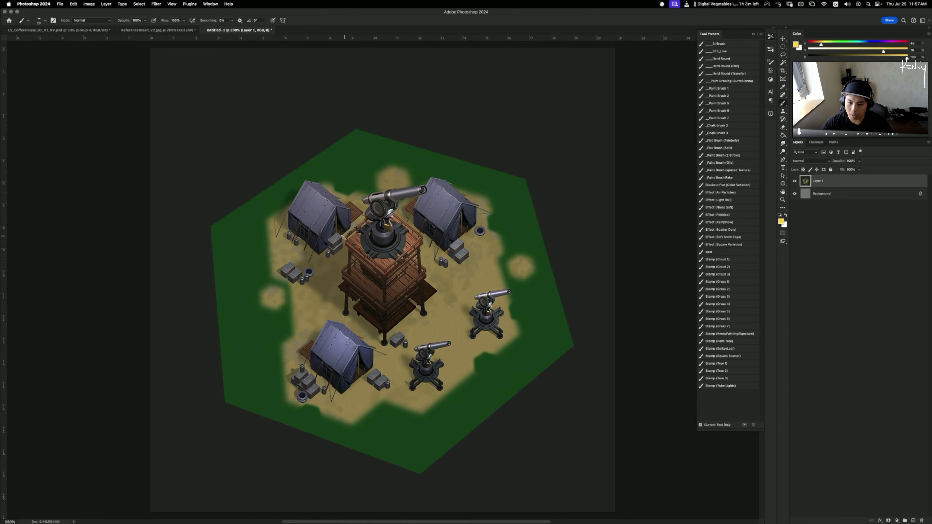
- Draw yellow perspective lines along the front left, back right and front right edges of the tower's top platform
{"action": "left_click_drag", "start_coordinate": [327, 226], "coordinate": [385, 275]}
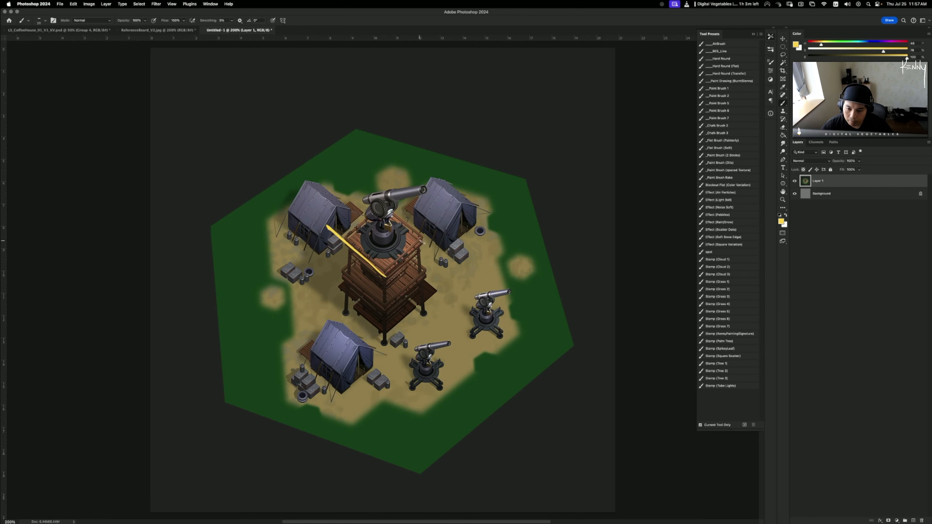
{"action": "left_click_drag", "start_coordinate": [425, 244], "coordinate": [358, 192]}
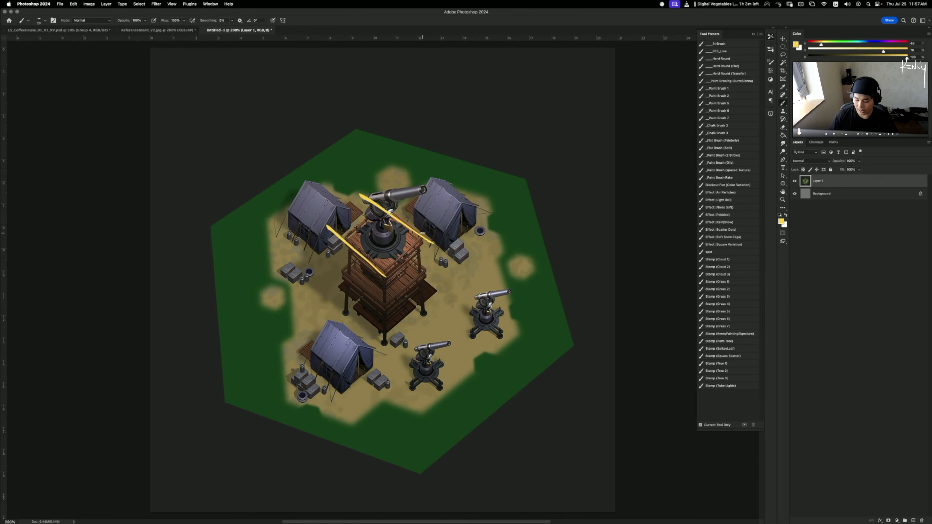
{"action": "key", "text": "super+equal"}
{"action": "left_click_drag", "start_coordinate": [385, 273], "coordinate": [454, 214]}
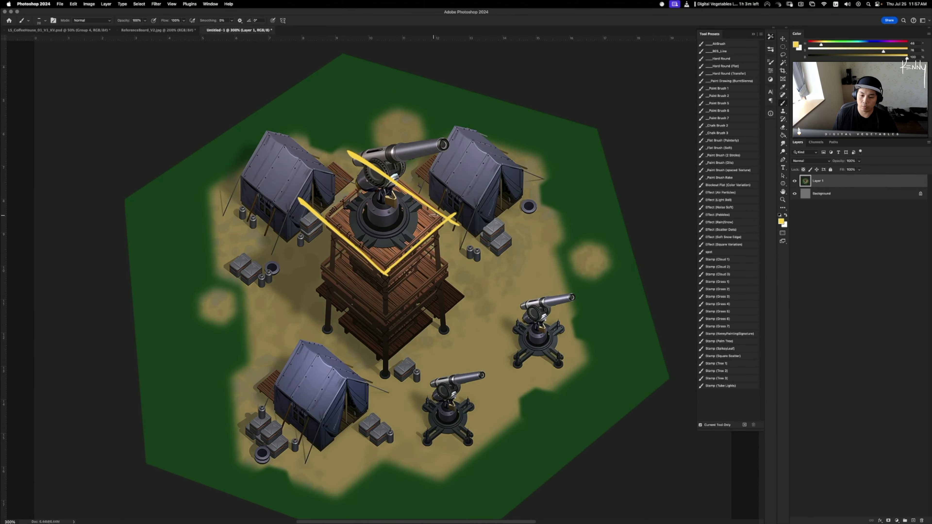
- Try a yellow direction arrow beside the platform's front right edge, and undo its strokes
{"action": "mouse_move", "coordinate": [394, 292]}
{"action": "left_mouse_down"}
{"action": "mouse_move", "coordinate": [511, 184]}
{"action": "mouse_move", "coordinate": [510, 193]}
{"action": "left_mouse_up"}
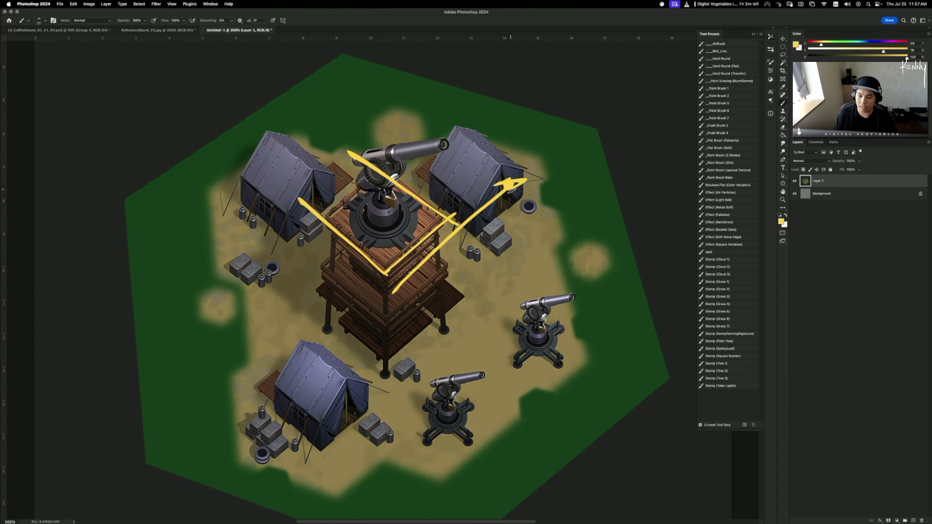
{"action": "left_click_drag", "start_coordinate": [469, 250], "coordinate": [499, 235]}
{"action": "key", "text": "super+z"}
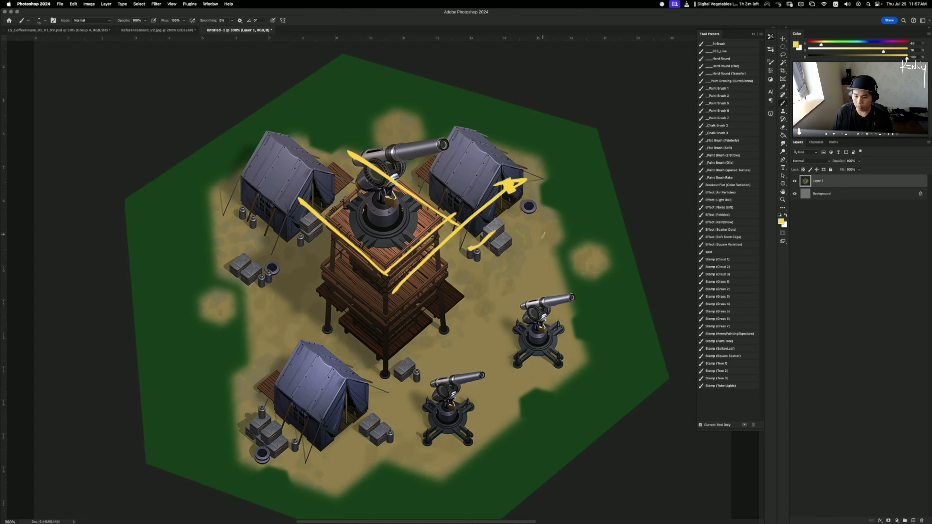
{"action": "key", "text": "super+z"}
{"action": "key", "text": "super+z"}
- Draw yellow axis arrows running up right and up left from the tower's front corner, labelled X and Y
{"action": "mouse_move", "coordinate": [389, 303]}
{"action": "left_mouse_down"}
{"action": "mouse_move", "coordinate": [521, 181]}
{"action": "mouse_move", "coordinate": [545, 174]}
{"action": "left_mouse_up"}
{"action": "key", "text": "super+z"}
{"action": "mouse_move", "coordinate": [485, 187]}
{"action": "left_mouse_down"}
{"action": "mouse_move", "coordinate": [527, 203]}
{"action": "mouse_move", "coordinate": [500, 241]}
{"action": "left_mouse_up"}
{"action": "left_click_drag", "start_coordinate": [494, 224], "coordinate": [521, 244]}
{"action": "mouse_move", "coordinate": [405, 314]}
{"action": "left_mouse_down"}
{"action": "mouse_move", "coordinate": [257, 167]}
{"action": "mouse_move", "coordinate": [276, 177]}
{"action": "left_mouse_up"}
{"action": "left_click_drag", "start_coordinate": [285, 252], "coordinate": [286, 261]}
{"action": "mouse_move", "coordinate": [294, 262]}
{"action": "left_mouse_down"}
{"action": "mouse_move", "coordinate": [297, 274]}
{"action": "mouse_move", "coordinate": [295, 252]}
{"action": "left_mouse_up"}
- Add yellow lines along the X arrow, the platform's back left edge and the Y direction
{"action": "left_click_drag", "start_coordinate": [379, 308], "coordinate": [545, 162]}
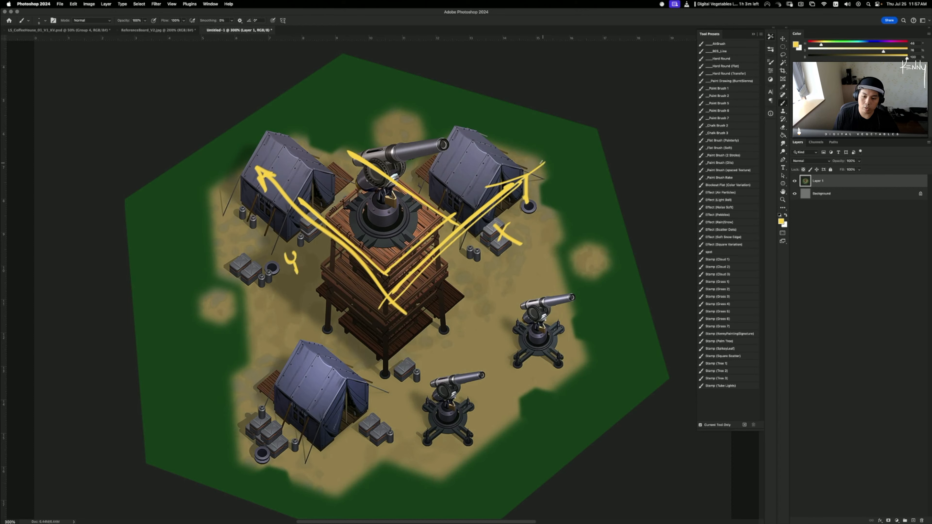
{"action": "left_click_drag", "start_coordinate": [285, 245], "coordinate": [457, 122]}
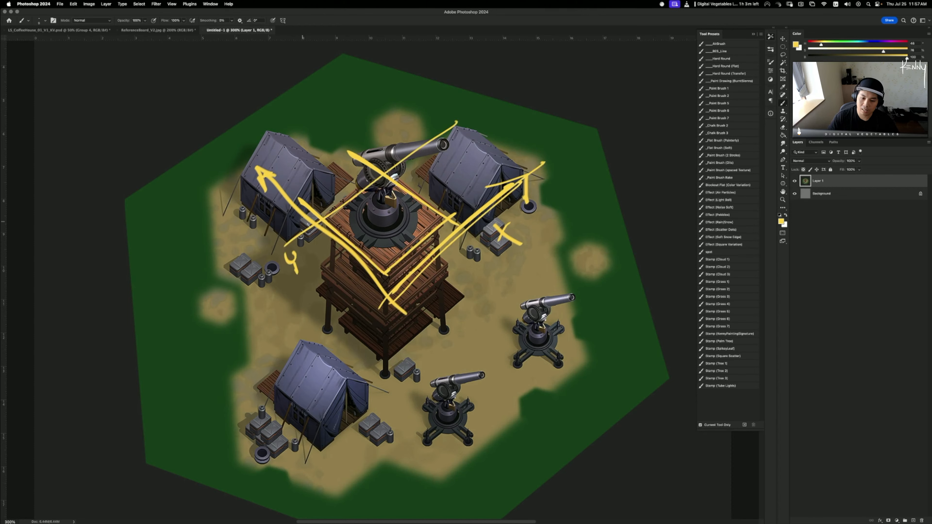
{"action": "left_click_drag", "start_coordinate": [292, 191], "coordinate": [311, 208]}
- Switch the brush colour to green and trace the platform's Y-direction edges, extending the front left one past the upper left tent
{"action": "left_click_drag", "start_coordinate": [821, 45], "coordinate": [841, 44]}
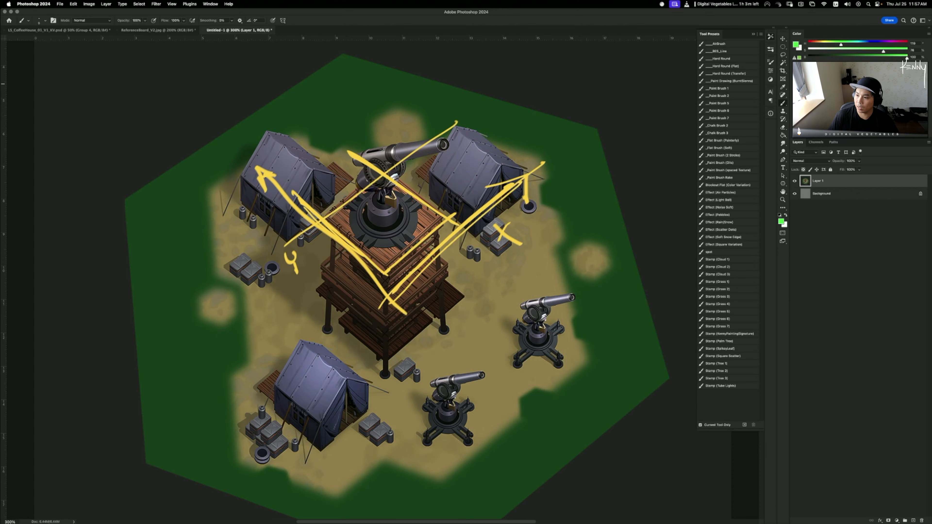
{"action": "left_click_drag", "start_coordinate": [280, 183], "coordinate": [386, 271]}
{"action": "left_click_drag", "start_coordinate": [344, 145], "coordinate": [446, 221]}
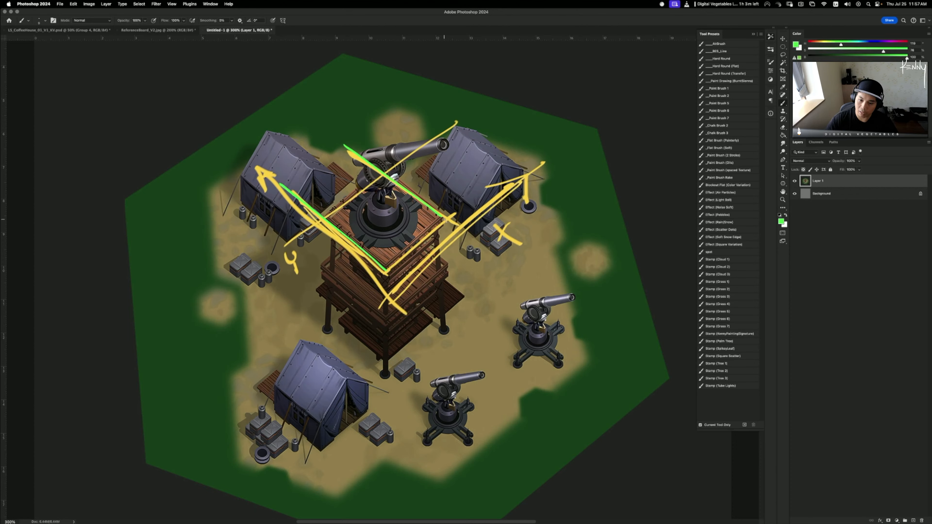
{"action": "left_click_drag", "start_coordinate": [292, 201], "coordinate": [224, 133]}
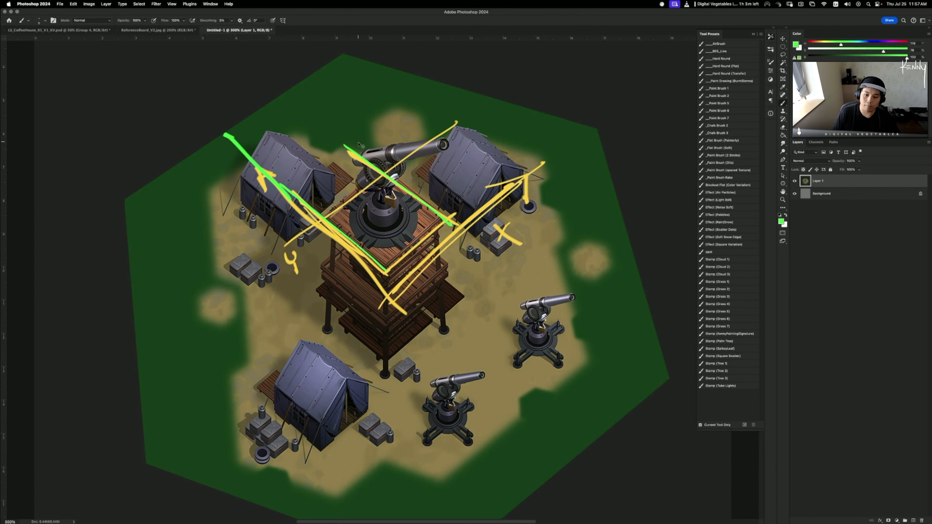
- Undo the green edge lines and the thin yellow X and Y direction lines over the camp image
{"action": "key", "text": "super+z"}
{"action": "left_click_drag", "start_coordinate": [361, 146], "coordinate": [324, 143]}
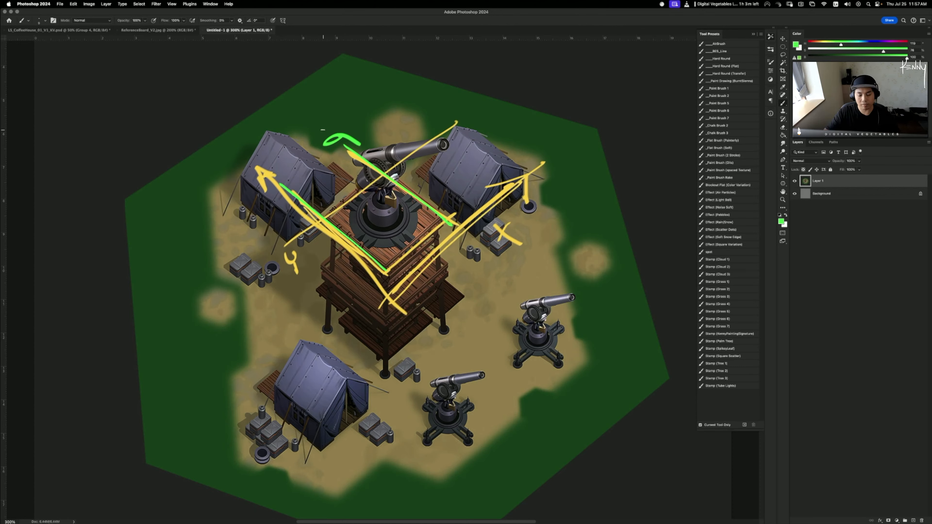
{"action": "key", "text": "super+z"}
{"action": "key", "text": "super+z"}
{"action": "key", "text": "super+z"}
{"action": "key", "text": "super+z"}
{"action": "key", "text": "super+z"}
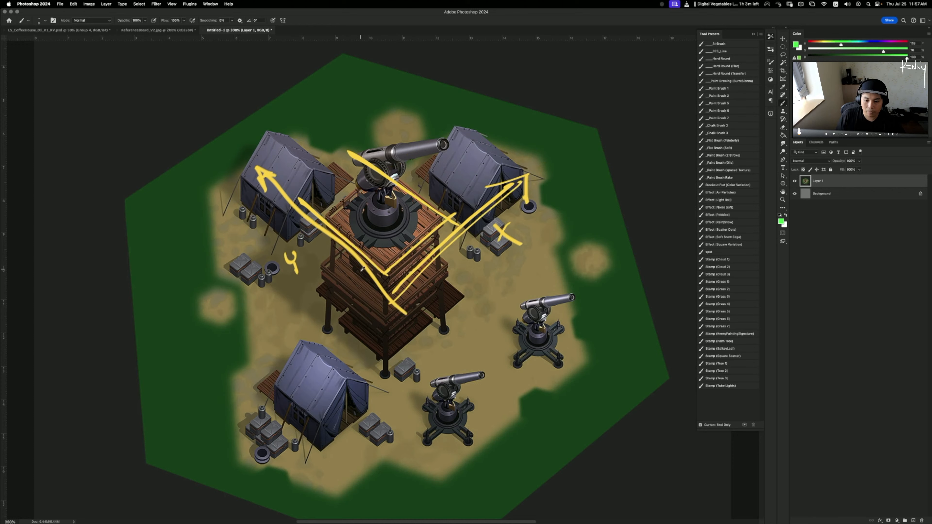
- Trace the tower's front, left and right posts with vertical green lines, and undo the right one
{"action": "left_click_drag", "start_coordinate": [388, 375], "coordinate": [387, 250]}
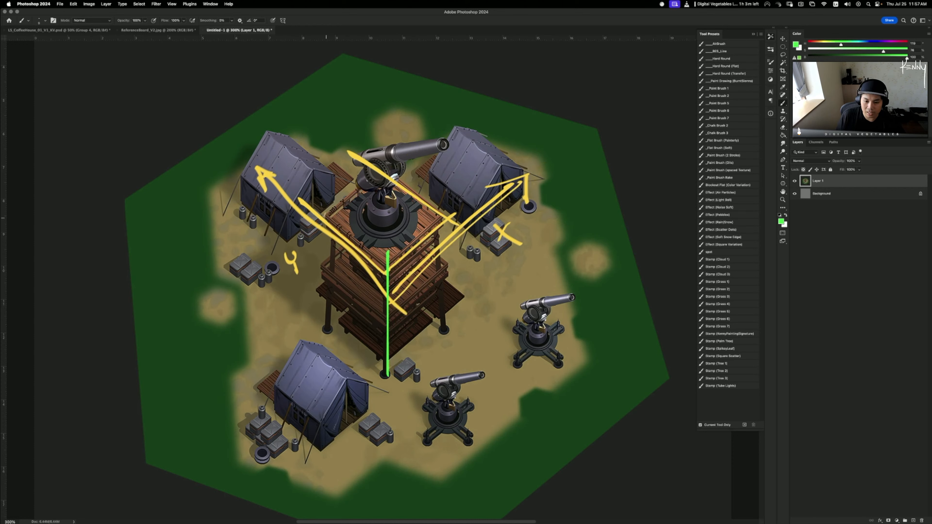
{"action": "left_click_drag", "start_coordinate": [325, 211], "coordinate": [326, 334]}
{"action": "left_click_drag", "start_coordinate": [451, 201], "coordinate": [451, 332]}
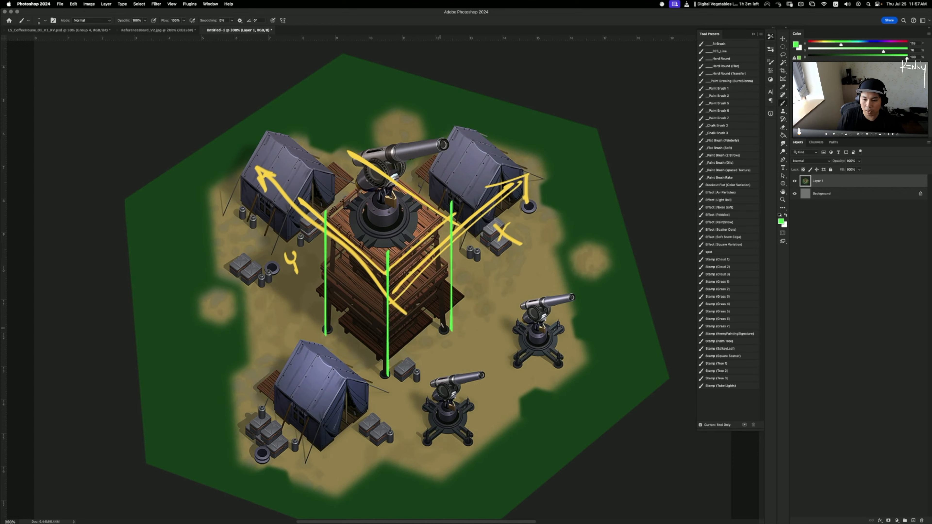
{"action": "key", "text": "super+z"}
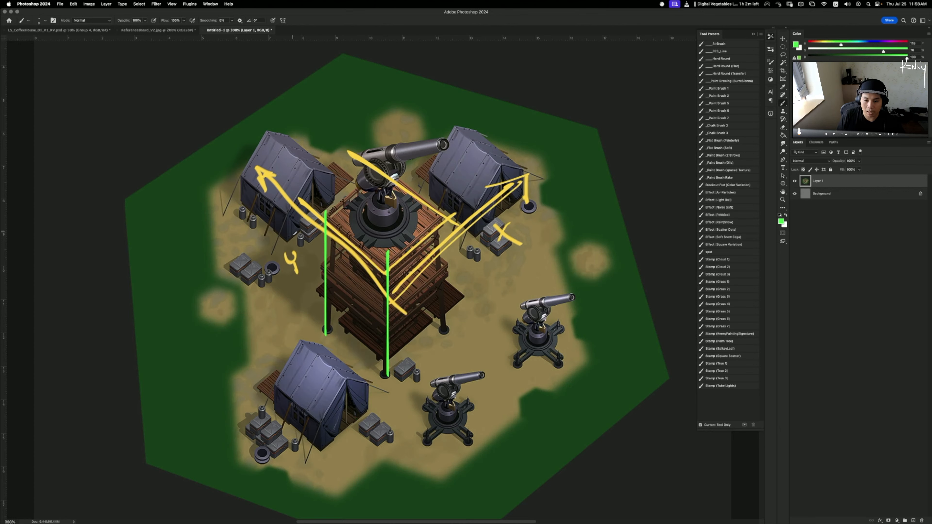
{"action": "mouse_move", "coordinate": [338, 202]}
{"action": "left_mouse_down"}
{"action": "mouse_move", "coordinate": [273, 170]}
{"action": "mouse_move", "coordinate": [339, 143]}
{"action": "left_mouse_up"}
{"action": "key", "text": "super+z"}
{"action": "key", "text": "super+z"}
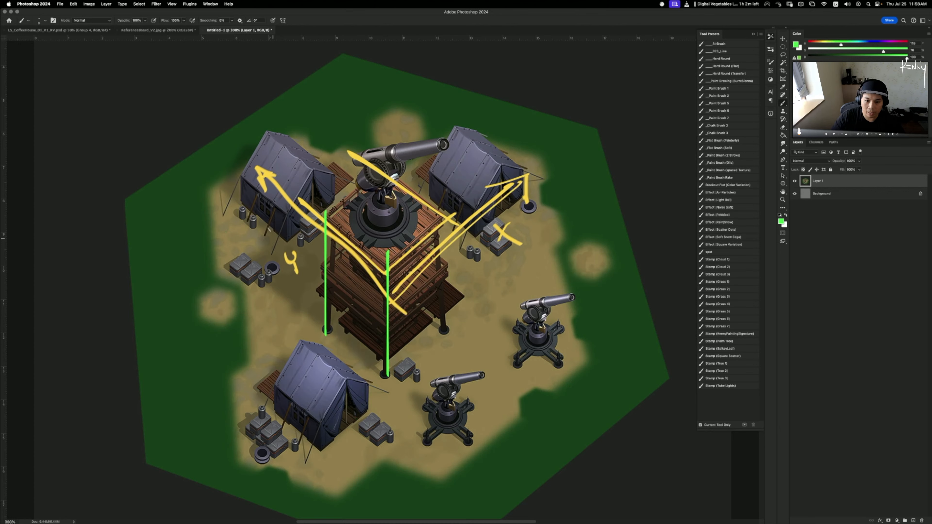
- Draw two green Y-direction lines on the lower left tent, one along its base and one along its roof
{"action": "left_click_drag", "start_coordinate": [211, 176], "coordinate": [298, 250]}
{"action": "key", "text": "super+z"}
{"action": "left_click_drag", "start_coordinate": [235, 370], "coordinate": [344, 474]}
{"action": "mouse_move", "coordinate": [292, 342]}
{"action": "left_mouse_down"}
{"action": "mouse_move", "coordinate": [403, 431]}
{"action": "mouse_move", "coordinate": [280, 338]}
{"action": "left_mouse_up"}
{"action": "key", "text": "super+z"}
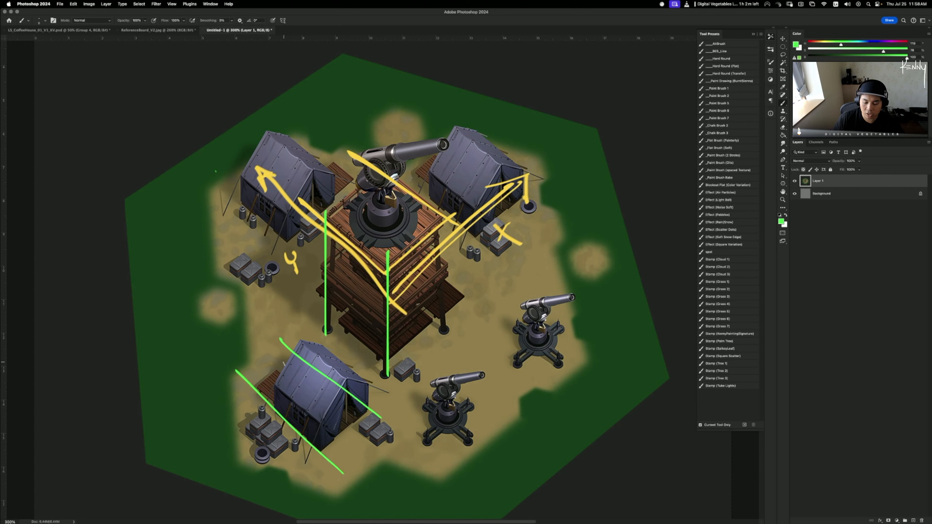
{"action": "left_click_drag", "start_coordinate": [358, 385], "coordinate": [371, 433]}
{"action": "key", "text": "super+z"}
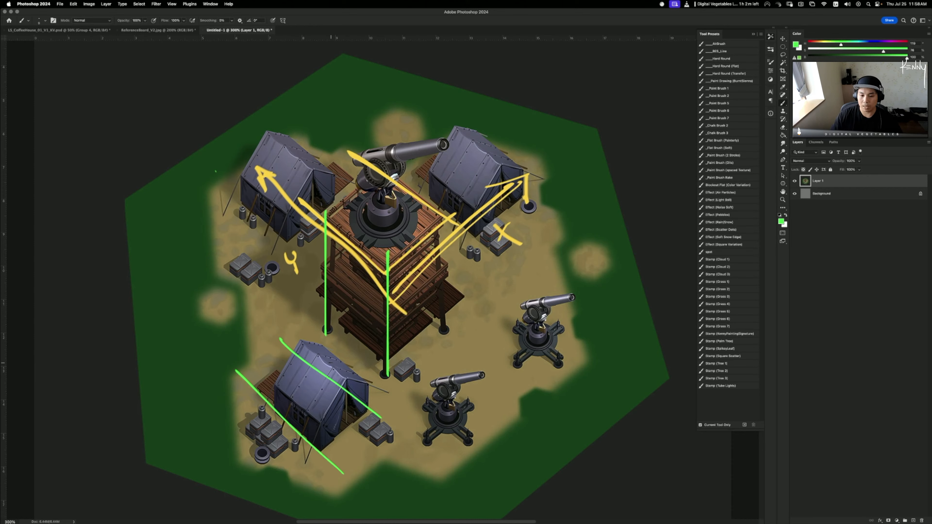
- Undo the green tent and tower post lines together with the yellow Y label
{"action": "key", "text": "super+z"}
{"action": "key", "text": "super+z"}
{"action": "key", "text": "super+z"}
{"action": "key", "text": "super+z"}
{"action": "key", "text": "super+z"}
{"action": "key", "text": "super+z"}
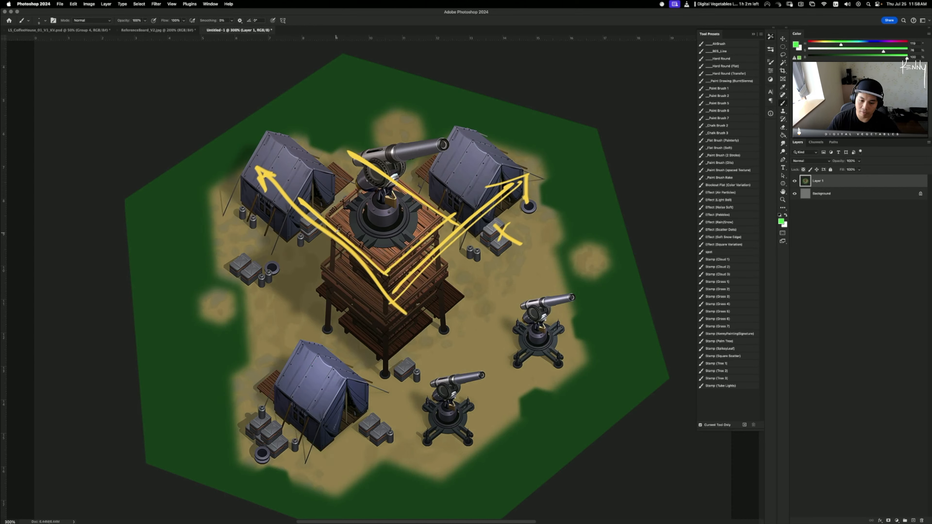
- Draw a green line along the tower's front left base, try flatter green lines from the platform's front corner, and undo the flatter ones
{"action": "left_click_drag", "start_coordinate": [292, 282], "coordinate": [384, 366]}
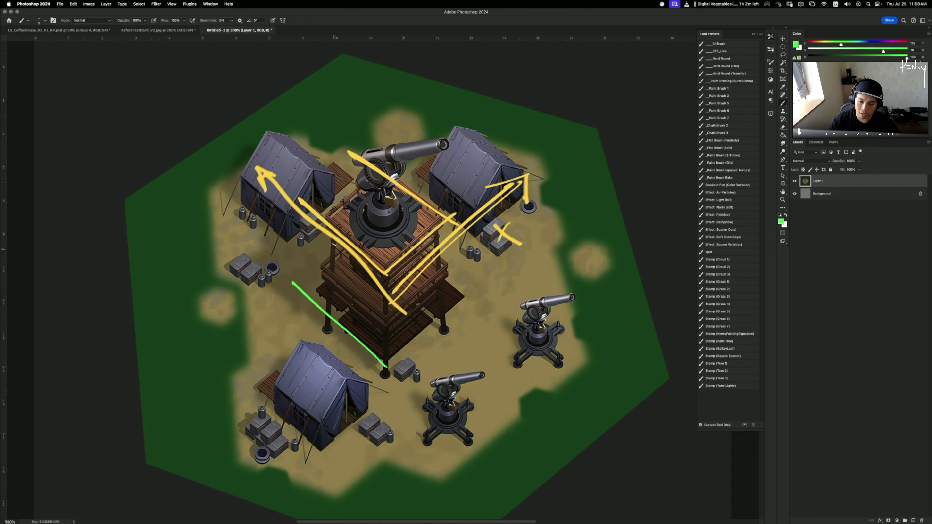
{"action": "mouse_move", "coordinate": [271, 208]}
{"action": "left_mouse_down"}
{"action": "mouse_move", "coordinate": [381, 273]}
{"action": "mouse_move", "coordinate": [292, 213]}
{"action": "left_mouse_up"}
{"action": "key", "text": "super+z"}
{"action": "left_click_drag", "start_coordinate": [382, 270], "coordinate": [282, 212]}
{"action": "left_click_drag", "start_coordinate": [380, 272], "coordinate": [251, 199]}
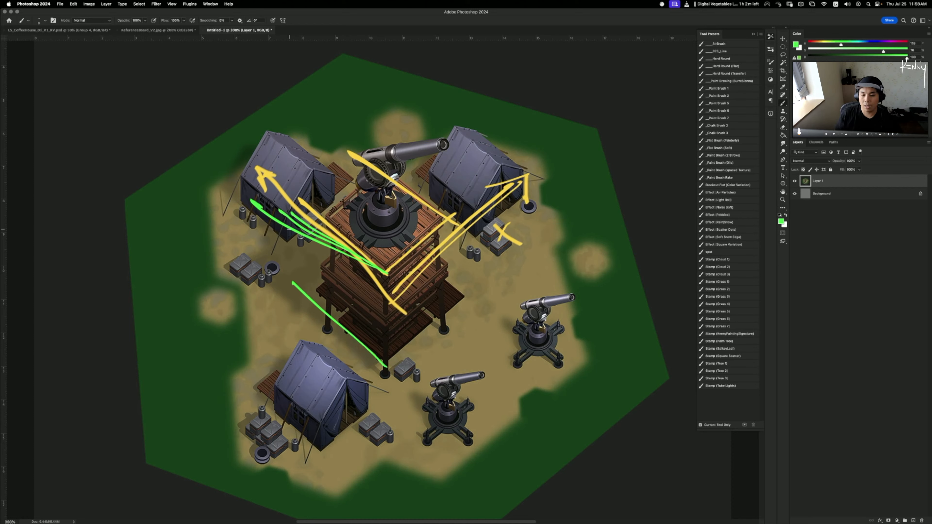
{"action": "key", "text": "super+z"}
{"action": "key", "text": "super+z"}
{"action": "key", "text": "super+z"}
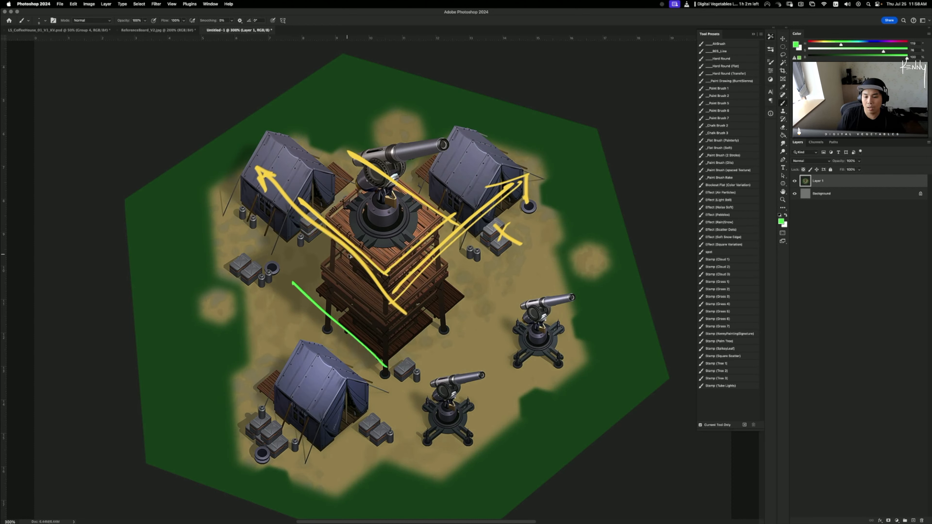
{"action": "mouse_move", "coordinate": [446, 217]}
{"action": "left_mouse_down"}
{"action": "mouse_move", "coordinate": [407, 139]}
{"action": "mouse_move", "coordinate": [445, 220]}
{"action": "left_mouse_up"}
{"action": "key", "text": "super+z"}
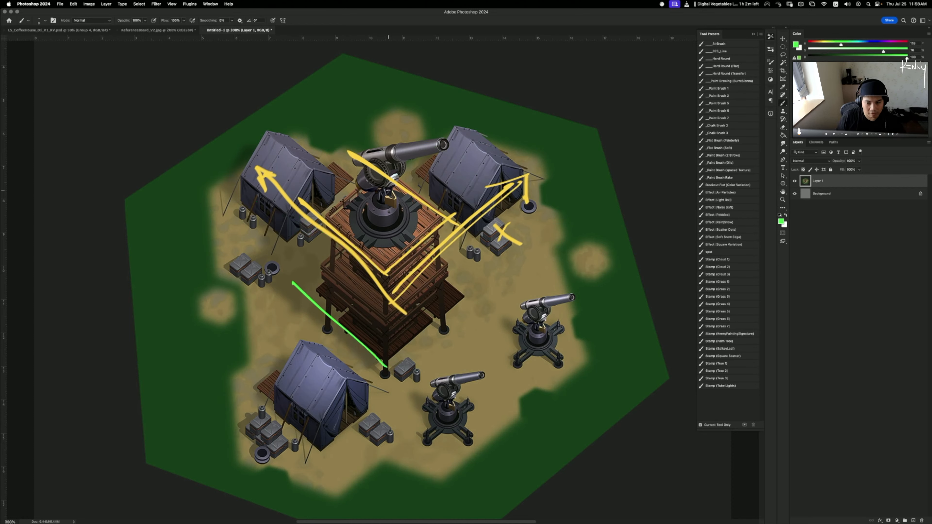
- Undo all remaining green and yellow annotation strokes on the camp image
{"action": "key", "text": "super+z"}
{"action": "key", "text": "super+z"}
{"action": "key", "text": "super+z"}
{"action": "key", "text": "super+z"}
{"action": "key", "text": "super+z"}
{"action": "key", "text": "super+z"}
{"action": "key", "text": "super+z"}
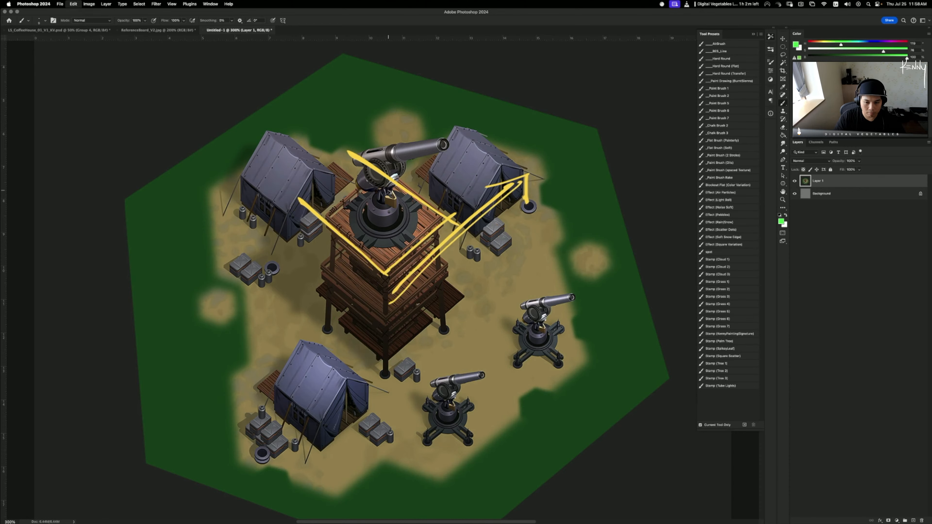
{"action": "key", "text": "super+z"}
{"action": "key", "text": "super+z"}
{"action": "key", "text": "super+z"}
{"action": "key", "text": "super+z"}
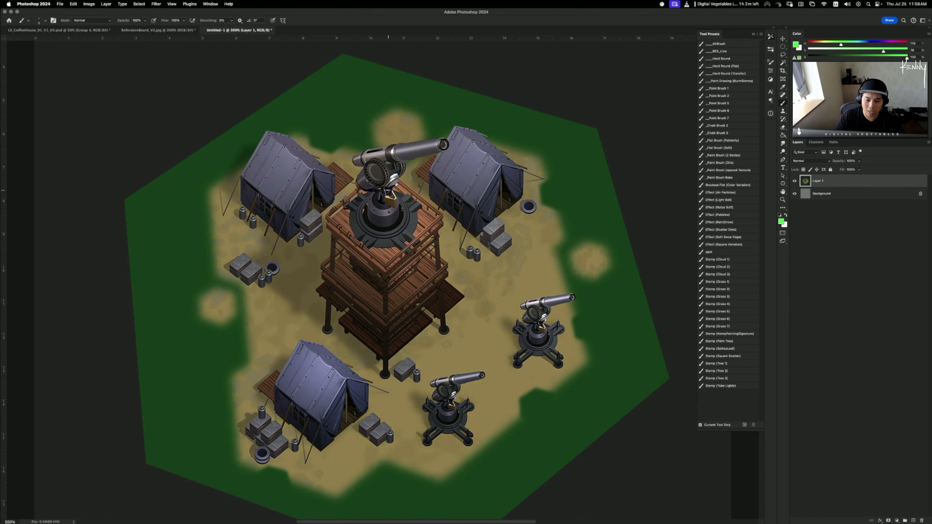
- Close the untitled camp image document and return to the coffee house painting
{"action": "key", "text": "super+minus"}
{"action": "key", "text": "super+minus"}
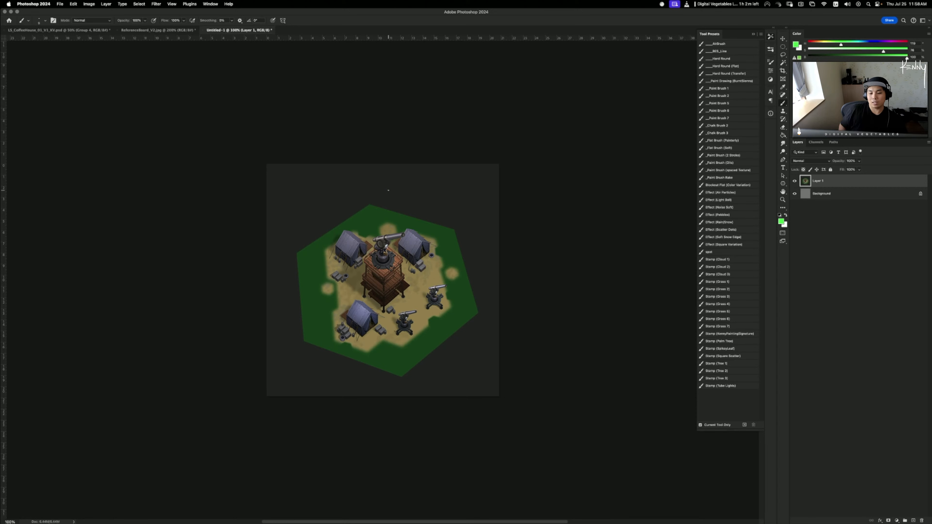
{"action": "left_click", "coordinate": [203, 30]}
{"action": "left_click", "coordinate": [477, 180]}
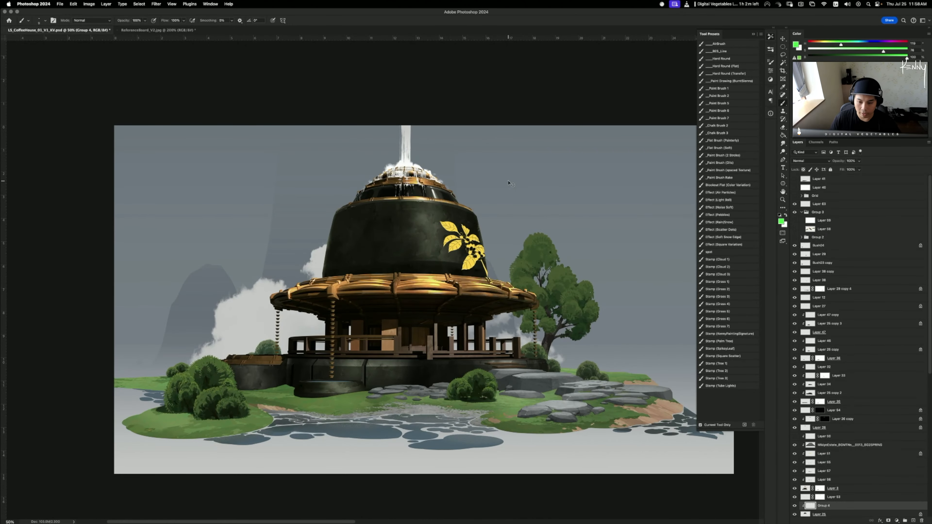
- Duplicate the yellow branch emblem onto the dome's left side, flip the copy horizontally and scale it down slightly
{"action": "key", "text": "super+equal"}
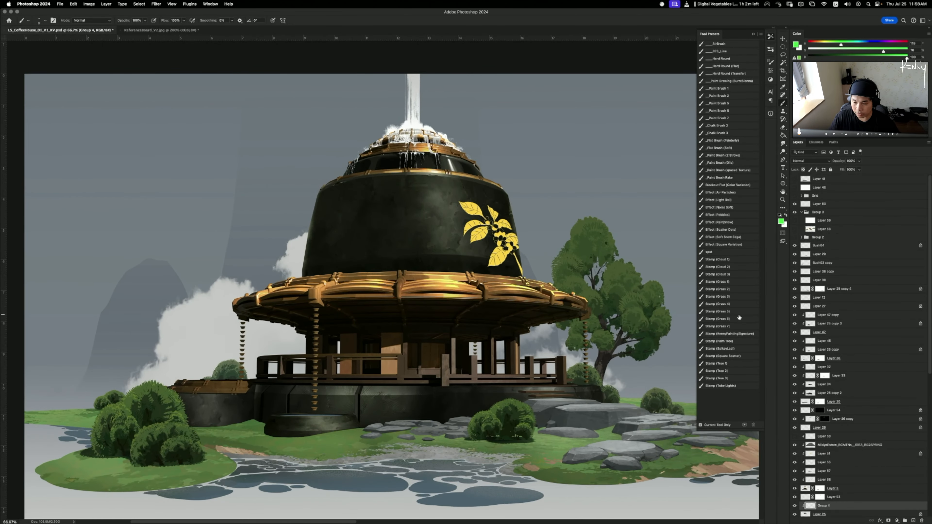
{"action": "scroll", "coordinate": [811, 456], "scroll_direction": "down", "scroll_amount": 2}
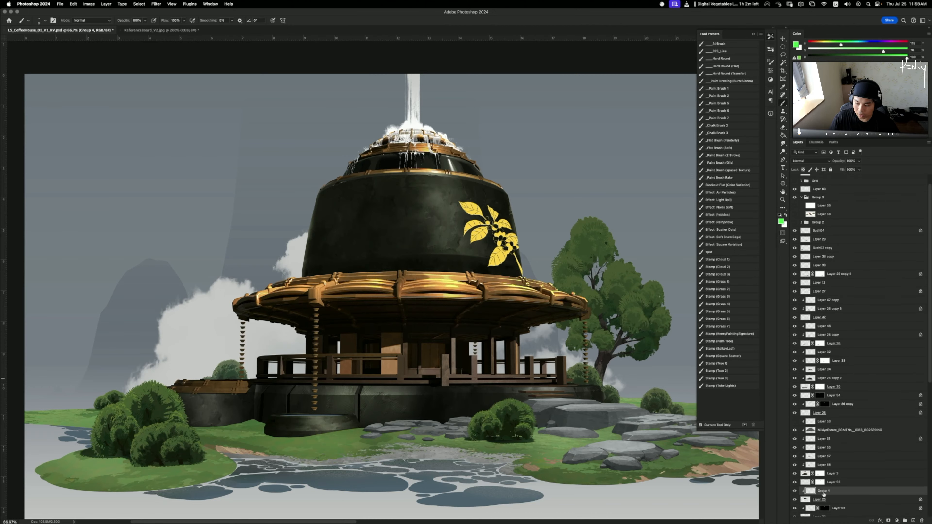
{"action": "left_click_drag", "start_coordinate": [492, 235], "coordinate": [320, 229]}
{"action": "key", "text": "super+t"}
{"action": "right_click", "coordinate": [357, 245]}
{"action": "left_click", "coordinate": [373, 389]}
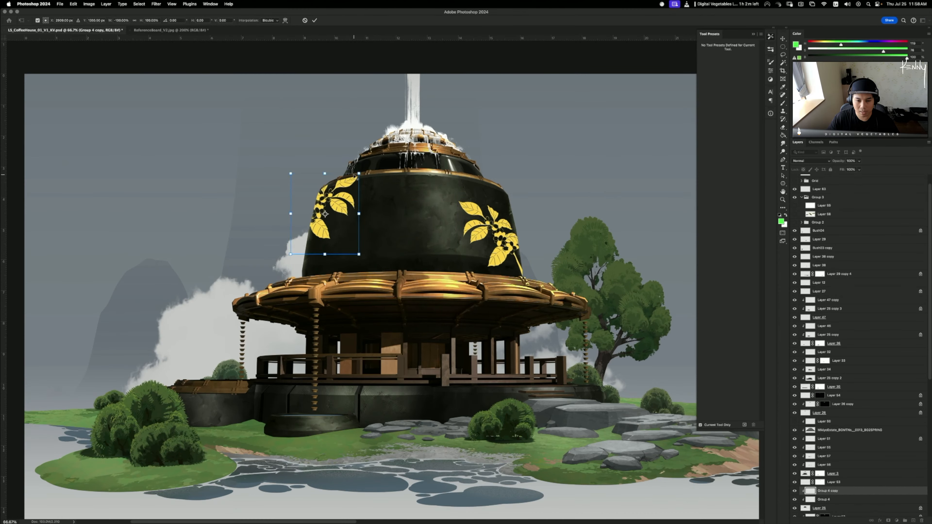
{"action": "left_click_drag", "start_coordinate": [359, 173], "coordinate": [358, 174]}
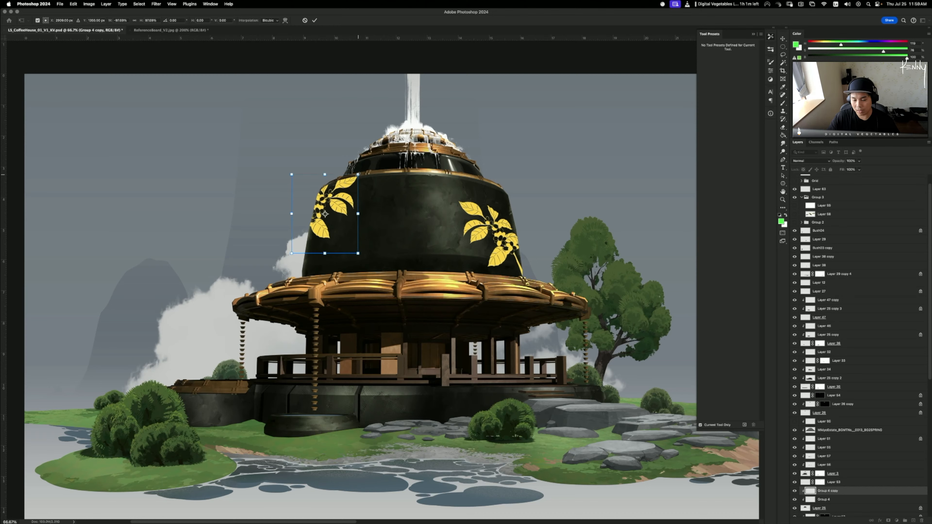
{"action": "key", "text": "Return"}
{"action": "key", "text": "b"}
- Place another branch copy near the dome's centre, flip it horizontally, enlarge it and tilt it so the stem reaches the roof rim
{"action": "left_click_drag", "start_coordinate": [465, 239], "coordinate": [358, 212]}
{"action": "key", "text": "ctrl+t"}
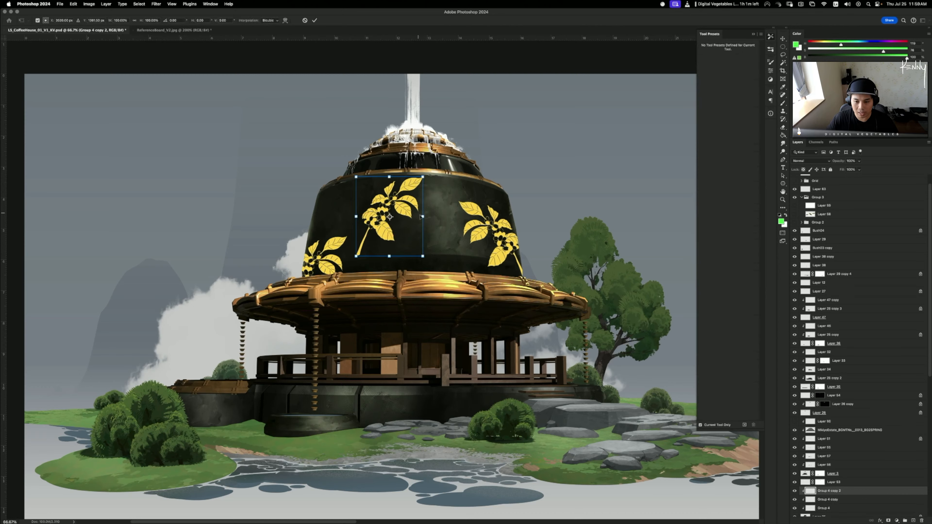
{"action": "left_click_drag", "start_coordinate": [420, 217], "coordinate": [432, 225]}
{"action": "right_click", "coordinate": [411, 220]}
{"action": "left_click", "coordinate": [438, 368]}
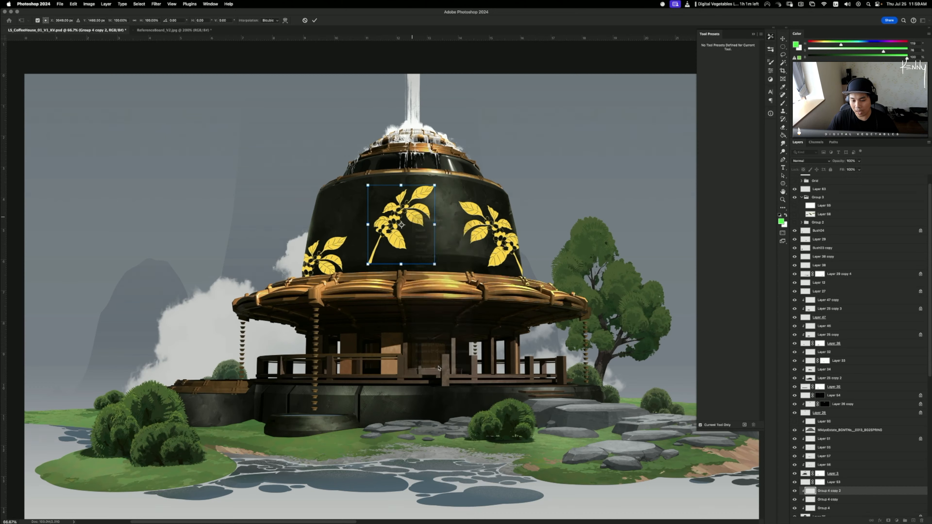
{"action": "right_click", "coordinate": [415, 233]}
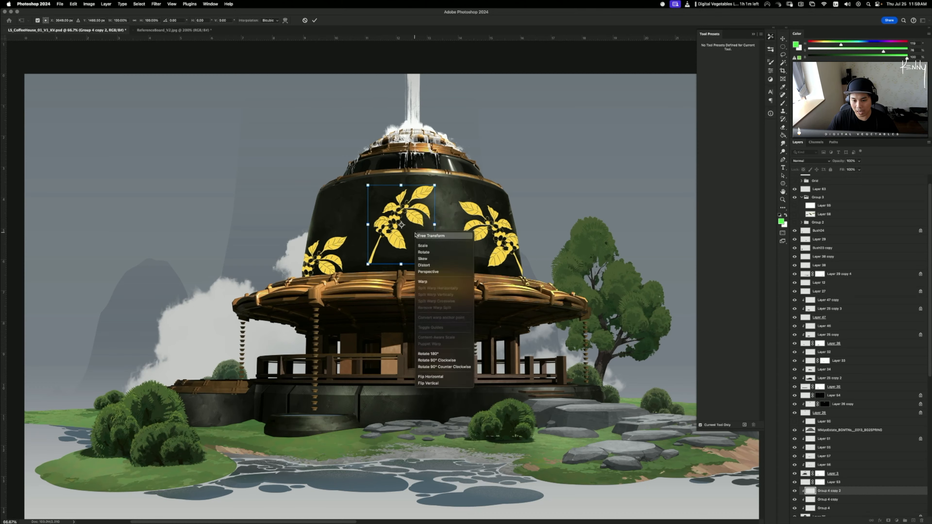
{"action": "left_click", "coordinate": [439, 378]}
{"action": "left_click_drag", "start_coordinate": [434, 185], "coordinate": [456, 199]}
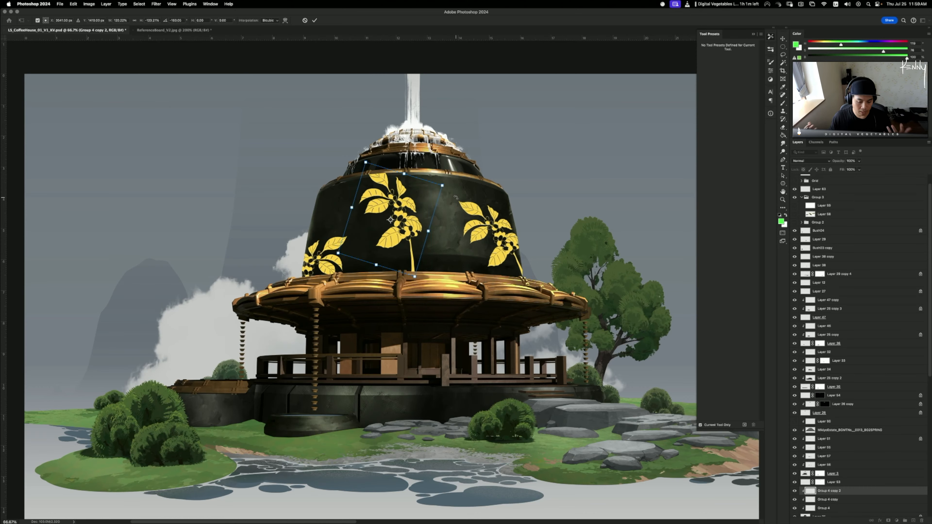
{"action": "key", "text": "Return"}
{"action": "key", "text": "b"}
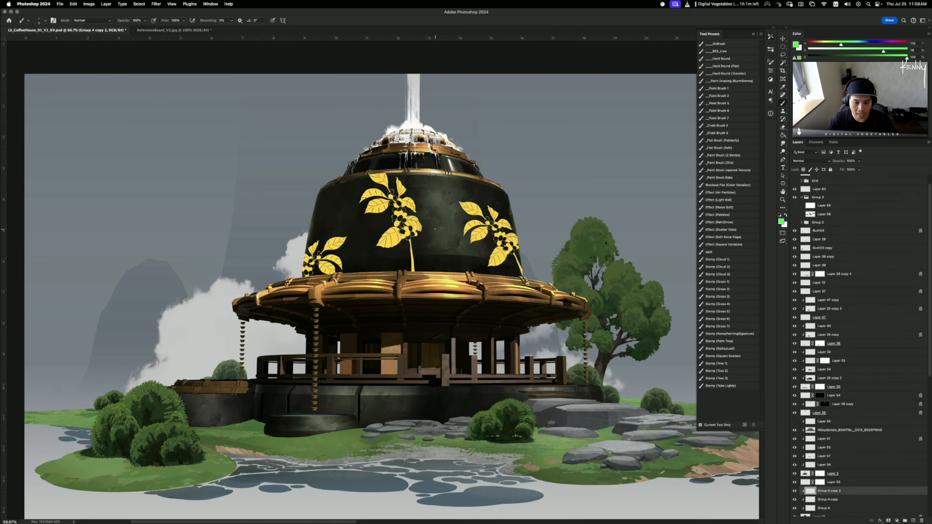
- Turn the central branch copy upside down against the dome's upper left edge and flip it horizontally
{"action": "scroll", "coordinate": [439, 245], "scroll_direction": "down", "scroll_amount": 2}
{"action": "key", "text": "super+t"}
{"action": "left_click_drag", "start_coordinate": [445, 193], "coordinate": [373, 147]}
{"action": "right_click", "coordinate": [373, 147]}
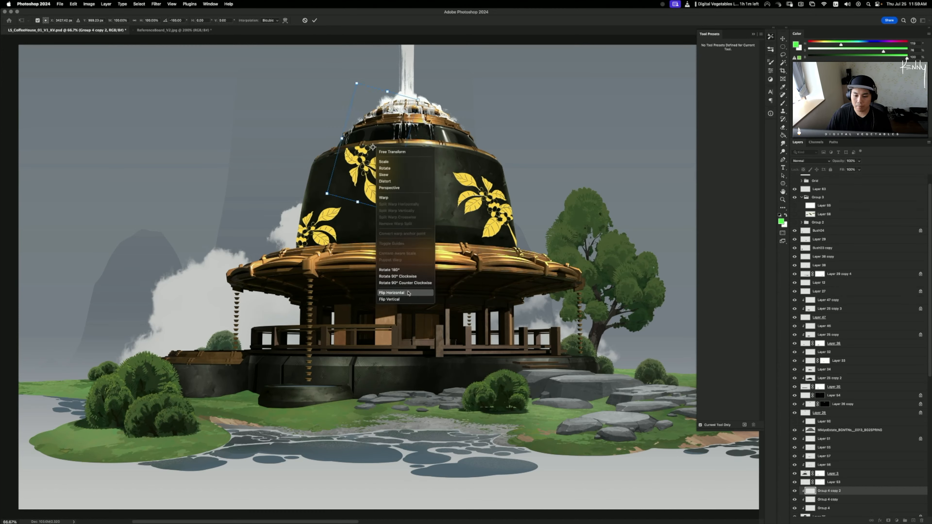
{"action": "key", "text": "Escape"}
{"action": "key", "text": "Return"}
{"action": "key", "text": "b"}
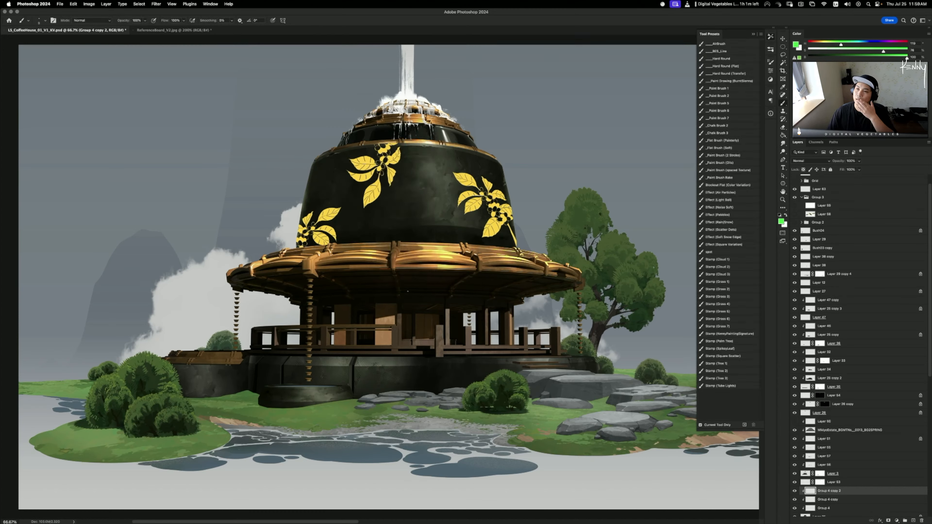
- Rotate the upper left branch copy so its leaves point down right, and fit it just below the dome's upper gold band
{"action": "key", "text": "ctrl+t"}
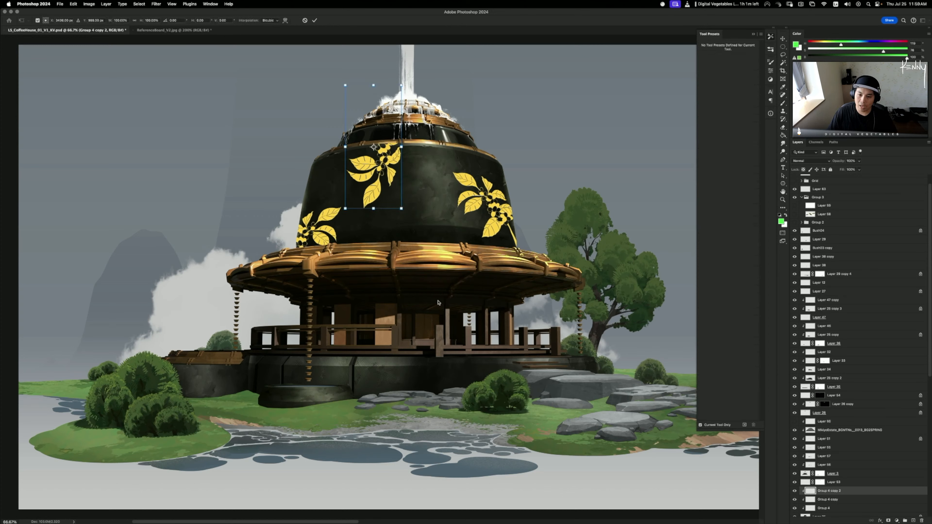
{"action": "left_click_drag", "start_coordinate": [438, 221], "coordinate": [463, 122]}
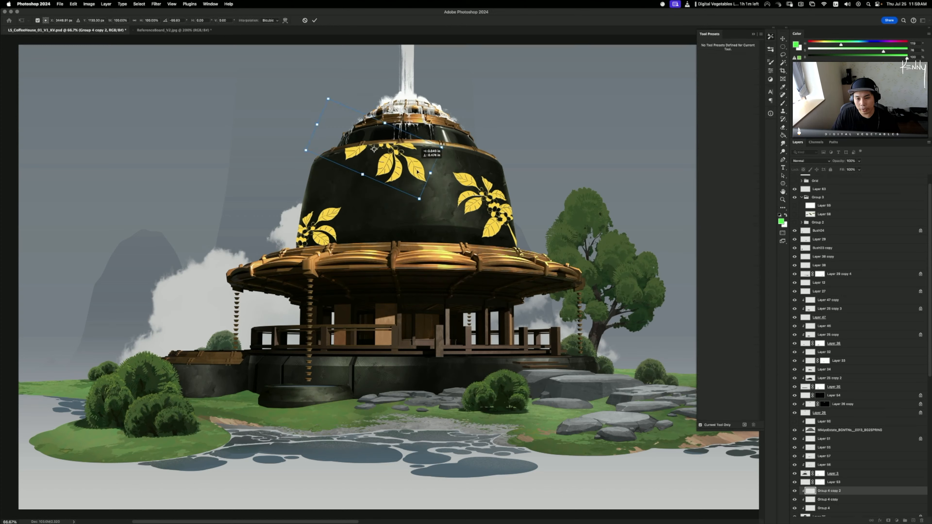
{"action": "left_click_drag", "start_coordinate": [415, 150], "coordinate": [408, 181]}
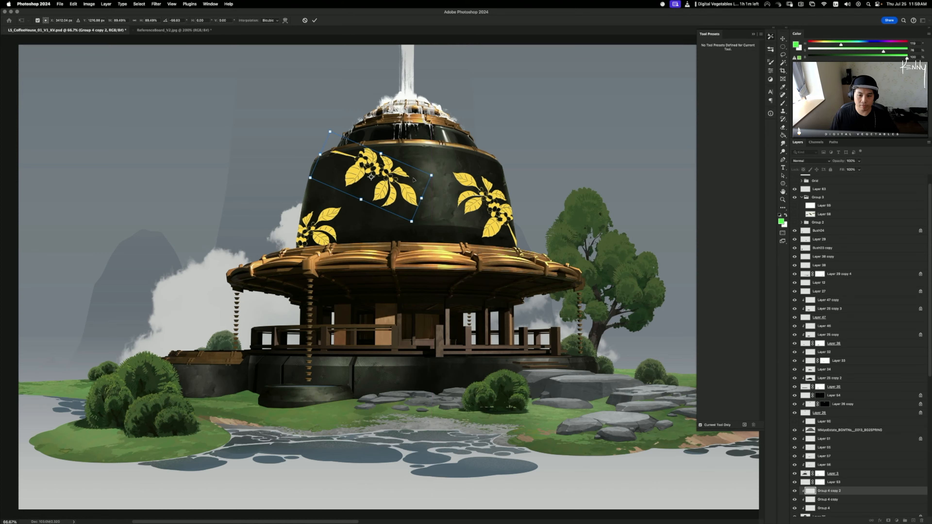
{"action": "left_click_drag", "start_coordinate": [413, 196], "coordinate": [403, 193]}
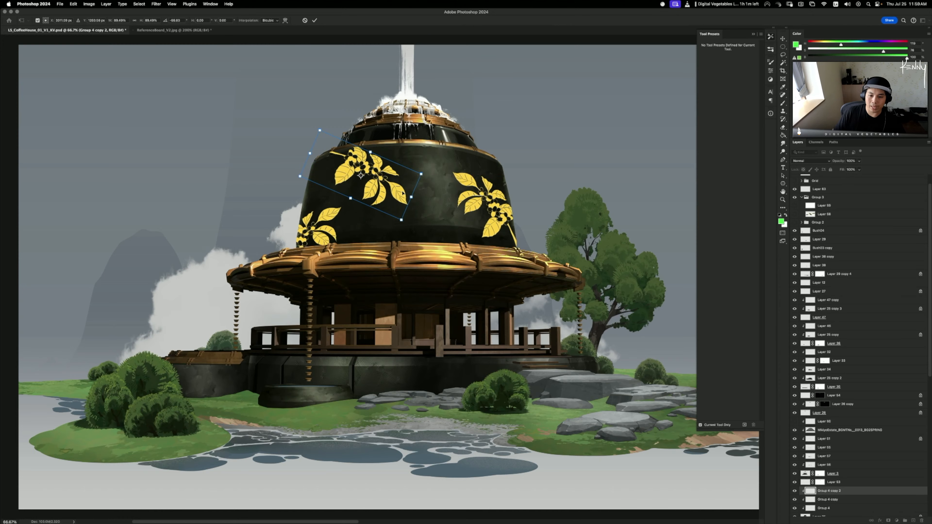
{"action": "key", "text": "Return"}
{"action": "key", "text": "b"}
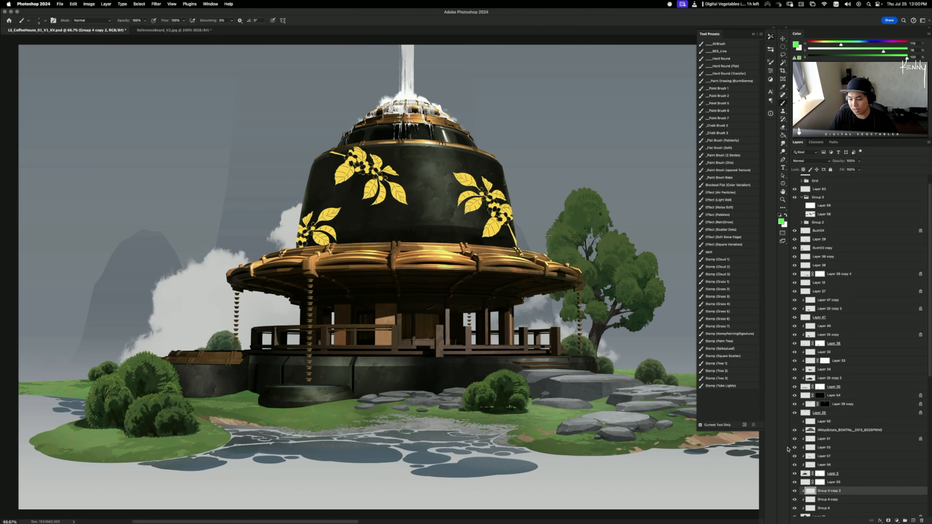
- Nudge the upper left branch slightly left and place another copy at the dome's upper right edge
{"action": "mouse_move", "coordinate": [539, 323]}
{"action": "left_mouse_down"}
{"action": "mouse_move", "coordinate": [527, 325]}
{"action": "mouse_move", "coordinate": [564, 322]}
{"action": "mouse_move", "coordinate": [537, 321]}
{"action": "left_mouse_up"}
{"action": "left_click_drag", "start_coordinate": [476, 315], "coordinate": [603, 289]}
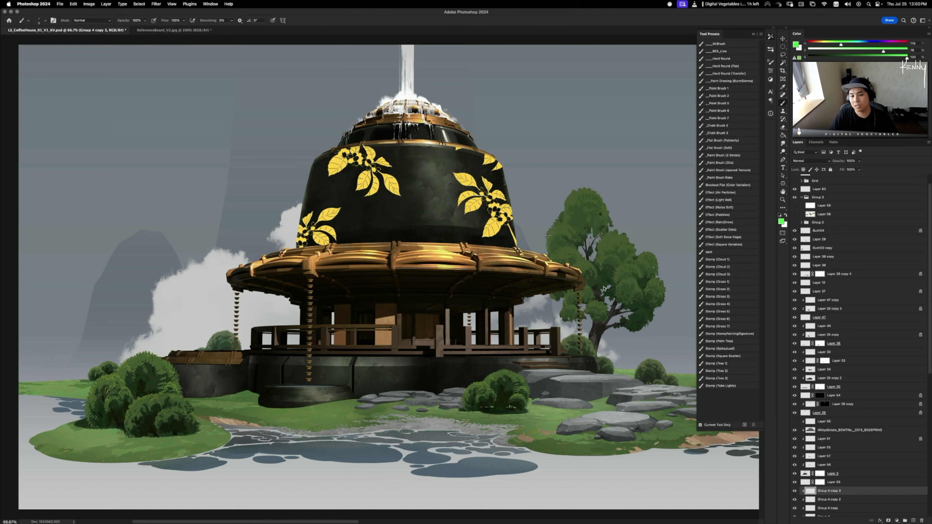
{"action": "scroll", "coordinate": [799, 457], "scroll_direction": "down", "scroll_amount": 5}
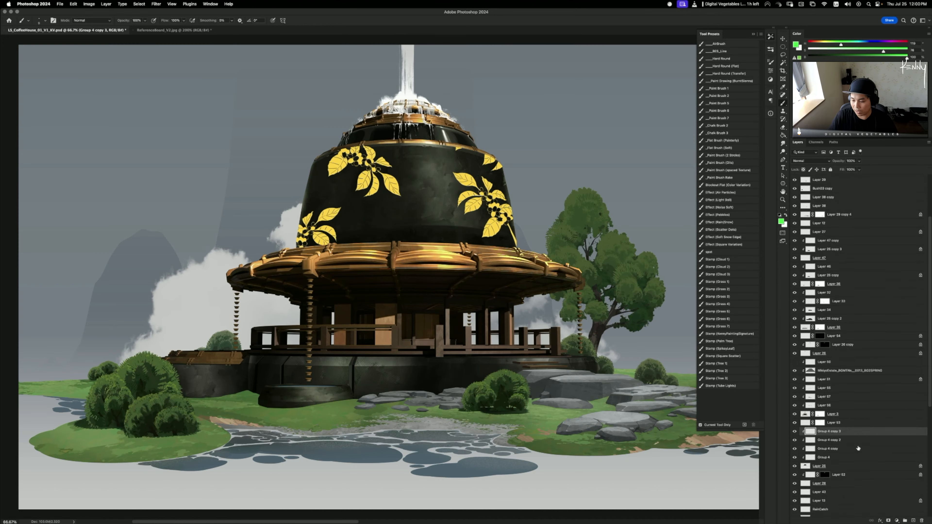
- Merge the four yellow coffee branch layers, Group 4 through Group 4 copy 3, into a single layer
{"action": "left_click", "coordinate": [834, 460], "text": "shift"}
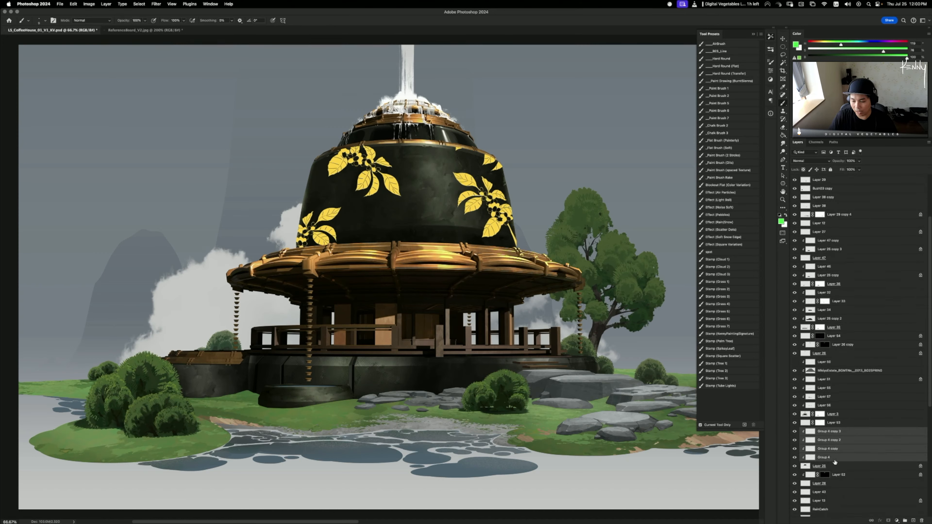
{"action": "key", "text": "ctrl+e"}
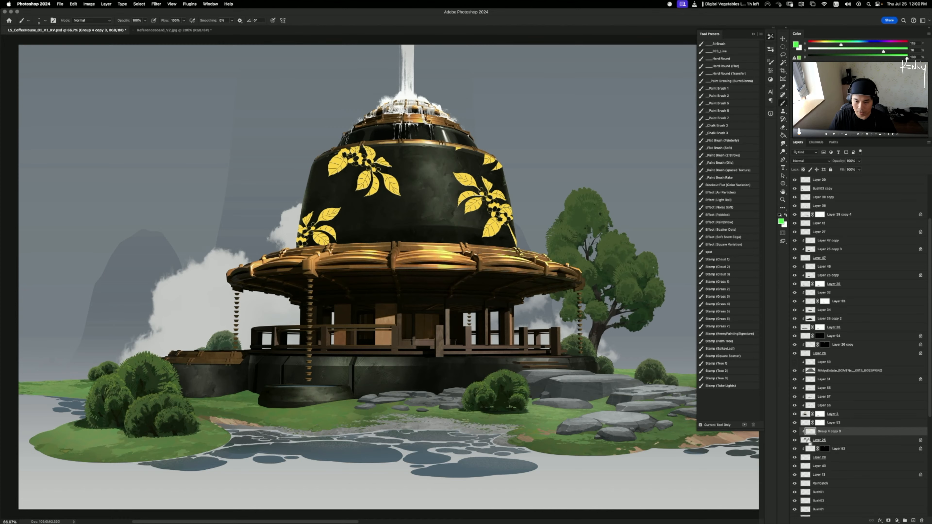
{"action": "left_click", "coordinate": [806, 440], "text": "ctrl"}
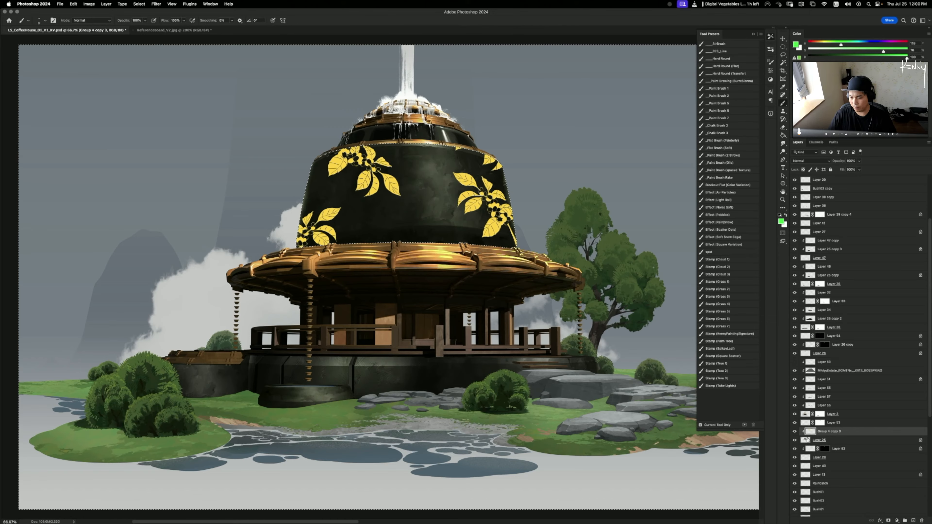
{"action": "key", "text": "super+d"}
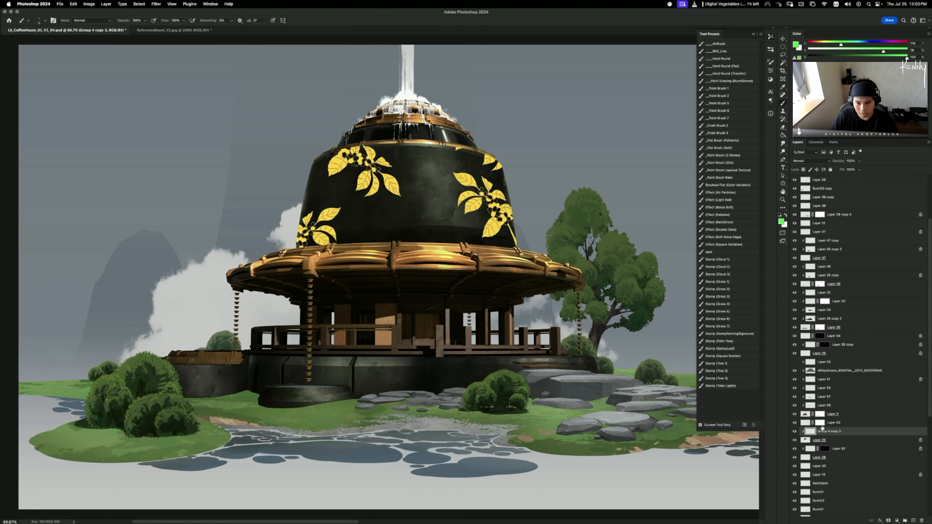
- Release the merged branch layer from its clipping, duplicate the dome layer above it and clip that duplicate to the branches
{"action": "left_click", "coordinate": [829, 436], "text": "alt"}
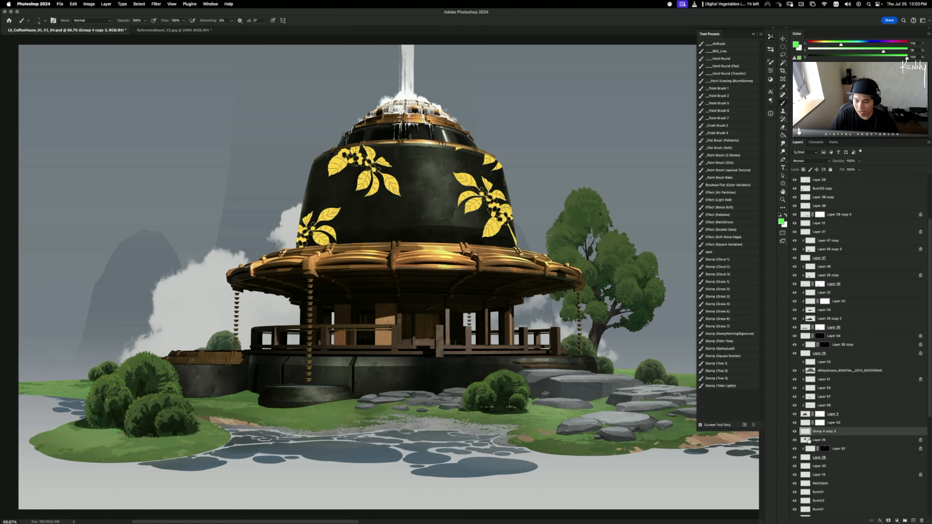
{"action": "left_click_drag", "start_coordinate": [814, 442], "coordinate": [817, 432]}
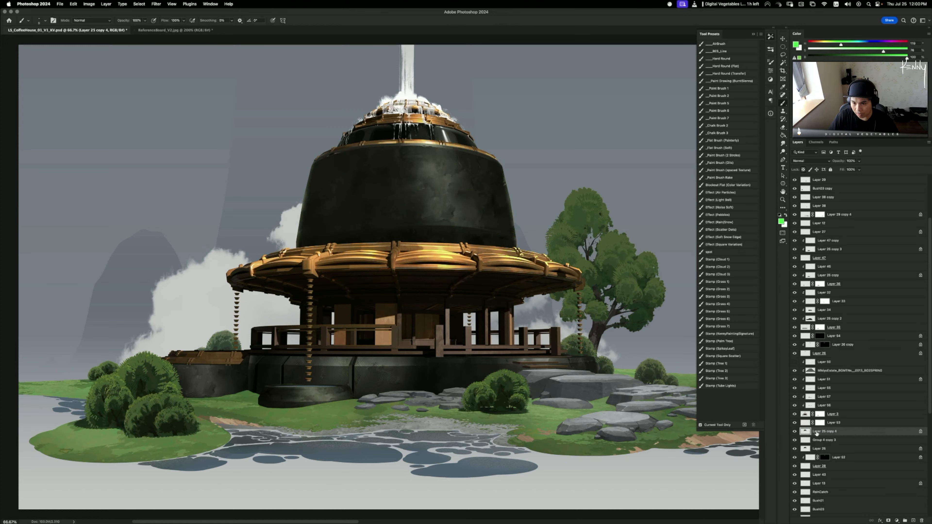
{"action": "left_click", "coordinate": [817, 436], "text": "alt"}
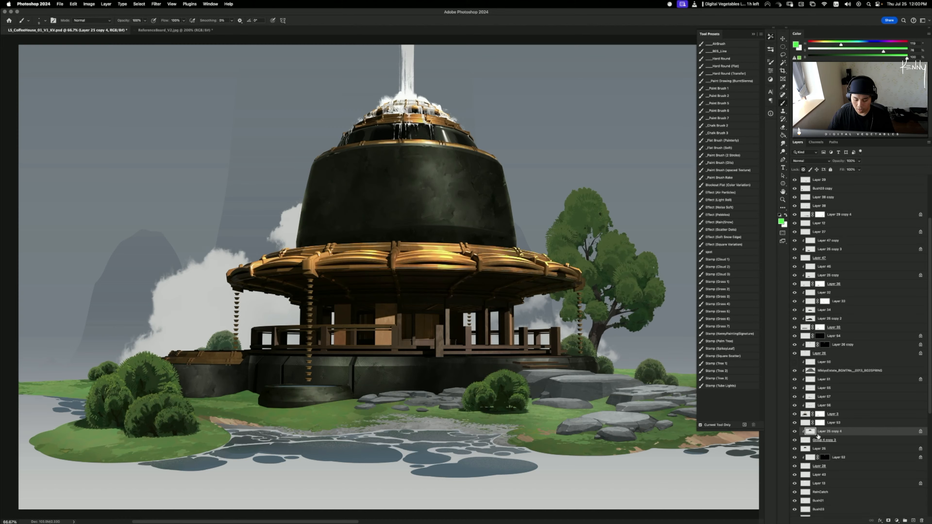
- Brighten the clipped dome texture strongly with Levels by lowering the white input level
{"action": "key", "text": "super+l"}
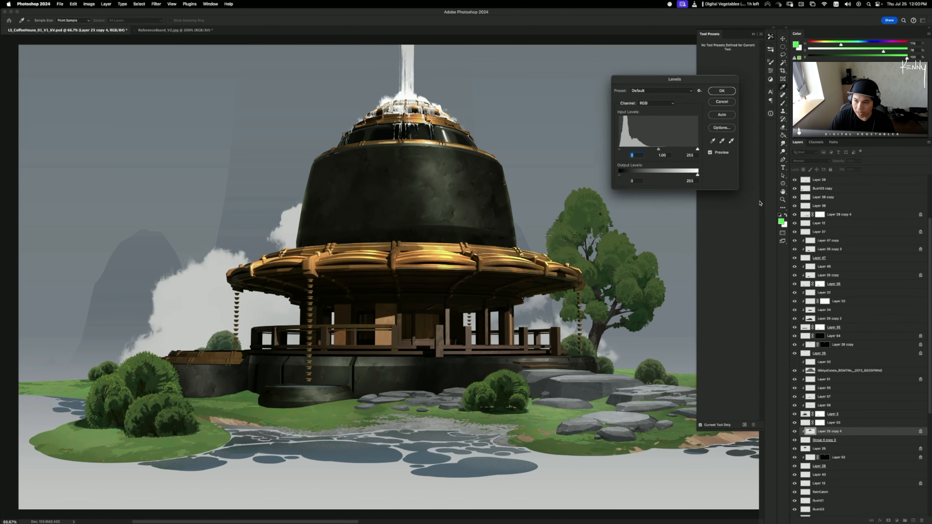
{"action": "left_click_drag", "start_coordinate": [697, 149], "coordinate": [643, 147]}
{"action": "left_click", "coordinate": [721, 91]}
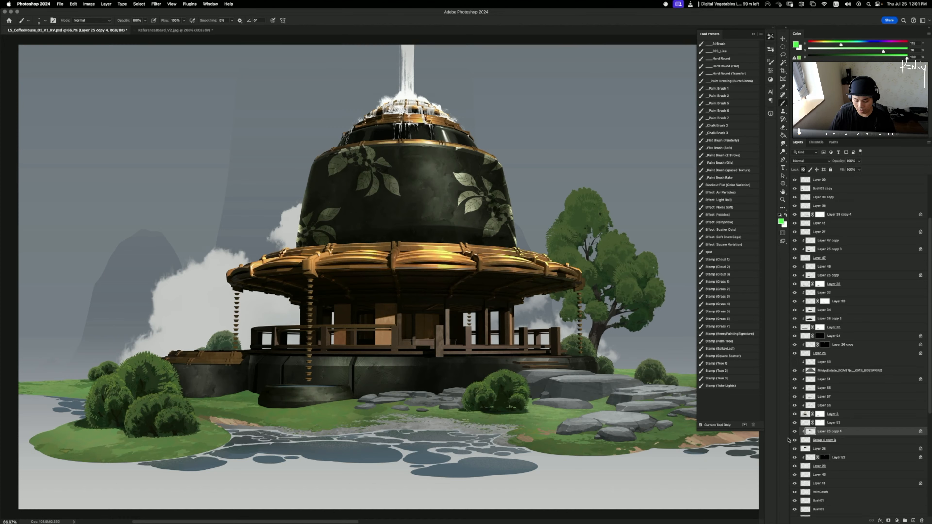
- Shift the midtones of the clipped branch texture toward yellow and red with Color Balance
{"action": "key", "text": "ctrl+b"}
{"action": "mouse_move", "coordinate": [533, 277]}
{"action": "left_mouse_down"}
{"action": "mouse_move", "coordinate": [515, 279]}
{"action": "mouse_move", "coordinate": [557, 264]}
{"action": "mouse_move", "coordinate": [543, 264]}
{"action": "left_mouse_up"}
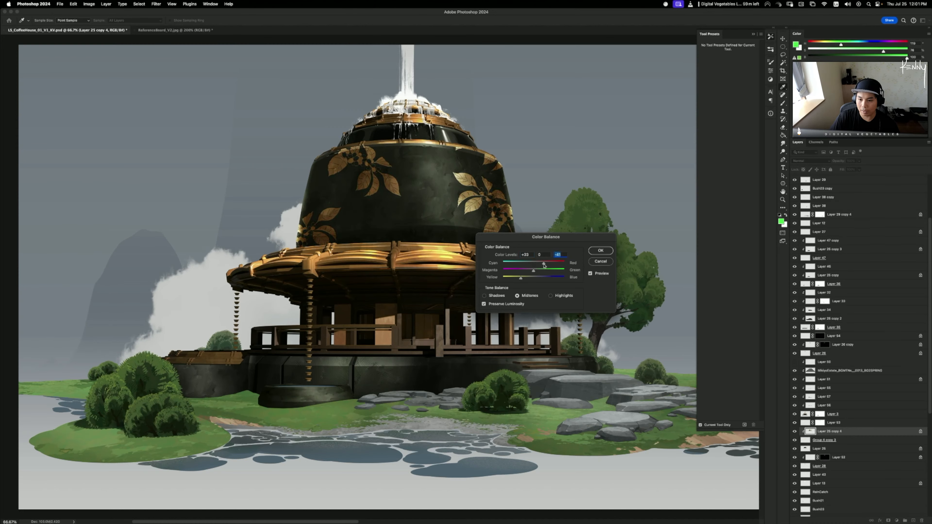
{"action": "left_click", "coordinate": [606, 253]}
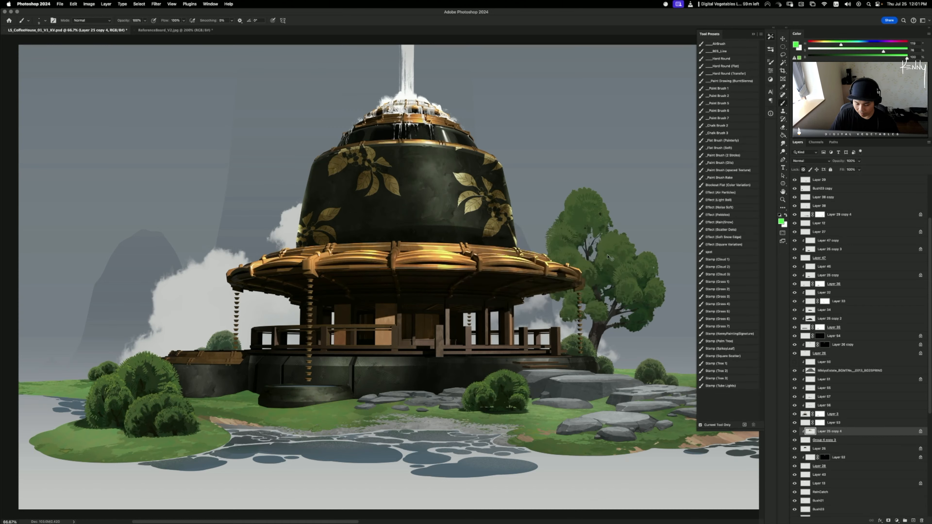
- Raise the saturation of the clipped branch texture strongly with Hue/Saturation for a rich gold colour
{"action": "key", "text": "ctrl+u"}
{"action": "left_click_drag", "start_coordinate": [654, 197], "coordinate": [674, 196]}
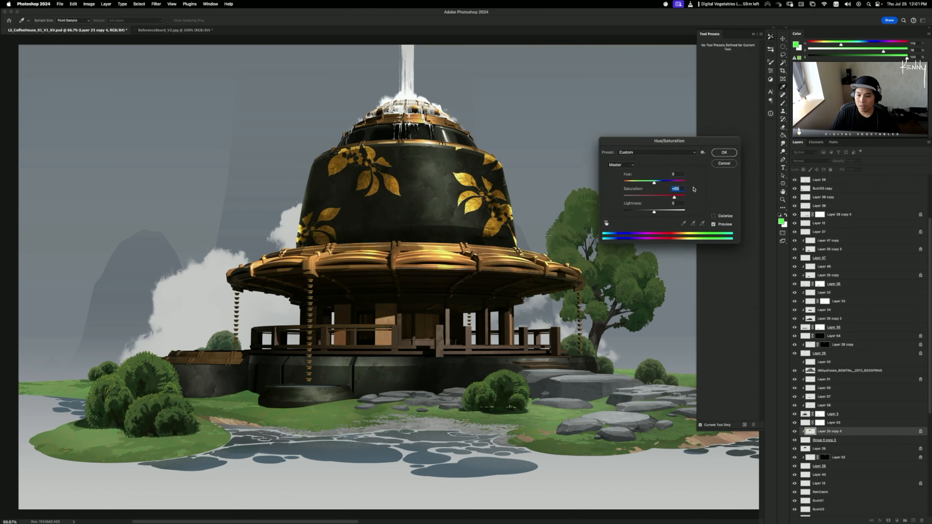
{"action": "key", "text": "Return"}
{"action": "key", "text": "b"}
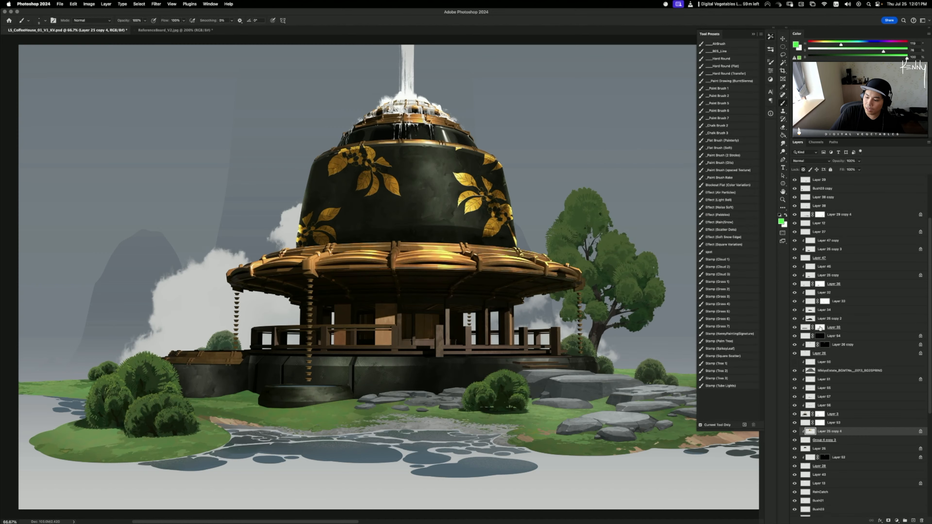
- Compare the branches with and without the gold texture by repeatedly hiding and showing its clipped layer
{"action": "left_click", "coordinate": [794, 431]}
{"action": "left_click", "coordinate": [794, 431]}
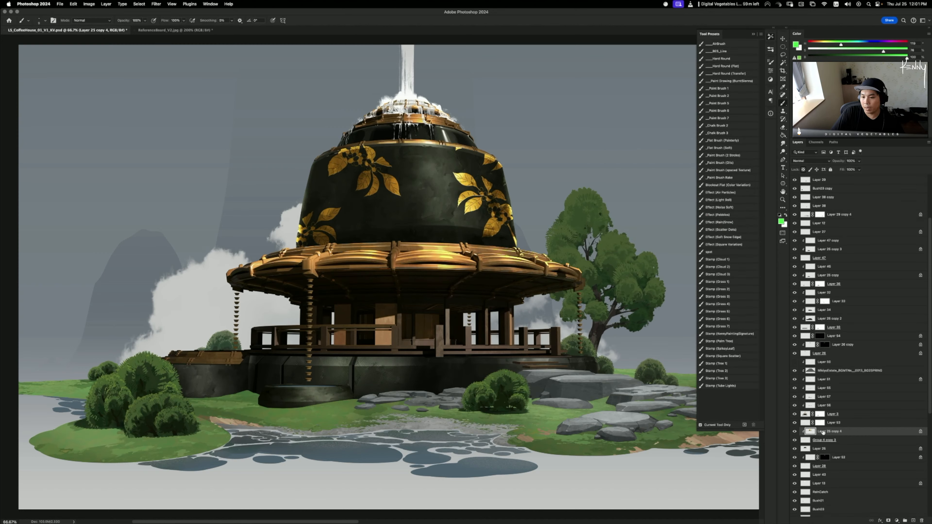
{"action": "left_click", "coordinate": [794, 432]}
{"action": "left_click", "coordinate": [794, 431]}
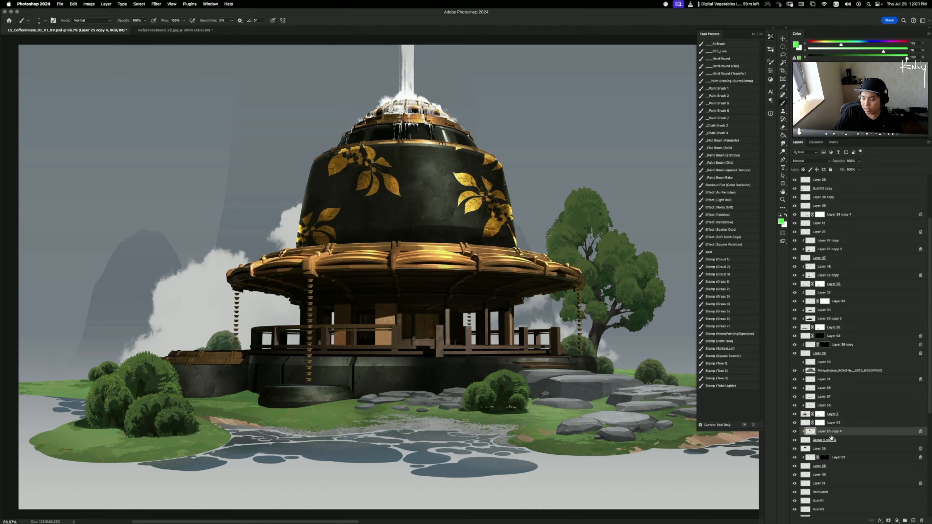
{"action": "left_click", "coordinate": [795, 432]}
{"action": "left_click", "coordinate": [794, 432]}
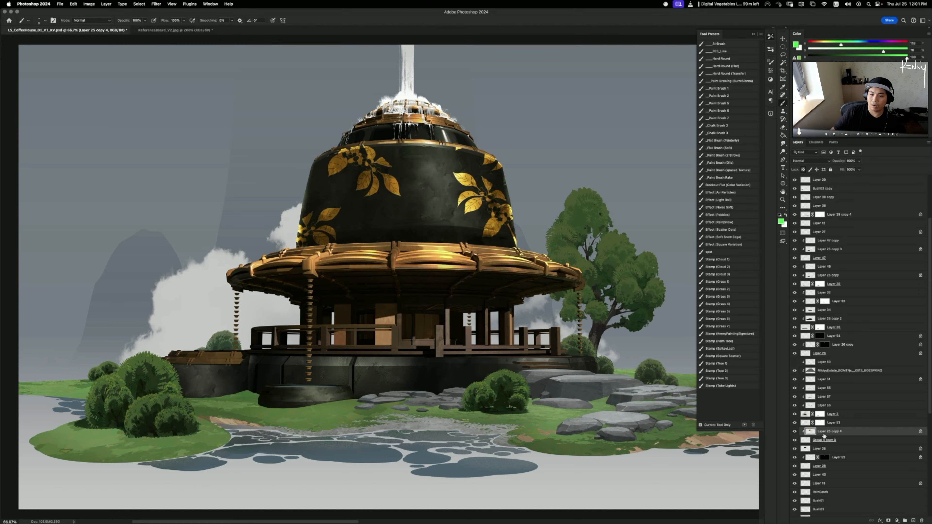
- Brighten the gold leaves with the Dodge tool on Highlights using a much smaller brush, and undo the last strokes
{"action": "key", "text": "o"}
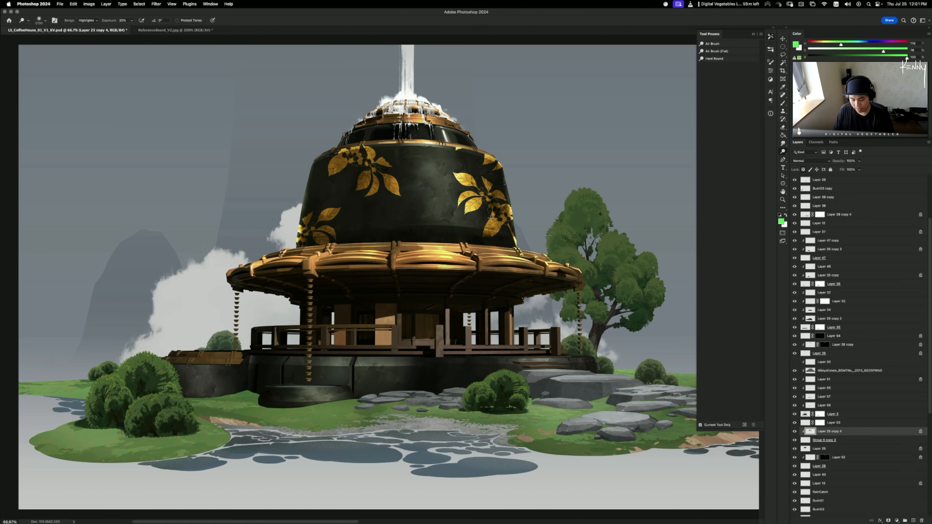
{"action": "key", "text": "bracketleft"}
{"action": "key", "text": "bracketleft"}
{"action": "key", "text": "bracketleft"}
{"action": "key", "text": "bracketleft"}
{"action": "key", "text": "bracketleft"}
{"action": "key", "text": "bracketleft"}
{"action": "key", "text": "bracketleft"}
{"action": "key", "text": "bracketleft"}
{"action": "key", "text": "bracketleft"}
{"action": "key", "text": "bracketleft"}
{"action": "key", "text": "bracketleft"}
{"action": "key", "text": "bracketleft"}
{"action": "key", "text": "bracketleft"}
{"action": "key", "text": "bracketleft"}
{"action": "key", "text": "bracketleft"}
{"action": "key", "text": "bracketleft"}
{"action": "key", "text": "bracketleft"}
{"action": "key", "text": "bracketleft"}
{"action": "key", "text": "bracketleft"}
{"action": "key", "text": "bracketleft"}
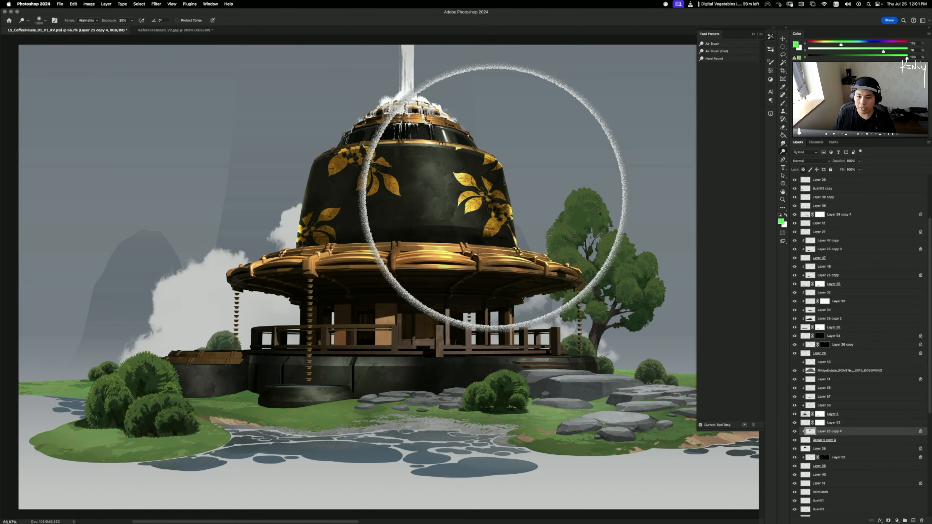
{"action": "key", "text": "bracketright"}
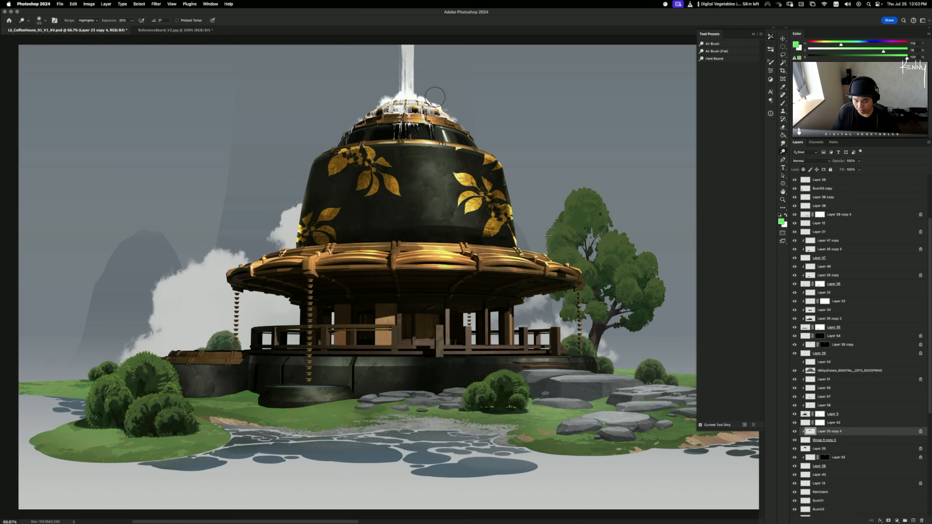
{"action": "key", "text": "bracketright"}
{"action": "key", "text": "bracketright"}
{"action": "key", "text": "bracketright"}
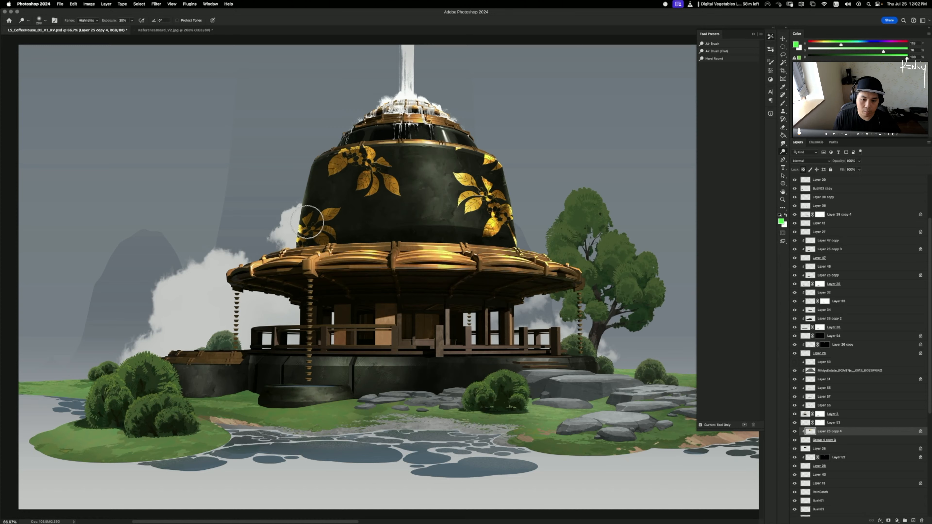
{"action": "key", "text": "super+z"}
{"action": "key", "text": "super+z"}
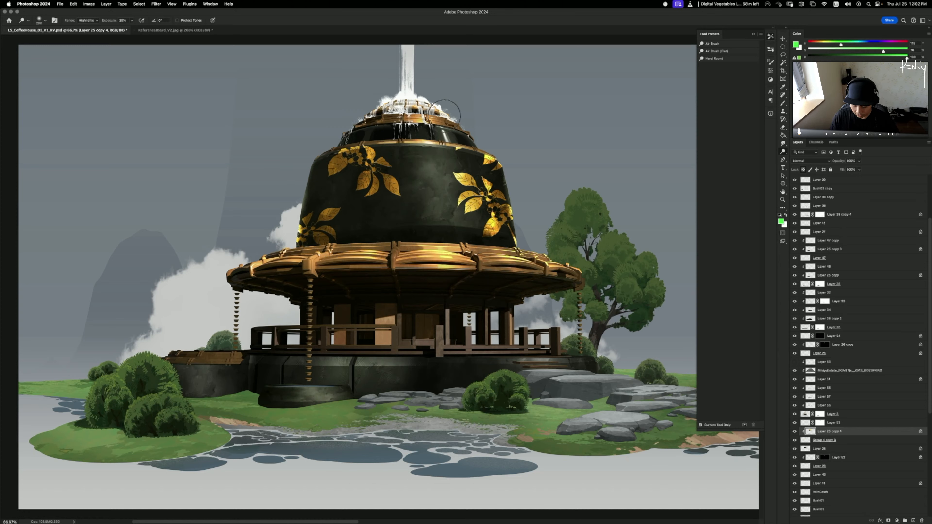
- Dodge highlights onto the right-hand branch's leaves with a smaller brush, undoing unwanted strokes
{"action": "key", "text": "bracketleft"}
{"action": "key", "text": "bracketleft"}
{"action": "key", "text": "bracketleft"}
{"action": "key", "text": "bracketleft"}
{"action": "key", "text": "bracketleft"}
{"action": "key", "text": "bracketleft"}
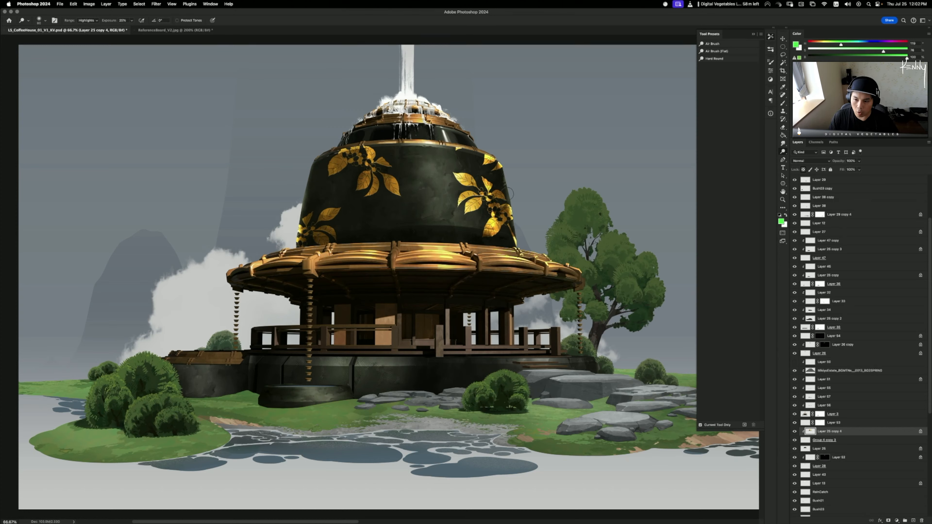
{"action": "key", "text": "super+z"}
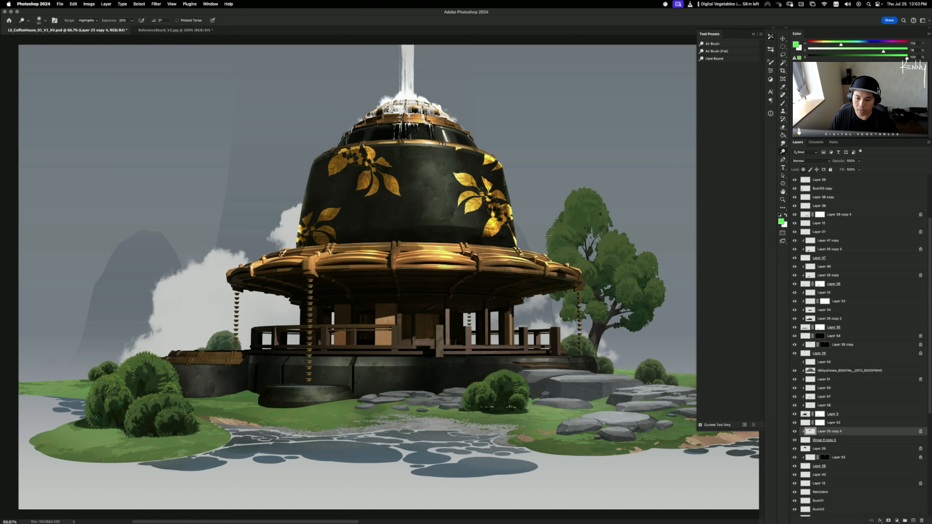
{"action": "key", "text": "super+z"}
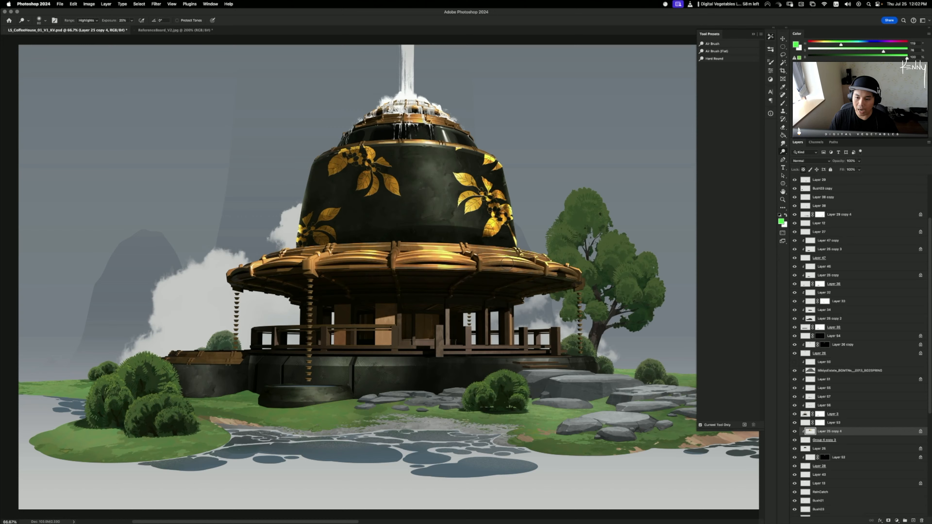
{"action": "key", "text": "super+z"}
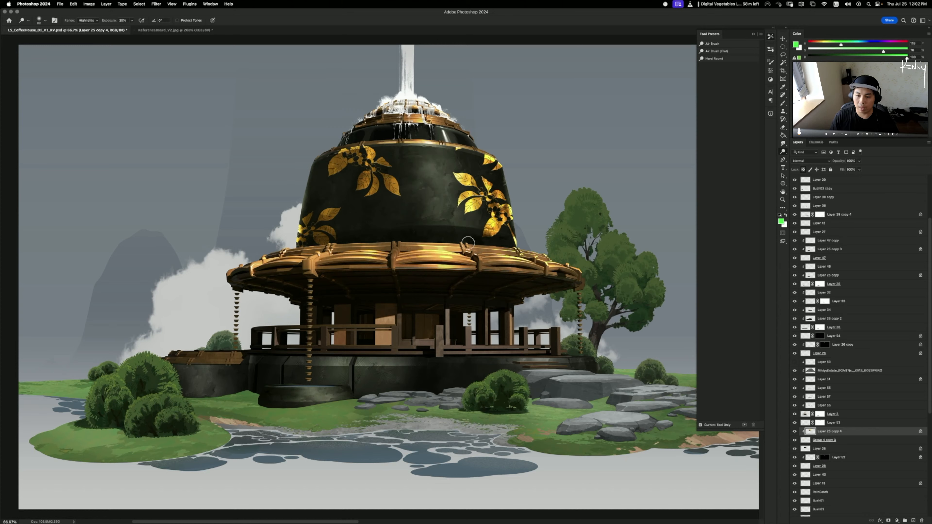
{"action": "key", "text": "super+z"}
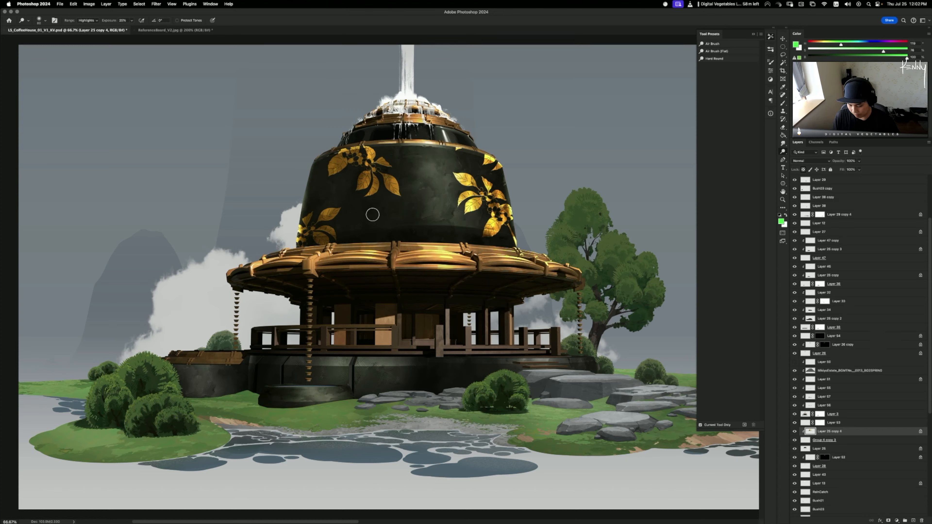
- Try dodging the lower left branch's leaves with a slightly larger brush and undo the unwanted strokes
{"action": "key", "text": "bracketright"}
{"action": "key", "text": "bracketright"}
{"action": "key", "text": "bracketright"}
{"action": "key", "text": "super+z"}
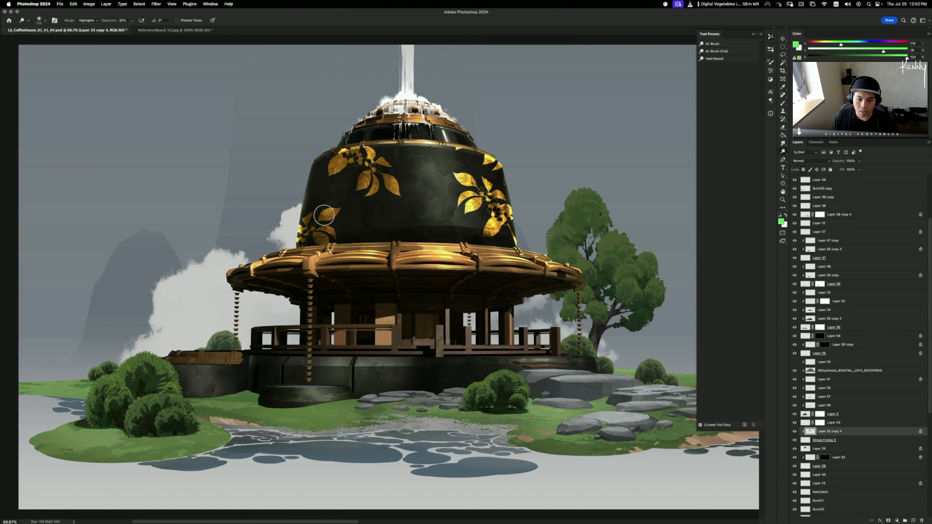
{"action": "key", "text": "super+z"}
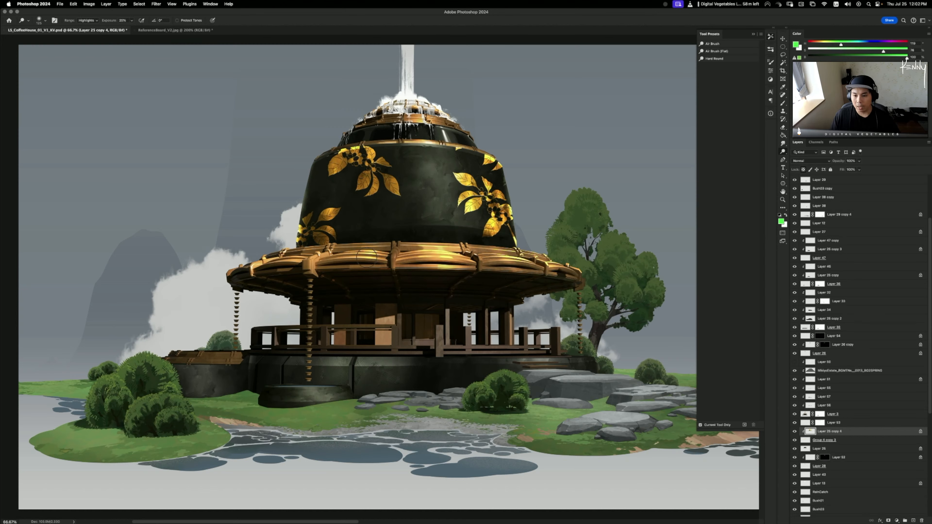
- Check the gold texture against the flat yellow emblem and lower its saturation moderately with Hue/Saturation
{"action": "left_click", "coordinate": [795, 432]}
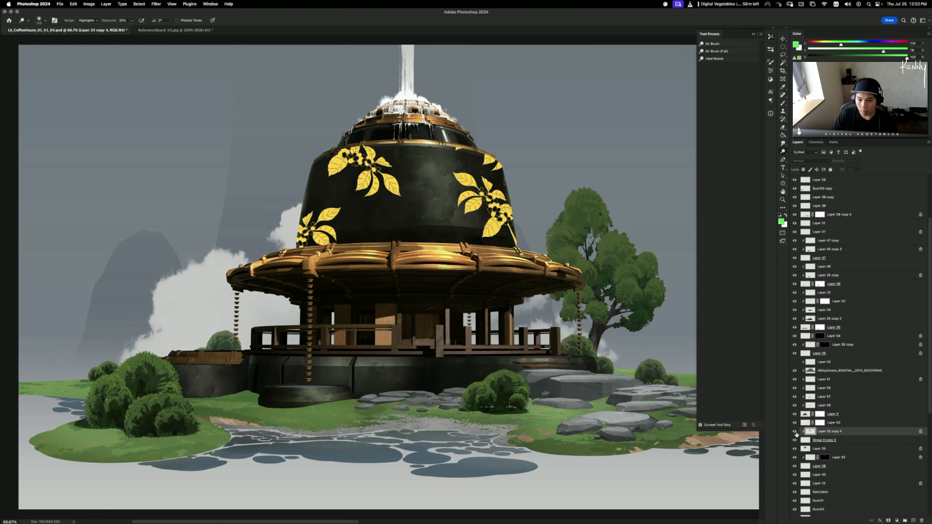
{"action": "left_click", "coordinate": [795, 431]}
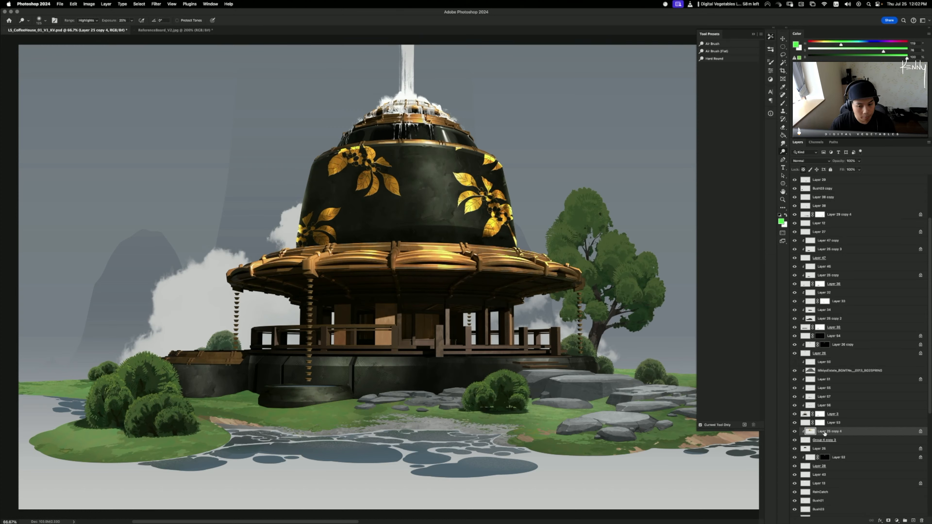
{"action": "key", "text": "super+u"}
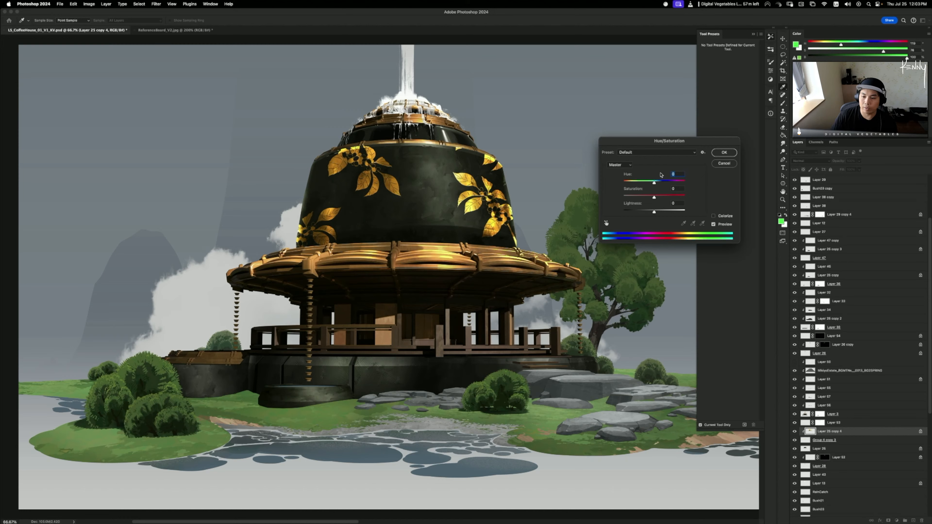
{"action": "mouse_move", "coordinate": [654, 198]}
{"action": "left_mouse_down"}
{"action": "mouse_move", "coordinate": [643, 197]}
{"action": "mouse_move", "coordinate": [653, 183]}
{"action": "mouse_move", "coordinate": [644, 198]}
{"action": "left_mouse_up"}
{"action": "left_click", "coordinate": [720, 153]}
{"action": "key", "text": "o"}
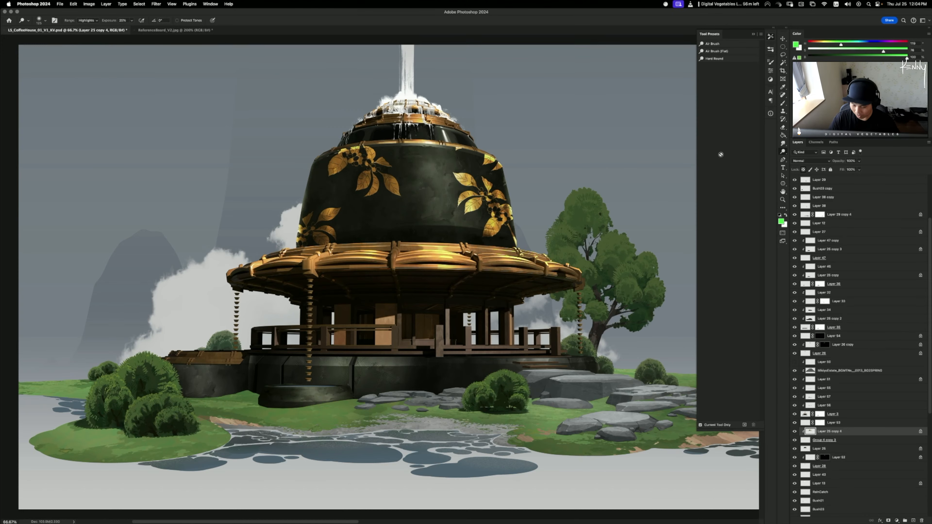
- Compare the whole painting at 50% zoom with the gold texture layer hidden and shown
{"action": "key", "text": "super+minus"}
{"action": "key", "text": "super+minus"}
{"action": "key", "text": "super+equal"}
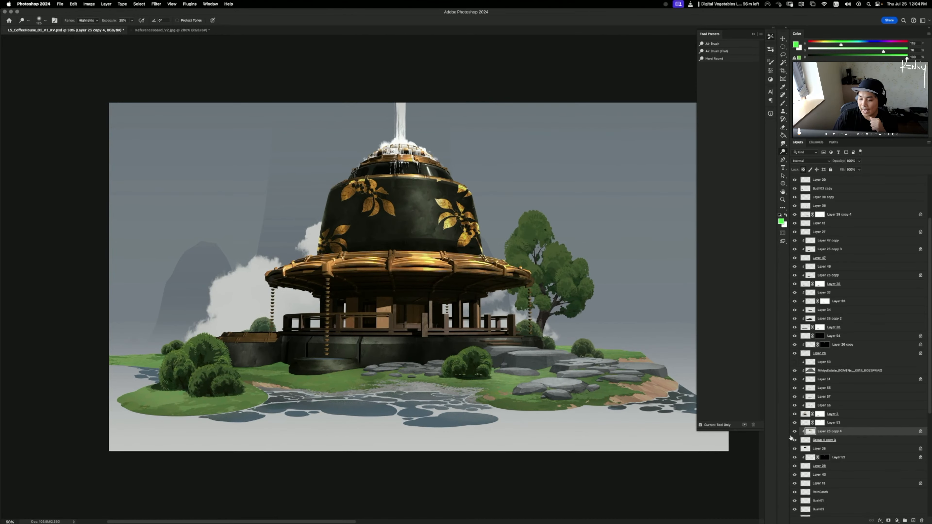
{"action": "left_click", "coordinate": [794, 431]}
{"action": "left_click", "coordinate": [794, 432]}
{"action": "left_click", "coordinate": [794, 432]}
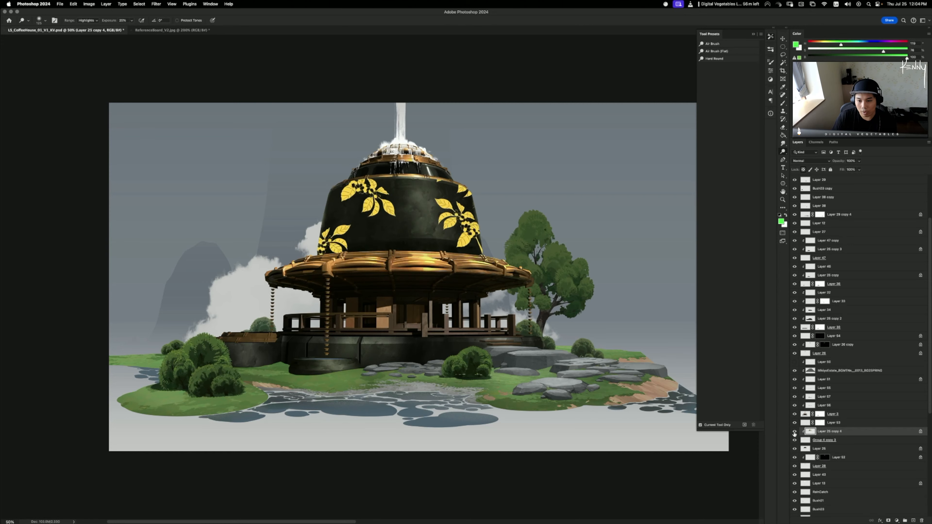
{"action": "left_click", "coordinate": [794, 431]}
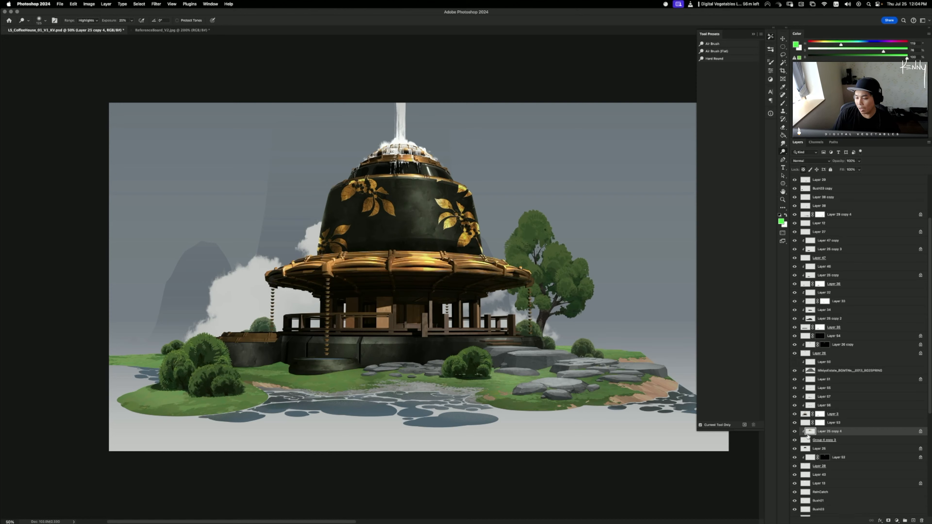
{"action": "left_click", "coordinate": [798, 433]}
{"action": "left_click", "coordinate": [796, 434]}
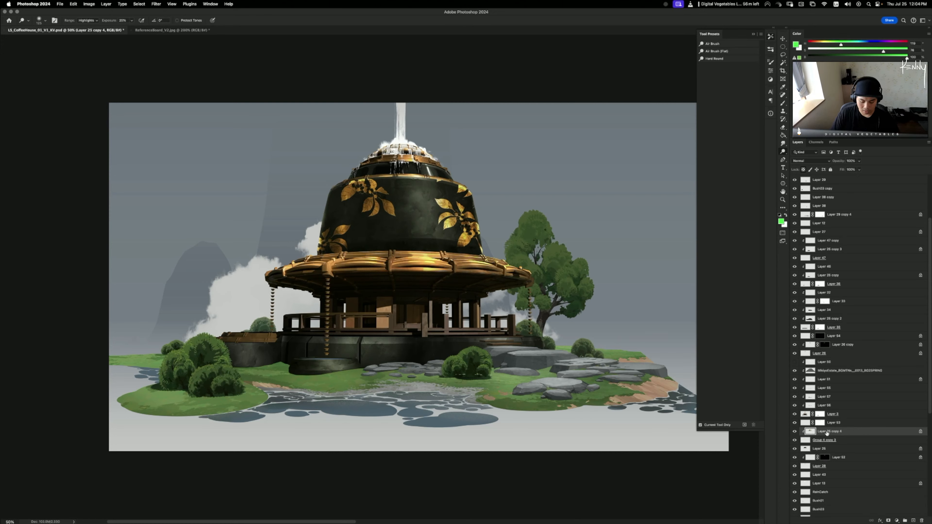
{"action": "key", "text": "super+u"}
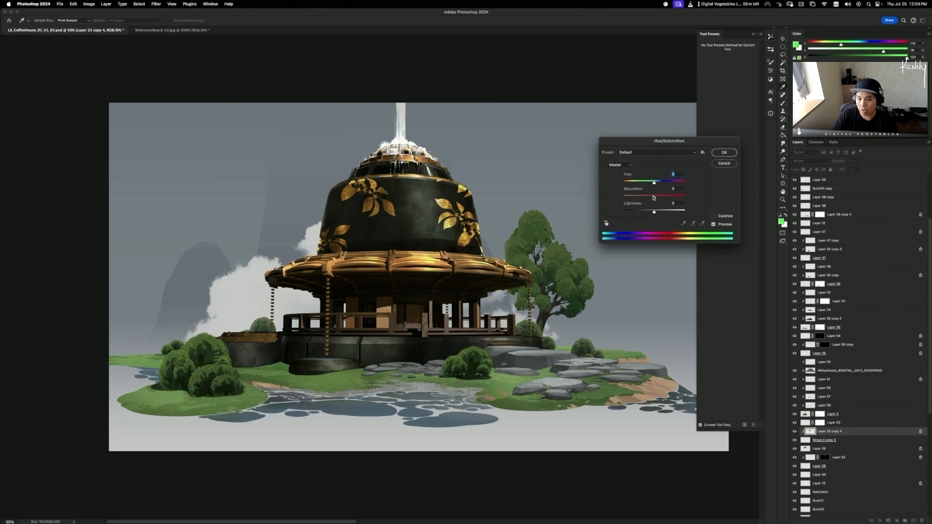
{"action": "mouse_move", "coordinate": [653, 198]}
{"action": "left_mouse_down"}
{"action": "mouse_move", "coordinate": [643, 198]}
{"action": "mouse_move", "coordinate": [653, 184]}
{"action": "left_mouse_up"}
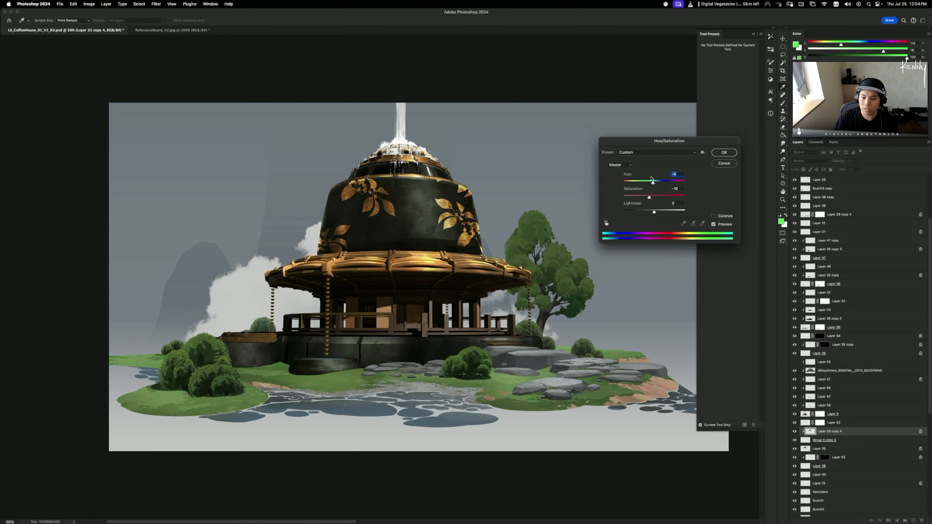
{"action": "key", "text": "Escape"}
- Shift the gold texture layer's hue very slightly into negative values with Hue/Saturation
{"action": "key", "text": "ctrl+u"}
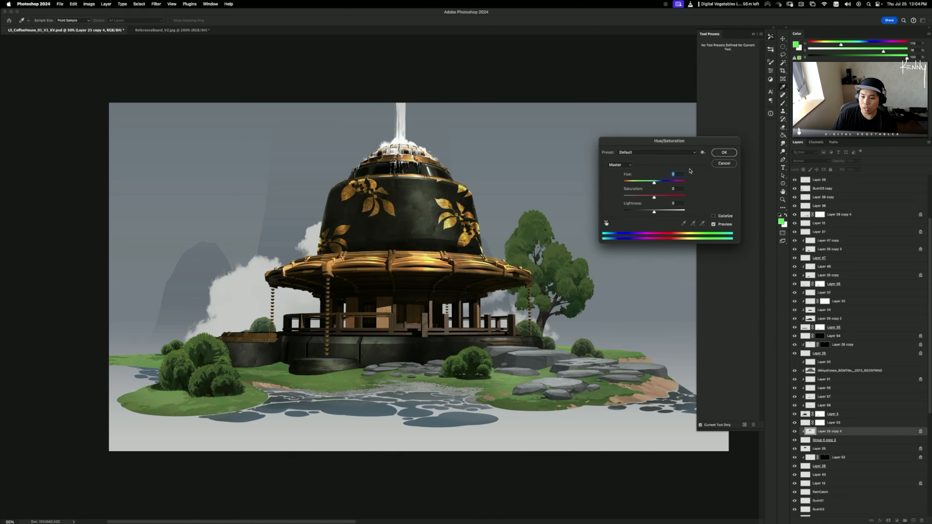
{"action": "left_click_drag", "start_coordinate": [653, 184], "coordinate": [653, 184]}
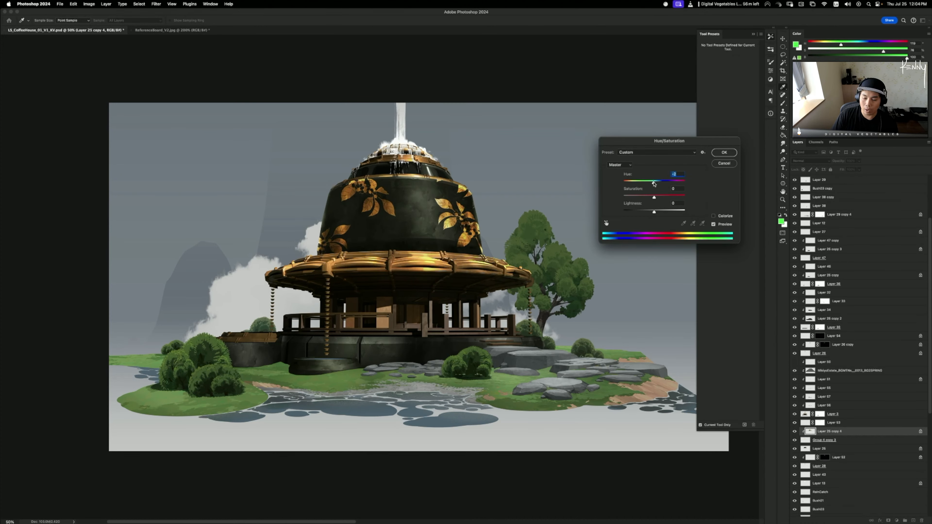
{"action": "left_click", "coordinate": [725, 152]}
{"action": "key", "text": "o"}
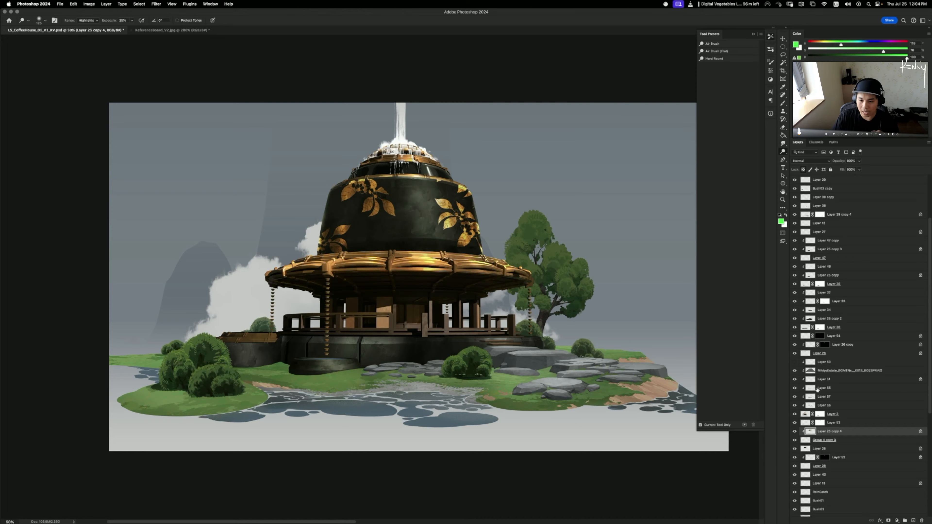
- Add a new layer beneath the emblem layer, clipped to the dome, and load the emblem shapes as a selection
{"action": "left_click", "coordinate": [809, 432], "text": "super"}
{"action": "key", "text": "super+j"}
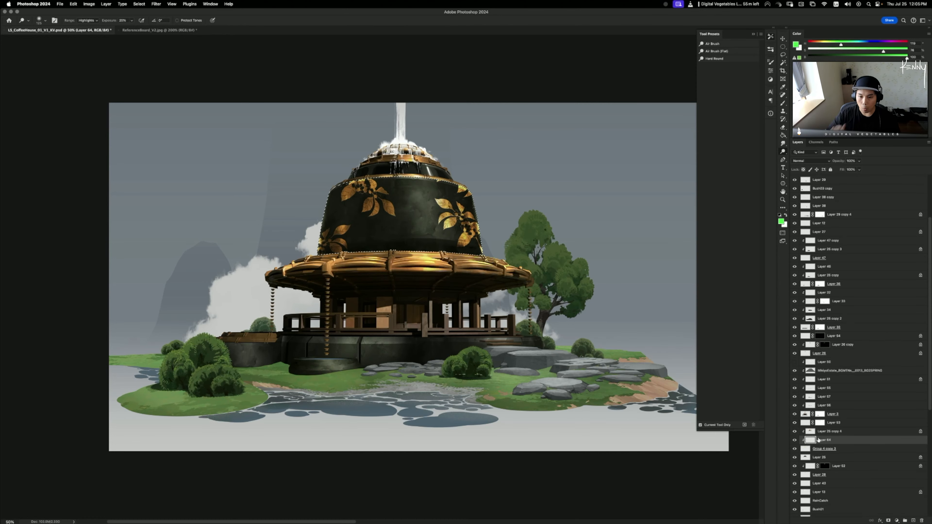
{"action": "key", "text": "super+h"}
{"action": "key", "text": "super+equal"}
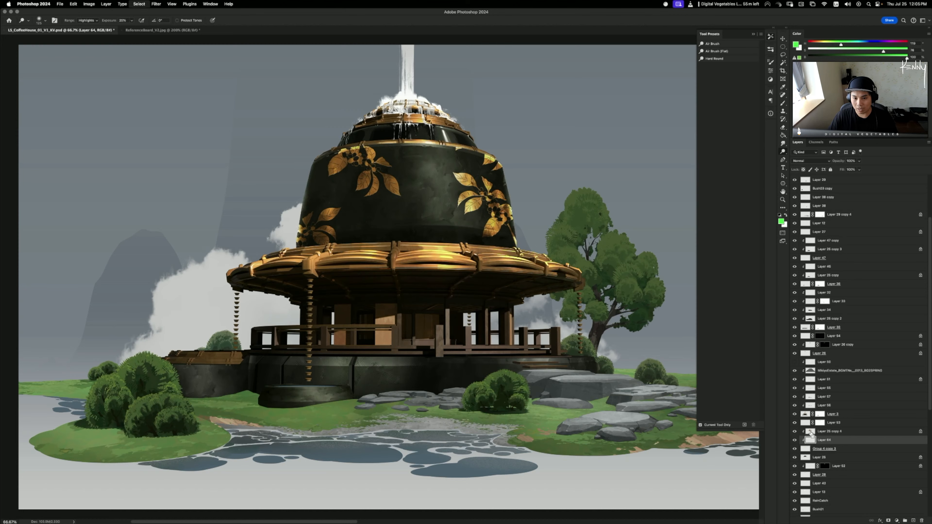
{"action": "left_click", "coordinate": [815, 434]}
{"action": "left_click", "coordinate": [795, 432]}
{"action": "left_click", "coordinate": [794, 432]}
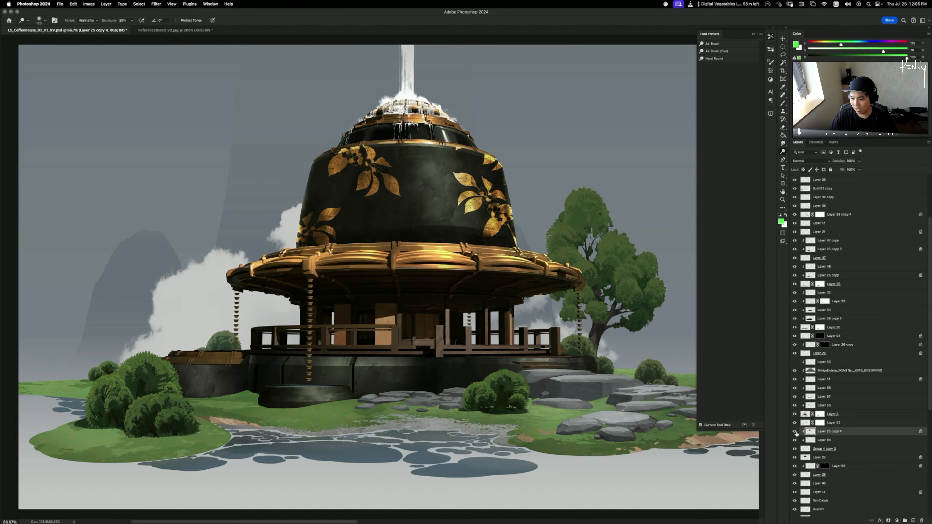
{"action": "left_click", "coordinate": [805, 450], "text": "super"}
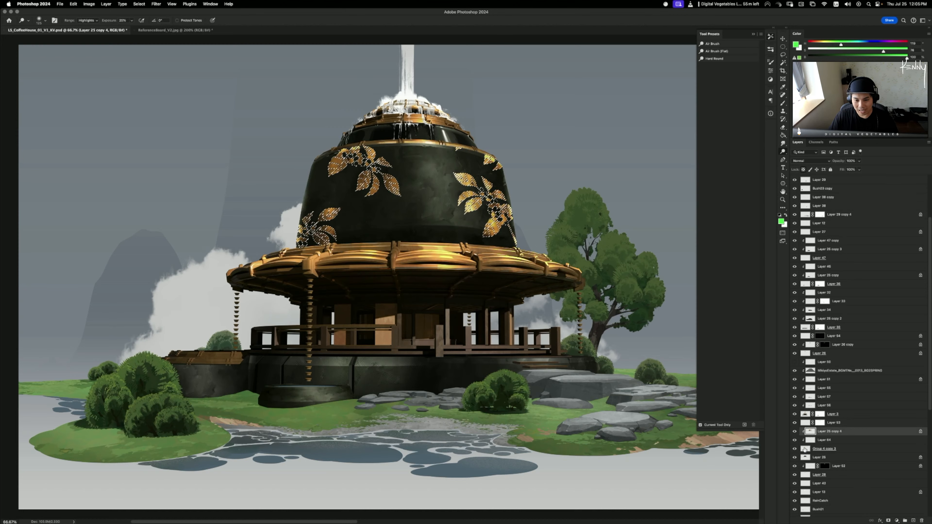
{"action": "left_click_drag", "start_coordinate": [821, 441], "coordinate": [826, 456]}
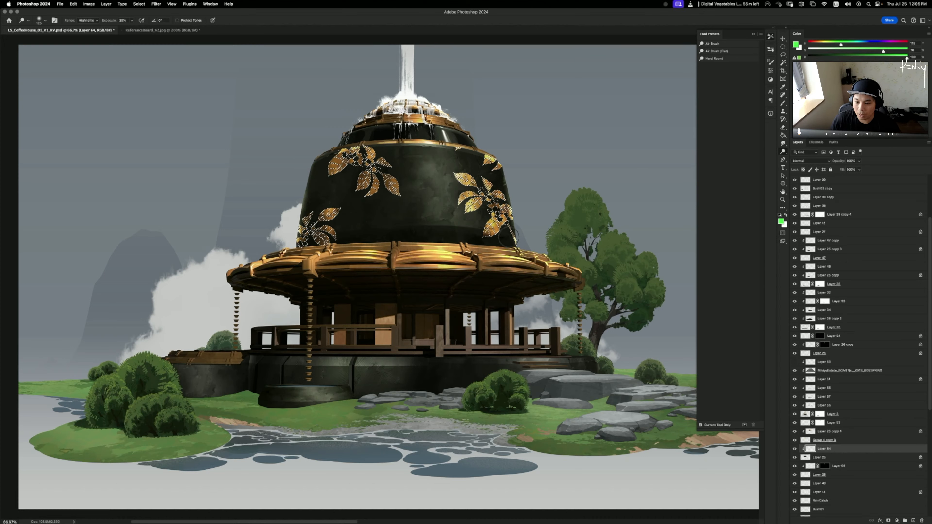
- Sample the dome's dark grey-green surface as the foreground colour
{"action": "key", "text": "b"}
{"action": "left_click", "coordinate": [438, 184], "text": "alt"}
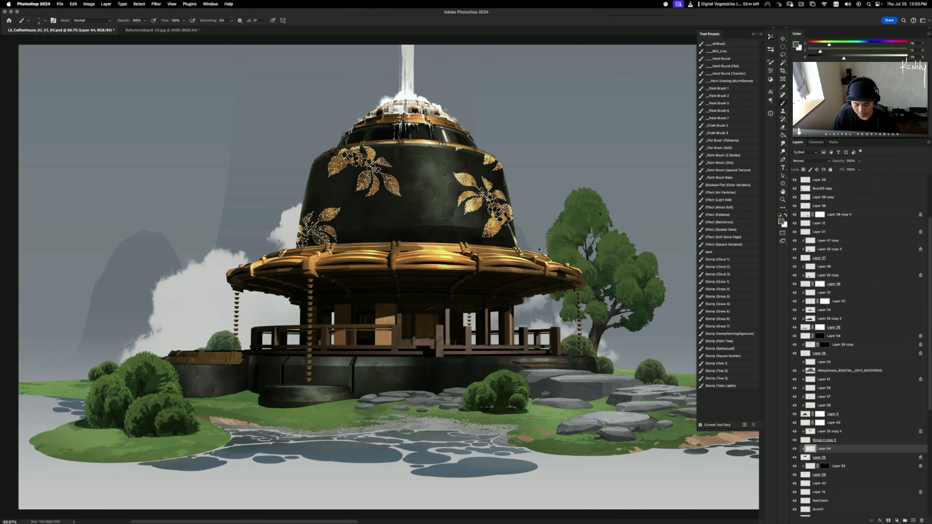
- Try stroking the emblem selection on the new layer, and delete that layer
{"action": "key", "text": "F2"}
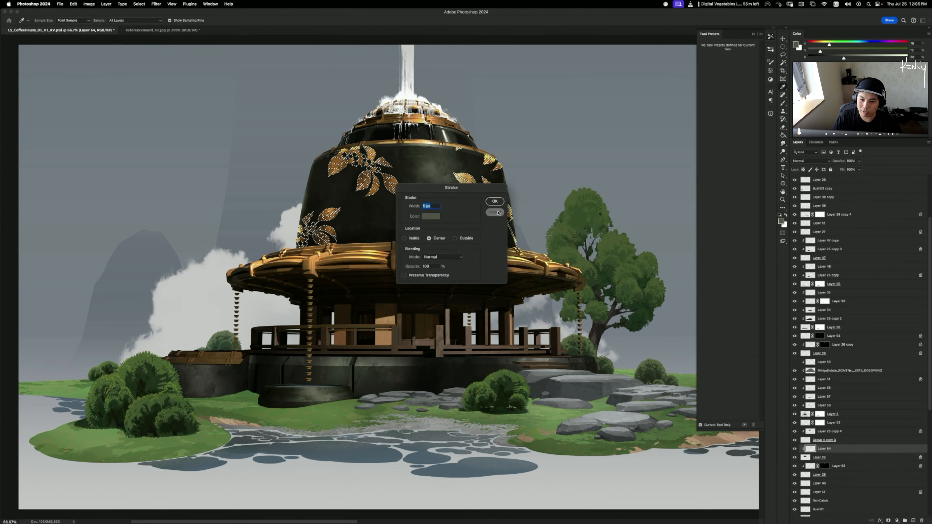
{"action": "left_click", "coordinate": [494, 212]}
{"action": "key", "text": "ctrl+d"}
{"action": "key", "text": "b"}
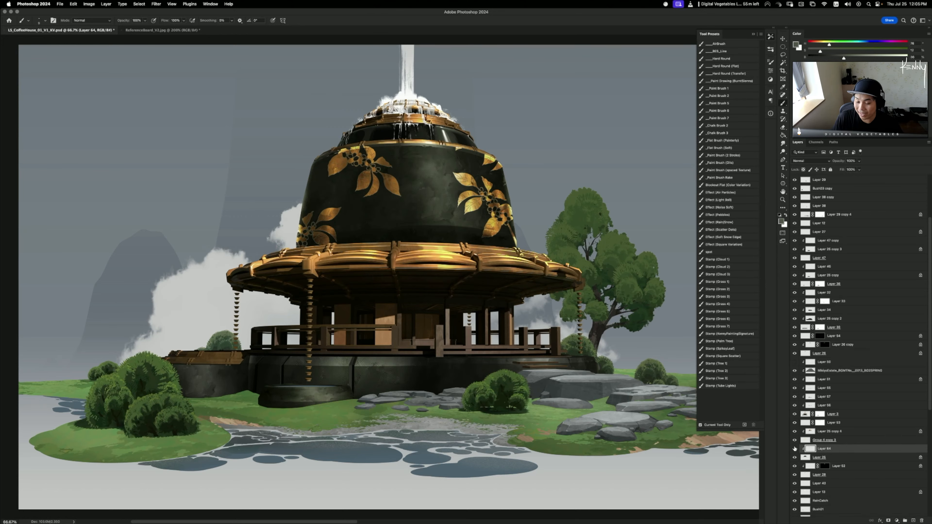
{"action": "key", "text": "super+1"}
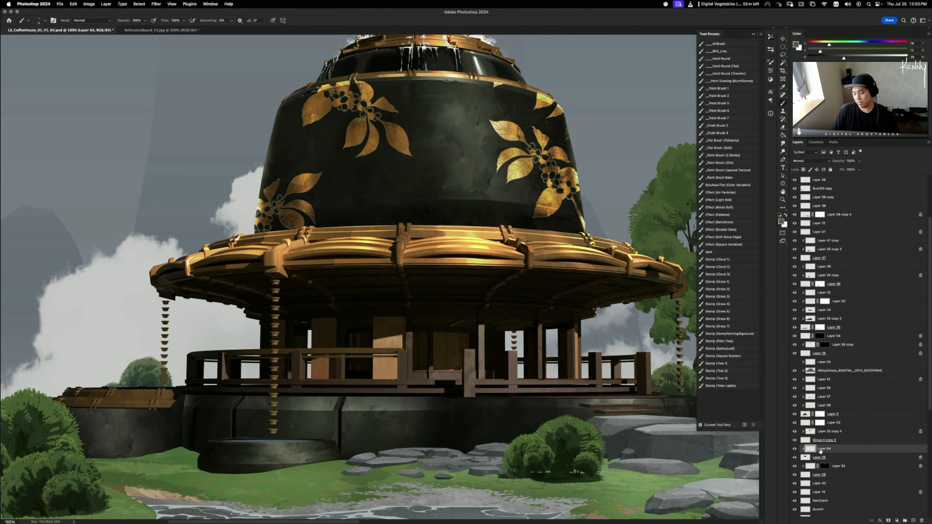
{"action": "key", "text": "super+minus"}
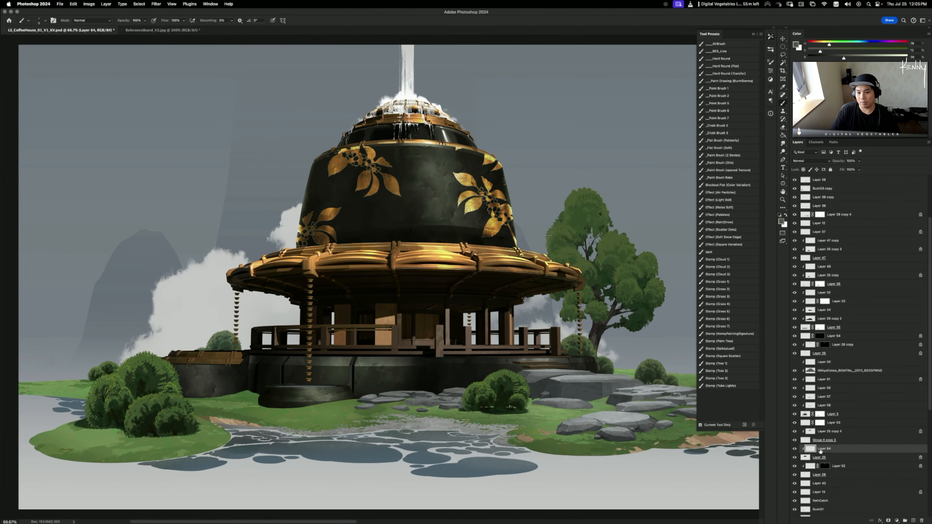
{"action": "key", "text": "BackSpace"}
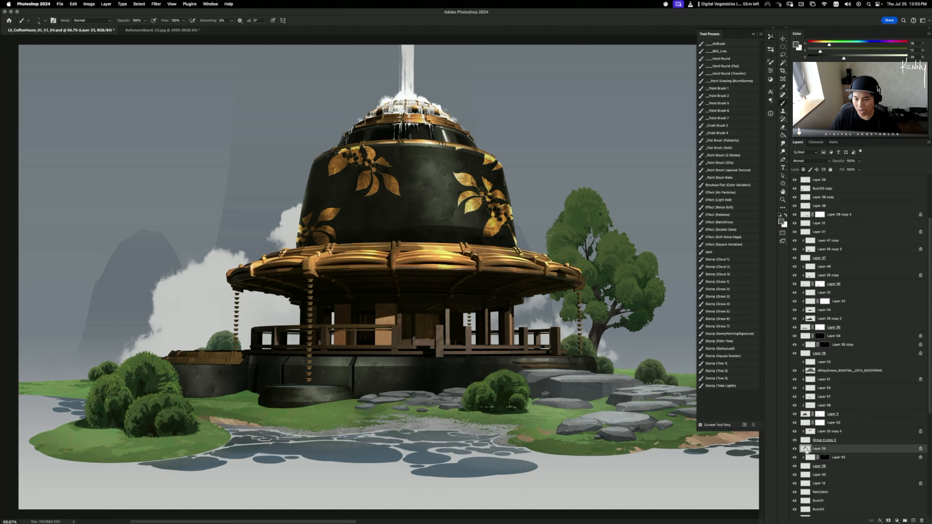
- Outline the emblem selection with a centred grey-green stroke on a new layer beneath the emblems, clipped to the dome
{"action": "left_click", "coordinate": [805, 448], "text": "super"}
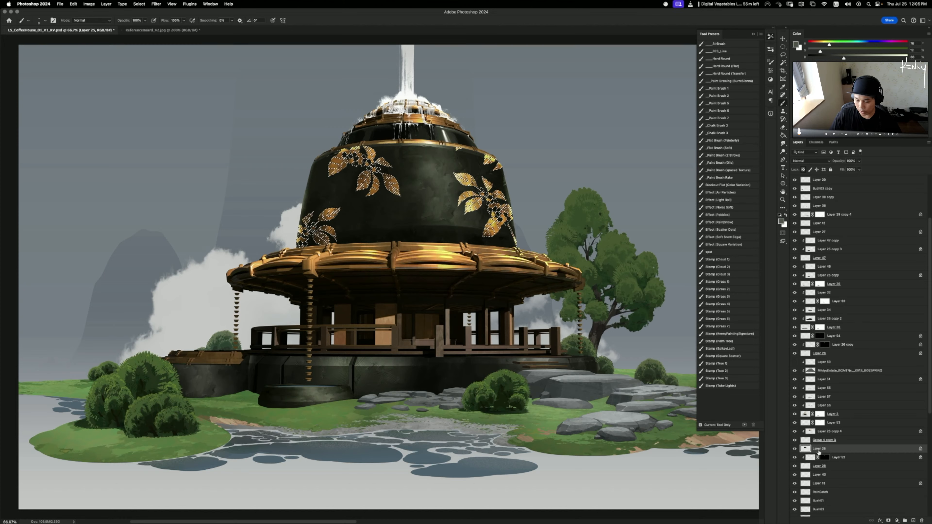
{"action": "key", "text": "super+shift+n"}
{"action": "key", "text": "Return"}
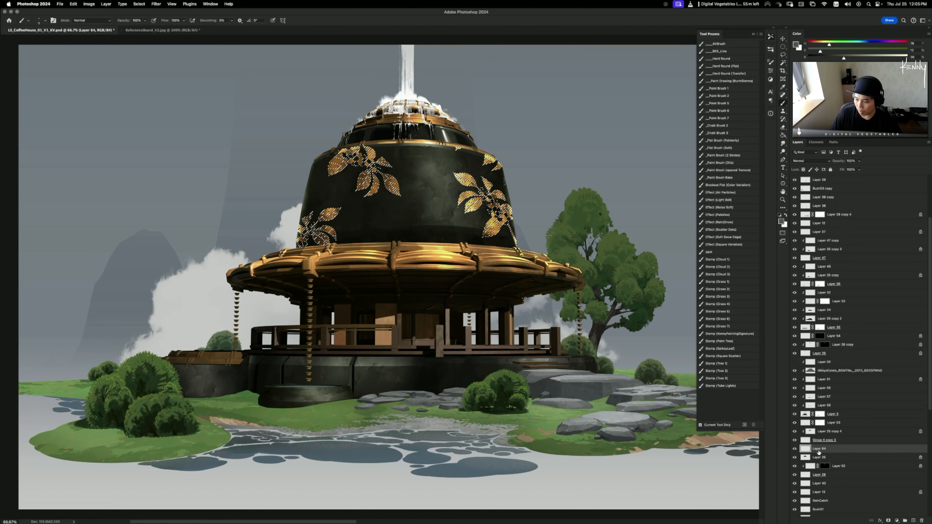
{"action": "key", "text": "super+alt+shift+s"}
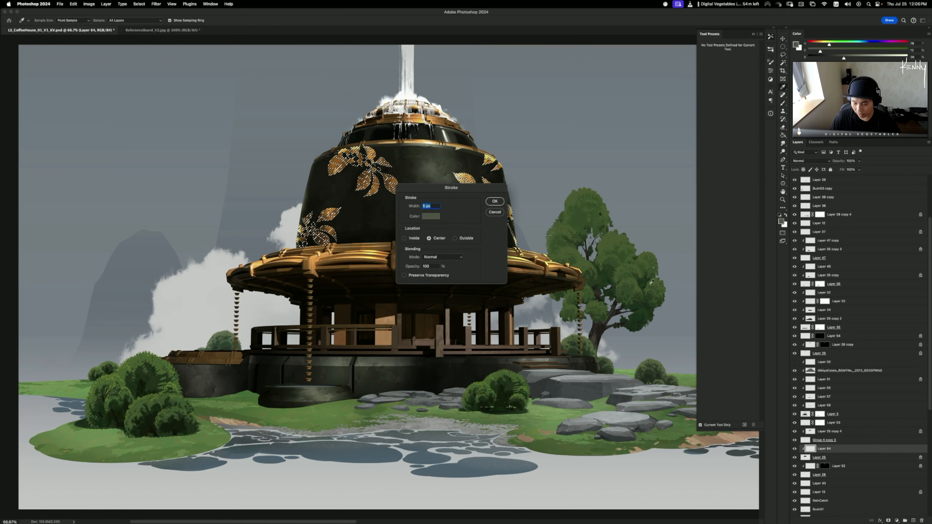
{"action": "key", "text": "Return"}
{"action": "key", "text": "b"}
{"action": "key", "text": "super+d"}
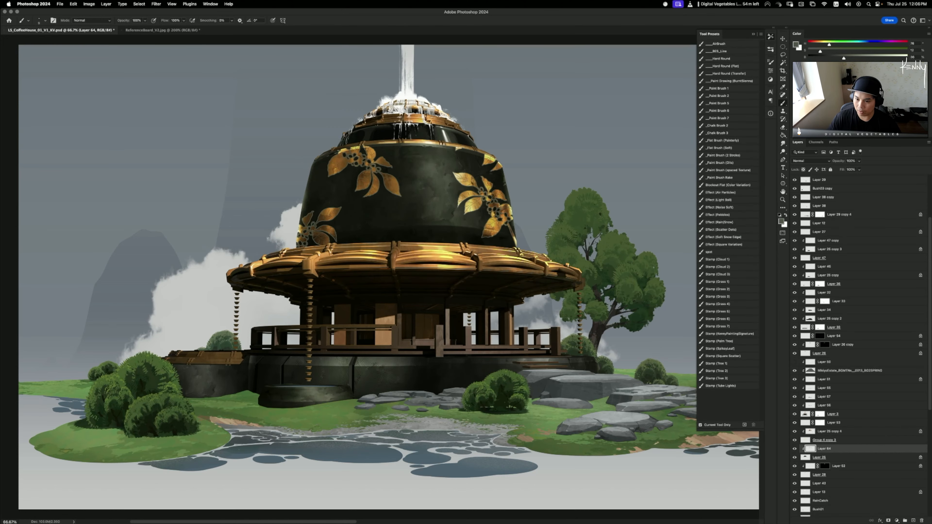
- Inspect the stroked outline up close and release its layer from the dome's clipping mask
{"action": "key", "text": "super+equal"}
{"action": "key", "text": "super+equal"}
{"action": "left_click_drag", "start_coordinate": [469, 226], "coordinate": [438, 333]}
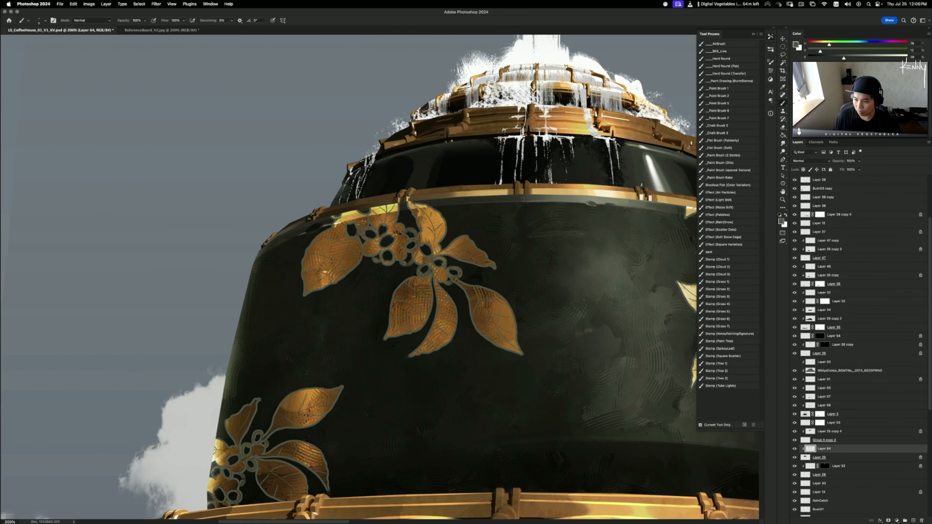
{"action": "key", "text": "o"}
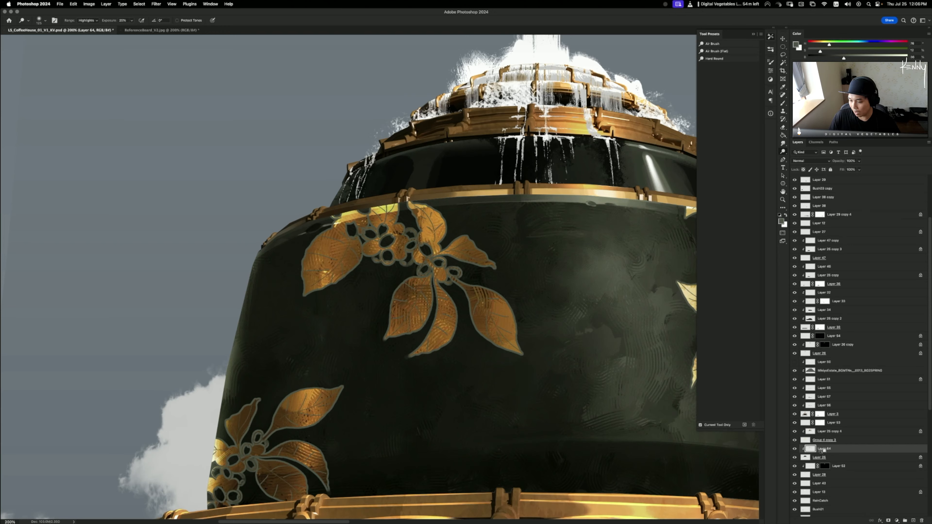
{"action": "left_click", "coordinate": [822, 449], "text": "alt"}
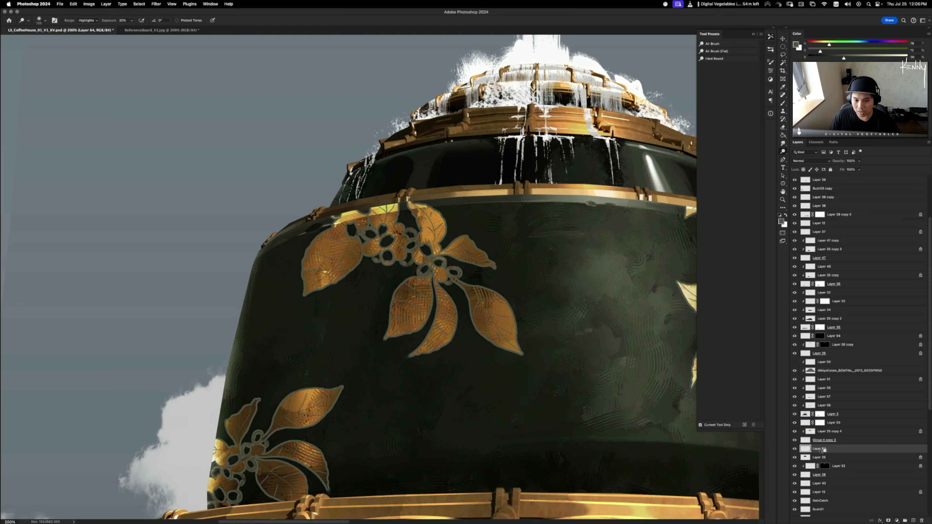
{"action": "left_click", "coordinate": [809, 458], "text": "super"}
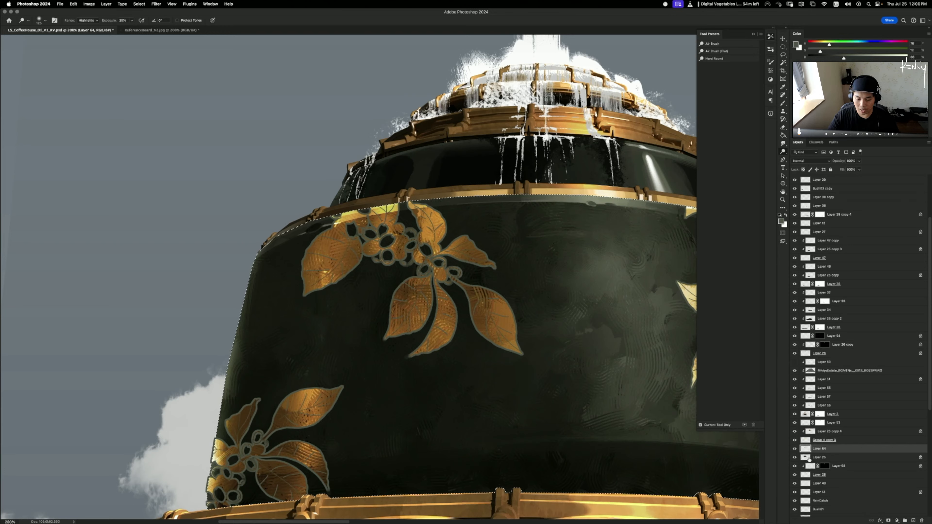
{"action": "key", "text": "super+d"}
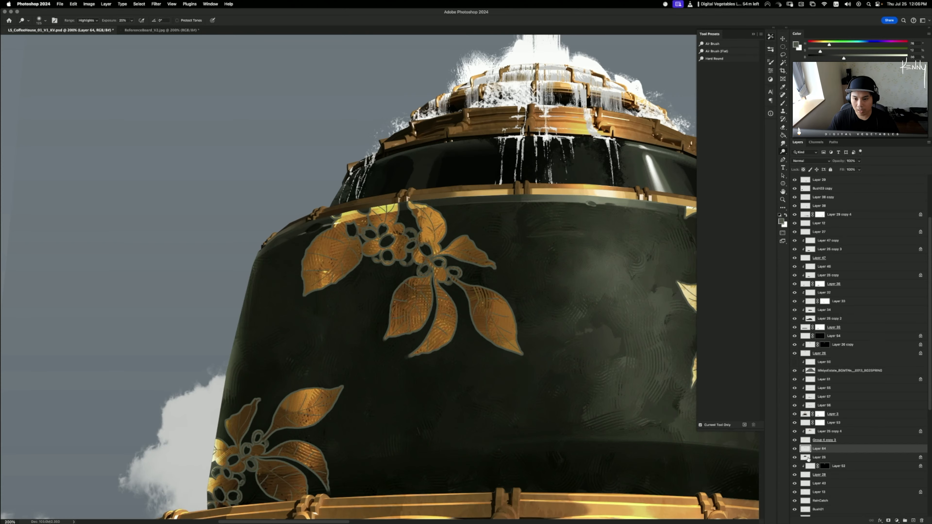
{"action": "key", "text": "super+minus"}
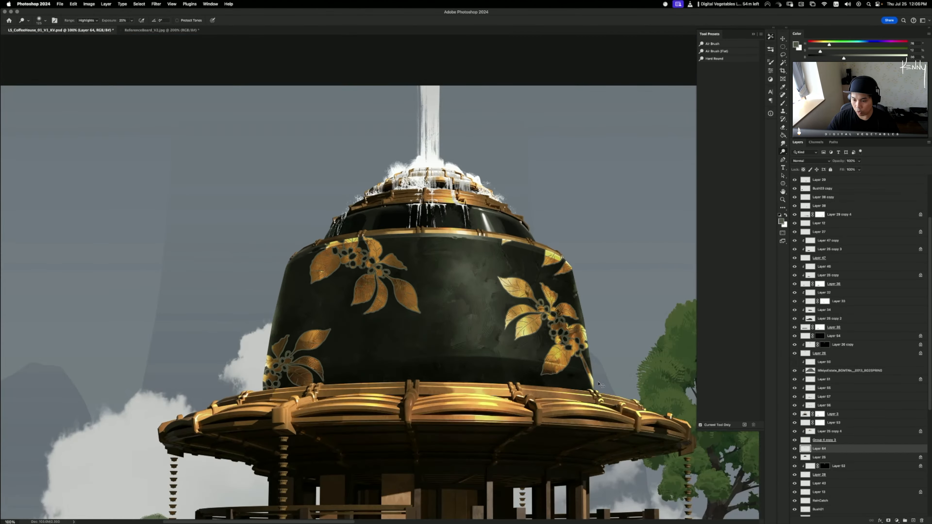
- Duplicate the gold texture layer directly above the outline layer and clip the copy to the outline
{"action": "left_click_drag", "start_coordinate": [821, 435], "coordinate": [818, 449]}
{"action": "left_click", "coordinate": [818, 451], "text": "alt"}
{"action": "left_click", "coordinate": [827, 452], "text": "alt"}
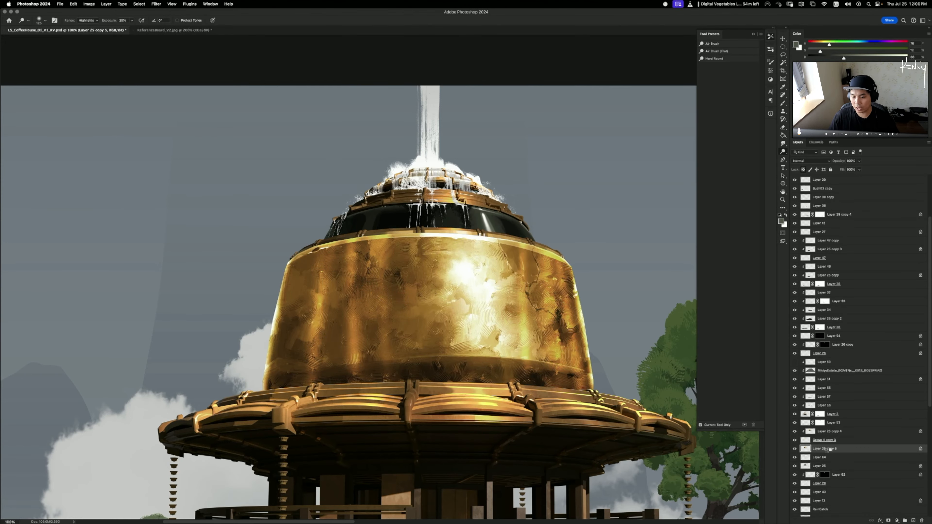
{"action": "key", "text": "super+minus"}
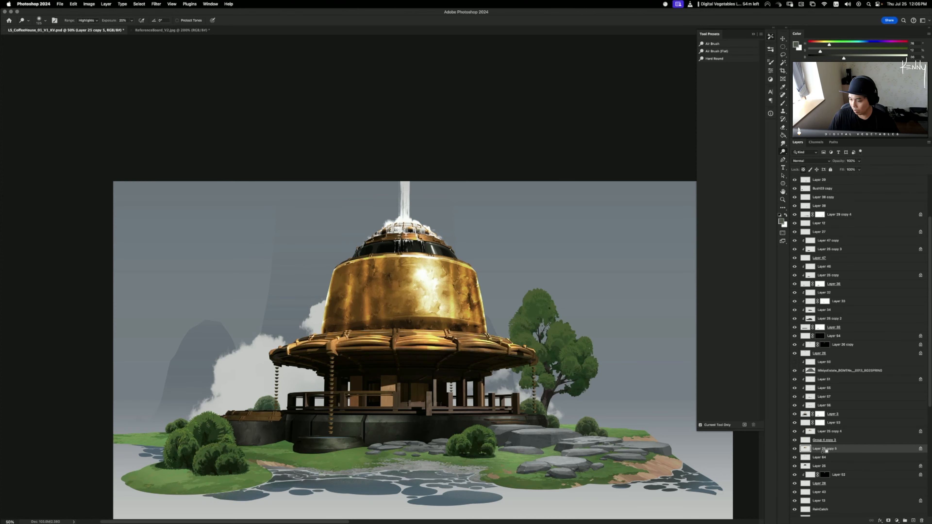
{"action": "left_click", "coordinate": [823, 452], "text": "alt"}
{"action": "key", "text": "super+plus"}
{"action": "key", "text": "super+plus"}
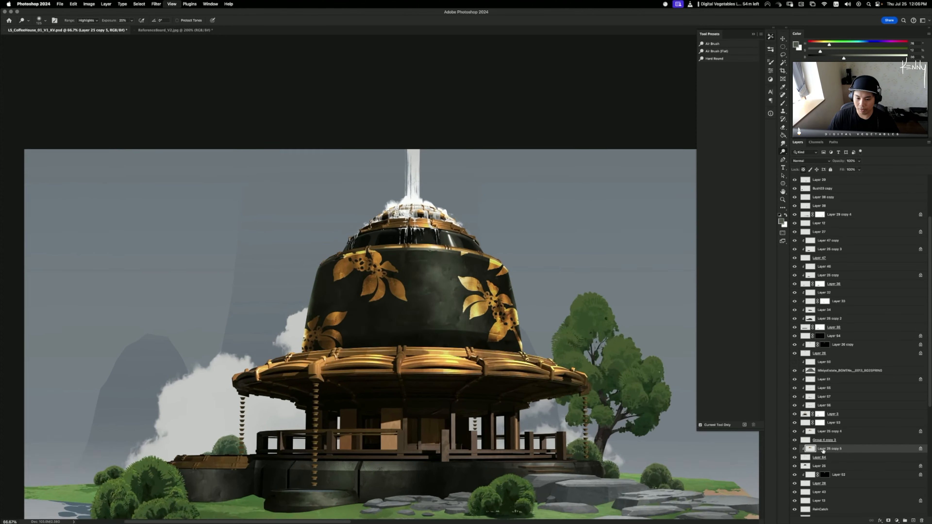
- Set the outline texture copy's saturation to -100 with Hue/Saturation
{"action": "key", "text": "super+l"}
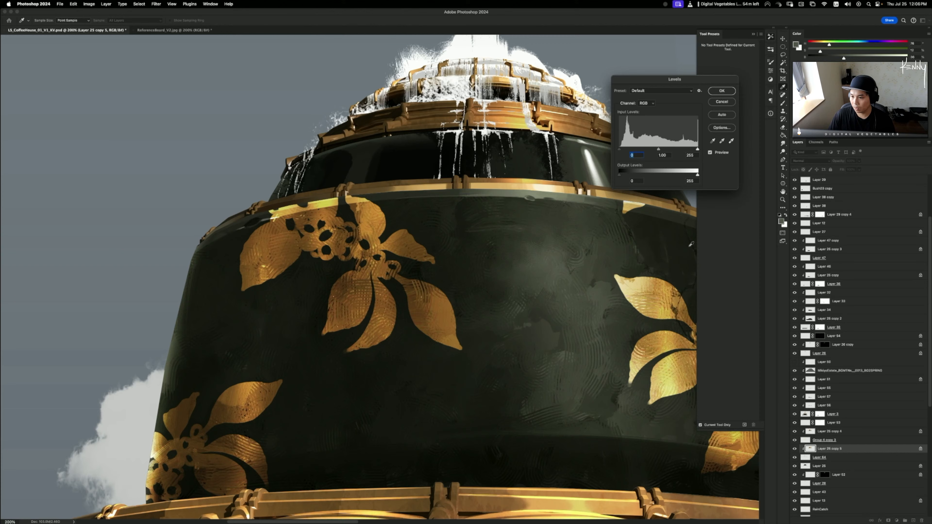
{"action": "left_click", "coordinate": [721, 102]}
{"action": "key", "text": "super+u"}
{"action": "left_click_drag", "start_coordinate": [653, 197], "coordinate": [607, 198]}
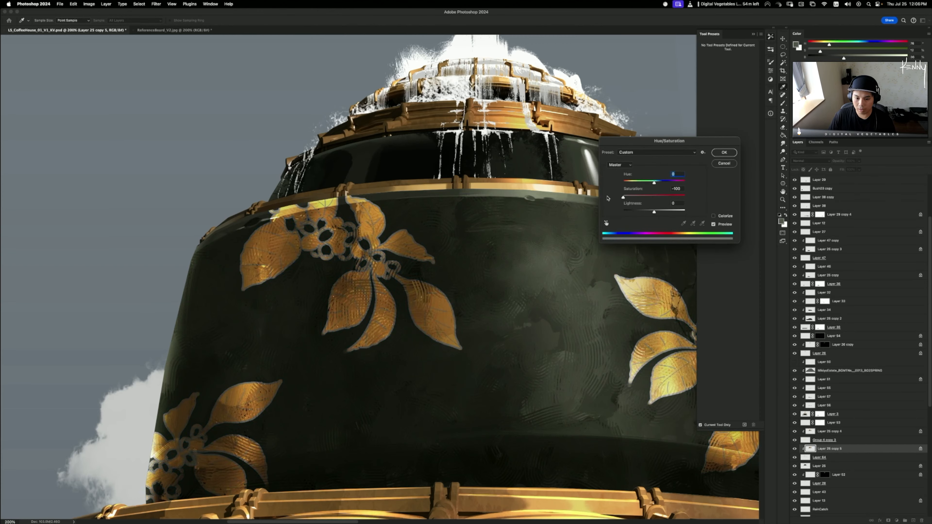
{"action": "left_click", "coordinate": [723, 151]}
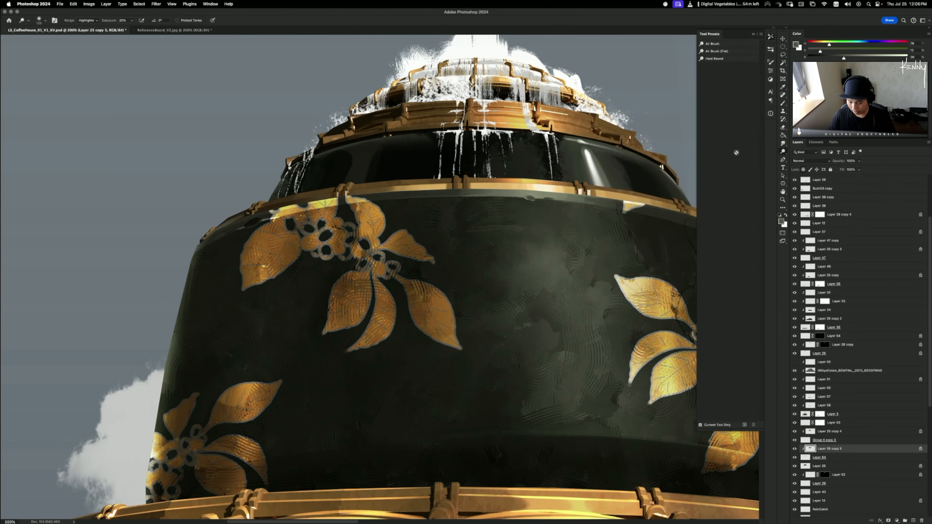
{"action": "key", "text": "o"}
{"action": "key", "text": "super+l"}
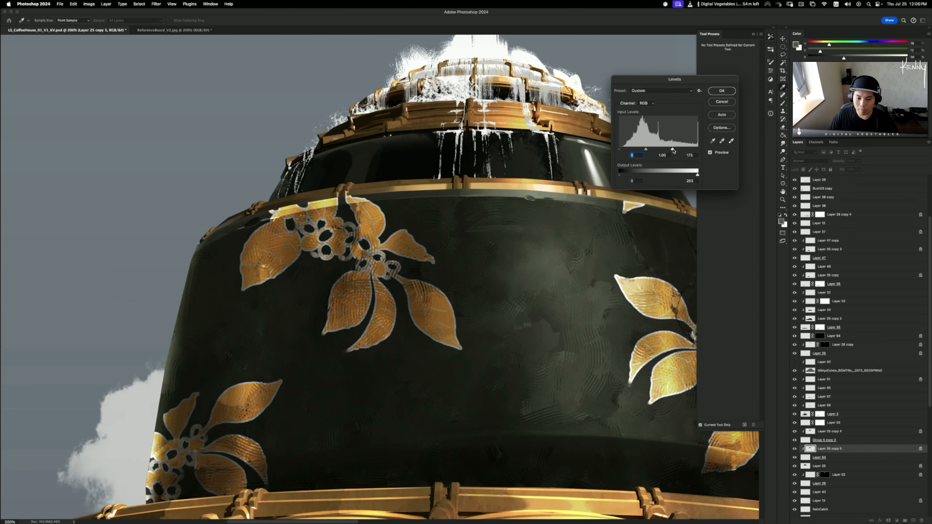
{"action": "left_click", "coordinate": [727, 103], "text": "alt"}
{"action": "left_click", "coordinate": [727, 105]}
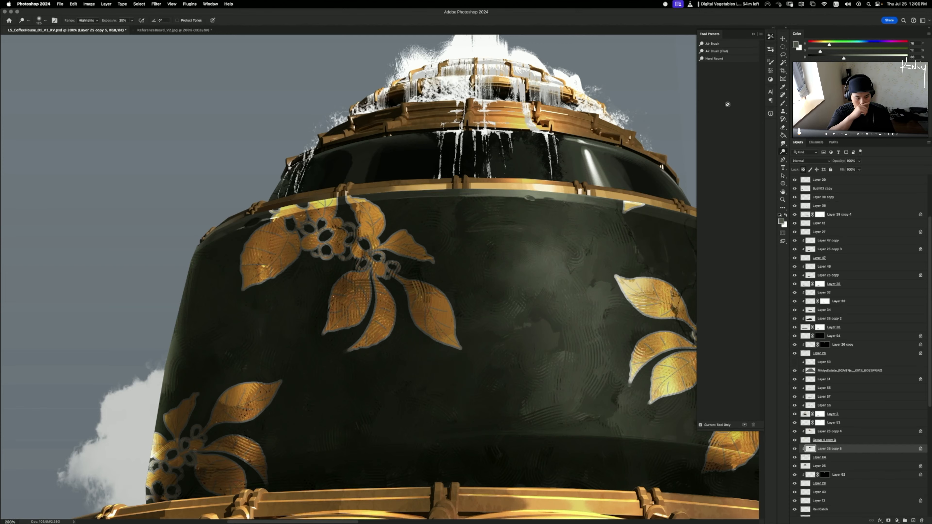
- Merge the desaturated texture copy into the outline layer and review the outlined emblems against the whole painting
{"action": "key", "text": "super+minus"}
{"action": "key", "text": "super+minus"}
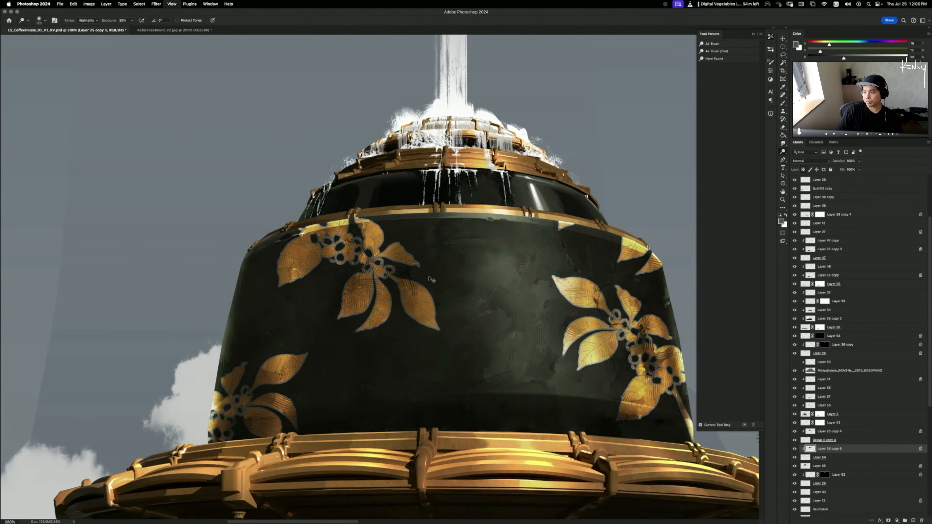
{"action": "key", "text": "super+plus"}
{"action": "scroll", "coordinate": [428, 277], "scroll_direction": "down", "scroll_amount": 5}
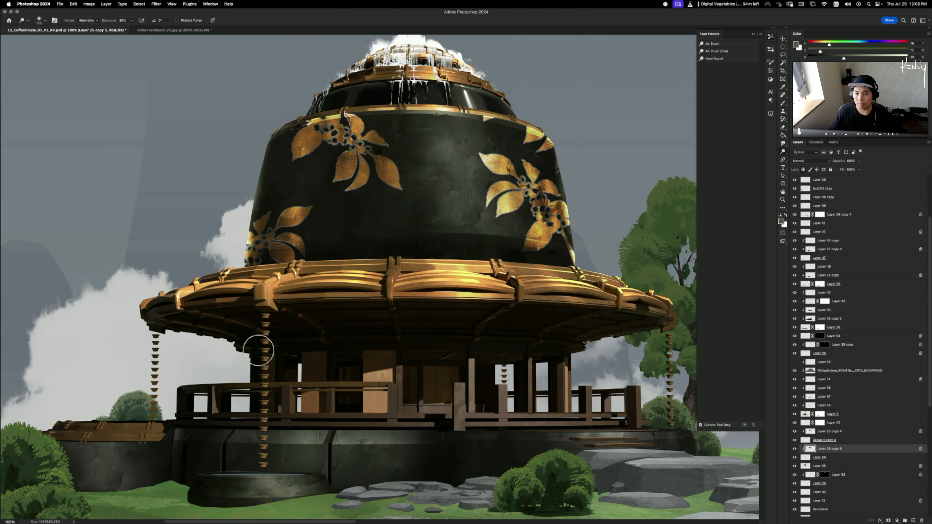
{"action": "key", "text": "super+e"}
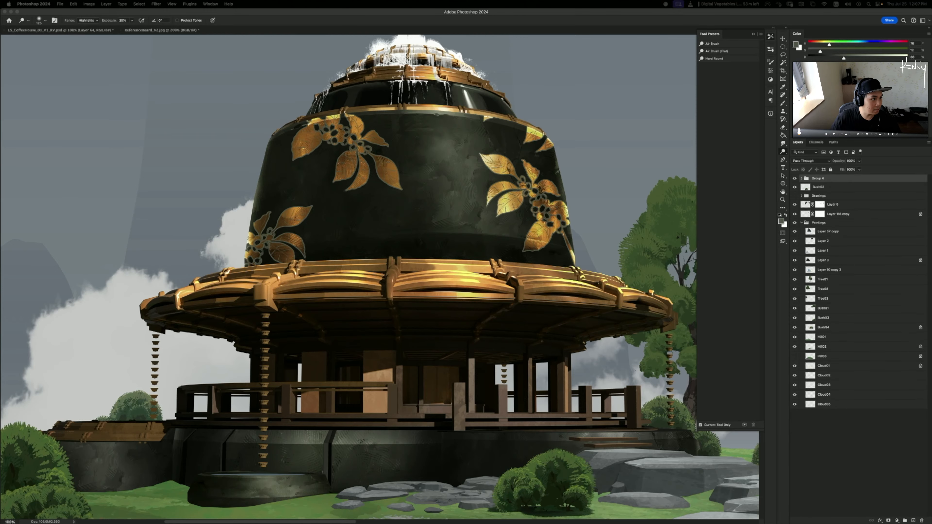
{"action": "left_click_drag", "start_coordinate": [445, 78], "coordinate": [1, 83]}
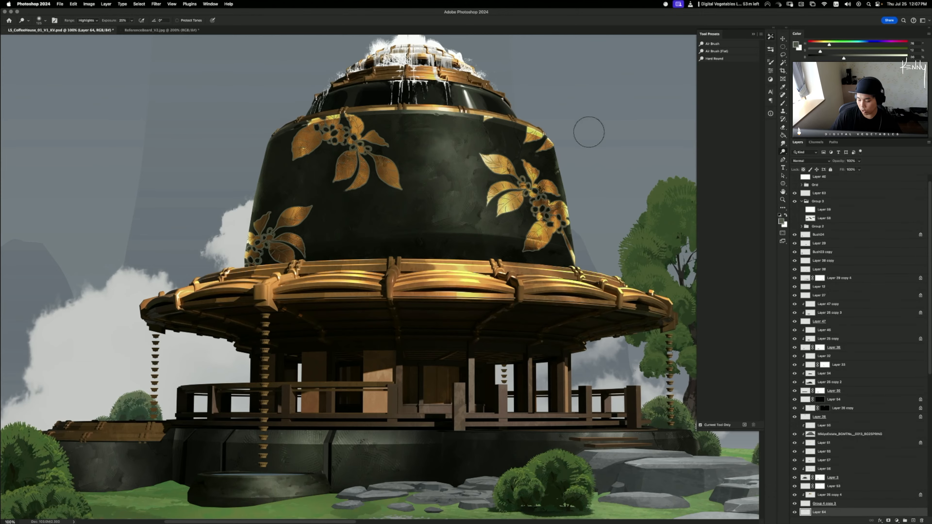
{"action": "key", "text": "super+minus"}
{"action": "key", "text": "super+minus"}
{"action": "key", "text": "super+minus"}
{"action": "key", "text": "super+plus"}
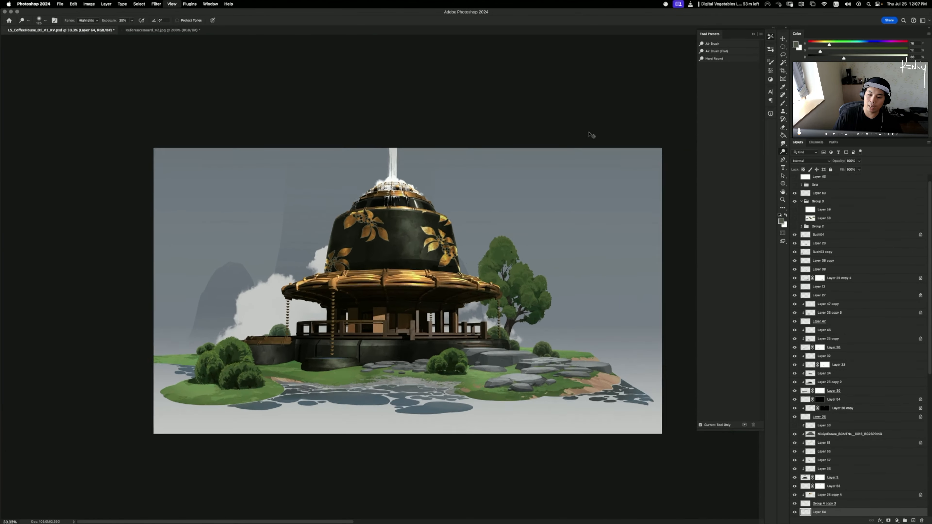
{"action": "key", "text": "super+plus"}
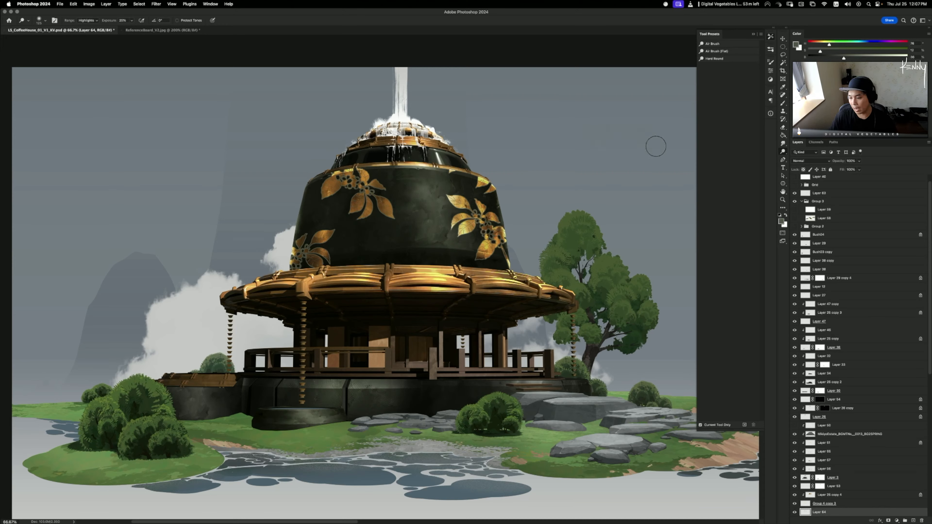
{"action": "scroll", "coordinate": [822, 481], "scroll_direction": "down", "scroll_amount": 1}
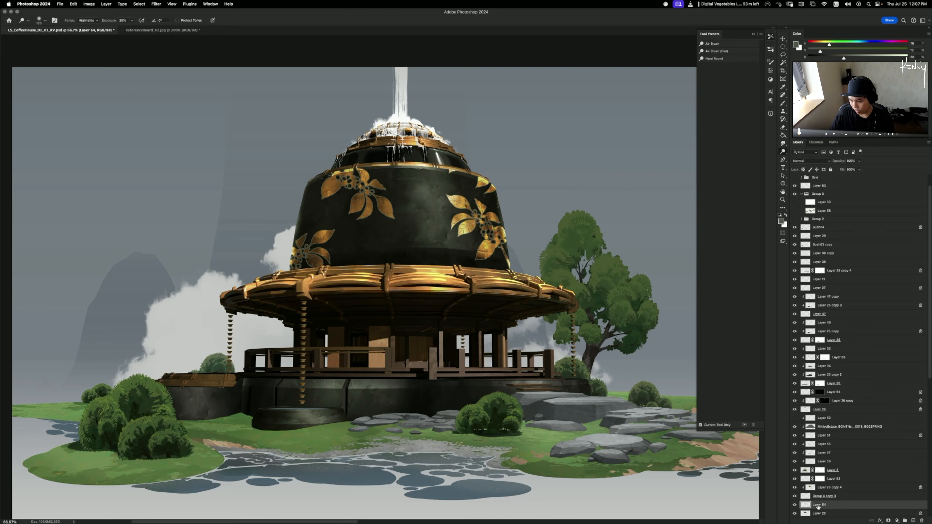
- Delete the merged outline layer and outline the emblem selection with a thinner centred stroke on a new layer beneath the emblems
{"action": "key", "text": "Delete"}
{"action": "left_click", "coordinate": [805, 504], "text": "super"}
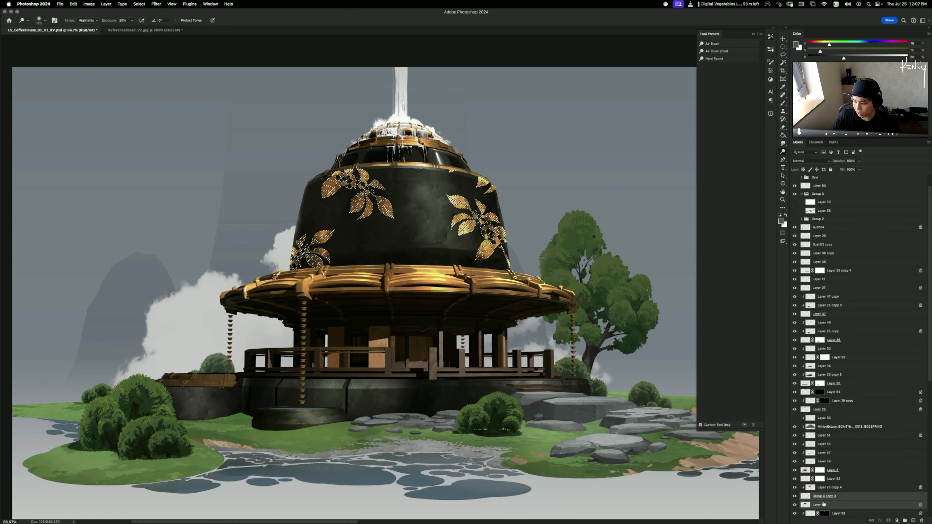
{"action": "key", "text": "super+shift+n"}
{"action": "key", "text": "Return"}
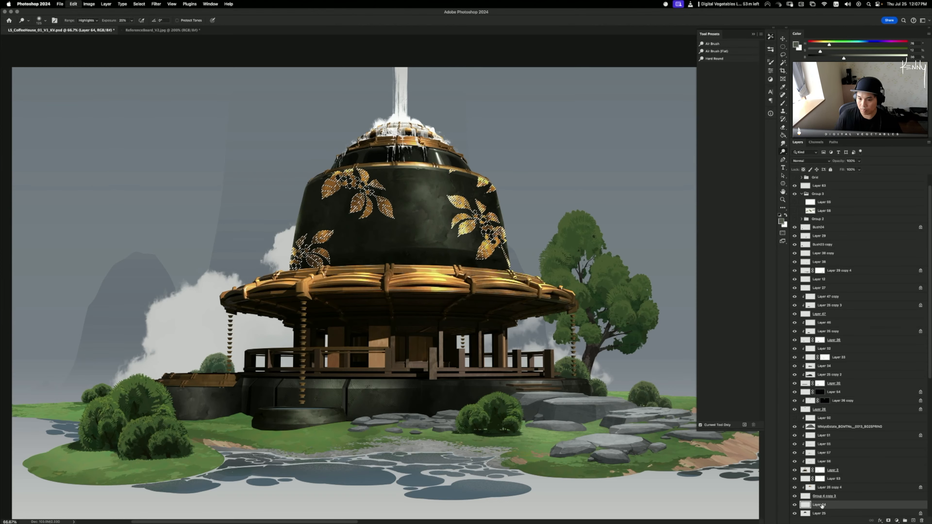
{"action": "key", "text": "super+shift+s"}
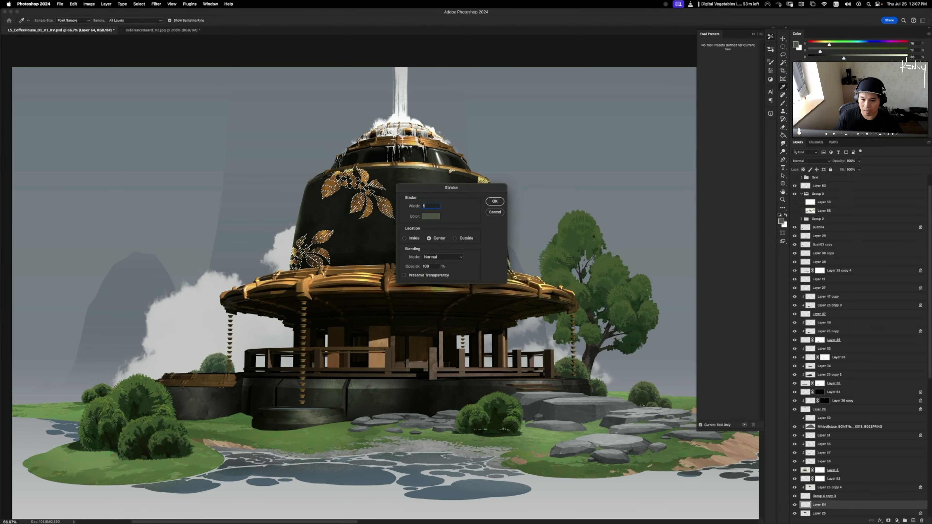
{"action": "key", "text": "Return"}
{"action": "key", "text": "o"}
{"action": "key", "text": "super+d"}
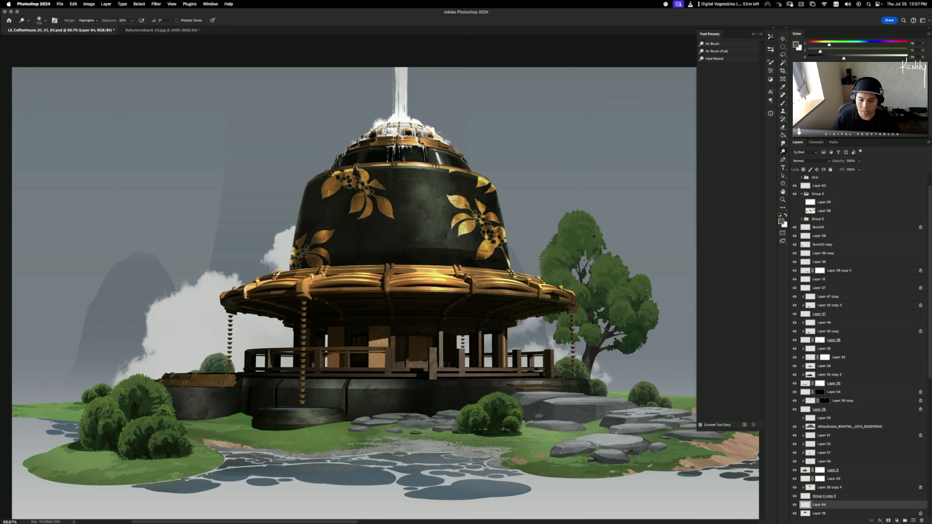
- Duplicate the gold texture layer above the thinner outline layer and clip the copy to that outline
{"action": "key", "text": "super+equal"}
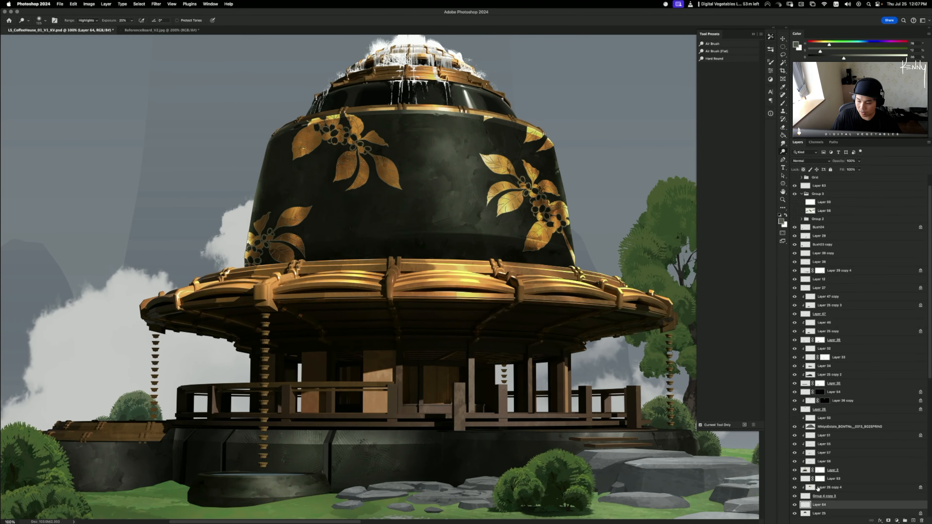
{"action": "left_click_drag", "start_coordinate": [818, 487], "coordinate": [820, 509]}
{"action": "key", "text": "super+alt+g"}
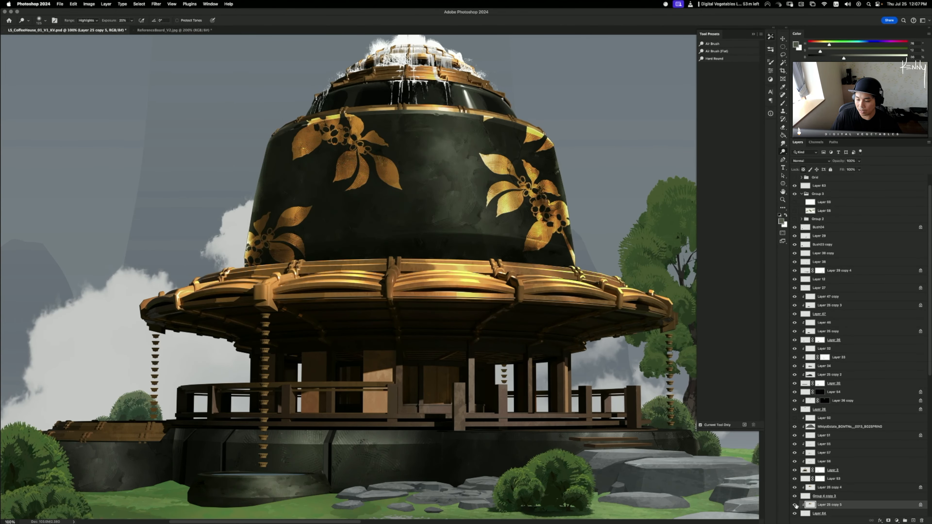
{"action": "key", "text": "super+equal"}
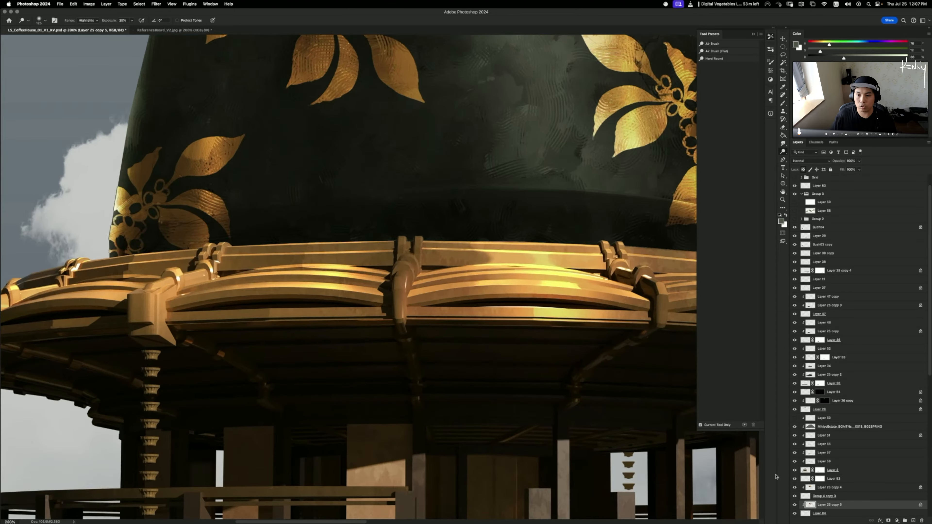
- Desaturate the new outline texture copy to -100 saturation with Hue/Saturation
{"action": "key", "text": "super+u"}
{"action": "left_click_drag", "start_coordinate": [653, 198], "coordinate": [622, 197]}
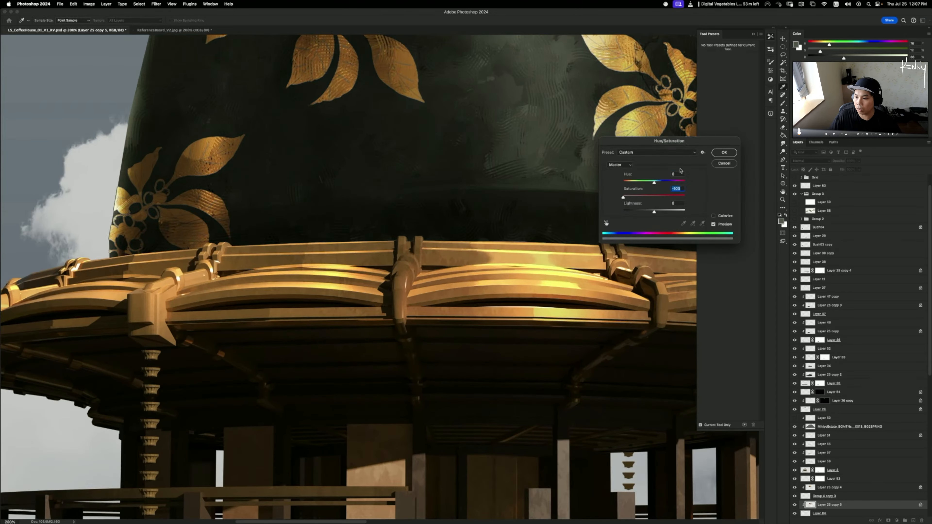
{"action": "left_click", "coordinate": [719, 155]}
- Brighten the outline texture over the right and left emblems with a larger Dodge brush set to Highlights, and check the full painting
{"action": "left_click_drag", "start_coordinate": [541, 129], "coordinate": [443, 256]}
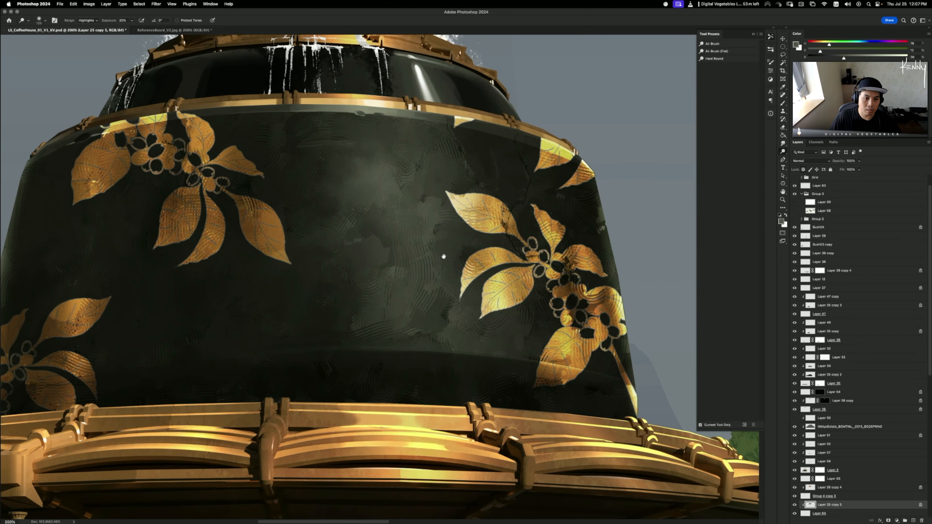
{"action": "key", "text": "bracketright"}
{"action": "key", "text": "bracketright"}
{"action": "key", "text": "bracketright"}
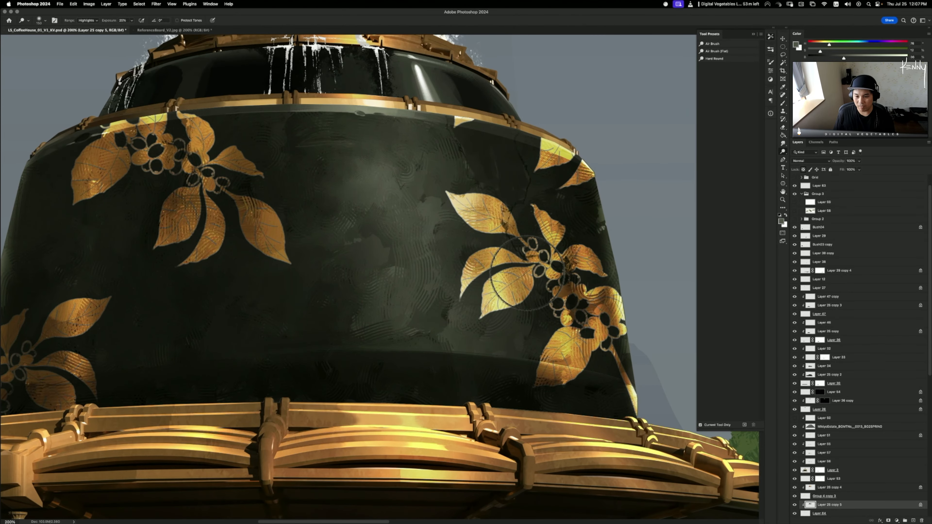
{"action": "mouse_move", "coordinate": [490, 160]}
{"action": "left_mouse_down"}
{"action": "mouse_move", "coordinate": [488, 254]}
{"action": "mouse_move", "coordinate": [510, 375]}
{"action": "mouse_move", "coordinate": [485, 162]}
{"action": "left_mouse_up"}
{"action": "left_click_drag", "start_coordinate": [566, 128], "coordinate": [572, 362]}
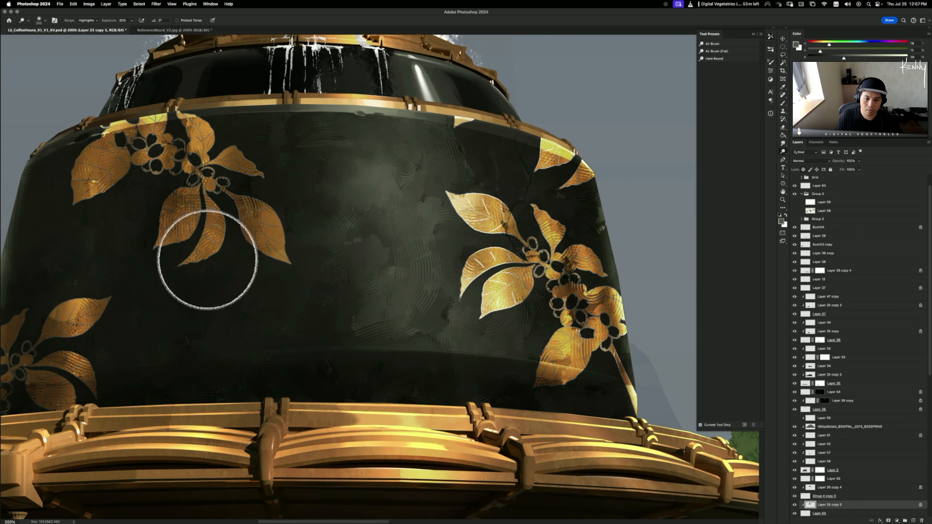
{"action": "key", "text": "h"}
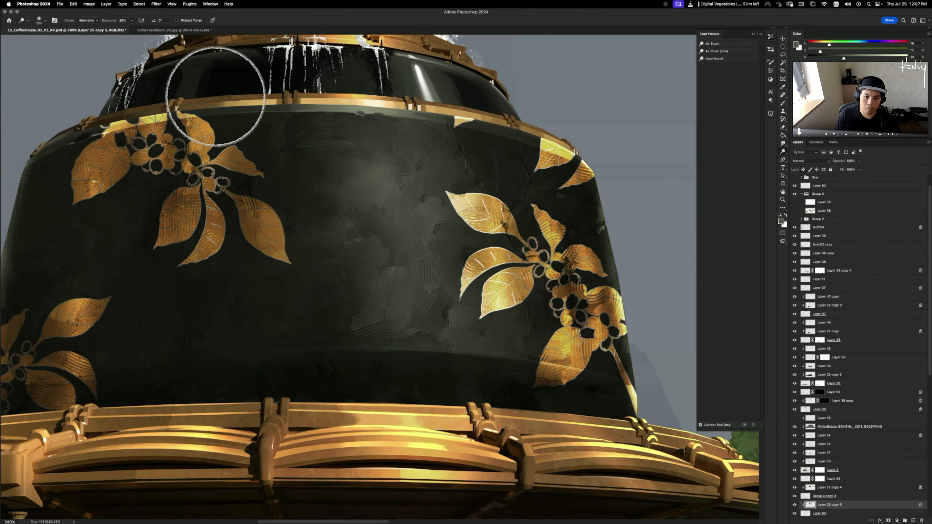
{"action": "mouse_move", "coordinate": [196, 270]}
{"action": "left_mouse_down"}
{"action": "mouse_move", "coordinate": [371, 299]}
{"action": "mouse_move", "coordinate": [372, 318]}
{"action": "left_mouse_up"}
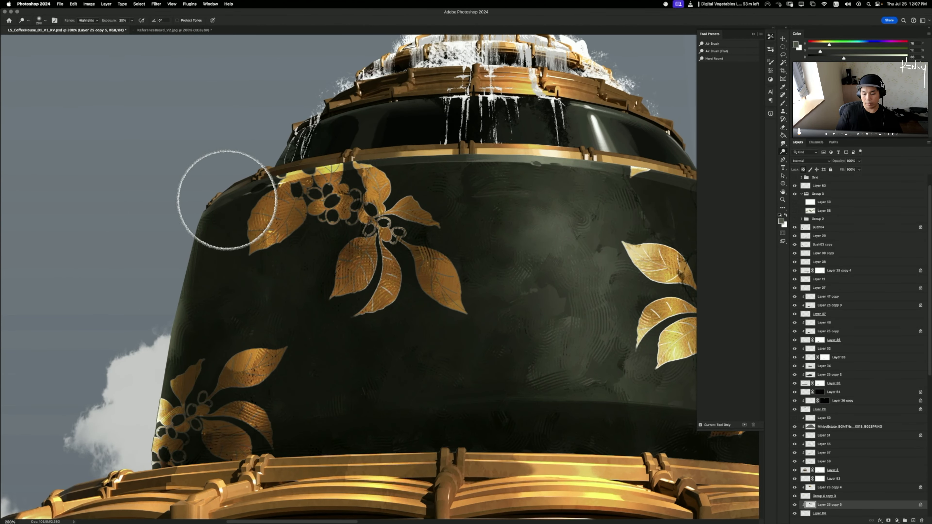
{"action": "key", "text": "super+minus"}
{"action": "key", "text": "super+minus"}
{"action": "key", "text": "super+minus"}
{"action": "key", "text": "super+minus"}
{"action": "key", "text": "super+equal"}
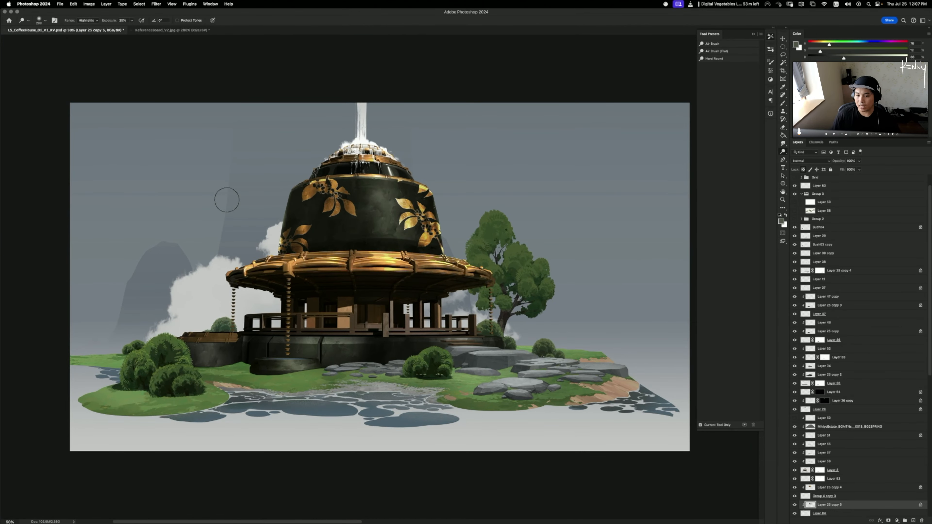
- Hide Group 3, reveal the material spheres in Group 2, and compare the reflective sphere with and without the Group 1 copy layer
{"action": "left_click", "coordinate": [802, 194]}
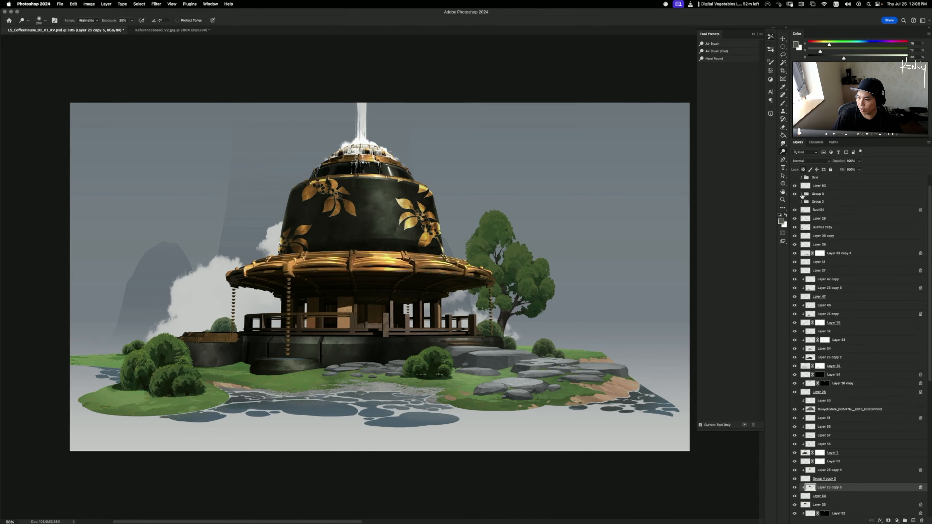
{"action": "left_click", "coordinate": [795, 194]}
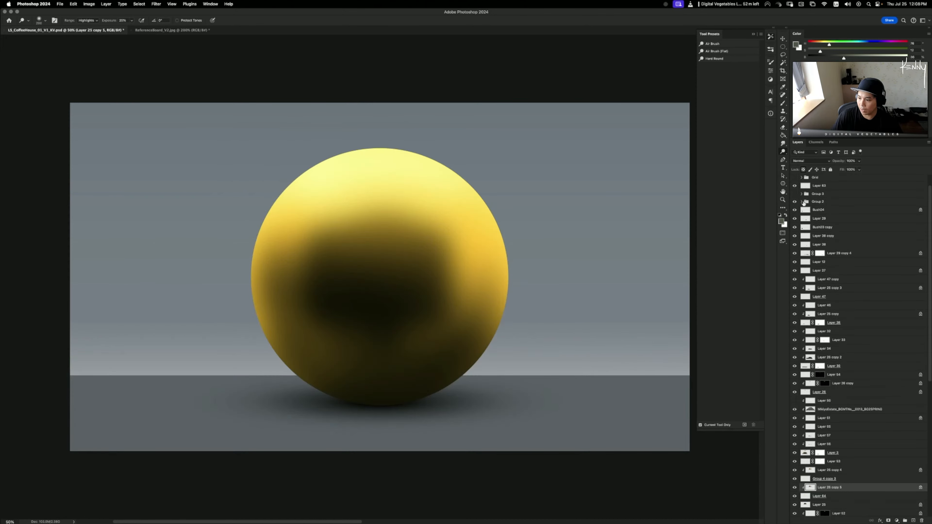
{"action": "left_click", "coordinate": [803, 202]}
{"action": "left_click", "coordinate": [795, 237]}
{"action": "left_click", "coordinate": [794, 244]}
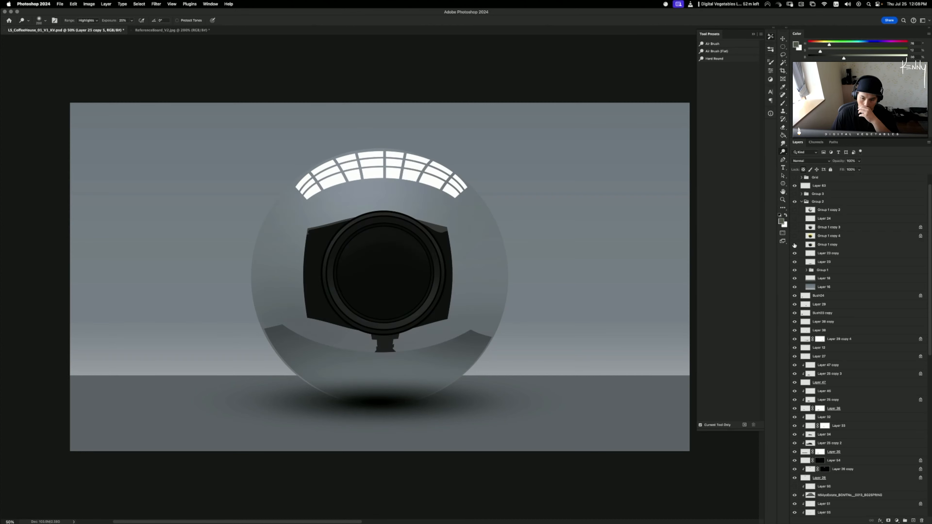
{"action": "left_click", "coordinate": [794, 245]}
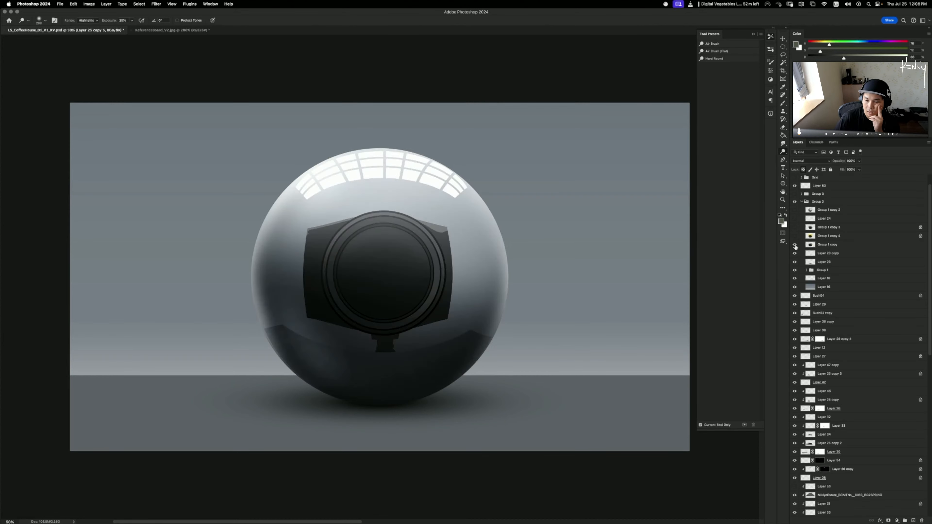
- Preview a Gaussian Blur on the Group 1 copy sphere layer, leaving the filter unapplied
{"action": "left_click", "coordinate": [824, 245]}
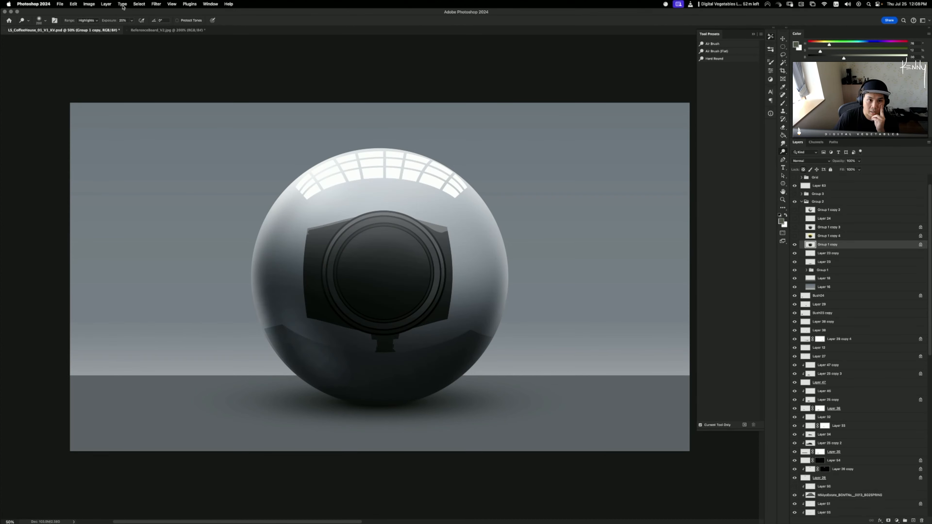
{"action": "left_click", "coordinate": [156, 4]}
{"action": "mouse_move", "coordinate": [198, 82]}
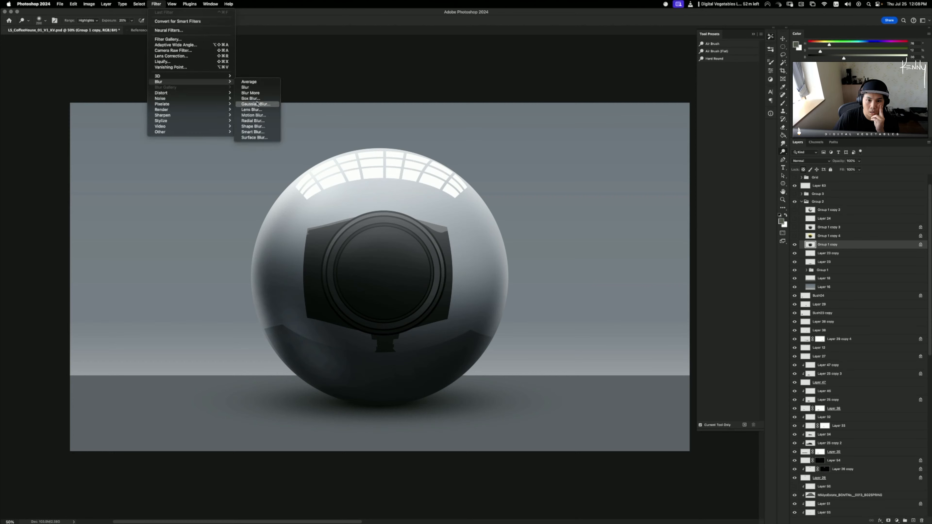
{"action": "left_click", "coordinate": [277, 105]}
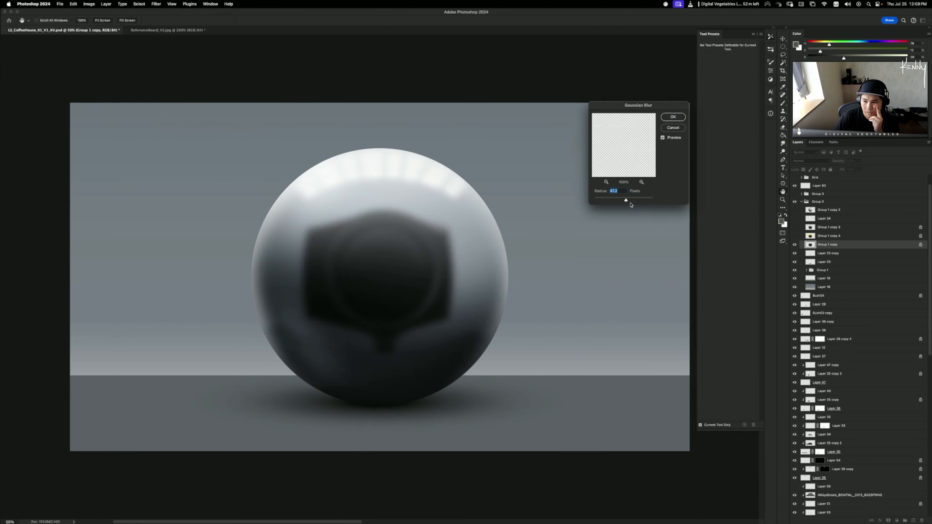
{"action": "left_click", "coordinate": [673, 128]}
- Show the gold, blurred grey and matte sphere layers in turn to compare how each material reflects light
{"action": "left_click", "coordinate": [794, 236]}
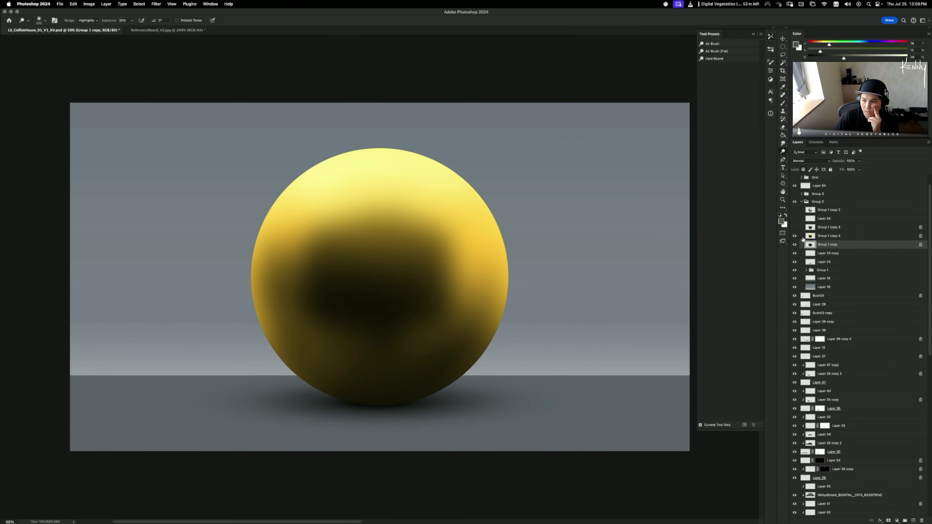
{"action": "left_click", "coordinate": [796, 228]}
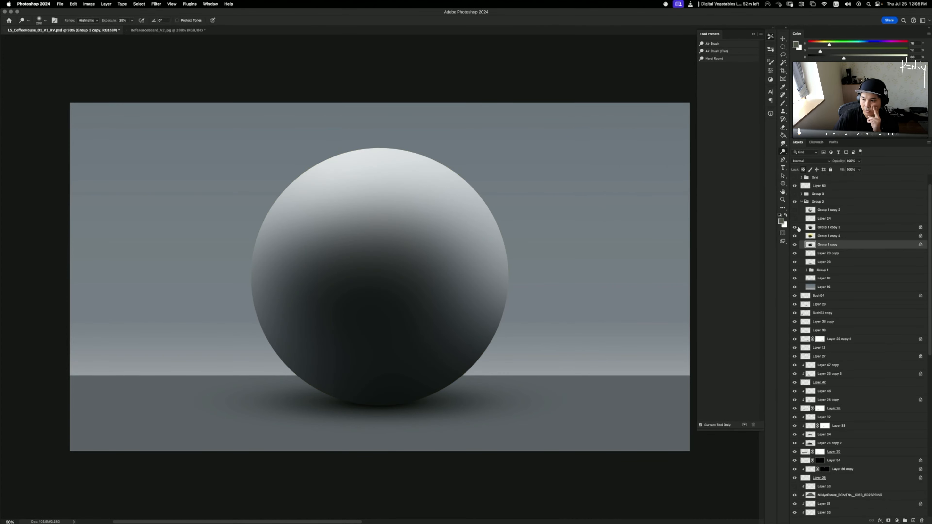
{"action": "left_click", "coordinate": [795, 210]}
{"action": "left_click", "coordinate": [794, 209]}
{"action": "left_click", "coordinate": [794, 210]}
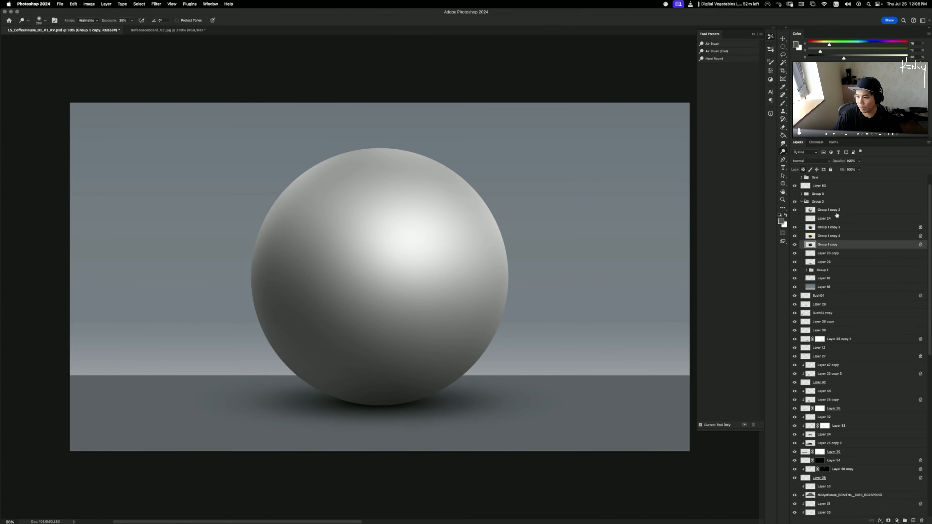
- Collapse and hide the Group 2 material spheres to return to the coffee house painting
{"action": "left_click", "coordinate": [823, 209]}
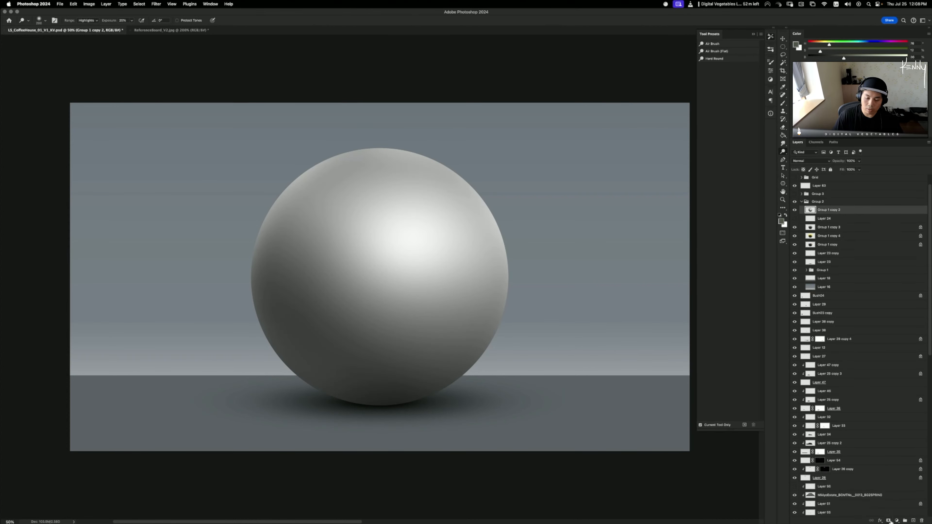
{"action": "left_click", "coordinate": [176, 30]}
{"action": "left_click", "coordinate": [69, 34]}
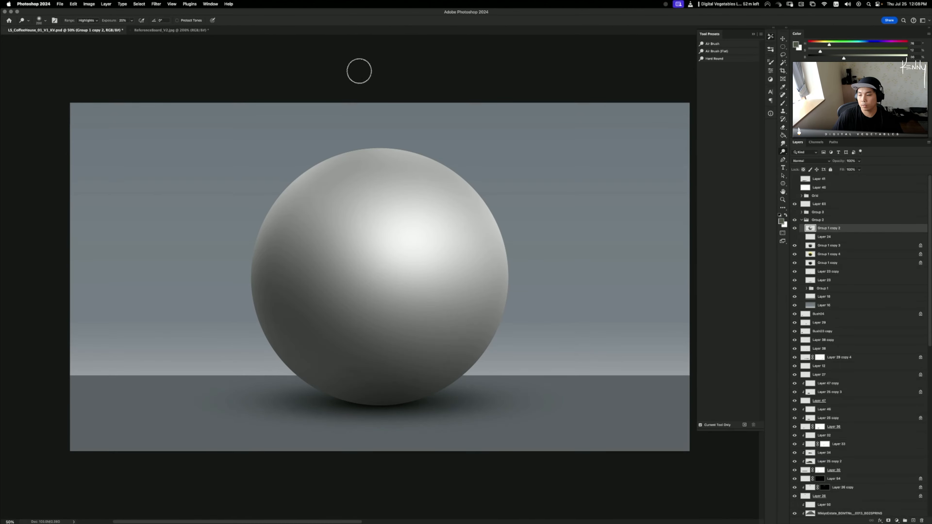
{"action": "left_click", "coordinate": [804, 220]}
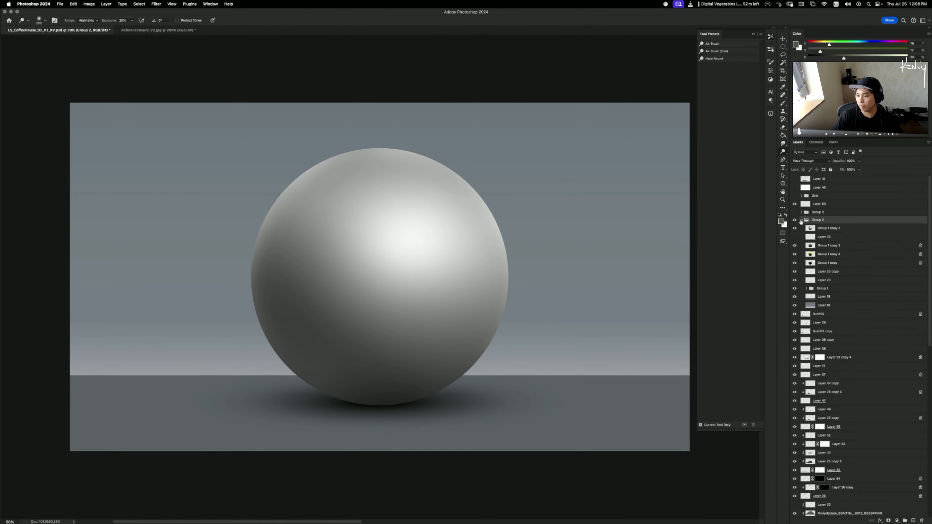
{"action": "left_click", "coordinate": [794, 220]}
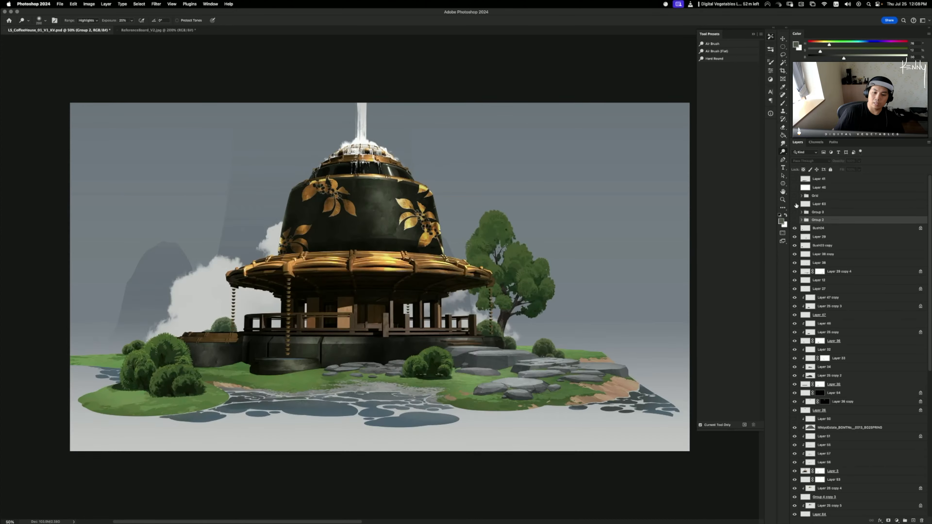
- Find the dome's base layer, Layer 25, and toggle it and the outline layer, Layer 64, to see what each contributes
{"action": "key", "text": "super+equal"}
{"action": "key", "text": "super+equal"}
{"action": "key", "text": "super+equal"}
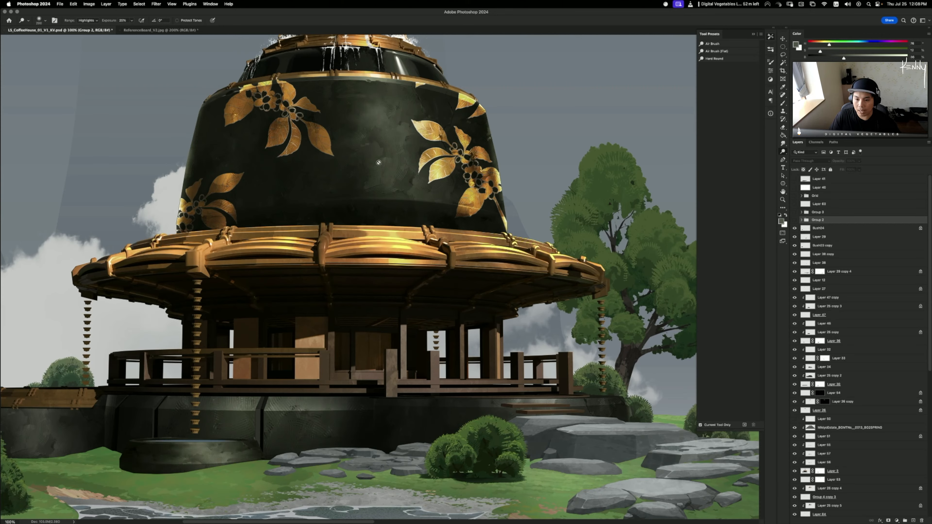
{"action": "left_click_drag", "start_coordinate": [459, 236], "coordinate": [448, 285]}
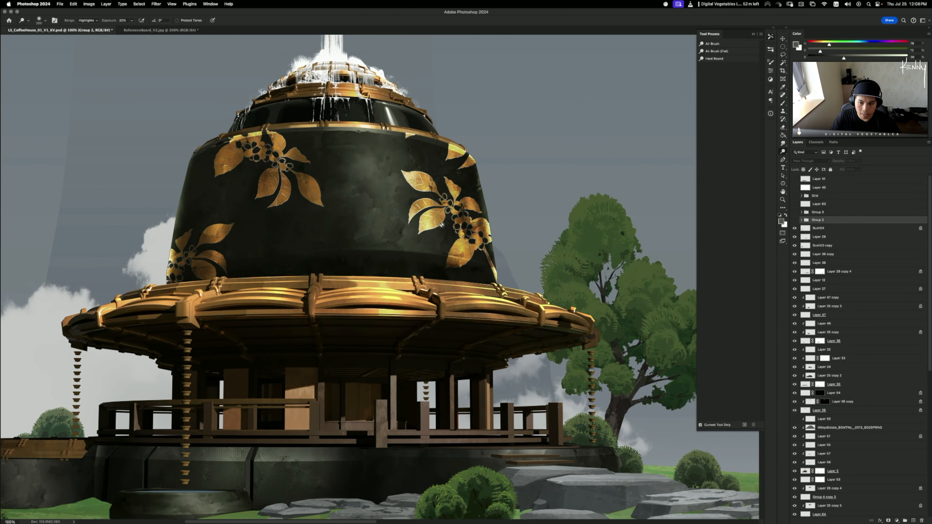
{"action": "key", "text": "v"}
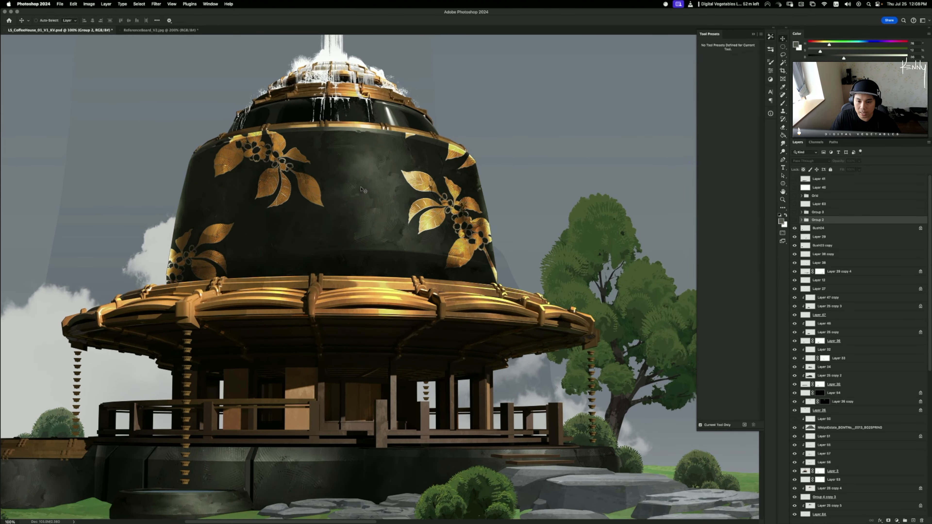
{"action": "left_click", "coordinate": [433, 174], "text": "super"}
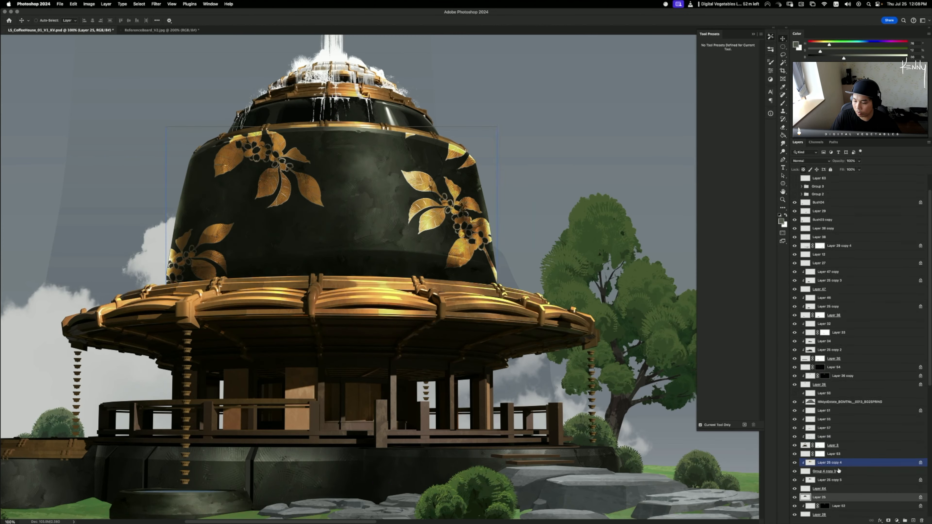
{"action": "scroll", "coordinate": [846, 461], "scroll_direction": "down", "scroll_amount": 2}
{"action": "left_click", "coordinate": [794, 498]}
{"action": "left_click", "coordinate": [794, 497]}
{"action": "left_click", "coordinate": [794, 498]}
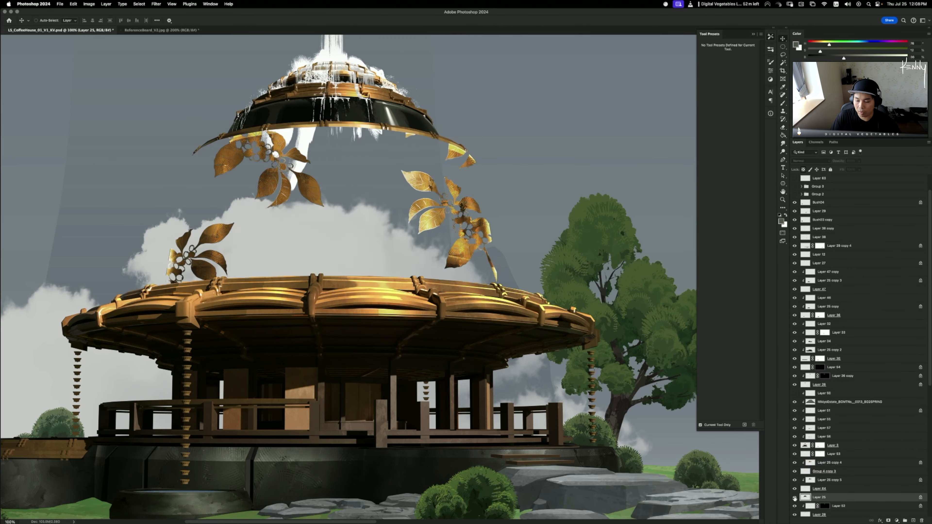
{"action": "left_click", "coordinate": [794, 497]}
{"action": "left_click", "coordinate": [794, 489]}
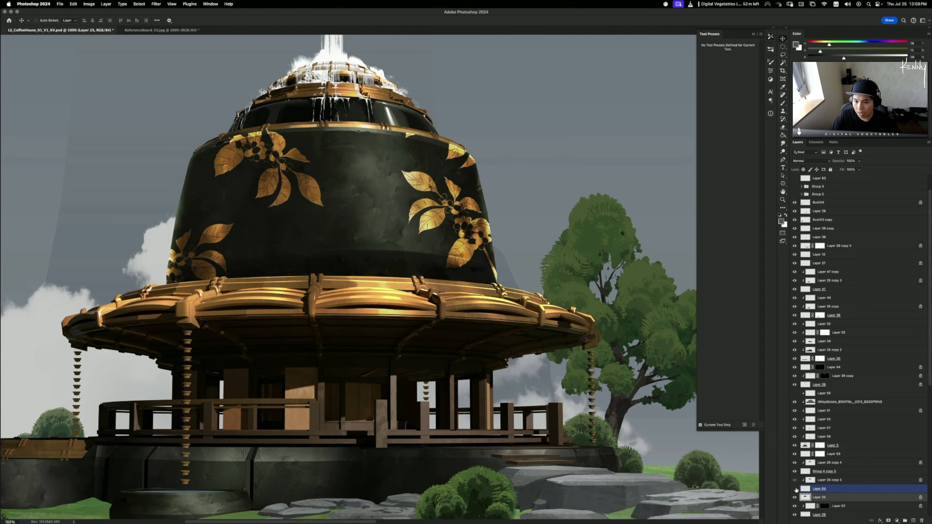
{"action": "left_click", "coordinate": [795, 489]}
- Release the gold texture layer, Layer 25 copy 4, from its clipping mask and toggle it to compare against the flat yellow emblems
{"action": "left_click", "coordinate": [825, 462]}
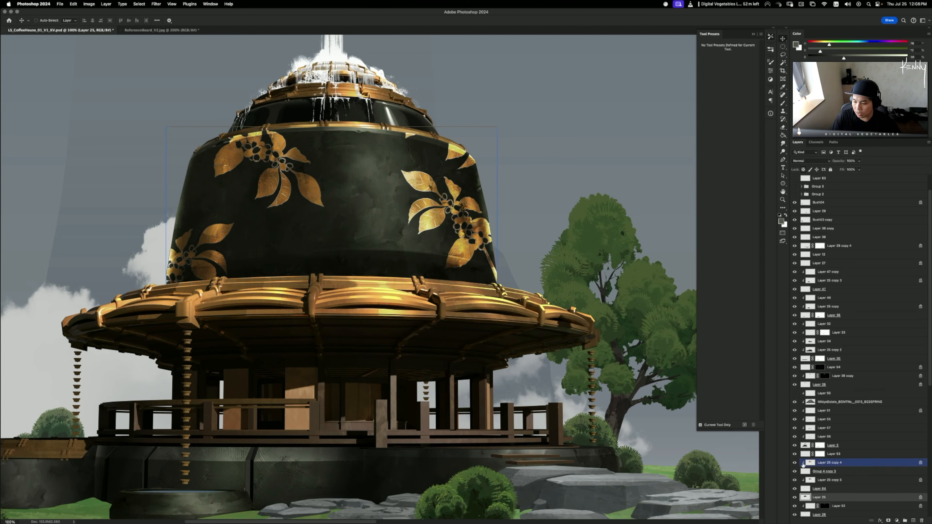
{"action": "left_click", "coordinate": [817, 466], "text": "alt"}
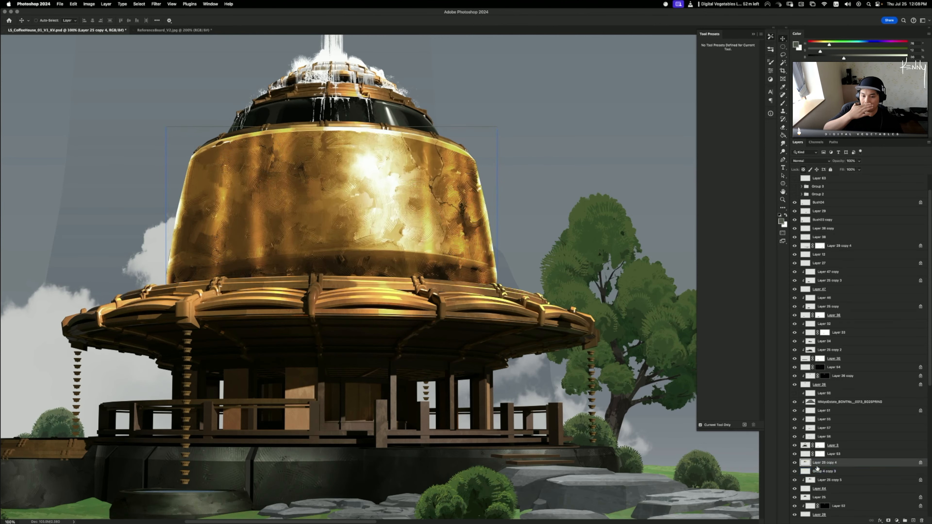
{"action": "left_click", "coordinate": [794, 463]}
{"action": "left_click", "coordinate": [795, 463]}
{"action": "left_click", "coordinate": [794, 462]}
{"action": "left_click", "coordinate": [795, 462]}
{"action": "left_click", "coordinate": [794, 462]}
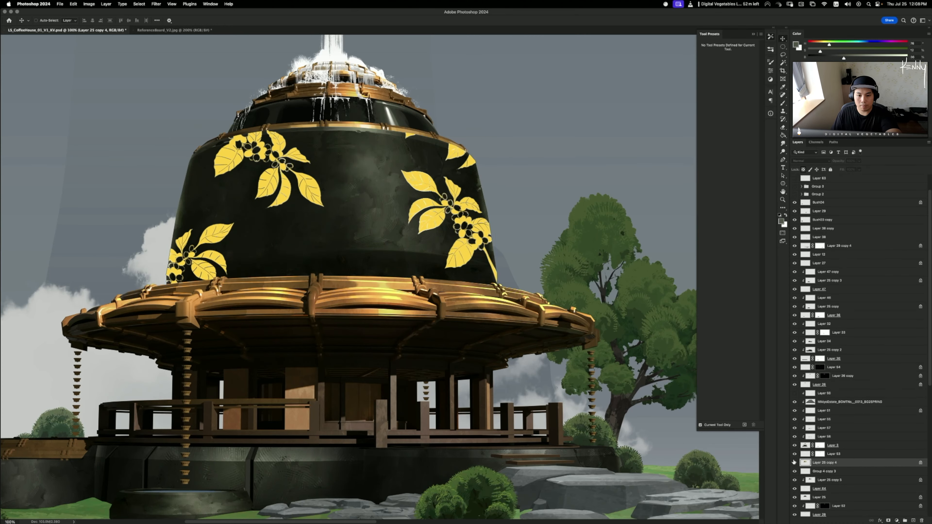
{"action": "left_click", "coordinate": [794, 462]}
{"action": "left_click", "coordinate": [795, 463]}
{"action": "left_click", "coordinate": [795, 462]}
{"action": "left_click", "coordinate": [795, 462]}
{"action": "left_click", "coordinate": [795, 462]}
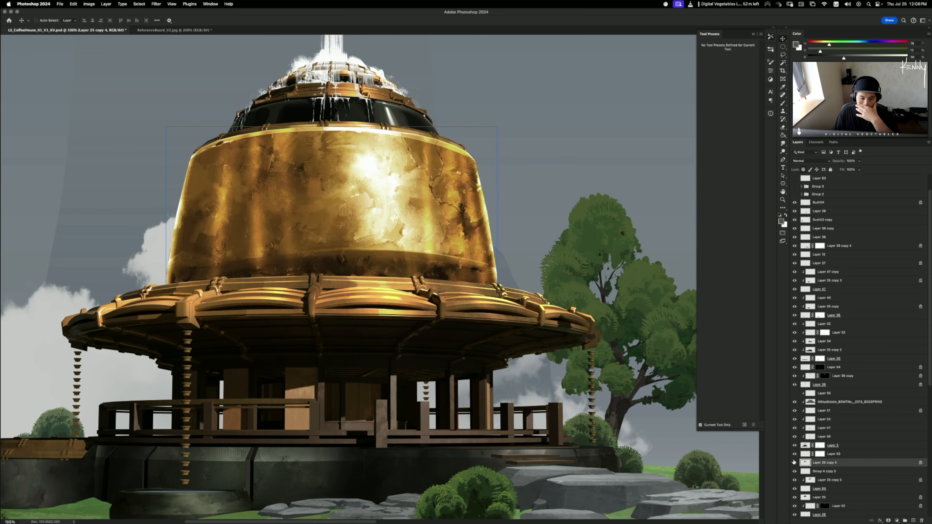
{"action": "left_click", "coordinate": [795, 463]}
{"action": "left_click", "coordinate": [794, 462]}
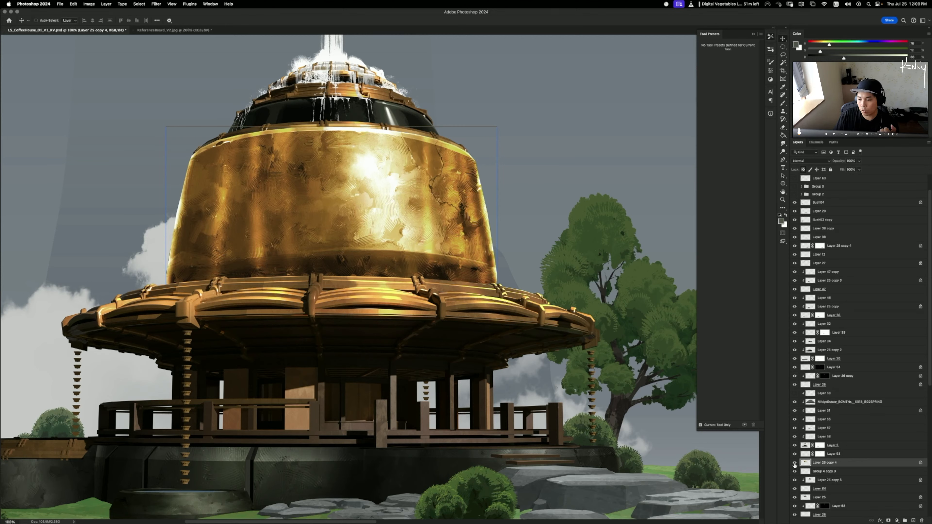
{"action": "left_click", "coordinate": [794, 463]}
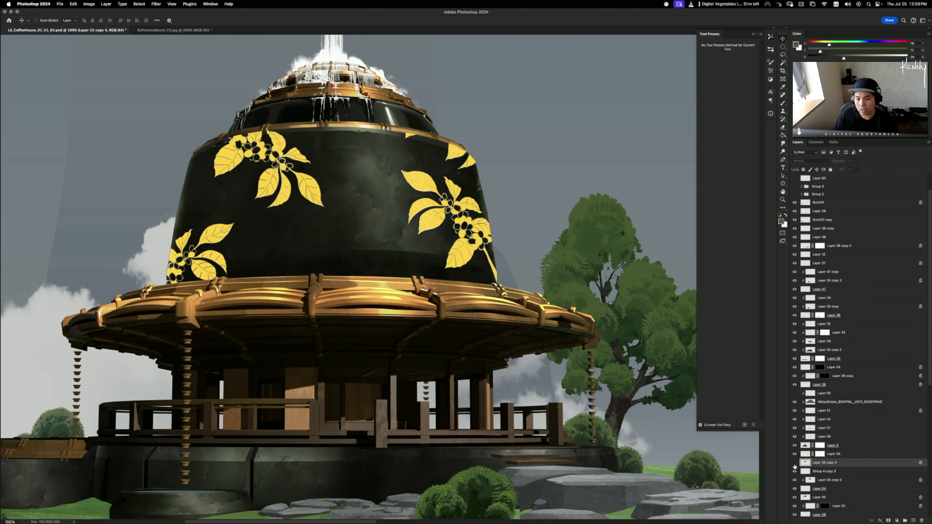
{"action": "left_click", "coordinate": [795, 462]}
- Clip the gold texture layer, Layer 25 copy 4, back to the emblem layer, Group 4 copy 3
{"action": "left_click", "coordinate": [817, 471]}
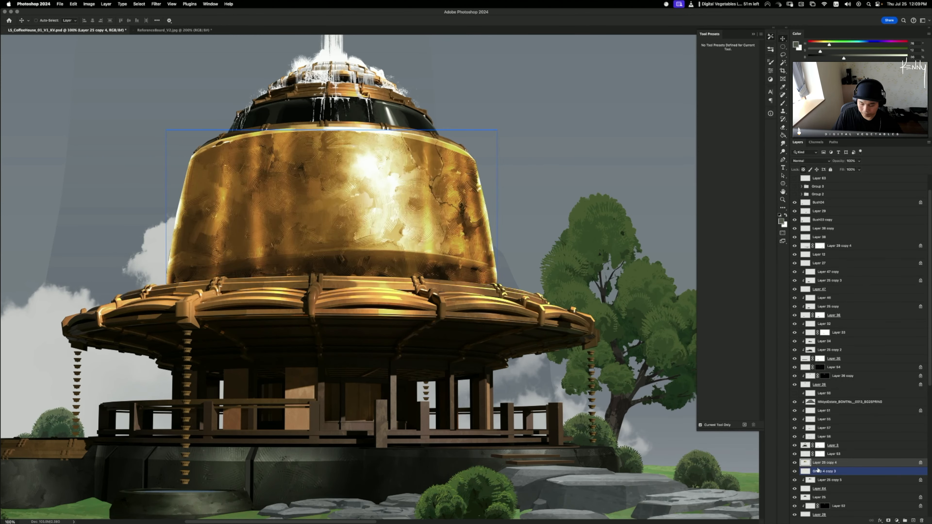
{"action": "left_click", "coordinate": [816, 470], "text": "super"}
{"action": "left_click", "coordinate": [821, 471]}
{"action": "left_click", "coordinate": [826, 467], "text": "alt"}
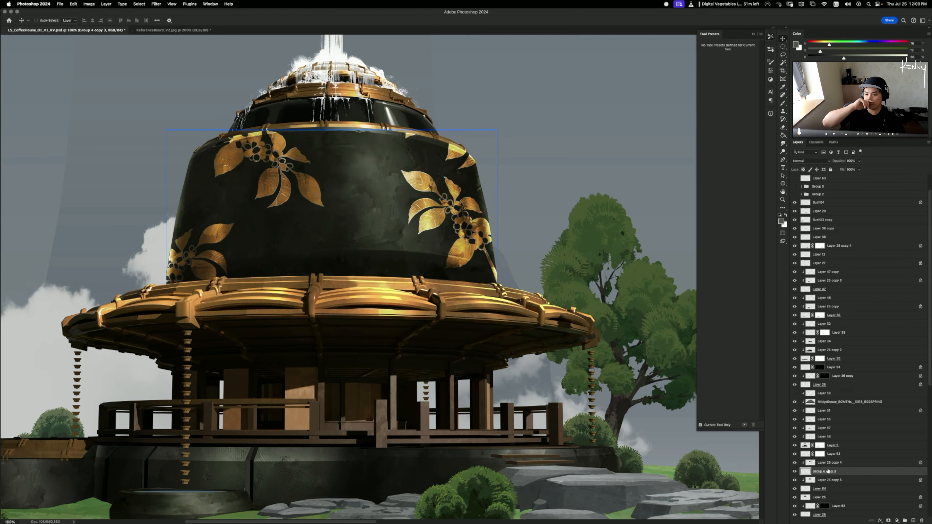
- Toggle the visibility of Layer 64 repeatedly to compare the emblems with and without their thin metallic outline
{"action": "left_click", "coordinate": [827, 488]}
{"action": "left_click", "coordinate": [803, 480]}
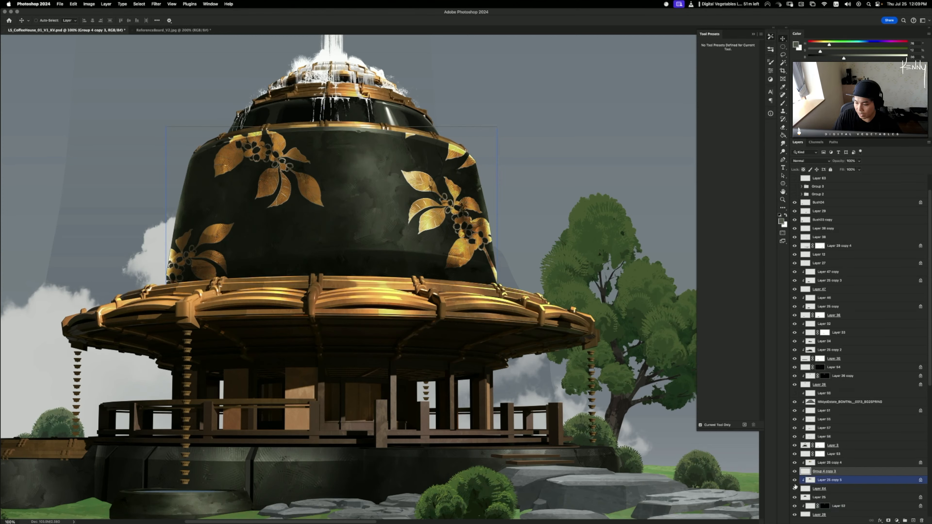
{"action": "left_click", "coordinate": [794, 487]}
{"action": "left_click", "coordinate": [795, 488]}
{"action": "left_click", "coordinate": [795, 487]}
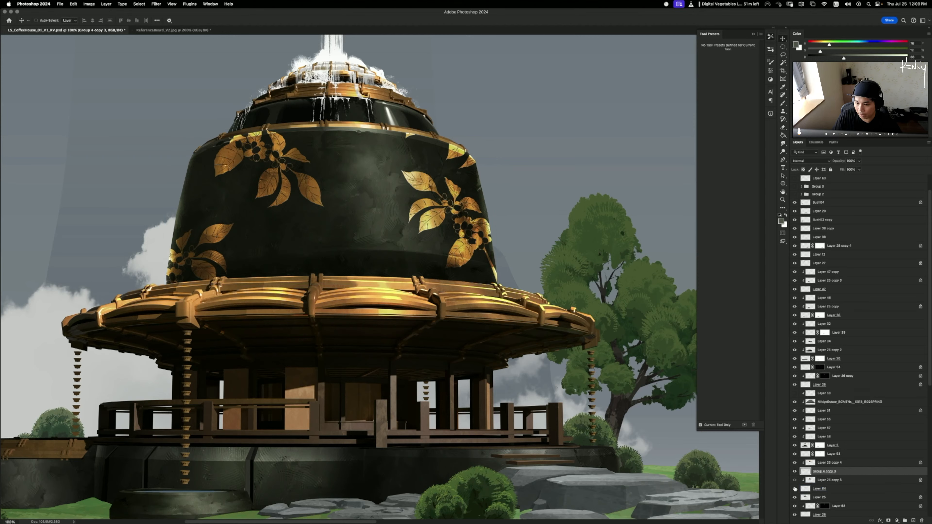
{"action": "left_click", "coordinate": [795, 489]}
{"action": "left_click", "coordinate": [794, 488]}
{"action": "left_click", "coordinate": [795, 489]}
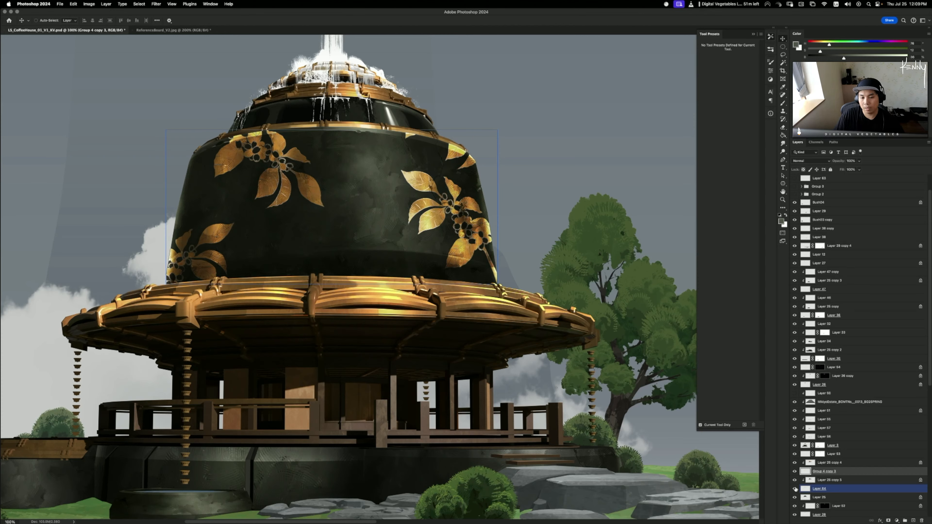
{"action": "left_click", "coordinate": [795, 489]}
{"action": "left_click", "coordinate": [795, 489]}
{"action": "left_click", "coordinate": [794, 489]}
{"action": "left_click", "coordinate": [795, 489]}
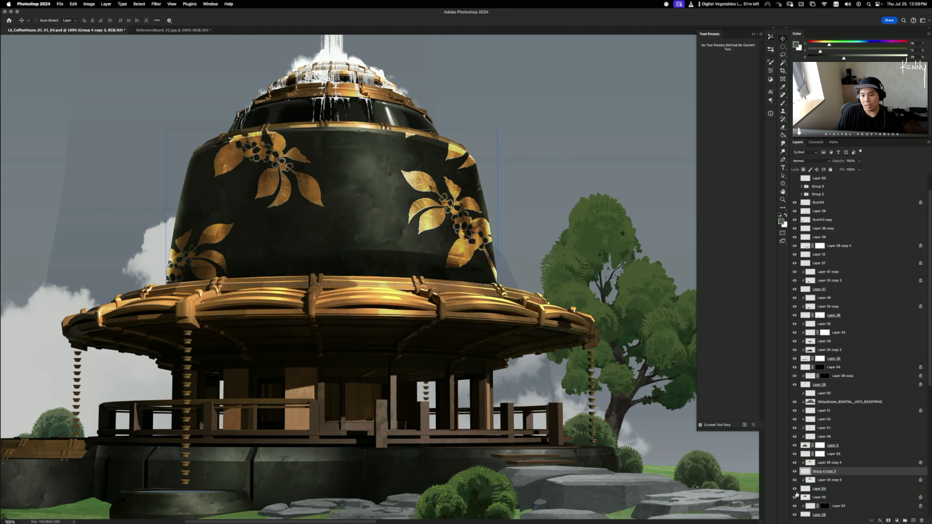
{"action": "left_click", "coordinate": [794, 489]}
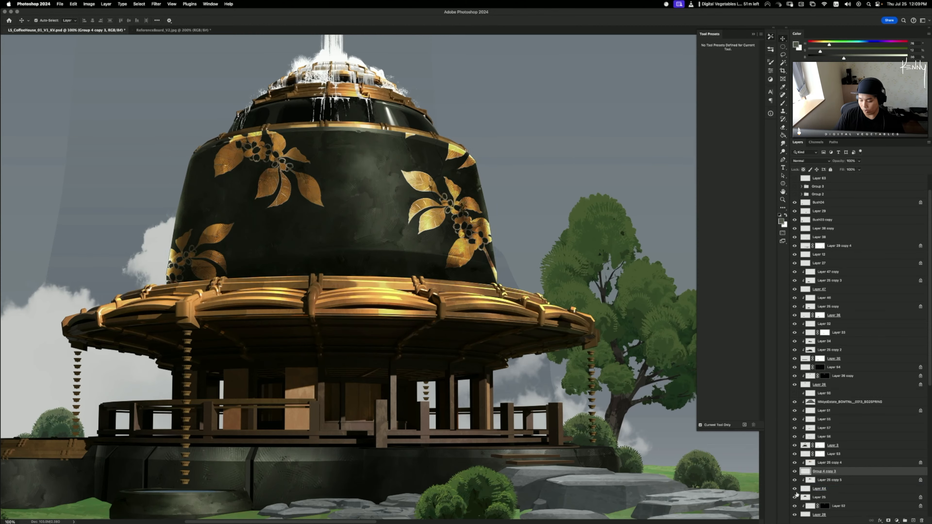
- Examine how the gold emblems and their outline read on the dome at close range and across the whole painting
{"action": "key", "text": "super+minus"}
{"action": "key", "text": "super+minus"}
{"action": "key", "text": "super+plus"}
{"action": "key", "text": "super+plus"}
{"action": "key", "text": "super+minus"}
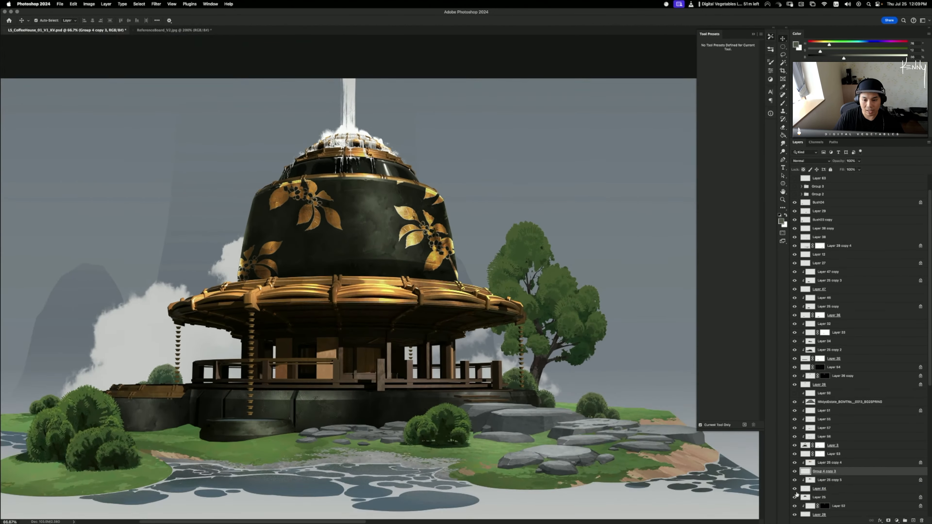
{"action": "key", "text": "super+plus"}
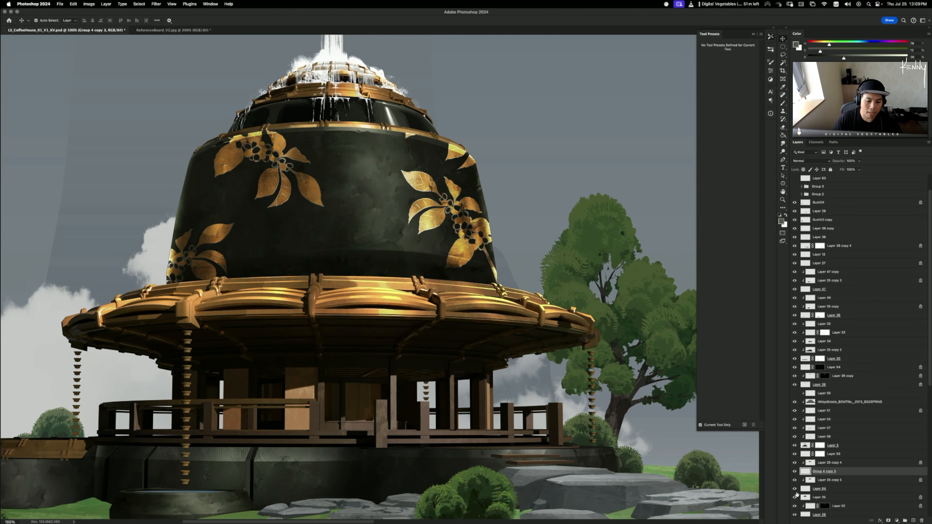
{"action": "key", "text": "super+minus"}
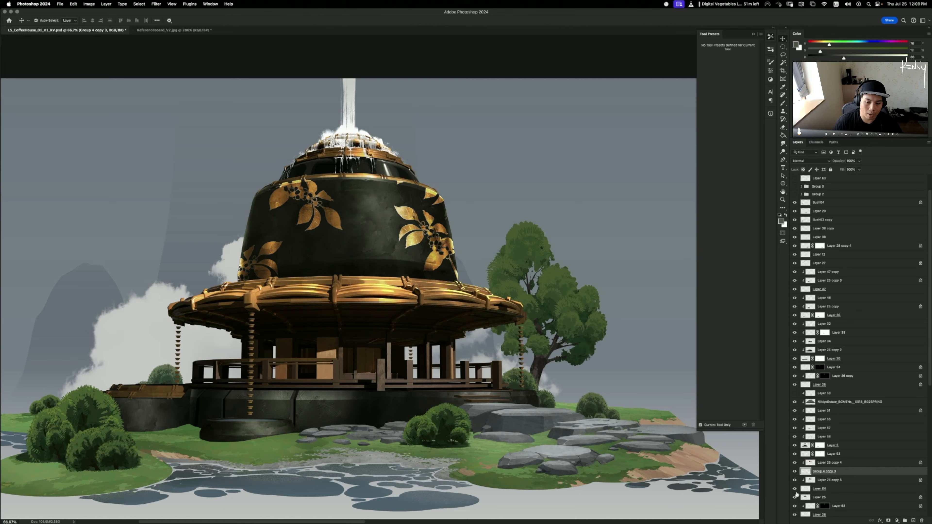
{"action": "key", "text": "super"}
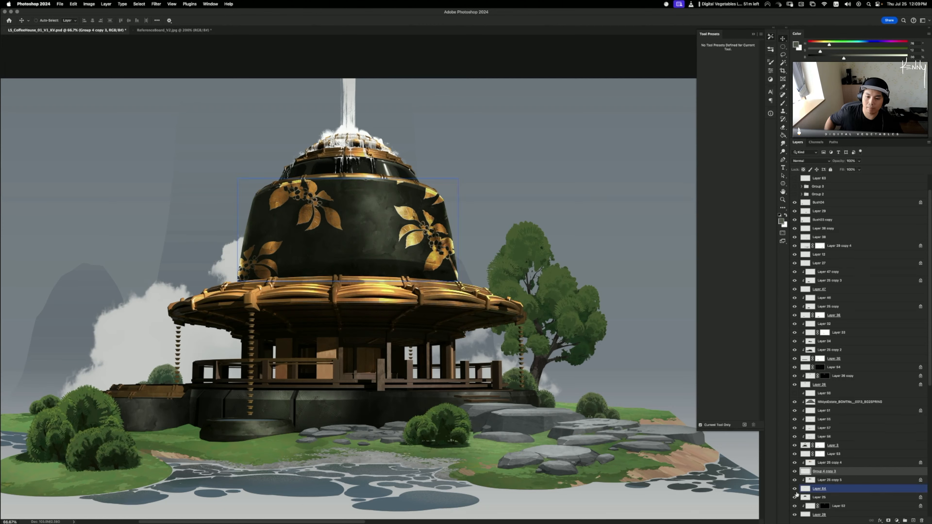
{"action": "left_click", "coordinate": [454, 253], "text": "super"}
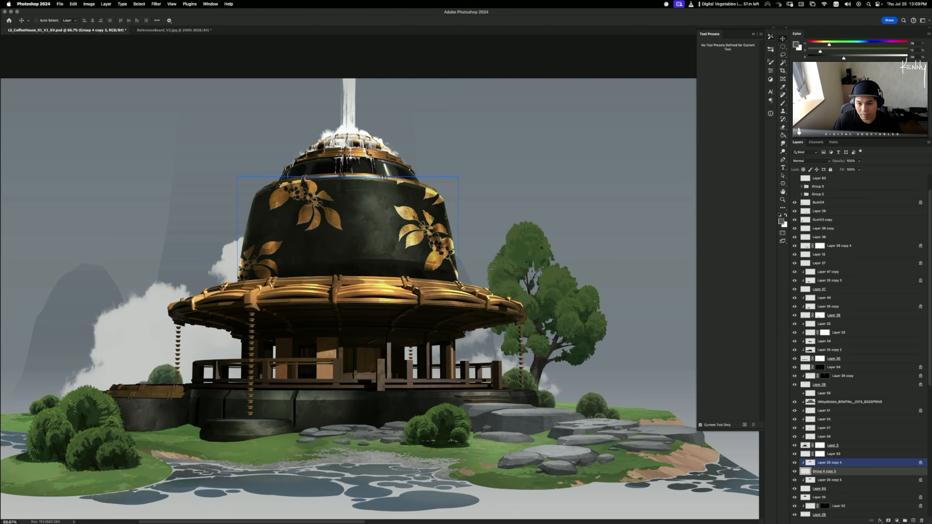
{"action": "left_click", "coordinate": [253, 213], "text": "super"}
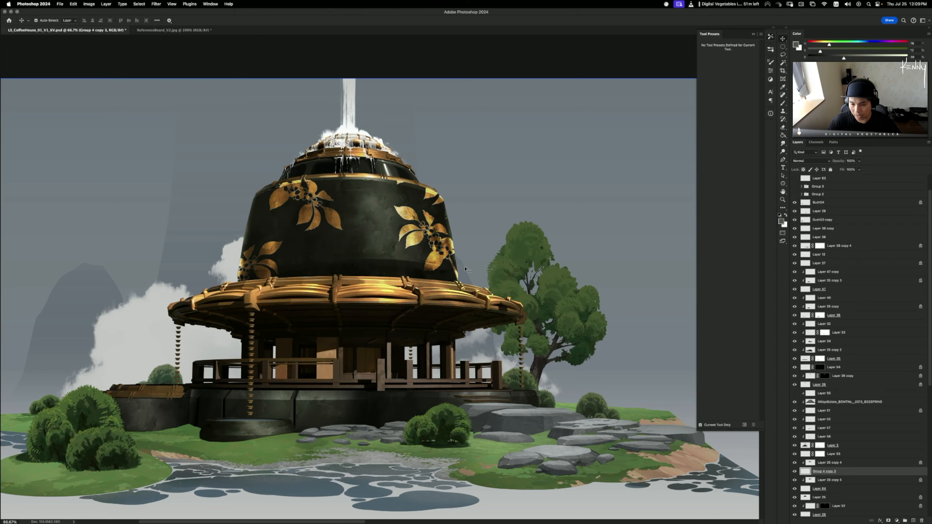
{"action": "key", "text": "super+minus"}
{"action": "key", "text": "super+minus"}
{"action": "key", "text": "super+minus"}
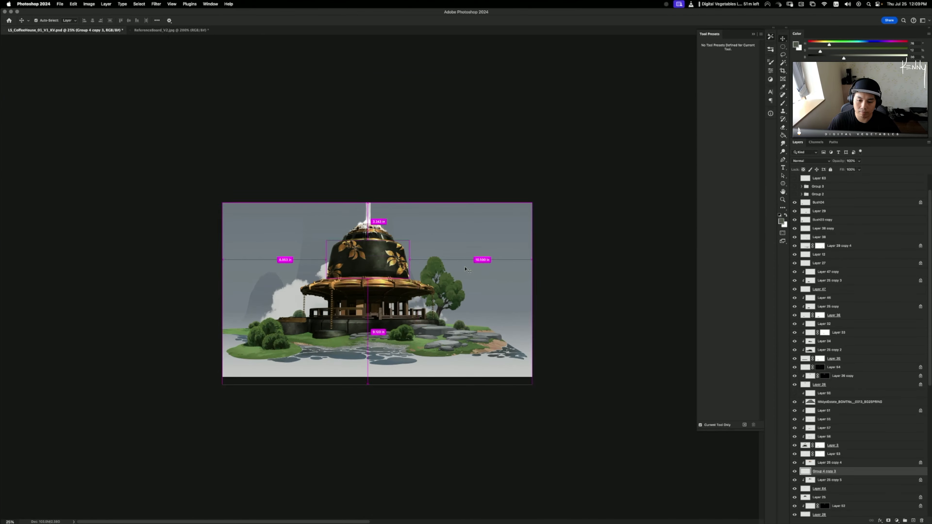
{"action": "key", "text": "super+equal"}
{"action": "key", "text": "super+equal"}
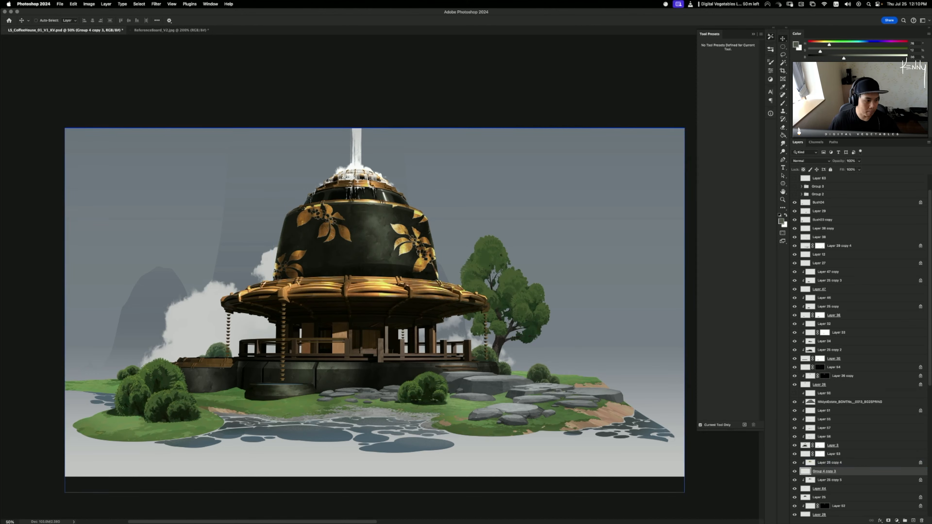
- Place the large yellow coffee branch layer, Group 4, directly beneath Group 4 copy 3 and make it visible
{"action": "left_click", "coordinate": [814, 178]}
{"action": "left_click_drag", "start_coordinate": [814, 178], "coordinate": [409, 237]}
{"action": "left_click_drag", "start_coordinate": [855, 458], "coordinate": [827, 496]}
{"action": "left_click", "coordinate": [823, 491], "text": "alt"}
{"action": "scroll", "coordinate": [823, 492], "scroll_direction": "down", "scroll_amount": 2}
{"action": "left_click", "coordinate": [804, 491]}
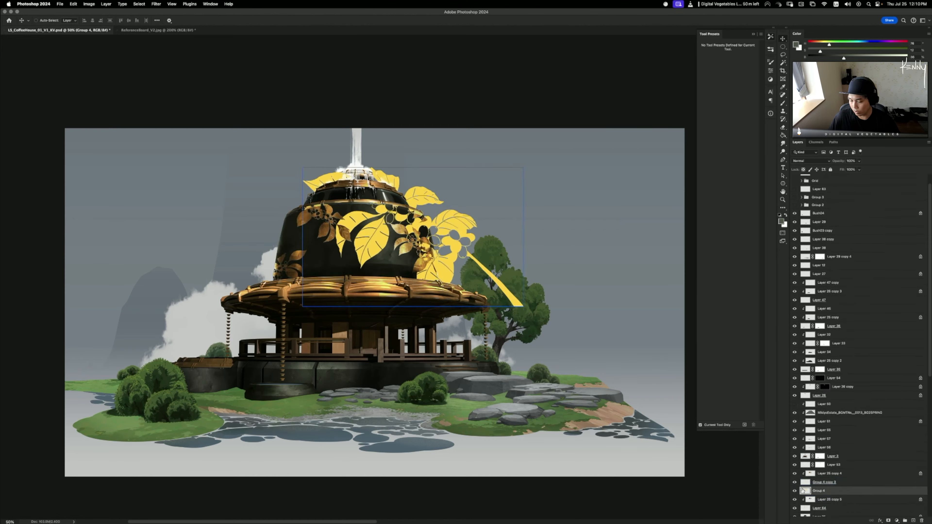
- Scale the yellow Group 4 branch to about a third of its size, place it on the dome and duplicate it beside itself
{"action": "key", "text": "super+t"}
{"action": "left_click_drag", "start_coordinate": [524, 169], "coordinate": [453, 206]}
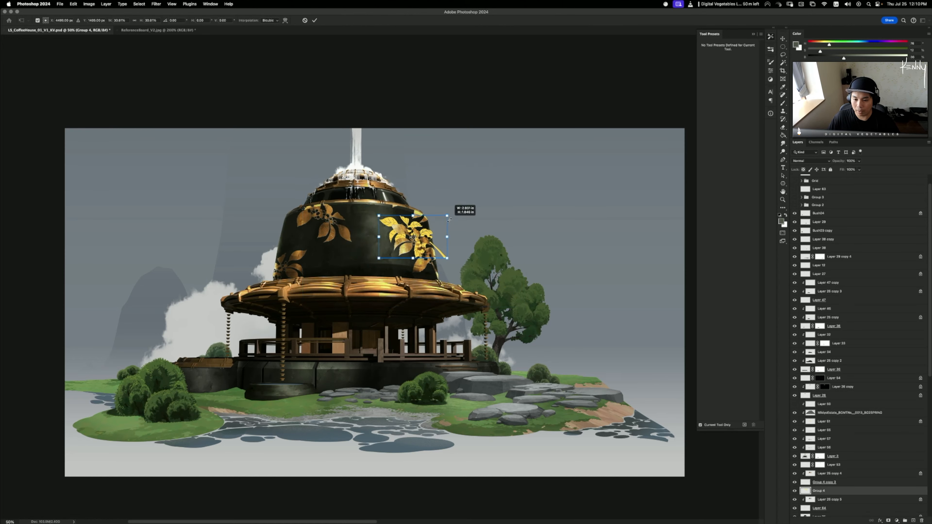
{"action": "key", "text": "Return"}
{"action": "key", "text": "b"}
{"action": "left_click_drag", "start_coordinate": [409, 268], "coordinate": [345, 272]}
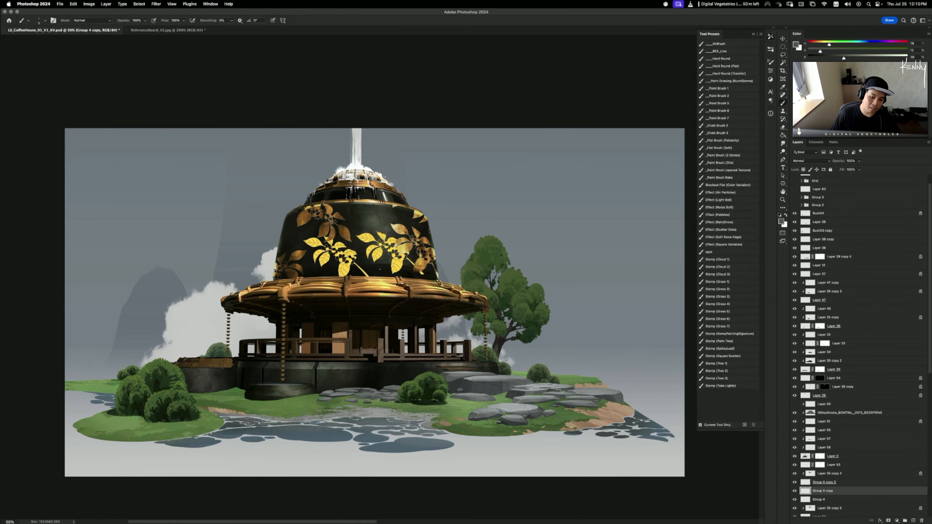
- Rotate the duplicated branch upright, move it down so it overlaps the dome's lower edge, and reselect Group 4
{"action": "key", "text": "super+t"}
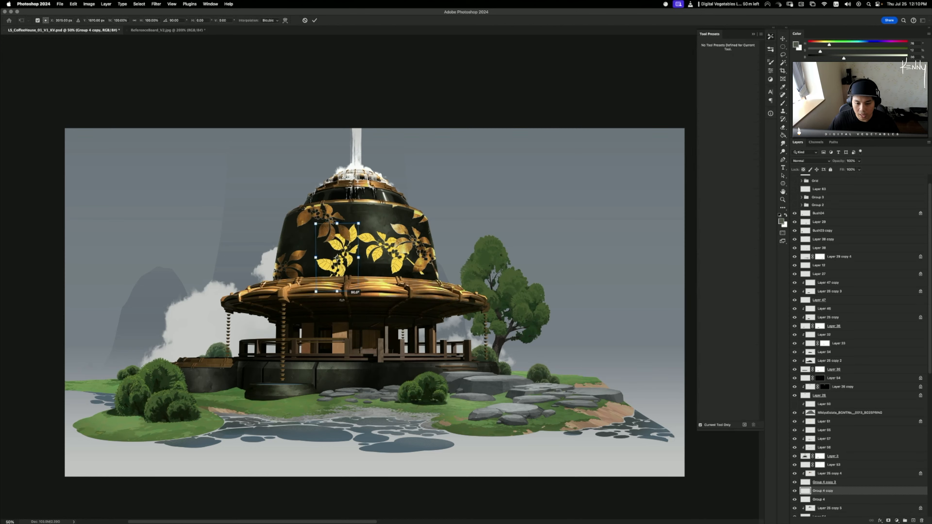
{"action": "left_click_drag", "start_coordinate": [352, 257], "coordinate": [358, 330]}
{"action": "key", "text": "Return"}
{"action": "key", "text": "b"}
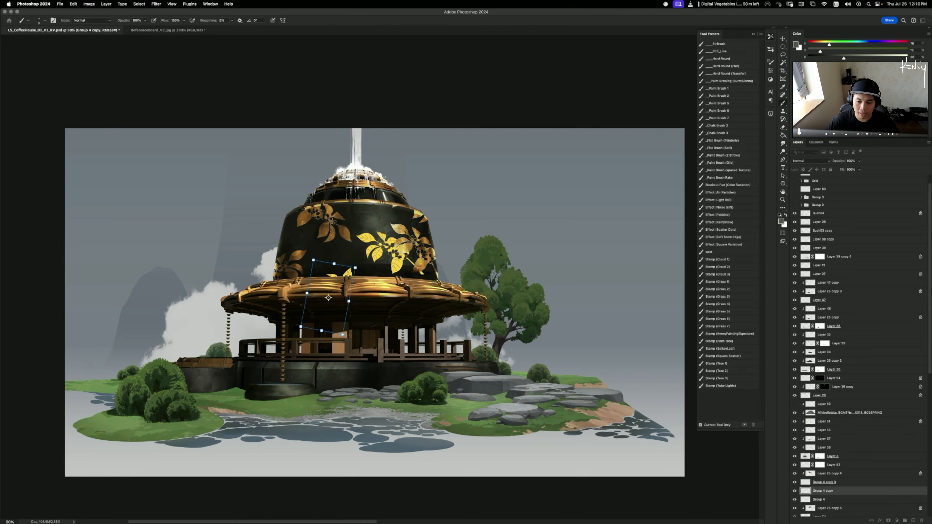
{"action": "key", "text": "super+t"}
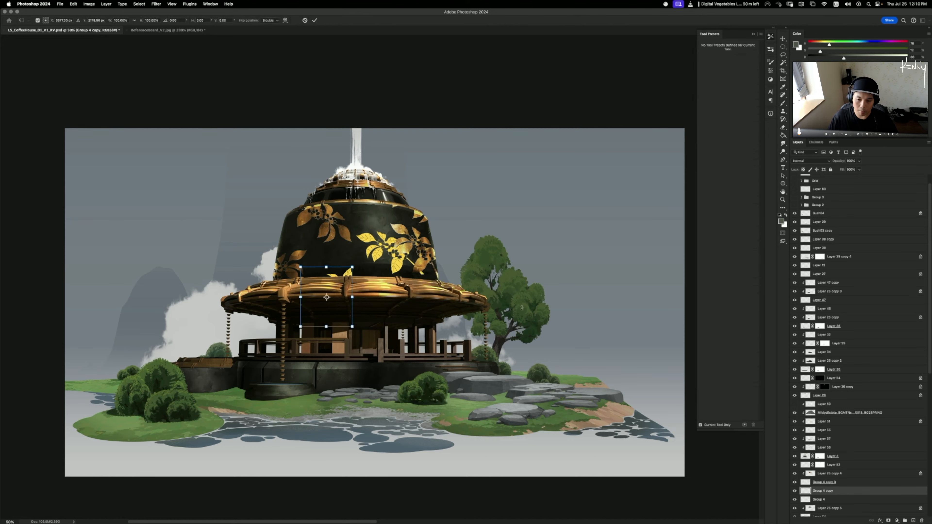
{"action": "key", "text": "Return"}
{"action": "key", "text": "b"}
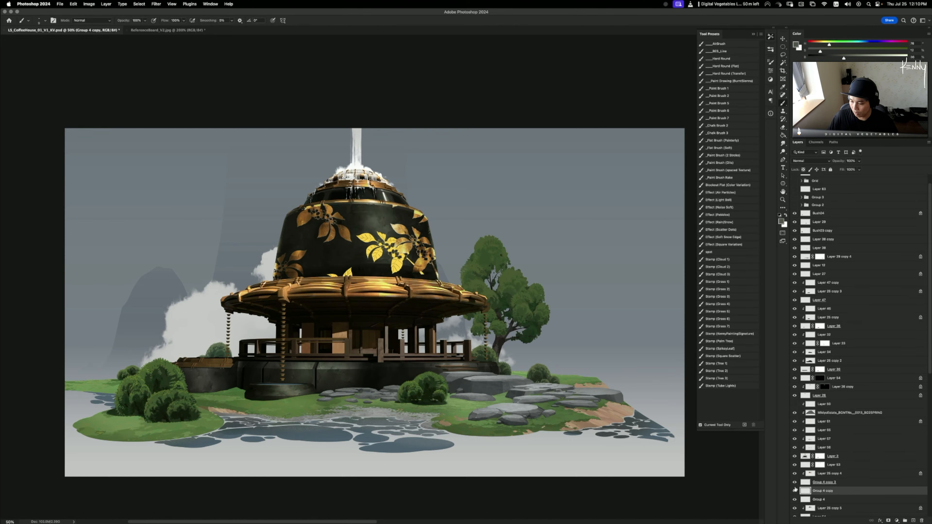
{"action": "left_click", "coordinate": [807, 499]}
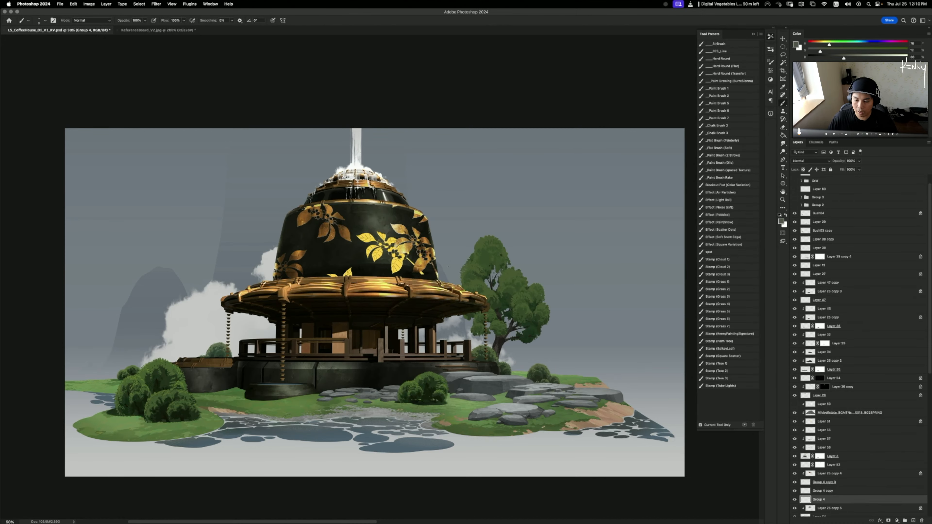
- Tilt the yellow Group 4 branch and move it up so it straddles the right part of the dome's upper rim
{"action": "key", "text": "ctrl+t"}
{"action": "left_click_drag", "start_coordinate": [433, 193], "coordinate": [460, 176]}
{"action": "mouse_move", "coordinate": [382, 179]}
{"action": "left_mouse_down"}
{"action": "mouse_move", "coordinate": [380, 169]}
{"action": "mouse_move", "coordinate": [429, 188]}
{"action": "mouse_move", "coordinate": [439, 177]}
{"action": "left_mouse_up"}
{"action": "key", "text": "Return"}
{"action": "key", "text": "b"}
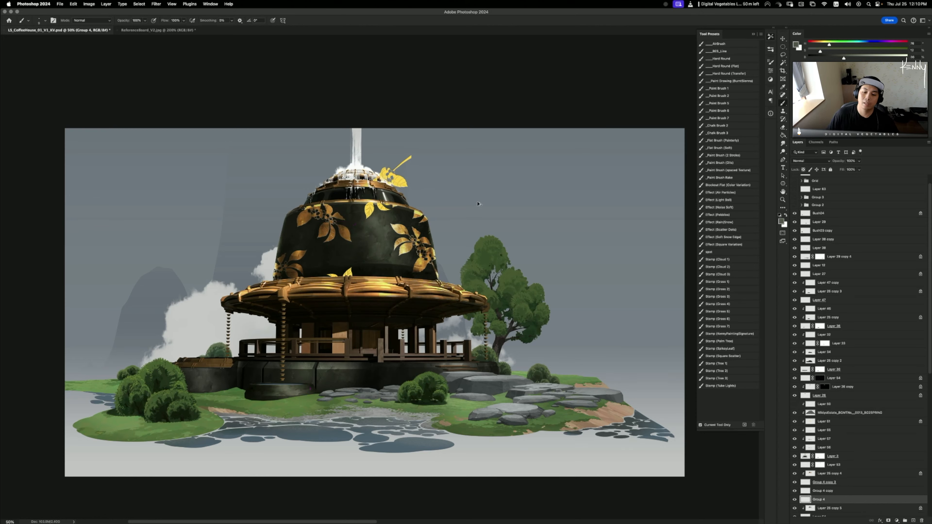
- Duplicate the Group 4 branch to the dome's left edge, scale the copy to about 70% and rotate it about 13 degrees counterclockwise
{"action": "left_click_drag", "start_coordinate": [477, 204], "coordinate": [359, 250]}
{"action": "key", "text": "ctrl+t"}
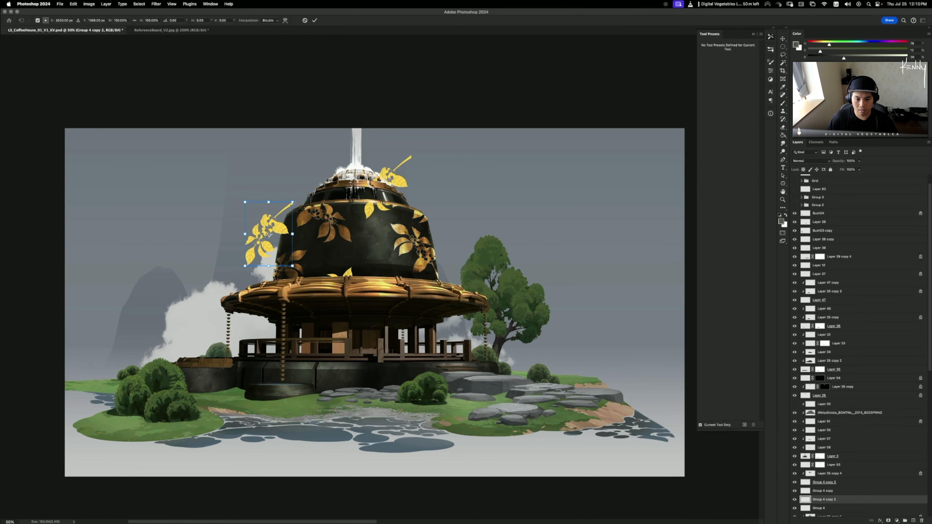
{"action": "left_click_drag", "start_coordinate": [292, 203], "coordinate": [286, 212]}
{"action": "left_click_drag", "start_coordinate": [301, 216], "coordinate": [288, 202]}
{"action": "left_click_drag", "start_coordinate": [271, 225], "coordinate": [318, 200]}
{"action": "left_click_drag", "start_coordinate": [288, 206], "coordinate": [286, 201]}
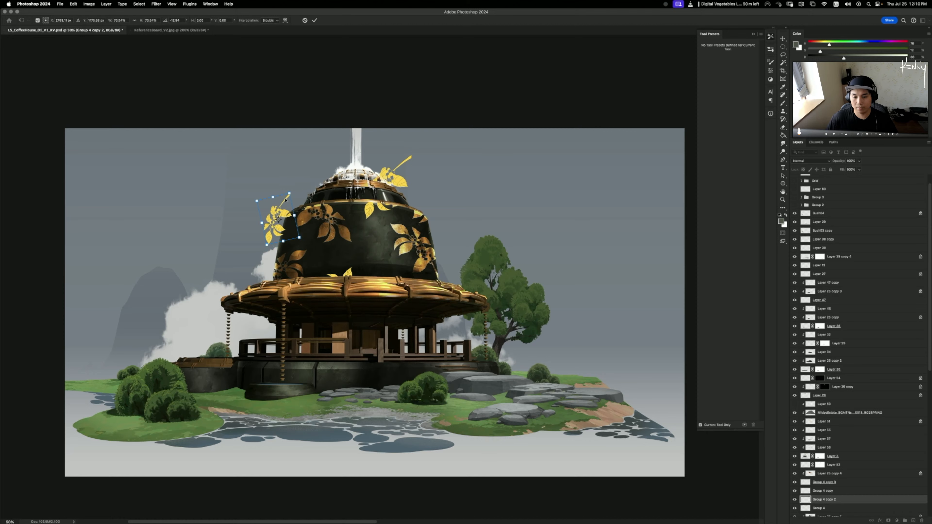
{"action": "key", "text": "Return"}
{"action": "key", "text": "b"}
- Merge Group 4 and Group 4 copy 2 with Group 4 copy into a single branch layer
{"action": "scroll", "coordinate": [850, 441], "scroll_direction": "down", "scroll_amount": 2}
{"action": "left_click", "coordinate": [813, 493]}
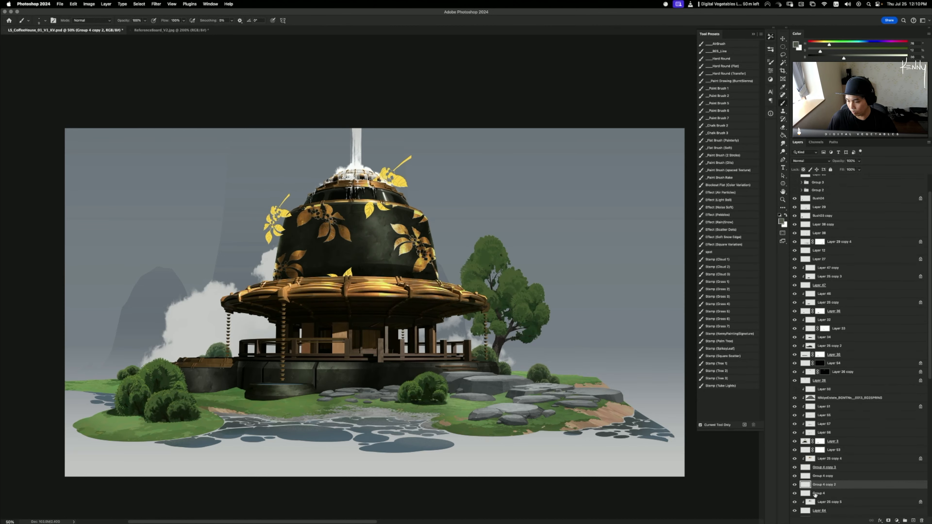
{"action": "left_click", "coordinate": [822, 476], "text": "shift"}
{"action": "key", "text": "ctrl+e"}
- Delete Group 4 copy 3 and clip the gold texture layer to the merged Group 4 copy branches
{"action": "left_click", "coordinate": [823, 467]}
{"action": "key", "text": "BackSpace"}
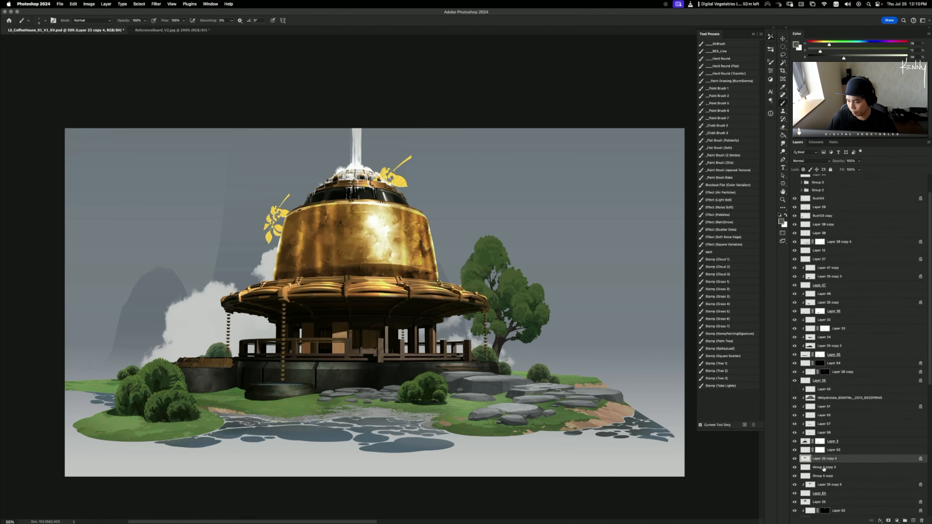
{"action": "left_click", "coordinate": [823, 463], "text": "alt"}
{"action": "left_click", "coordinate": [825, 458]}
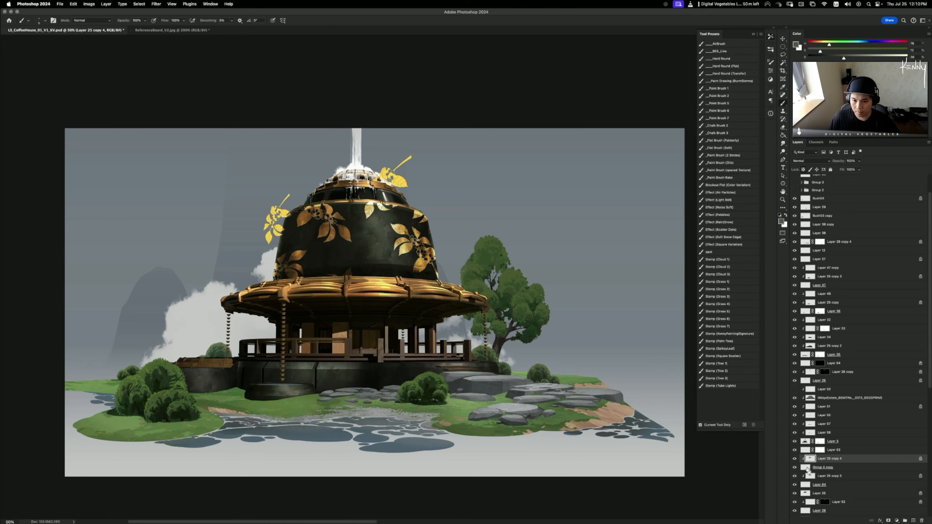
- Select everything outside the dome's shape and delete the parts of the Group 4 copy branches that stick out beyond it
{"action": "left_click", "coordinate": [807, 470], "text": "super"}
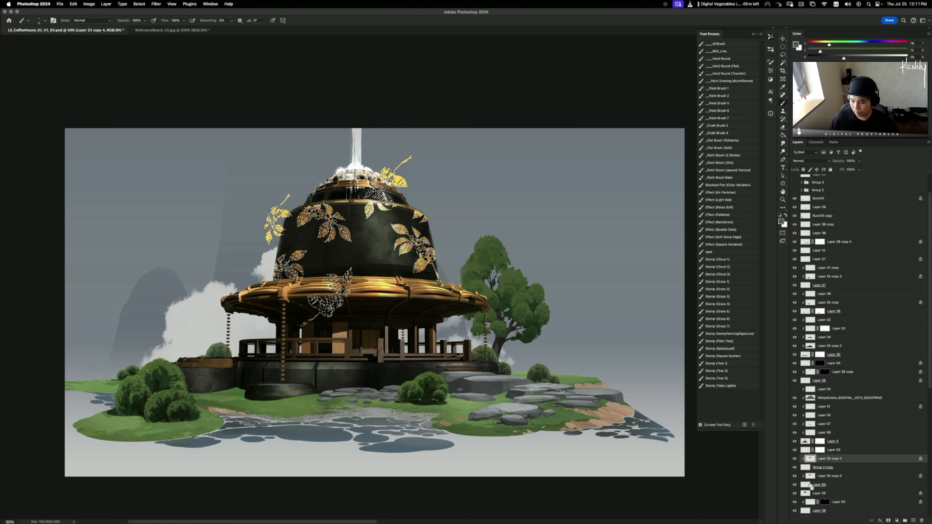
{"action": "left_click", "coordinate": [804, 493], "text": "super"}
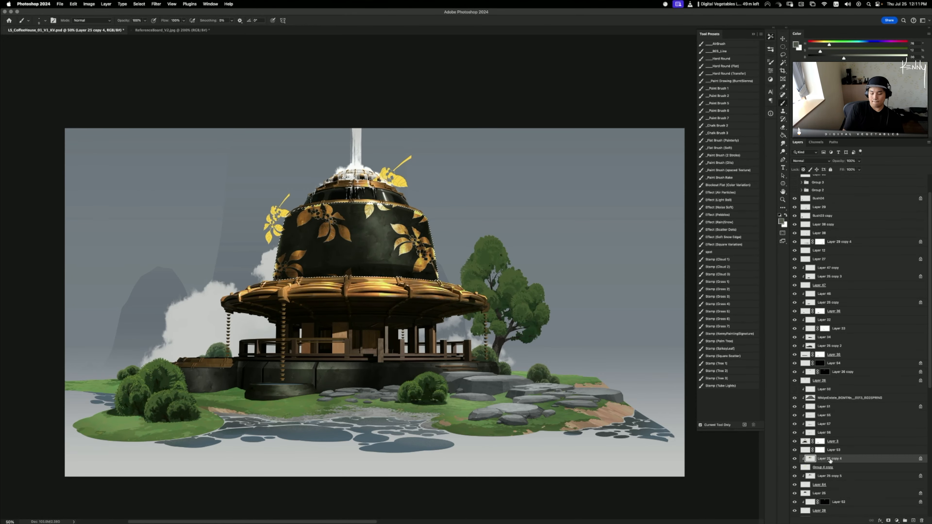
{"action": "key", "text": "super+shift+i"}
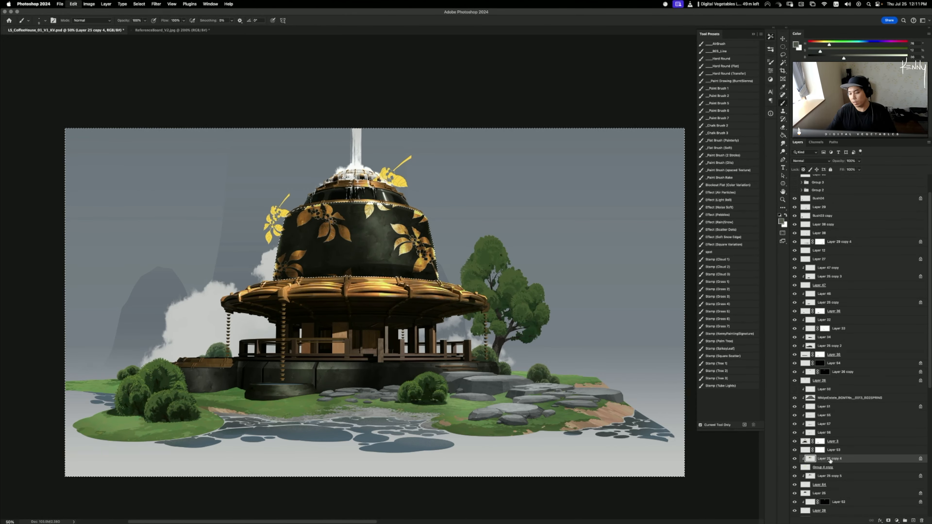
{"action": "left_click", "coordinate": [820, 468]}
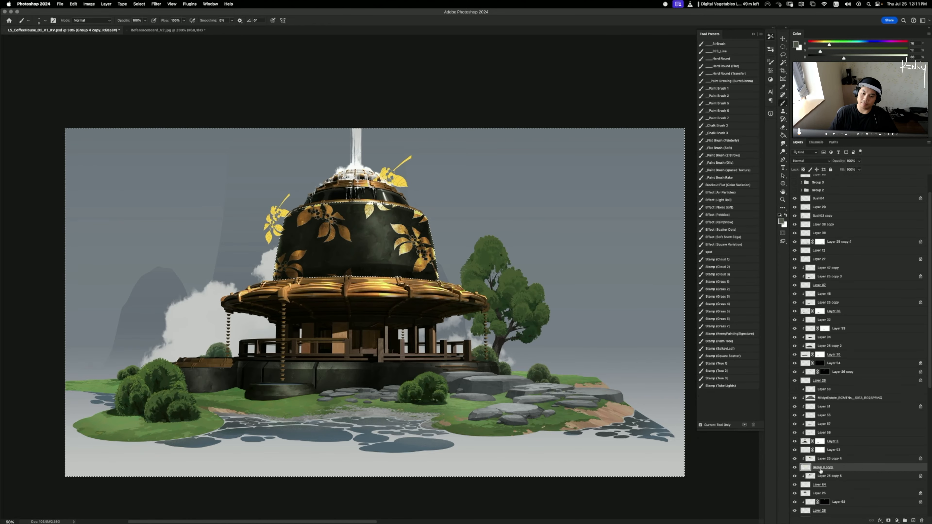
{"action": "key", "text": "Delete"}
{"action": "key", "text": "super+d"}
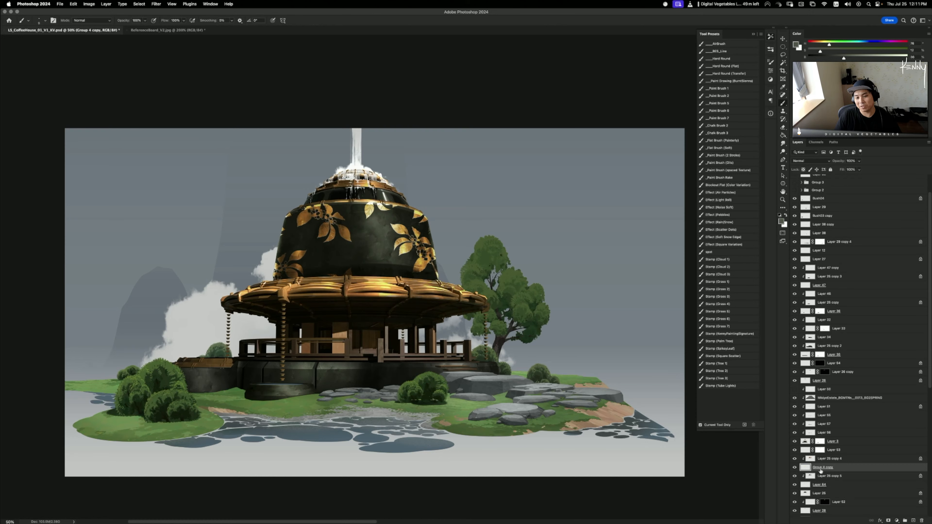
- Compare the dome with the gold texture and branch layers hidden and shown
{"action": "left_click", "coordinate": [795, 458]}
{"action": "left_click", "coordinate": [795, 458]}
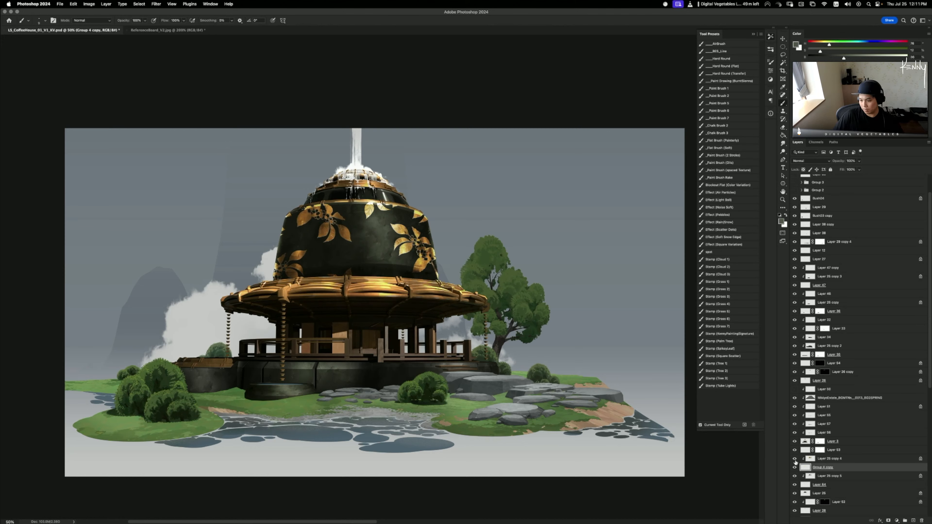
{"action": "left_click", "coordinate": [795, 458]}
{"action": "left_click", "coordinate": [795, 458]}
{"action": "left_click", "coordinate": [816, 459]}
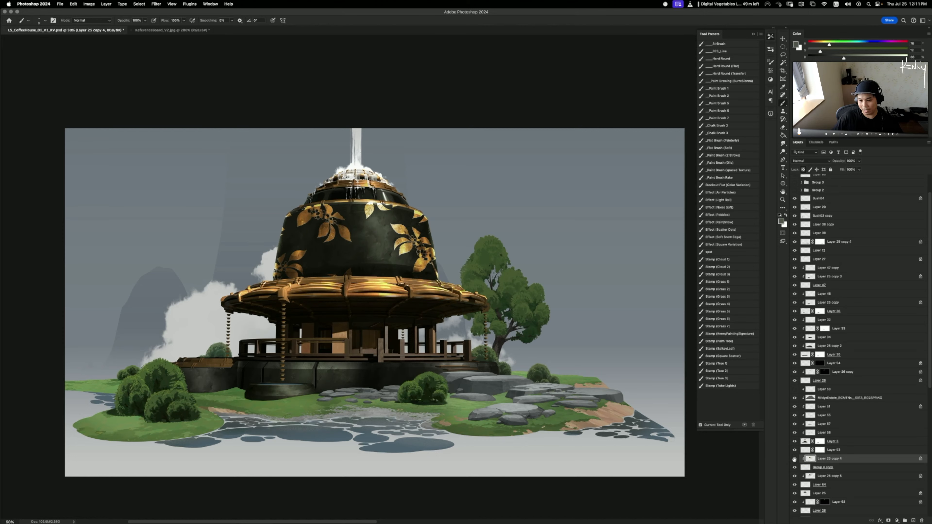
{"action": "left_click", "coordinate": [794, 467]}
{"action": "left_click", "coordinate": [794, 468]}
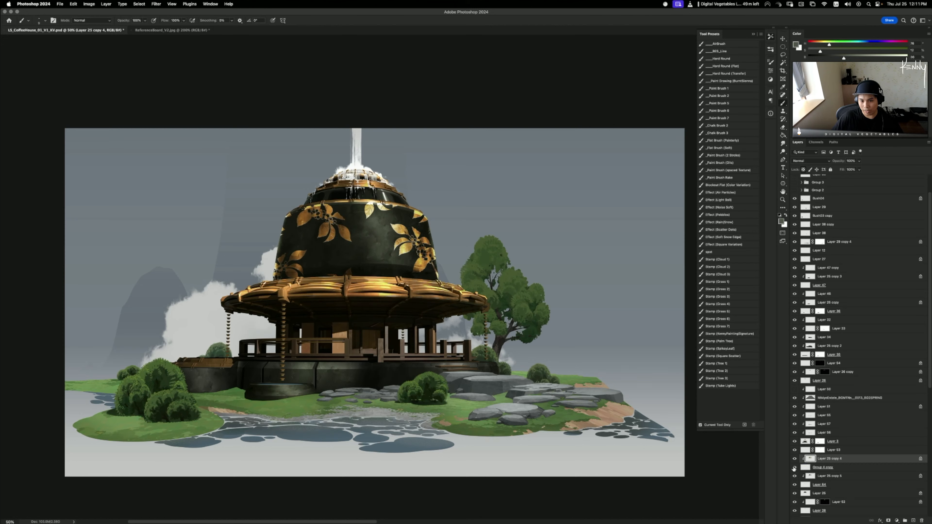
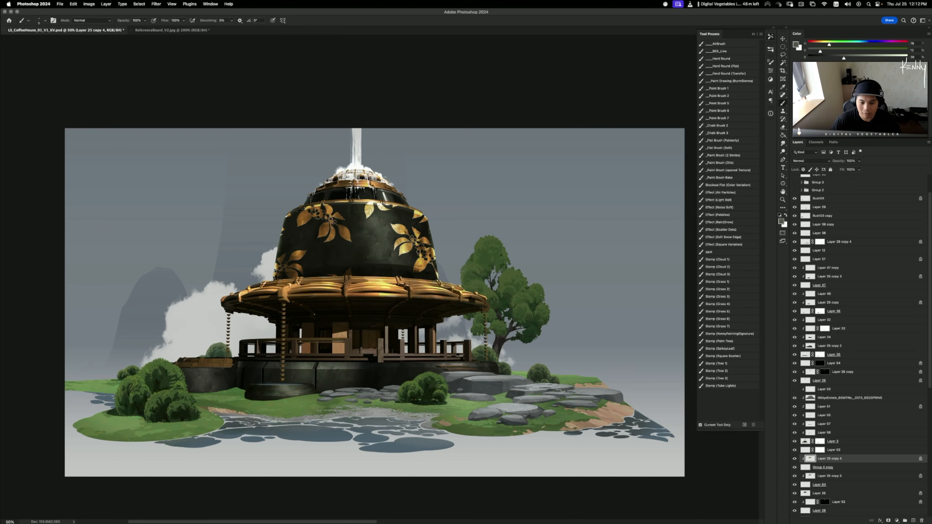
- Find and select Layer 12, the layer holding the rain chain in front of the coffee house
{"action": "key", "text": "v"}
{"action": "left_click", "coordinate": [282, 328]}
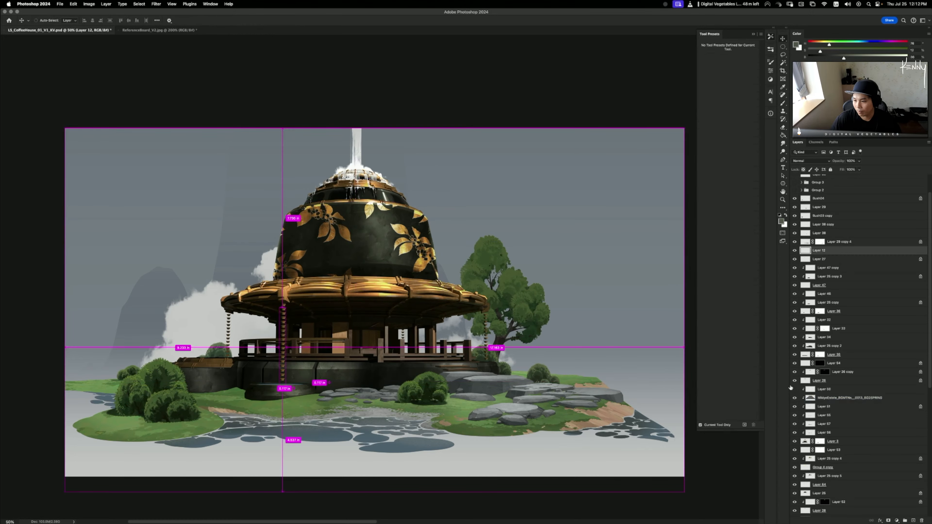
{"action": "left_click", "coordinate": [811, 268]}
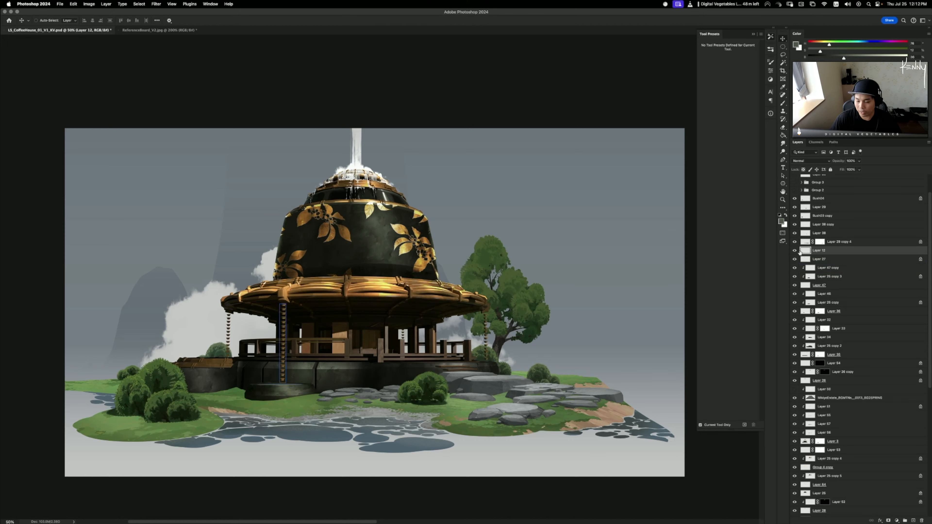
{"action": "scroll", "coordinate": [816, 253], "scroll_direction": "up", "scroll_amount": 1}
{"action": "scroll", "coordinate": [816, 254], "scroll_direction": "up", "scroll_amount": 1}
{"action": "left_click", "coordinate": [816, 255]}
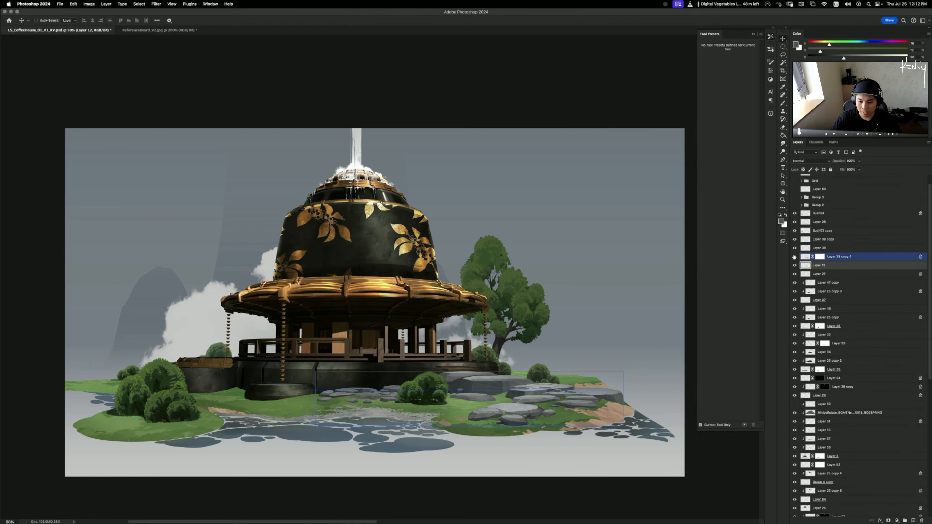
{"action": "left_click", "coordinate": [795, 249]}
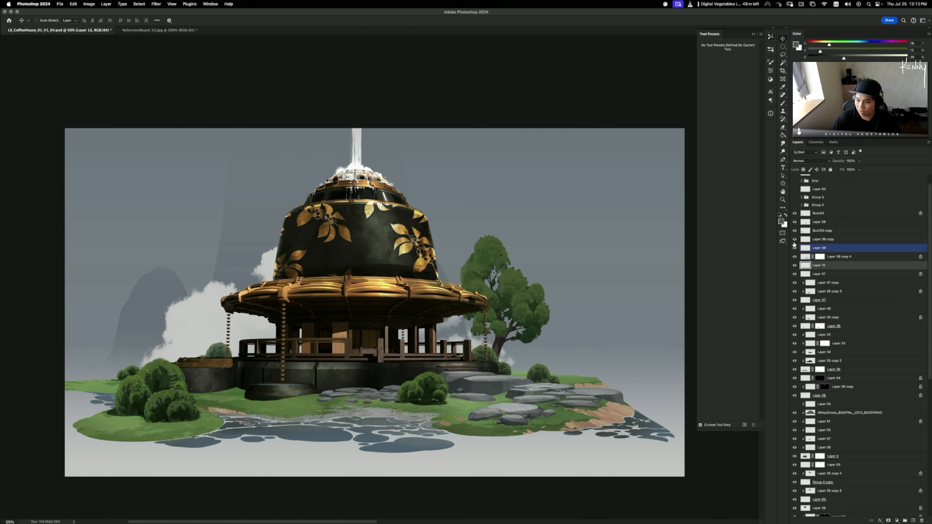
{"action": "left_click", "coordinate": [794, 239]}
{"action": "left_click", "coordinate": [793, 230]}
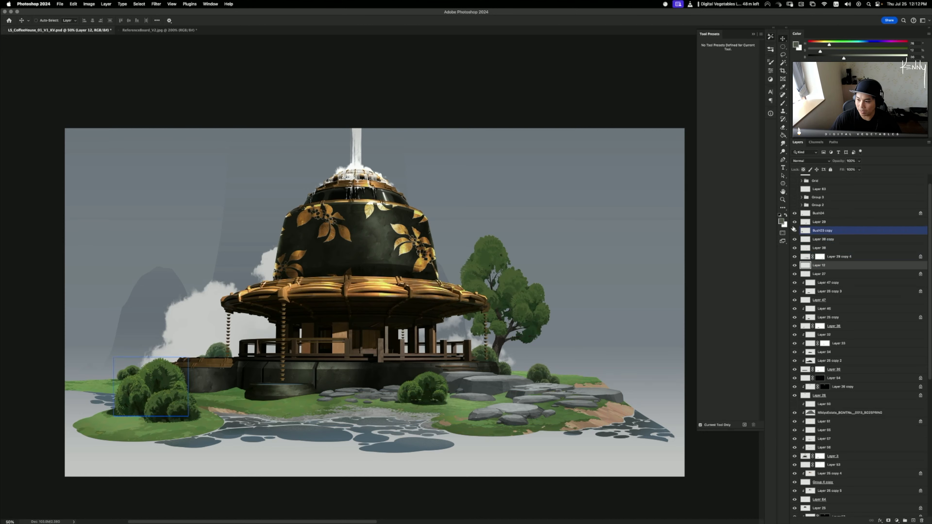
{"action": "left_click", "coordinate": [796, 239]}
{"action": "left_click", "coordinate": [798, 256]}
{"action": "left_click", "coordinate": [804, 265], "text": "super"}
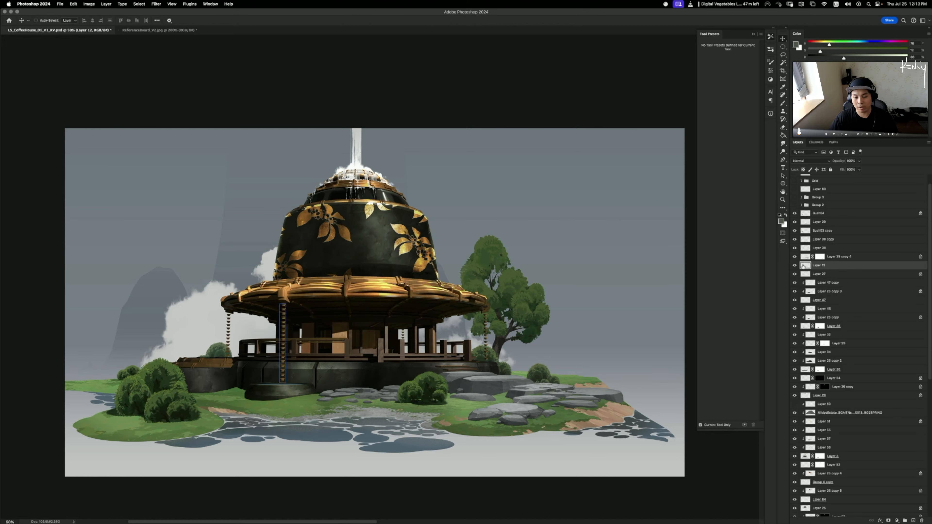
{"action": "key", "text": "b"}
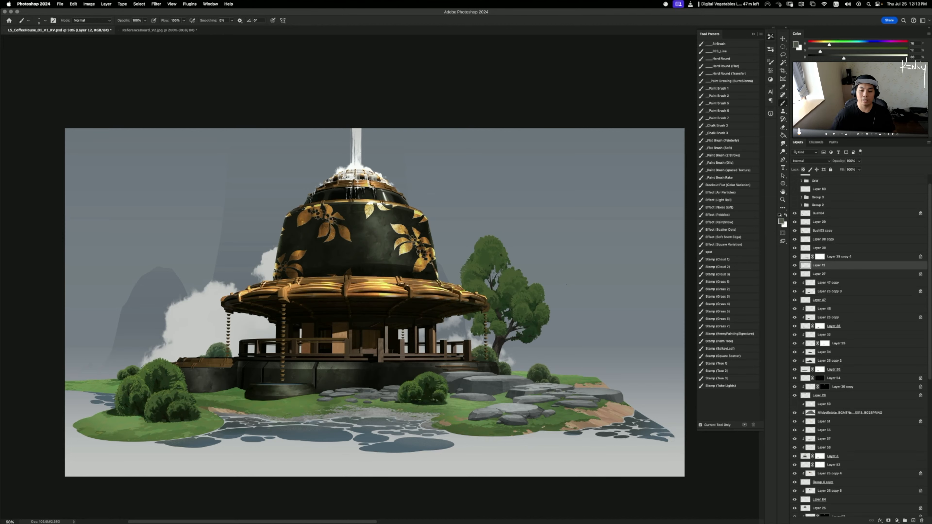
- Set up the Dodge tool with a much smaller brush for working on the front rain chain in Layer 12
{"action": "scroll", "coordinate": [328, 318], "scroll_direction": "left", "scroll_amount": 5}
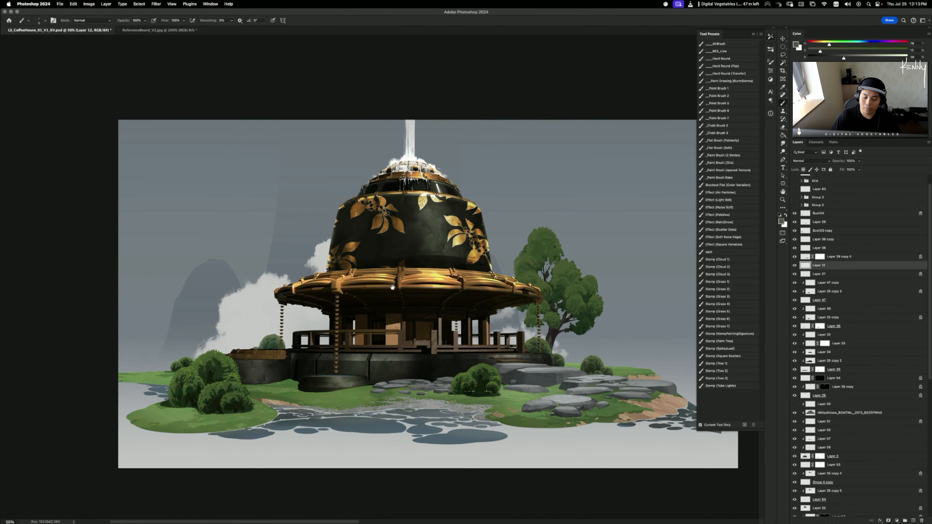
{"action": "key", "text": "v"}
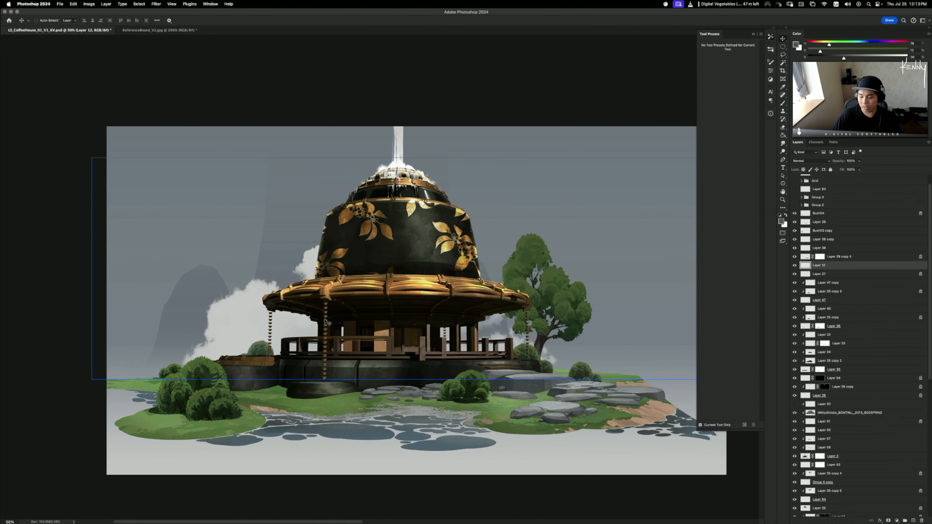
{"action": "left_click", "coordinate": [327, 318], "text": "super"}
{"action": "key", "text": "super+equal"}
{"action": "key", "text": "o"}
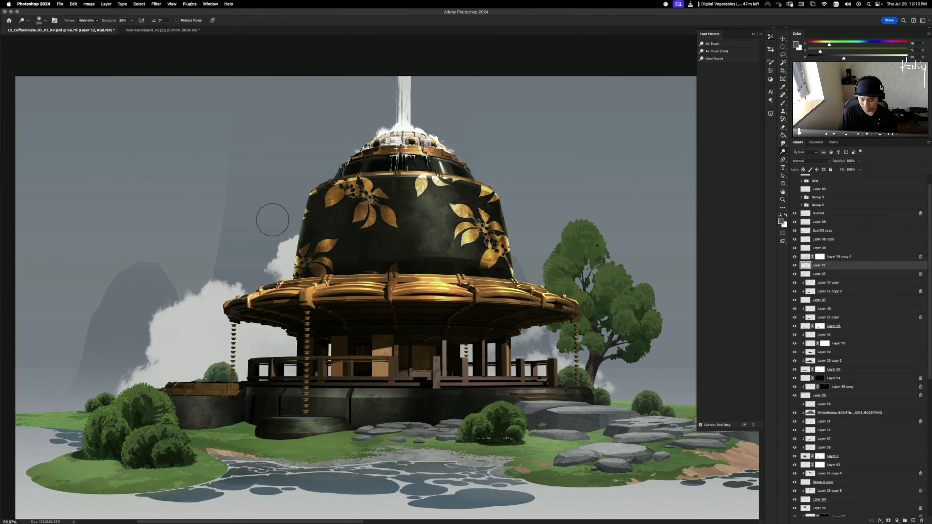
{"action": "key", "text": "bracketleft"}
{"action": "key", "text": "bracketleft"}
{"action": "key", "text": "bracketleft"}
{"action": "key", "text": "bracketleft"}
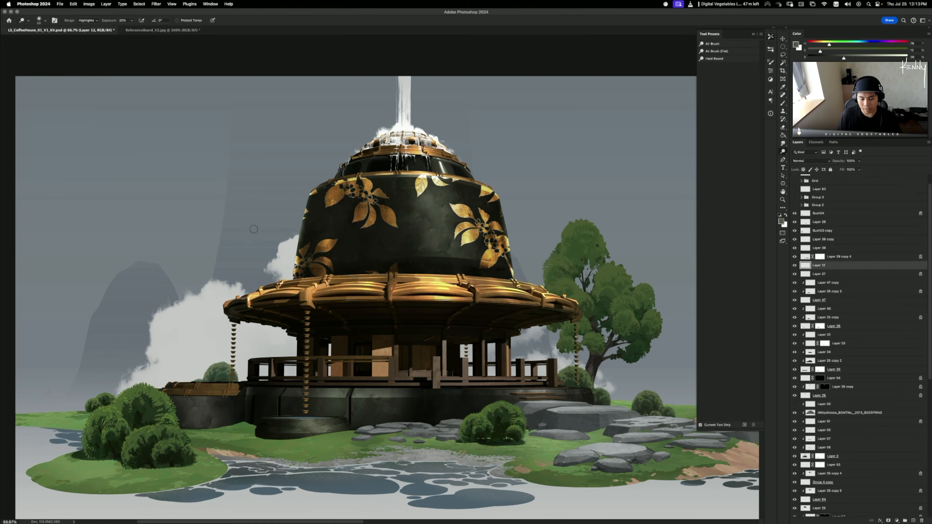
- Brighten the highlights on the cups of the front rain chain in Layer 12 with Dodge, undo unwanted strokes, and check the chain from a distance
{"action": "key", "text": "super+1"}
{"action": "scroll", "coordinate": [257, 205], "scroll_direction": "down", "scroll_amount": 3}
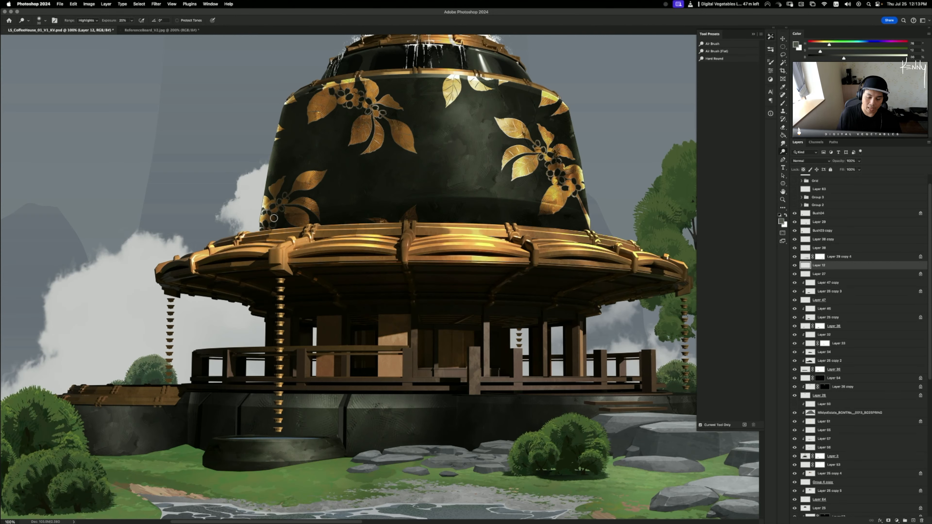
{"action": "key", "text": "super+equal"}
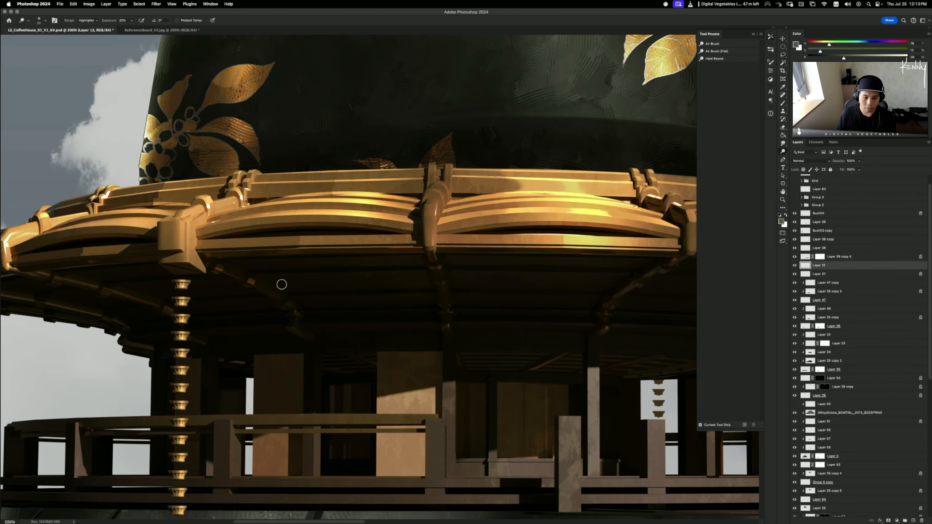
{"action": "mouse_move", "coordinate": [180, 292]}
{"action": "left_mouse_down"}
{"action": "mouse_move", "coordinate": [261, 244]}
{"action": "mouse_move", "coordinate": [292, 181]}
{"action": "left_mouse_up"}
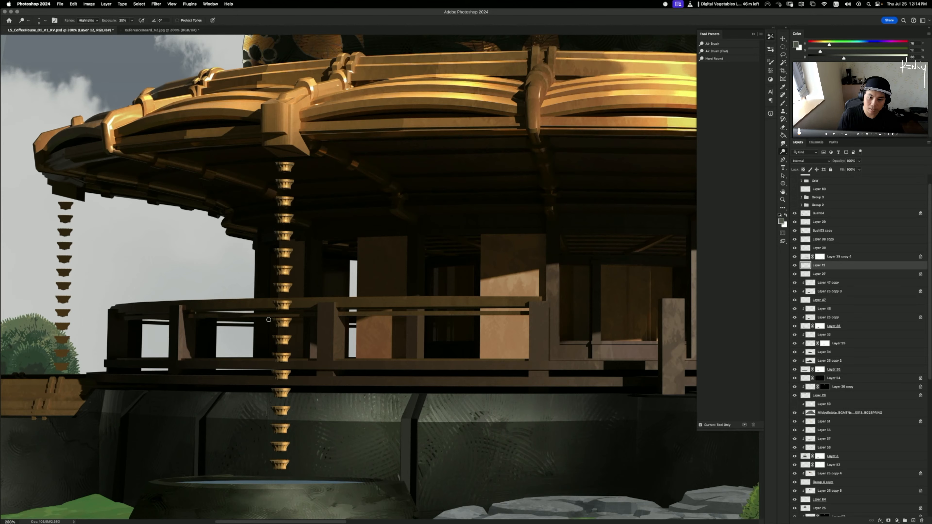
{"action": "key", "text": "super+z"}
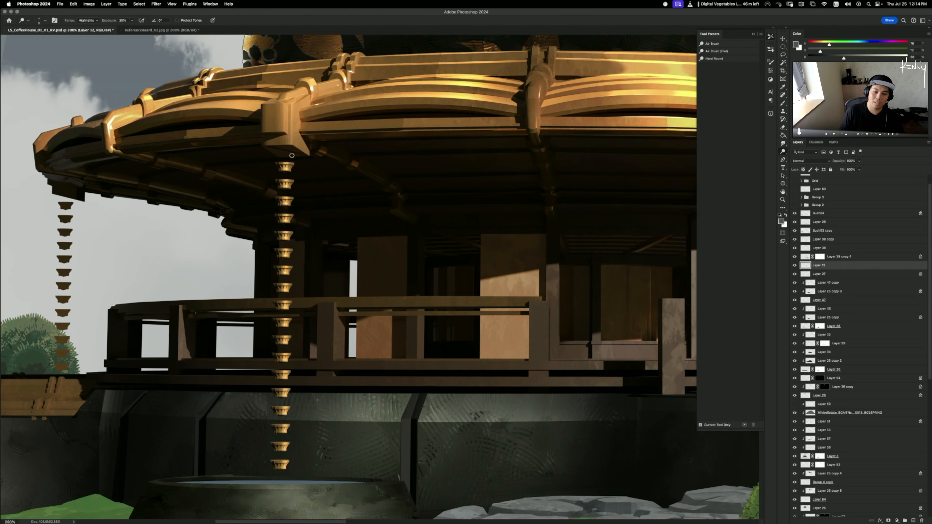
{"action": "key", "text": "super+z"}
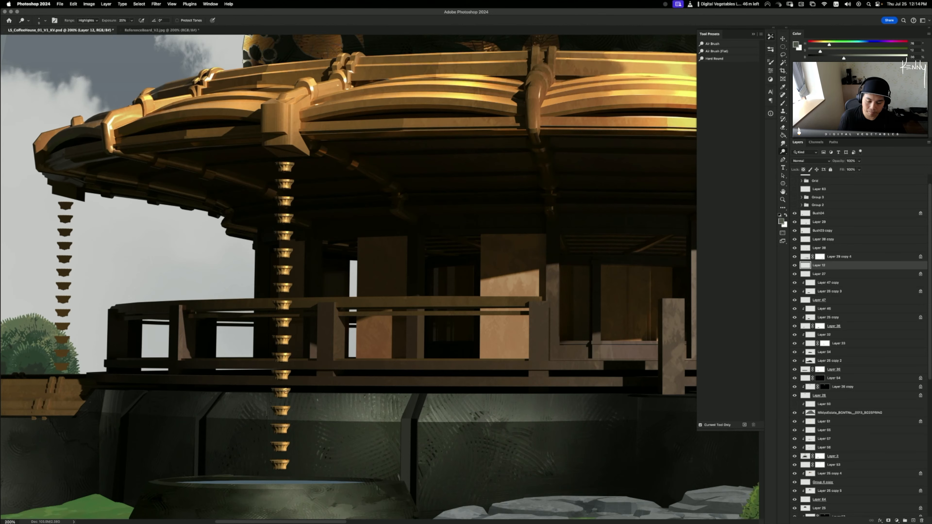
{"action": "scroll", "coordinate": [282, 371], "scroll_direction": "down", "scroll_amount": 5}
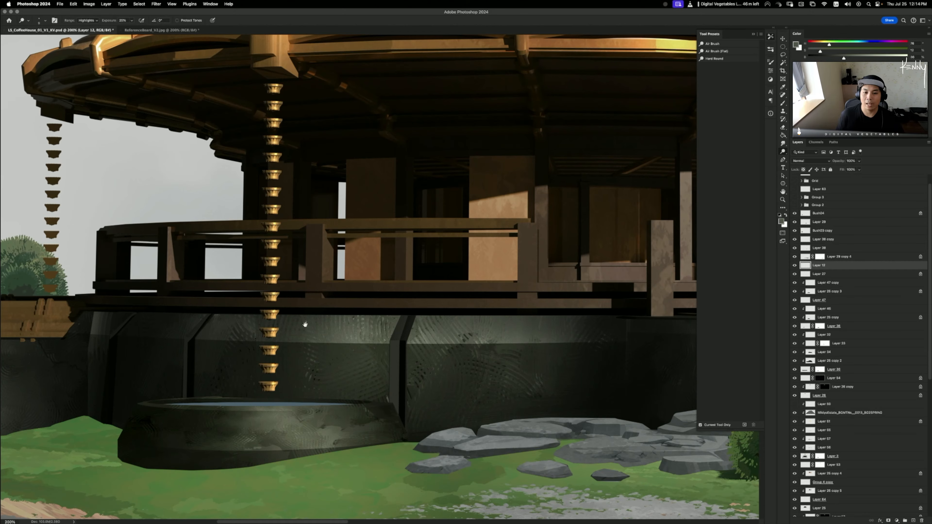
{"action": "left_click_drag", "start_coordinate": [305, 323], "coordinate": [276, 346]}
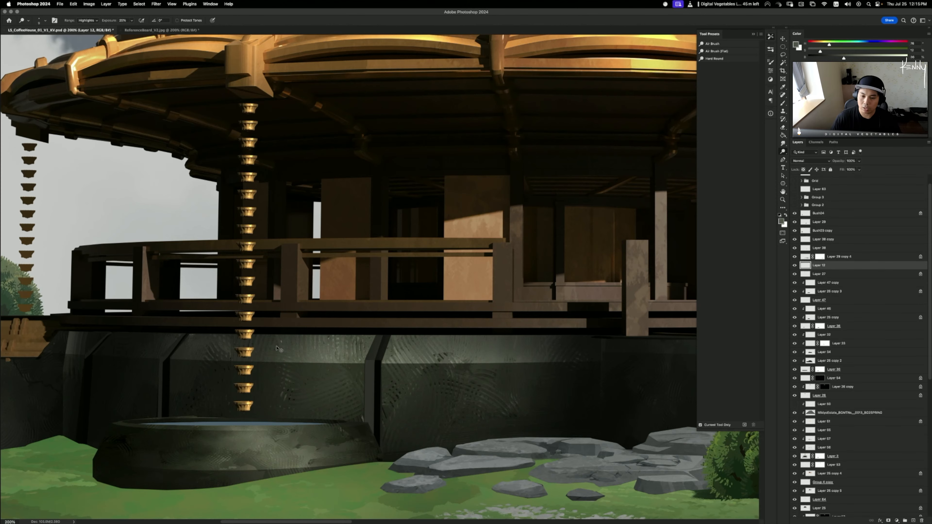
{"action": "key", "text": "super+minus"}
{"action": "key", "text": "super+minus"}
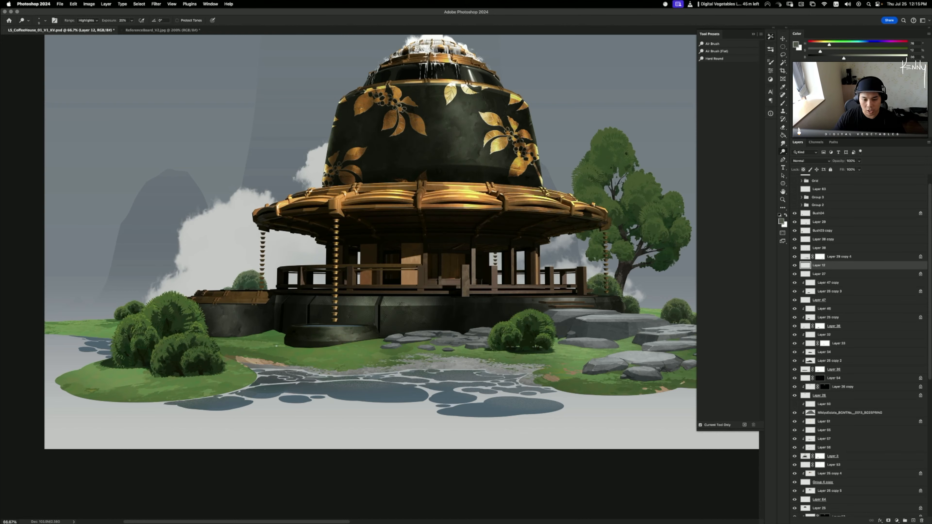
{"action": "key", "text": "super+equal"}
{"action": "key", "text": "super+equal"}
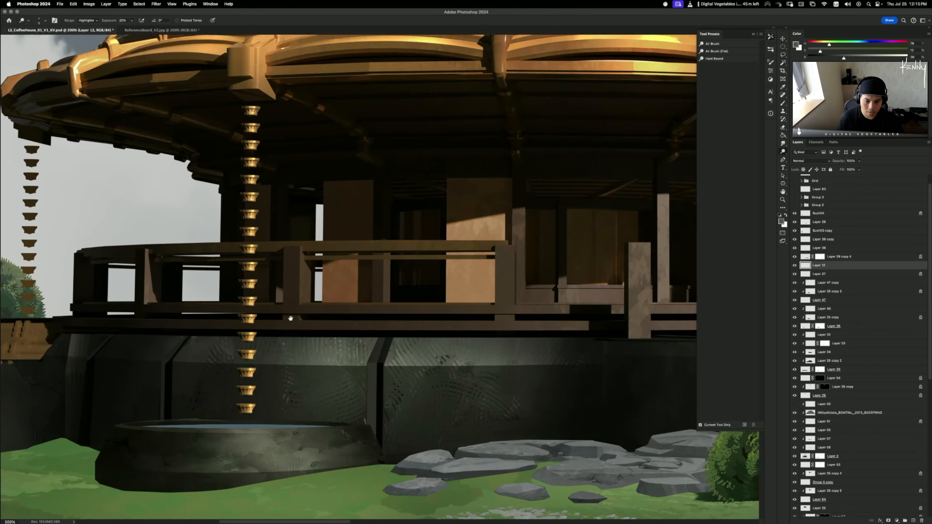
- Select the RainCatch layer holding the rain chain at the roof's far-left edge and ready the Dodge tool for its cups
{"action": "left_click_drag", "start_coordinate": [194, 259], "coordinate": [348, 332]}
{"action": "key", "text": "v"}
{"action": "left_click", "coordinate": [179, 299], "text": "super"}
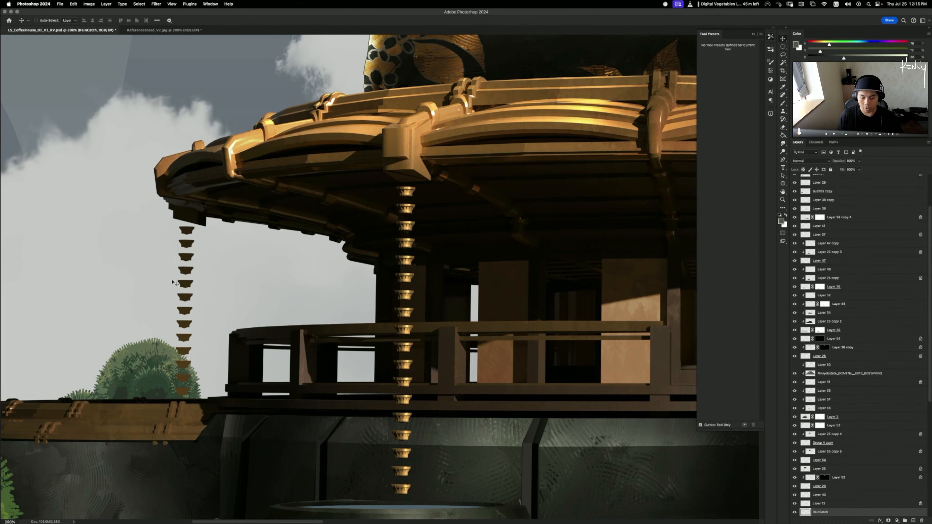
{"action": "key", "text": "o"}
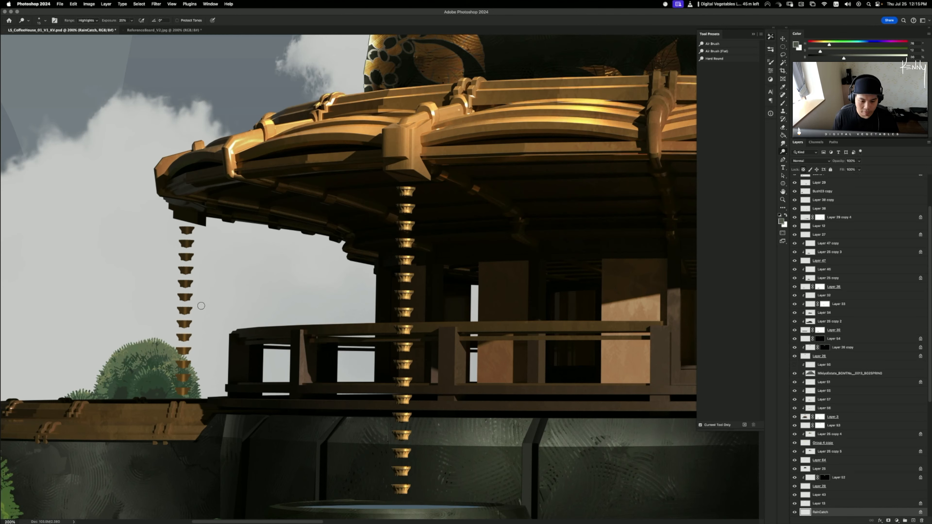
- Shade the far-left rain chain from its upper end with a classic gradient in a dark brown sampled from its cups, and check it against the building
{"action": "key", "text": "g"}
{"action": "key", "text": "shift+g"}
{"action": "key", "text": "shift+g"}
{"action": "key", "text": "shift+g"}
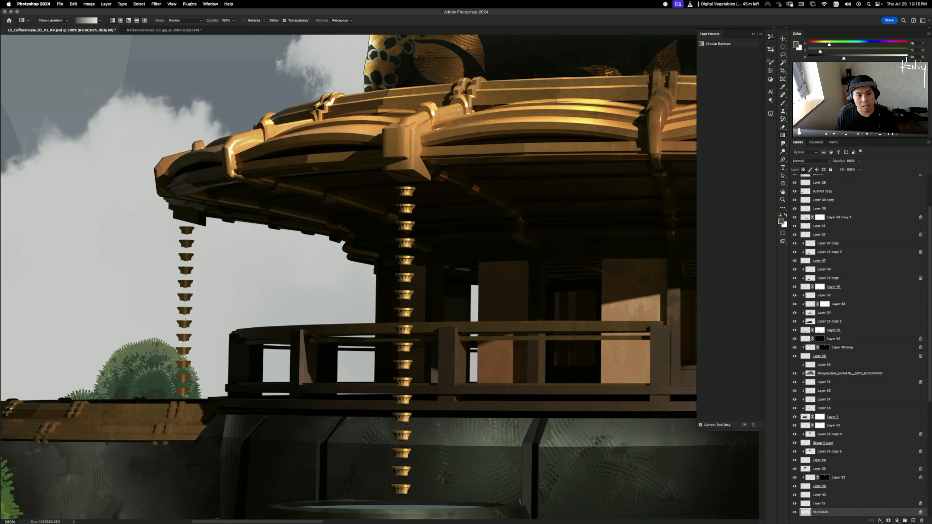
{"action": "left_click", "coordinate": [189, 316], "text": "alt"}
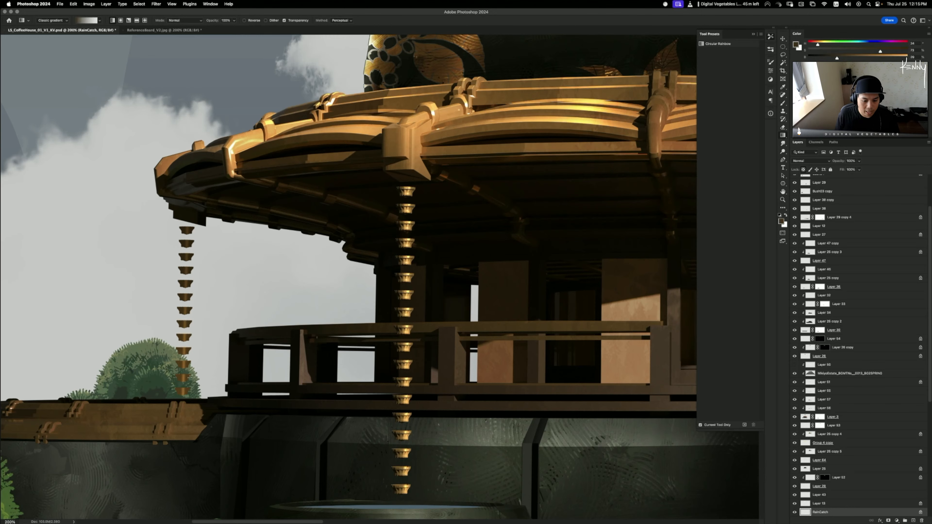
{"action": "left_click_drag", "start_coordinate": [200, 193], "coordinate": [200, 194]}
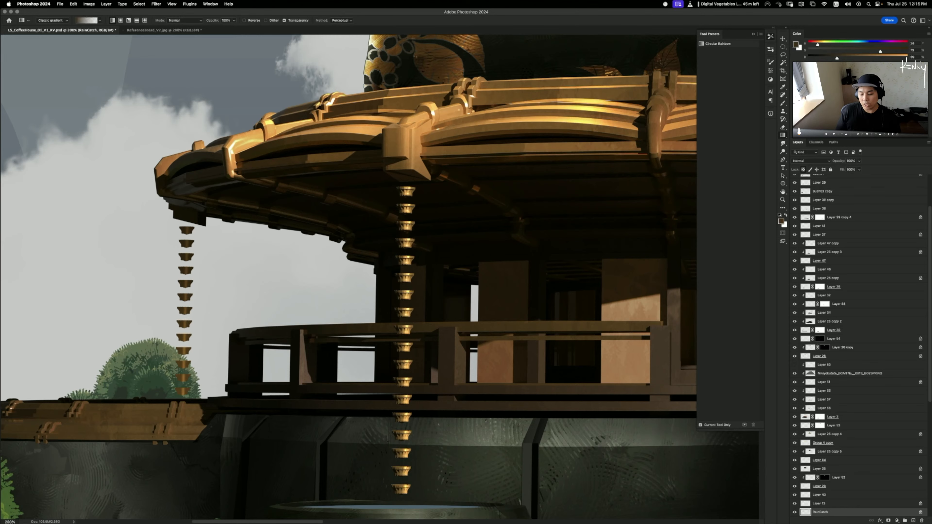
{"action": "key", "text": "super+minus"}
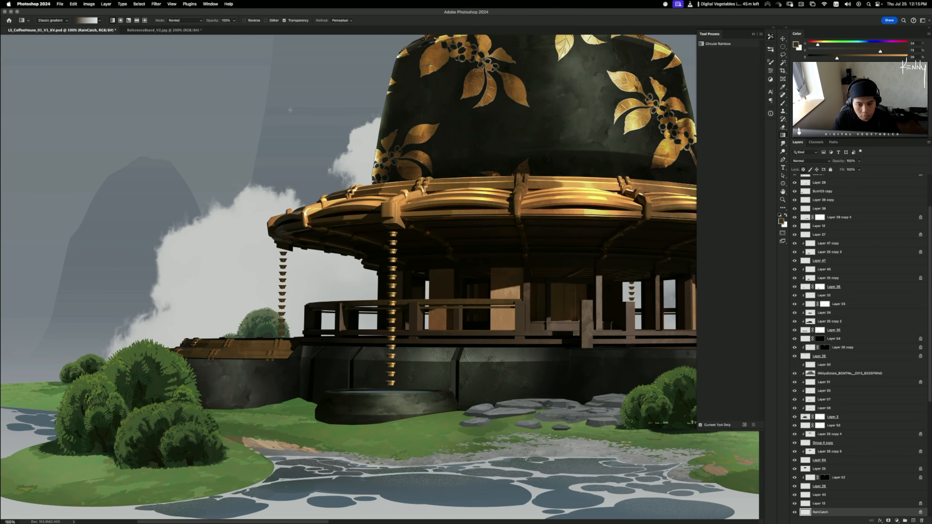
{"action": "key", "text": "super+minus"}
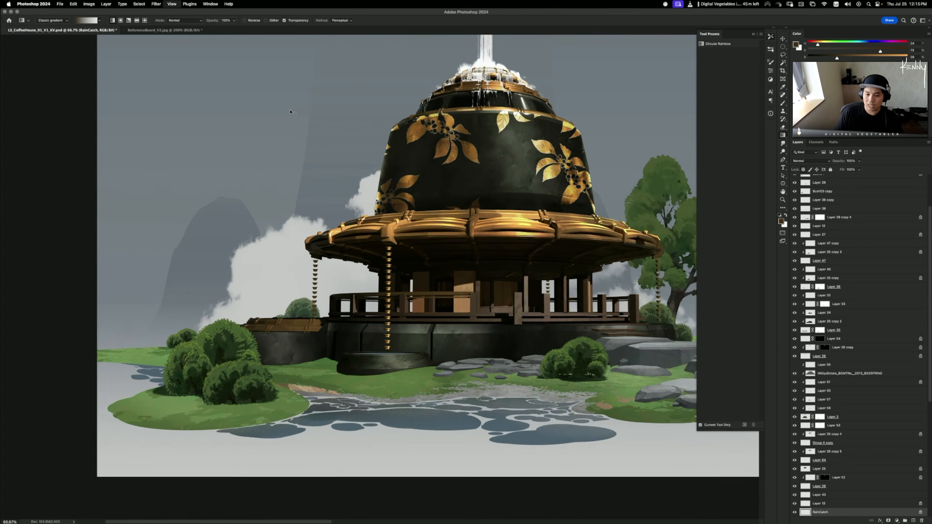
{"action": "key", "text": "super+minus"}
{"action": "key", "text": "super+equal"}
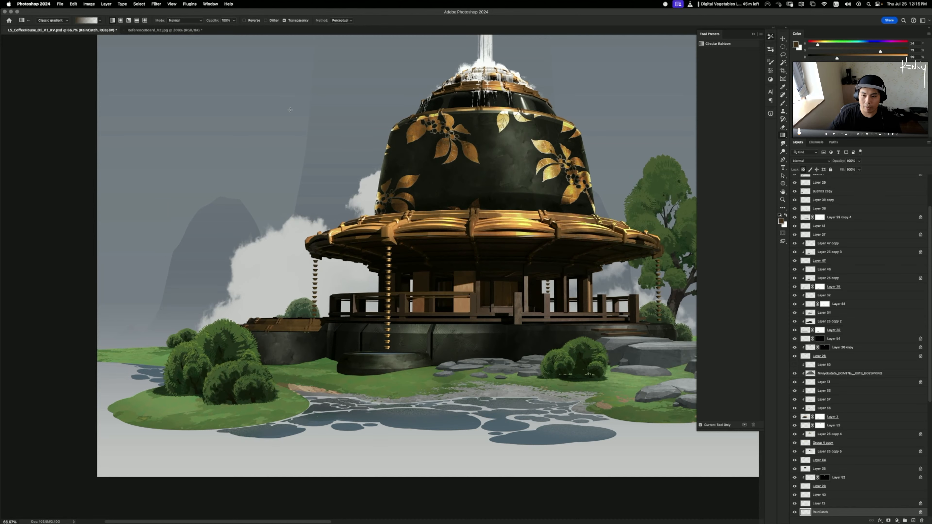
{"action": "key", "text": "super+equal"}
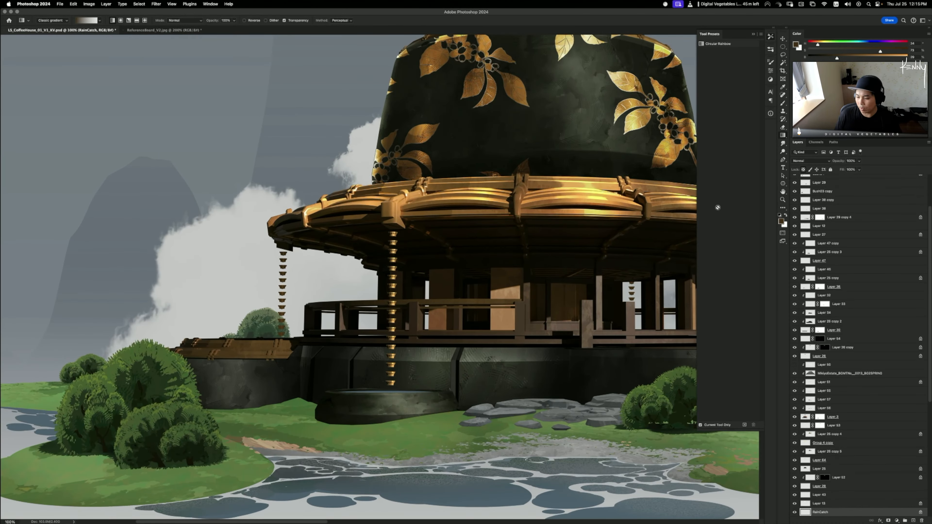
- Airbrush the upper cups of the far-left rain chain darker with a near-black brown sampled from the shaded eave
{"action": "key", "text": "b"}
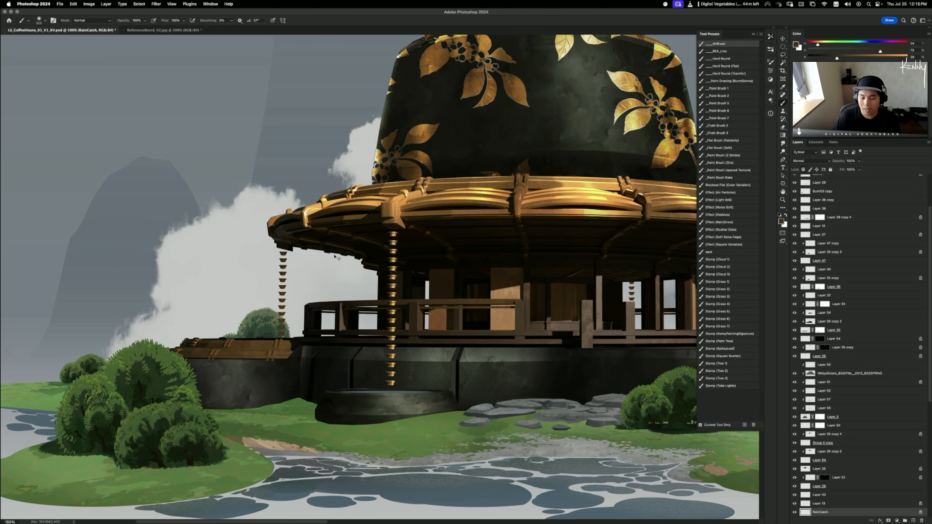
{"action": "key", "text": "super+equal"}
{"action": "left_click", "coordinate": [208, 204], "text": "alt"}
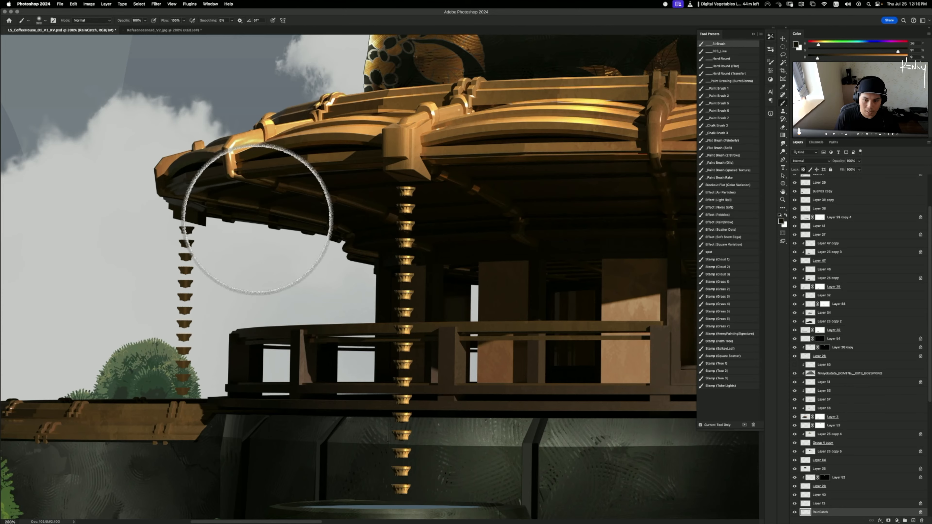
{"action": "left_click_drag", "start_coordinate": [267, 269], "coordinate": [277, 278]}
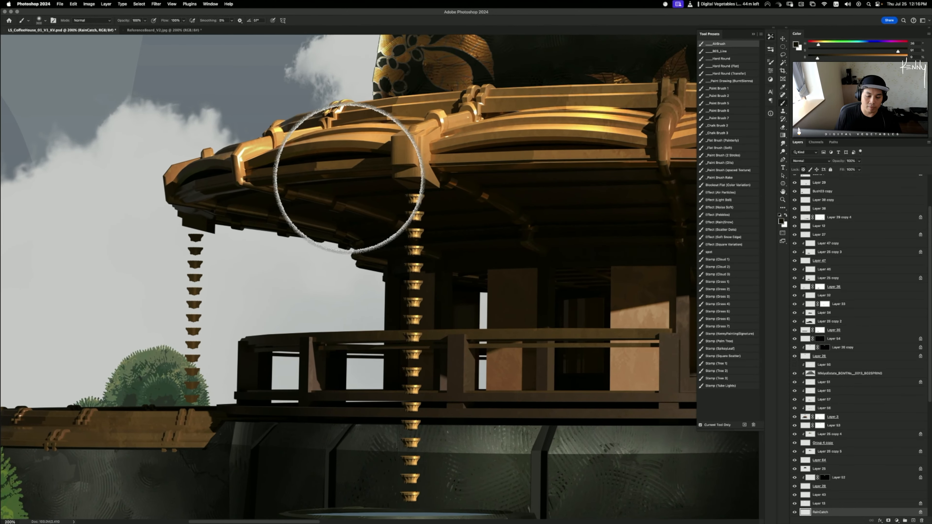
- Identify the roof's base layer by toggling its visibility and select Layer 3
{"action": "key", "text": "v"}
{"action": "left_click", "coordinate": [433, 163], "text": "super"}
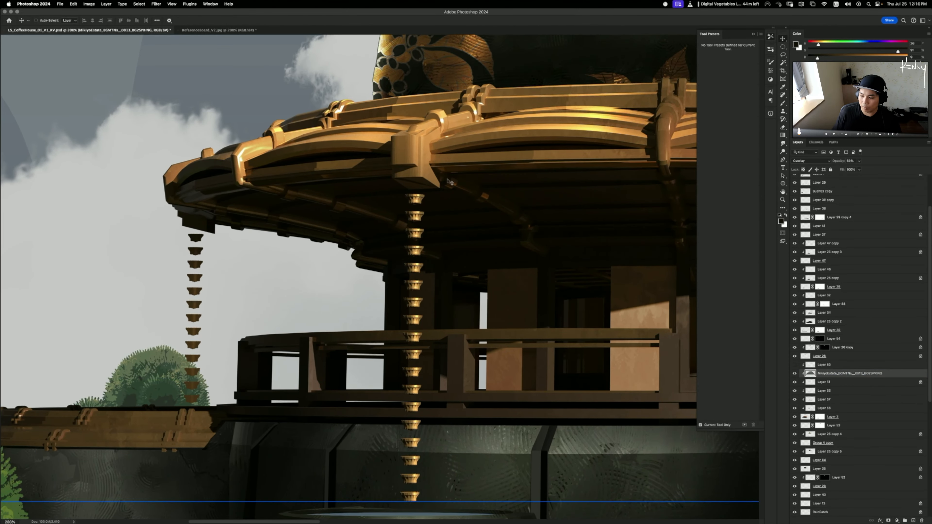
{"action": "left_click", "coordinate": [794, 417]}
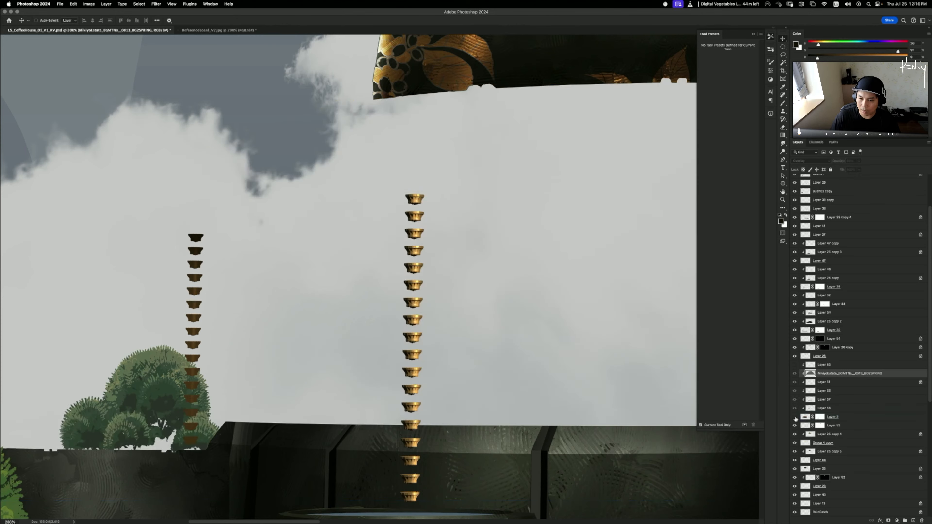
{"action": "left_click", "coordinate": [794, 417]}
{"action": "left_click", "coordinate": [807, 417]}
- Lasso the underside of the roof bracket above the front rain chain, airbrush it with a sampled dark brown, and deselect
{"action": "key", "text": "l"}
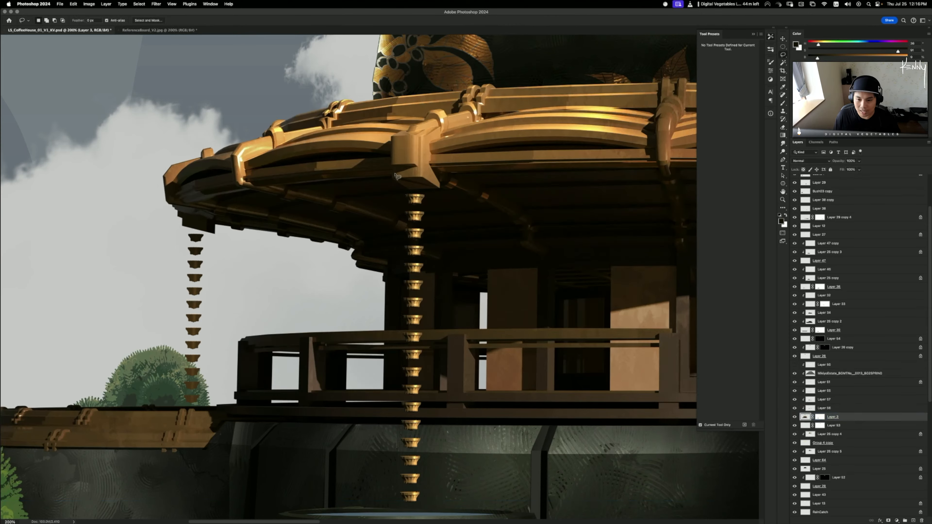
{"action": "mouse_move", "coordinate": [397, 176]}
{"action": "left_mouse_down"}
{"action": "mouse_move", "coordinate": [440, 189]}
{"action": "mouse_move", "coordinate": [409, 194]}
{"action": "mouse_move", "coordinate": [393, 178]}
{"action": "left_mouse_up"}
{"action": "key", "text": "b"}
{"action": "left_click", "coordinate": [411, 188], "text": "alt"}
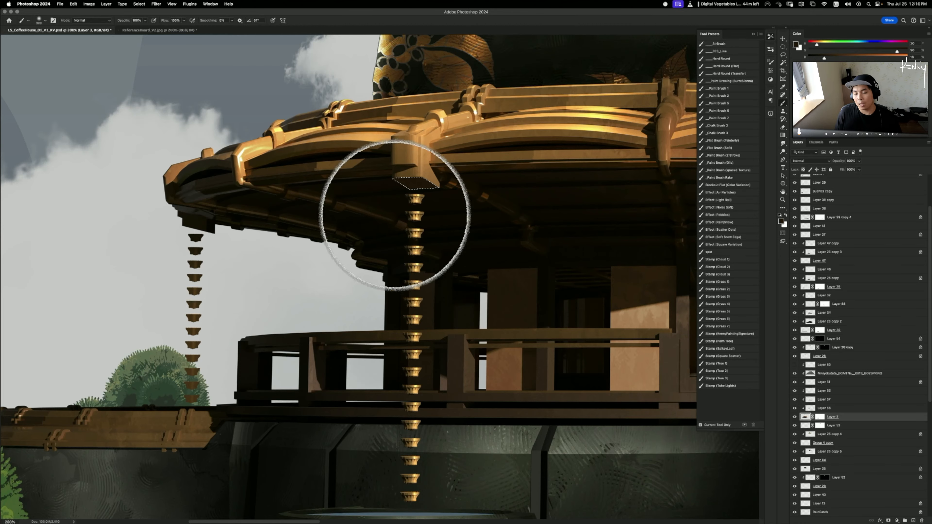
{"action": "key", "text": "super+d"}
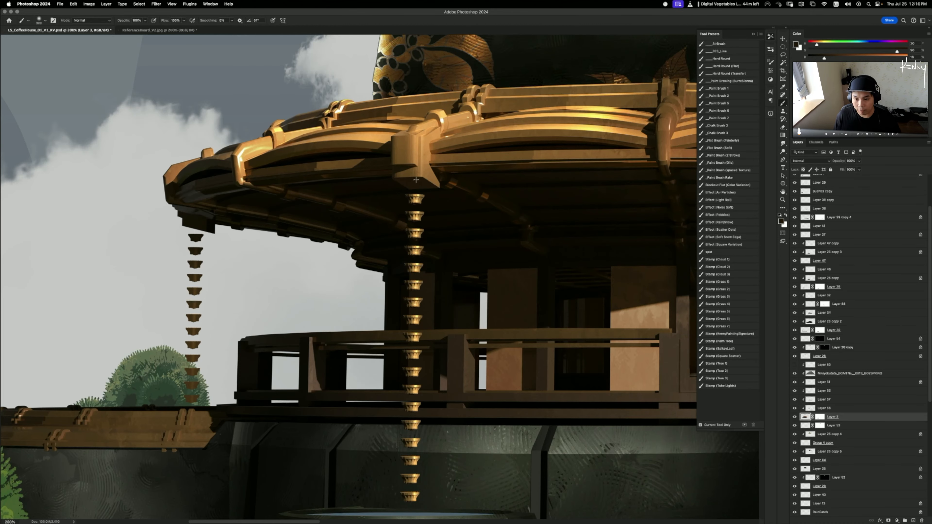
- Paint a small dark elliptical opening on the bracket's underside directly above the front rain chain, using a near-black sampled from the eave
{"action": "key", "text": "m"}
{"action": "left_click_drag", "start_coordinate": [405, 180], "coordinate": [425, 187]}
{"action": "left_click_drag", "start_coordinate": [421, 187], "coordinate": [424, 186]}
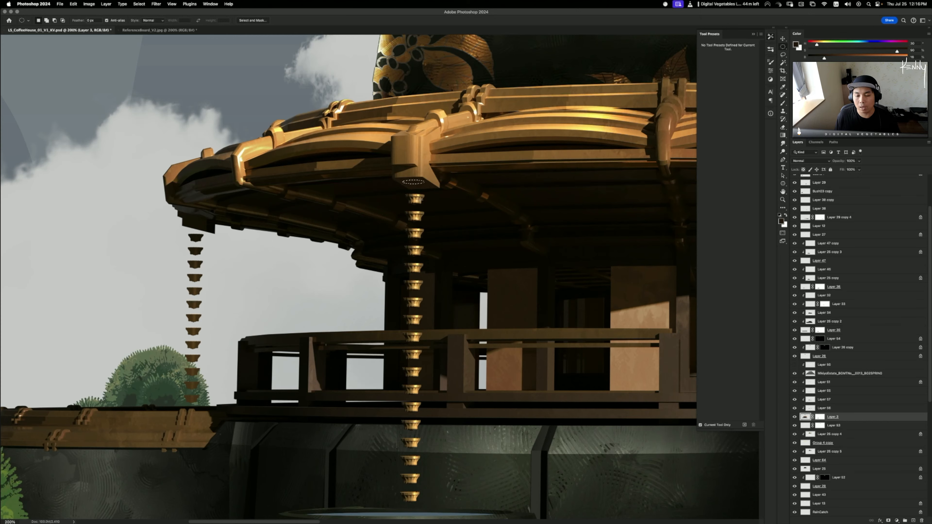
{"action": "key", "text": "b"}
{"action": "left_click", "coordinate": [399, 190], "text": "alt"}
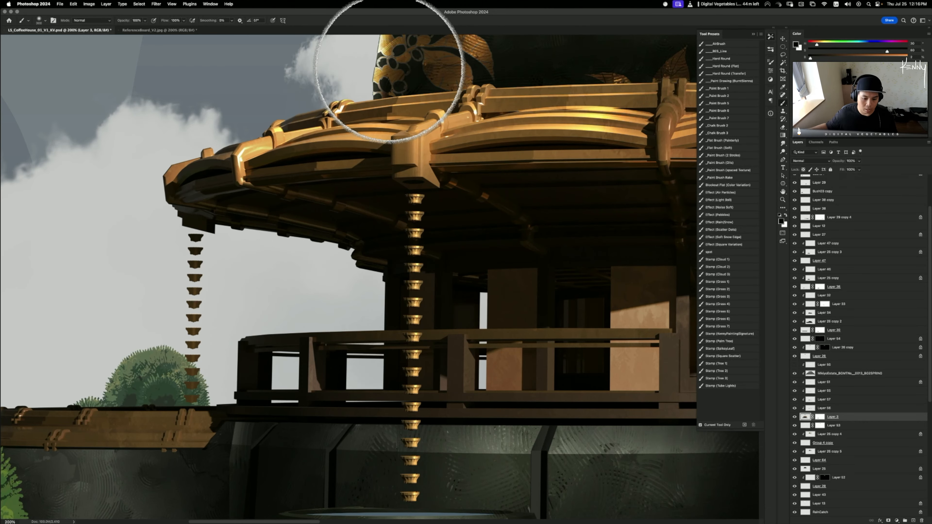
- Review the whole painting at several zoom levels, checking how the rain chains and roof bracket read against the coffee house
{"action": "key", "text": "super+0"}
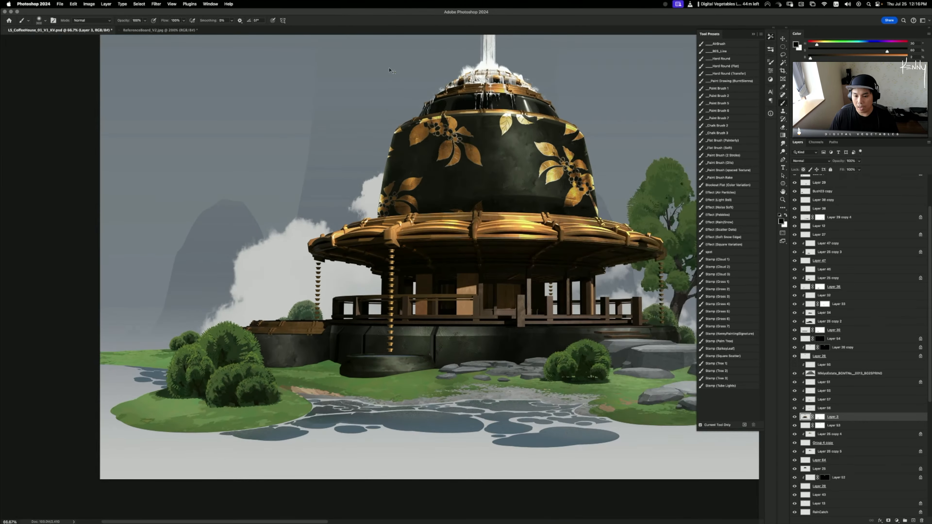
{"action": "key", "text": "super+1"}
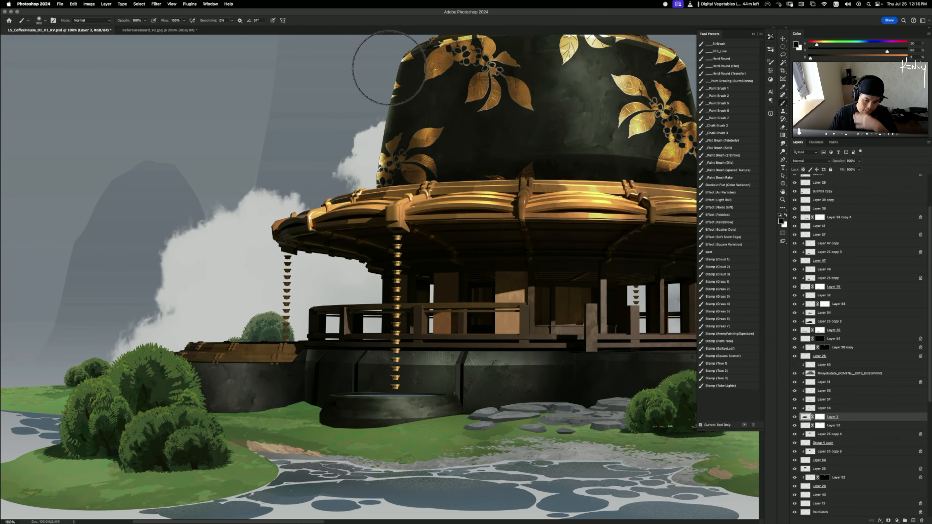
{"action": "key", "text": "super+0"}
{"action": "key", "text": "super+equal"}
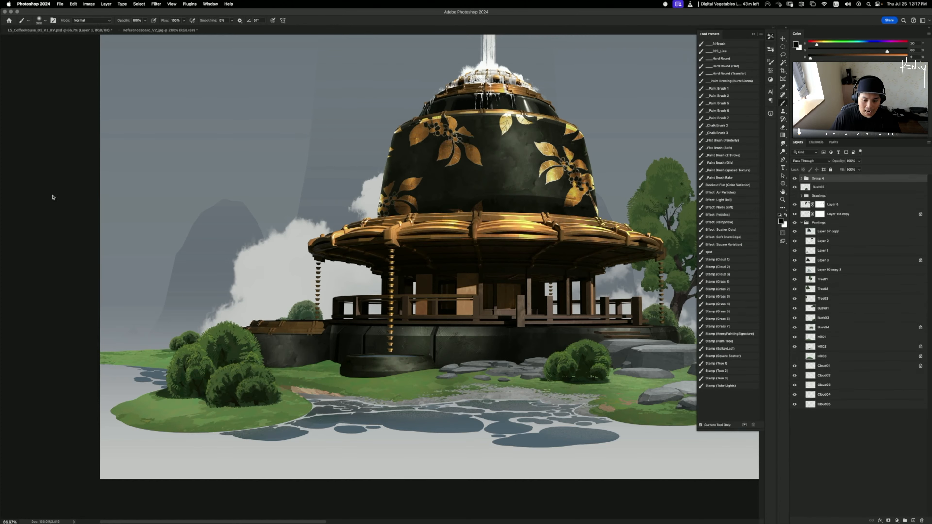
{"action": "key", "text": "super+minus"}
{"action": "key", "text": "super+minus"}
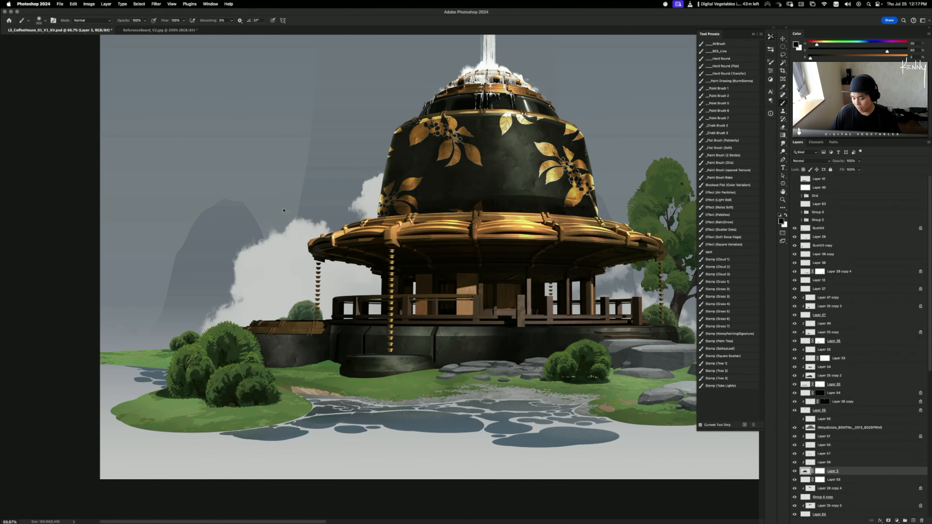
{"action": "key", "text": "super+minus"}
{"action": "key", "text": "super+minus"}
{"action": "key", "text": "super+equal"}
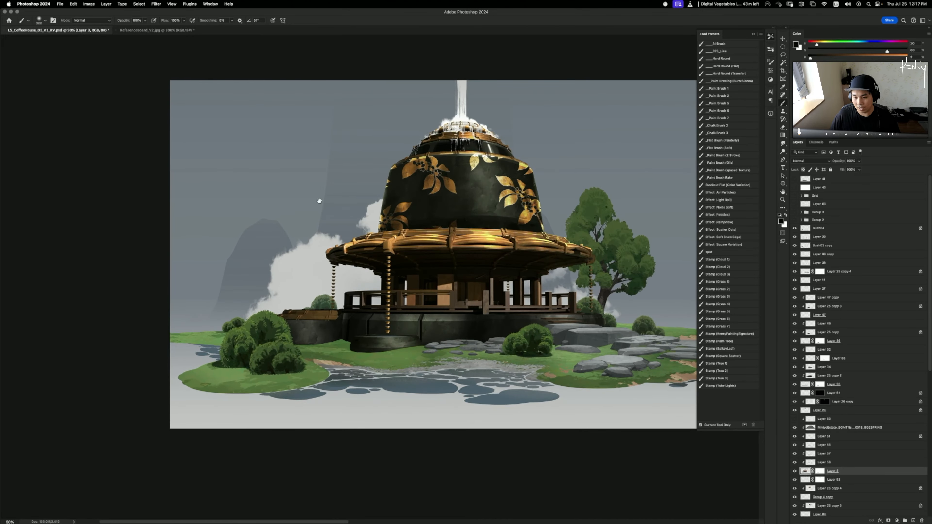
{"action": "left_click_drag", "start_coordinate": [320, 201], "coordinate": [226, 205]}
- Pick out the clipped Overlay photo-texture layer above the railing layers and hide it
{"action": "key", "text": "v"}
{"action": "left_click_drag", "start_coordinate": [374, 269], "coordinate": [396, 302]}
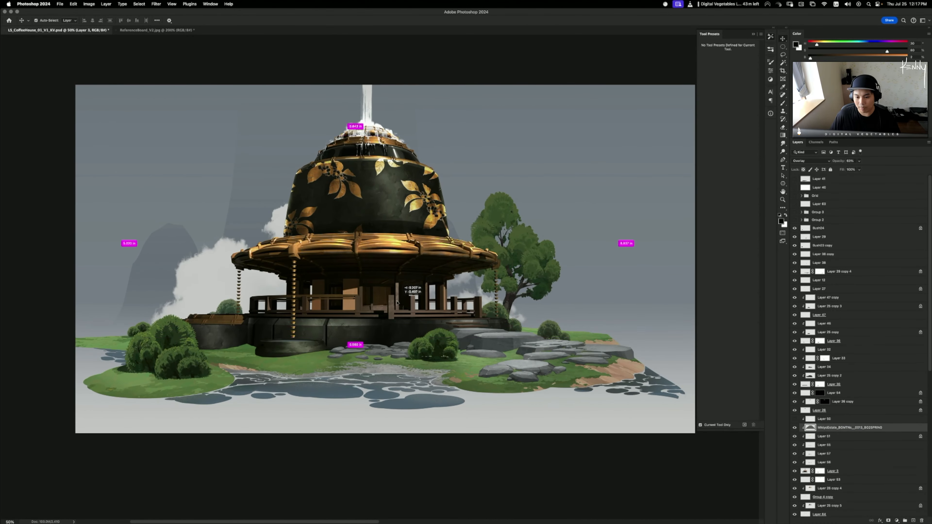
{"action": "left_click", "coordinate": [799, 436]}
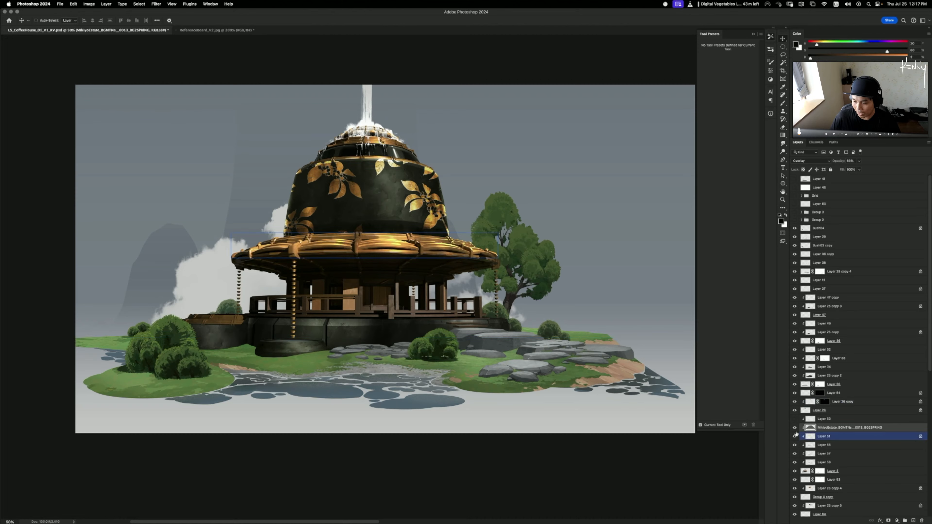
{"action": "left_click", "coordinate": [794, 428]}
{"action": "left_click", "coordinate": [795, 428]}
{"action": "left_click", "coordinate": [795, 428]}
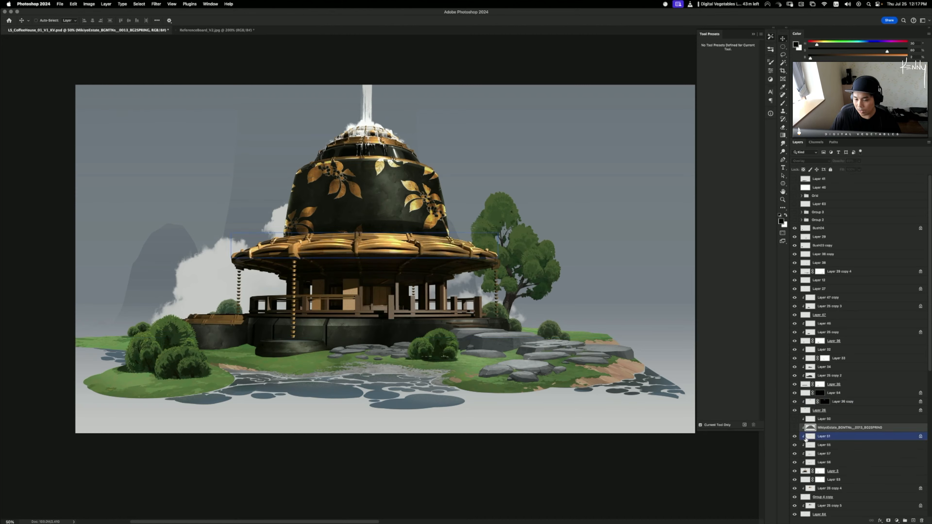
- Load the railing posts' outline as a selection, make Layer 55 active, lock its transparent pixels, and ready the textured Brush
{"action": "left_click", "coordinate": [810, 444]}
{"action": "left_click", "coordinate": [810, 446], "text": "super"}
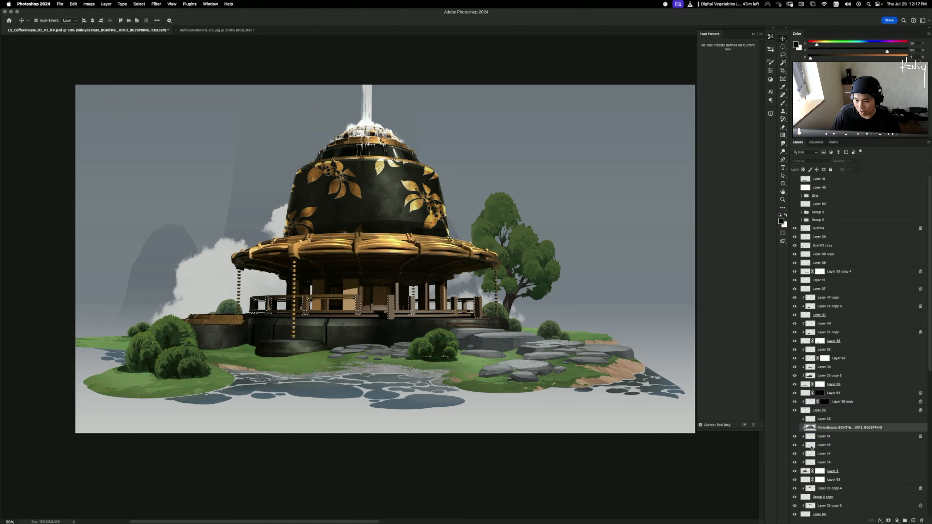
{"action": "left_click", "coordinate": [810, 446]}
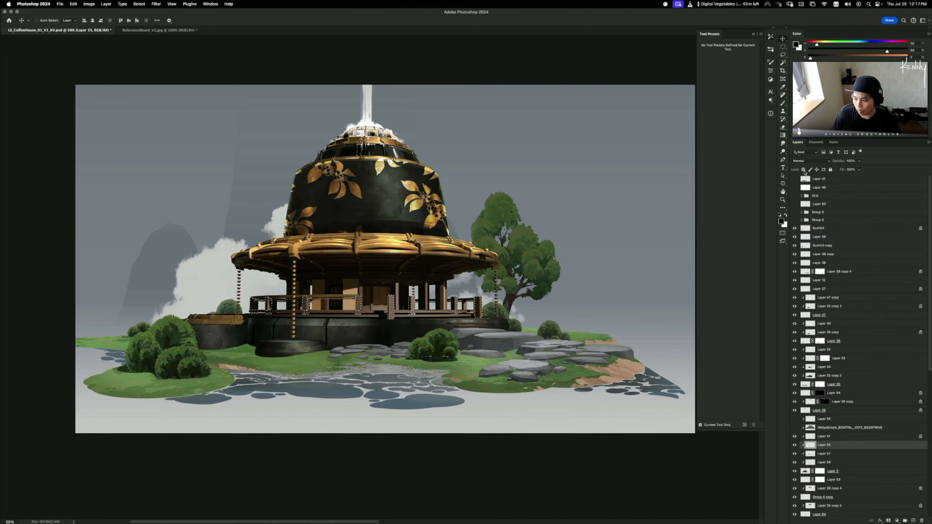
{"action": "key", "text": "super+equal"}
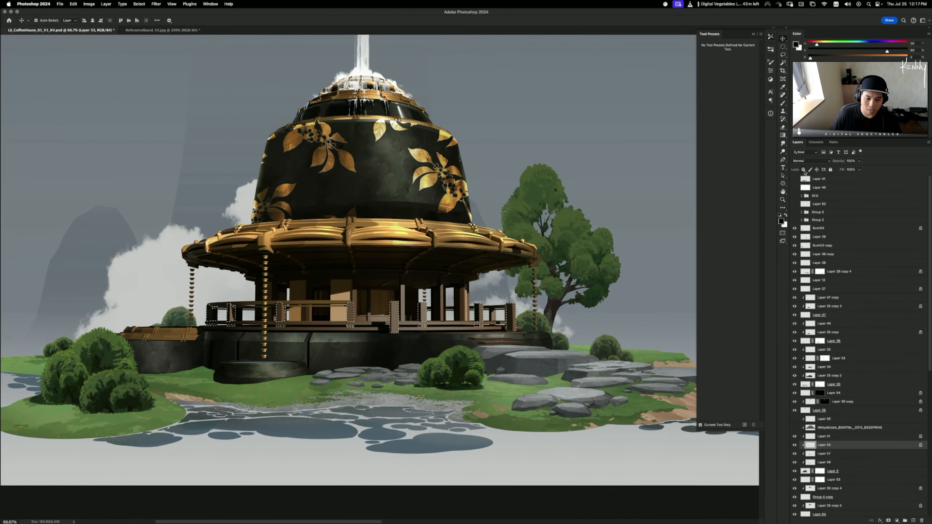
{"action": "key", "text": "b"}
{"action": "left_click", "coordinate": [770, 61]}
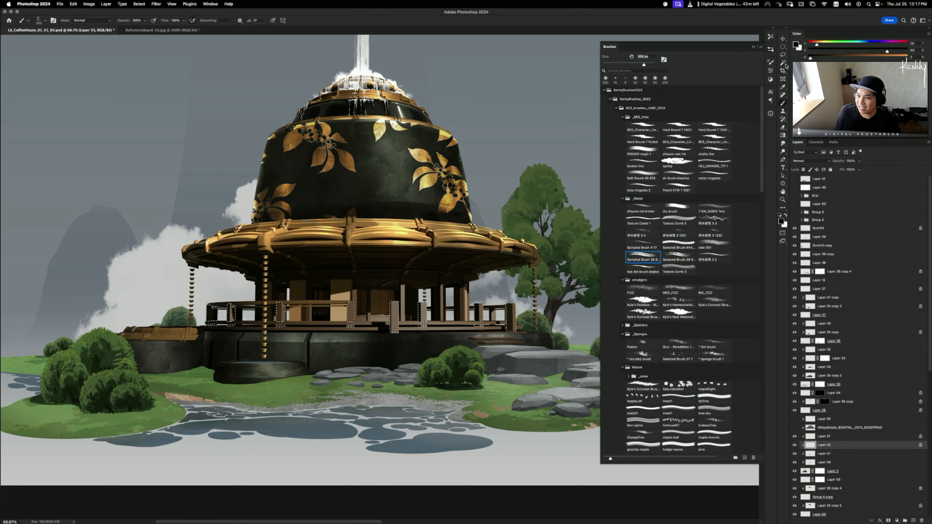
{"action": "left_click", "coordinate": [770, 62]}
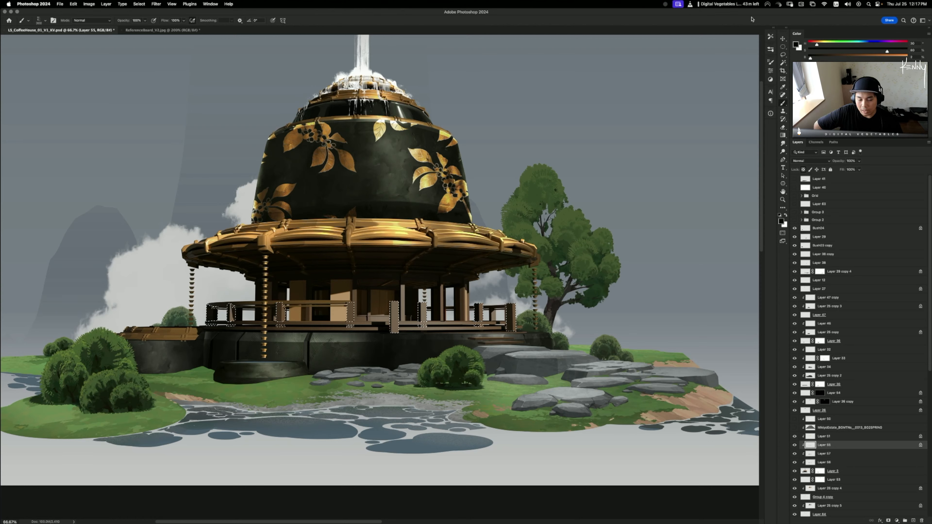
- Paint dark vertical wood-grain streaks down the railing post beside the front rain chain, using a smaller brush and browns sampled nearby
{"action": "key", "text": "super+plus"}
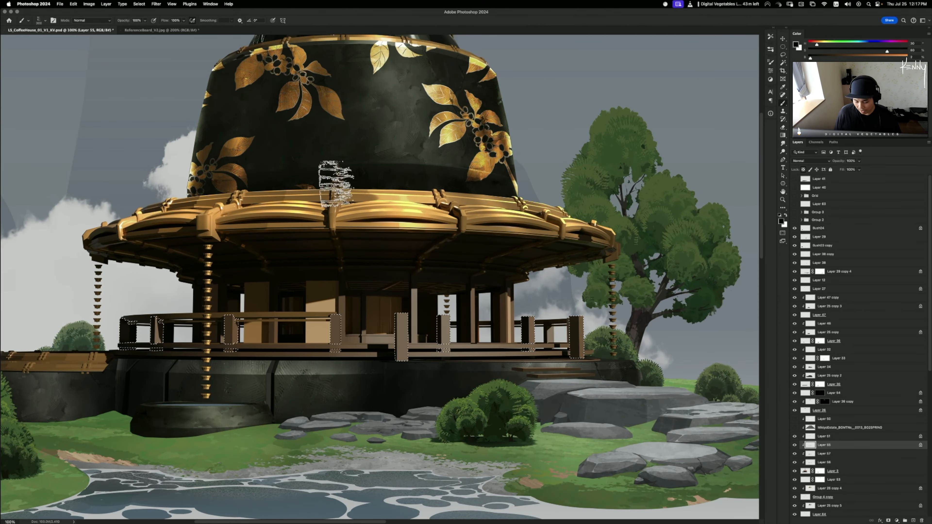
{"action": "key", "text": "bracketleft"}
{"action": "key", "text": "bracketleft"}
{"action": "key", "text": "bracketleft"}
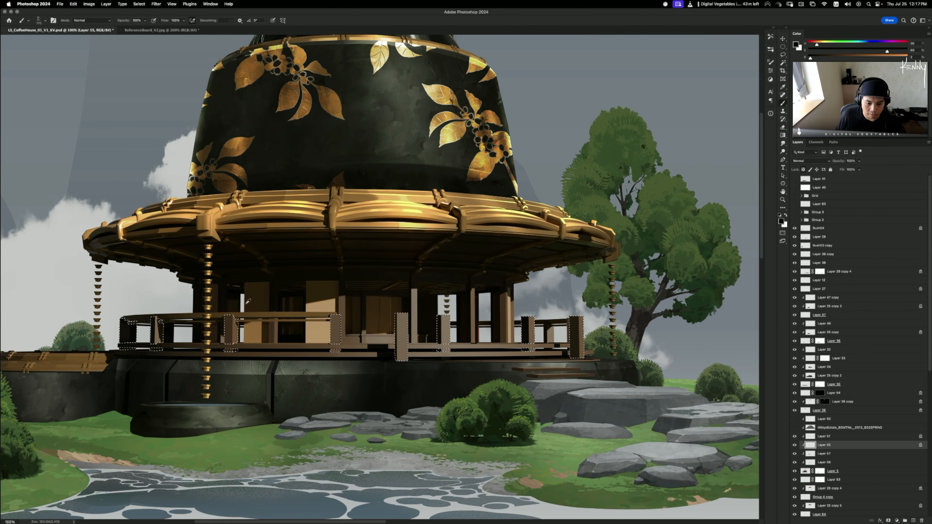
{"action": "left_click", "coordinate": [219, 320], "text": "alt"}
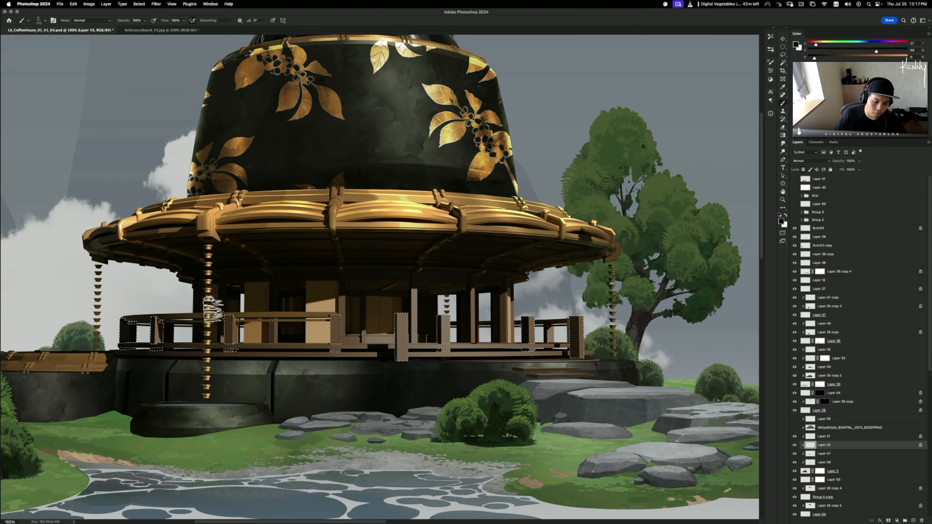
{"action": "key", "text": "super+plus"}
{"action": "left_click_drag", "start_coordinate": [306, 267], "coordinate": [422, 239]}
{"action": "left_click", "coordinate": [332, 299], "text": "alt"}
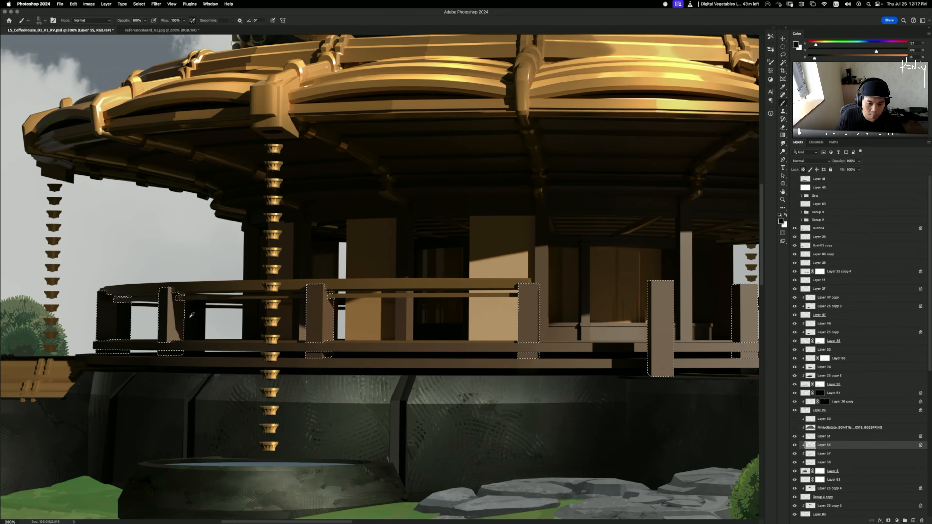
{"action": "mouse_move", "coordinate": [332, 300]}
{"action": "left_mouse_down"}
{"action": "mouse_move", "coordinate": [320, 246]}
{"action": "mouse_move", "coordinate": [313, 362]}
{"action": "mouse_move", "coordinate": [307, 327]}
{"action": "left_mouse_up"}
{"action": "mouse_move", "coordinate": [295, 392]}
{"action": "left_mouse_down"}
{"action": "mouse_move", "coordinate": [290, 350]}
{"action": "mouse_move", "coordinate": [306, 351]}
{"action": "mouse_move", "coordinate": [302, 330]}
{"action": "mouse_move", "coordinate": [311, 353]}
{"action": "left_mouse_up"}
{"action": "key", "text": "bracketleft"}
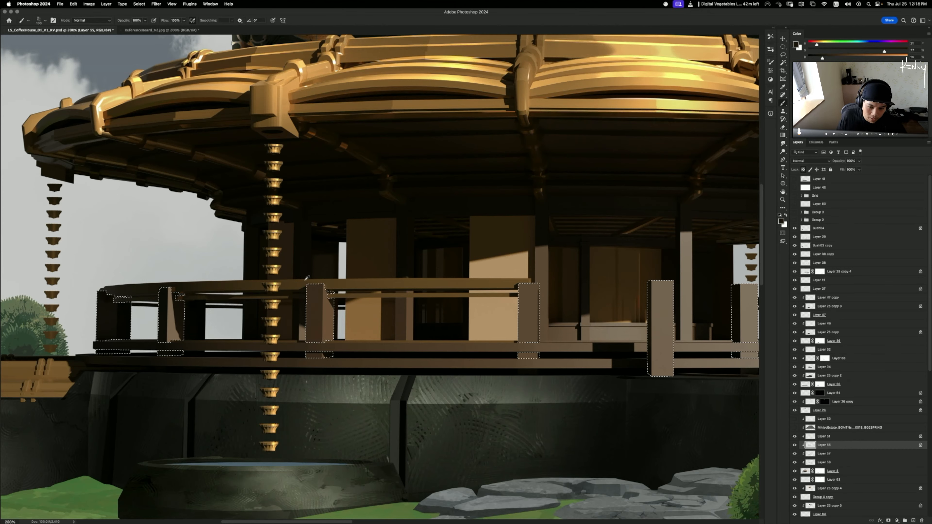
{"action": "left_click", "coordinate": [297, 291], "text": "alt"}
{"action": "left_click_drag", "start_coordinate": [312, 260], "coordinate": [309, 341]}
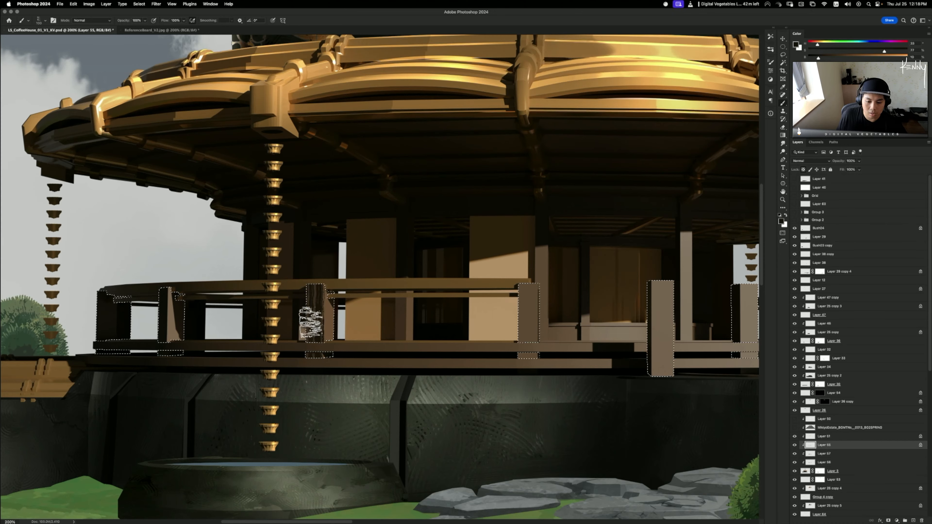
- Blend the grain on that post's front face with sampled mid-brown strokes, using a slightly smaller brush
{"action": "left_click", "coordinate": [330, 340], "text": "alt"}
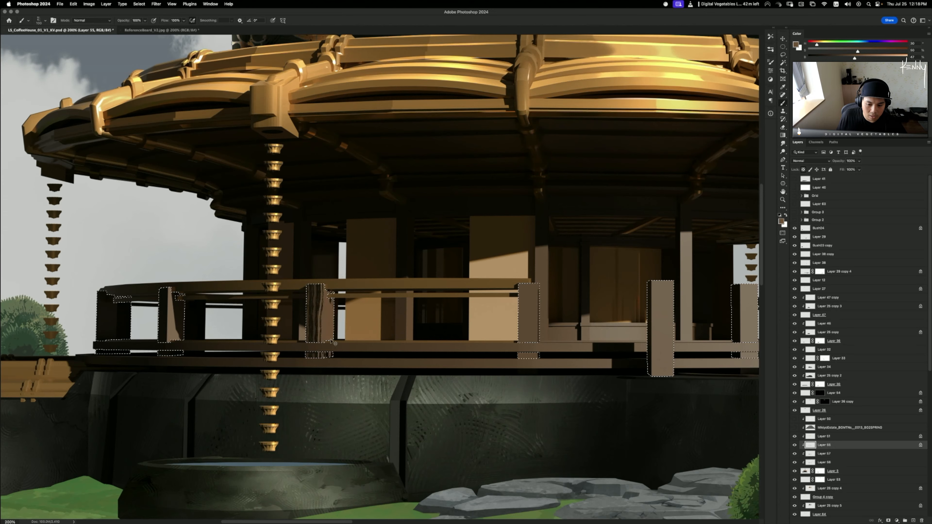
{"action": "left_click", "coordinate": [314, 313], "text": "alt"}
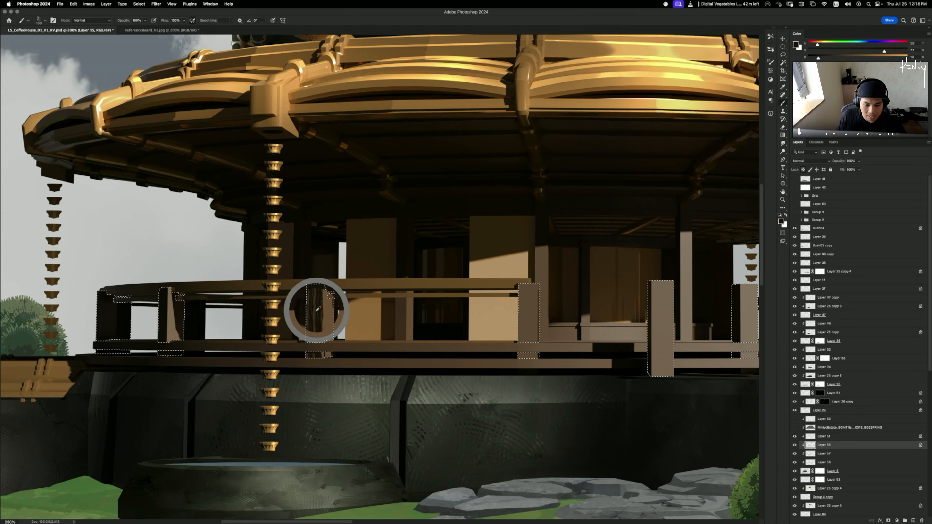
{"action": "key", "text": "bracketleft"}
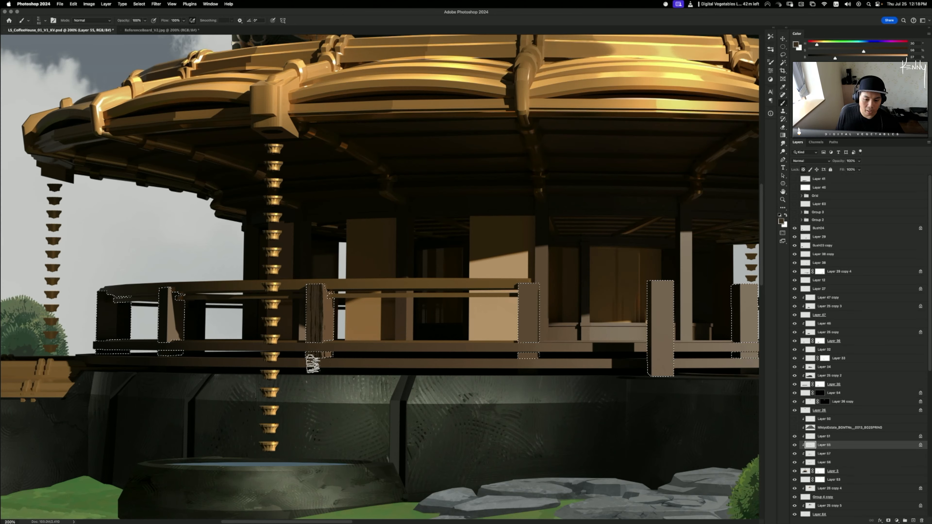
{"action": "left_click_drag", "start_coordinate": [315, 353], "coordinate": [318, 279]}
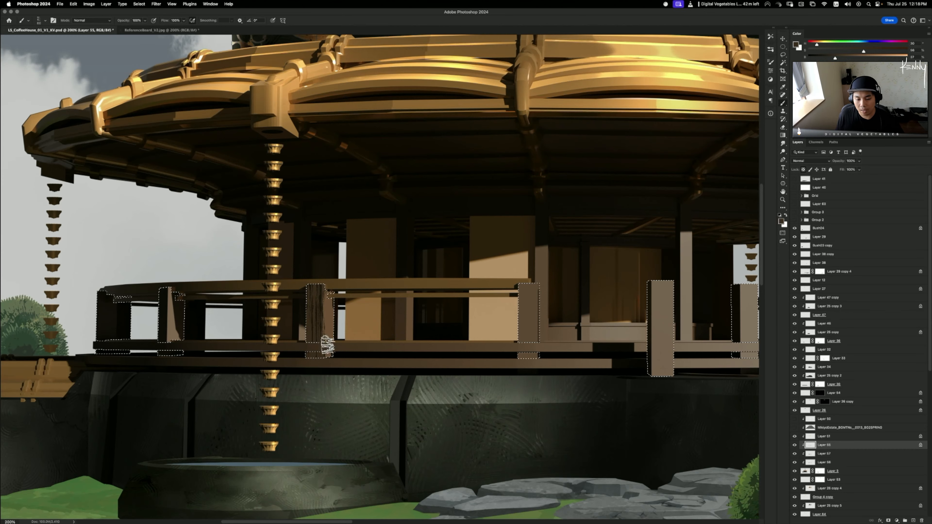
- Brush lighter sampled-brown wood grain down the sunlit side face of the same railing post
{"action": "left_click", "coordinate": [332, 279], "text": "alt"}
{"action": "left_click", "coordinate": [331, 312], "text": "alt"}
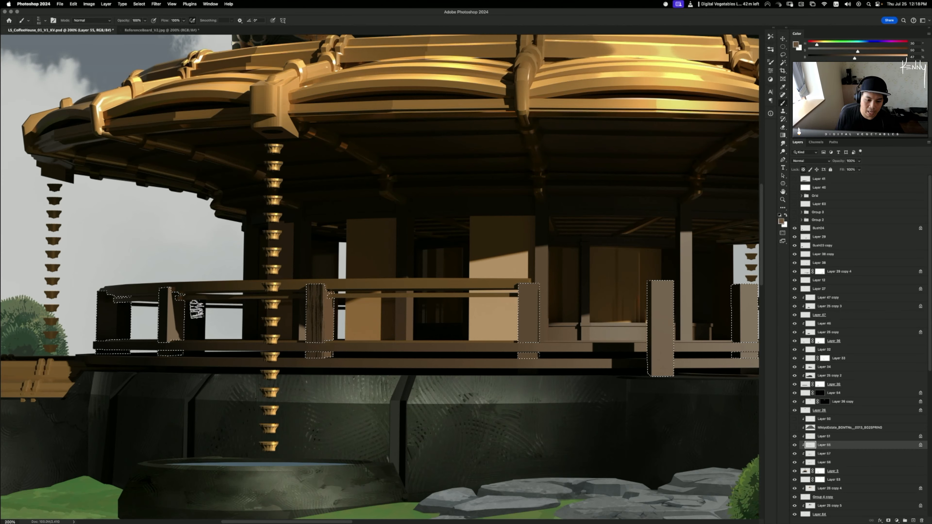
{"action": "left_click", "coordinate": [180, 312], "text": "alt"}
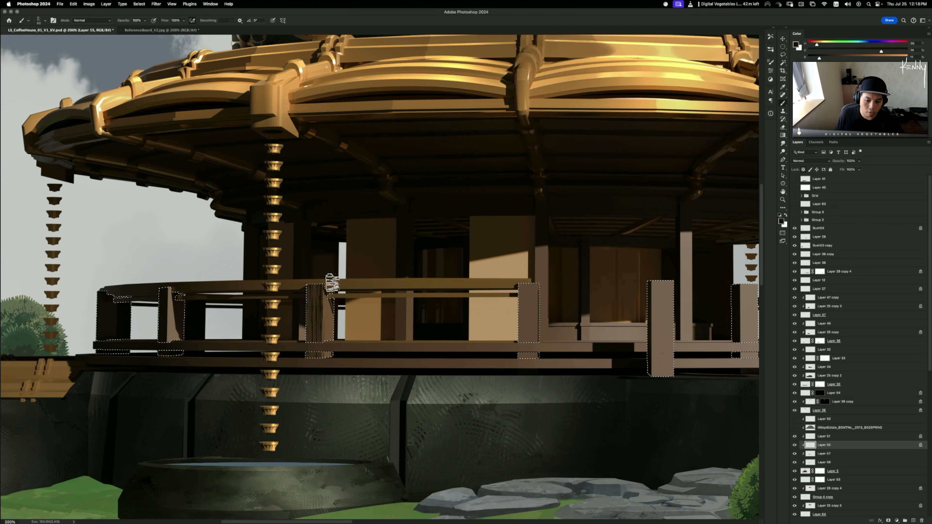
{"action": "left_click_drag", "start_coordinate": [340, 273], "coordinate": [333, 265]}
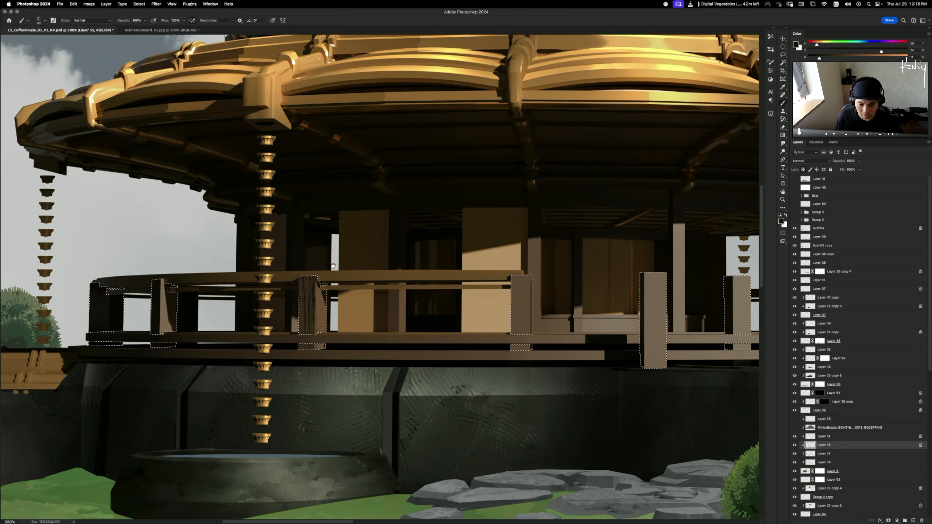
{"action": "left_click", "coordinate": [321, 306], "text": "alt"}
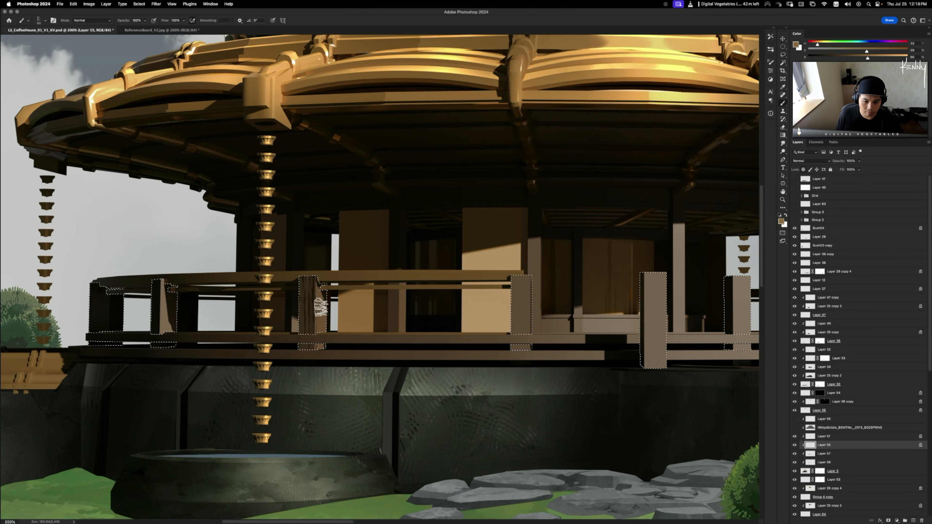
{"action": "left_click", "coordinate": [320, 284], "text": "alt"}
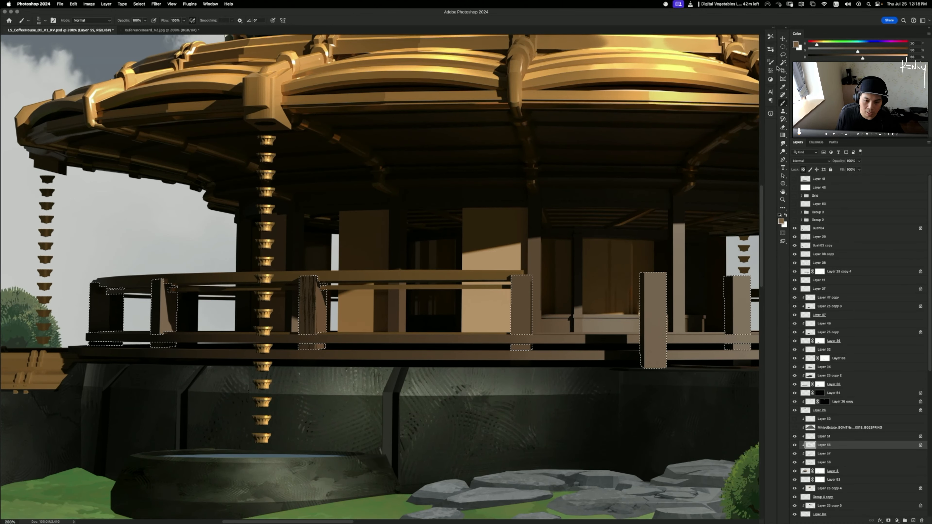
{"action": "left_click_drag", "start_coordinate": [320, 284], "coordinate": [321, 365]}
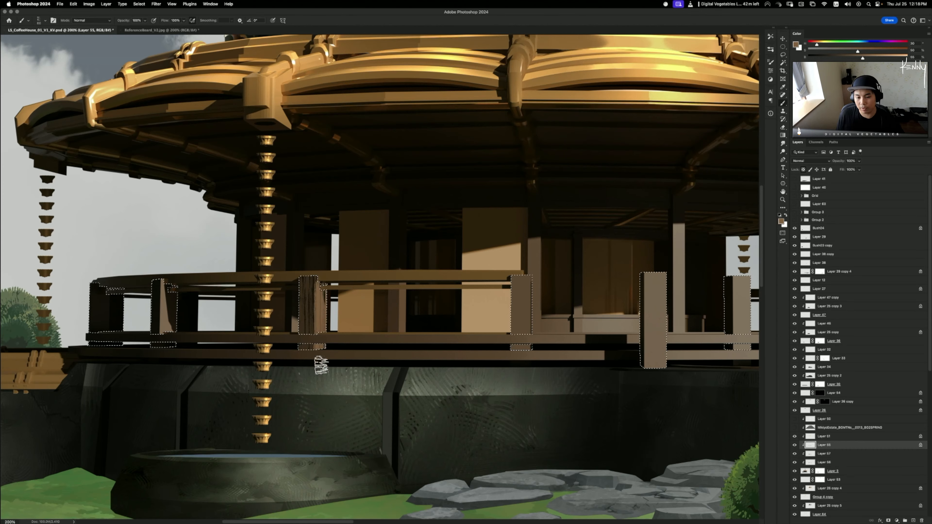
- Refine the dark grain and top edge of the post's shaded front face, alternating near-black and mid-brown sampled from the post
{"action": "left_click", "coordinate": [311, 298], "text": "alt"}
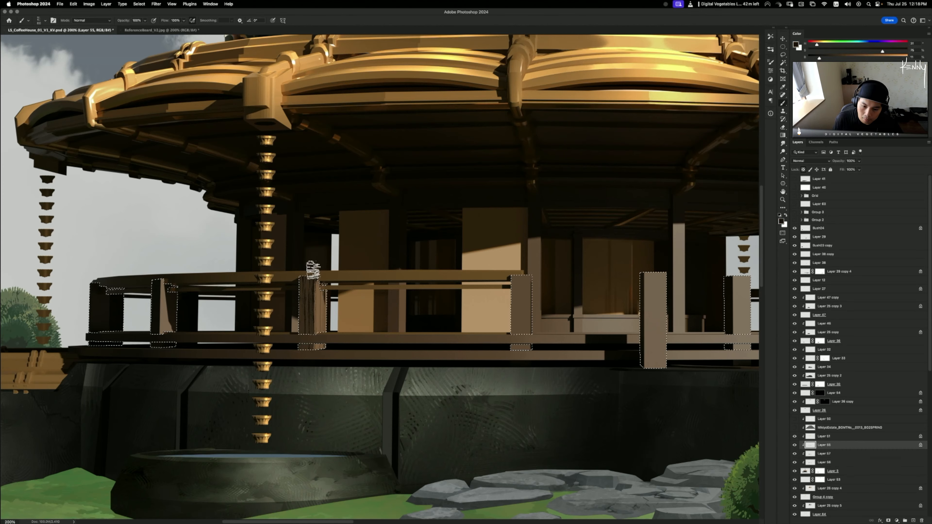
{"action": "left_click", "coordinate": [309, 281], "text": "alt"}
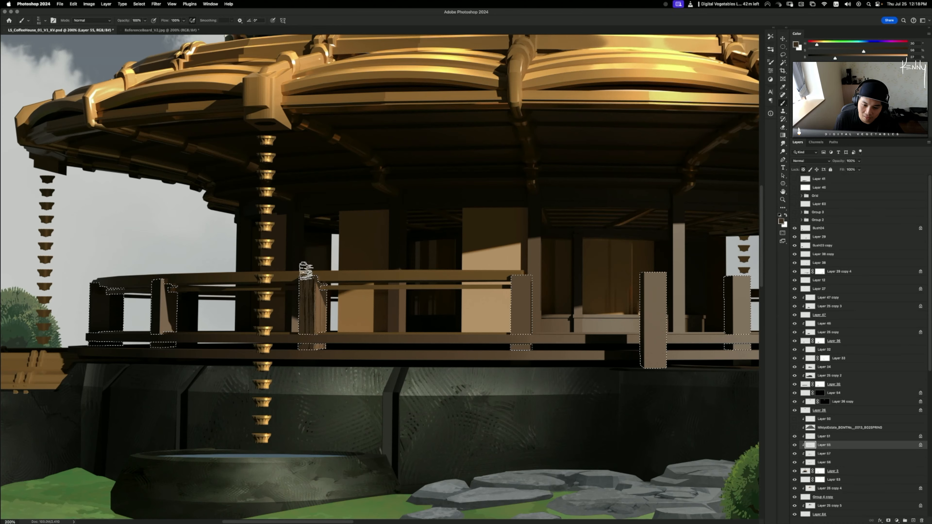
{"action": "left_click", "coordinate": [315, 284], "text": "alt"}
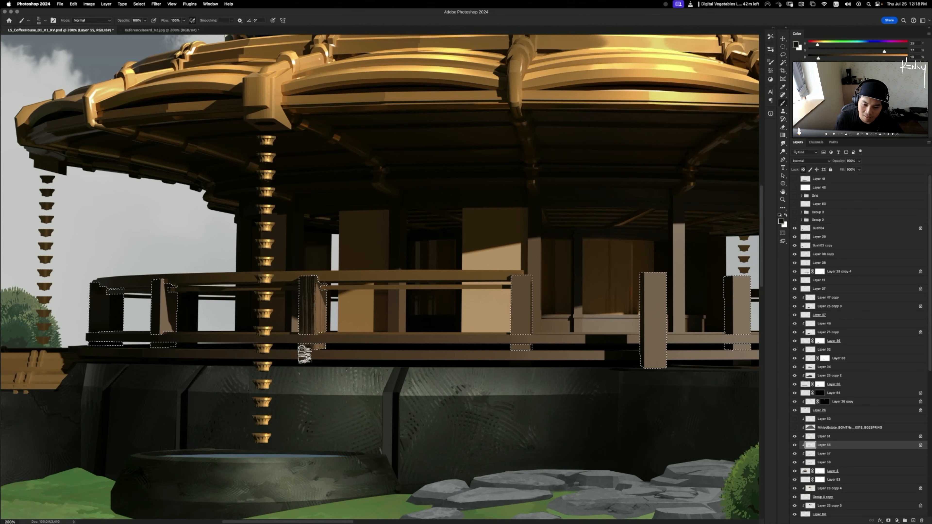
{"action": "left_click", "coordinate": [309, 325], "text": "alt"}
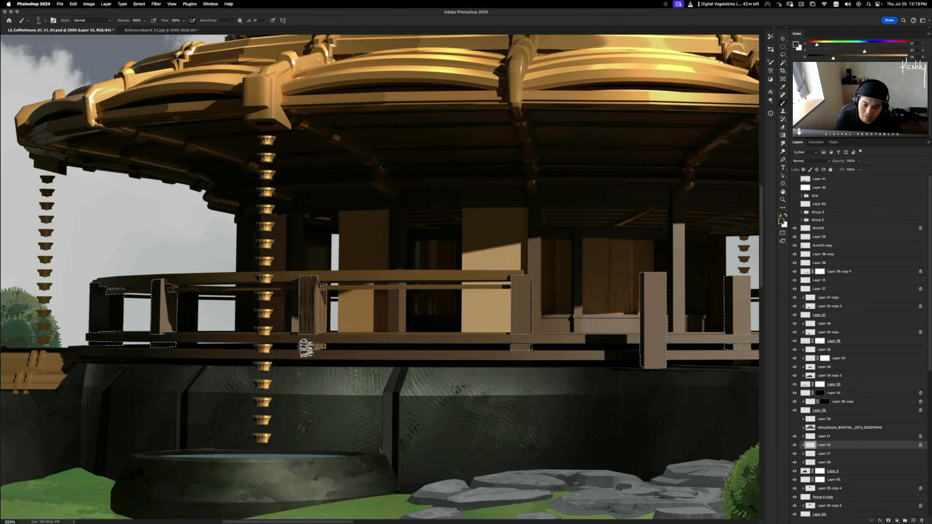
- Paint matching vertical wood grain on the post at the end of the upper handrail, using browns sampled from the textured post
{"action": "scroll", "coordinate": [279, 422], "scroll_direction": "right", "scroll_amount": 2}
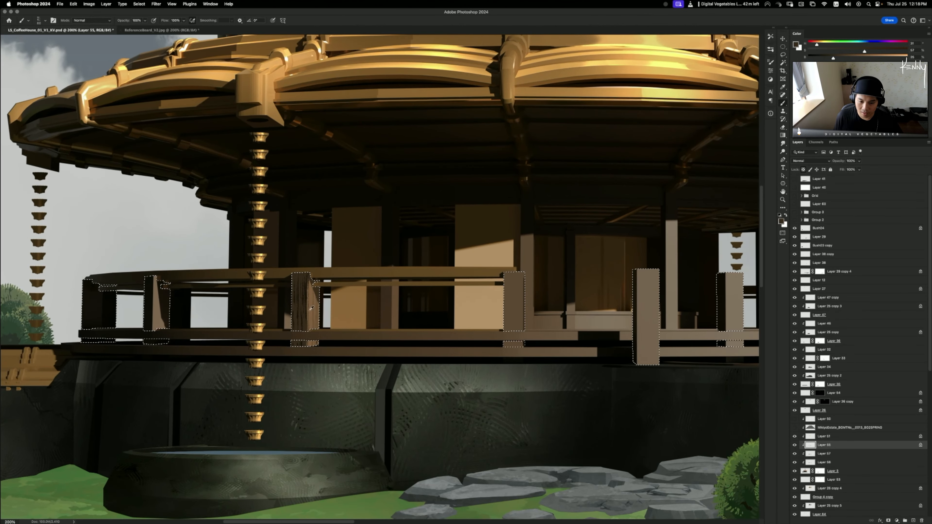
{"action": "left_click", "coordinate": [298, 322], "text": "alt"}
{"action": "left_click", "coordinate": [314, 307], "text": "alt"}
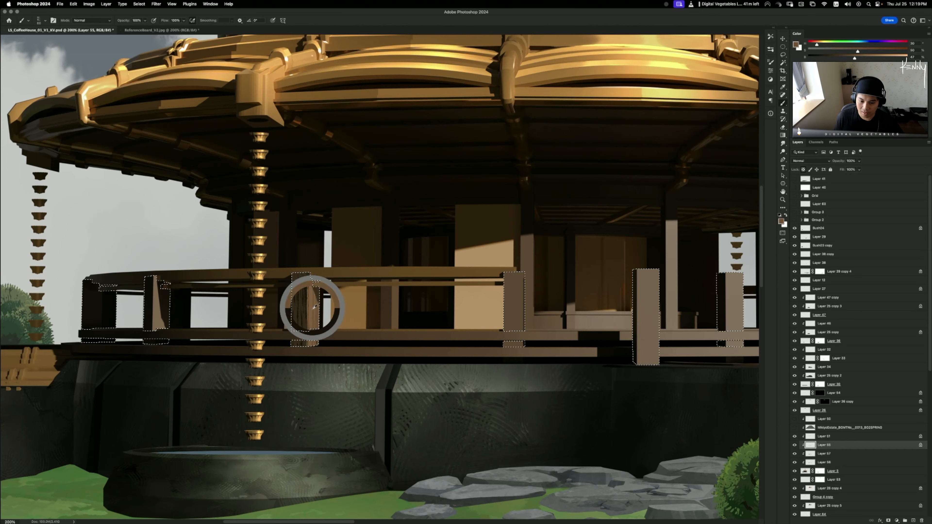
{"action": "left_click_drag", "start_coordinate": [519, 277], "coordinate": [513, 352]}
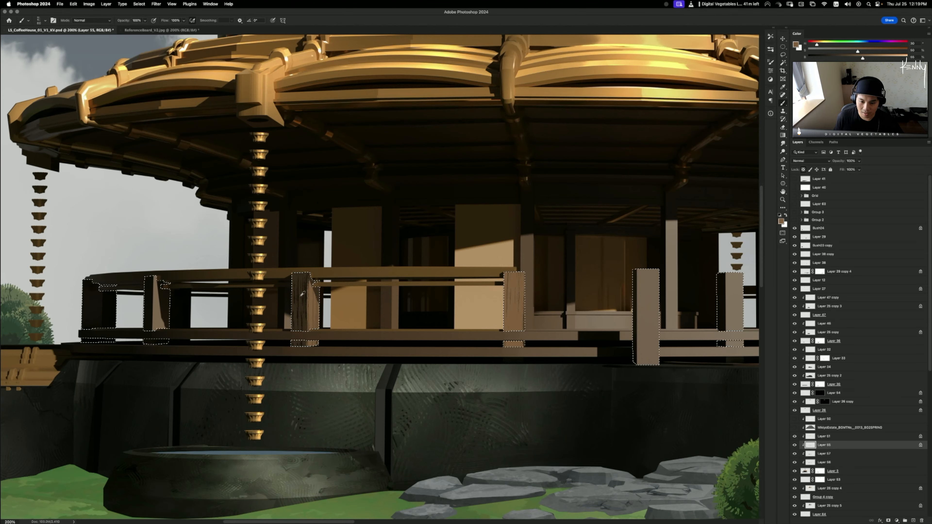
- Darken the bases of the textured posts with sampled dark browns, and clear the selection
{"action": "left_click", "coordinate": [302, 288], "text": "alt"}
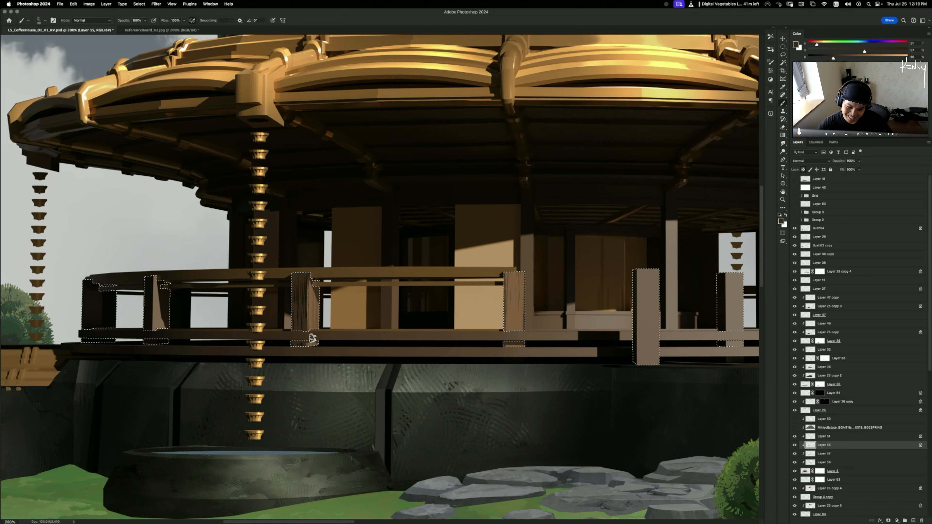
{"action": "left_click_drag", "start_coordinate": [176, 338], "coordinate": [153, 302], "text": "alt"}
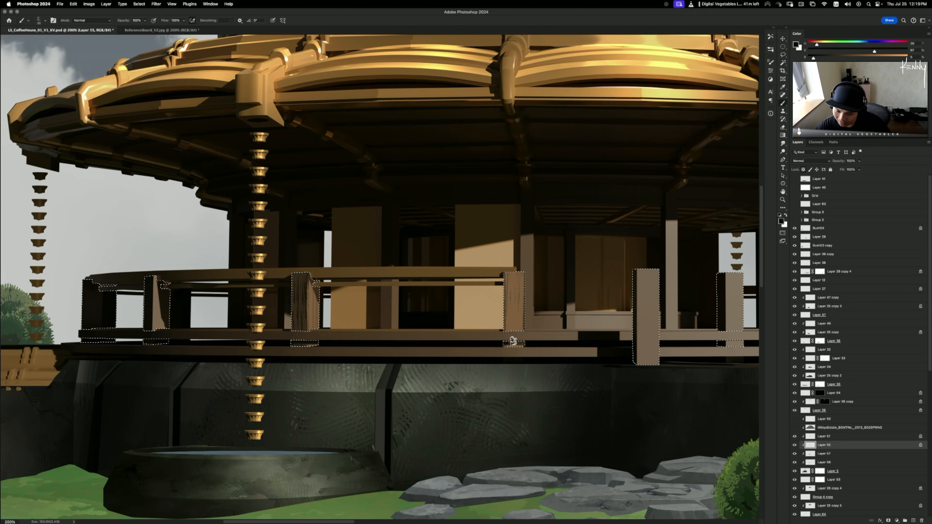
{"action": "key", "text": "super+d"}
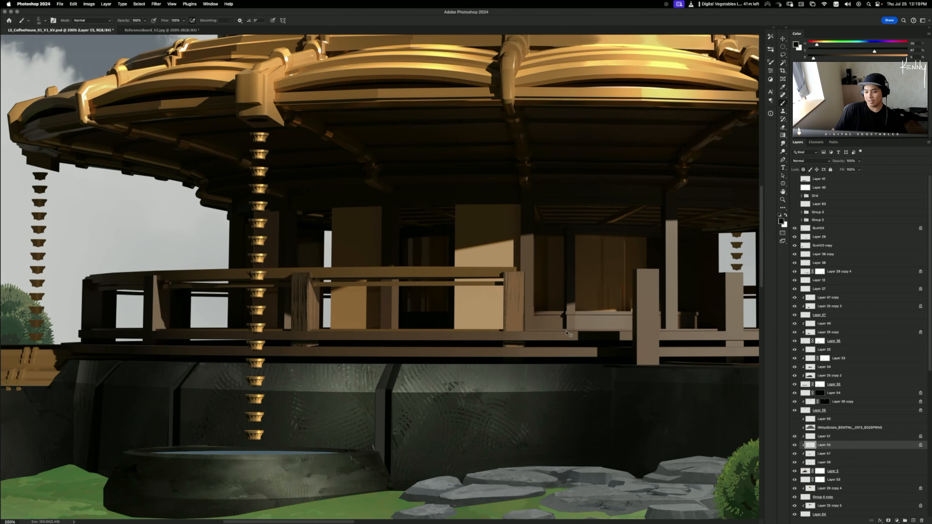
- Cover the tall grey-brown post at the railing opening with warmer brown sampled from the textured post, using a larger brush
{"action": "left_click_drag", "start_coordinate": [568, 334], "coordinate": [234, 352]}
{"action": "key", "text": "v"}
{"action": "left_click", "coordinate": [510, 312], "text": "ctrl"}
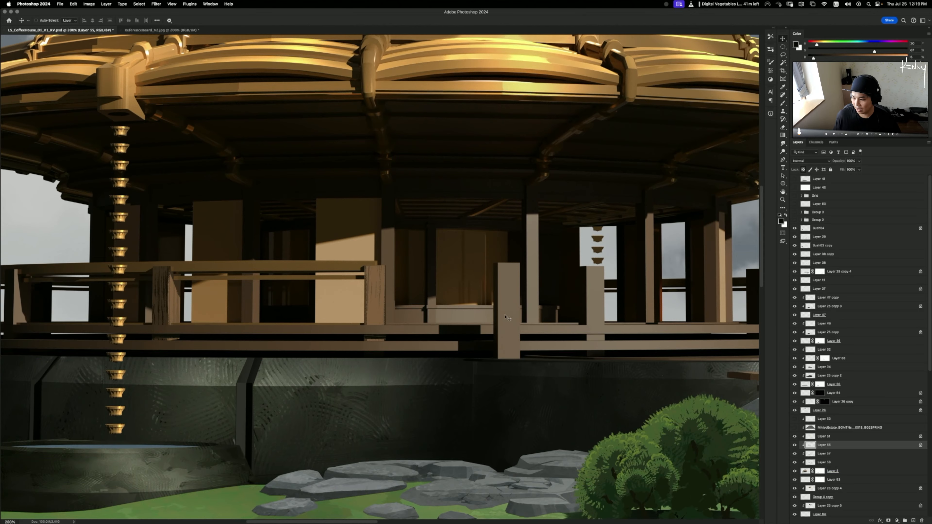
{"action": "key", "text": "b"}
{"action": "left_click", "coordinate": [378, 322], "text": "alt"}
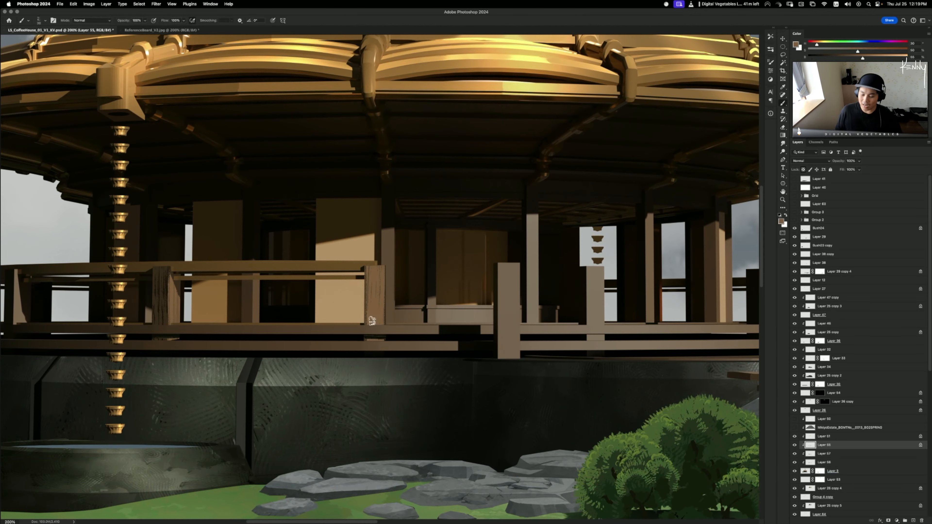
{"action": "key", "text": "bracketright"}
{"action": "key", "text": "bracketright"}
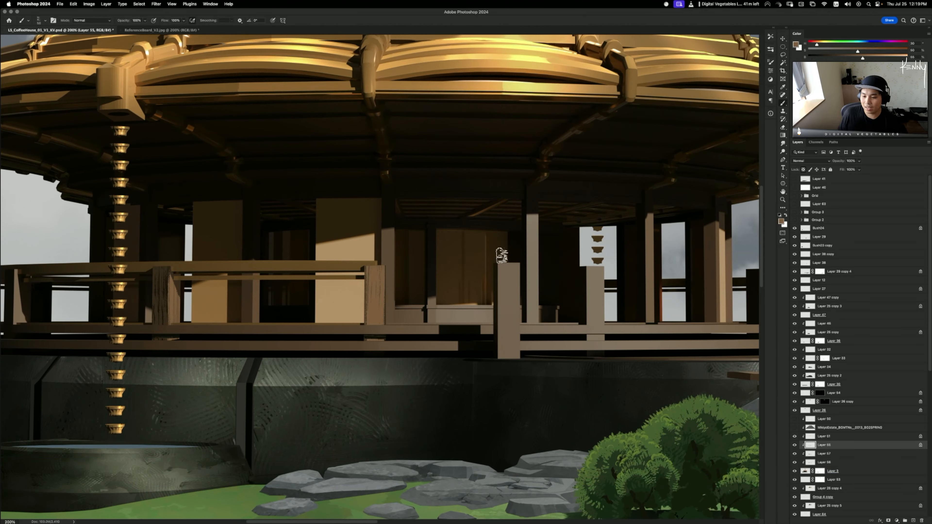
{"action": "left_click_drag", "start_coordinate": [503, 256], "coordinate": [503, 355]}
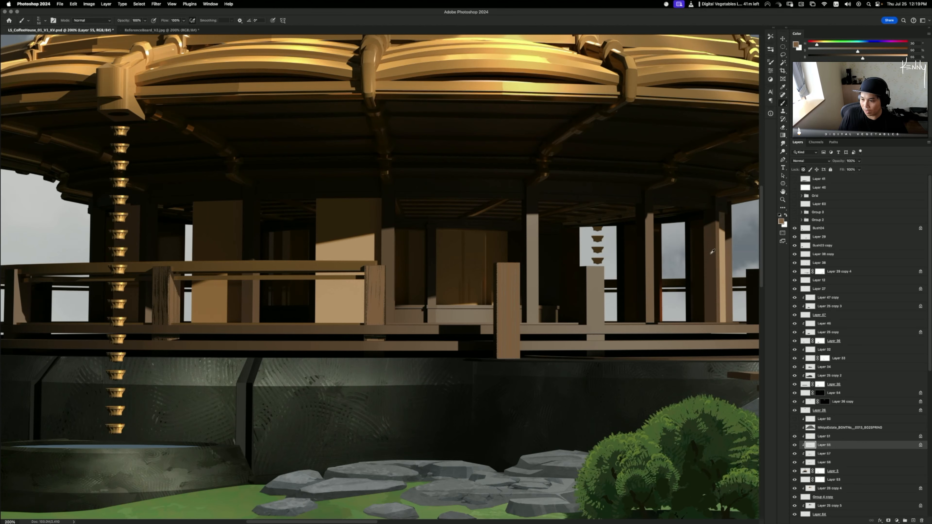
- Paint wood grain on the central foreground railing post and shade its narrow side edge within a lasso selection, using browns sampled from nearby wood
{"action": "left_click", "coordinate": [715, 237], "text": "alt"}
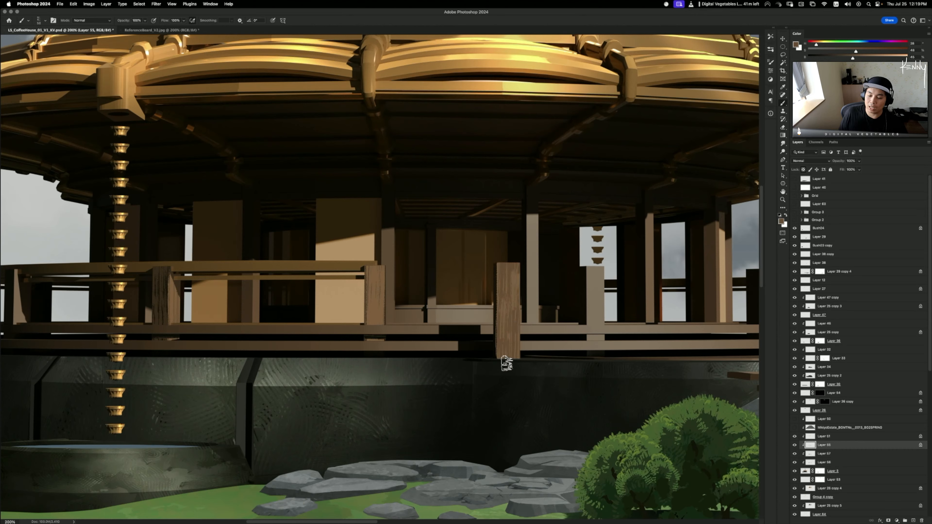
{"action": "left_click", "coordinate": [516, 277], "text": "alt"}
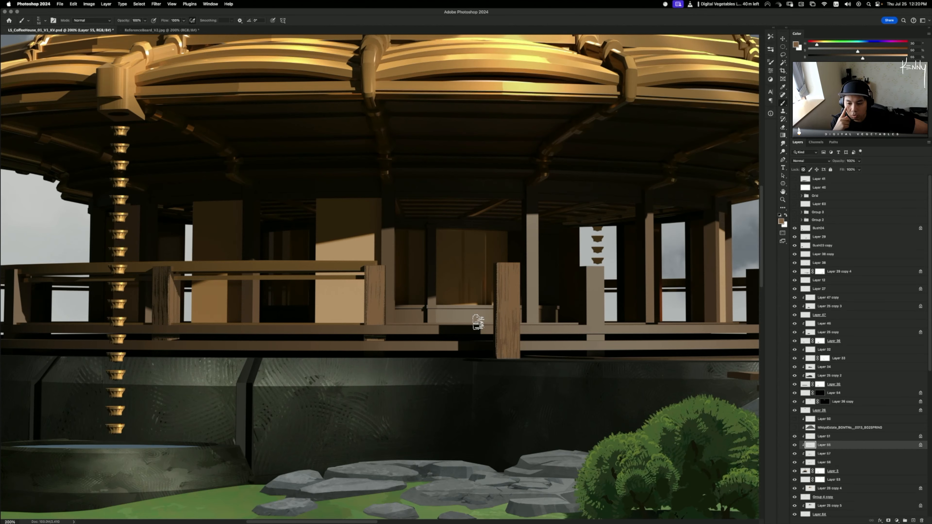
{"action": "key", "text": "l"}
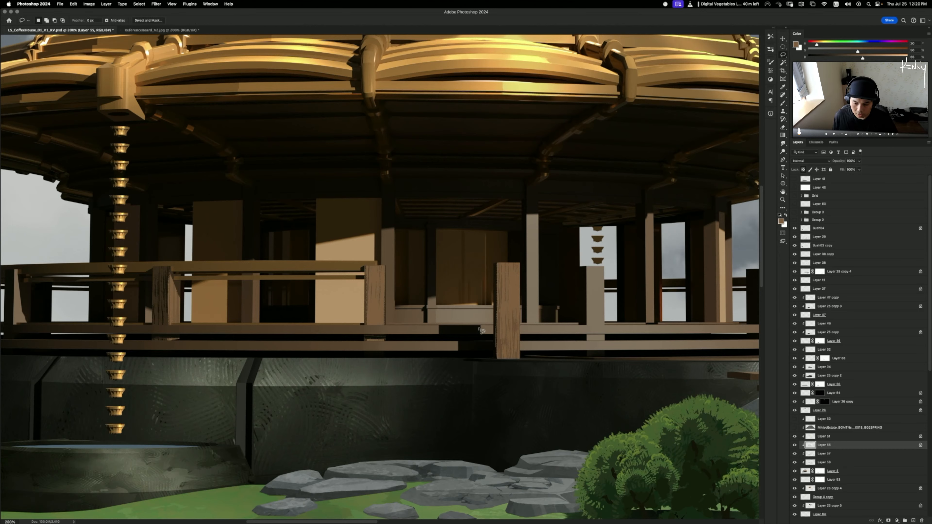
{"action": "mouse_move", "coordinate": [497, 364]}
{"action": "left_mouse_down"}
{"action": "mouse_move", "coordinate": [497, 259]}
{"action": "mouse_move", "coordinate": [498, 378]}
{"action": "mouse_move", "coordinate": [498, 365]}
{"action": "left_mouse_up"}
{"action": "key", "text": "b"}
{"action": "left_click", "coordinate": [387, 318], "text": "alt"}
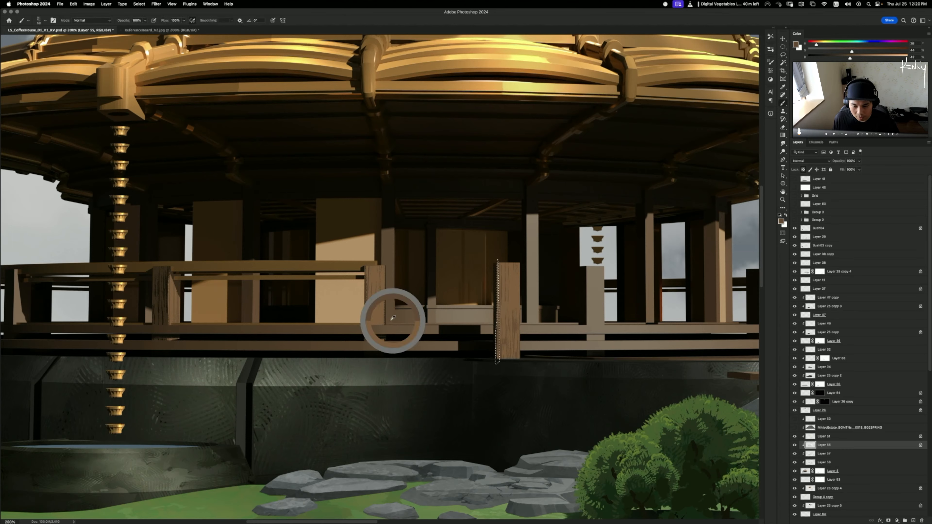
{"action": "mouse_move", "coordinate": [494, 279]}
{"action": "left_mouse_down"}
{"action": "mouse_move", "coordinate": [503, 378]}
{"action": "mouse_move", "coordinate": [503, 272]}
{"action": "left_mouse_up"}
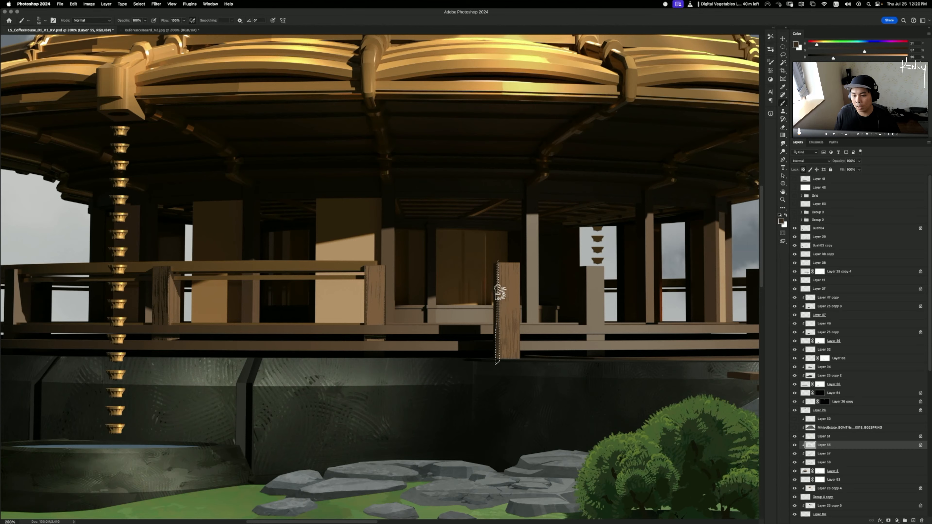
{"action": "key", "text": "cmd+d"}
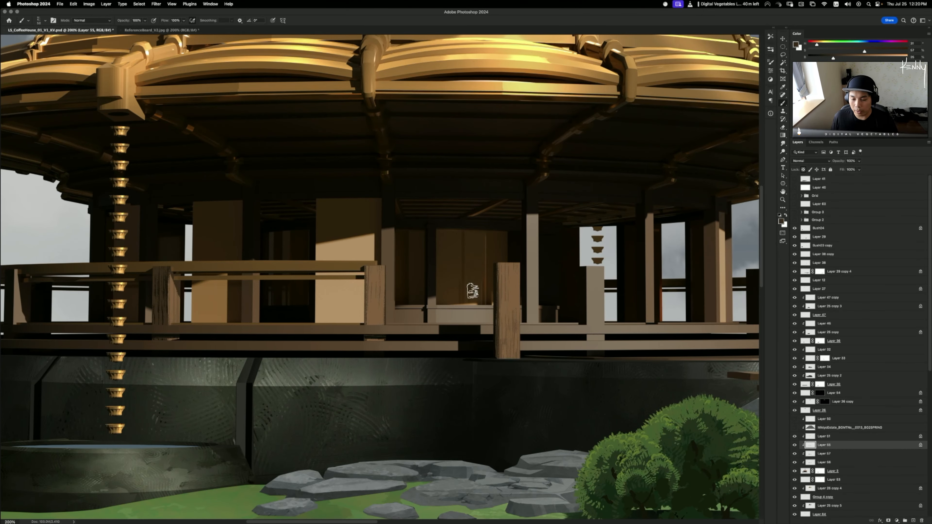
- Repaint the gray railing post behind the central one with the central post's brown and darken its shadowed side with the sampled dark brown
{"action": "scroll", "coordinate": [473, 291], "scroll_direction": "down", "scroll_amount": 2}
{"action": "scroll", "coordinate": [473, 291], "scroll_direction": "right", "scroll_amount": 4}
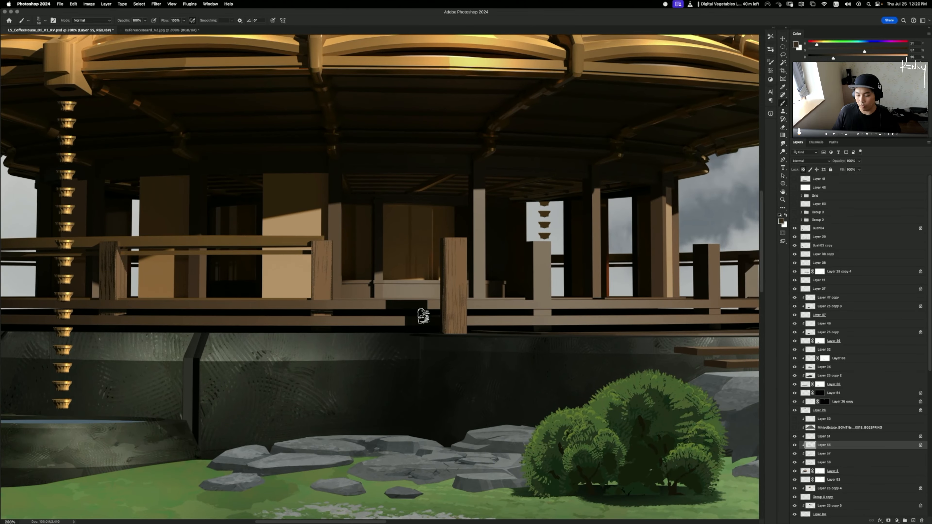
{"action": "key", "text": "cmd+minus"}
{"action": "key", "text": "cmd+minus"}
{"action": "key", "text": "cmd+minus"}
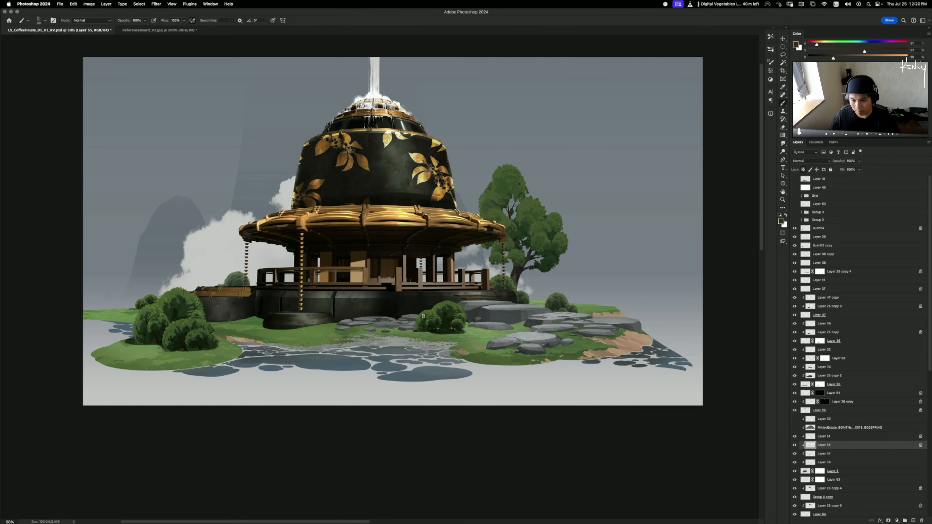
{"action": "key", "text": "cmd+plus"}
{"action": "scroll", "coordinate": [418, 293], "scroll_direction": "right", "scroll_amount": 3}
{"action": "scroll", "coordinate": [418, 294], "scroll_direction": "down", "scroll_amount": 2}
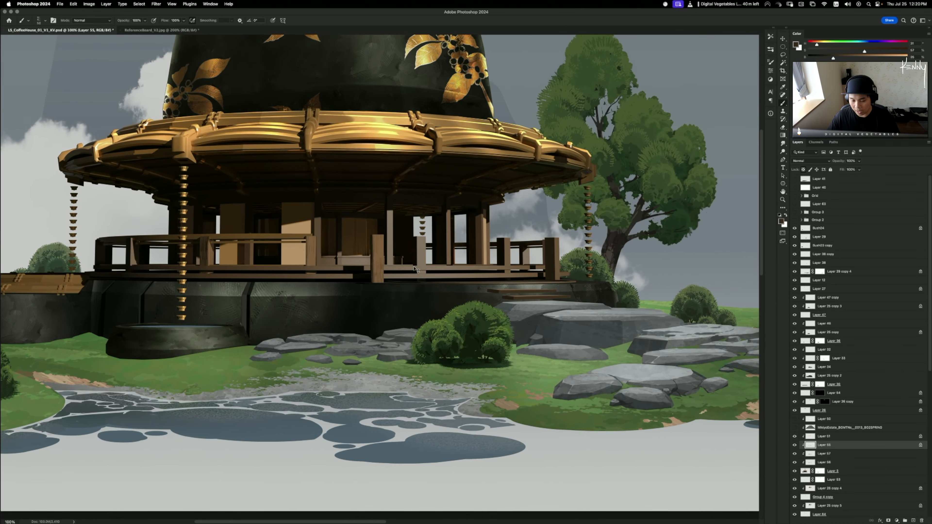
{"action": "key", "text": "super+plus"}
{"action": "left_click", "coordinate": [377, 214], "text": "super"}
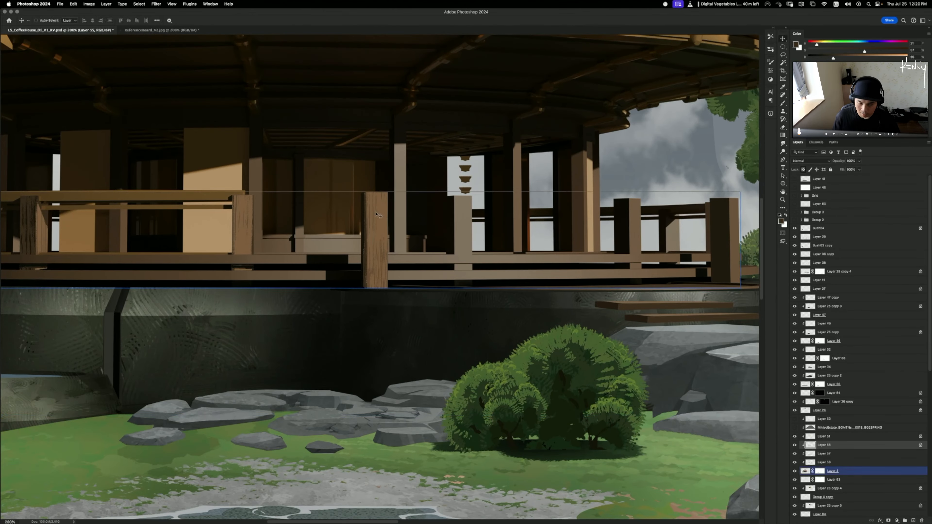
{"action": "key", "text": "b"}
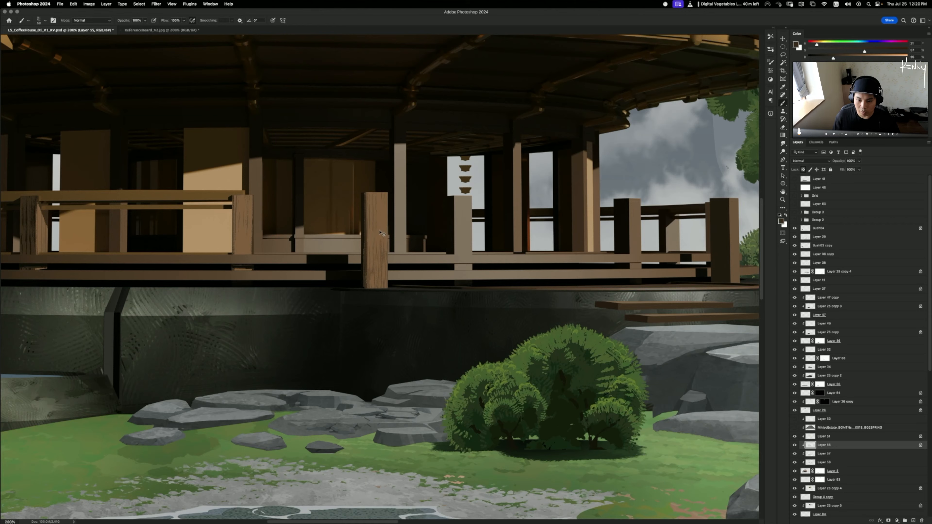
{"action": "left_click", "coordinate": [380, 232], "text": "alt"}
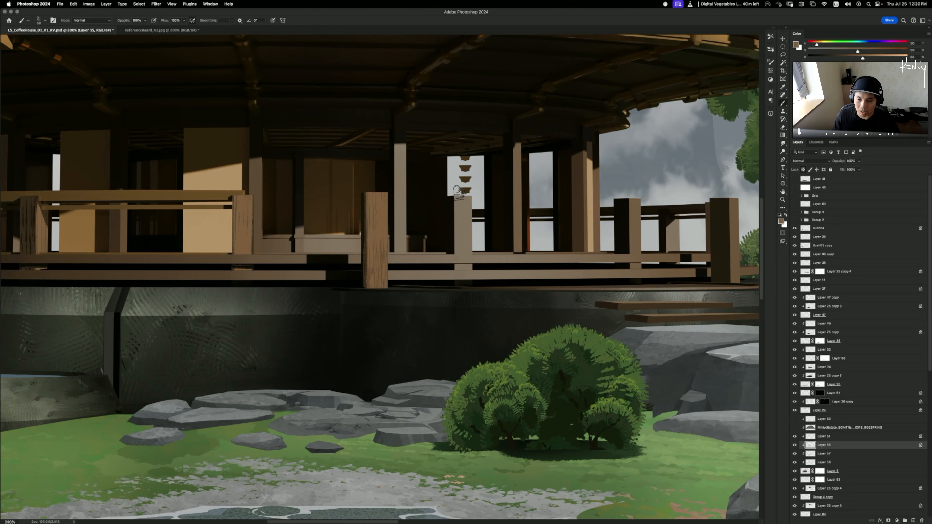
{"action": "mouse_move", "coordinate": [456, 191]}
{"action": "left_mouse_down"}
{"action": "mouse_move", "coordinate": [459, 296]}
{"action": "mouse_move", "coordinate": [468, 196]}
{"action": "left_mouse_up"}
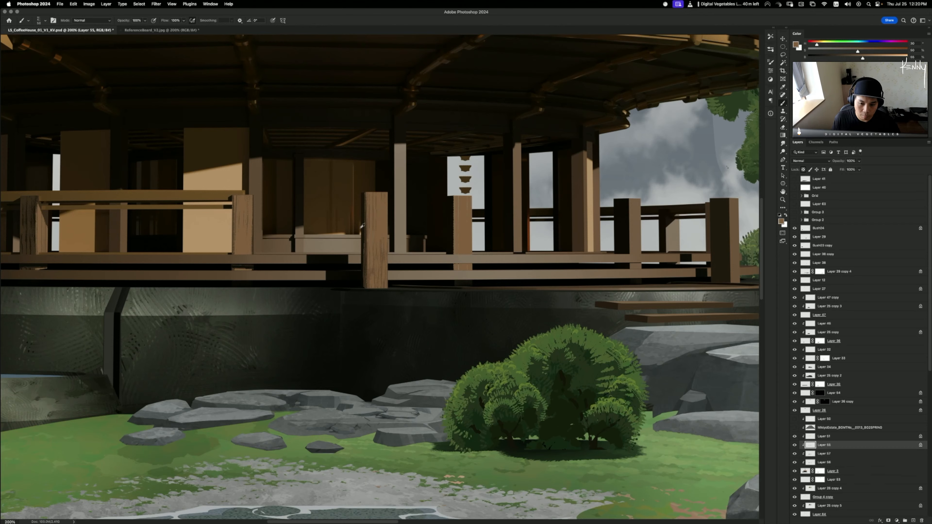
{"action": "left_click", "coordinate": [364, 231], "text": "alt"}
{"action": "mouse_move", "coordinate": [437, 226]}
{"action": "left_mouse_down"}
{"action": "mouse_move", "coordinate": [447, 274]}
{"action": "mouse_move", "coordinate": [446, 179]}
{"action": "mouse_move", "coordinate": [443, 285]}
{"action": "left_mouse_up"}
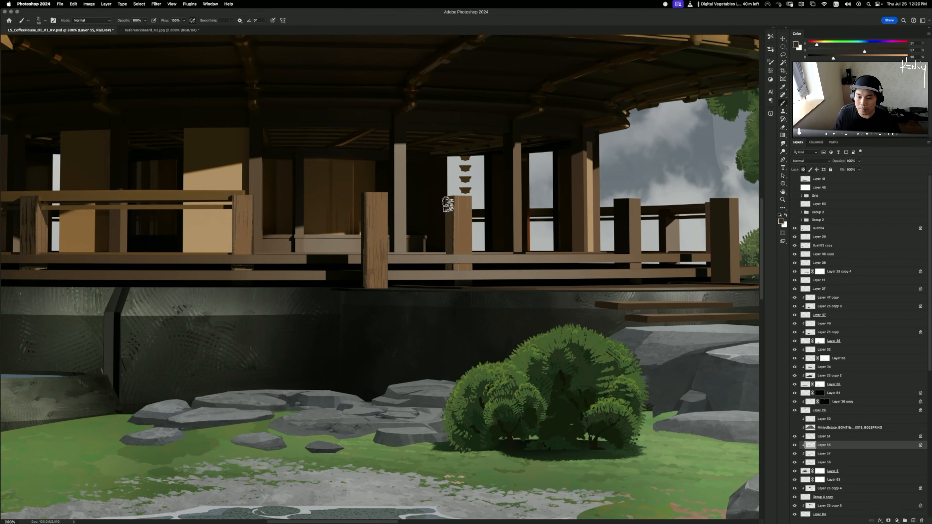
- Deepen the second railing post's shadowed side with long vertical strokes of a near-black brown sampled from the central post
{"action": "key", "text": "super+minus"}
{"action": "key", "text": "super+minus"}
{"action": "key", "text": "super+minus"}
{"action": "key", "text": "super+minus"}
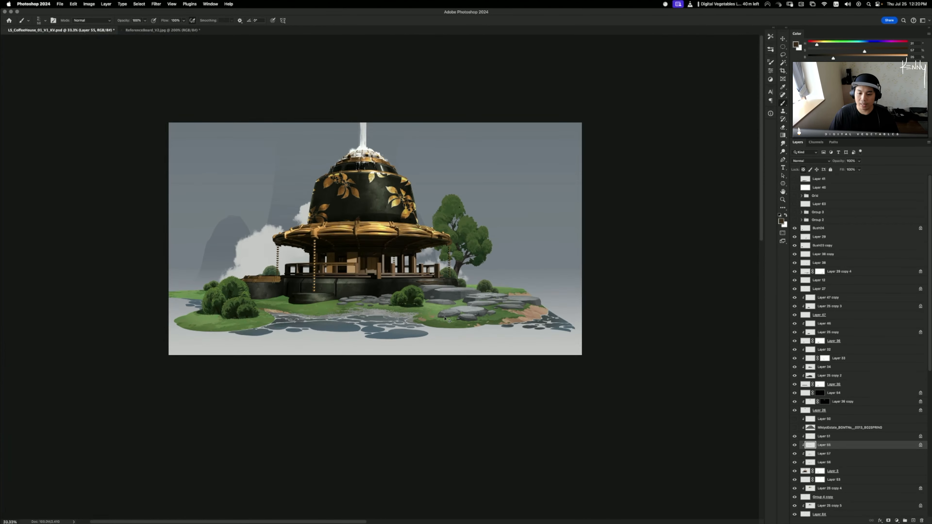
{"action": "key", "text": "super+plus"}
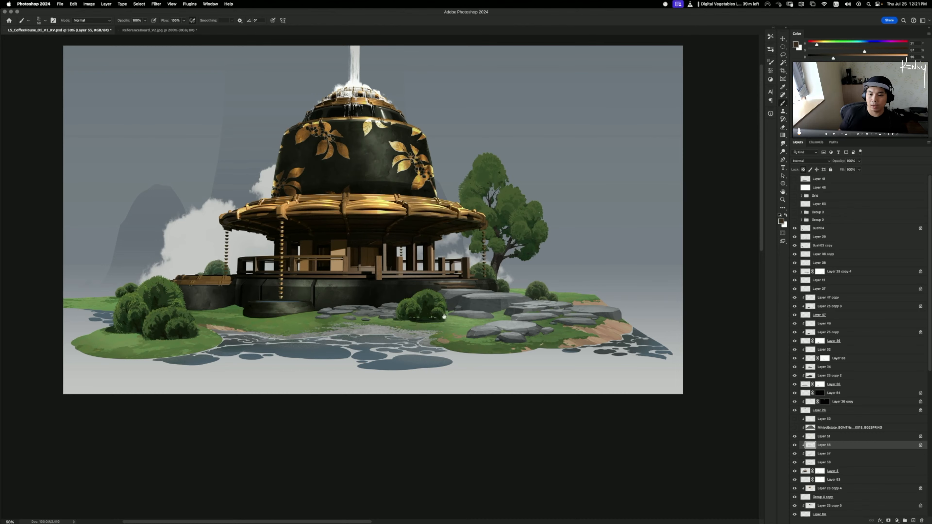
{"action": "key", "text": "super+equal"}
{"action": "key", "text": "super+equal"}
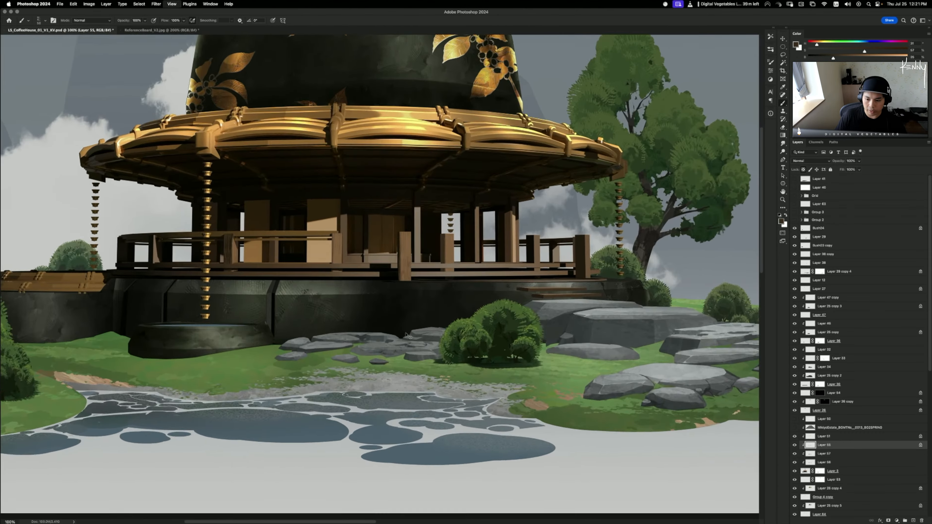
{"action": "key", "text": "super+equal"}
{"action": "left_click_drag", "start_coordinate": [456, 302], "coordinate": [305, 316]}
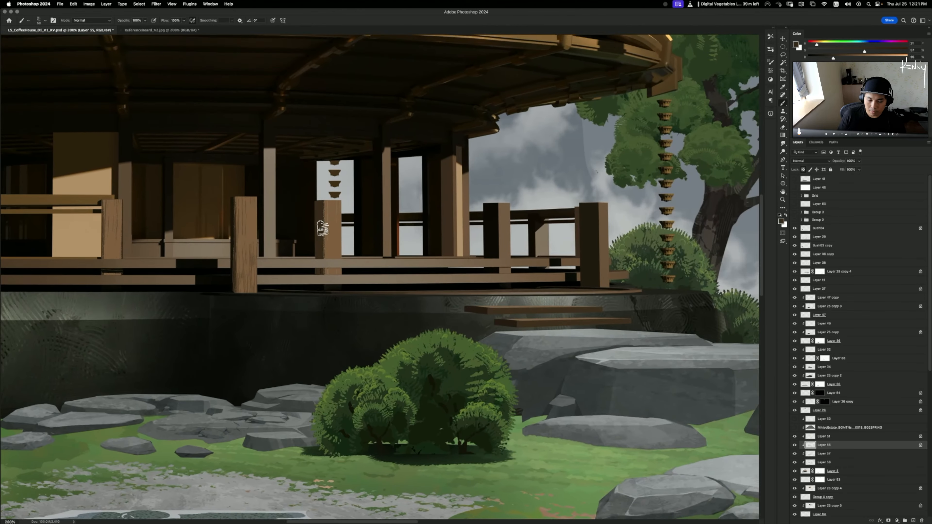
{"action": "left_click", "coordinate": [234, 211], "text": "alt"}
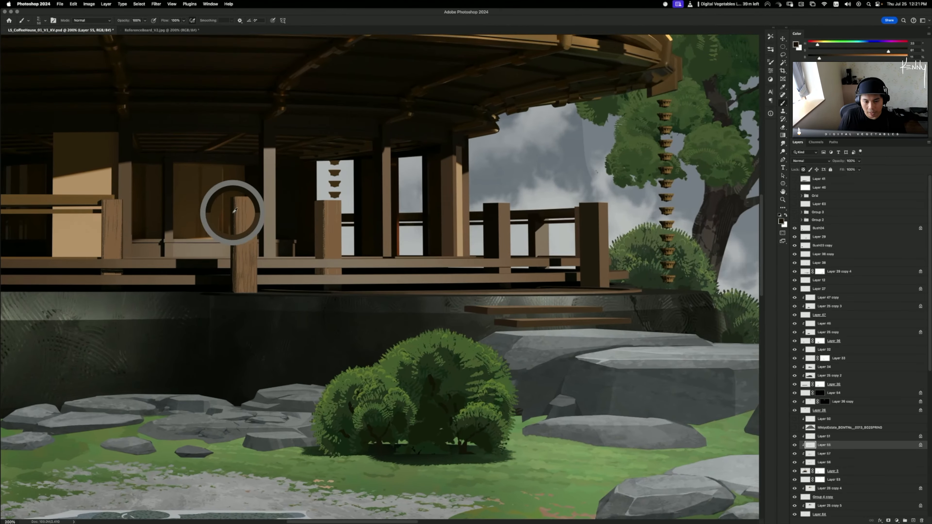
{"action": "left_click_drag", "start_coordinate": [322, 201], "coordinate": [319, 268]}
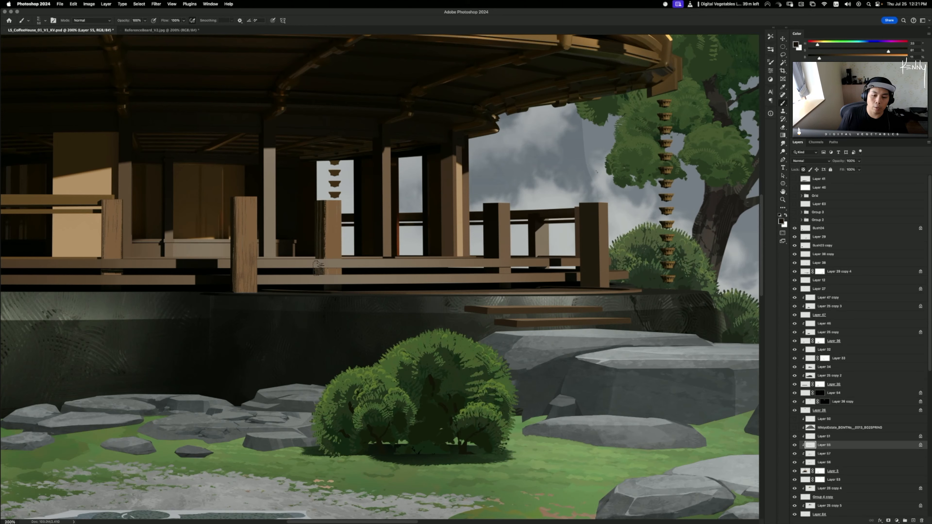
{"action": "left_click_drag", "start_coordinate": [318, 200], "coordinate": [315, 283]}
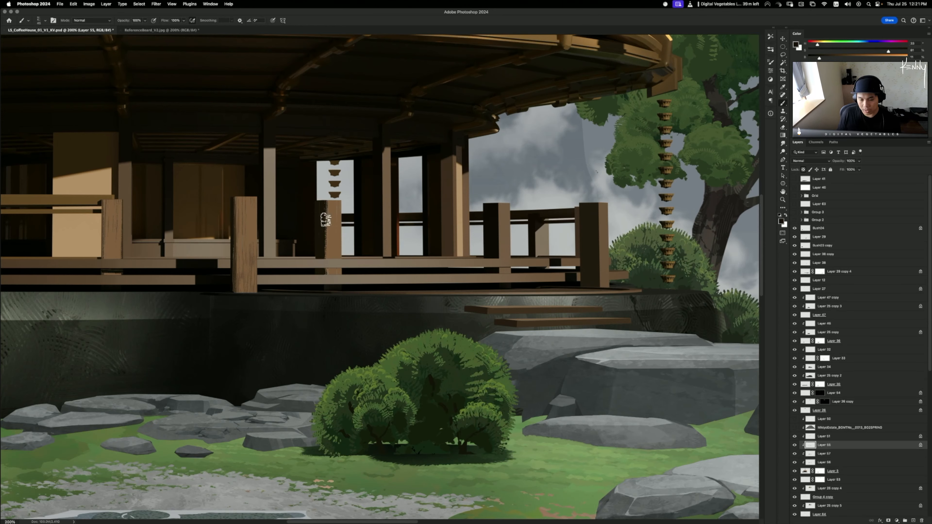
{"action": "left_click_drag", "start_coordinate": [324, 203], "coordinate": [325, 298]}
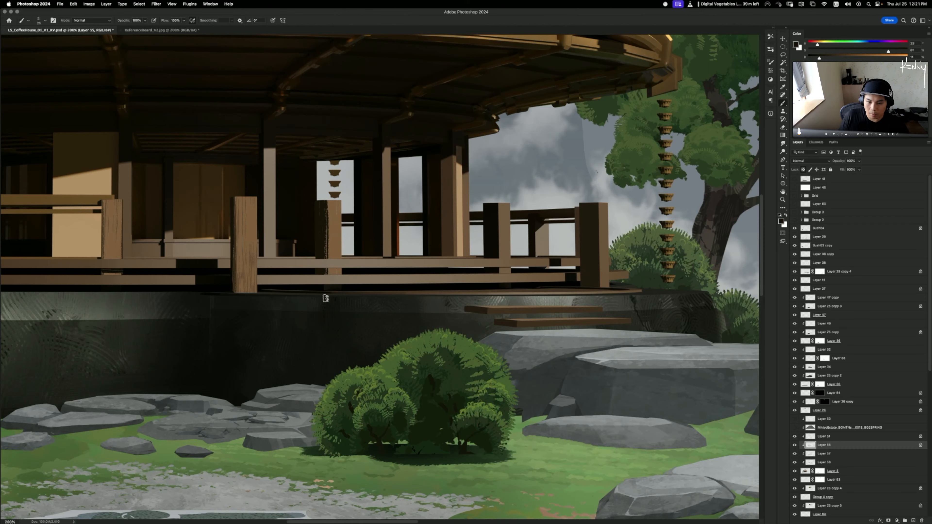
- Refine the boundary between the second post's dark side and lit face with vertical strokes of sampled dark and light brown
{"action": "left_click", "coordinate": [328, 253], "text": "alt"}
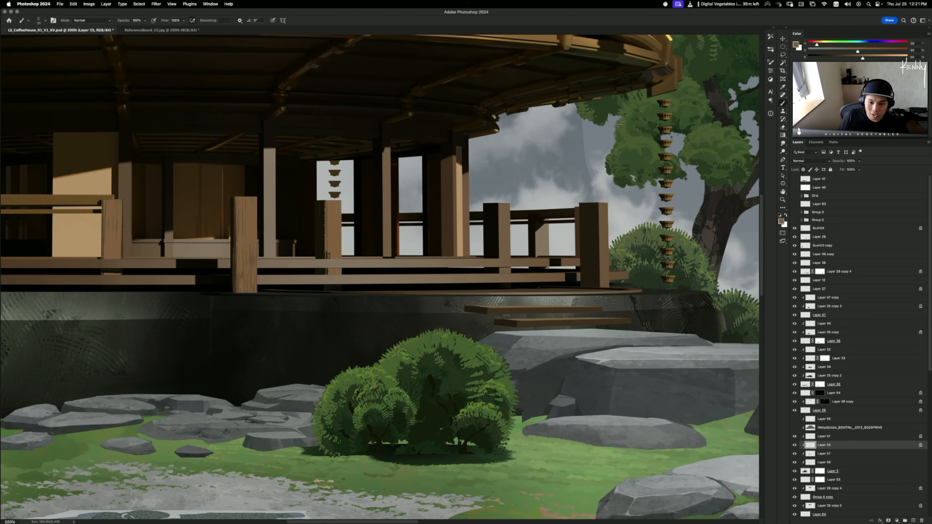
{"action": "left_click", "coordinate": [234, 254], "text": "alt"}
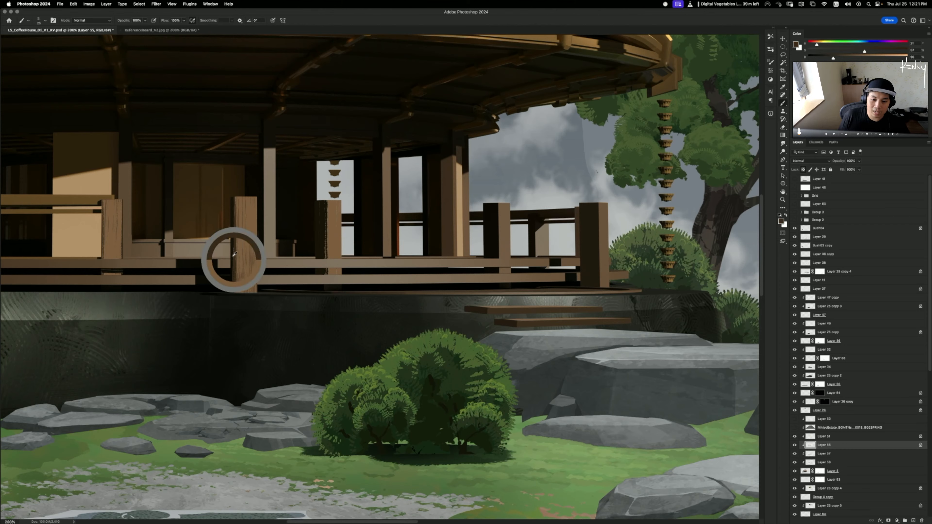
{"action": "left_click_drag", "start_coordinate": [328, 198], "coordinate": [327, 282]}
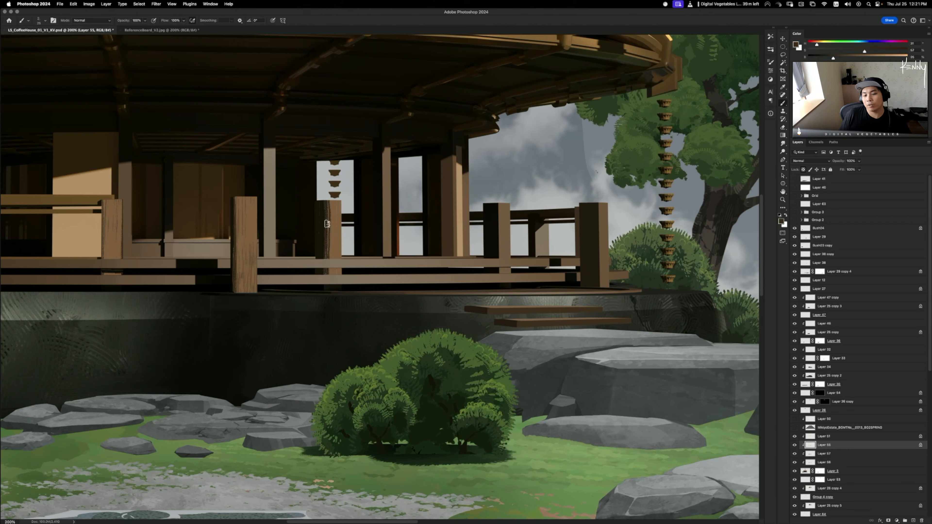
{"action": "left_click", "coordinate": [332, 233], "text": "alt"}
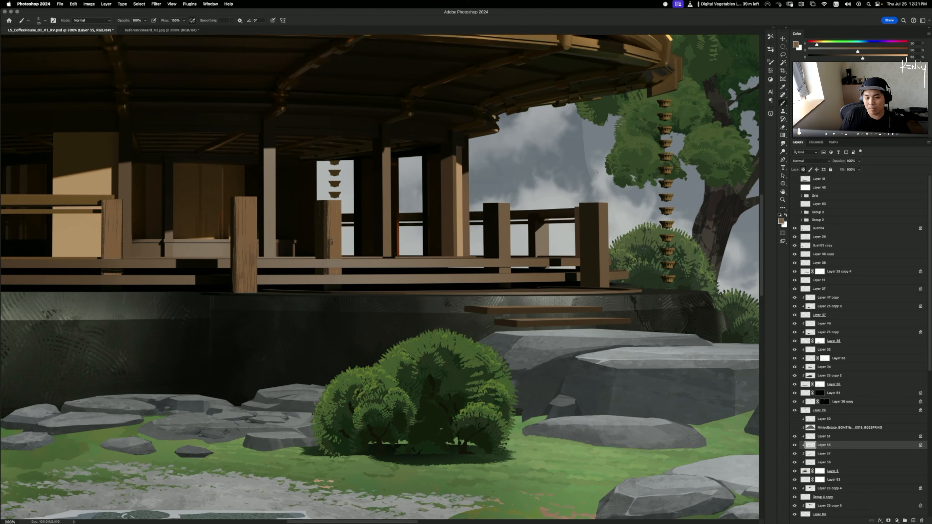
{"action": "left_click_drag", "start_coordinate": [327, 194], "coordinate": [328, 280]}
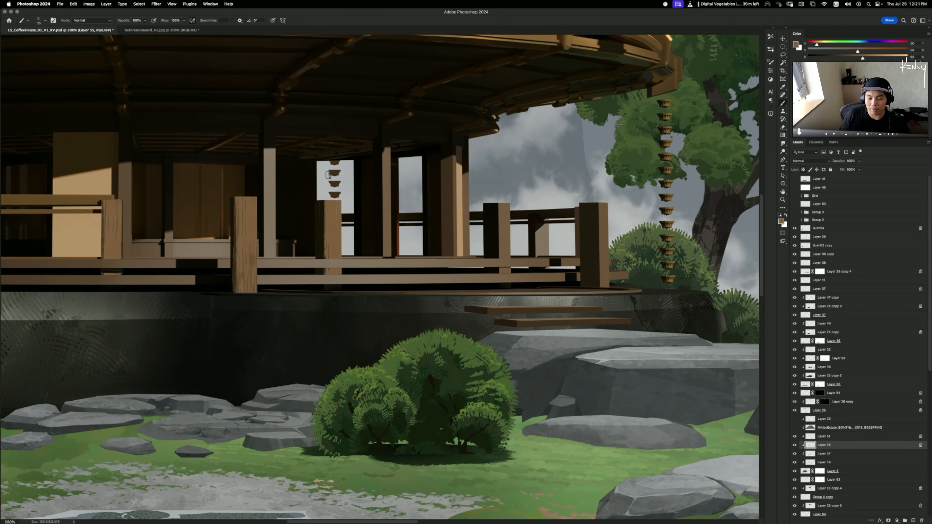
- Add wood grain down the second railing post with a mid-brown sampled from the central post, and resample its light brown
{"action": "left_click_drag", "start_coordinate": [240, 257], "coordinate": [250, 259]}
{"action": "left_click_drag", "start_coordinate": [329, 201], "coordinate": [329, 275]}
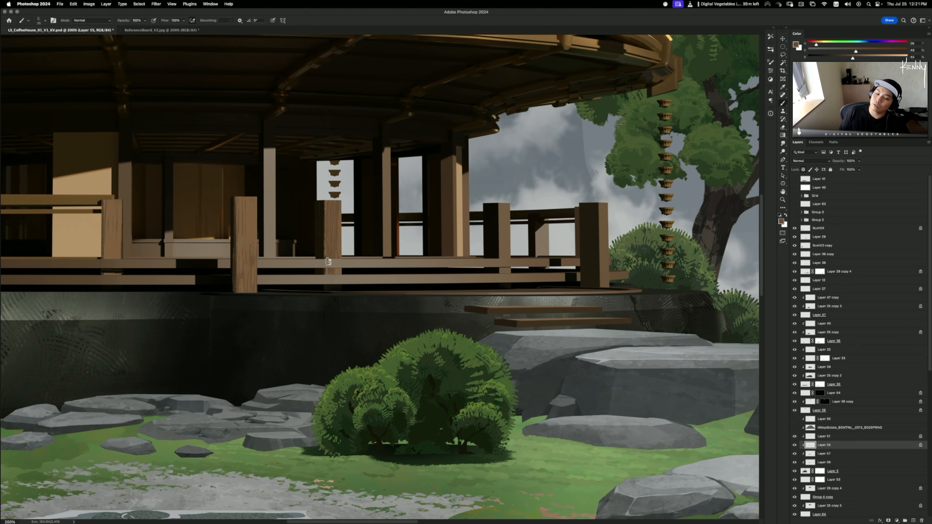
{"action": "left_click", "coordinate": [336, 270], "text": "alt"}
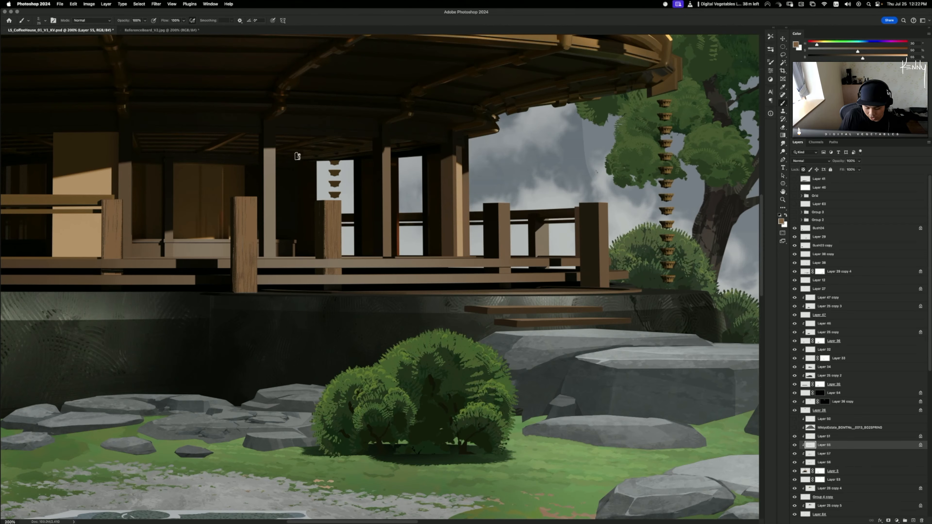
- Touch up the edge of the second railing post with near-black and brown sampled from the post itself
{"action": "left_click_drag", "start_coordinate": [313, 270], "coordinate": [225, 284]}
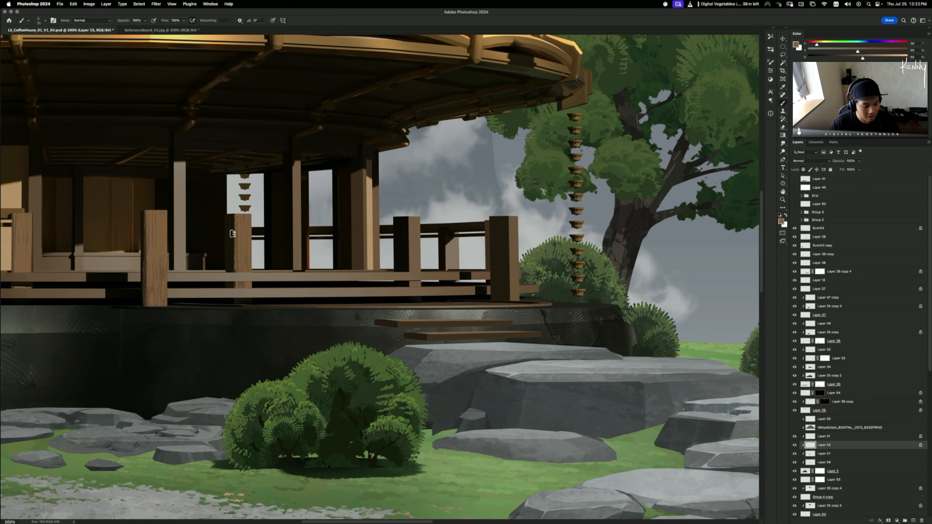
{"action": "key", "text": "v"}
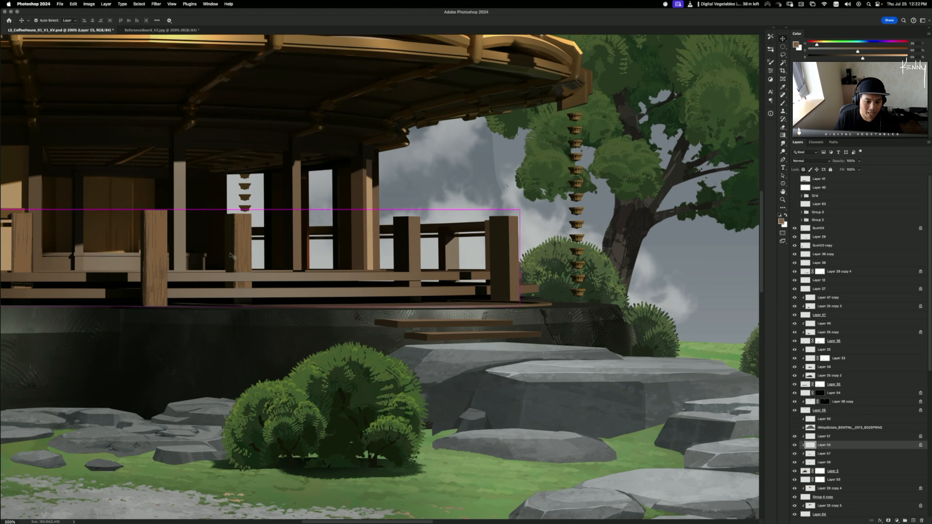
{"action": "key", "text": "b"}
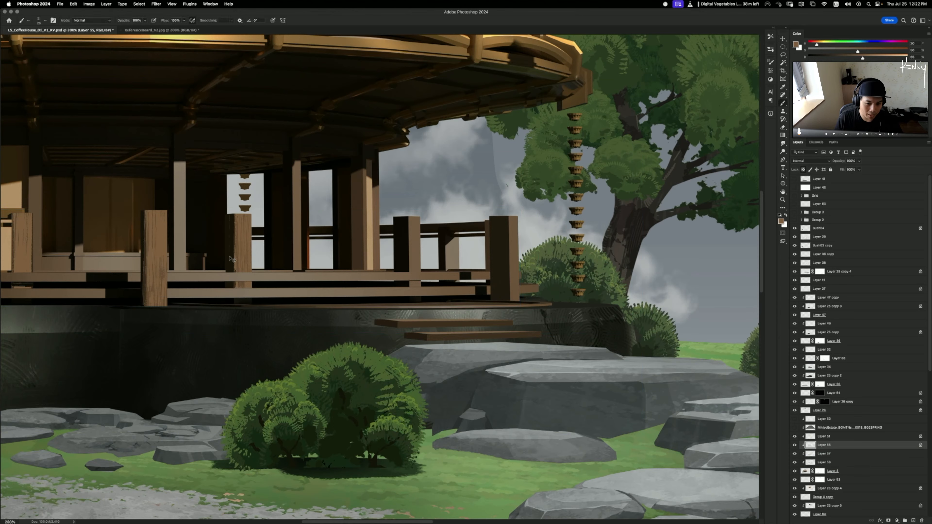
{"action": "left_click", "coordinate": [230, 249], "text": "alt"}
{"action": "scroll", "coordinate": [234, 246], "scroll_direction": "right", "scroll_amount": 2}
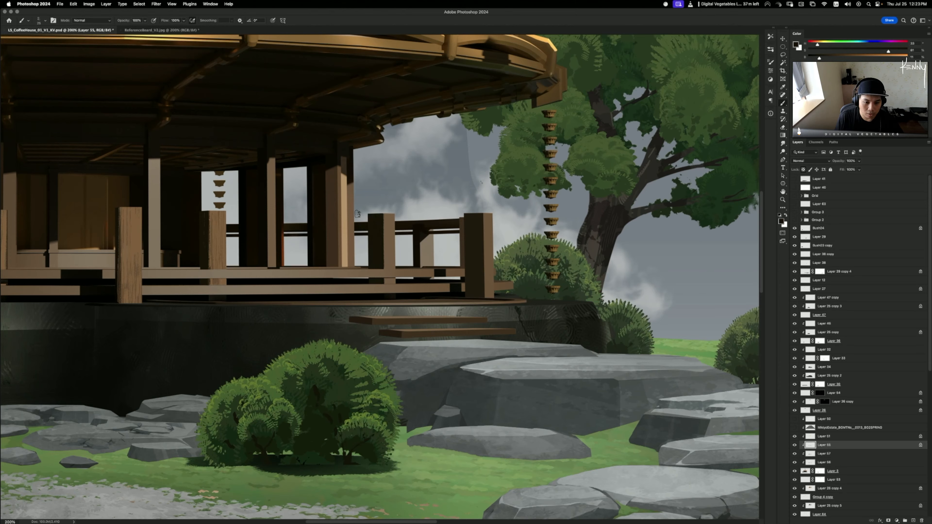
{"action": "left_click", "coordinate": [223, 231], "text": "alt"}
{"action": "left_click_drag", "start_coordinate": [223, 231], "coordinate": [222, 237]}
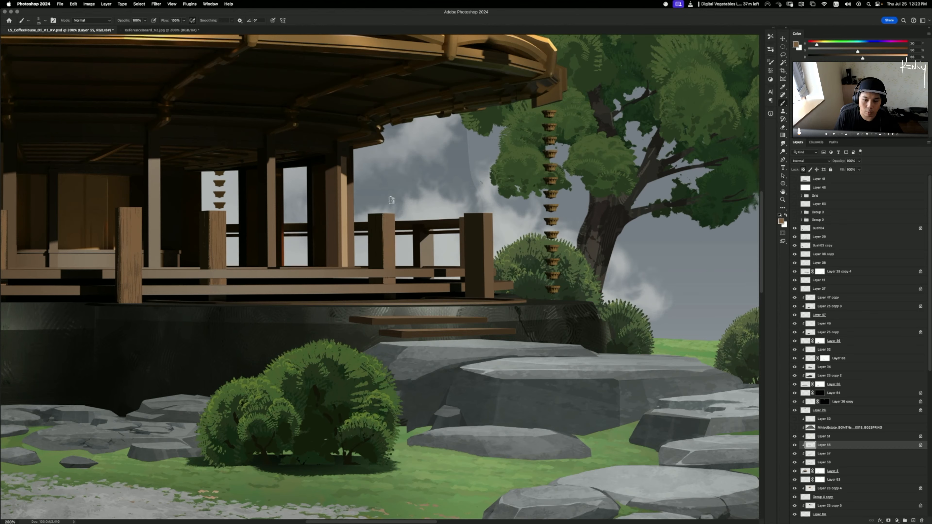
- Paint a vertical dark brown grain stroke down the third railing post, using the dark brown sampled from the central post
{"action": "left_click", "coordinate": [208, 275], "text": "alt"}
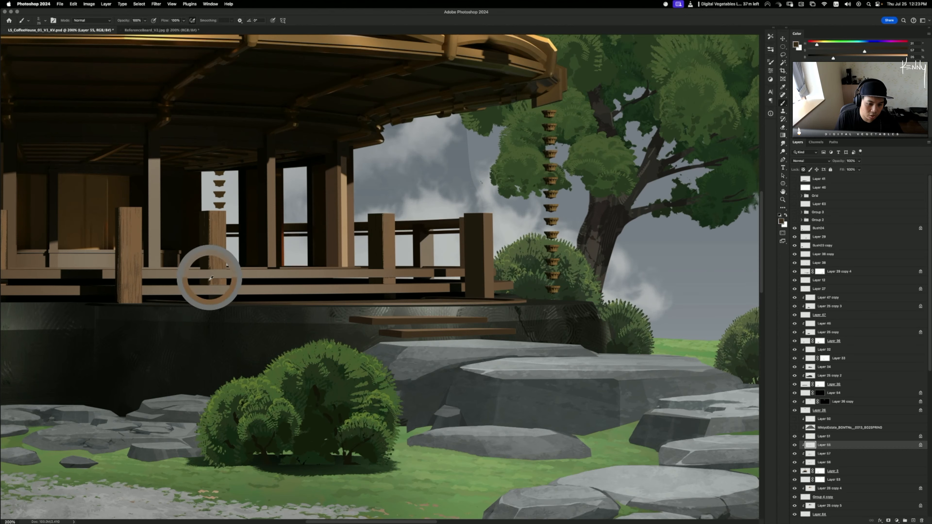
{"action": "left_click_drag", "start_coordinate": [381, 211], "coordinate": [386, 285]}
{"action": "key", "text": "super+z"}
{"action": "left_click", "coordinate": [119, 273], "text": "alt"}
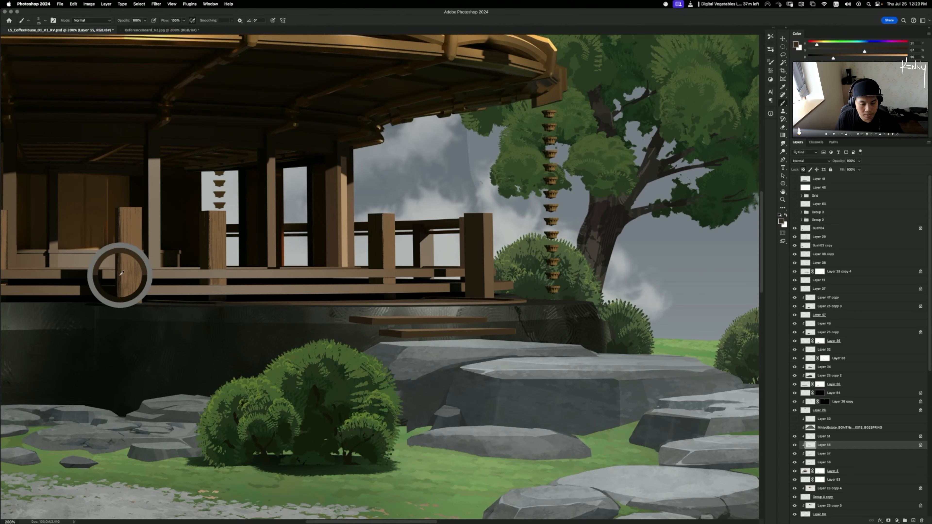
{"action": "key", "text": "super+z"}
{"action": "left_click_drag", "start_coordinate": [384, 214], "coordinate": [385, 269]}
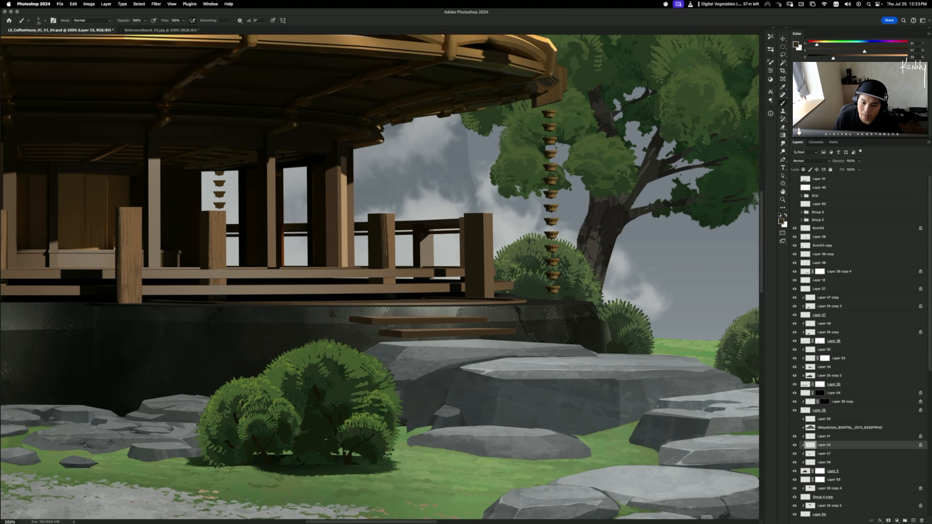
- Break up the third post's dark grain with long vertical strokes of light brown sampled from its lit face
{"action": "left_click", "coordinate": [394, 228], "text": "alt"}
{"action": "left_click_drag", "start_coordinate": [387, 228], "coordinate": [387, 290]}
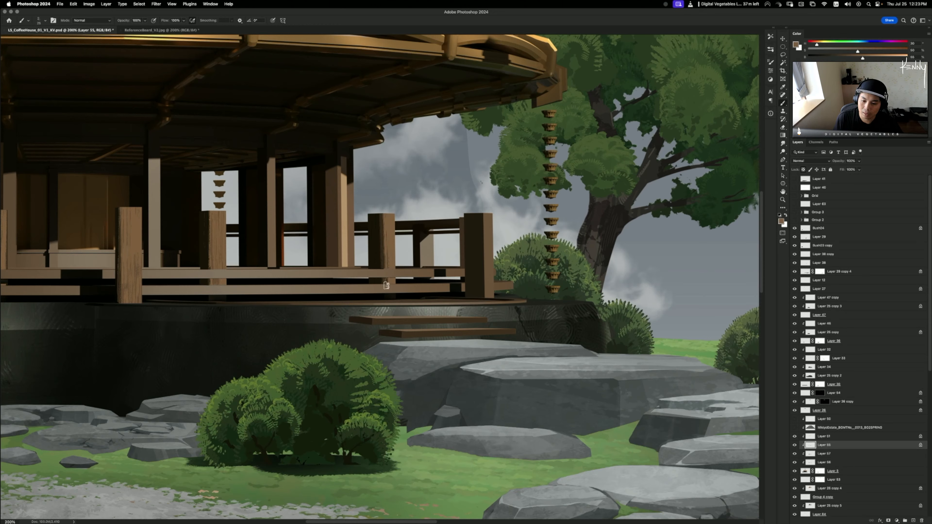
{"action": "left_click_drag", "start_coordinate": [385, 211], "coordinate": [385, 288]}
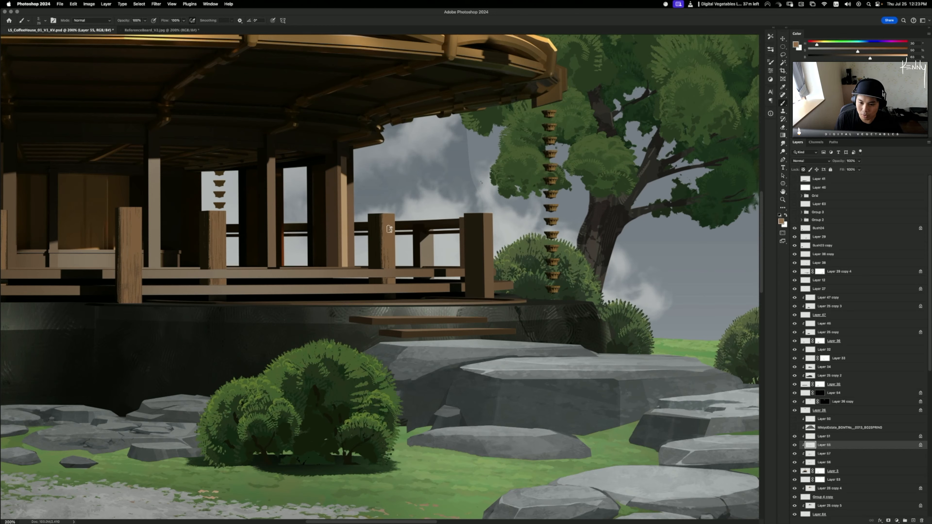
{"action": "left_click", "coordinate": [393, 241], "text": "alt"}
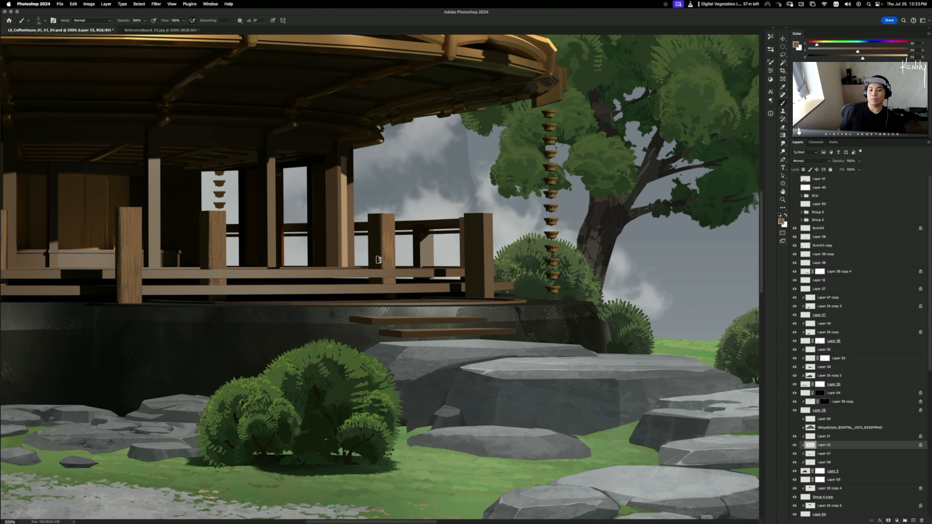
{"action": "left_click", "coordinate": [392, 250], "text": "alt"}
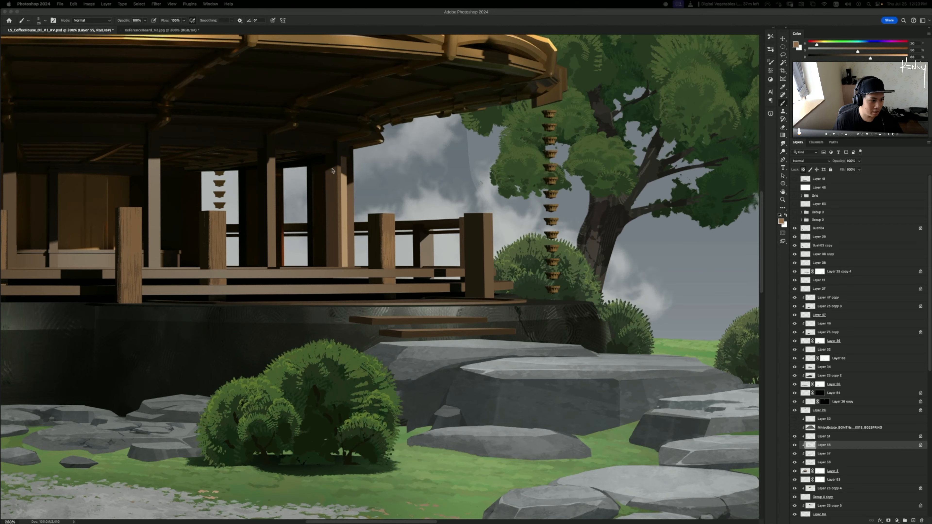
- Repaint the lit face of the veranda's corner railing post with the brown sampled from the second post
{"action": "left_click", "coordinate": [383, 218], "text": "alt"}
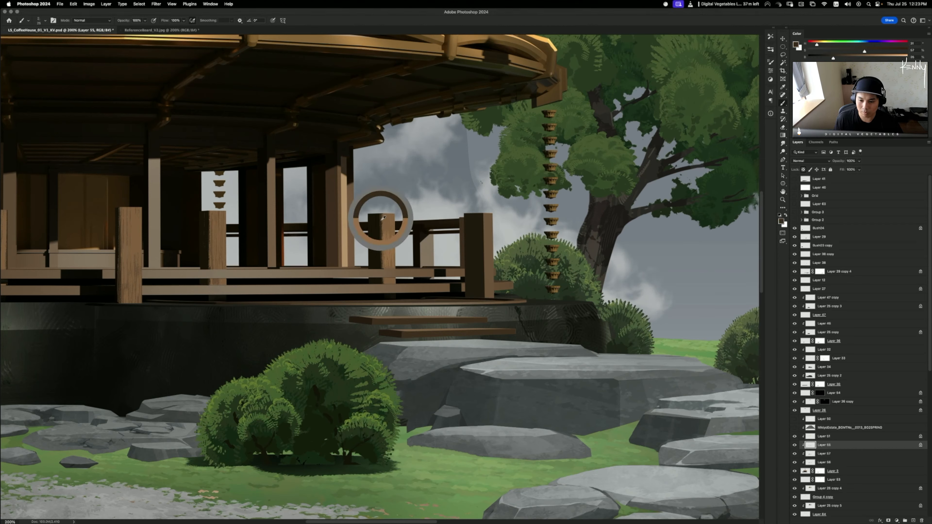
{"action": "scroll", "coordinate": [382, 191], "scroll_direction": "down", "scroll_amount": 3}
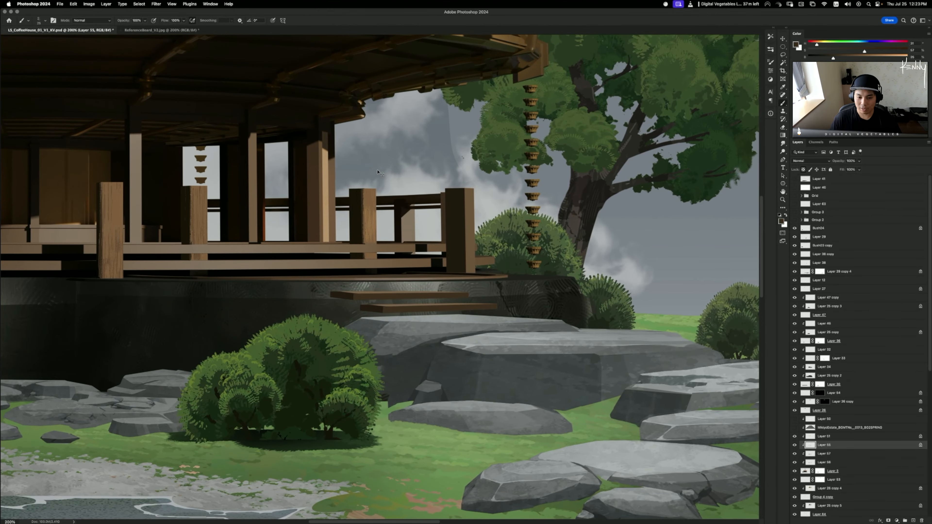
{"action": "key", "text": "h"}
{"action": "left_click", "coordinate": [379, 173]}
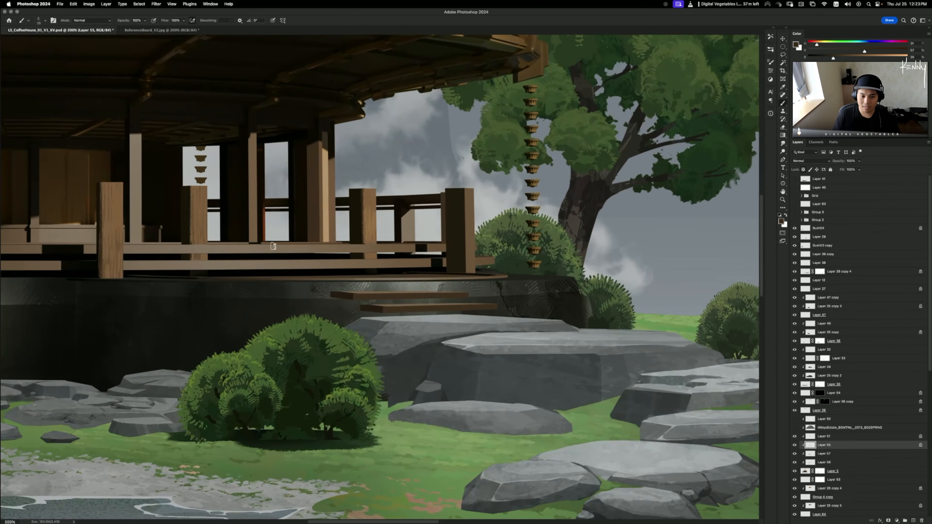
{"action": "left_click", "coordinate": [198, 202], "text": "alt"}
{"action": "scroll", "coordinate": [235, 257], "scroll_direction": "down", "scroll_amount": 3}
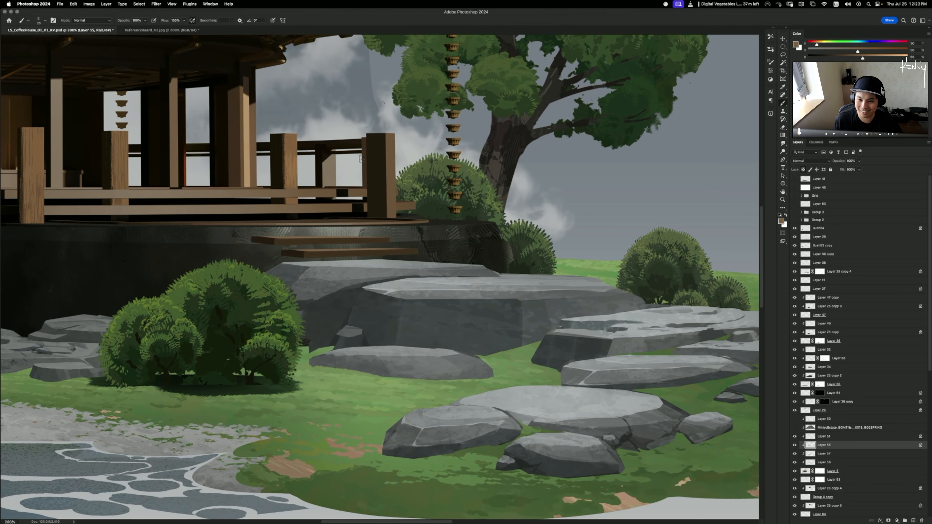
{"action": "left_click_drag", "start_coordinate": [391, 152], "coordinate": [390, 212]}
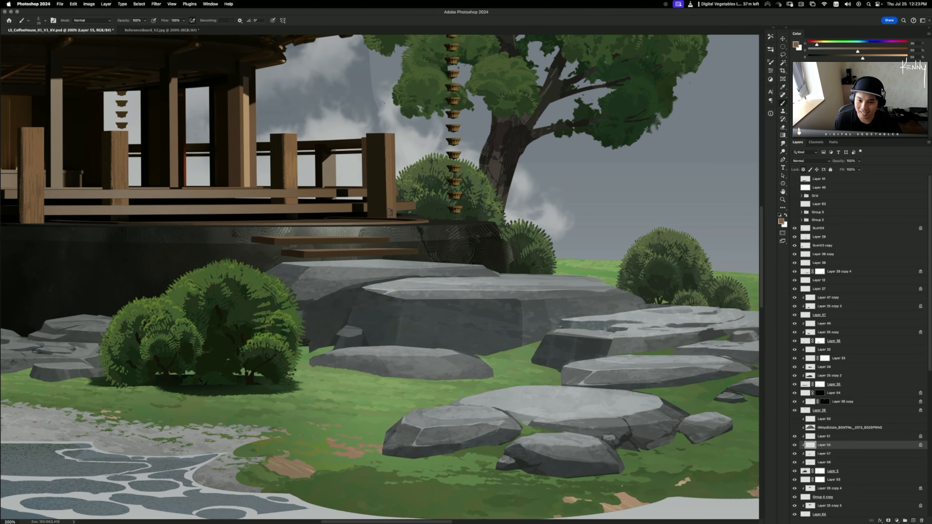
- Shade the corner post with vertical dark brown strokes and blend them with a sampled light brown
{"action": "left_click_drag", "start_coordinate": [293, 164], "coordinate": [283, 146]}
{"action": "mouse_move", "coordinate": [373, 127]}
{"action": "left_mouse_down"}
{"action": "mouse_move", "coordinate": [373, 216]}
{"action": "mouse_move", "coordinate": [366, 200]}
{"action": "left_mouse_up"}
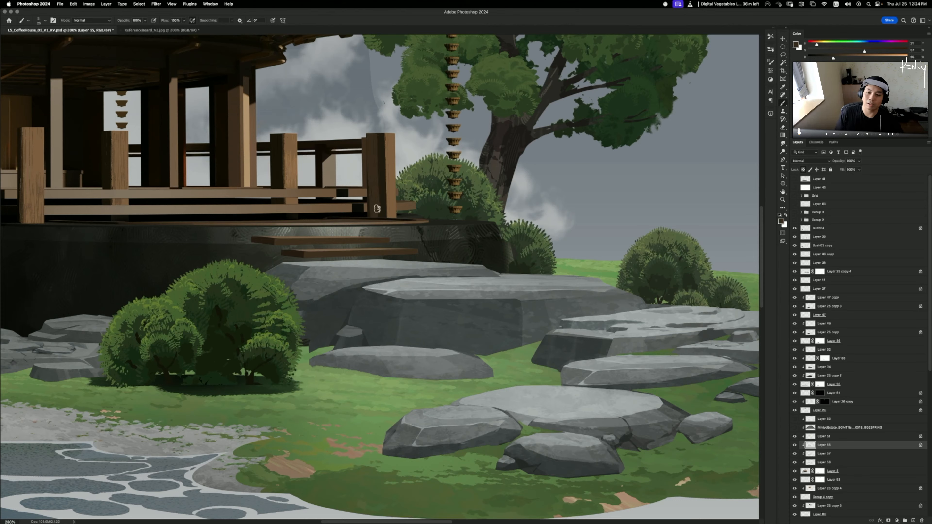
{"action": "left_click_drag", "start_coordinate": [378, 136], "coordinate": [383, 216]}
{"action": "left_click_drag", "start_coordinate": [365, 164], "coordinate": [369, 218]}
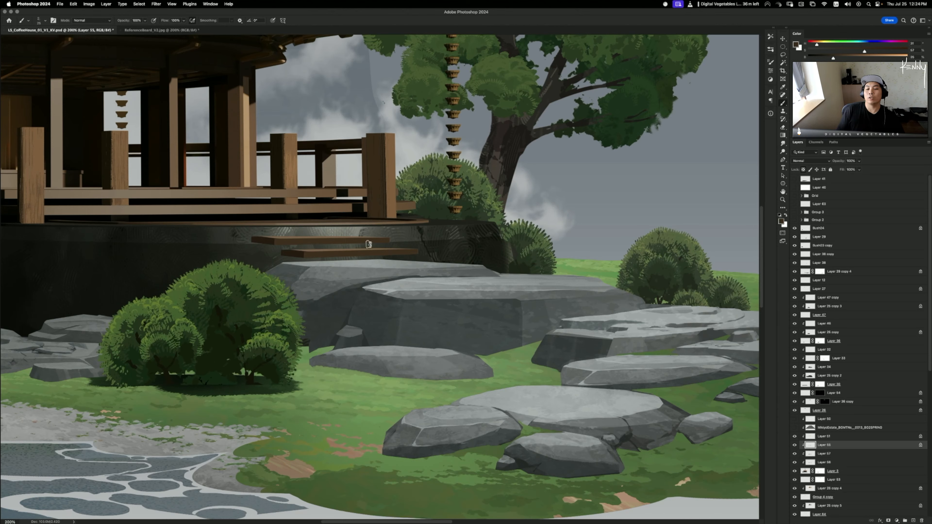
{"action": "left_click", "coordinate": [369, 240], "text": "alt"}
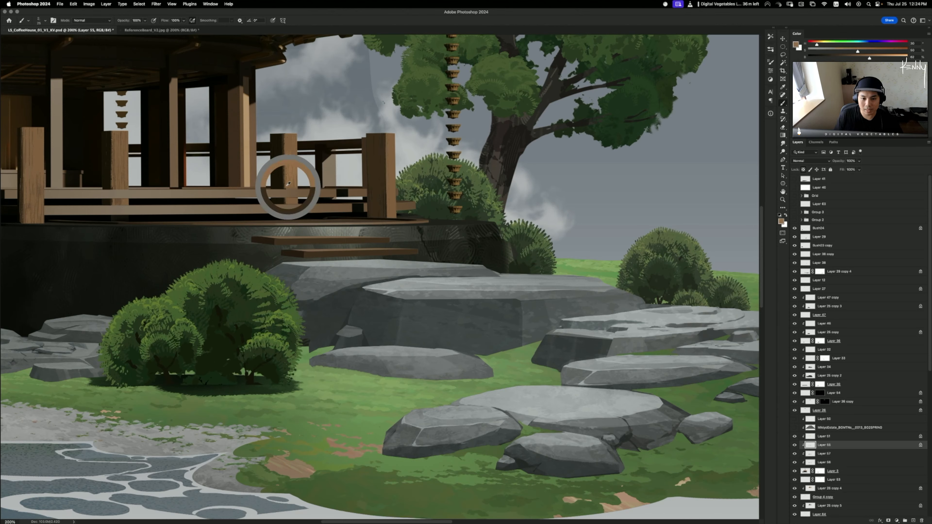
{"action": "mouse_move", "coordinate": [368, 134]}
{"action": "left_mouse_down"}
{"action": "mouse_move", "coordinate": [375, 232]}
{"action": "mouse_move", "coordinate": [376, 122]}
{"action": "mouse_move", "coordinate": [378, 166]}
{"action": "mouse_move", "coordinate": [384, 137]}
{"action": "mouse_move", "coordinate": [386, 217]}
{"action": "left_mouse_up"}
- Add wood grain down the corner post by alternating thin vertical strokes of sampled dark and light brown
{"action": "left_click", "coordinate": [383, 196], "text": "alt"}
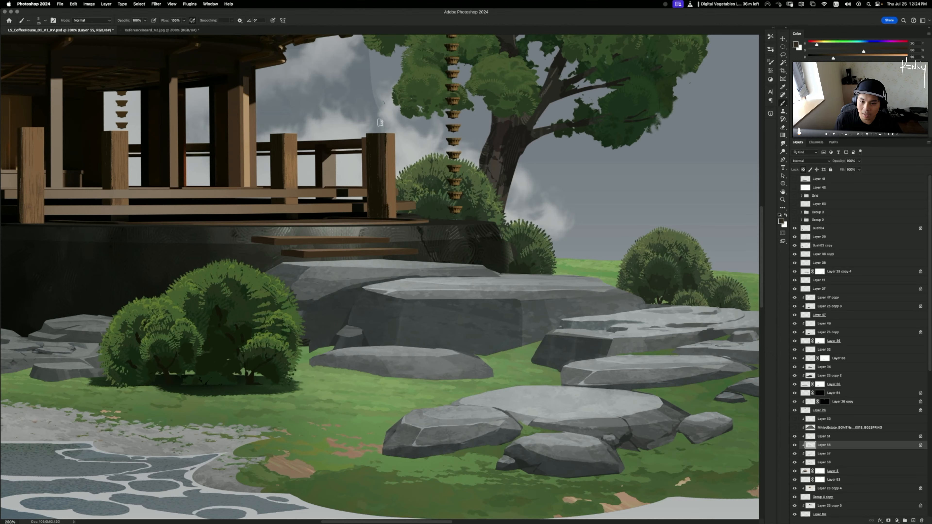
{"action": "left_click_drag", "start_coordinate": [371, 137], "coordinate": [375, 182]}
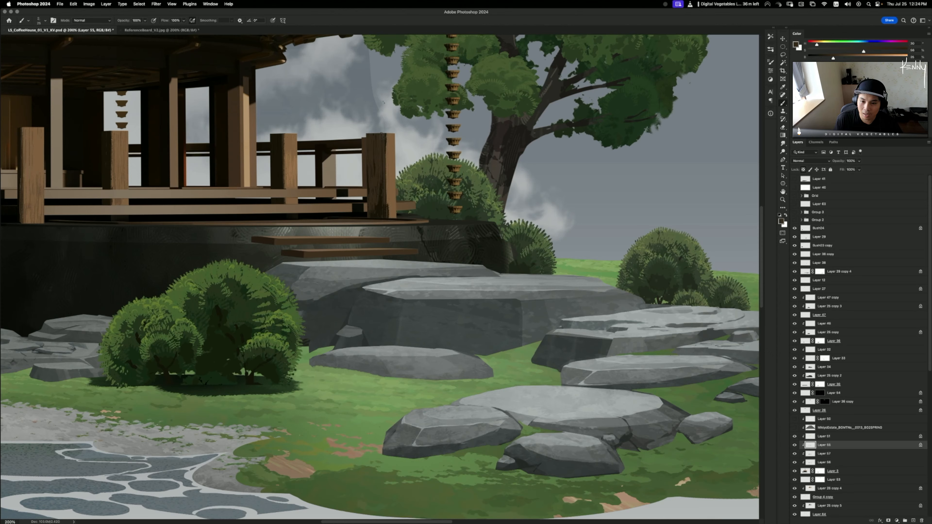
{"action": "left_click", "coordinate": [389, 184], "text": "alt"}
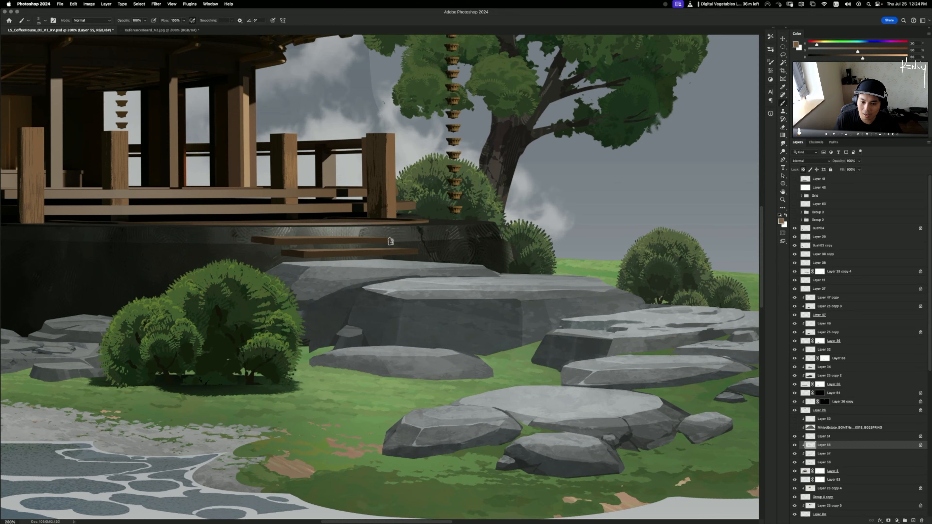
{"action": "left_click_drag", "start_coordinate": [386, 124], "coordinate": [389, 219]}
{"action": "left_click", "coordinate": [378, 174], "text": "alt"}
{"action": "left_click_drag", "start_coordinate": [378, 174], "coordinate": [378, 219]}
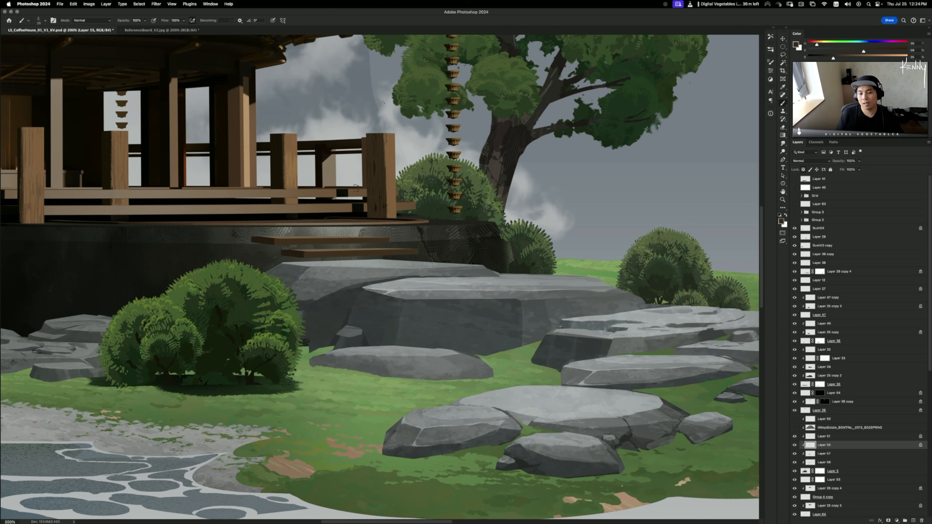
- Lasso the corner post's shadowed side and shade it softly with an enlarged AirBrush in a sampled near-black
{"action": "left_click", "coordinate": [278, 174], "text": "alt"}
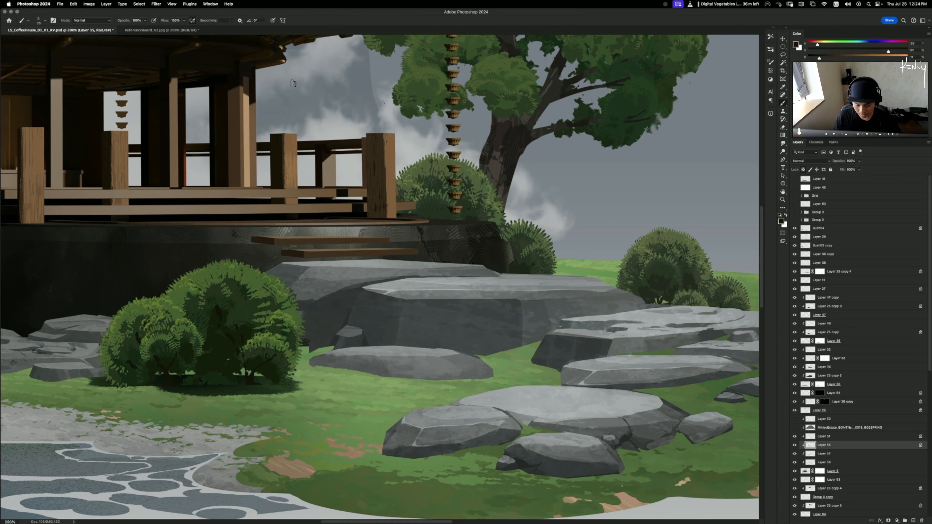
{"action": "key", "text": "l"}
{"action": "left_click_drag", "start_coordinate": [386, 220], "coordinate": [384, 136]}
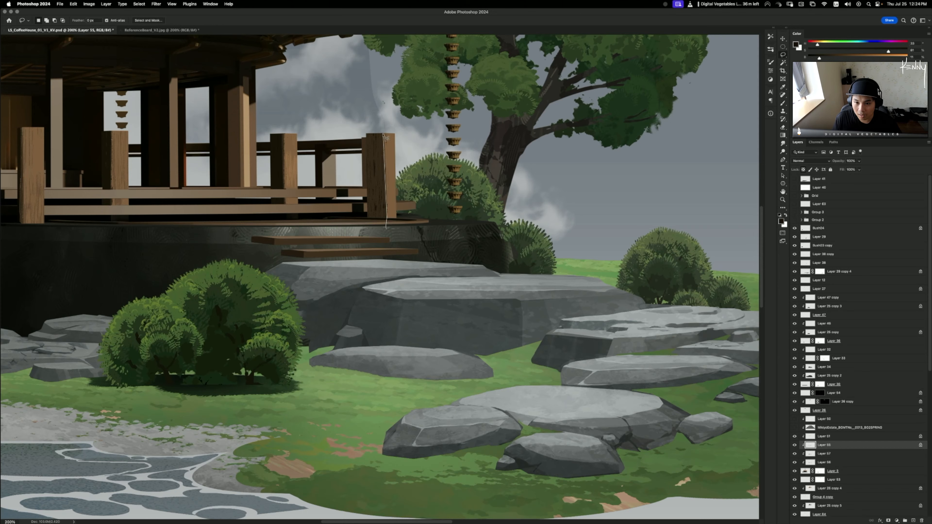
{"action": "left_click_drag", "start_coordinate": [374, 99], "coordinate": [385, 226]}
{"action": "left_click_drag", "start_coordinate": [364, 166], "coordinate": [382, 222]}
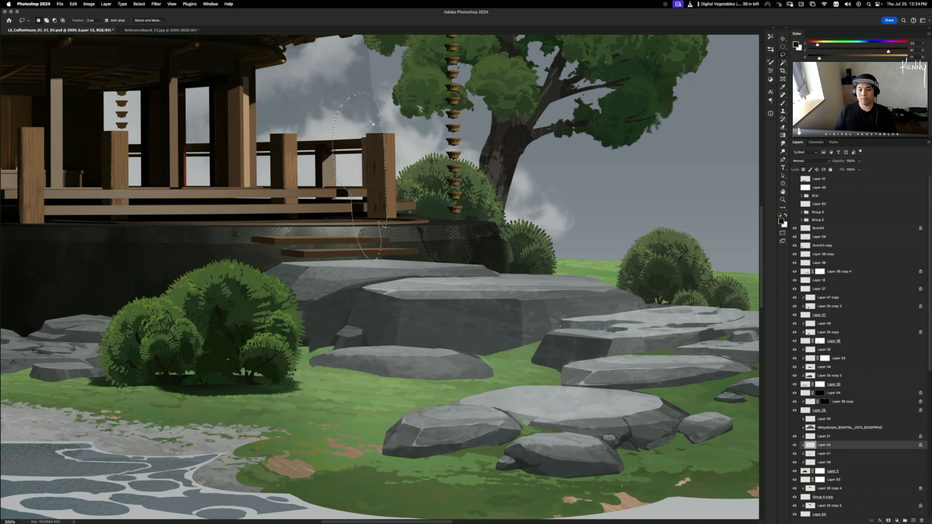
{"action": "key", "text": "b"}
{"action": "left_click", "coordinate": [770, 37]}
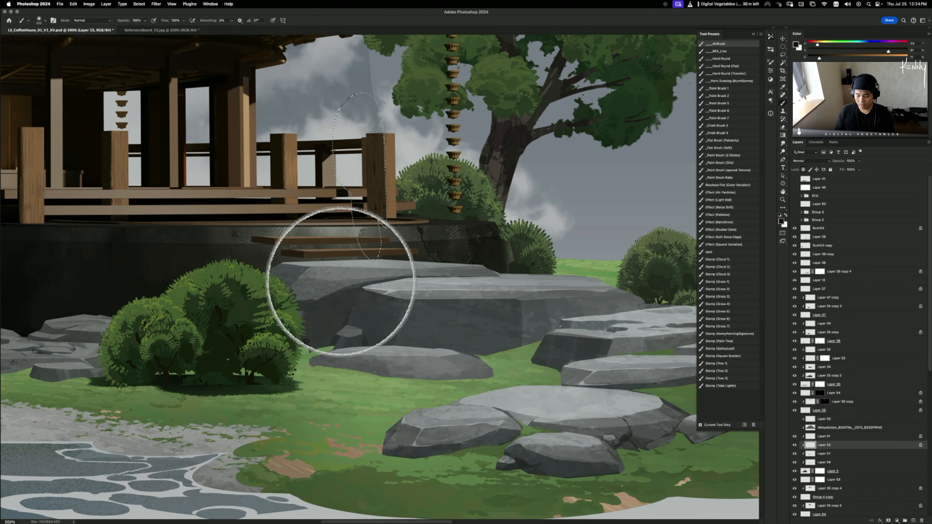
{"action": "key", "text": "bracketright"}
{"action": "key", "text": "bracketright"}
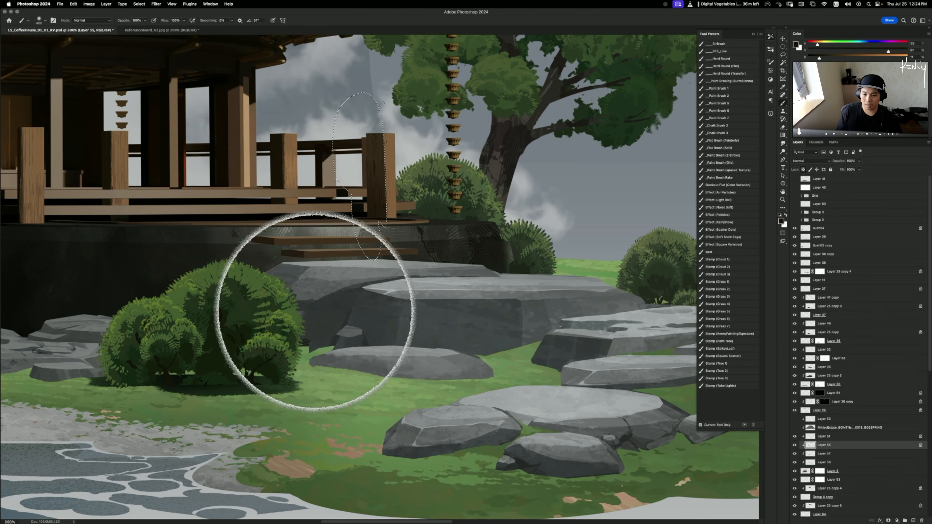
- View the whole veranda at 100% and make Layer 57 the active painting layer
{"action": "key", "text": "super+0"}
{"action": "key", "text": "super+1"}
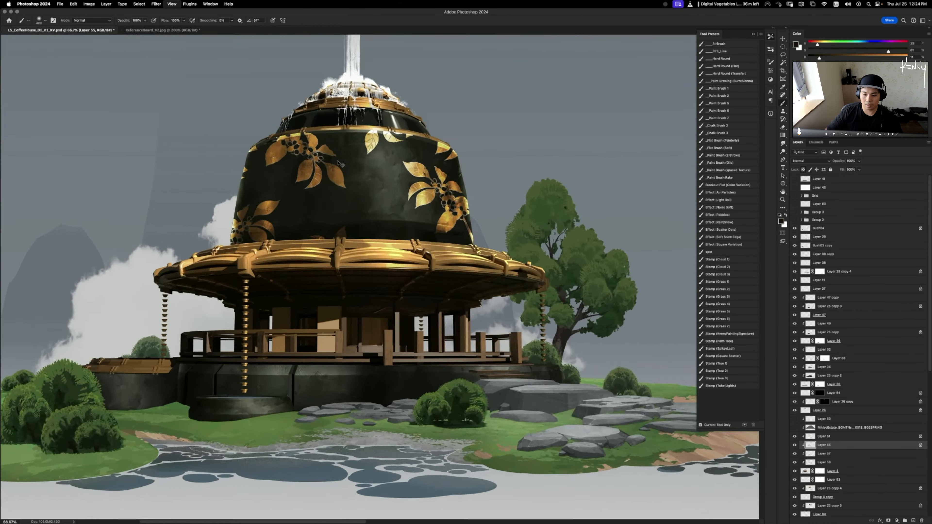
{"action": "key", "text": "v"}
{"action": "left_click_drag", "start_coordinate": [319, 370], "coordinate": [328, 382]}
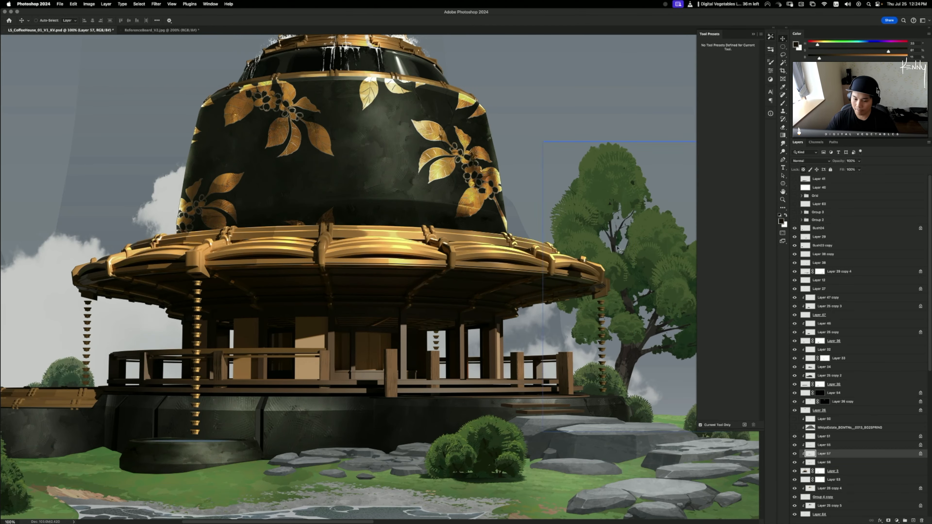
{"action": "key", "text": "b"}
{"action": "scroll", "coordinate": [321, 297], "scroll_direction": "down", "scroll_amount": 3}
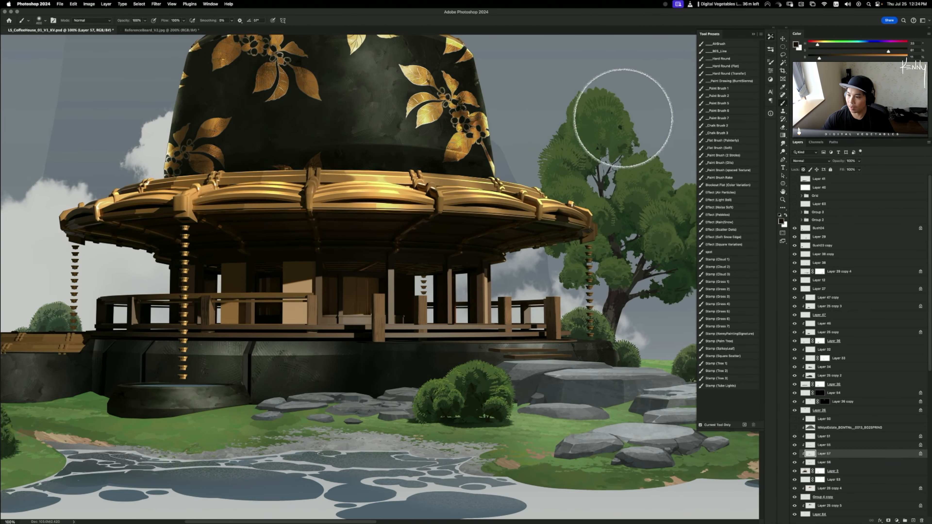
- Choose a textured rake-style brush, reduce its size and paint a sampled railing brown along the veranda's lower rail on Layer 57
{"action": "left_click", "coordinate": [771, 61]}
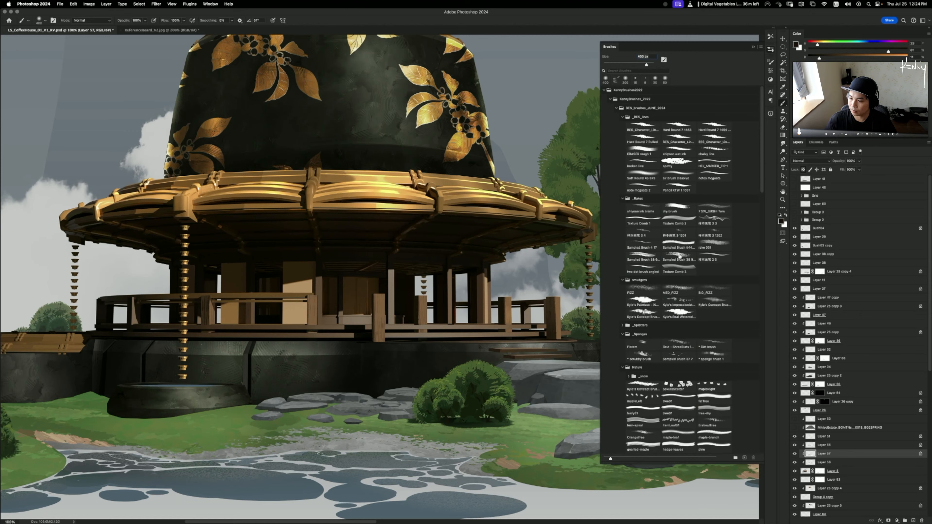
{"action": "left_click", "coordinate": [643, 257]}
{"action": "left_click", "coordinate": [771, 61]}
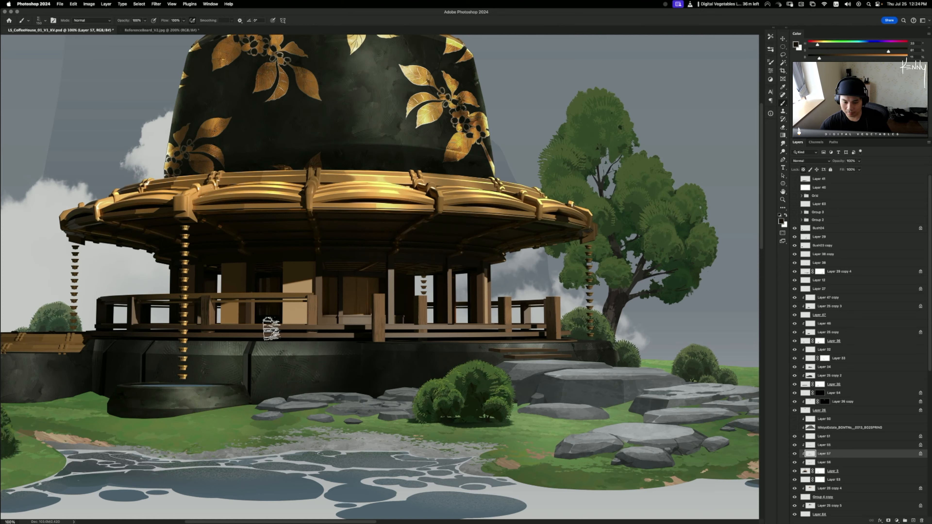
{"action": "key", "text": "bracketleft"}
{"action": "left_click", "coordinate": [314, 308], "text": "alt"}
{"action": "left_click_drag", "start_coordinate": [285, 331], "coordinate": [456, 343]}
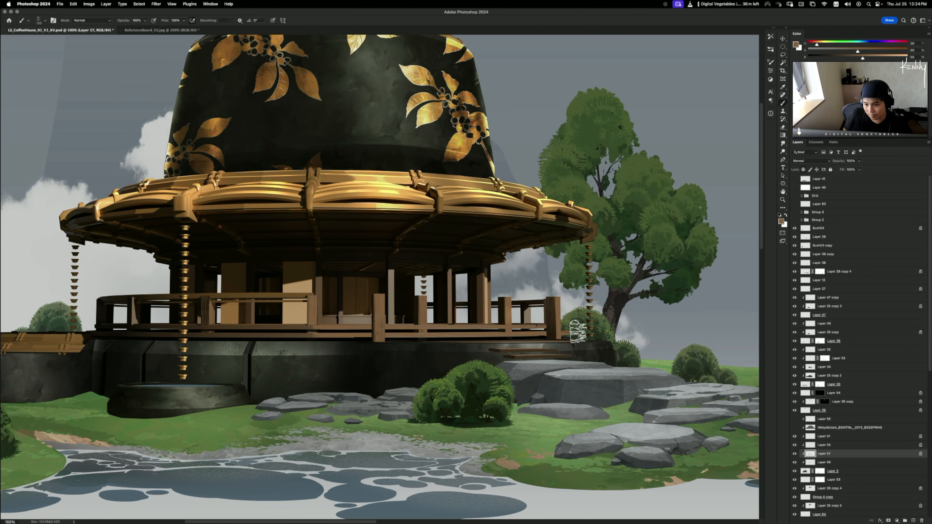
{"action": "left_click_drag", "start_coordinate": [314, 328], "coordinate": [219, 328]}
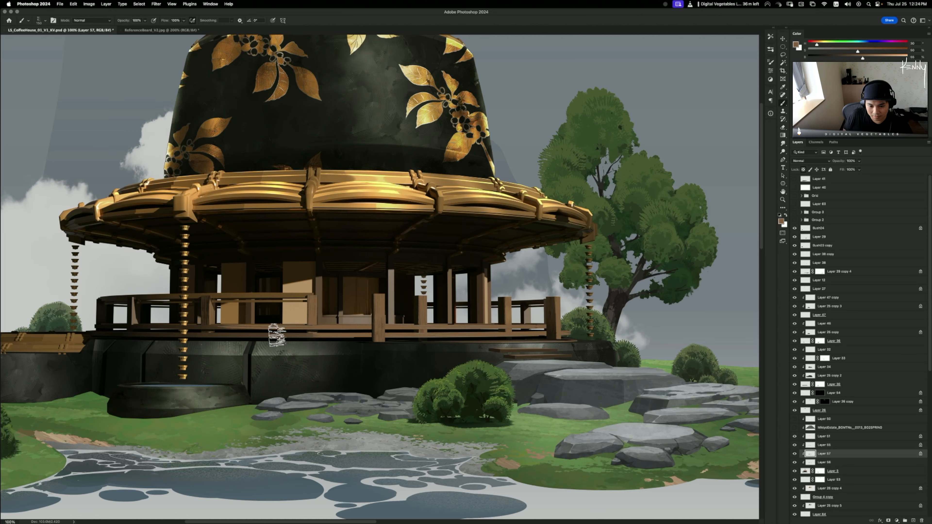
- Work sampled dark and light browns along the lower rail's left part with a smaller brush, and undo the last stroke
{"action": "left_click", "coordinate": [234, 333], "text": "alt"}
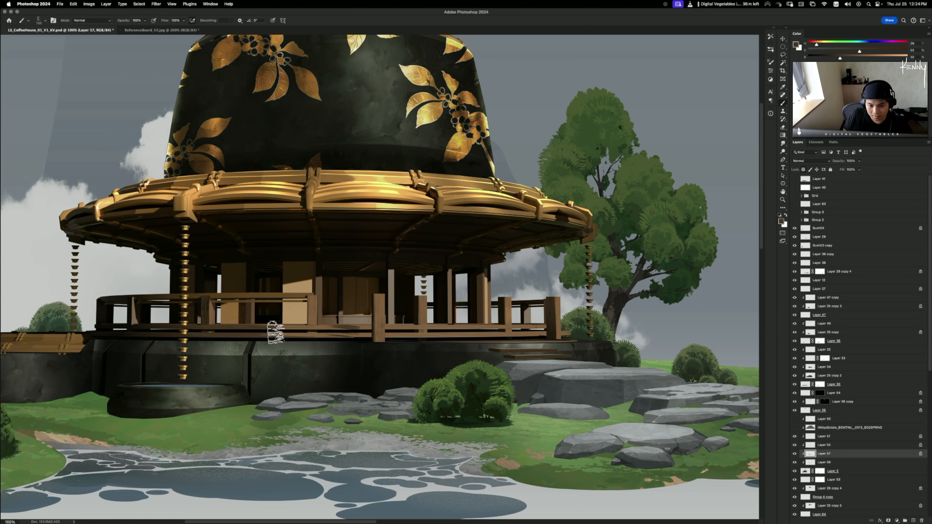
{"action": "left_click", "coordinate": [314, 335], "text": "alt"}
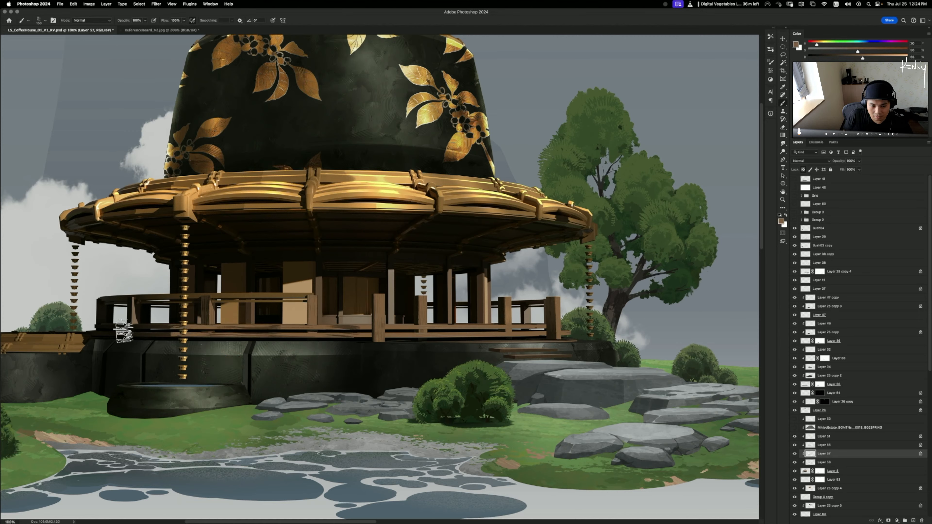
{"action": "left_click", "coordinate": [134, 328], "text": "alt"}
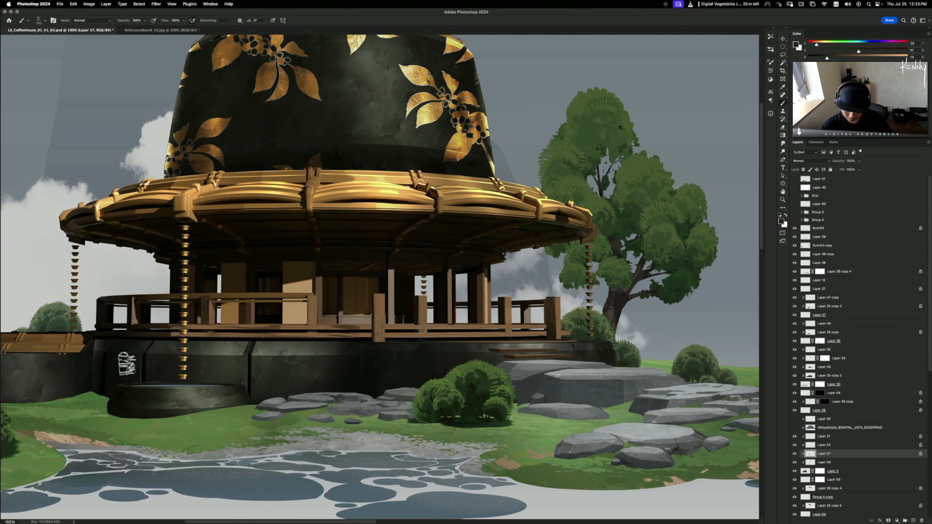
{"action": "key", "text": "bracketleft"}
{"action": "key", "text": "bracketleft"}
{"action": "key", "text": "bracketleft"}
{"action": "key", "text": "super+z"}
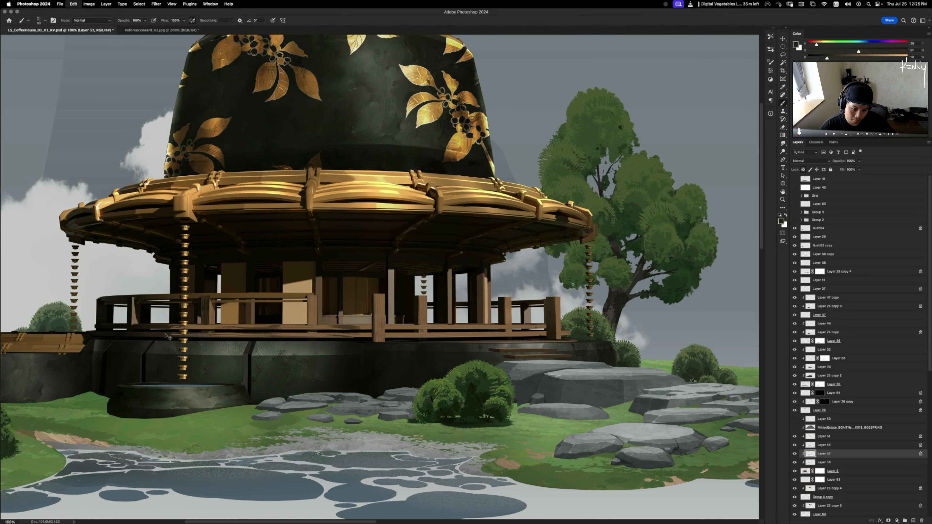
- Reduce the brush opacity to 50% and blend sampled dark and light browns along the lower rail
{"action": "key", "text": "shift+5"}
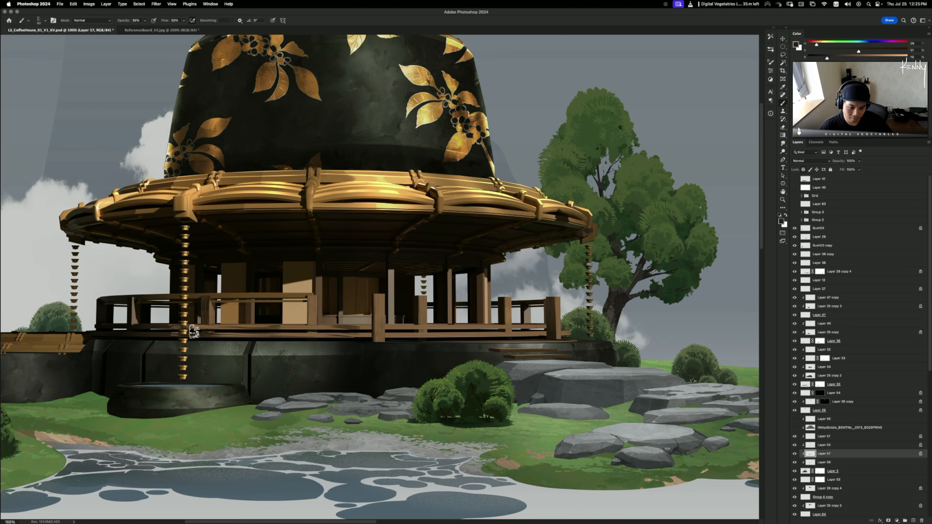
{"action": "left_click_drag", "start_coordinate": [171, 327], "coordinate": [272, 330]}
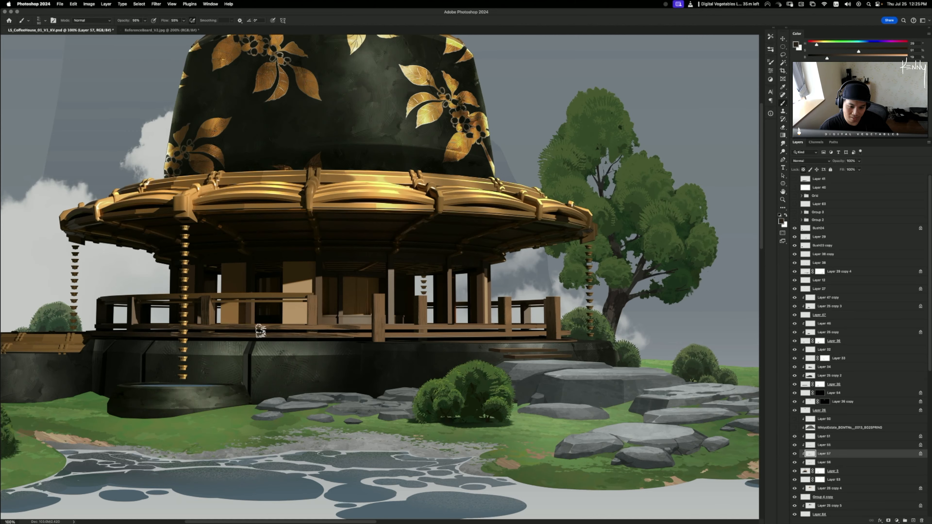
{"action": "left_click", "coordinate": [304, 328], "text": "alt"}
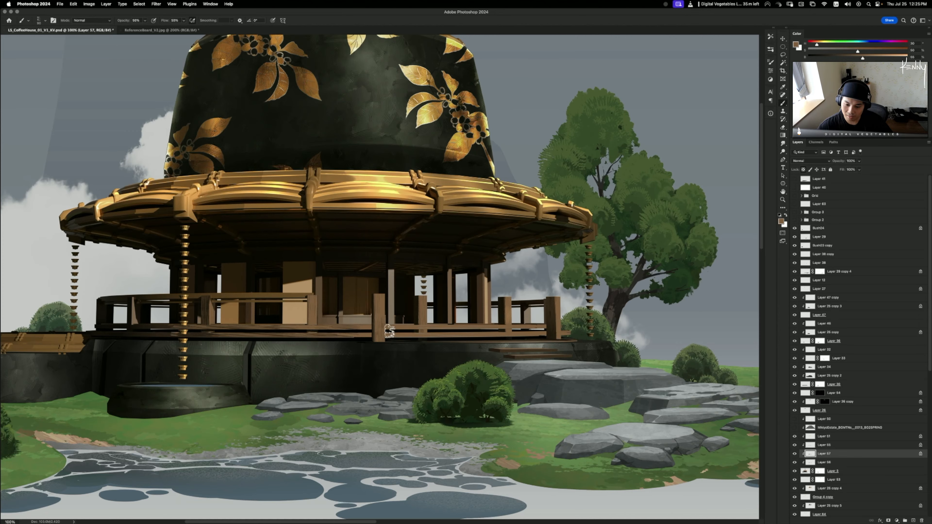
{"action": "left_click", "coordinate": [484, 296], "text": "alt"}
{"action": "left_click_drag", "start_coordinate": [486, 296], "coordinate": [487, 298]}
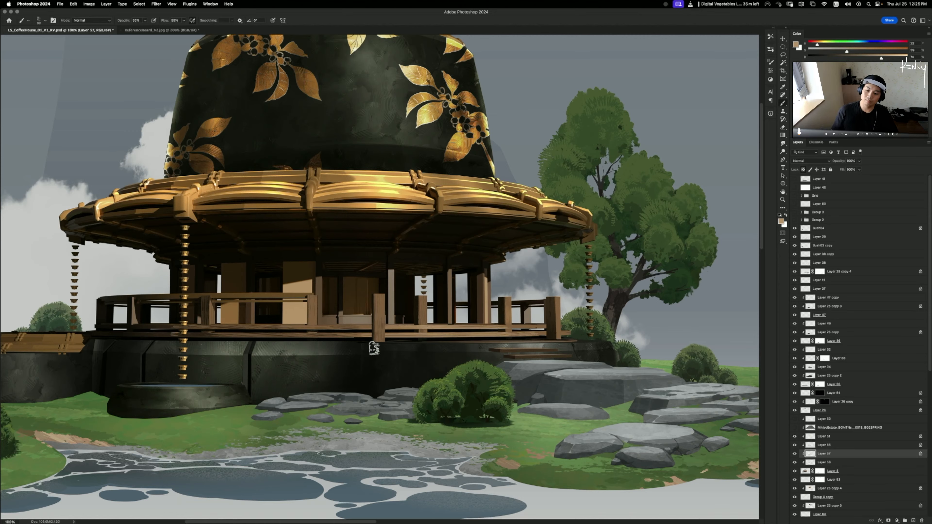
{"action": "left_click", "coordinate": [380, 322], "text": "alt"}
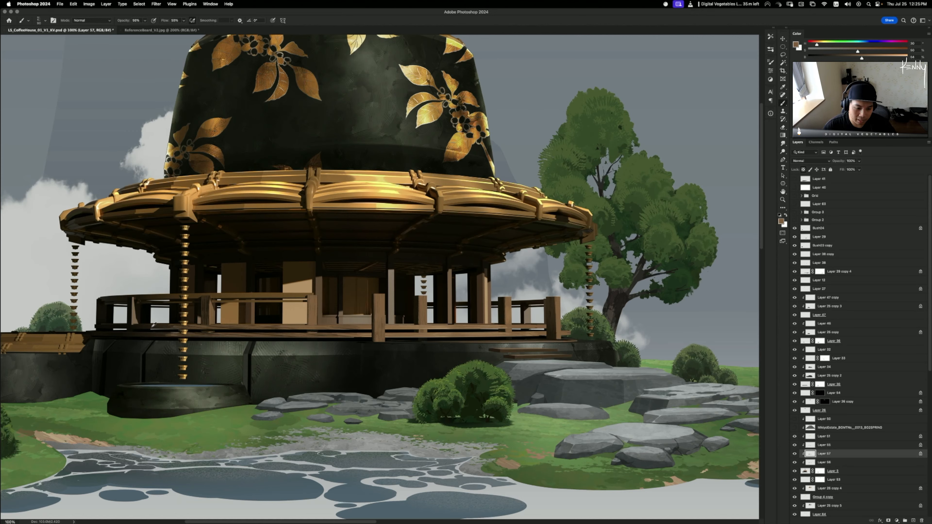
{"action": "left_click", "coordinate": [158, 331], "text": "alt"}
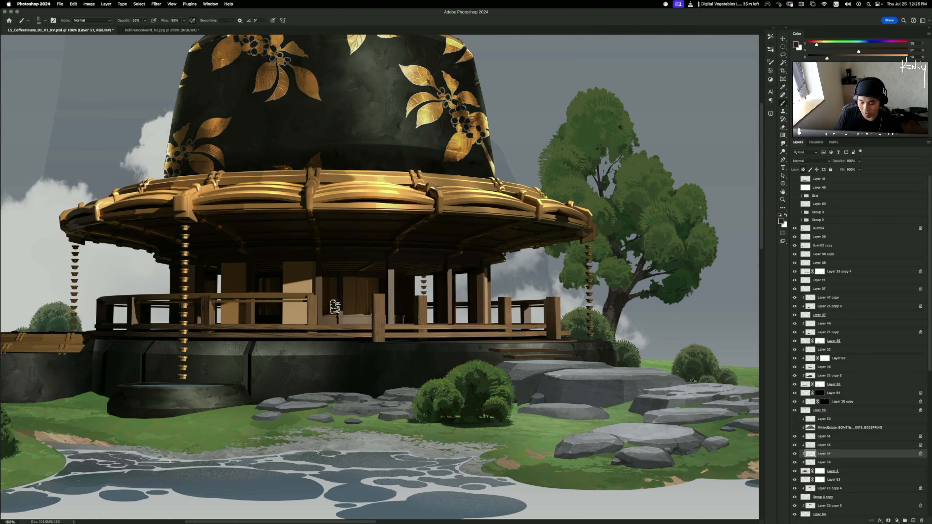
- Marquee the short rail section beside the corner post, shade it with a sampled dark brown, and restore the brush opacity to 100%
{"action": "key", "text": "m"}
{"action": "left_click_drag", "start_coordinate": [334, 313], "coordinate": [374, 347]}
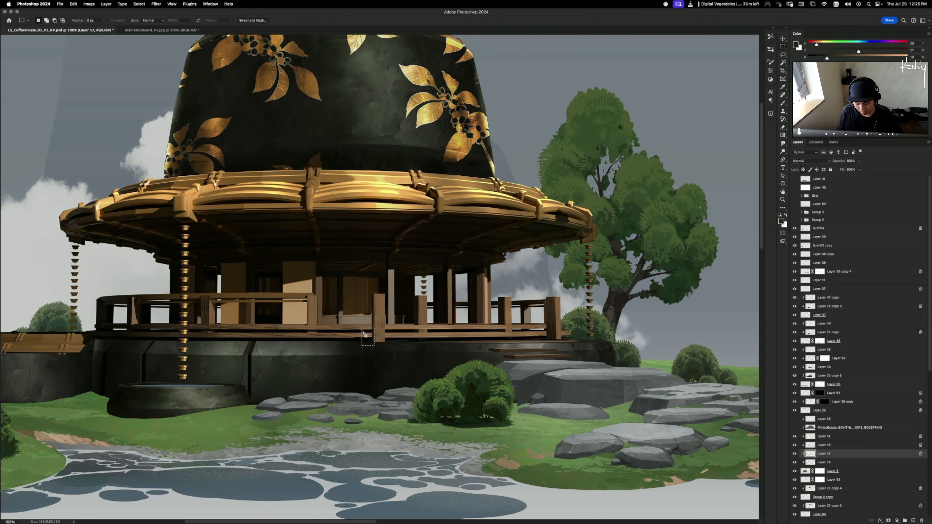
{"action": "left_click_drag", "start_coordinate": [344, 313], "coordinate": [388, 333]}
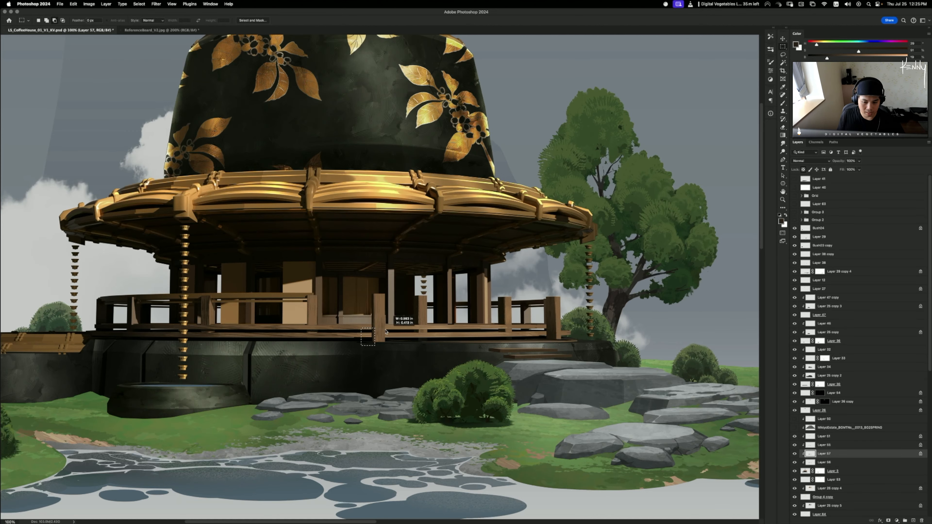
{"action": "key", "text": "b"}
{"action": "left_click", "coordinate": [146, 323], "text": "alt"}
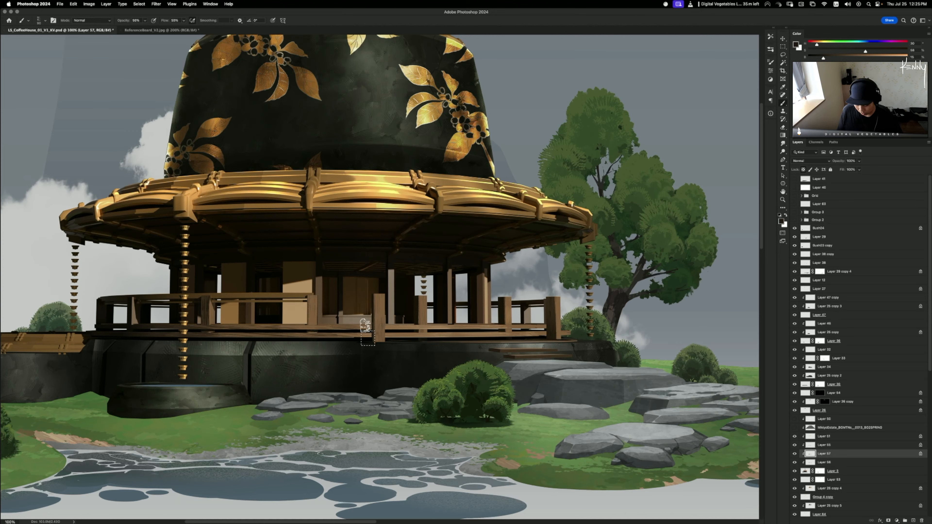
{"action": "key", "text": "shift+0"}
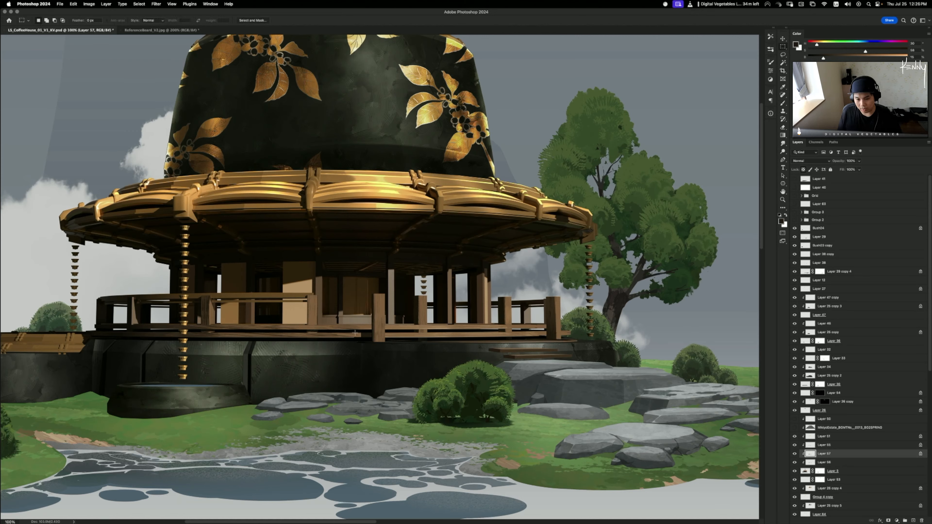
- Marquee the rail area just above that section, beside the corner post, and shade it with the same dark brown
{"action": "key", "text": "m"}
{"action": "left_click_drag", "start_coordinate": [349, 314], "coordinate": [367, 332]}
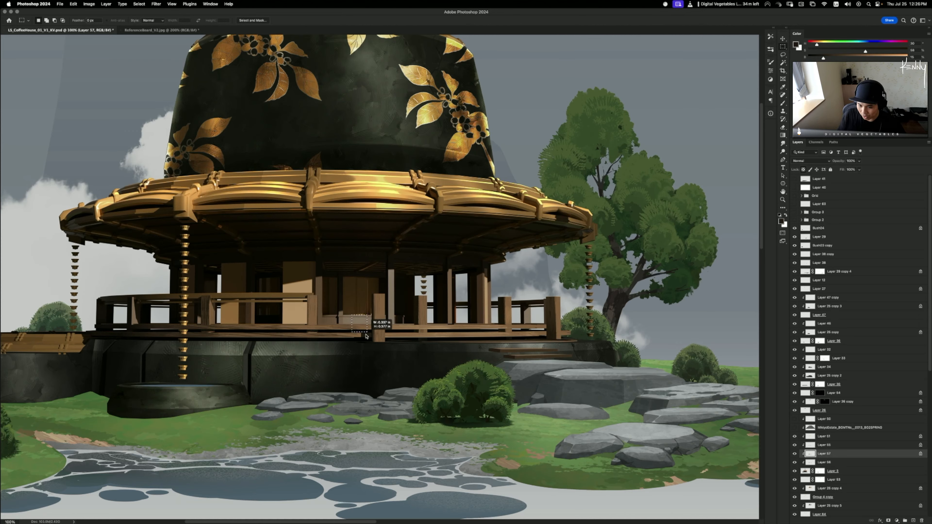
{"action": "key", "text": "b"}
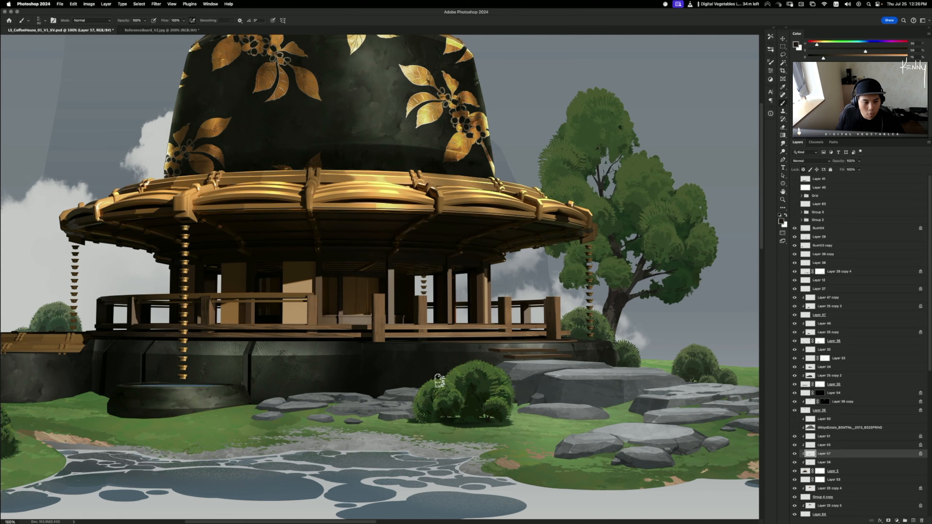
- Marquee two small lower-rail sections near the right end post and shade each one with the dark brown
{"action": "key", "text": "m"}
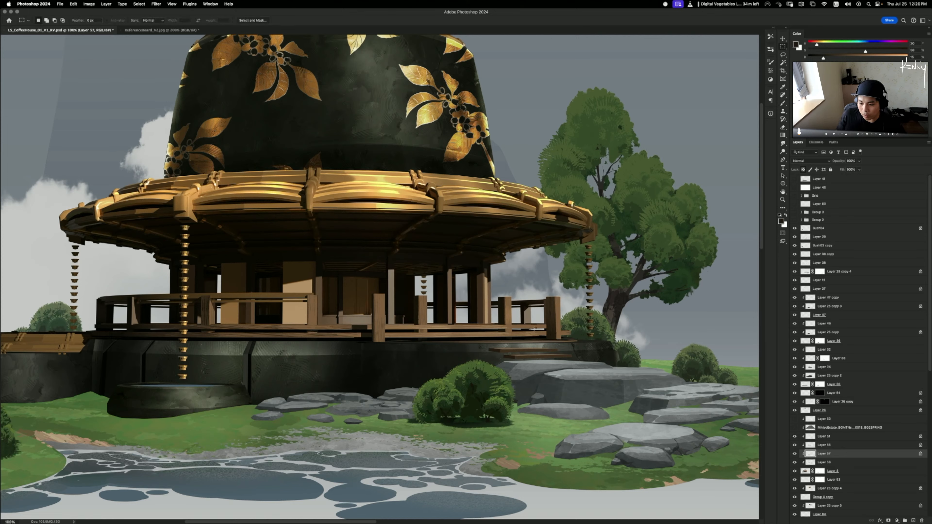
{"action": "left_click_drag", "start_coordinate": [532, 328], "coordinate": [549, 343]}
{"action": "key", "text": "b"}
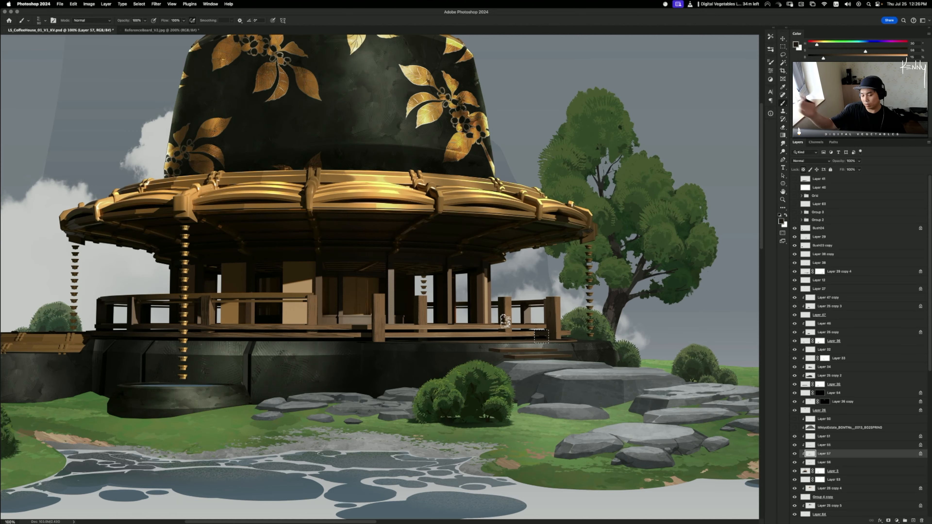
{"action": "key", "text": "m"}
{"action": "left_click_drag", "start_coordinate": [521, 317], "coordinate": [535, 330]}
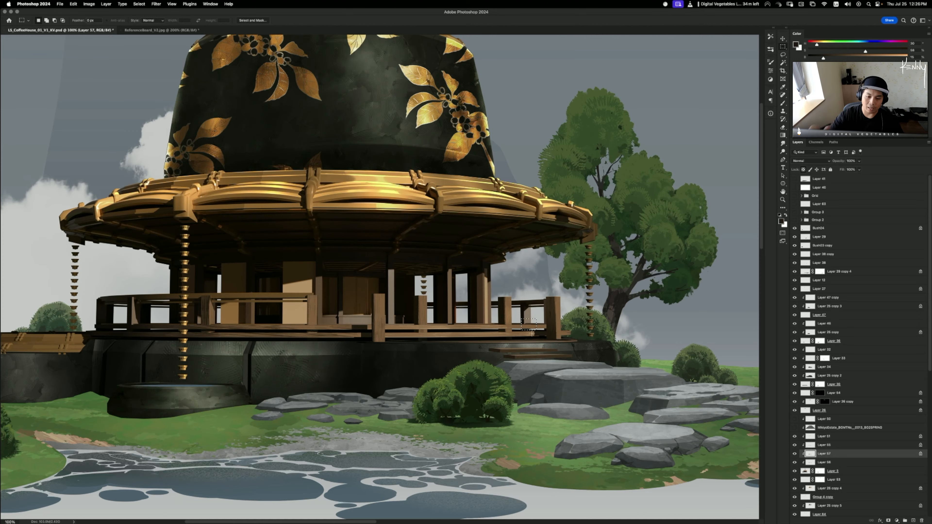
{"action": "key", "text": "b"}
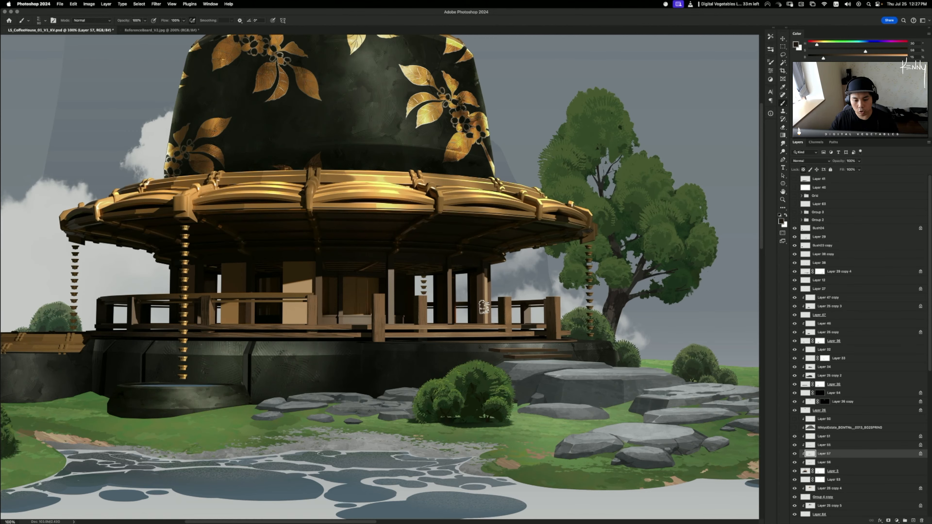
- Check the veranda in the full painting, and load Layer 57's outline as a selection to examine its painted area
{"action": "scroll", "coordinate": [484, 308], "scroll_direction": "down", "scroll_amount": 2}
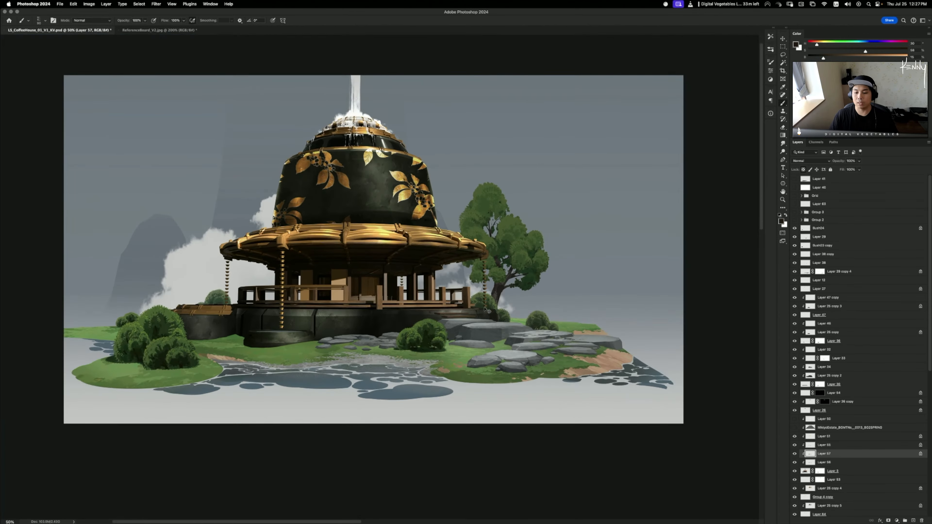
{"action": "scroll", "coordinate": [487, 310], "scroll_direction": "up", "scroll_amount": 2}
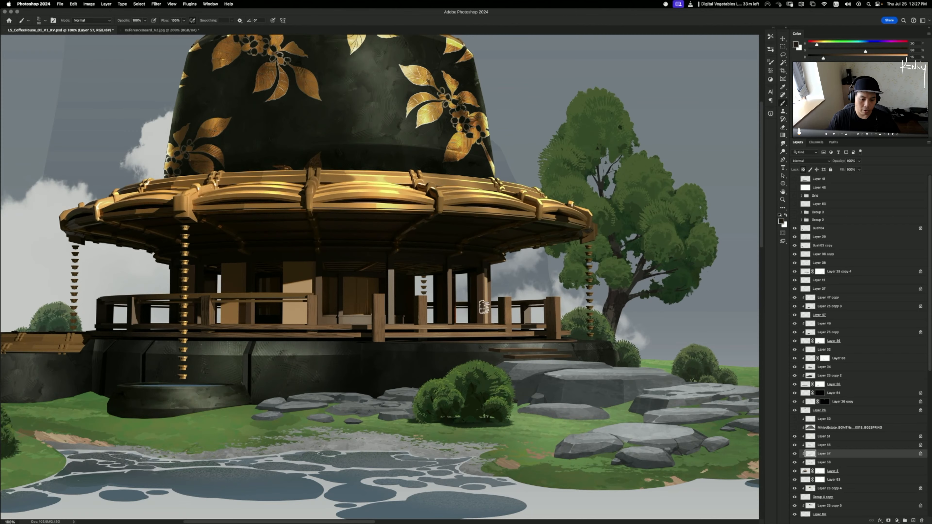
{"action": "key", "text": "v"}
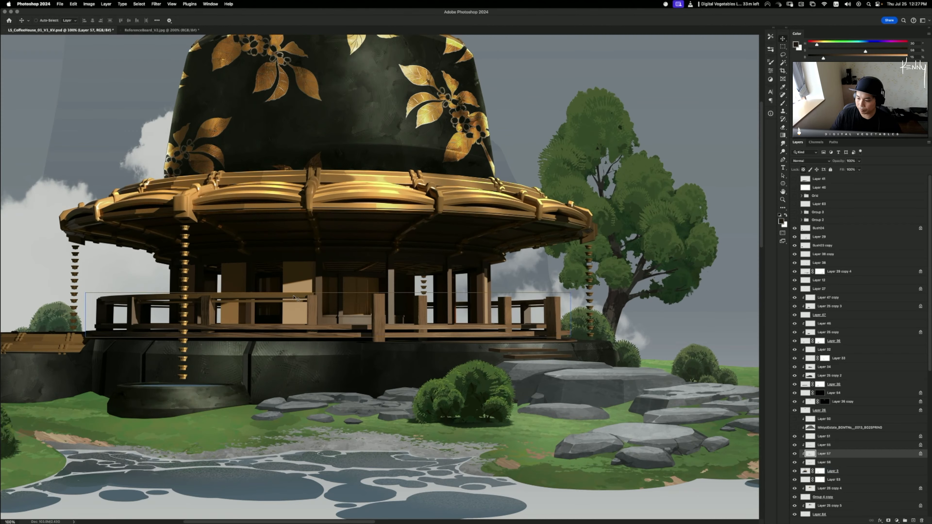
{"action": "left_click", "coordinate": [567, 419], "text": "super"}
{"action": "left_click", "coordinate": [811, 454], "text": "super"}
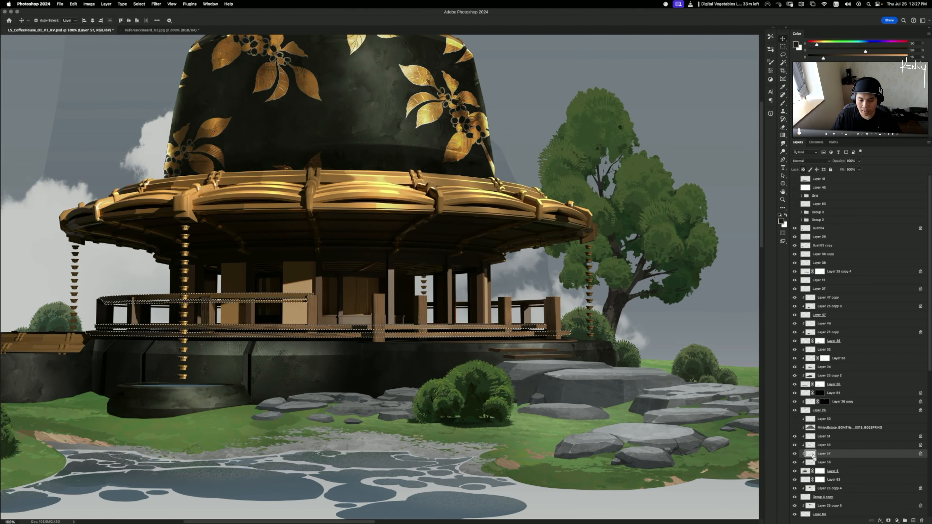
{"action": "key", "text": "super+d"}
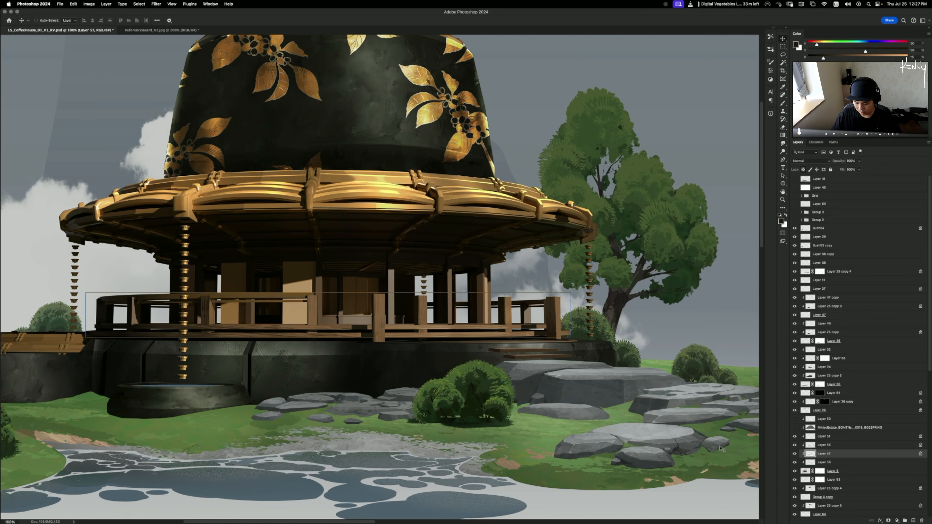
- Marquee the upper railing left of the corner post on Layer 57 and put it on a new layer
{"action": "key", "text": "m"}
{"action": "left_click_drag", "start_coordinate": [33, 265], "coordinate": [377, 315]}
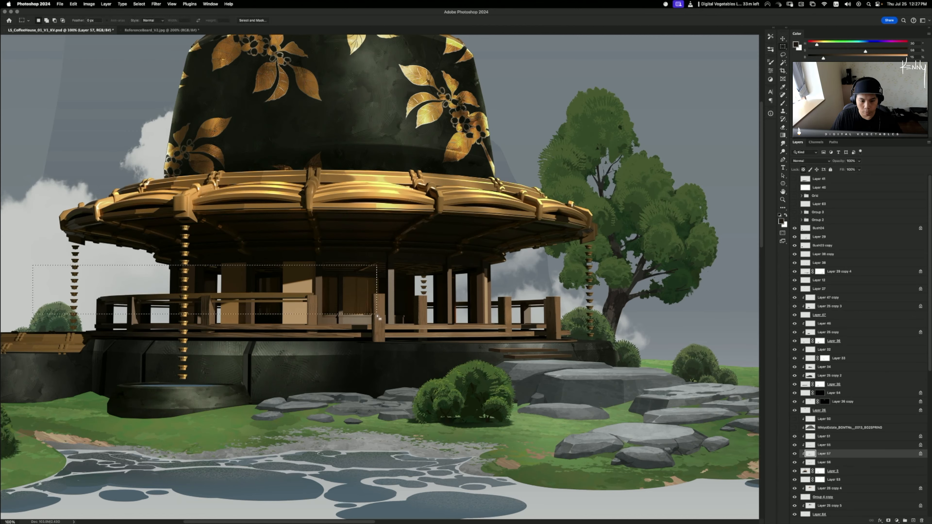
{"action": "right_click", "coordinate": [246, 275]}
{"action": "left_click", "coordinate": [257, 327]}
{"action": "key", "text": "l"}
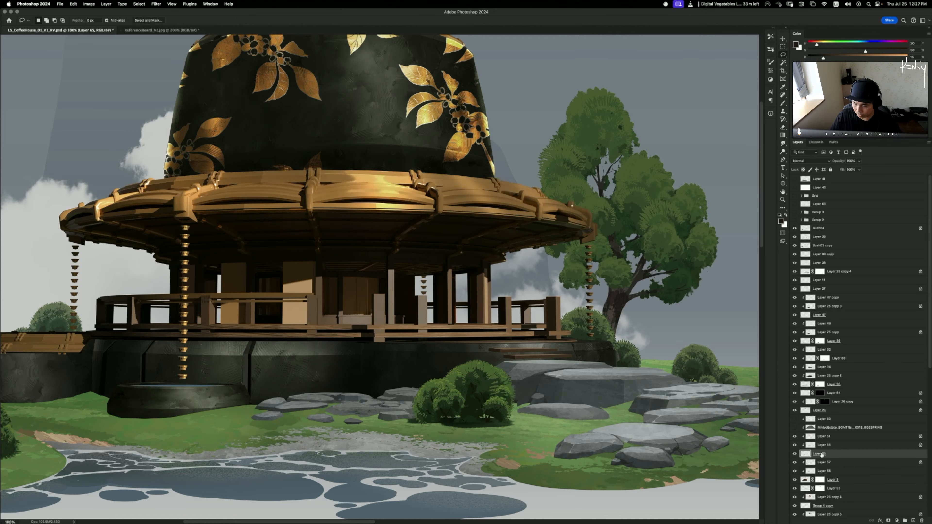
- Move Layer 65 above Layer 51, release it from clipping, and clip the layers beneath it back to the building layer
{"action": "left_click_drag", "start_coordinate": [821, 456], "coordinate": [823, 437]}
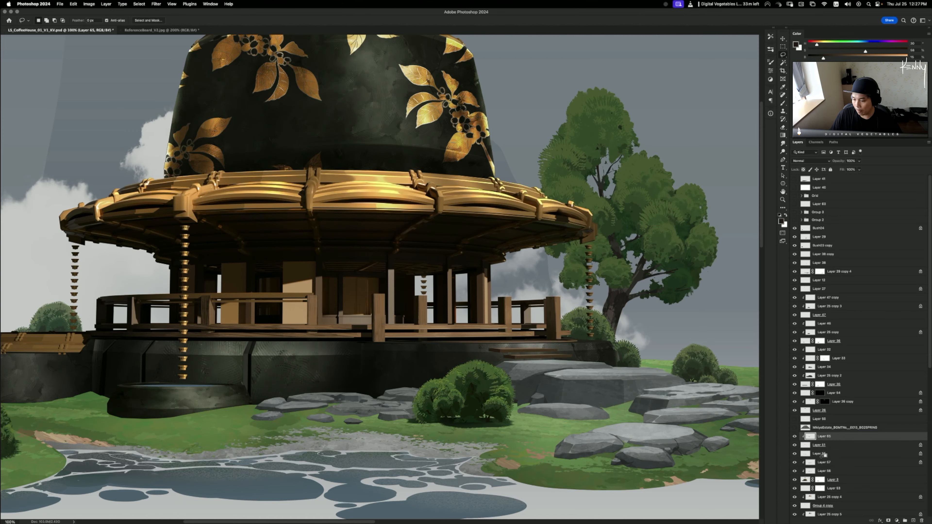
{"action": "left_click", "coordinate": [821, 456], "text": "alt"}
{"action": "left_click", "coordinate": [822, 448], "text": "alt"}
{"action": "left_click", "coordinate": [823, 438], "text": "alt"}
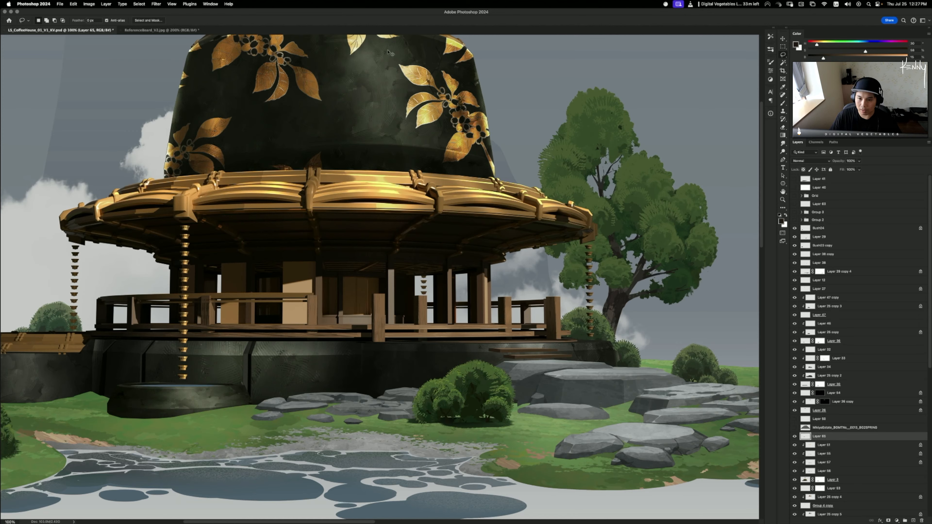
- Duplicate Layer 25 copy 4 directly above Layer 65 and clip the duplicate to it
{"action": "key", "text": "v"}
{"action": "left_click", "coordinate": [823, 349]}
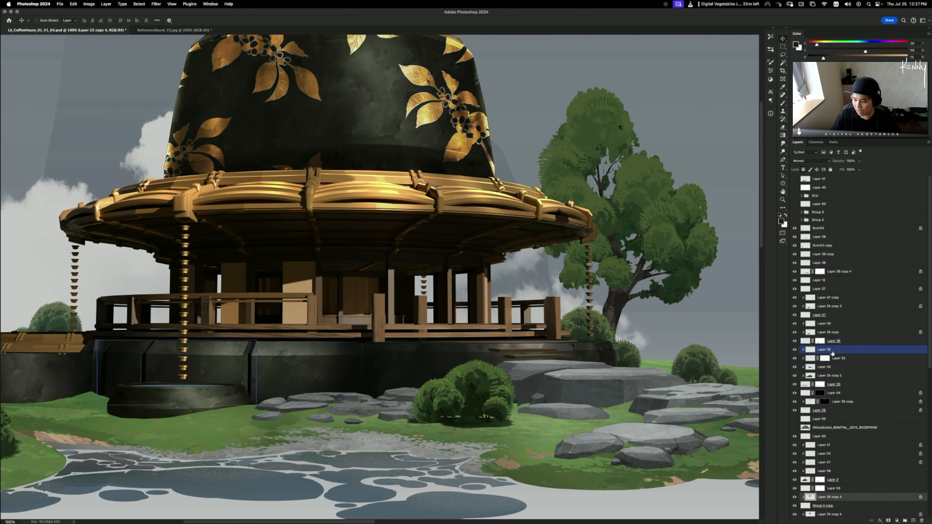
{"action": "left_click_drag", "start_coordinate": [827, 497], "coordinate": [825, 435]}
{"action": "left_click", "coordinate": [794, 432], "text": "alt"}
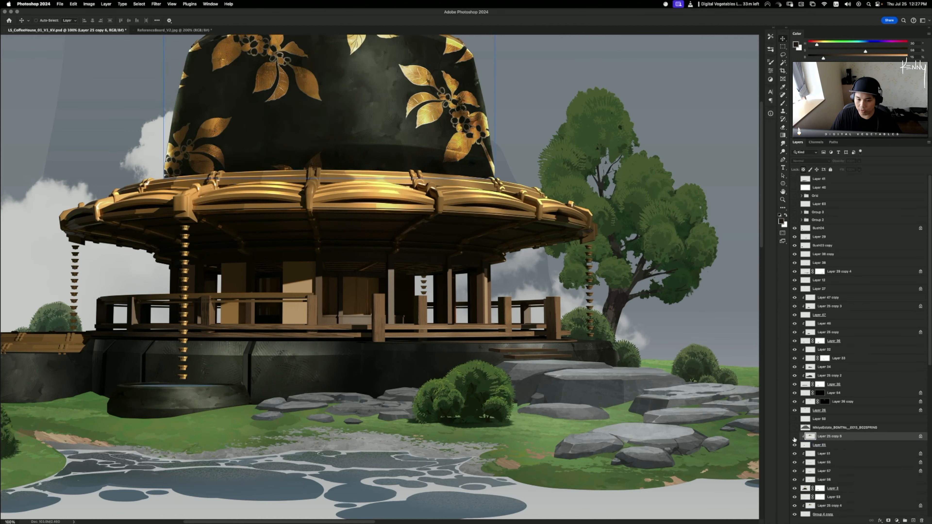
- Transform Layer 25 copy 6, moving its gold texture over the upper railing and resizing it to fit the rail
{"action": "key", "text": "super+t"}
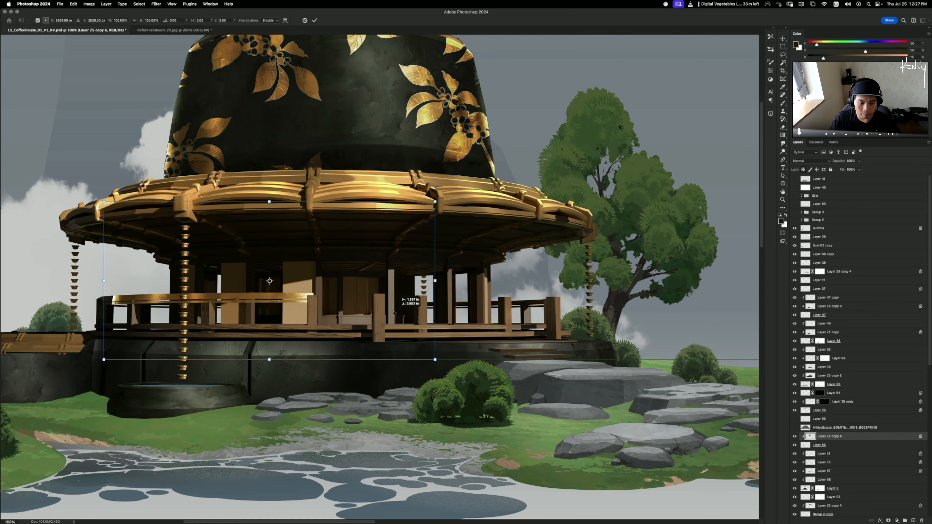
{"action": "left_click_drag", "start_coordinate": [393, 311], "coordinate": [321, 276]}
{"action": "key", "text": "super+minus"}
{"action": "key", "text": "super+minus"}
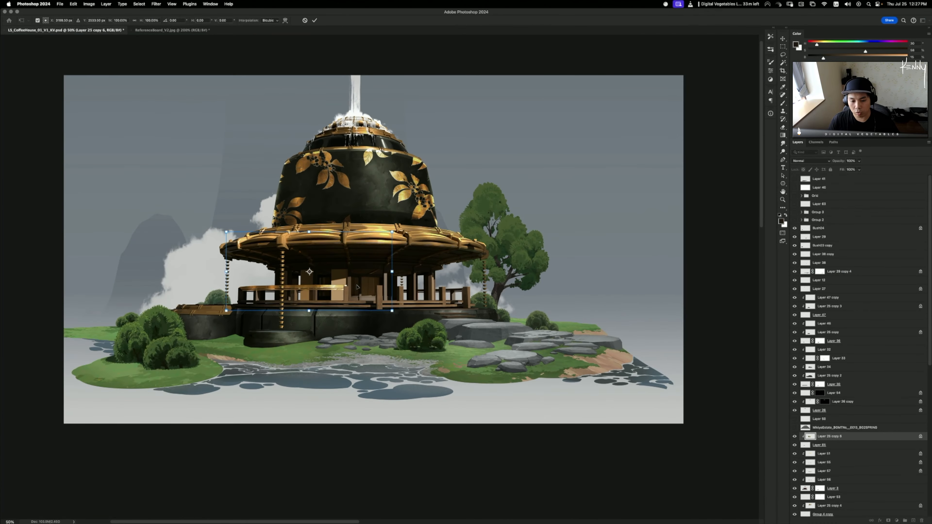
{"action": "key", "text": "super+equal"}
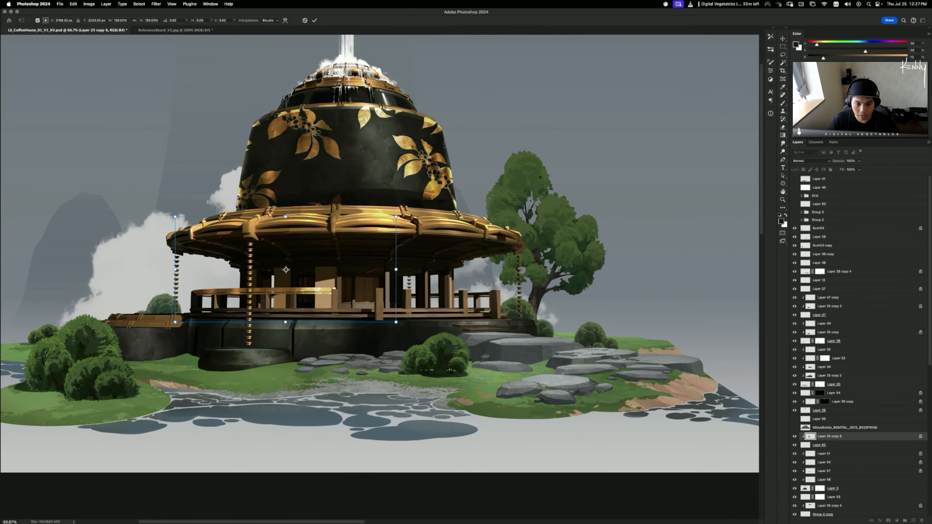
{"action": "left_click_drag", "start_coordinate": [315, 249], "coordinate": [317, 269]}
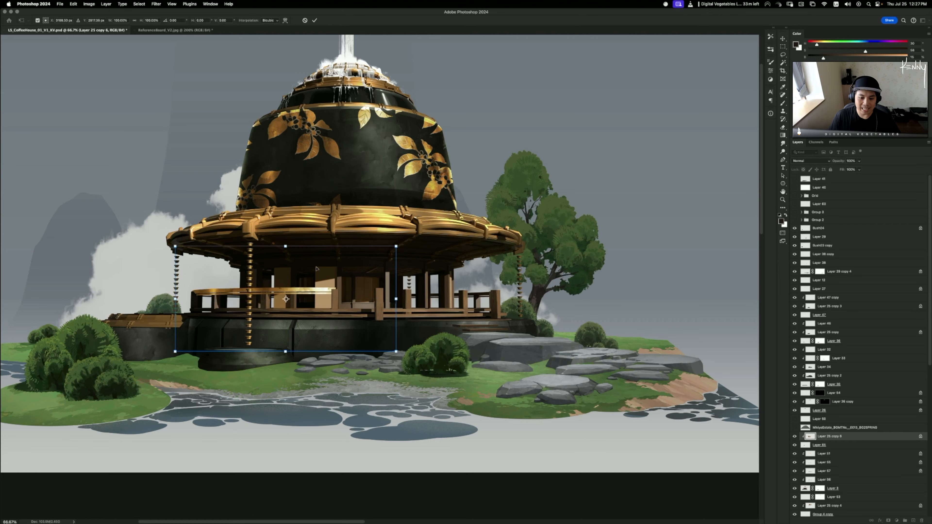
{"action": "left_click_drag", "start_coordinate": [396, 246], "coordinate": [444, 298]}
{"action": "key", "text": "Return"}
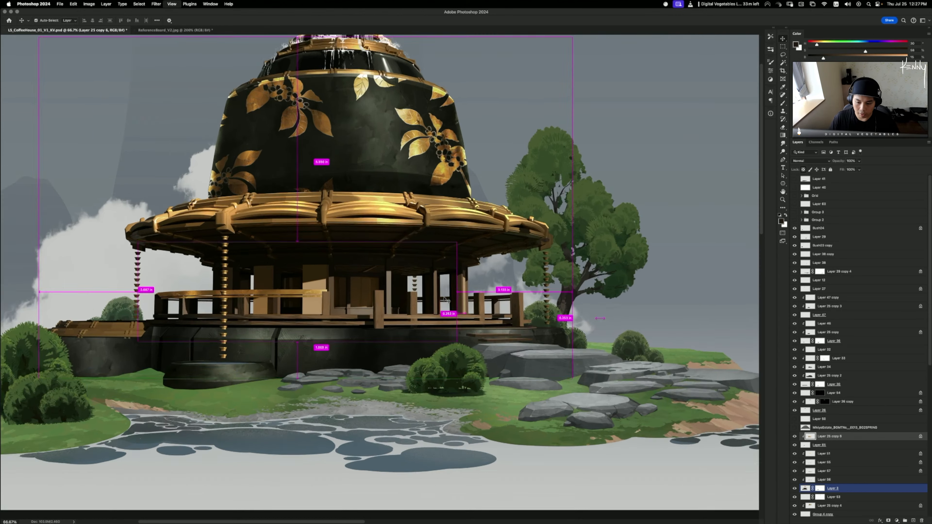
{"action": "left_click", "coordinate": [446, 299], "text": "super"}
{"action": "key", "text": "super+1"}
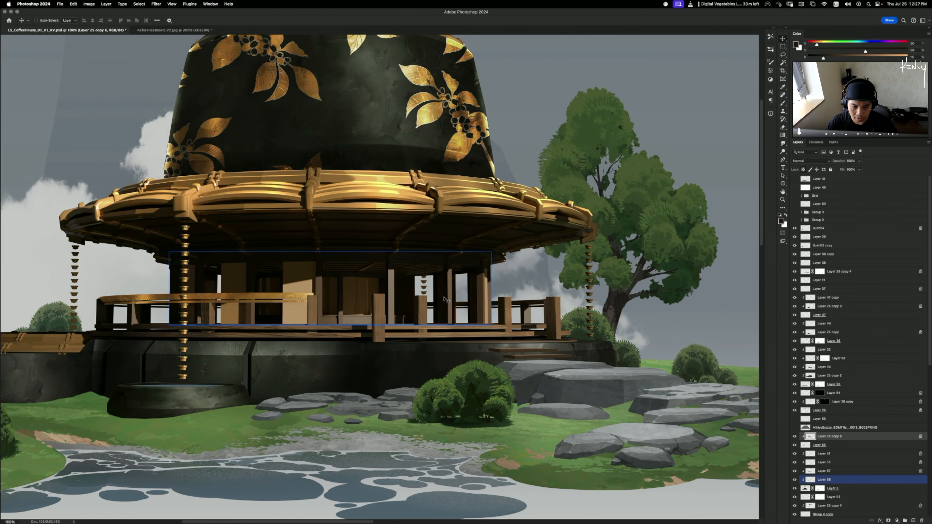
{"action": "left_click", "coordinate": [644, 403], "text": "super"}
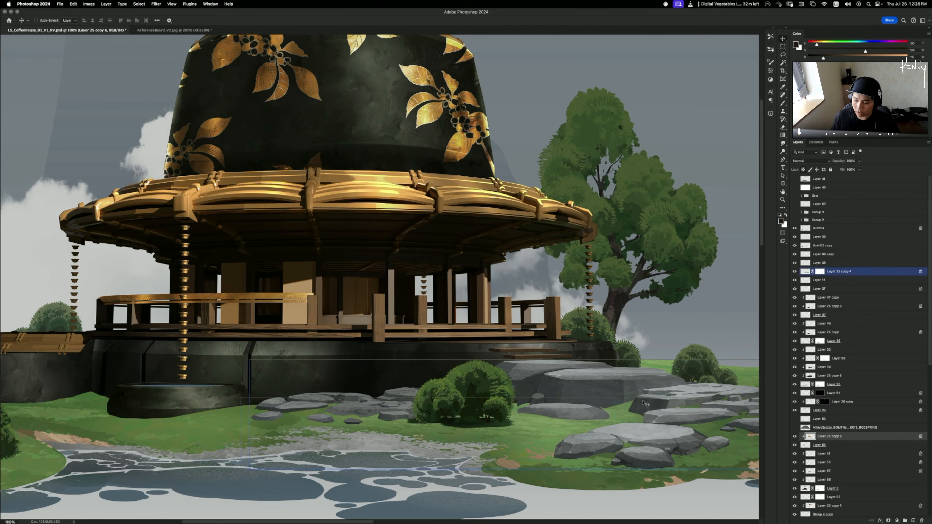
{"action": "left_click", "coordinate": [375, 394], "text": "super"}
{"action": "left_click", "coordinate": [293, 344], "text": "super"}
- Trace a thin curved band along the middle of the gold upper railing with the Pen tool and convert the path to a selection
{"action": "key", "text": "super+="}
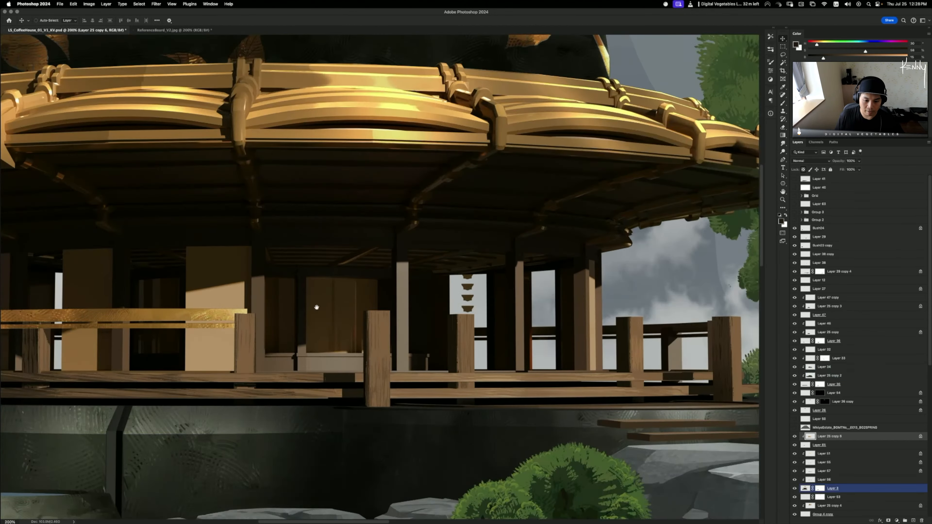
{"action": "scroll", "coordinate": [279, 330], "scroll_direction": "left", "scroll_amount": 5}
{"action": "key", "text": "p"}
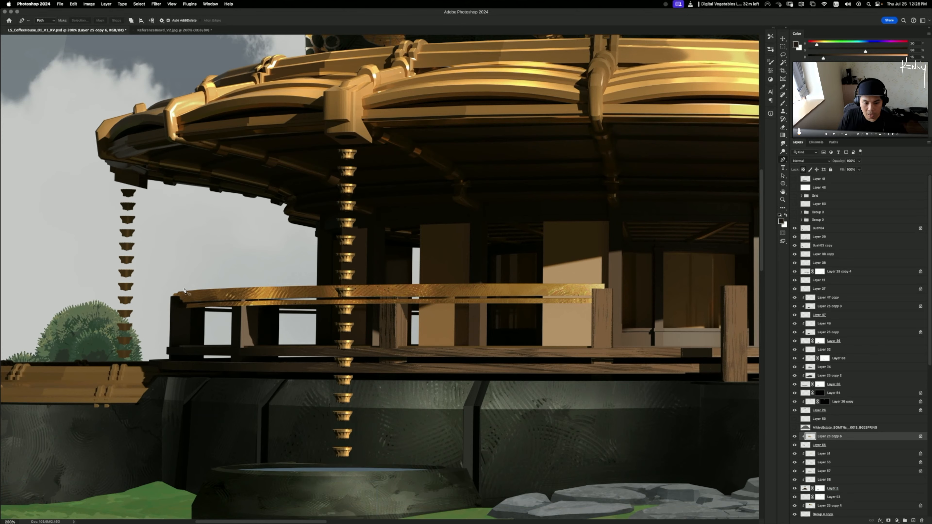
{"action": "left_click", "coordinate": [180, 299]}
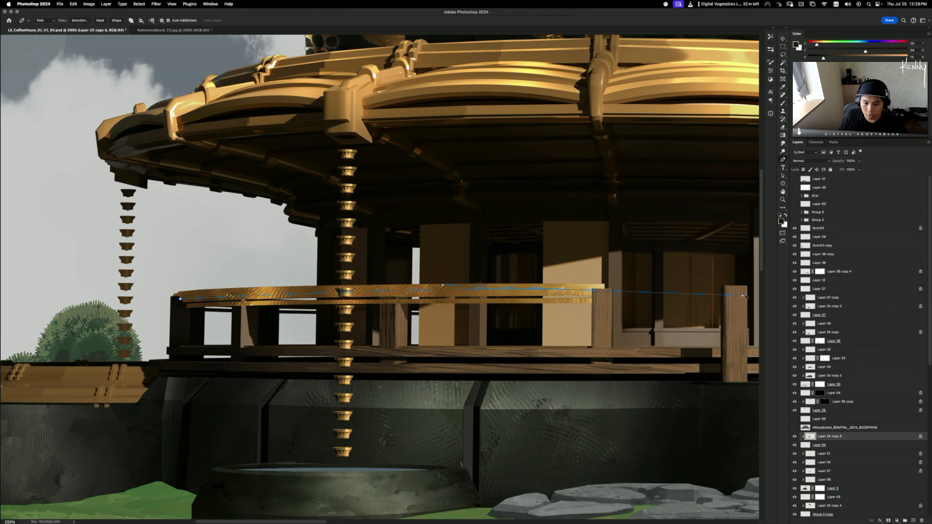
{"action": "scroll", "coordinate": [697, 292], "scroll_direction": "right", "scroll_amount": 5}
{"action": "scroll", "coordinate": [757, 290], "scroll_direction": "right", "scroll_amount": 4}
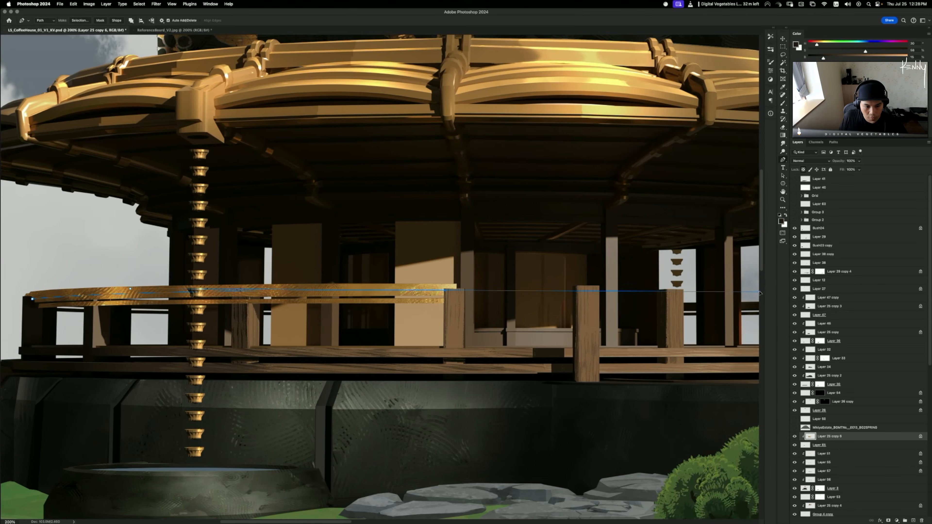
{"action": "scroll", "coordinate": [752, 295], "scroll_direction": "right", "scroll_amount": 2}
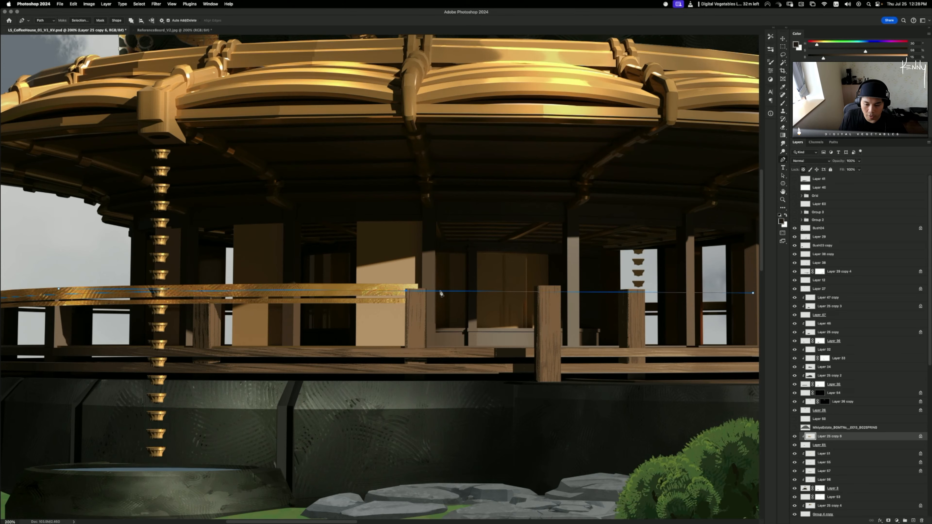
{"action": "left_click", "coordinate": [432, 296]}
{"action": "scroll", "coordinate": [408, 297], "scroll_direction": "left", "scroll_amount": 10}
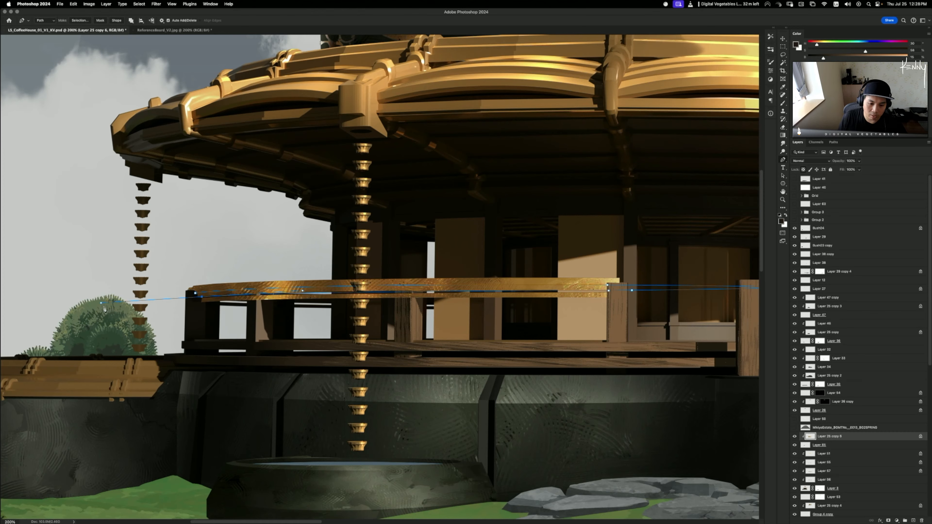
{"action": "key", "text": "super+Return"}
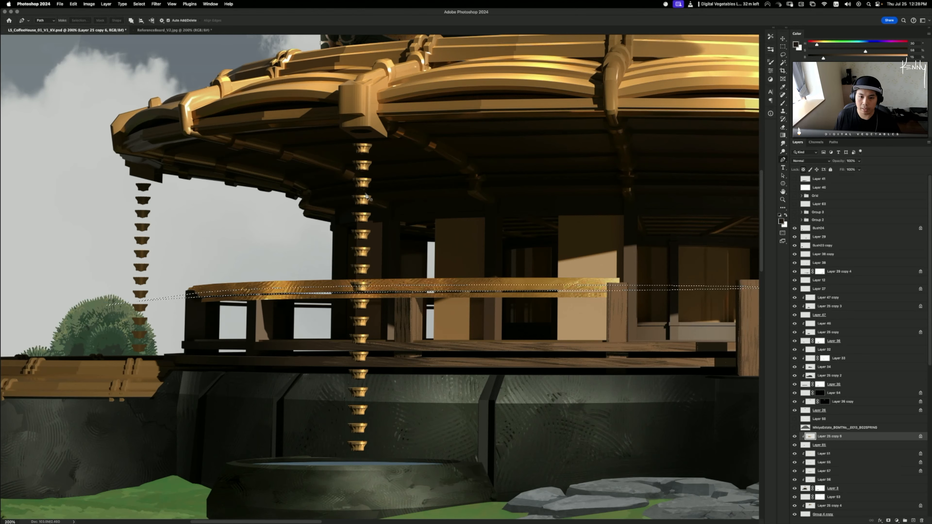
- Add a new layer clipped above Layer 25 copy 6 and sample a dark brown from the roof's shaded edge for the brush
{"action": "key", "text": "b"}
{"action": "left_click", "coordinate": [256, 127], "text": "alt"}
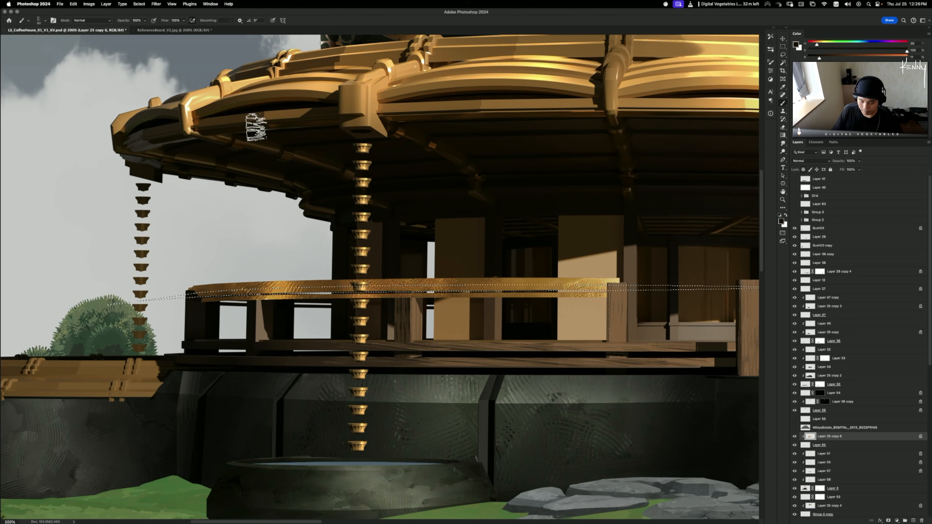
{"action": "key", "text": "super+shift+n"}
{"action": "key", "text": "Return"}
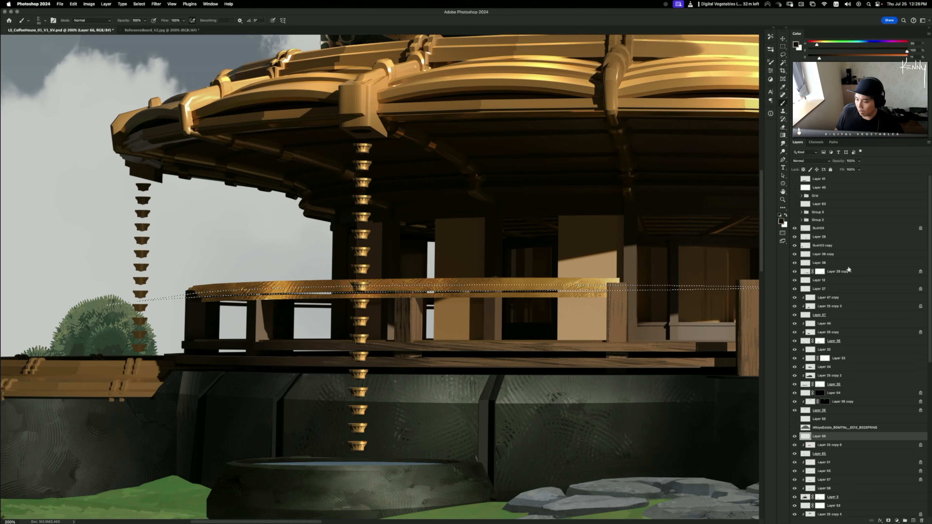
{"action": "left_click", "coordinate": [823, 441], "text": "alt"}
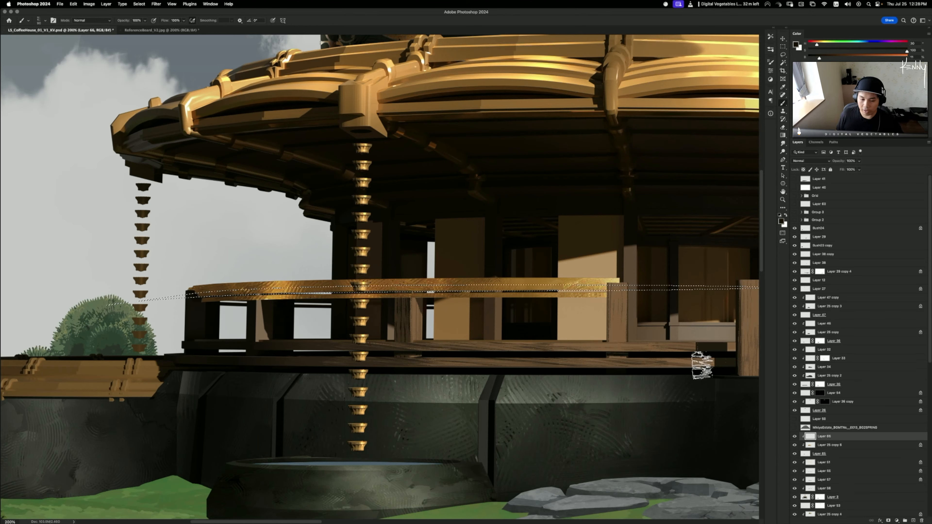
{"action": "left_click", "coordinate": [237, 123], "text": "alt"}
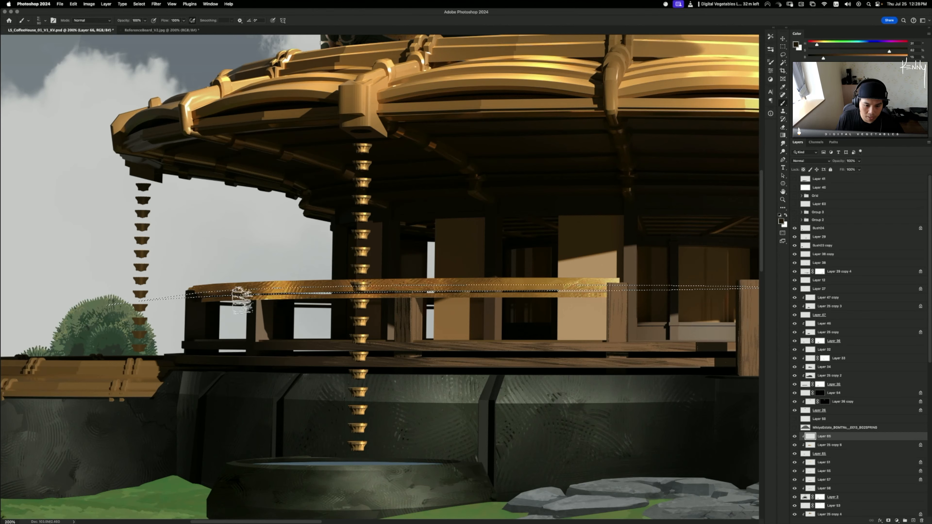
- Brush dark brown shading into the selected band along the upper railing, undo the last stroke, and check the shading in the wider painting
{"action": "left_click_drag", "start_coordinate": [404, 290], "coordinate": [468, 289]}
{"action": "mouse_move", "coordinate": [356, 291]}
{"action": "left_mouse_down"}
{"action": "mouse_move", "coordinate": [616, 287]}
{"action": "mouse_move", "coordinate": [603, 288]}
{"action": "left_mouse_up"}
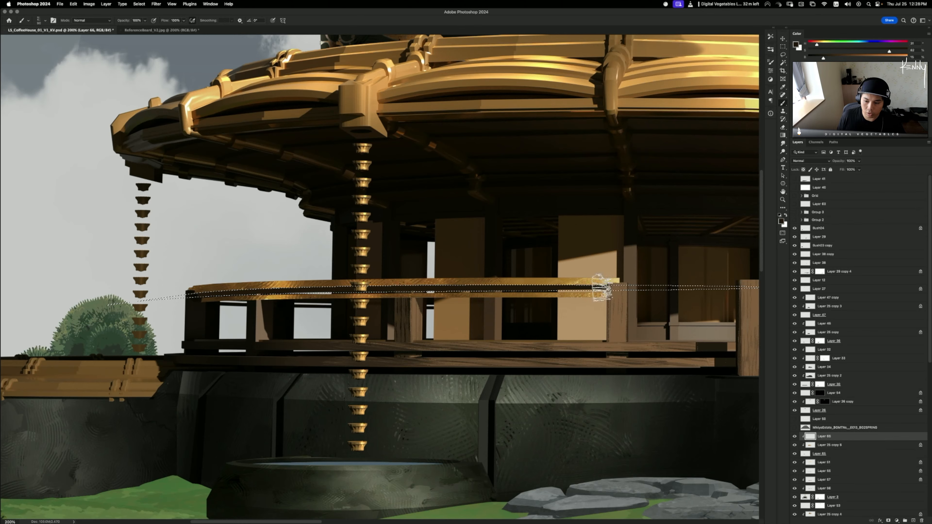
{"action": "key", "text": "super+z"}
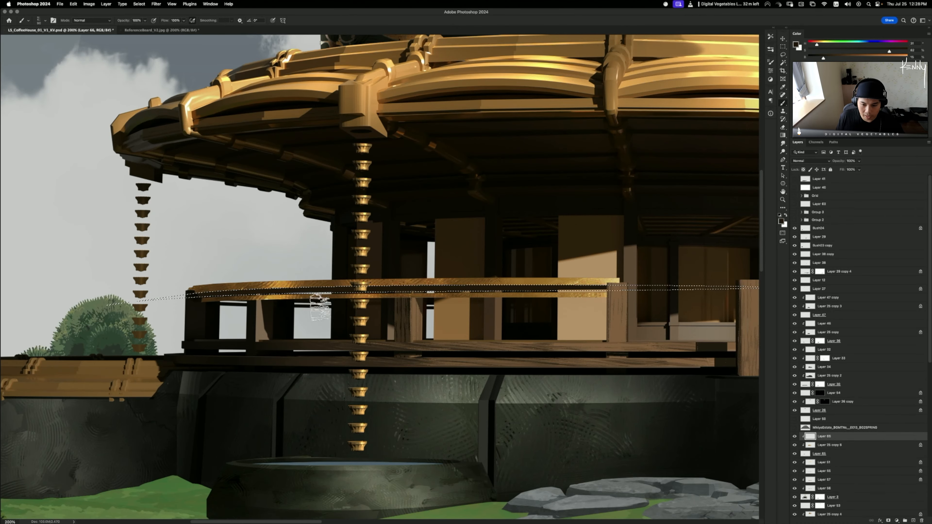
{"action": "key", "text": "super+minus"}
{"action": "scroll", "coordinate": [287, 319], "scroll_direction": "down", "scroll_amount": 1}
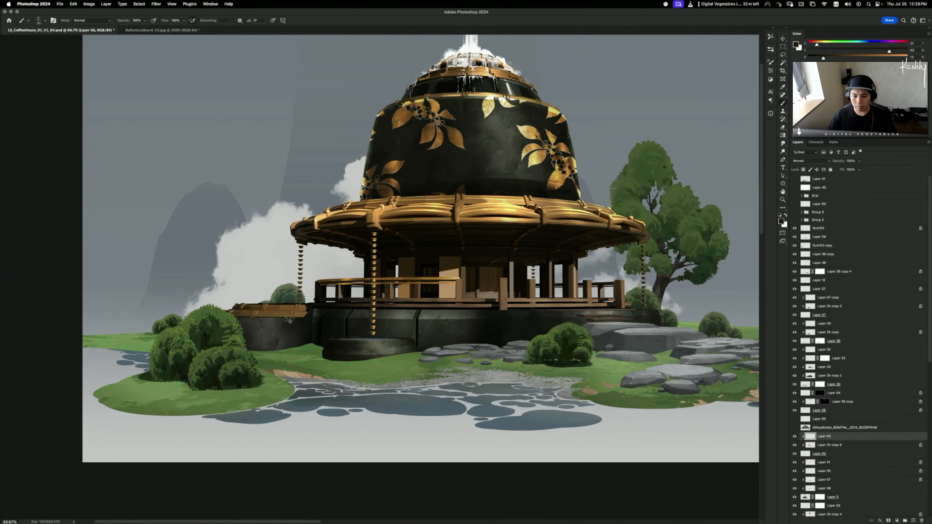
{"action": "scroll", "coordinate": [287, 320], "scroll_direction": "up", "scroll_amount": 3}
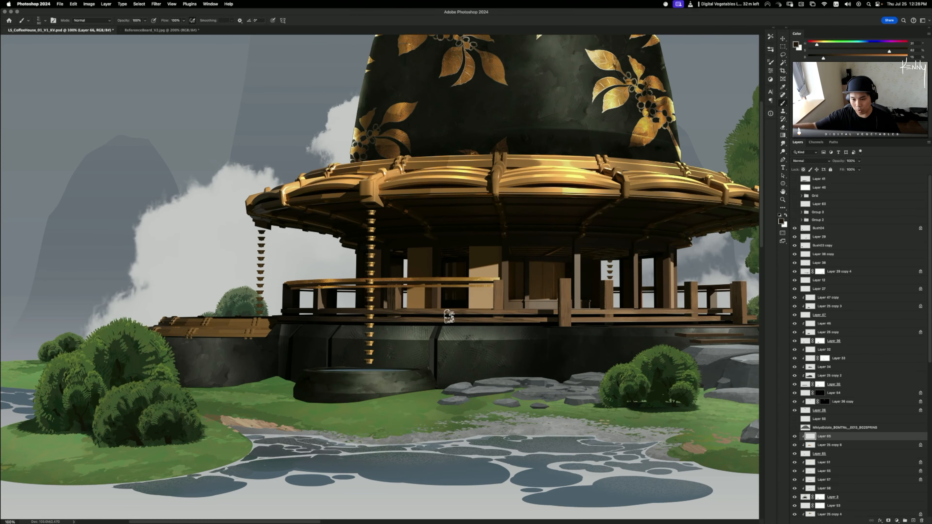
{"action": "key", "text": "super+plus"}
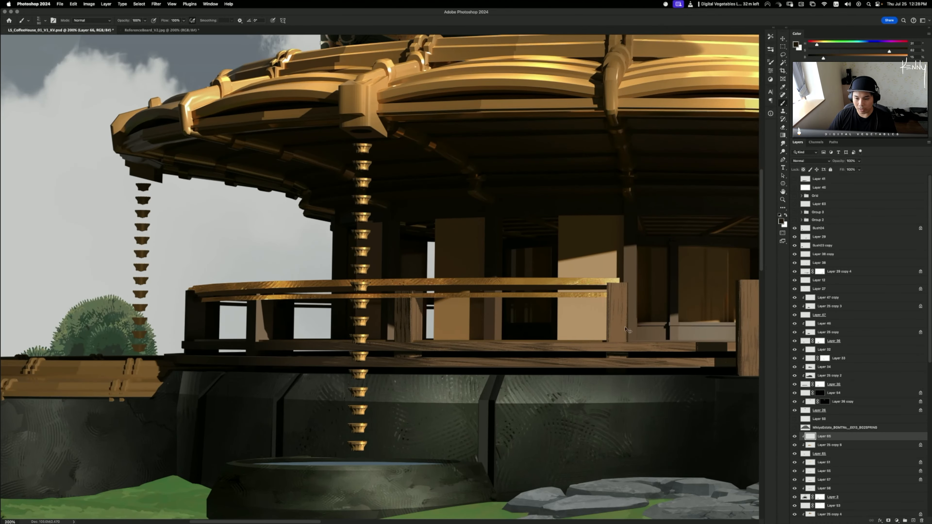
- Raise the saturation of the railing's dark band on Layer 66 to +62 with Hue/Saturation
{"action": "key", "text": "super+u"}
{"action": "left_click_drag", "start_coordinate": [654, 197], "coordinate": [667, 197]}
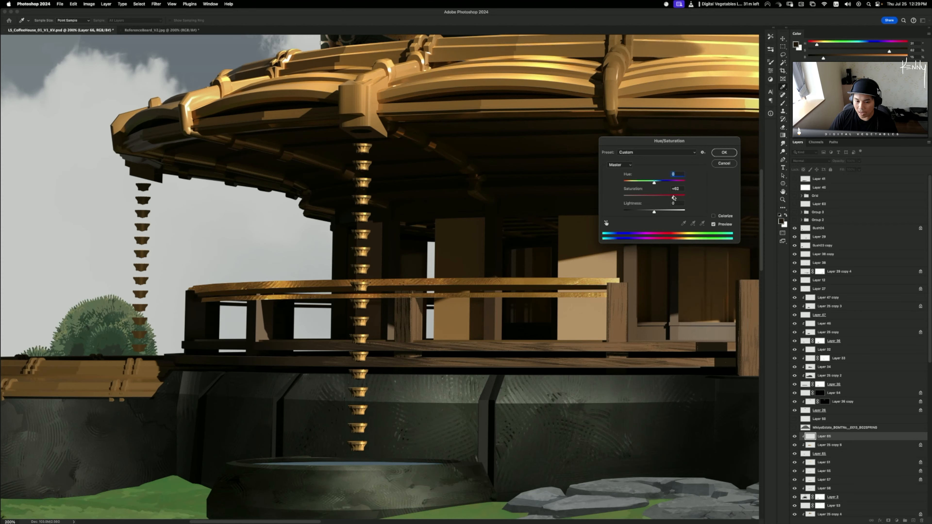
{"action": "left_click", "coordinate": [724, 152]}
- Enlarge the Dodge tool's brush considerably and lighten the dark band on Layer 66 with a broad stroke over the railing
{"action": "key", "text": "o"}
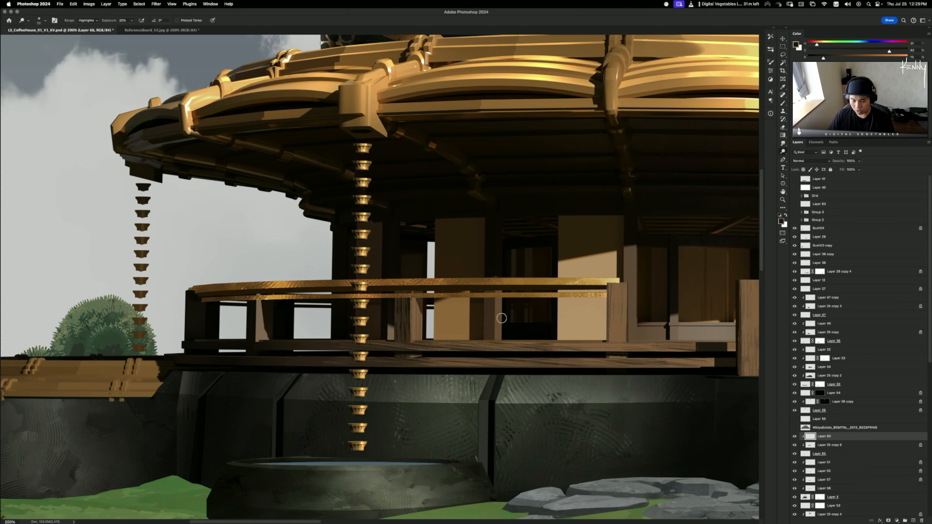
{"action": "key", "text": "bracketright"}
{"action": "key", "text": "bracketright"}
{"action": "key", "text": "bracketright"}
{"action": "key", "text": "bracketright"}
{"action": "key", "text": "bracketright"}
{"action": "key", "text": "bracketright"}
{"action": "key", "text": "bracketright"}
{"action": "key", "text": "bracketright"}
{"action": "key", "text": "bracketright"}
{"action": "key", "text": "bracketright"}
{"action": "key", "text": "bracketright"}
{"action": "key", "text": "bracketright"}
{"action": "key", "text": "bracketright"}
{"action": "key", "text": "bracketright"}
{"action": "key", "text": "bracketright"}
{"action": "key", "text": "bracketright"}
{"action": "key", "text": "bracketright"}
{"action": "key", "text": "bracketright"}
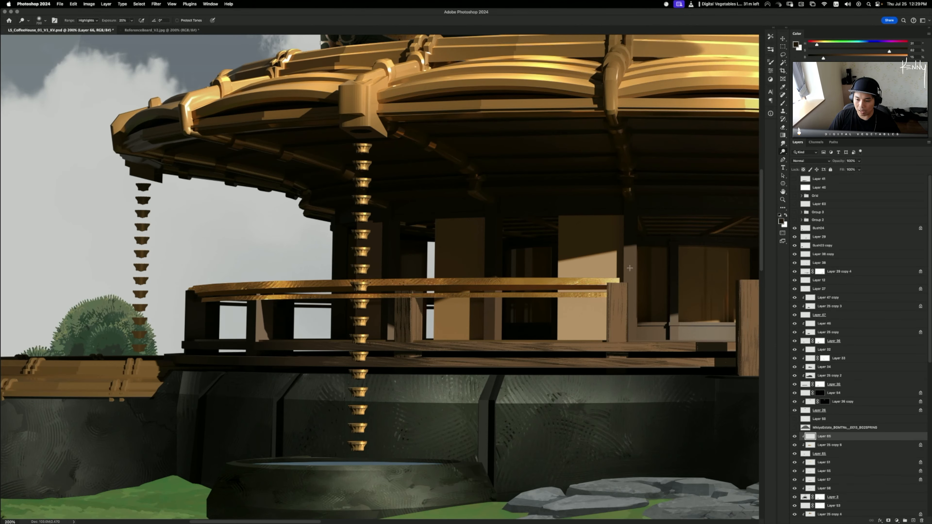
{"action": "left_click_drag", "start_coordinate": [629, 268], "coordinate": [383, 350]}
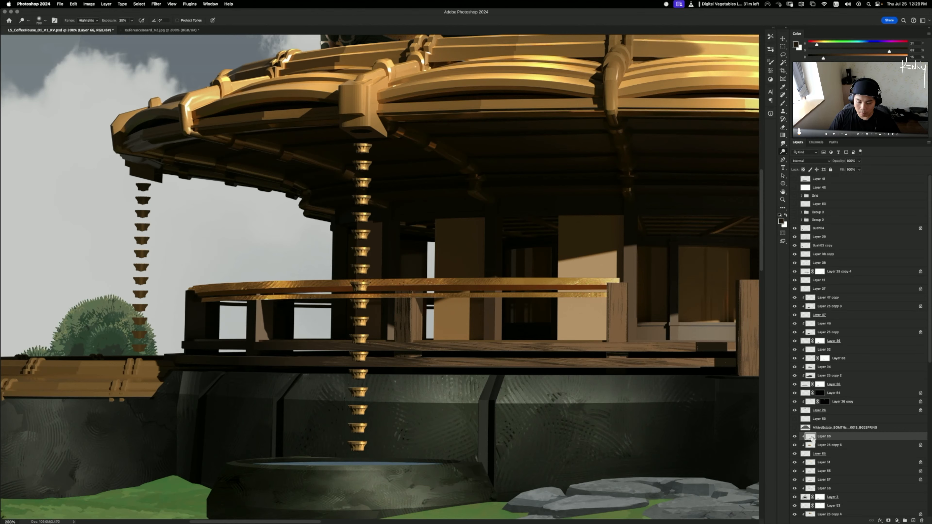
- Duplicate Layer 66 directly above itself and invert the duplicate's colors
{"action": "left_click", "coordinate": [811, 438], "text": "super"}
{"action": "key", "text": "super+d"}
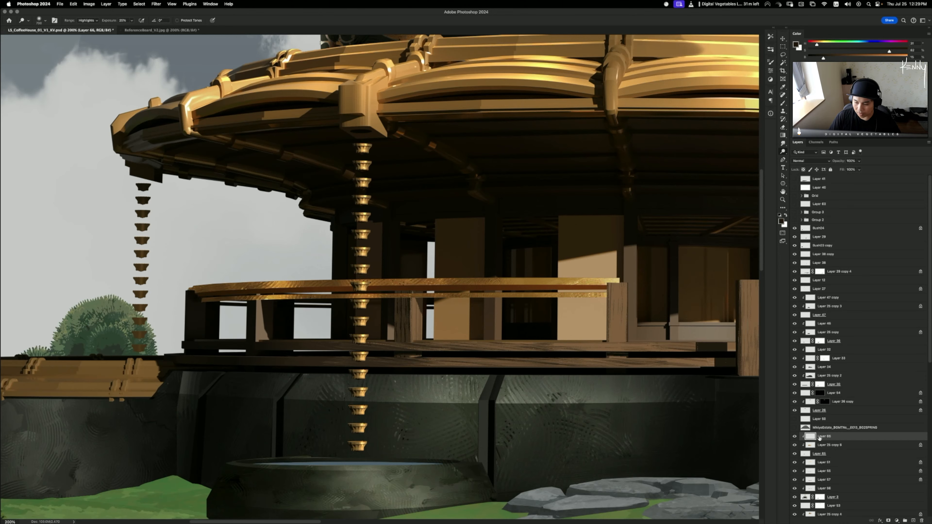
{"action": "key", "text": "super+j"}
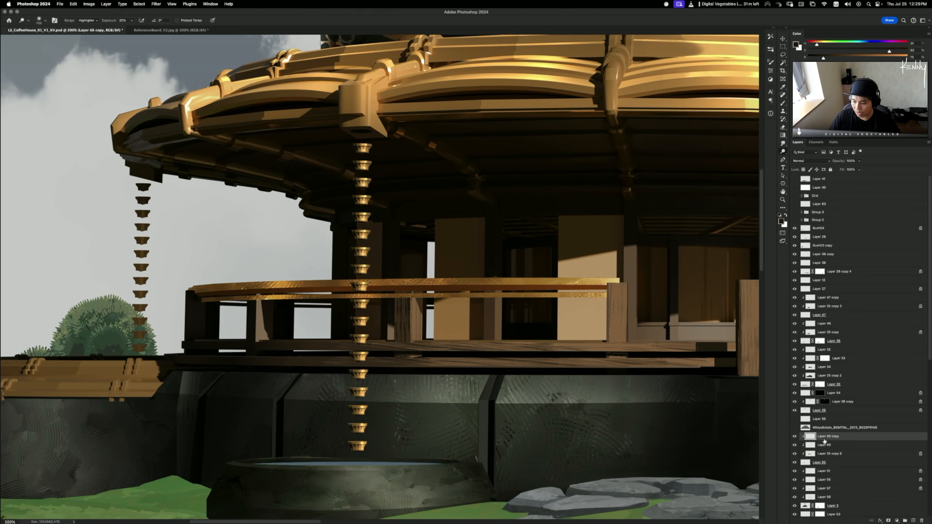
{"action": "key", "text": "b"}
{"action": "left_click_drag", "start_coordinate": [642, 395], "coordinate": [649, 398]}
{"action": "key", "text": "super+i"}
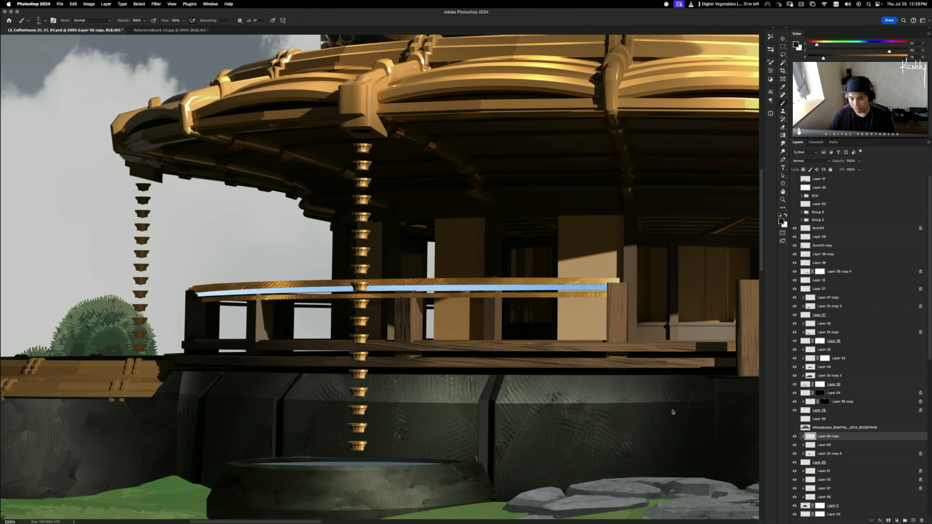
{"action": "left_click_drag", "start_coordinate": [617, 359], "coordinate": [617, 362]}
- Load the railing band's outline as a selection, hide the inverted duplicate, thin the band on Layer 66, deselect, and make Layer 25 copy 6 active
{"action": "left_click", "coordinate": [810, 445], "text": "super"}
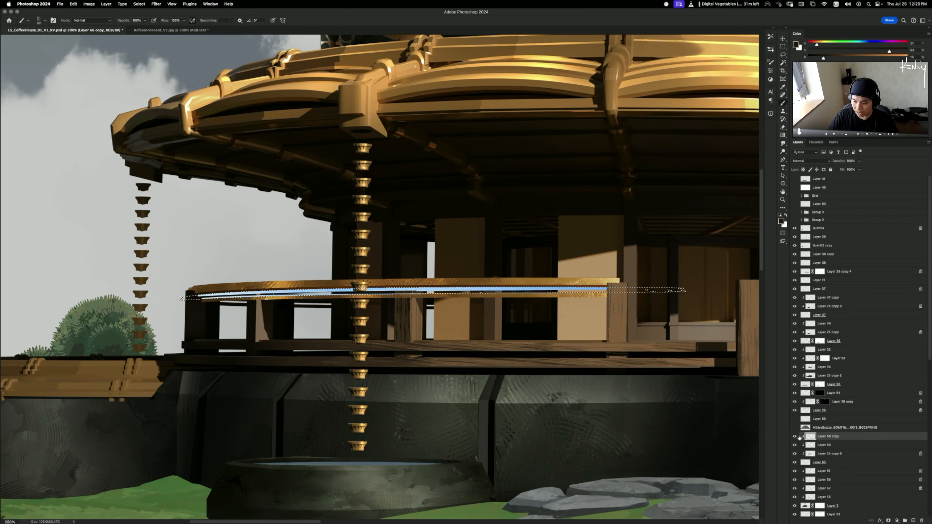
{"action": "left_click", "coordinate": [803, 441], "text": "alt"}
{"action": "left_click", "coordinate": [794, 436]}
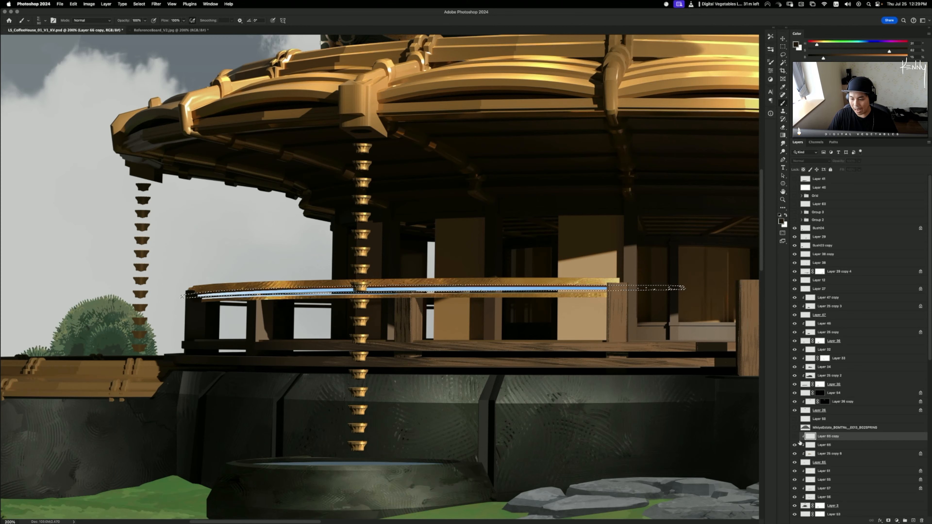
{"action": "left_click", "coordinate": [824, 445]}
{"action": "key", "text": "alt+BackSpace"}
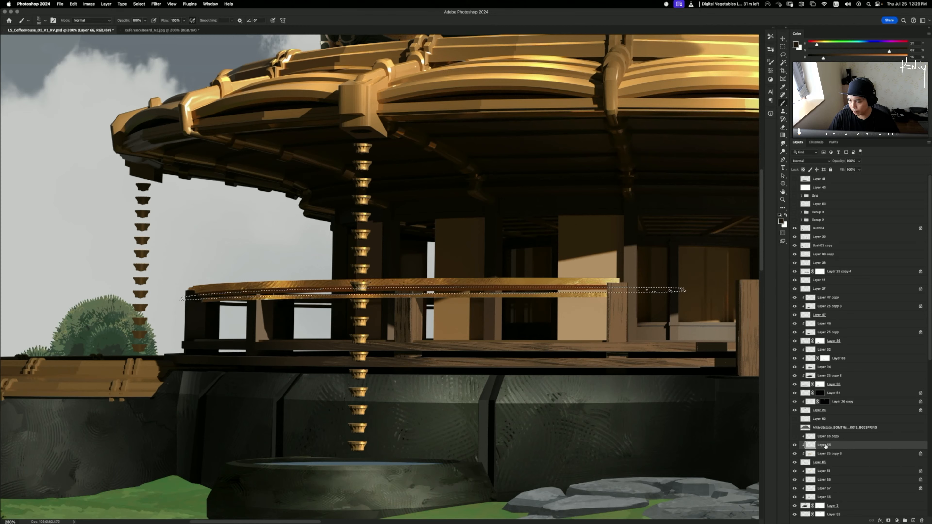
{"action": "key", "text": "super+z"}
{"action": "key", "text": "super+d"}
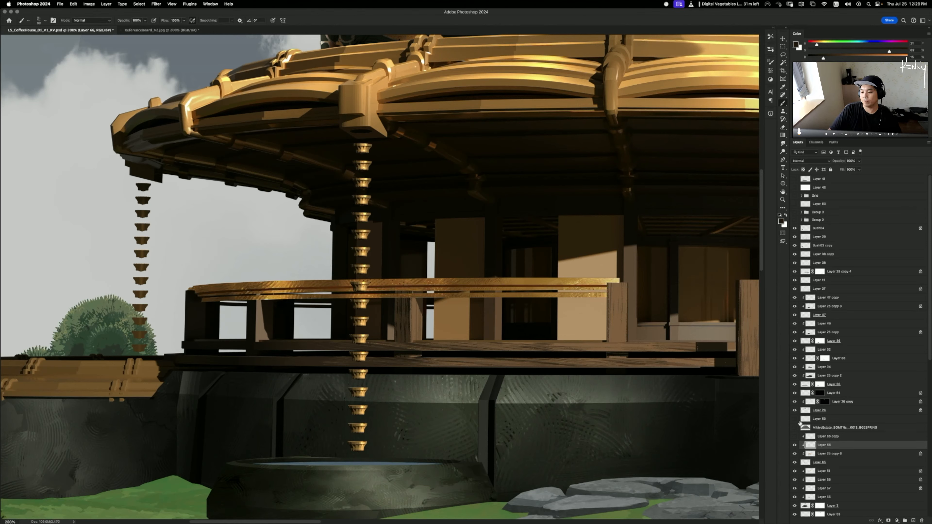
{"action": "left_click", "coordinate": [809, 454]}
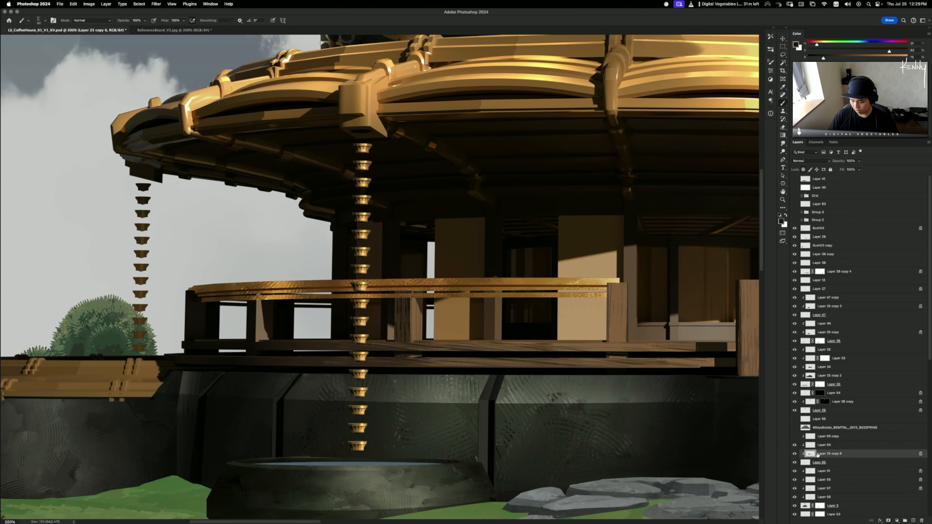
- Merge the railing's dark band layers and Layer 25 copy 6 down into Layer 65
{"action": "key", "text": "super+minus"}
{"action": "key", "text": "super+minus"}
{"action": "key", "text": "super+equal"}
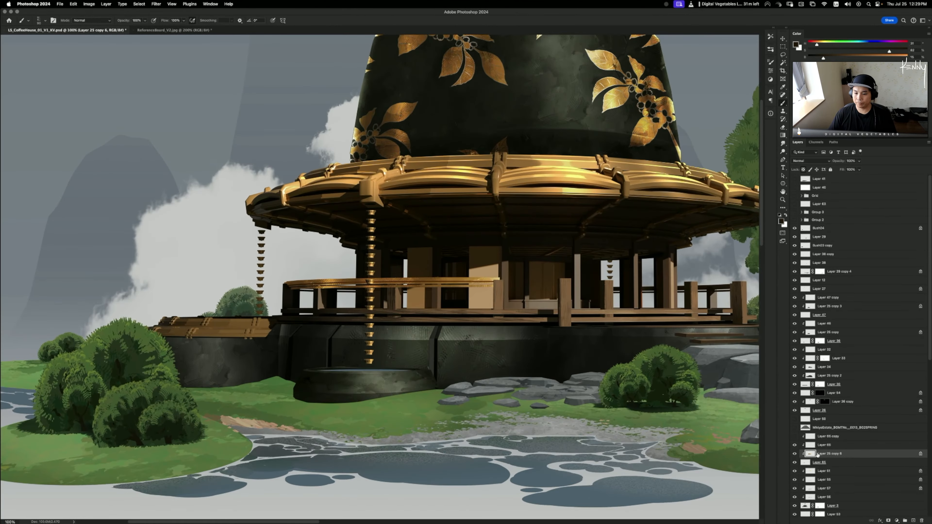
{"action": "key", "text": "super+minus"}
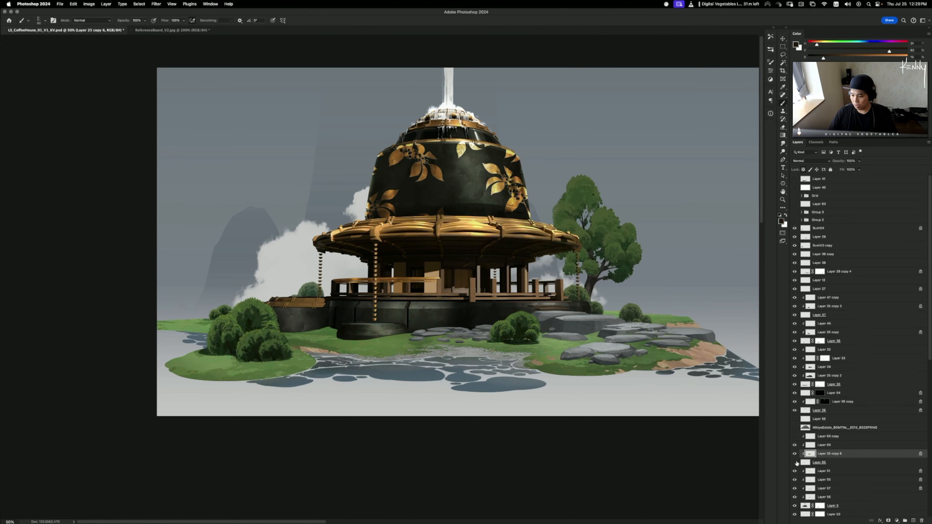
{"action": "key", "text": "super+e"}
{"action": "key", "text": "super+e"}
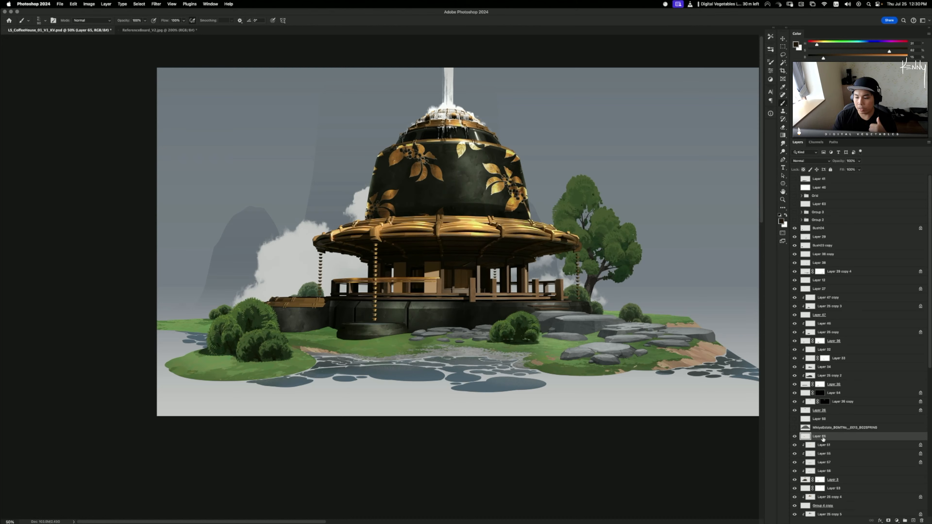
- Clip the merged Layer 65 into the building's clipping stack and move it directly above Layer 57
{"action": "key", "text": "o"}
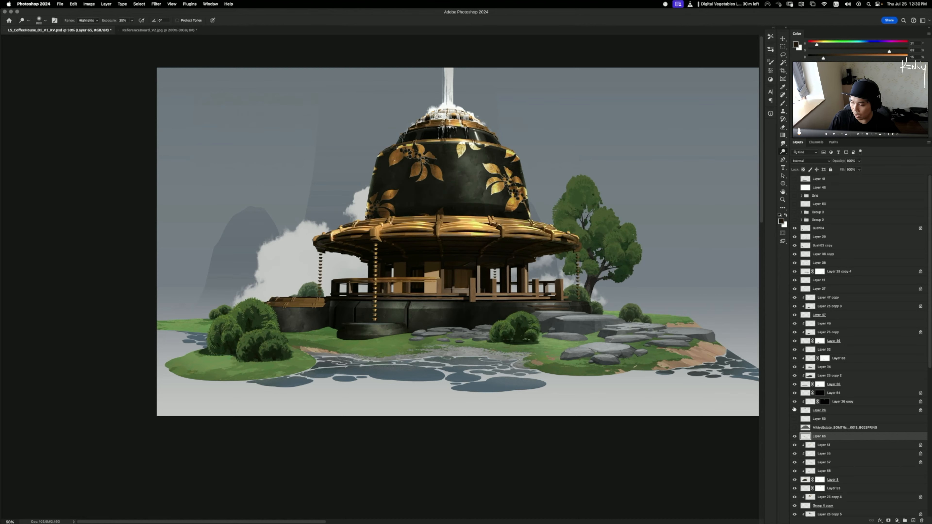
{"action": "left_click", "coordinate": [823, 440], "text": "alt"}
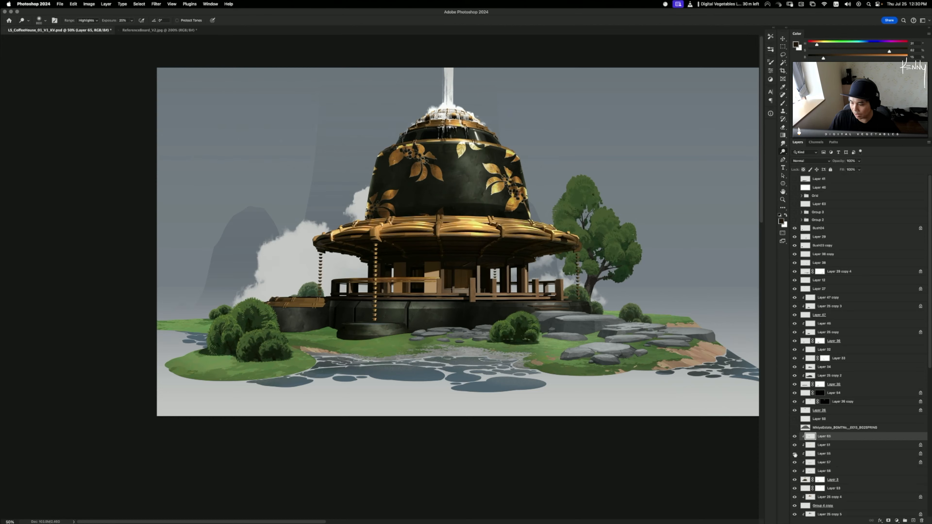
{"action": "left_click_drag", "start_coordinate": [825, 446], "coordinate": [825, 457]}
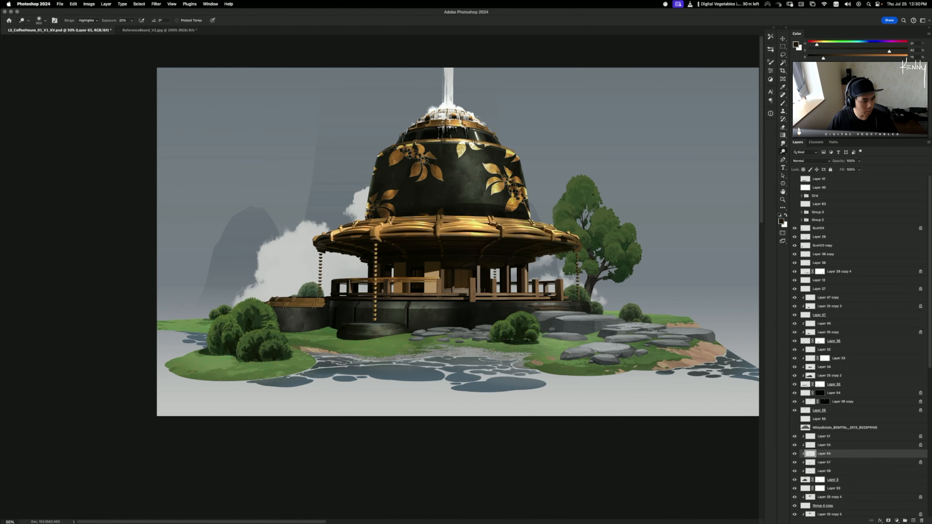
- Bring Group 4, the coffee branch motif, from the other painting document into the coffee house document
{"action": "key", "text": "v"}
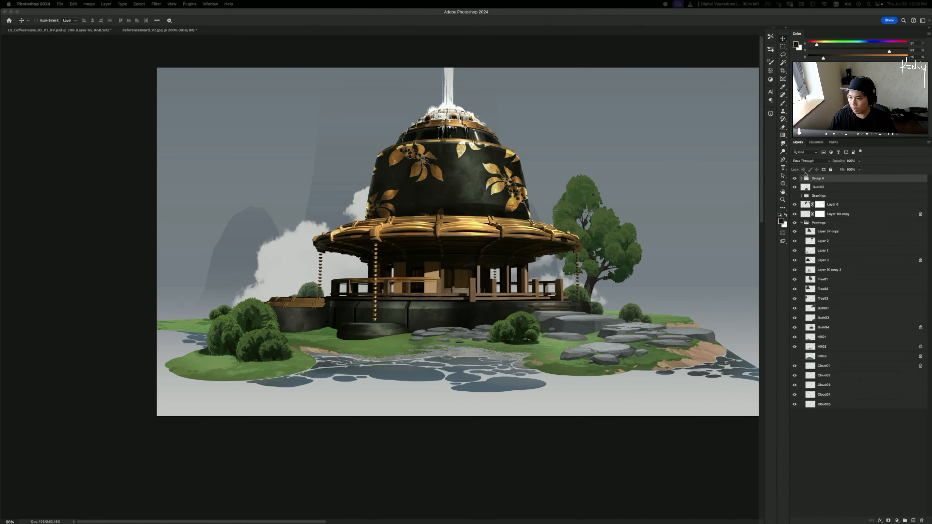
{"action": "left_click", "coordinate": [805, 176]}
{"action": "left_click_drag", "start_coordinate": [805, 178], "coordinate": [496, 265]}
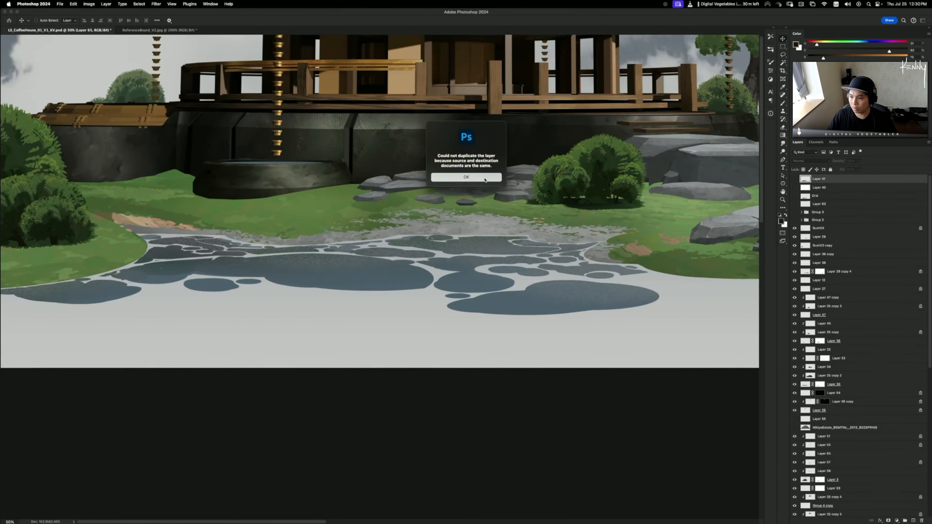
{"action": "left_click", "coordinate": [466, 178]}
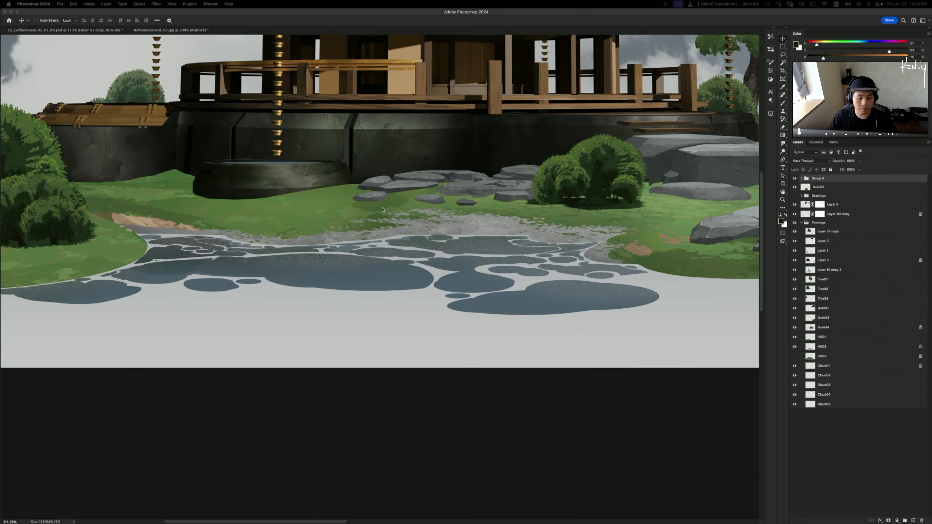
{"action": "left_click", "coordinate": [392, 234]}
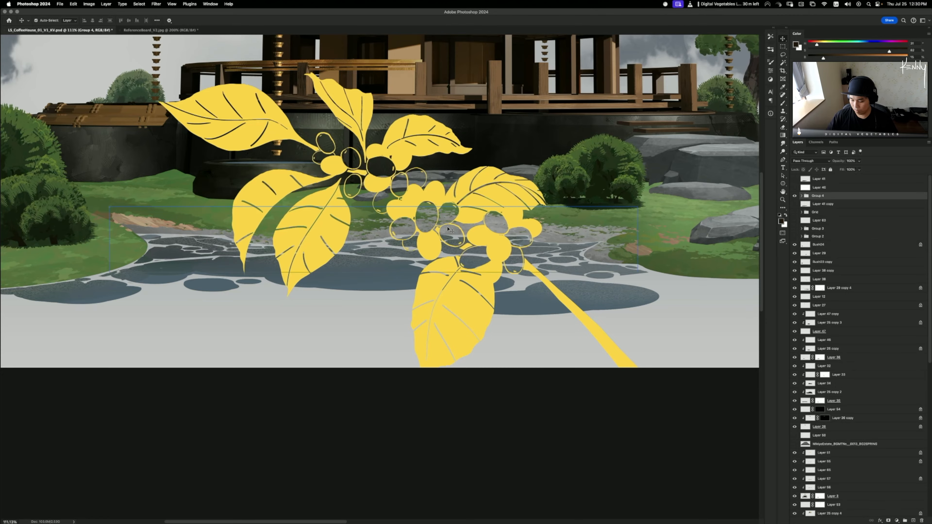
- Merge Group 4 into a single layer and scale the yellow branch motif to about 21.4%
{"action": "key", "text": "super+minus"}
{"action": "key", "text": "super+minus"}
{"action": "key", "text": "super+minus"}
{"action": "key", "text": "super+minus"}
{"action": "key", "text": "super+t"}
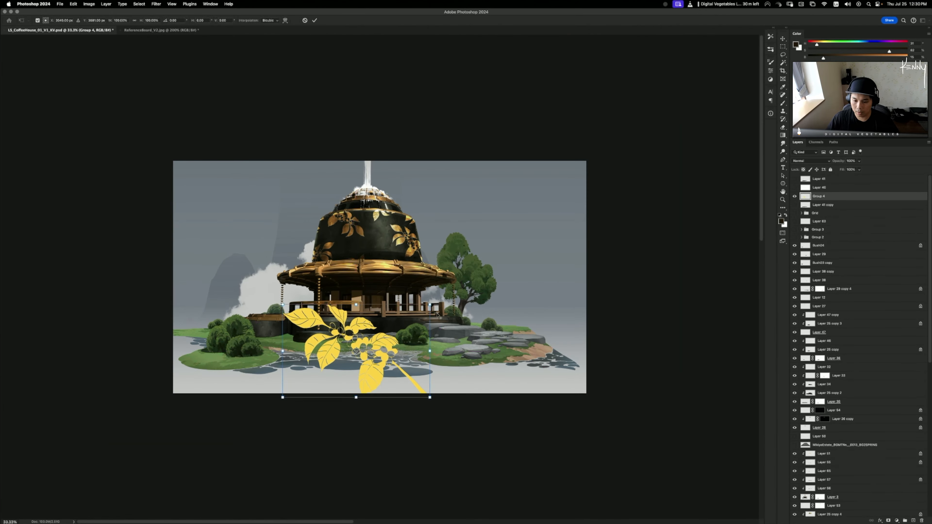
{"action": "left_click_drag", "start_coordinate": [429, 351], "coordinate": [377, 348]}
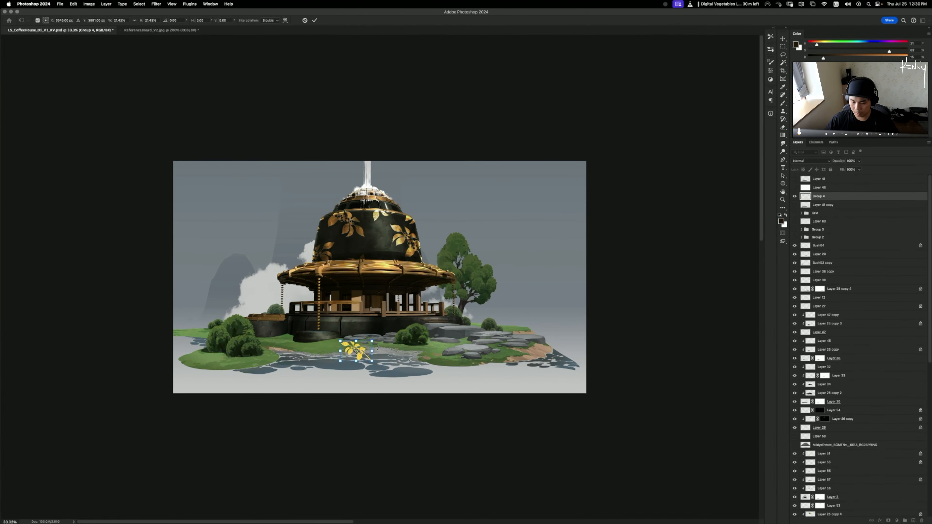
{"action": "key", "text": "Return"}
- Move the yellow branch motif up onto the veranda railing and shrink it further
{"action": "key", "text": "super+plus"}
{"action": "left_click_drag", "start_coordinate": [464, 373], "coordinate": [506, 298]}
{"action": "key", "text": "super+t"}
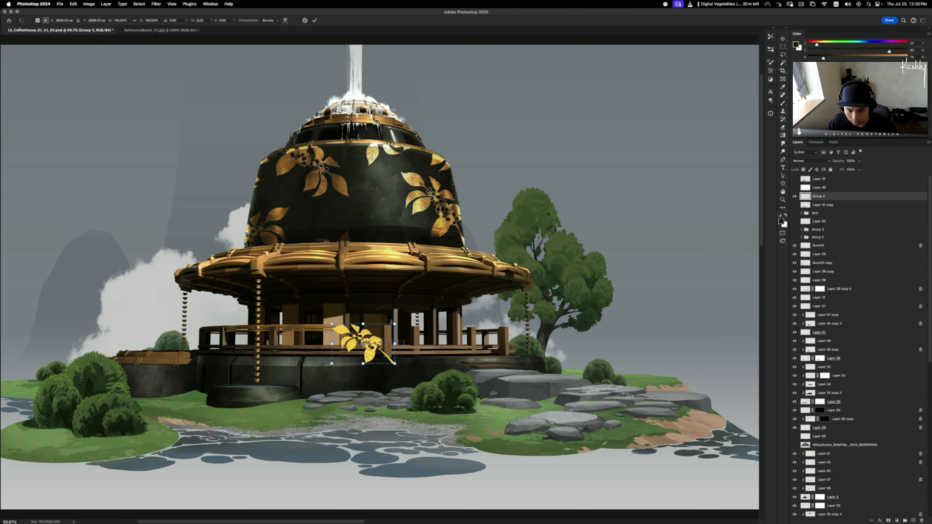
{"action": "left_click_drag", "start_coordinate": [391, 322], "coordinate": [384, 331]}
{"action": "key", "text": "Return"}
{"action": "key", "text": "b"}
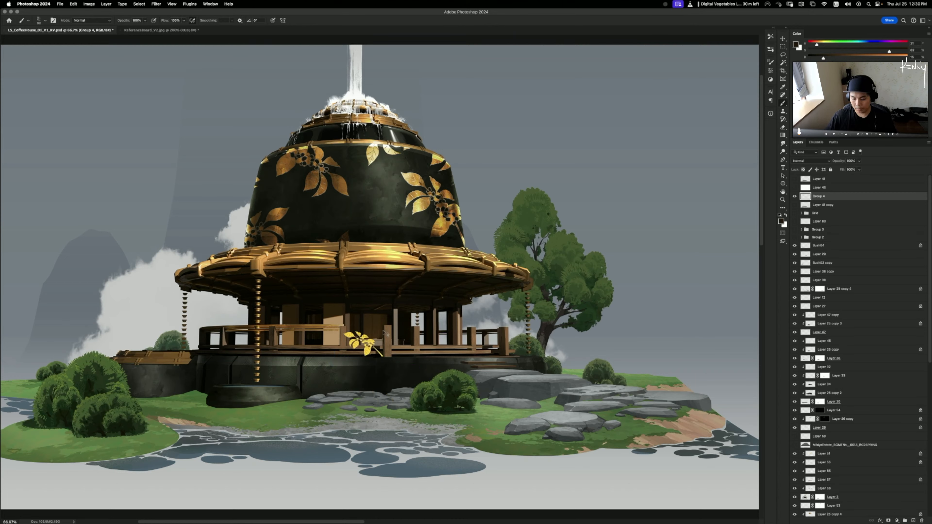
- Try inverting the branch motif's colors, undo that, and lower its lightness to -87 with Hue/Saturation
{"action": "key", "text": "super+i"}
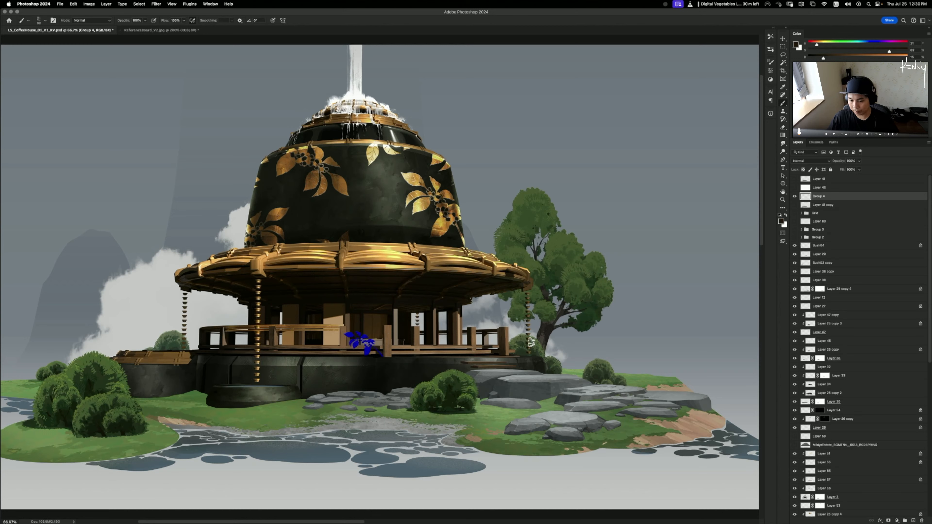
{"action": "key", "text": "super+z"}
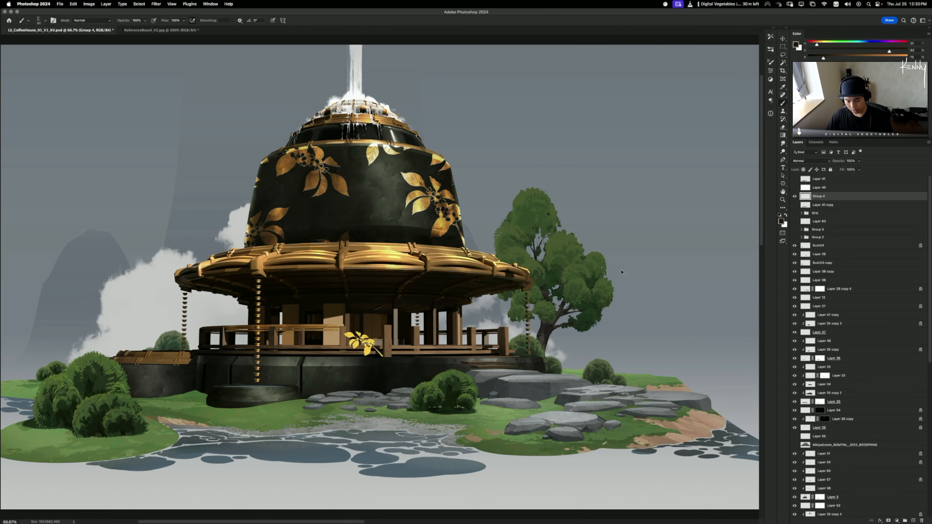
{"action": "key", "text": "super+u"}
{"action": "left_click_drag", "start_coordinate": [654, 212], "coordinate": [627, 215]}
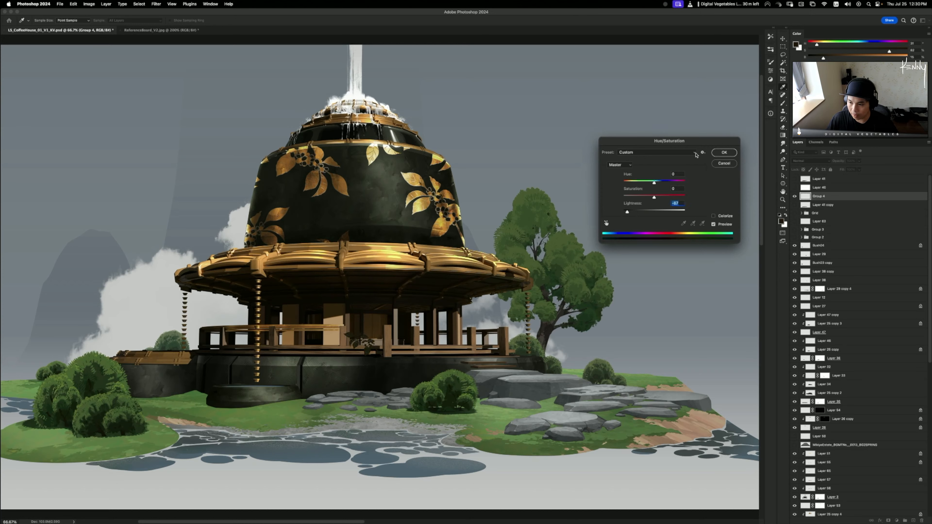
{"action": "left_click", "coordinate": [724, 154]}
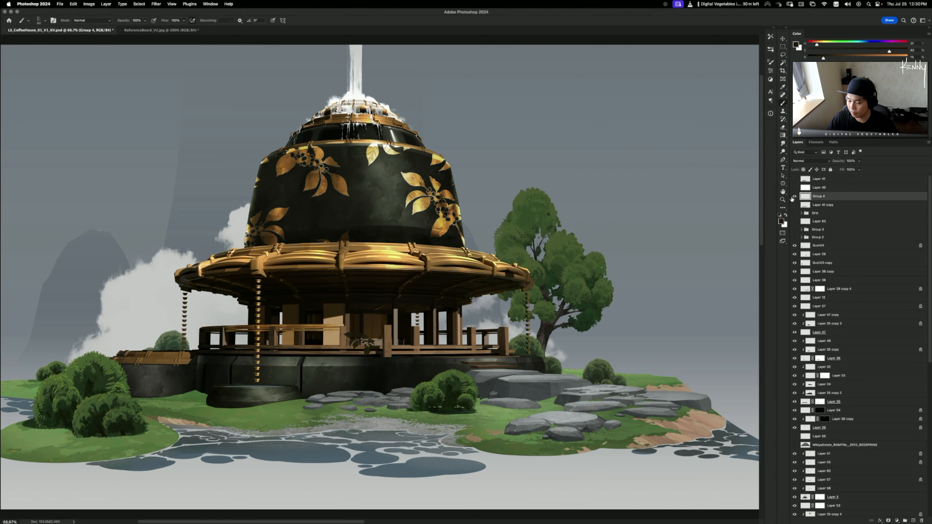
- Scale down and rotate the darkened branch motif, placing it on the light wall panel behind the railing
{"action": "left_click_drag", "start_coordinate": [361, 343], "coordinate": [337, 338]}
{"action": "key", "text": "super+t"}
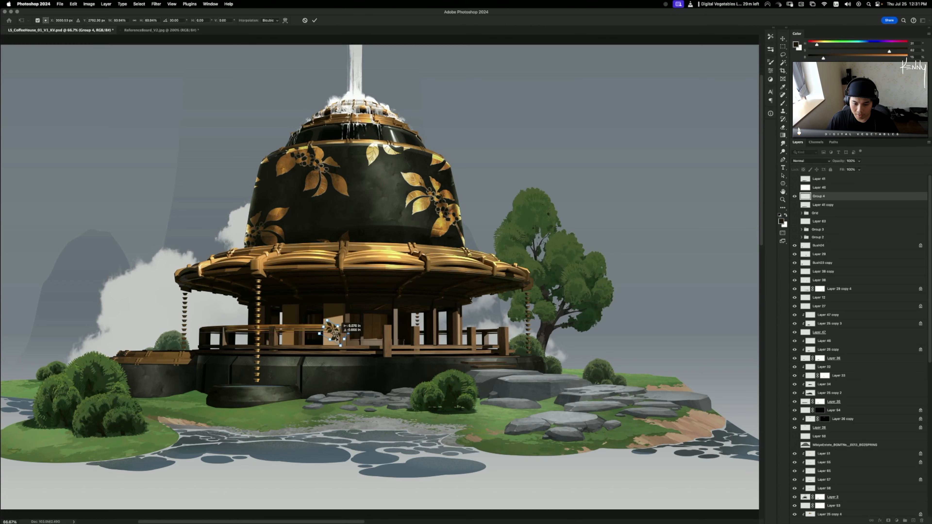
{"action": "key", "text": "Return"}
{"action": "key", "text": "b"}
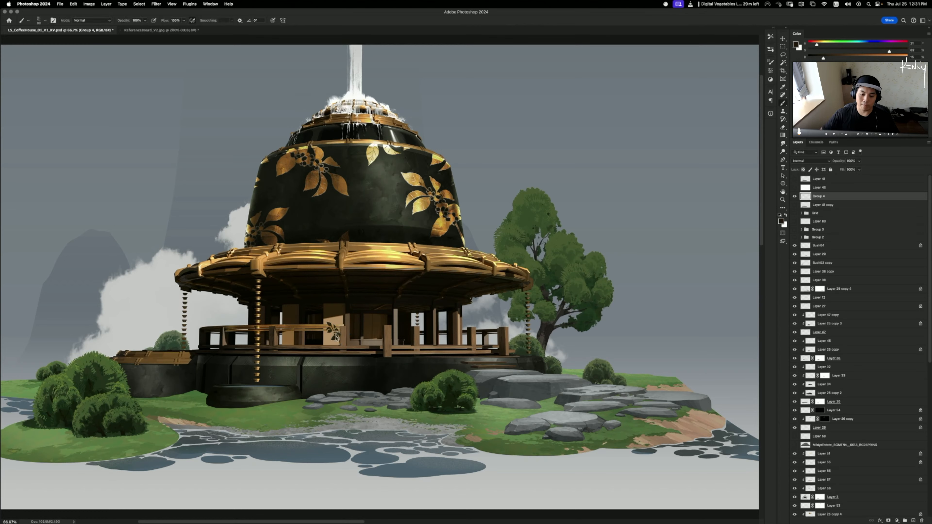
- Give the Group 4 motif layer a red color label and hide it
{"action": "right_click", "coordinate": [798, 198]}
{"action": "left_click", "coordinate": [811, 225]}
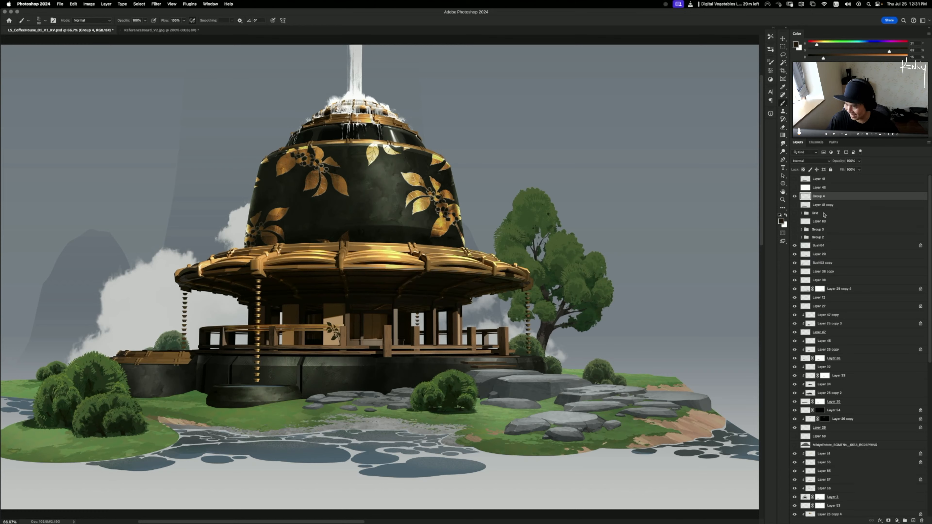
{"action": "left_click", "coordinate": [795, 196]}
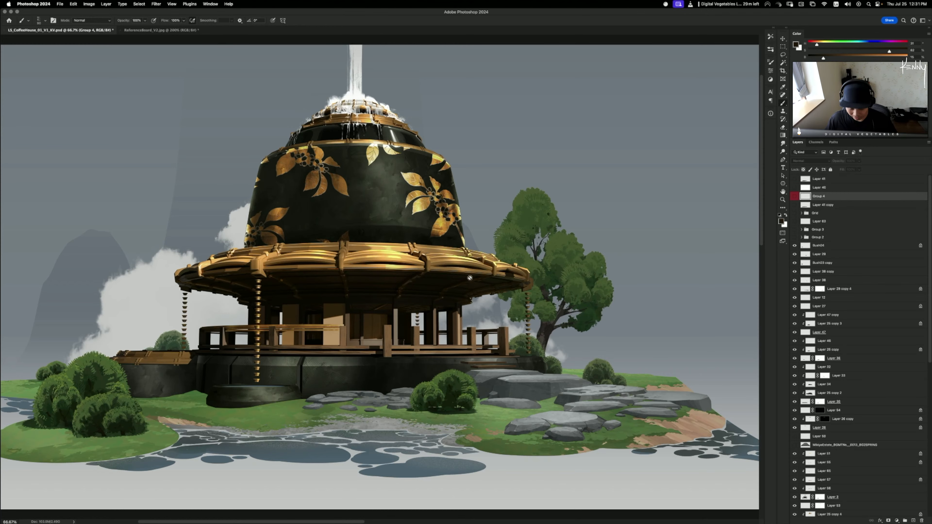
- On Layer 3, lasso the light wall panels behind the railing plus the narrow panels at both ends of the veranda
{"action": "key", "text": "v"}
{"action": "left_click_drag", "start_coordinate": [339, 315], "coordinate": [546, 221]}
{"action": "key", "text": "l"}
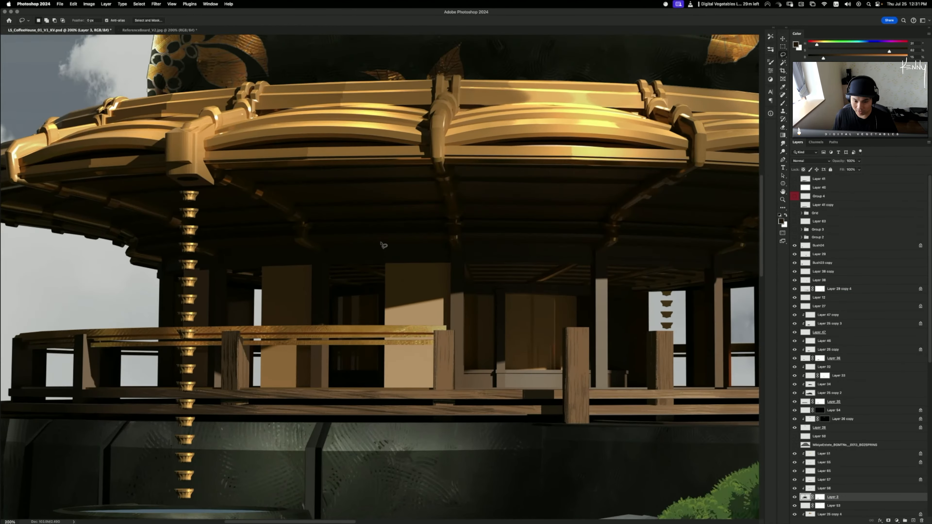
{"action": "mouse_move", "coordinate": [386, 265]}
{"action": "left_mouse_down"}
{"action": "mouse_move", "coordinate": [452, 264]}
{"action": "mouse_move", "coordinate": [455, 388]}
{"action": "mouse_move", "coordinate": [451, 352]}
{"action": "mouse_move", "coordinate": [451, 386]}
{"action": "mouse_move", "coordinate": [400, 387]}
{"action": "mouse_move", "coordinate": [451, 388]}
{"action": "mouse_move", "coordinate": [384, 390]}
{"action": "mouse_move", "coordinate": [385, 264]}
{"action": "left_mouse_up"}
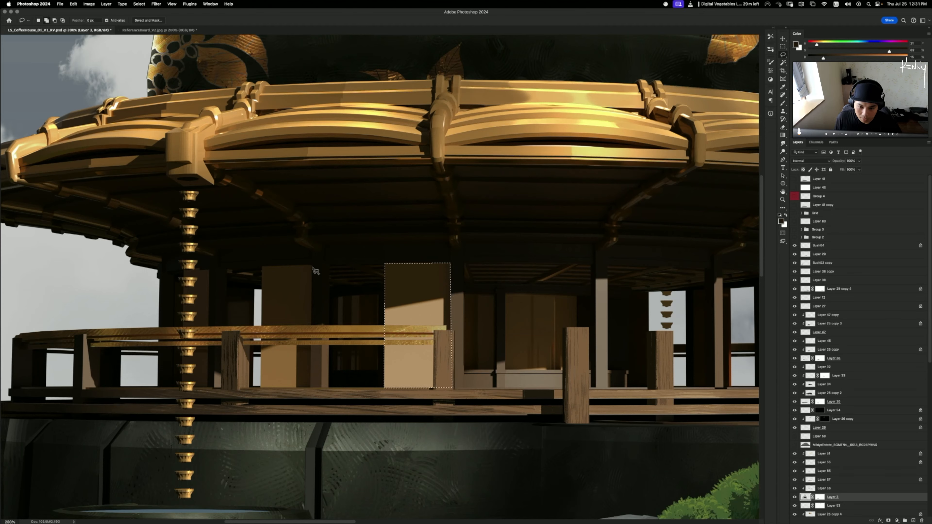
{"action": "mouse_move", "coordinate": [312, 265]}
{"action": "left_mouse_down"}
{"action": "mouse_move", "coordinate": [258, 264]}
{"action": "mouse_move", "coordinate": [260, 388]}
{"action": "mouse_move", "coordinate": [321, 385]}
{"action": "mouse_move", "coordinate": [309, 384]}
{"action": "mouse_move", "coordinate": [312, 266]}
{"action": "left_mouse_up"}
{"action": "scroll", "coordinate": [293, 286], "scroll_direction": "left", "scroll_amount": 3}
{"action": "scroll", "coordinate": [293, 286], "scroll_direction": "up", "scroll_amount": 2}
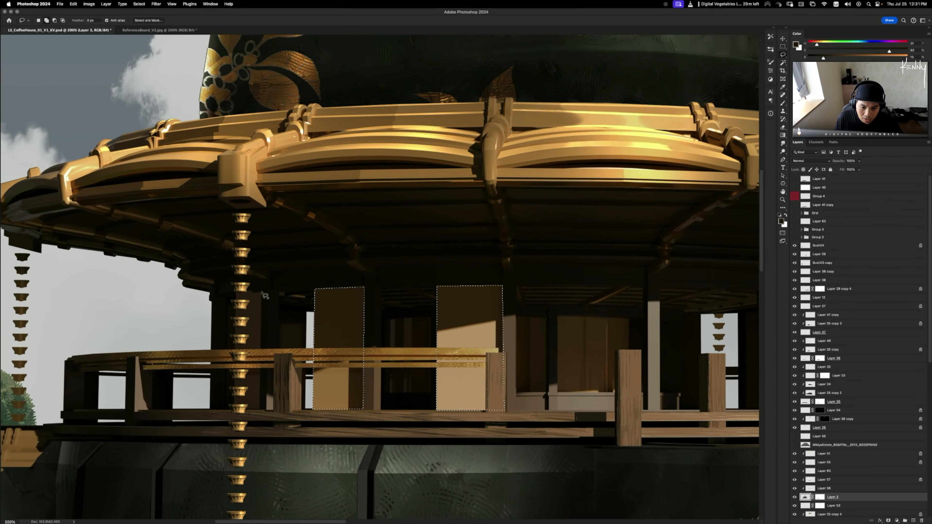
{"action": "mouse_move", "coordinate": [261, 292]}
{"action": "left_mouse_down"}
{"action": "mouse_move", "coordinate": [234, 294]}
{"action": "mouse_move", "coordinate": [236, 411]}
{"action": "mouse_move", "coordinate": [259, 408]}
{"action": "mouse_move", "coordinate": [261, 293]}
{"action": "left_mouse_up"}
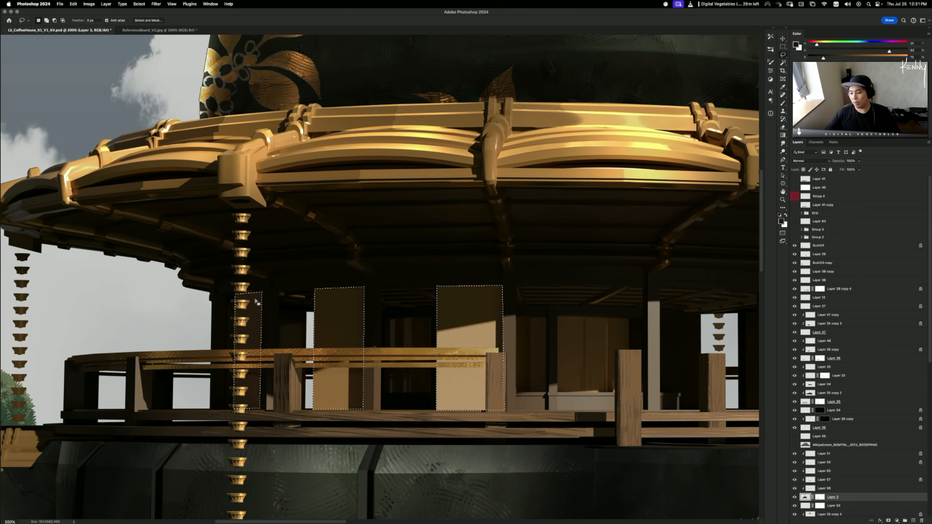
{"action": "scroll", "coordinate": [331, 310], "scroll_direction": "right", "scroll_amount": 10}
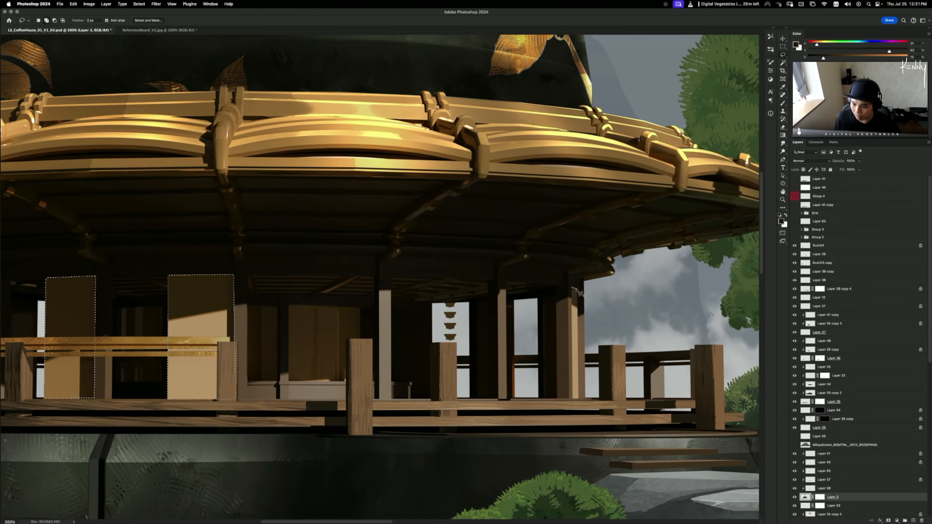
{"action": "mouse_move", "coordinate": [575, 290]}
{"action": "left_mouse_down"}
{"action": "mouse_move", "coordinate": [572, 399]}
{"action": "mouse_move", "coordinate": [572, 288]}
{"action": "left_mouse_up"}
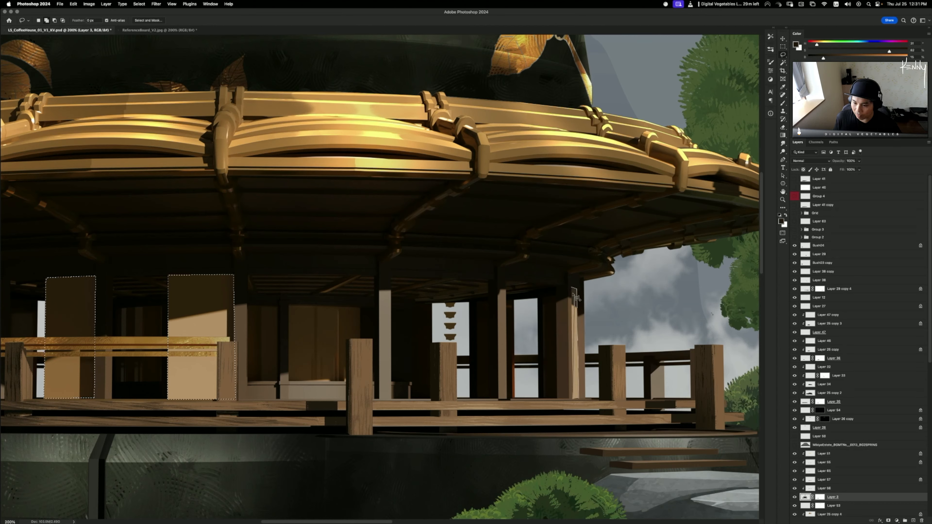
- Copy the selected wall panels to a new layer, clip it to Layer 3, and leave its layer style unchanged
{"action": "key", "text": "super+minus"}
{"action": "key", "text": "super+minus"}
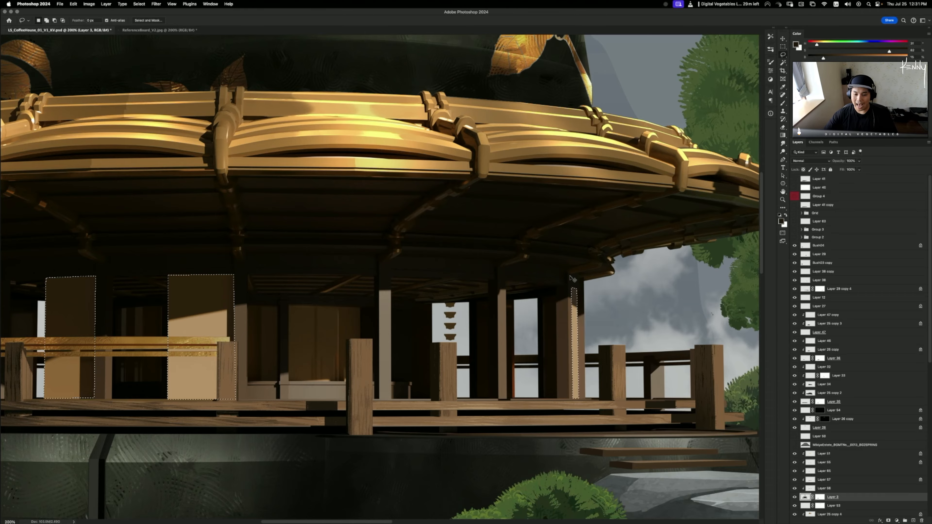
{"action": "right_click", "coordinate": [431, 295]}
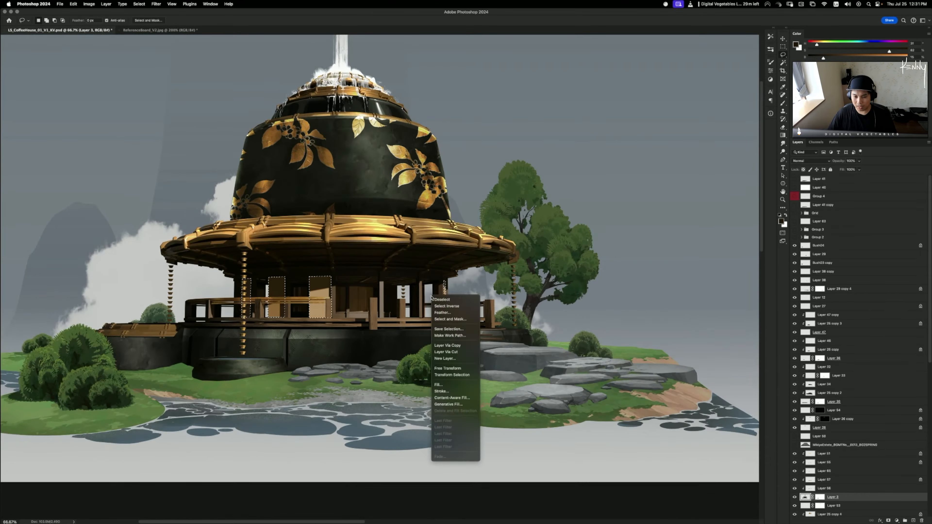
{"action": "left_click", "coordinate": [468, 349]}
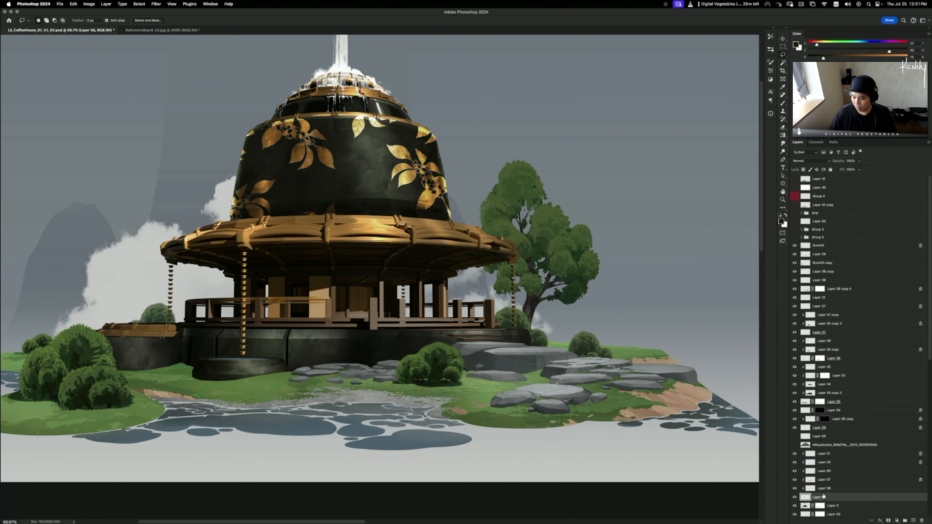
{"action": "double_click", "coordinate": [838, 499]}
{"action": "key", "text": "super+equal"}
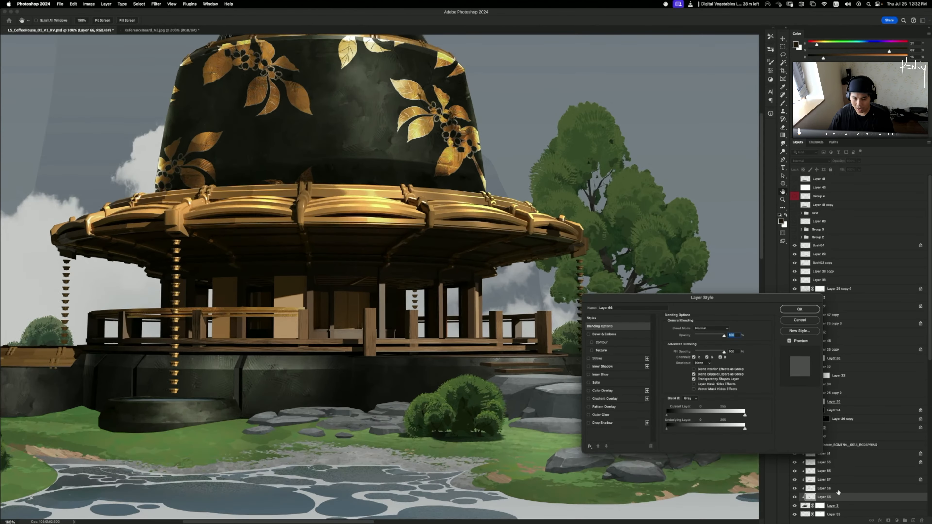
{"action": "left_click", "coordinate": [809, 321]}
- Set the copied wall panels' hue to +10 and saturation to +93 with Hue/Saturation
{"action": "key", "text": "super+u"}
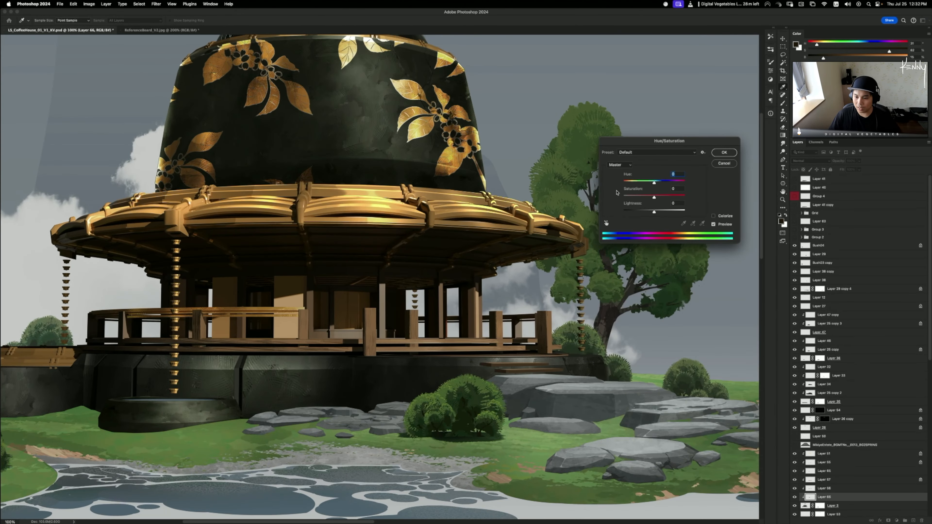
{"action": "left_click_drag", "start_coordinate": [673, 197], "coordinate": [656, 182]}
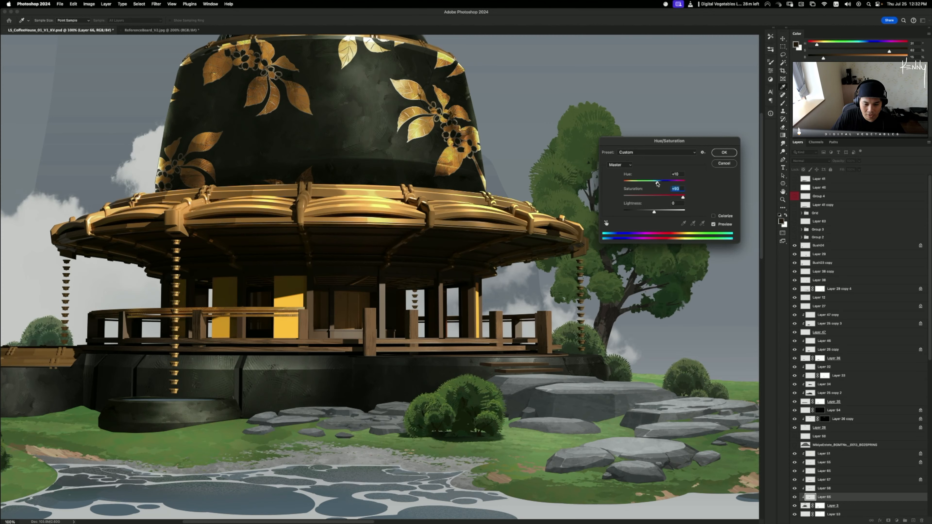
{"action": "left_click", "coordinate": [719, 155]}
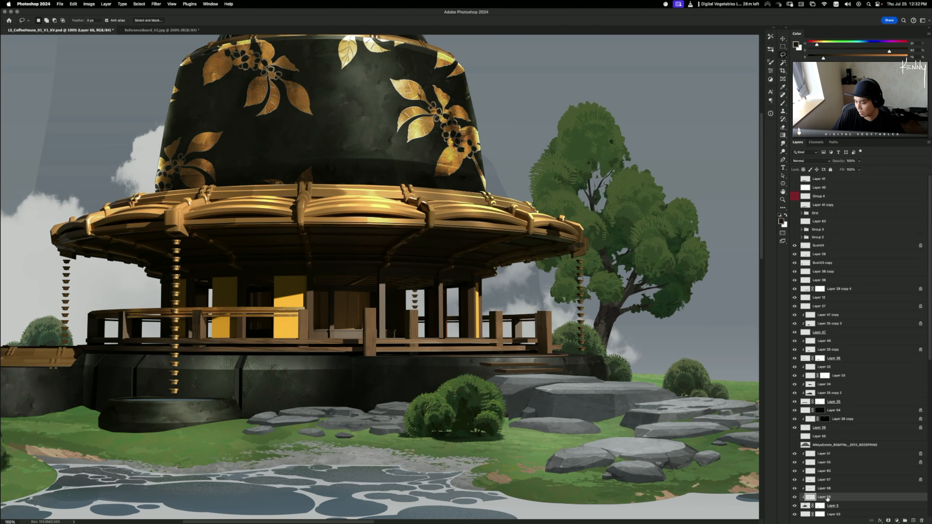
- Move the yellow wall panels layer above the clipped layers of Layer 3, unclipped, and leave its layer style unchanged
{"action": "left_click_drag", "start_coordinate": [828, 498], "coordinate": [829, 453]}
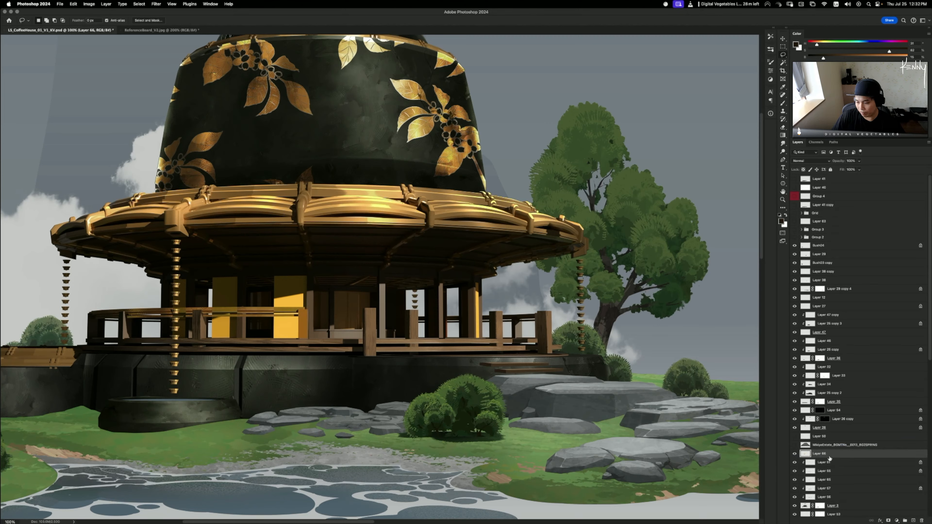
{"action": "double_click", "coordinate": [828, 455]}
{"action": "left_click", "coordinate": [801, 320]}
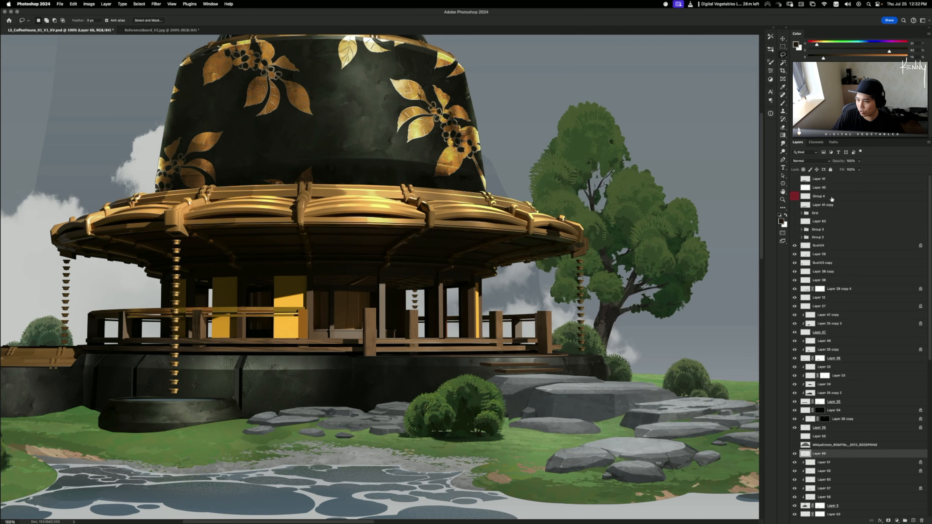
- Place the Group 4 branch motif directly above the yellow panels layer, clip it there, show it, and shift it across the front panel
{"action": "left_click_drag", "start_coordinate": [831, 198], "coordinate": [820, 449]}
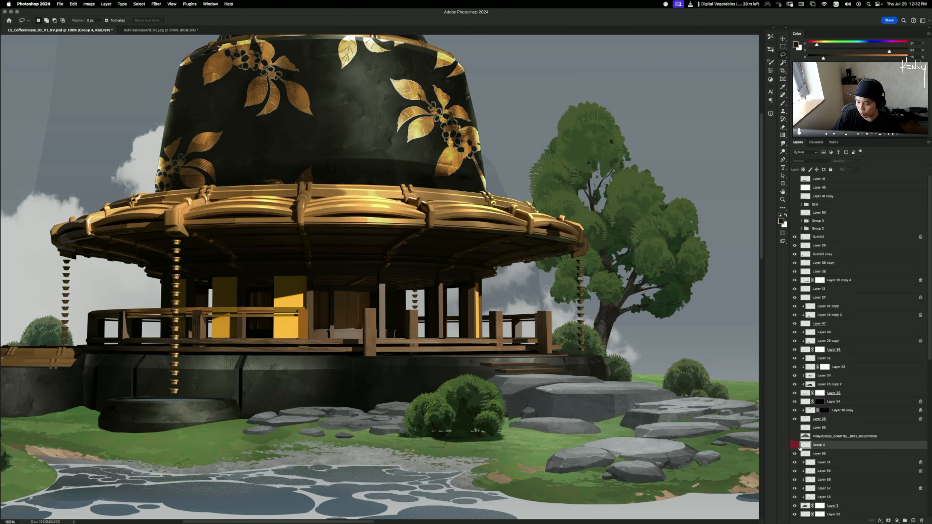
{"action": "left_click", "coordinate": [821, 449], "text": "alt"}
{"action": "key", "text": "b"}
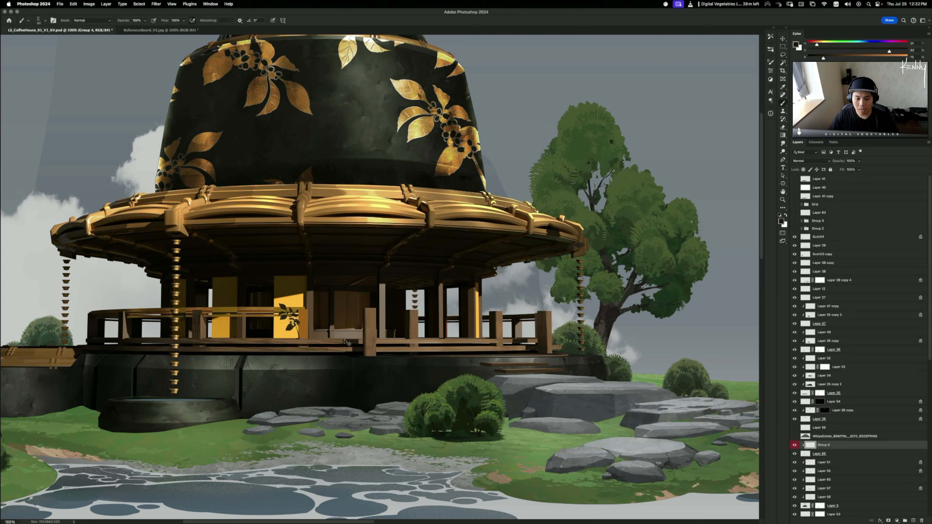
{"action": "left_click_drag", "start_coordinate": [344, 339], "coordinate": [351, 340]}
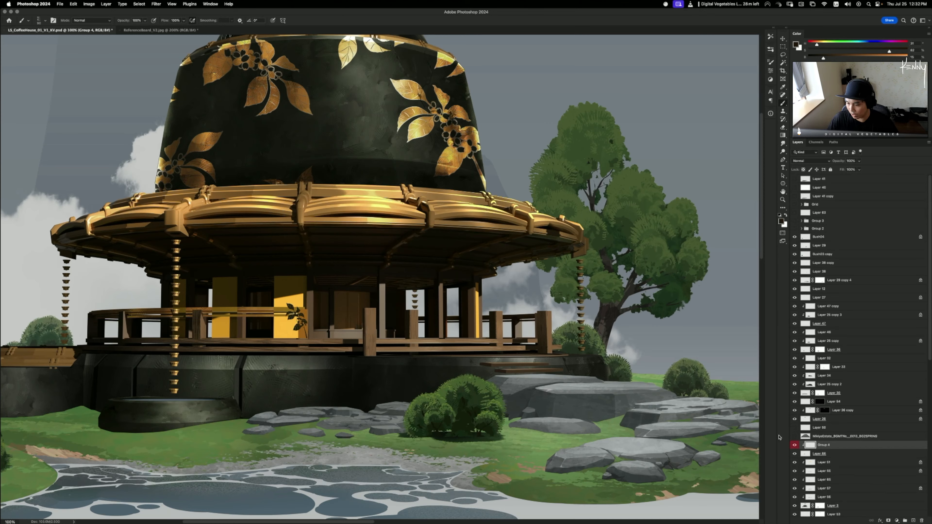
- Duplicate the gold texture layer Layer 25 copy 4 to just below Group 4 so that it clips to the yellow wall panels
{"action": "scroll", "coordinate": [792, 442], "scroll_direction": "down", "scroll_amount": 2}
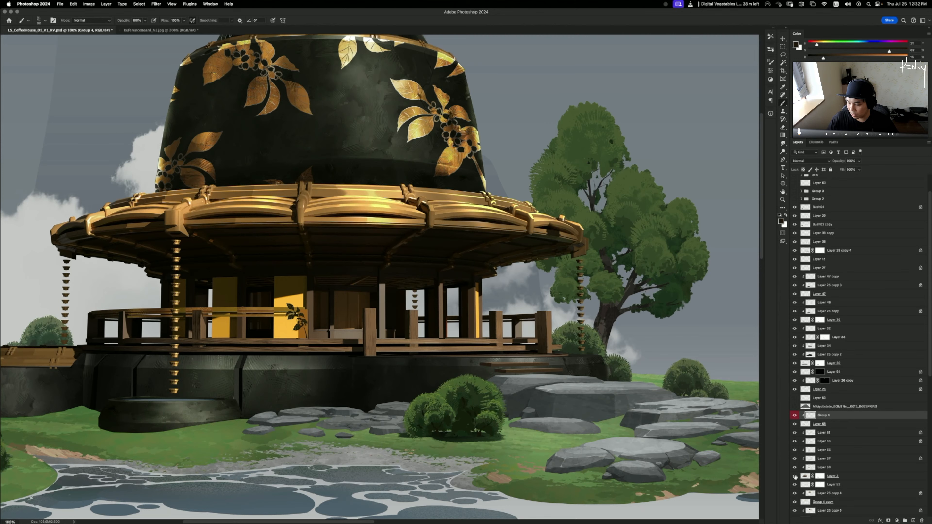
{"action": "left_click", "coordinate": [794, 475]}
{"action": "left_click", "coordinate": [795, 475]}
{"action": "key", "text": "v"}
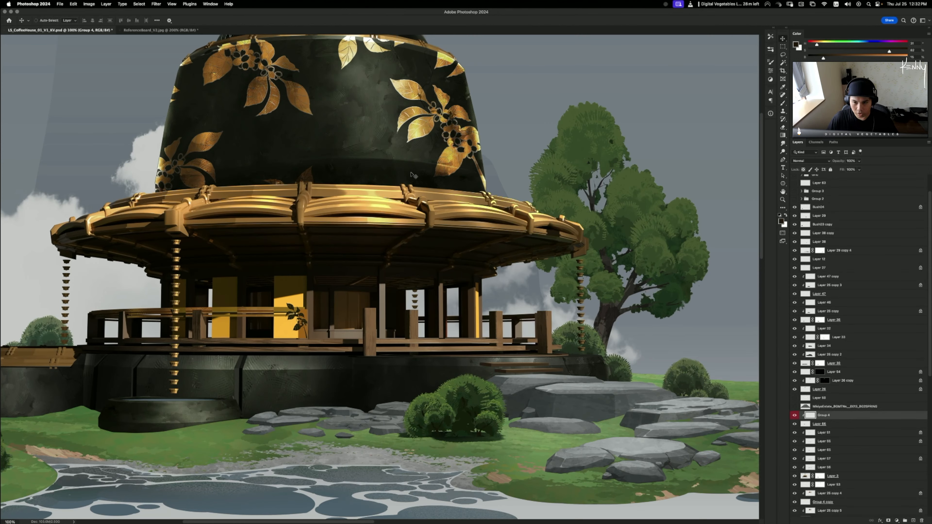
{"action": "left_click", "coordinate": [829, 493]}
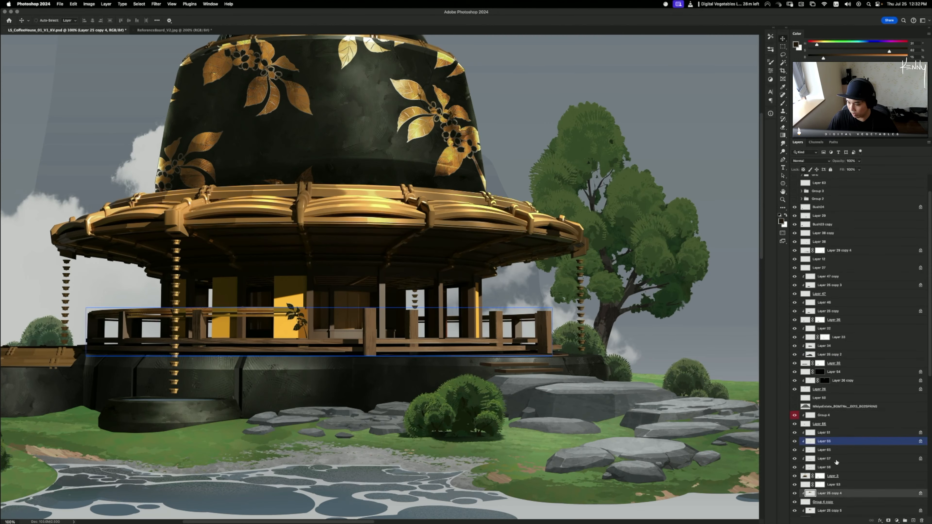
{"action": "left_click_drag", "start_coordinate": [829, 493], "coordinate": [827, 415]}
- Stretch the copied gold texture horizontally to about 112% over the veranda panels
{"action": "key", "text": "ctrl+t"}
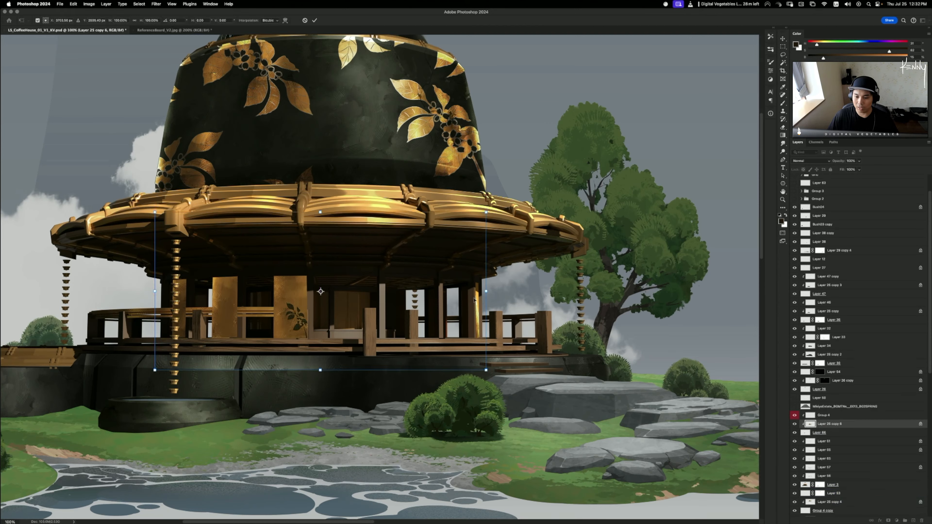
{"action": "left_click_drag", "start_coordinate": [486, 291], "coordinate": [515, 291]}
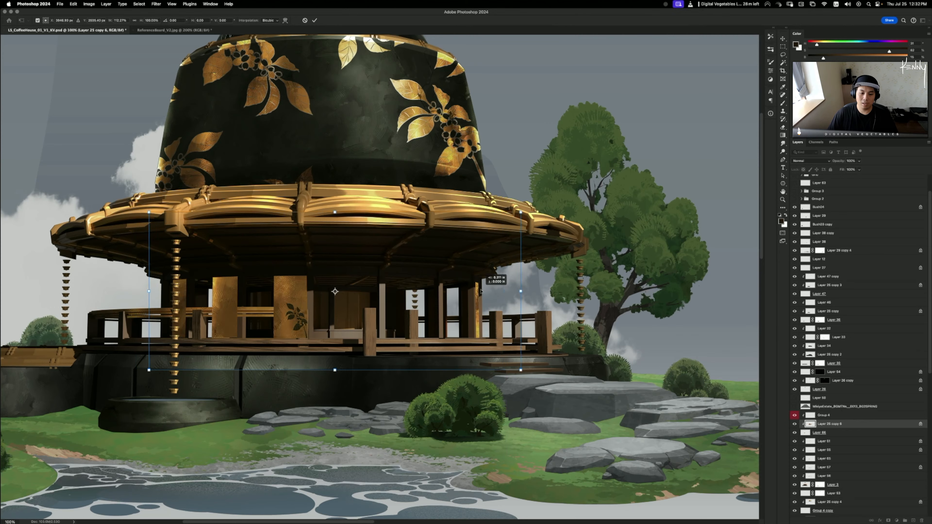
{"action": "key", "text": "Return"}
- Compare the panels with and without the gold texture, and reposition the texture over them with Free Transform
{"action": "key", "text": "ctrl+minus"}
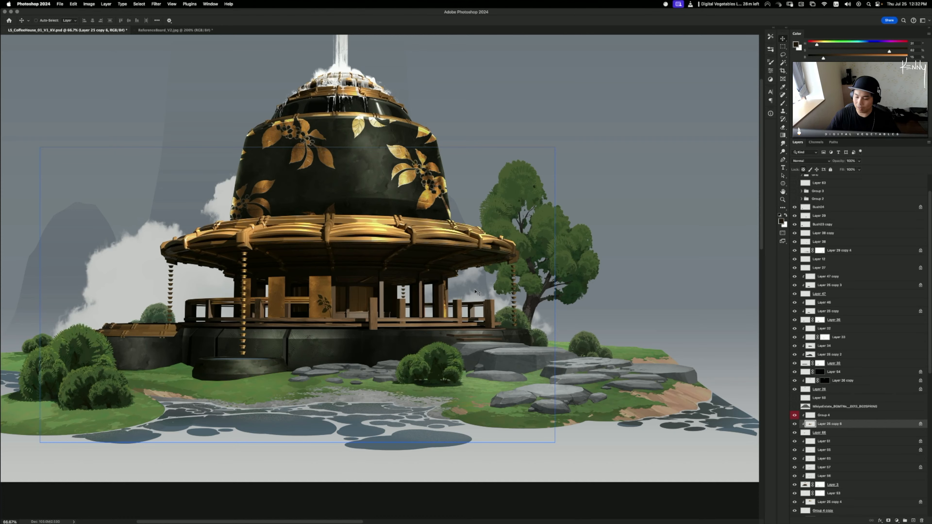
{"action": "left_click", "coordinate": [794, 424]}
{"action": "left_click", "coordinate": [795, 424]}
{"action": "key", "text": "super+t"}
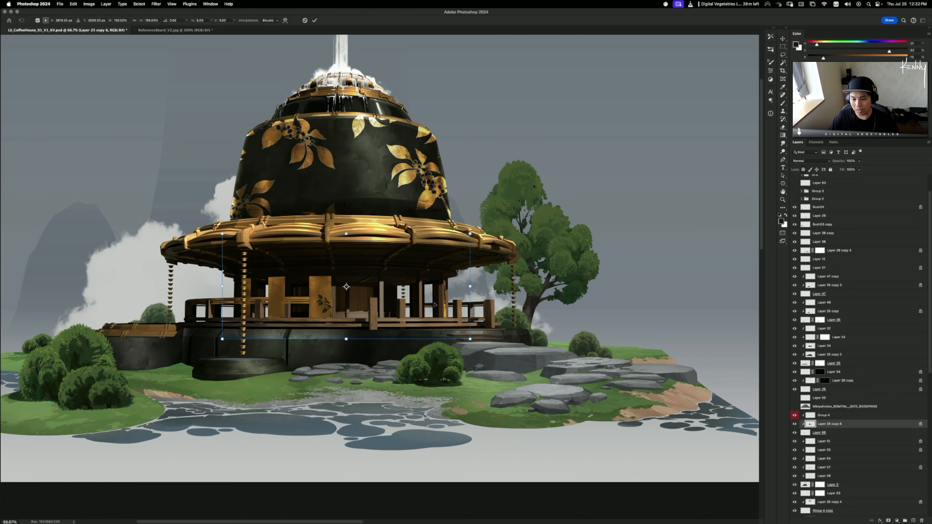
{"action": "left_click_drag", "start_coordinate": [438, 304], "coordinate": [478, 285]}
{"action": "key", "text": "Return"}
{"action": "key", "text": "o"}
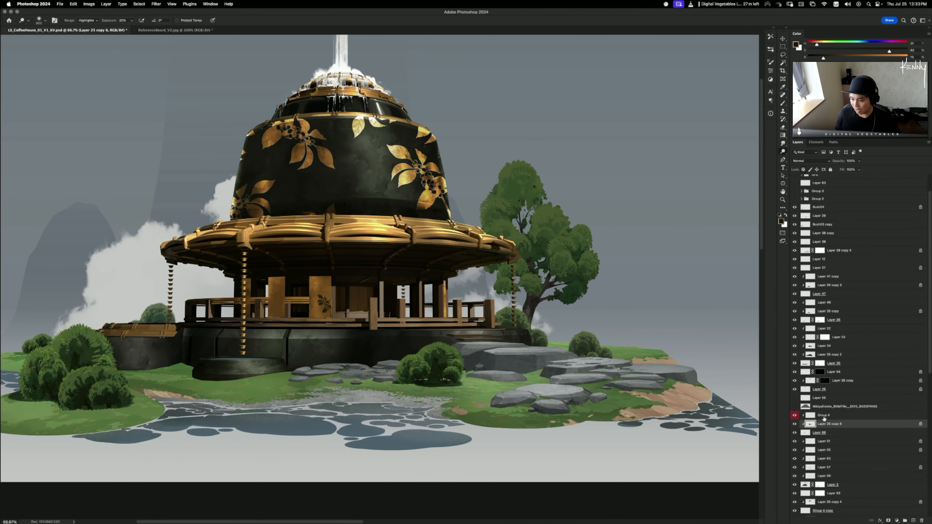
- Hide the gold texture copy and duplicate the yellow wall panels layer beneath it
{"action": "left_click", "coordinate": [795, 424]}
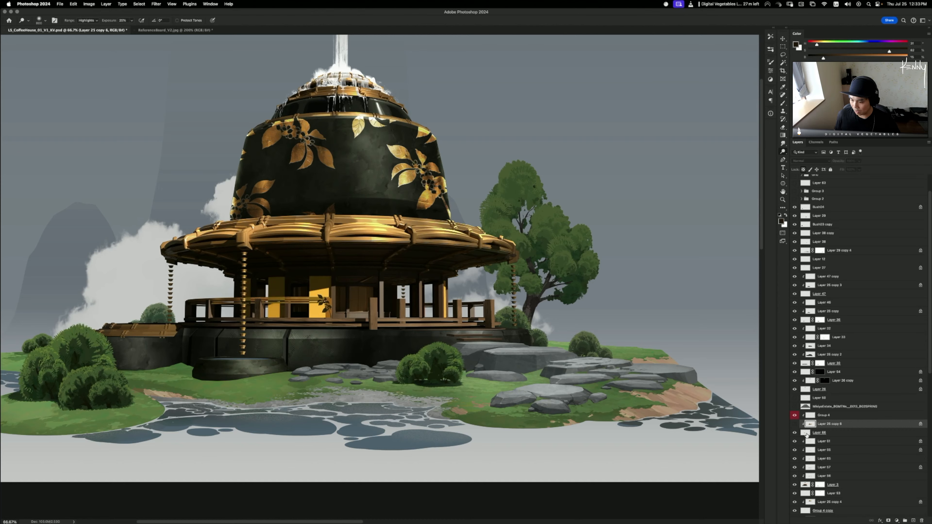
{"action": "left_click", "coordinate": [828, 432]}
{"action": "key", "text": "super+j"}
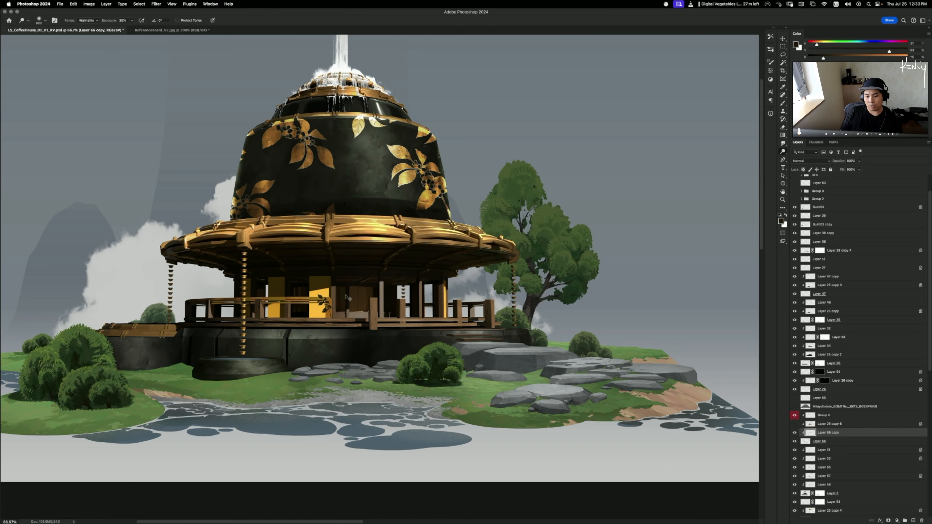
{"action": "key", "text": "super+l"}
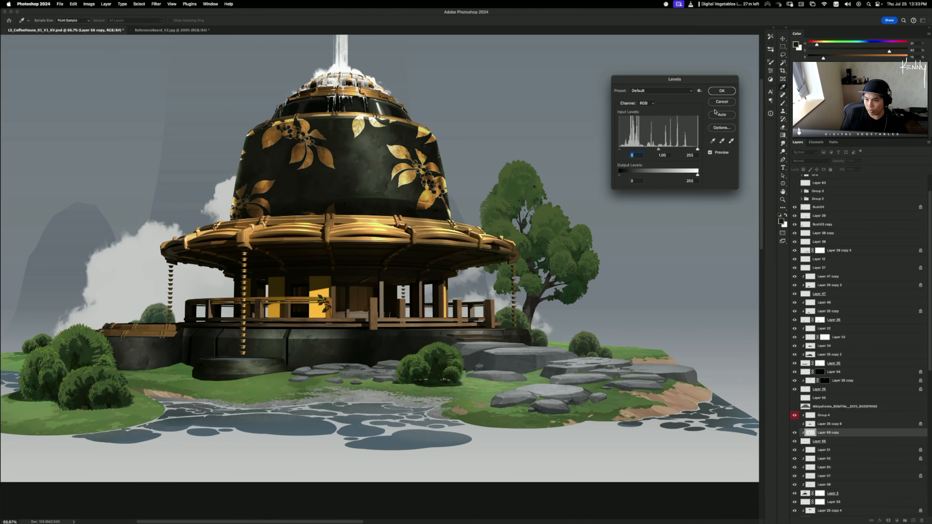
{"action": "key", "text": "Escape"}
{"action": "key", "text": "o"}
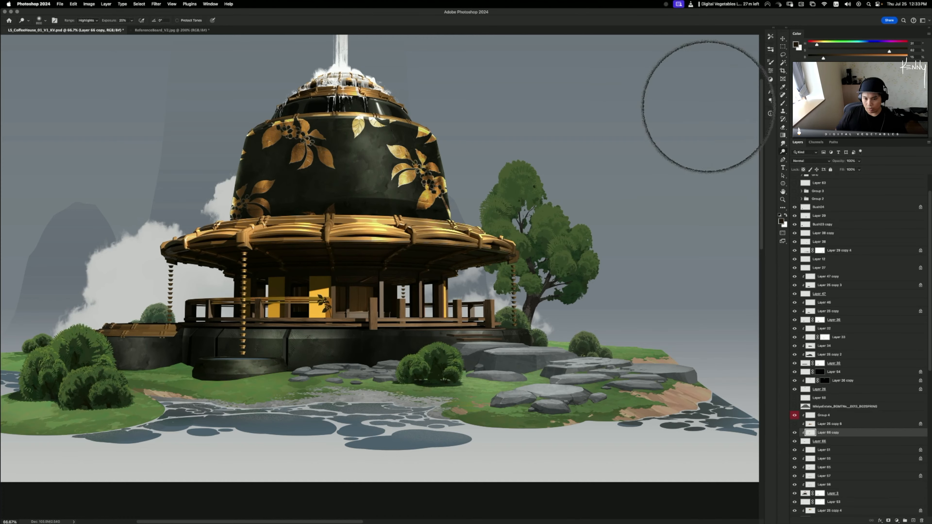
- Desaturate the duplicated panels and reduce them to near black and white with Levels, setting the white input to 97
{"action": "key", "text": "super+shift+u"}
{"action": "key", "text": "super+l"}
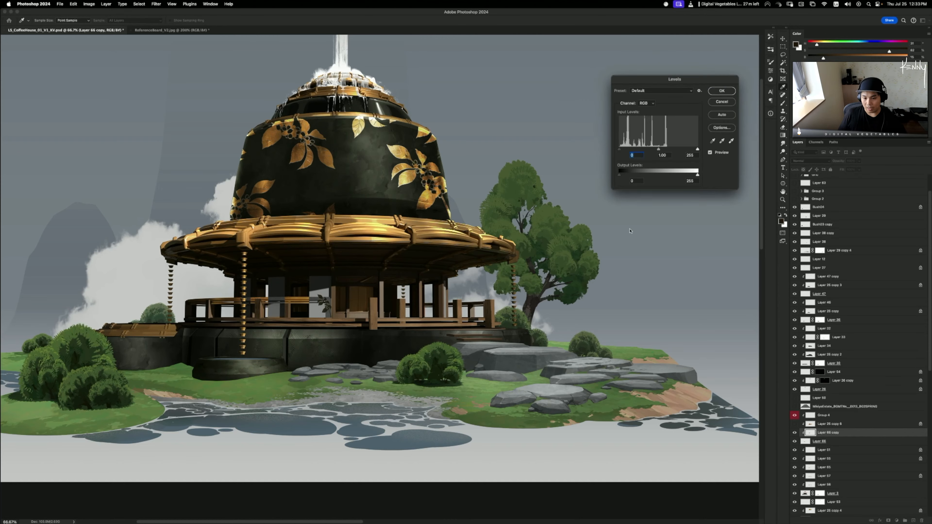
{"action": "mouse_move", "coordinate": [667, 149]}
{"action": "left_mouse_down"}
{"action": "mouse_move", "coordinate": [635, 149]}
{"action": "mouse_move", "coordinate": [649, 148]}
{"action": "left_mouse_up"}
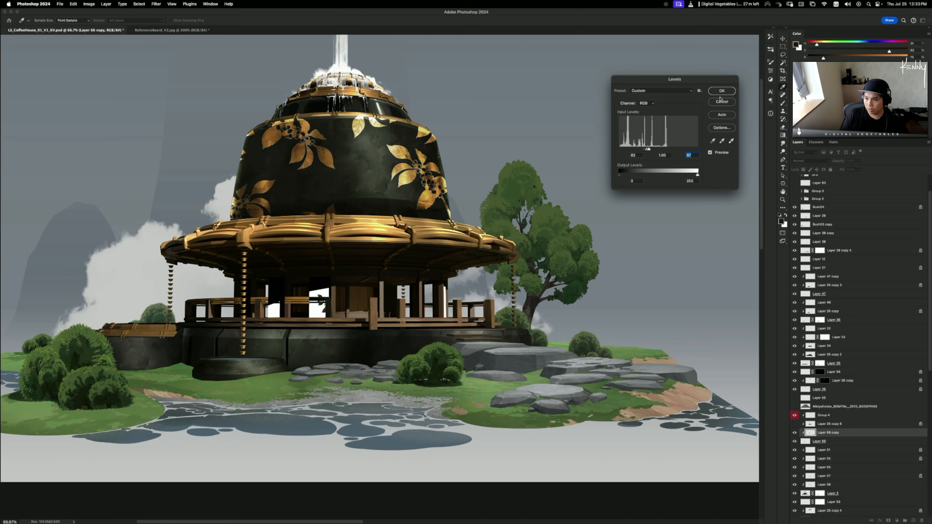
{"action": "left_click", "coordinate": [720, 95]}
{"action": "key", "text": "o"}
- Hide the duplicate's white areas with a Blend If upper limit of about 245, convert it to a smart object, and rasterize it
{"action": "double_click", "coordinate": [812, 433]}
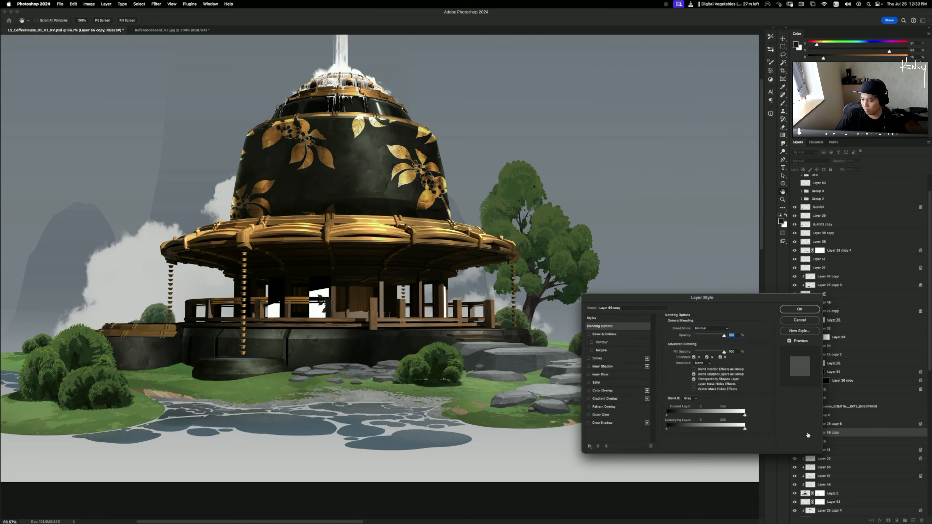
{"action": "left_click_drag", "start_coordinate": [744, 415], "coordinate": [741, 416]}
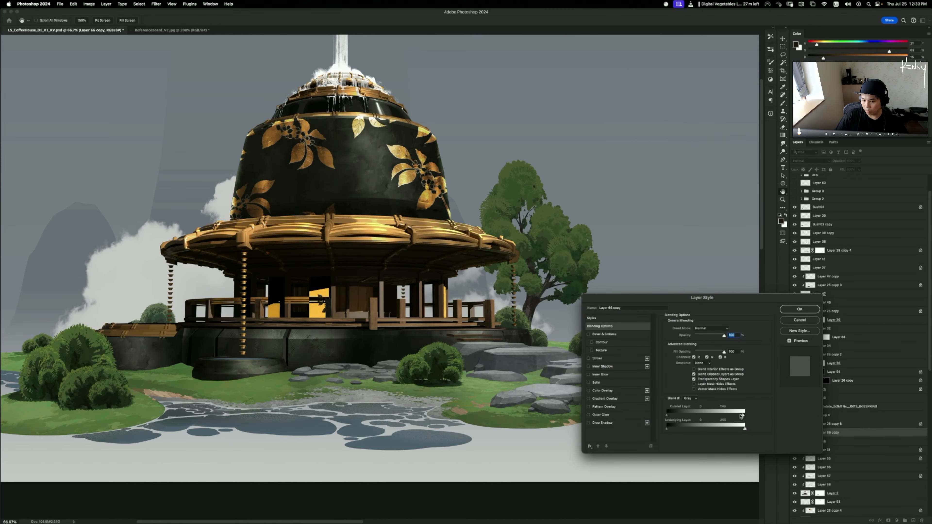
{"action": "left_click", "coordinate": [788, 311]}
{"action": "right_click", "coordinate": [822, 433]}
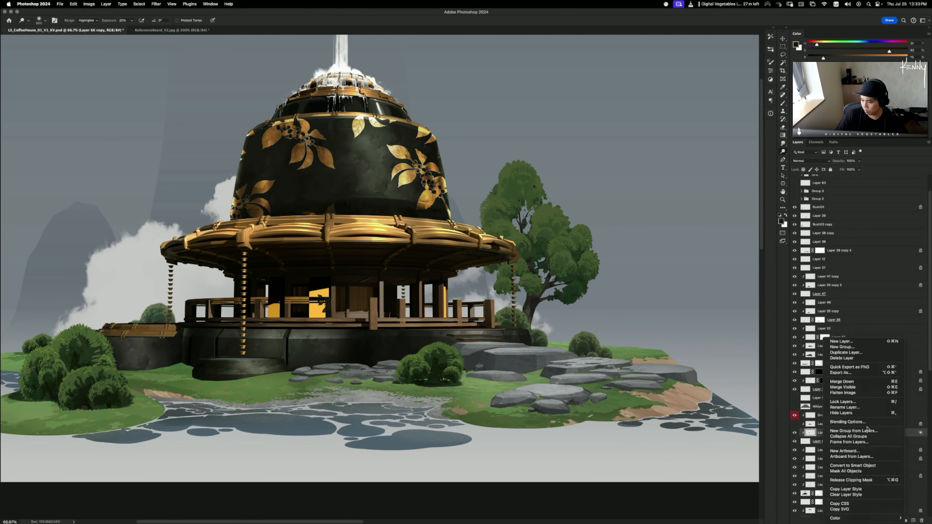
{"action": "left_click", "coordinate": [852, 465]}
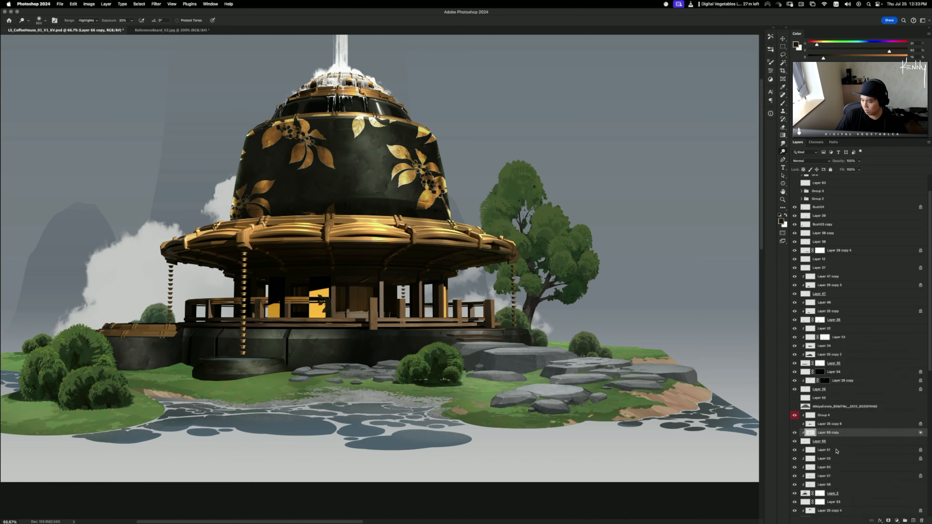
{"action": "right_click", "coordinate": [823, 434]}
{"action": "left_click", "coordinate": [850, 501]}
- Load the panel shadow shape as a selection, copy that area of the gold texture to a new layer, and clip it
{"action": "left_click", "coordinate": [811, 433], "text": "super"}
{"action": "left_click", "coordinate": [820, 423]}
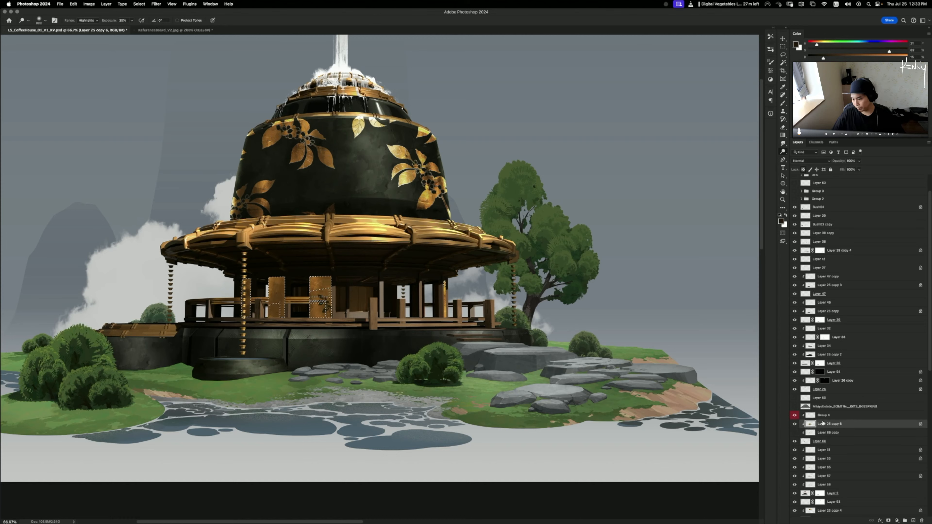
{"action": "key", "text": "l"}
{"action": "right_click", "coordinate": [321, 288]}
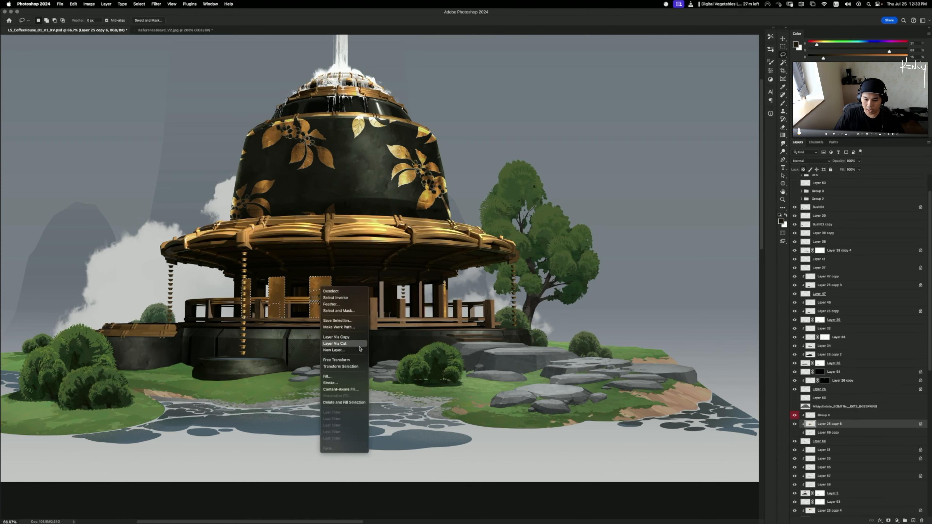
{"action": "left_click", "coordinate": [351, 338]}
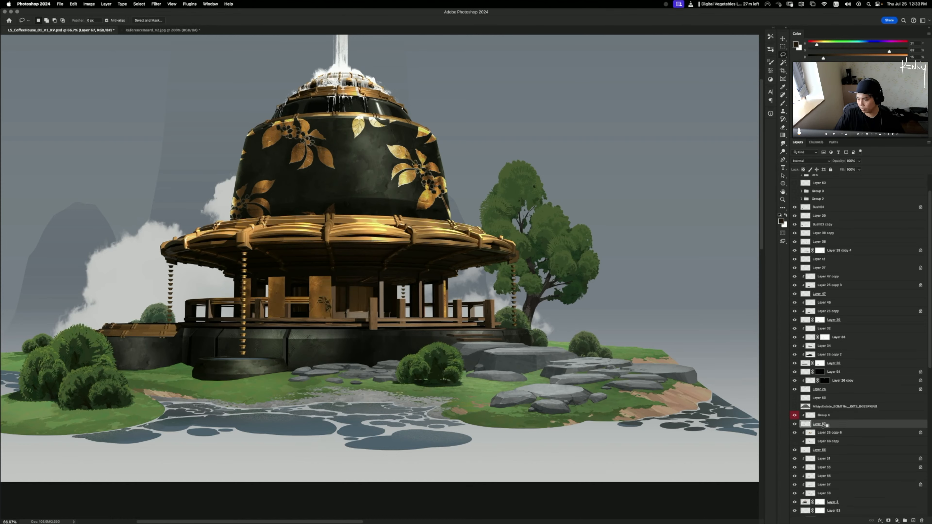
- Darken the copied shadow texture with Hue/Saturation, using hue about -8, saturation +39 and lightness -72
{"action": "key", "text": "super+u"}
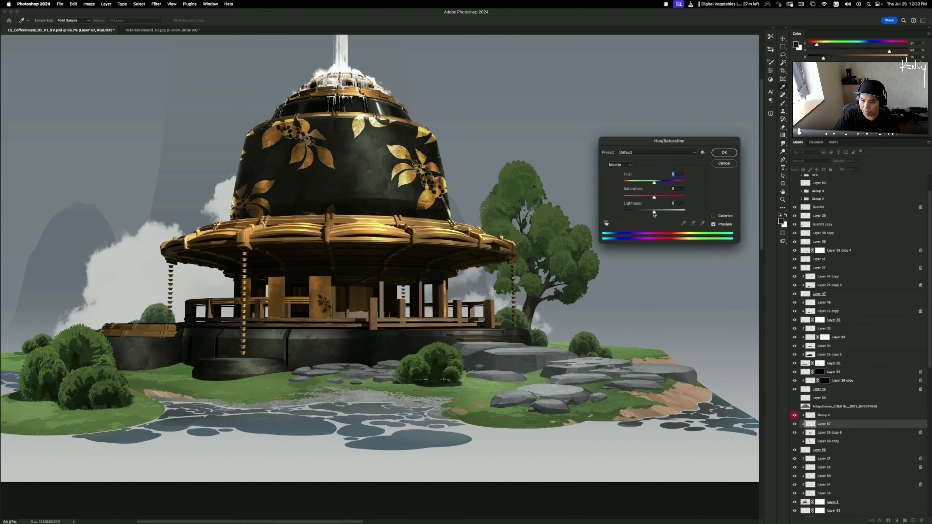
{"action": "left_click_drag", "start_coordinate": [653, 214], "coordinate": [662, 183]}
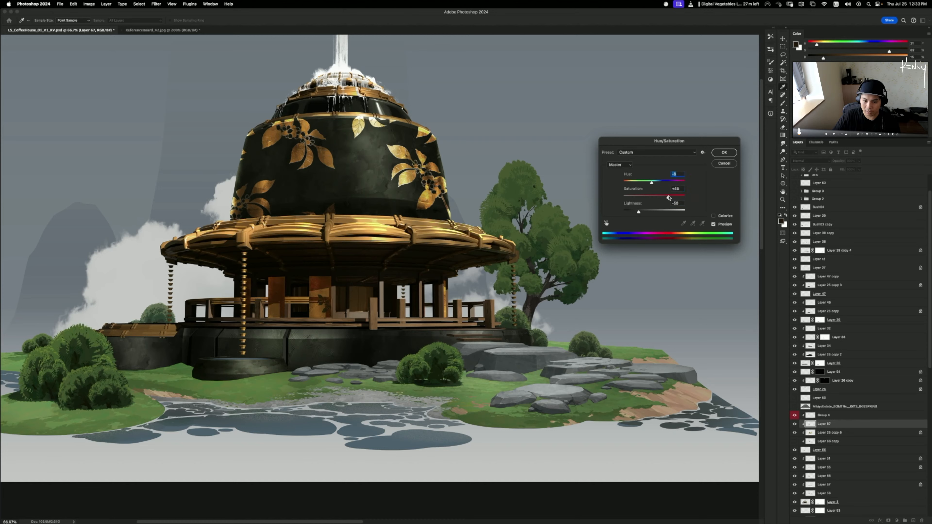
{"action": "left_click_drag", "start_coordinate": [667, 197], "coordinate": [659, 183]}
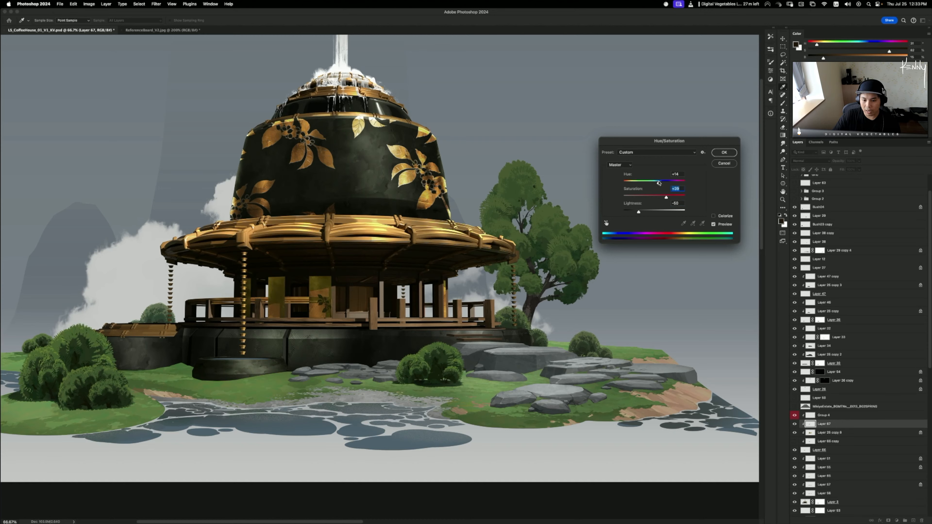
{"action": "left_click", "coordinate": [652, 183]}
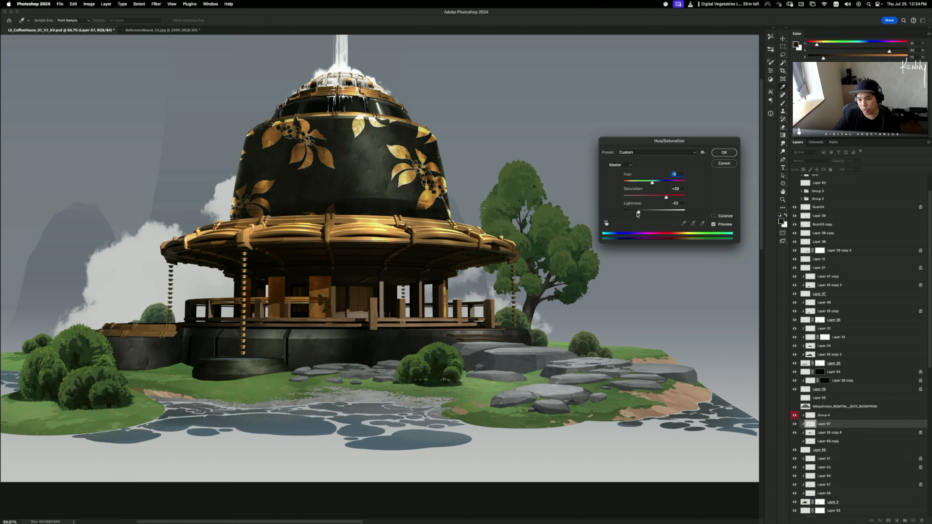
{"action": "left_click_drag", "start_coordinate": [639, 212], "coordinate": [633, 214]}
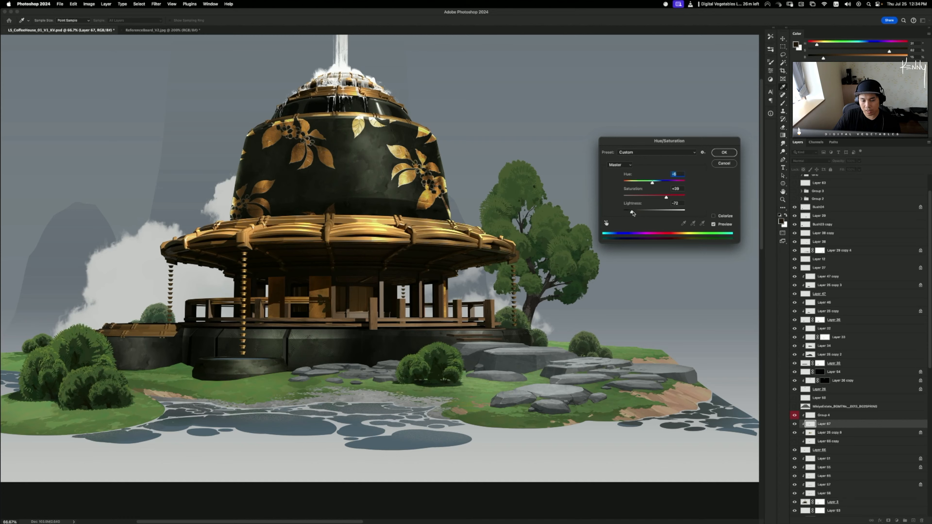
{"action": "left_click", "coordinate": [728, 154]}
{"action": "key", "text": "o"}
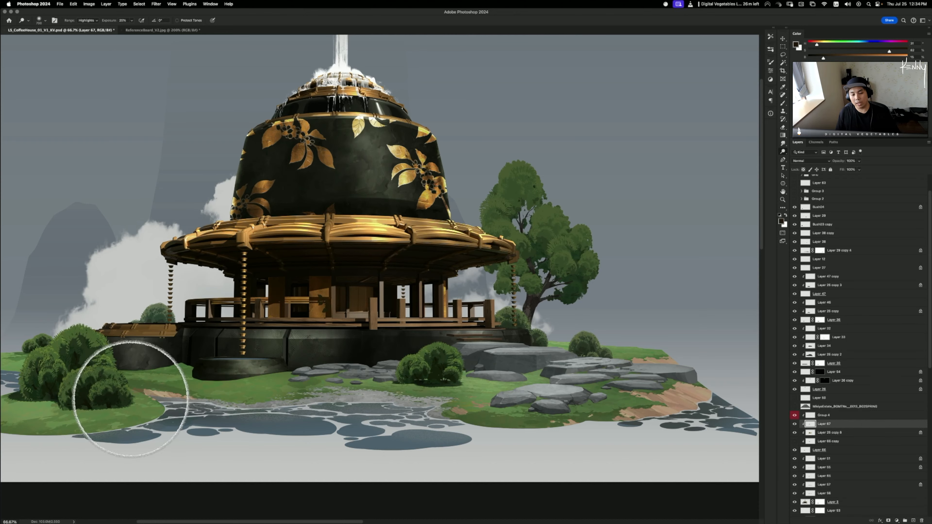
- Try brightening the lit front panel with the Dodge tool on the gold texture copy, and undo the stroke
{"action": "left_click", "coordinate": [824, 433]}
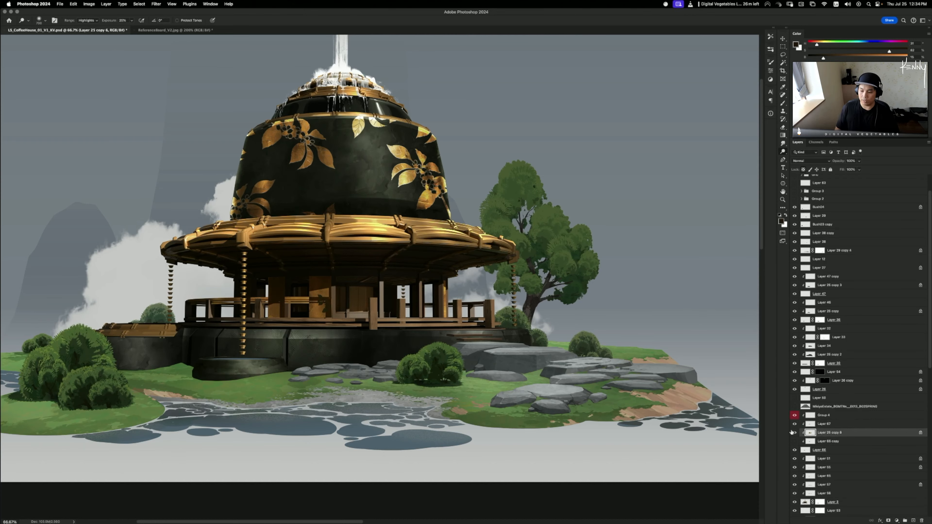
{"action": "left_click_drag", "start_coordinate": [339, 333], "coordinate": [333, 309]}
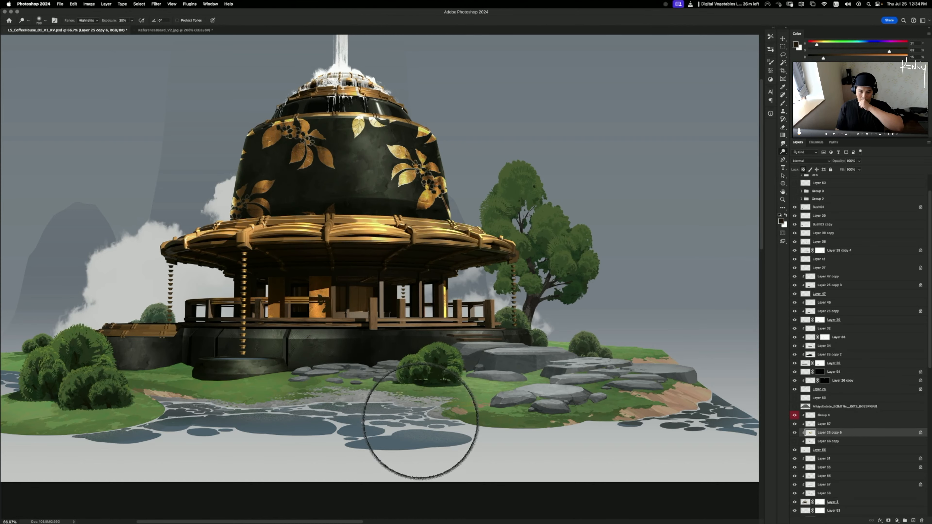
{"action": "key", "text": "super+z"}
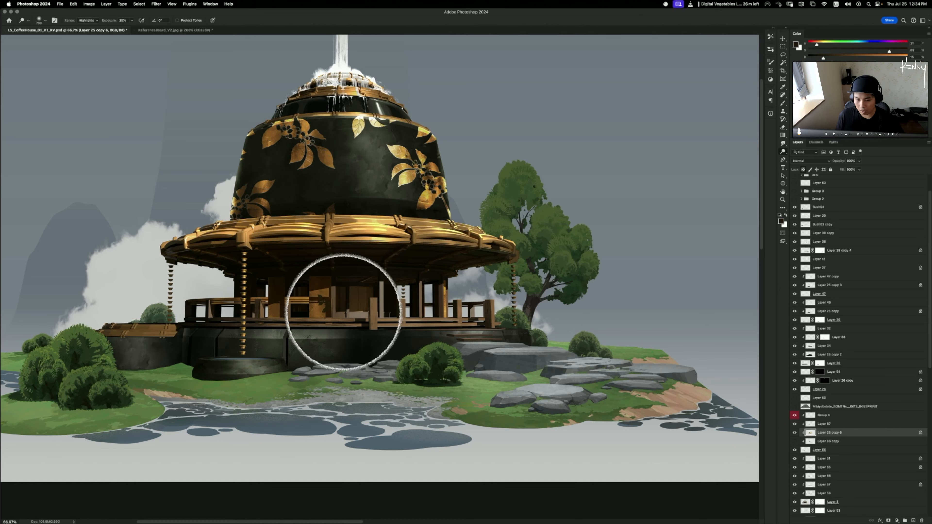
- Brighten the lit front panel of the gold texture copy with Dodge, and shift the layer to hue +2 and saturation about -25
{"action": "mouse_move", "coordinate": [332, 315]}
{"action": "left_mouse_down"}
{"action": "mouse_move", "coordinate": [382, 298]}
{"action": "mouse_move", "coordinate": [328, 300]}
{"action": "mouse_move", "coordinate": [252, 343]}
{"action": "mouse_move", "coordinate": [274, 329]}
{"action": "mouse_move", "coordinate": [284, 305]}
{"action": "mouse_move", "coordinate": [285, 329]}
{"action": "mouse_move", "coordinate": [277, 303]}
{"action": "mouse_move", "coordinate": [243, 321]}
{"action": "mouse_move", "coordinate": [284, 269]}
{"action": "left_mouse_up"}
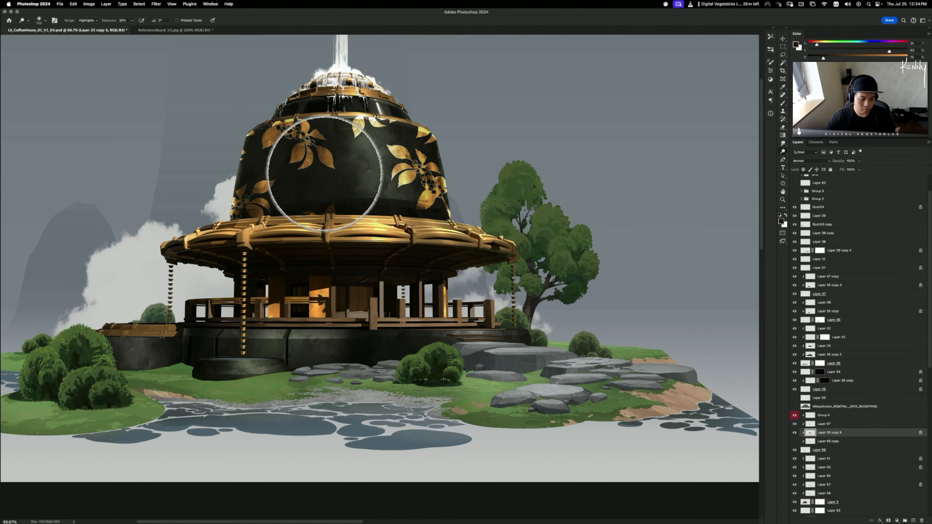
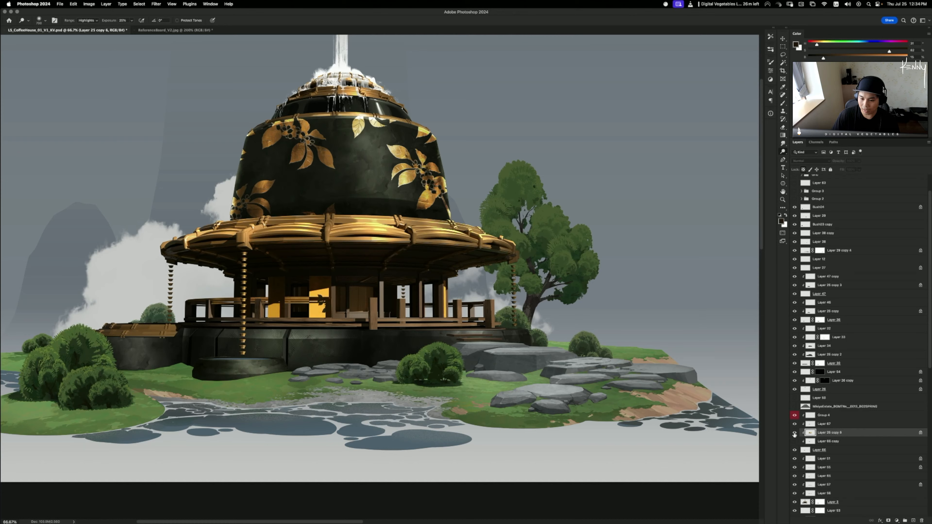
{"action": "key", "text": "super+u"}
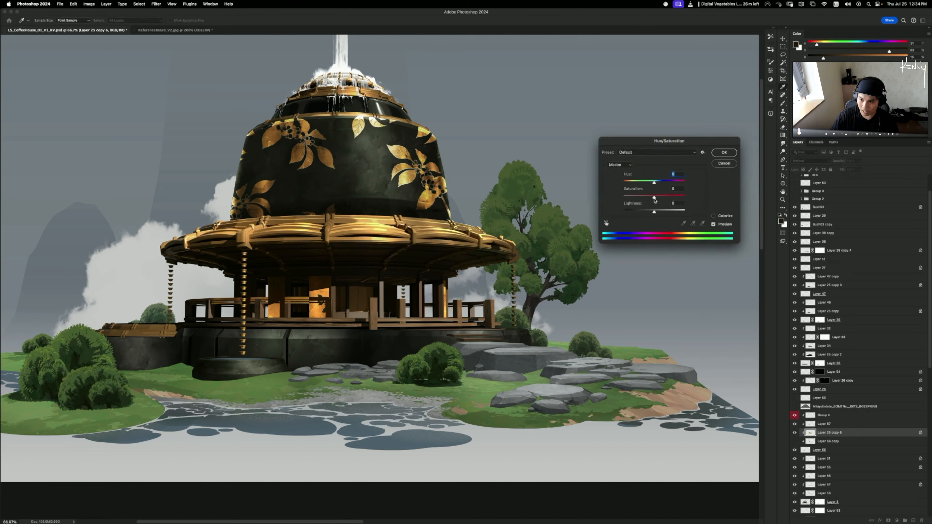
{"action": "left_click_drag", "start_coordinate": [644, 199], "coordinate": [655, 184]}
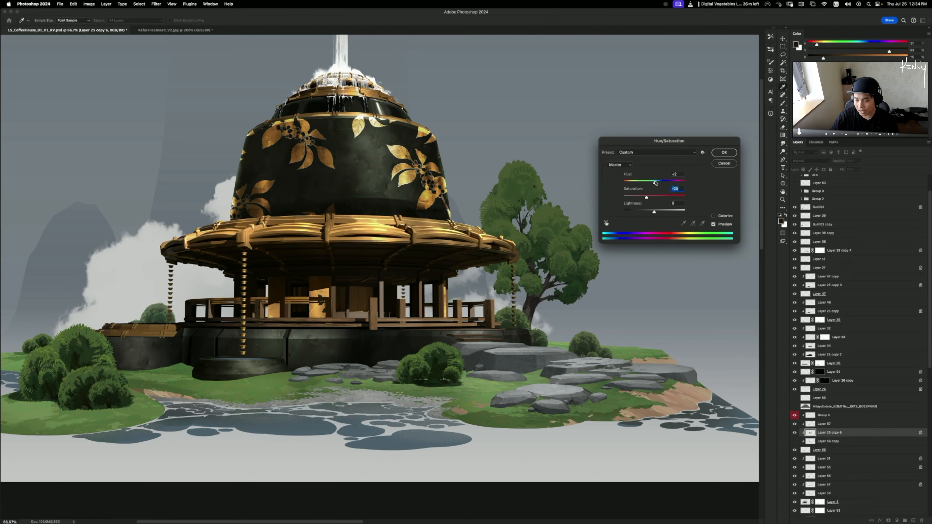
{"action": "left_click", "coordinate": [723, 152]}
{"action": "key", "text": "super+minus"}
{"action": "key", "text": "super+minus"}
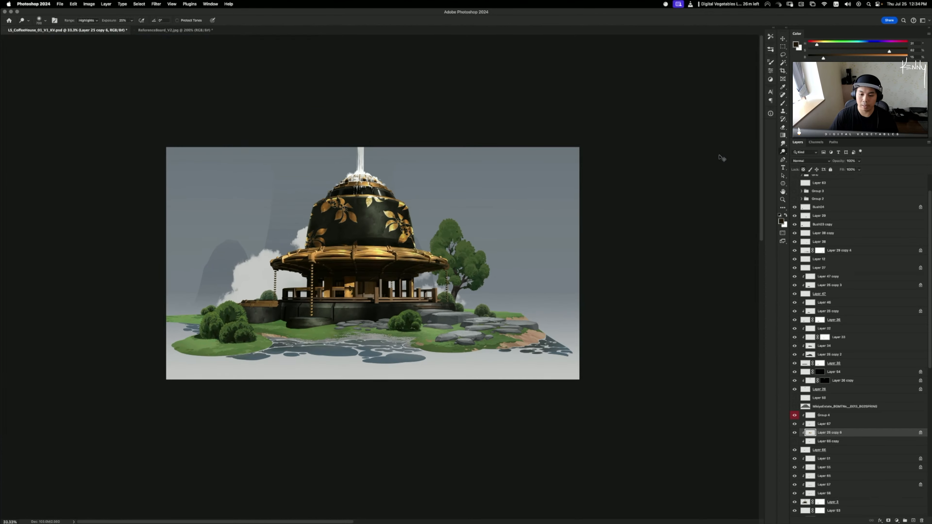
{"action": "key", "text": "super+plus"}
{"action": "key", "text": "super+plus"}
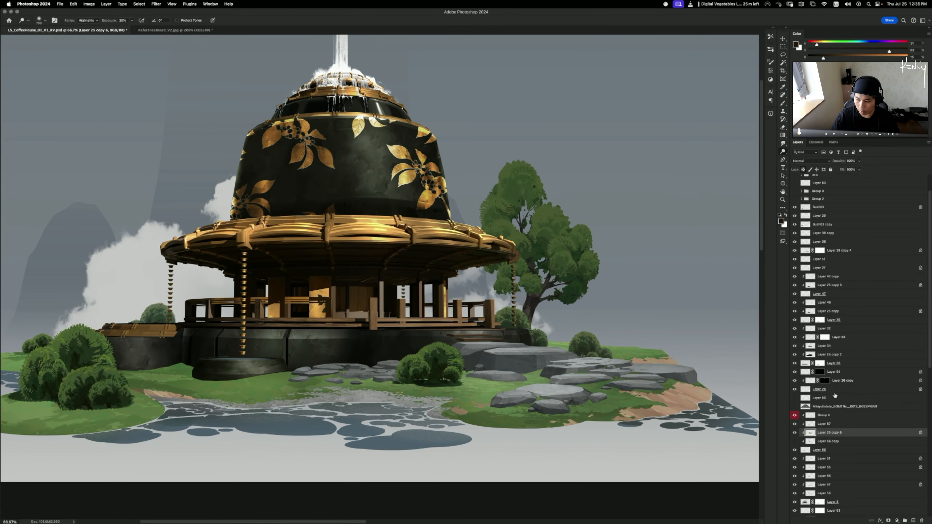
- Transform the coffee branch motif (Group 4) and shift it up and to the left on the front veranda panel
{"action": "left_click", "coordinate": [805, 416]}
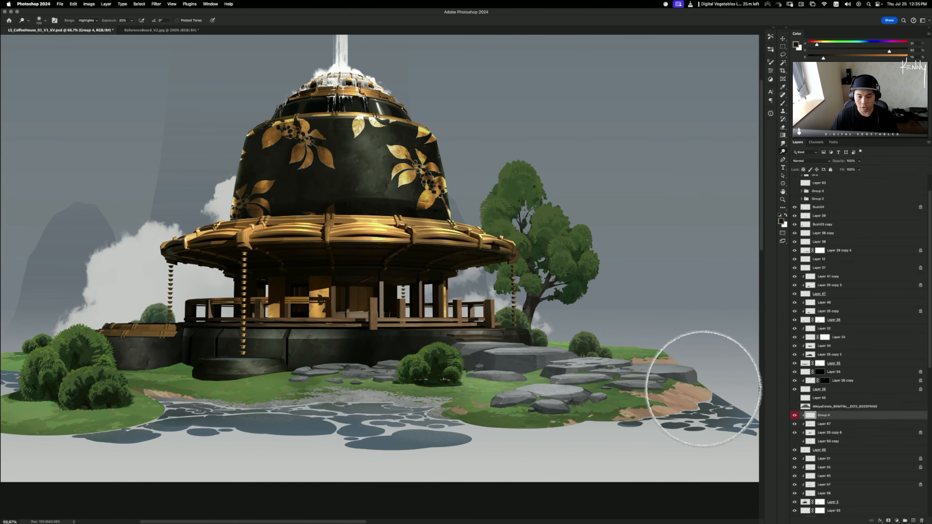
{"action": "key", "text": "v"}
{"action": "key", "text": "super+t"}
{"action": "left_click_drag", "start_coordinate": [316, 293], "coordinate": [305, 282]}
{"action": "key", "text": "Return"}
{"action": "key", "text": "b"}
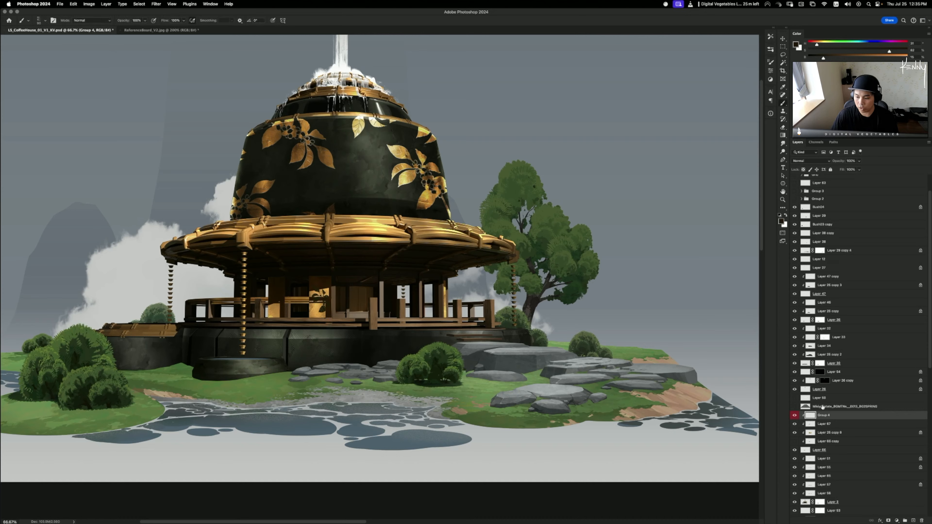
{"action": "left_click", "coordinate": [811, 424]}
{"action": "key", "text": "ctrl+u"}
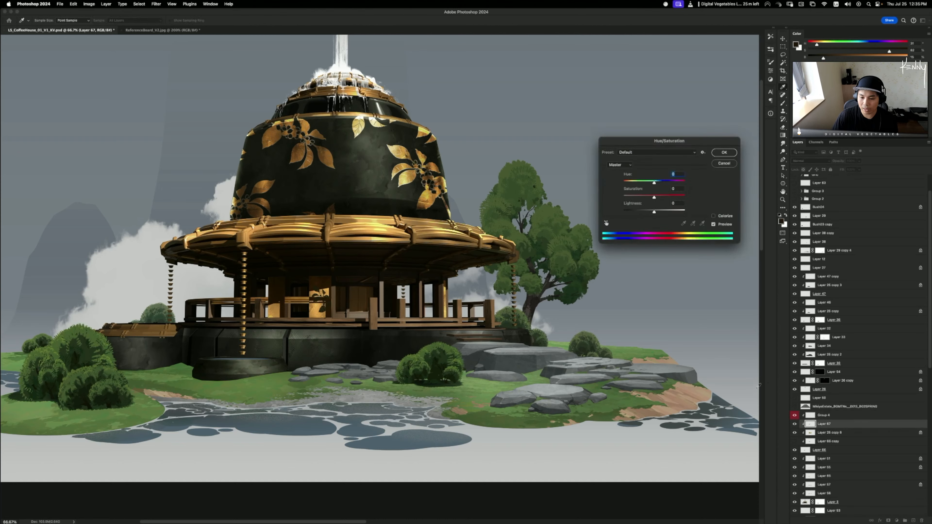
{"action": "left_click", "coordinate": [663, 197]}
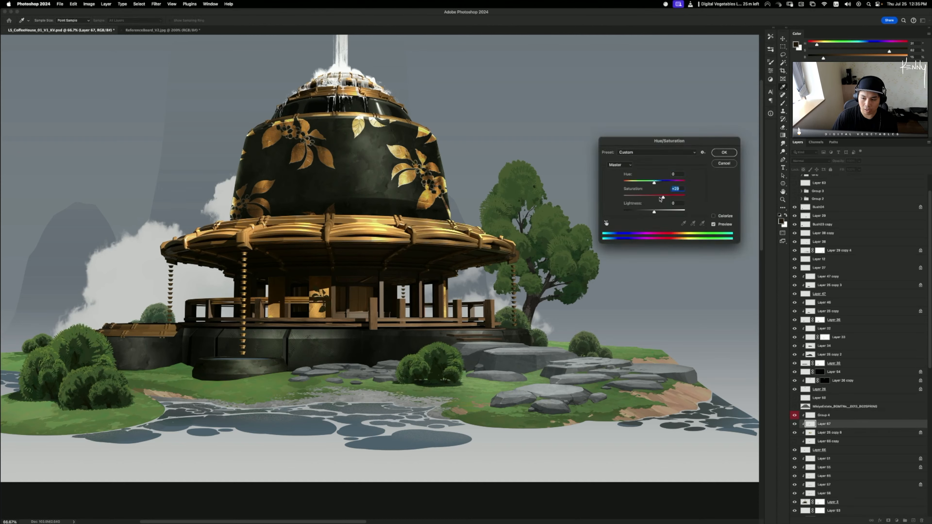
{"action": "left_click", "coordinate": [720, 166]}
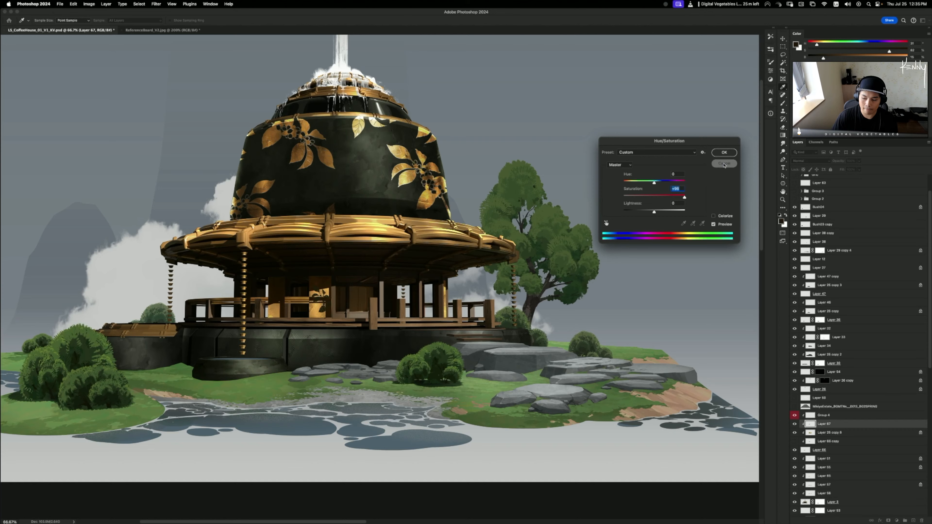
{"action": "key", "text": "b"}
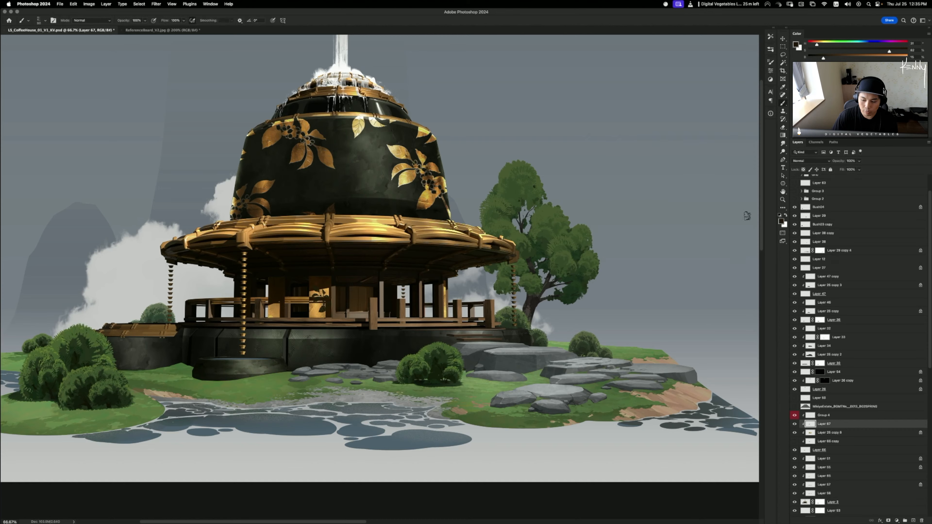
- Brighten the panel shadow texture (Layer 67) with Levels, using a white input level of about 215
{"action": "left_click", "coordinate": [795, 424]}
{"action": "left_click", "coordinate": [794, 424]}
{"action": "key", "text": "super+l"}
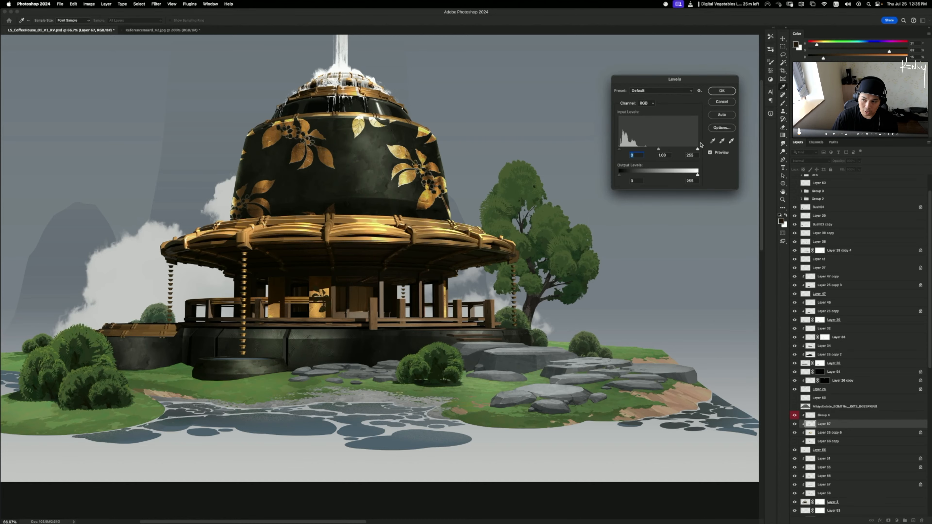
{"action": "left_click_drag", "start_coordinate": [695, 150], "coordinate": [686, 153]}
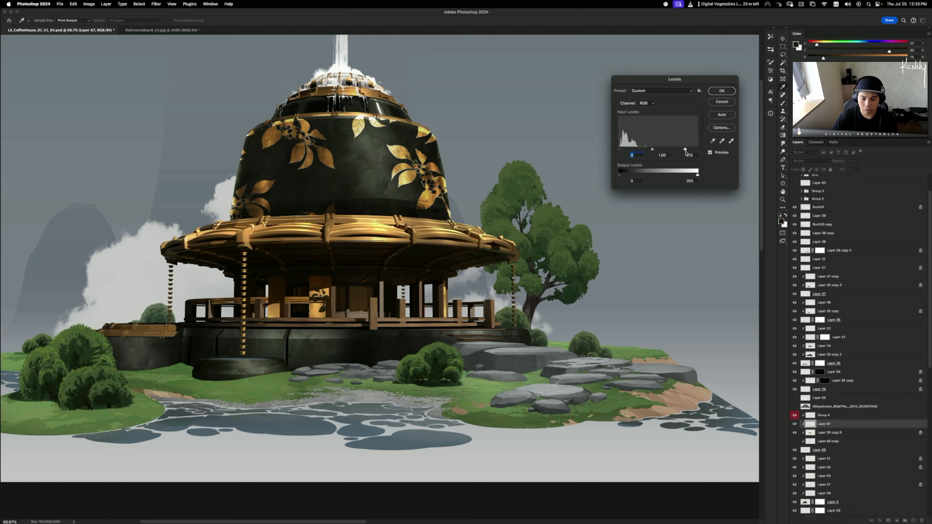
{"action": "left_click", "coordinate": [721, 91]}
- Intensify the shadow texture's colour with Hue/Saturation, using saturation +100 and lightness +3
{"action": "key", "text": "super+u"}
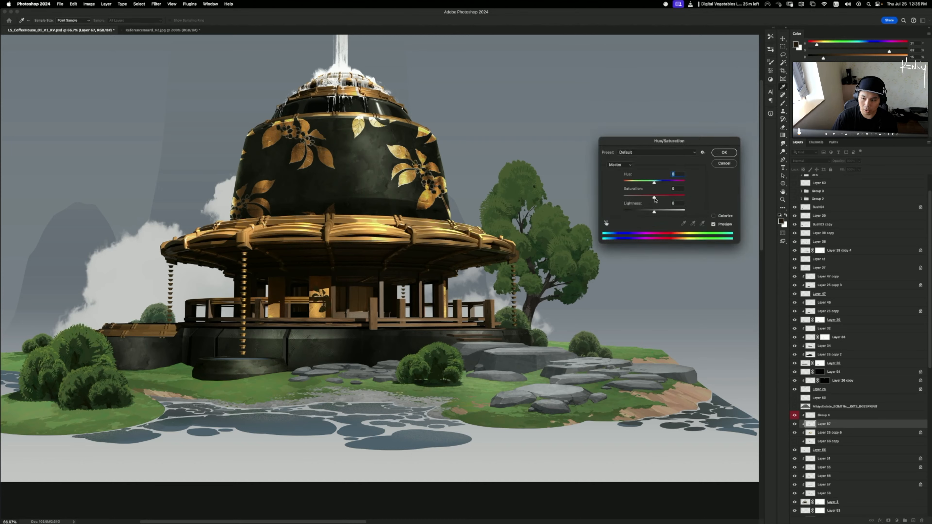
{"action": "mouse_move", "coordinate": [659, 197]}
{"action": "left_mouse_down"}
{"action": "mouse_move", "coordinate": [689, 192]}
{"action": "mouse_move", "coordinate": [656, 213]}
{"action": "left_mouse_up"}
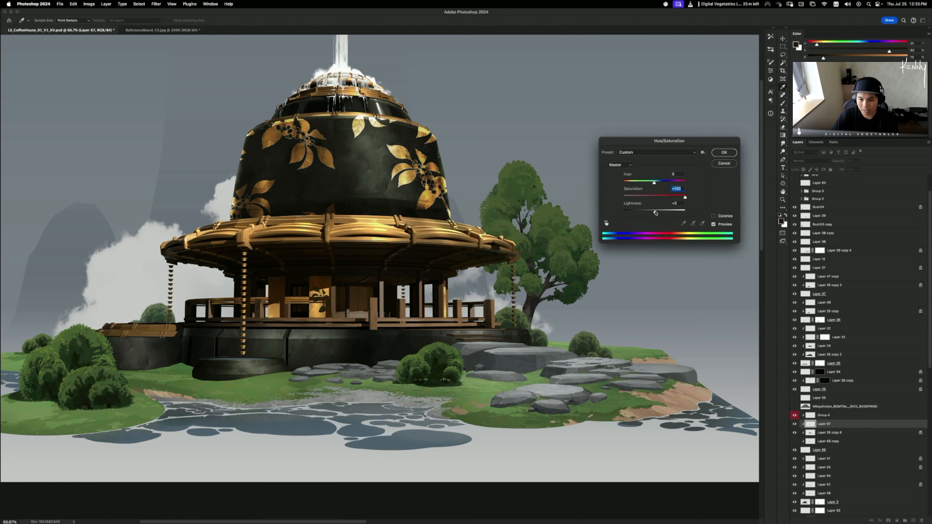
{"action": "left_click", "coordinate": [724, 152]}
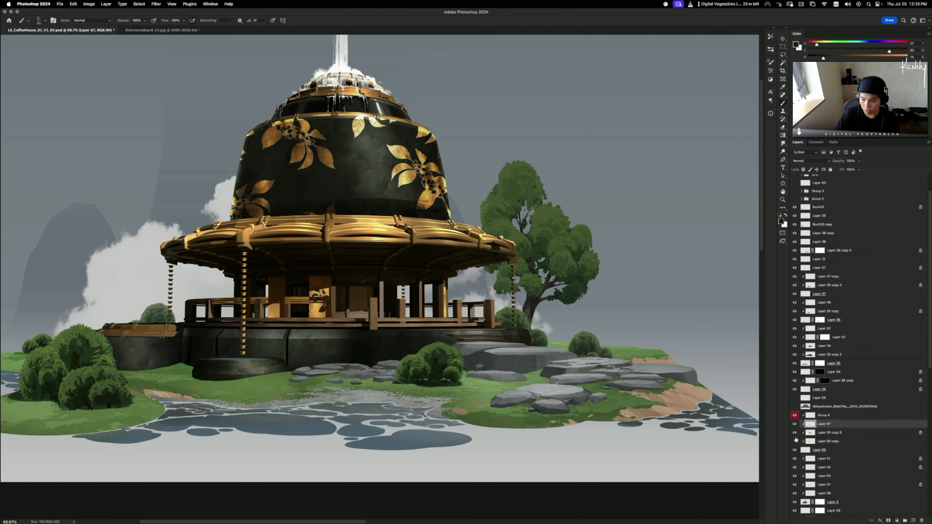
- Delete the hidden layer copy directly beneath the gold texture copy
{"action": "left_click", "coordinate": [817, 442]}
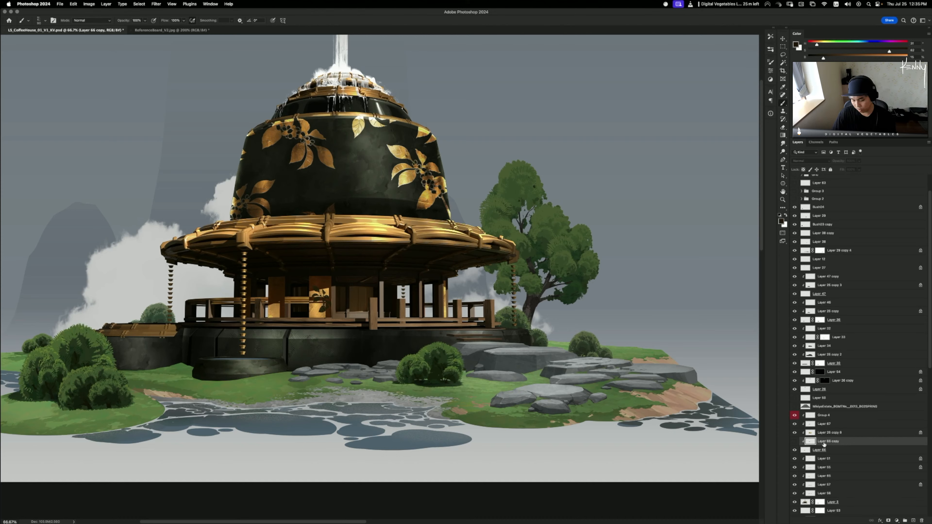
{"action": "key", "text": "BackSpace"}
- Duplicate the branch motif onto the left veranda panel, flip it horizontally and scale it to about 77%
{"action": "left_click", "coordinate": [824, 418]}
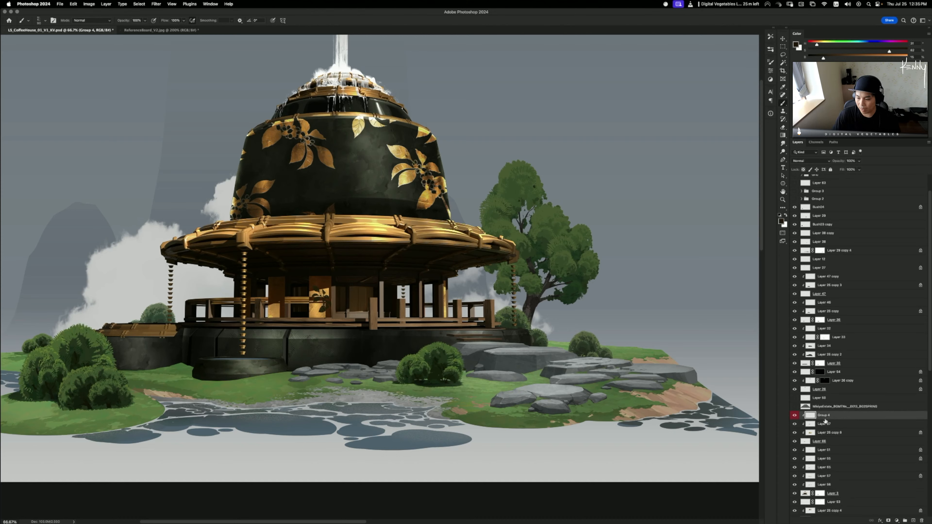
{"action": "left_click_drag", "start_coordinate": [543, 410], "coordinate": [519, 418]}
{"action": "key", "text": "ctrl+t"}
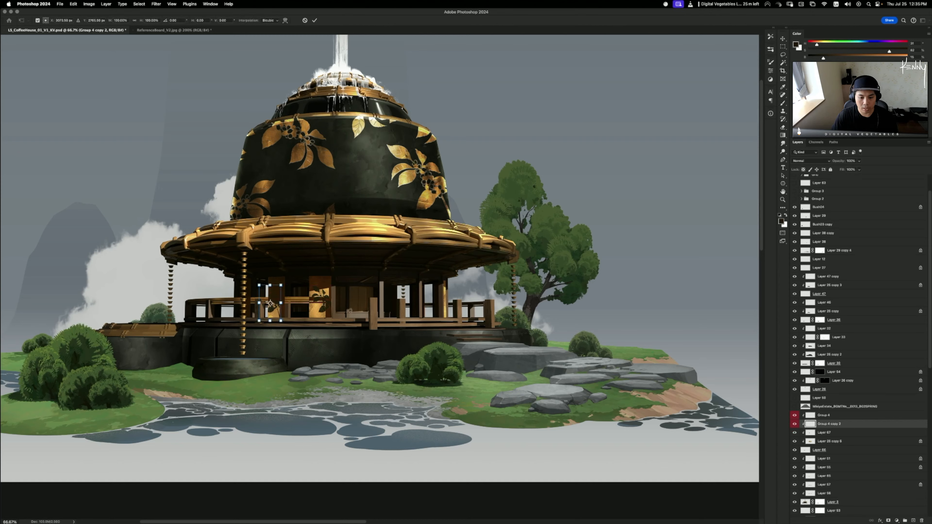
{"action": "right_click", "coordinate": [276, 298]}
{"action": "left_click", "coordinate": [291, 440]}
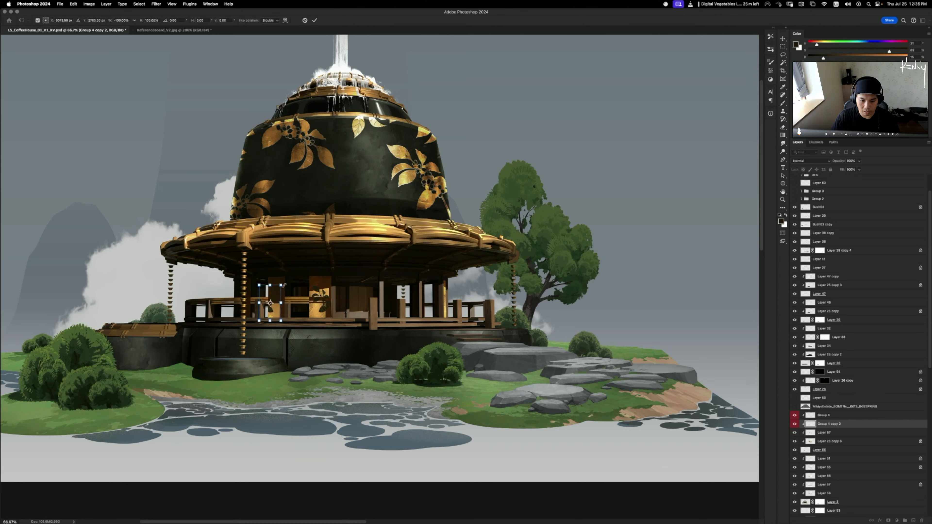
{"action": "left_click_drag", "start_coordinate": [281, 284], "coordinate": [278, 294]}
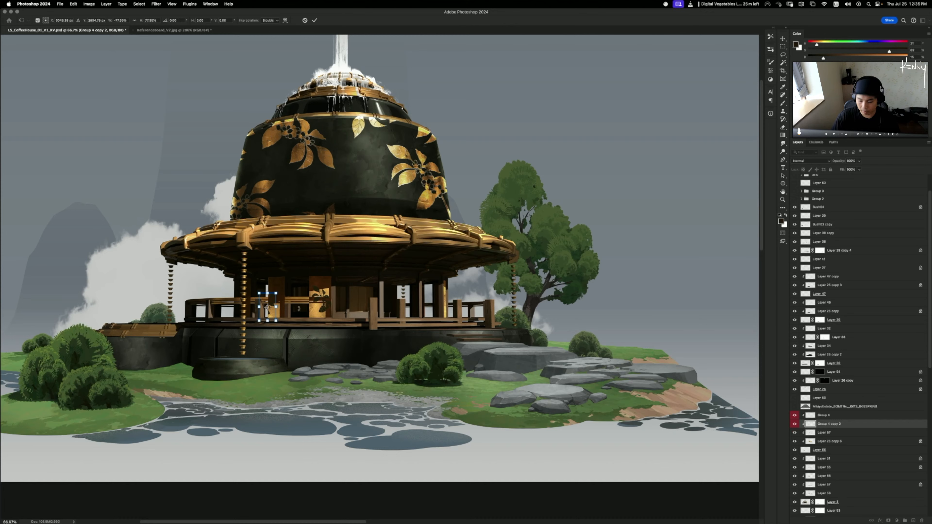
{"action": "key", "text": "Return"}
{"action": "key", "text": "b"}
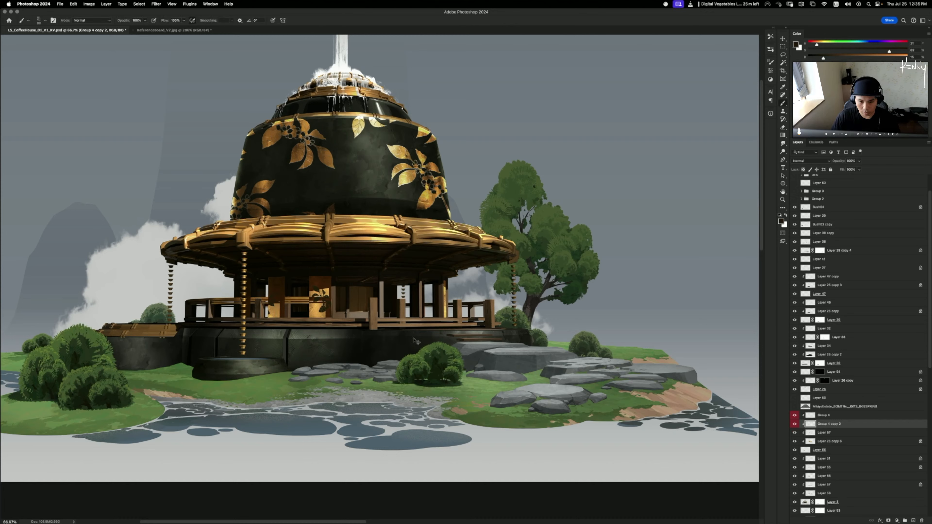
- Shift the copied motif slightly to the right and stretch it to fit the lower part of the left panel
{"action": "left_click_drag", "start_coordinate": [414, 340], "coordinate": [418, 336]}
{"action": "key", "text": "super+t"}
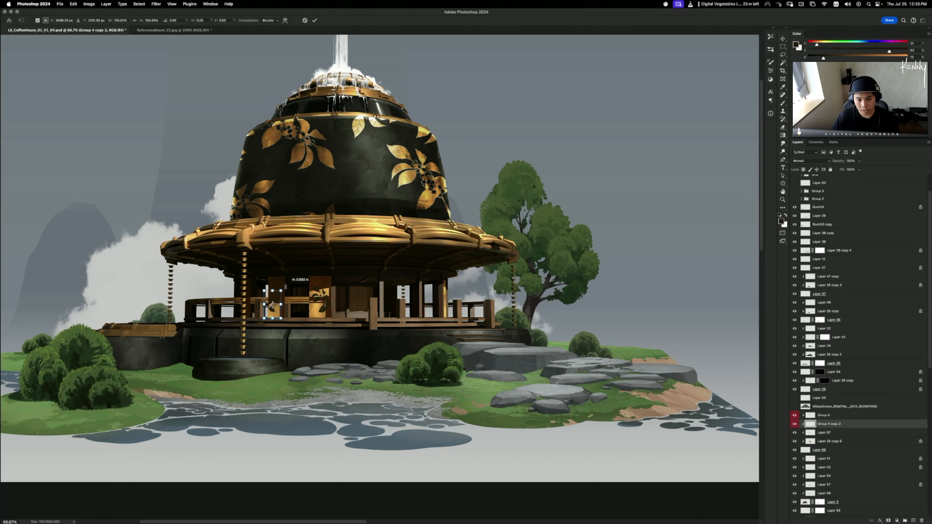
{"action": "key", "text": "Return"}
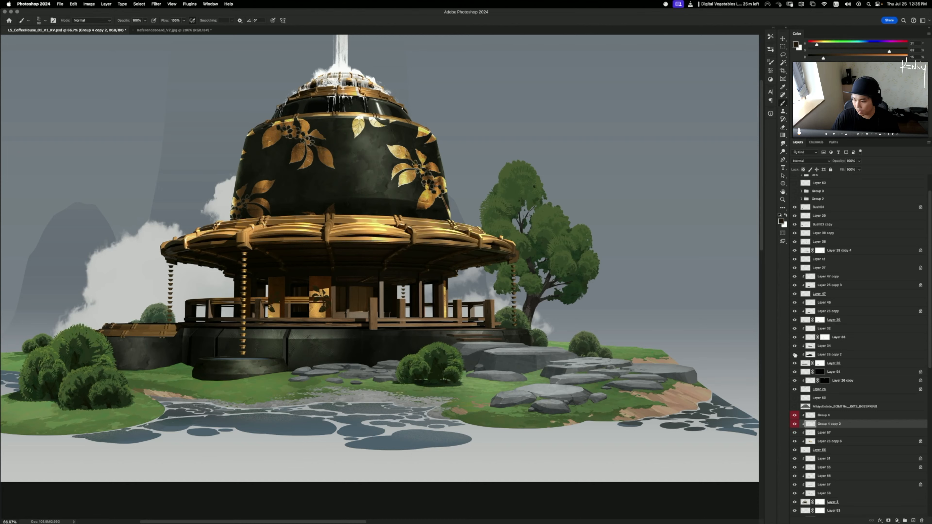
- Duplicate the smaller motif onto the far-left panel behind the hanging chain and flip the copy horizontally
{"action": "left_click_drag", "start_coordinate": [828, 428], "coordinate": [827, 433]}
{"action": "left_click_drag", "start_coordinate": [432, 365], "coordinate": [403, 364]}
{"action": "key", "text": "super+t"}
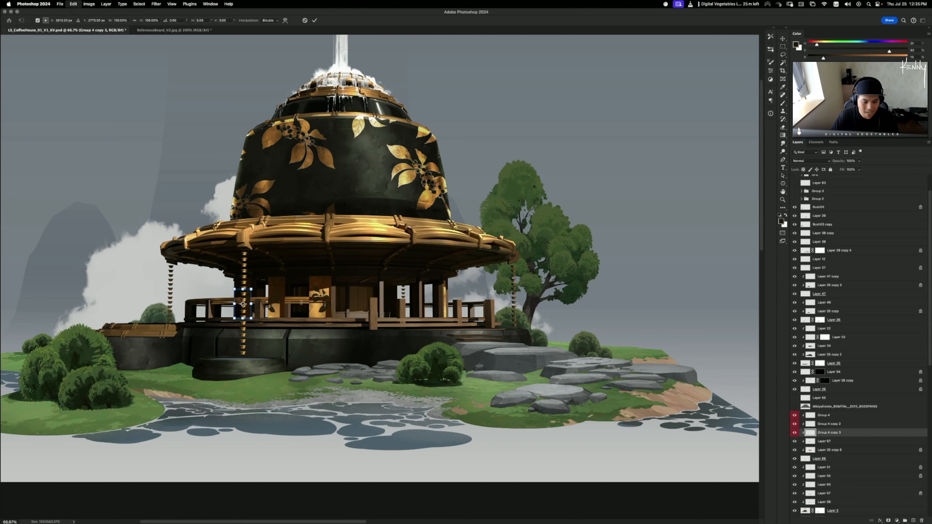
{"action": "right_click", "coordinate": [243, 294]}
{"action": "left_click", "coordinate": [264, 422]}
{"action": "key", "text": "Return"}
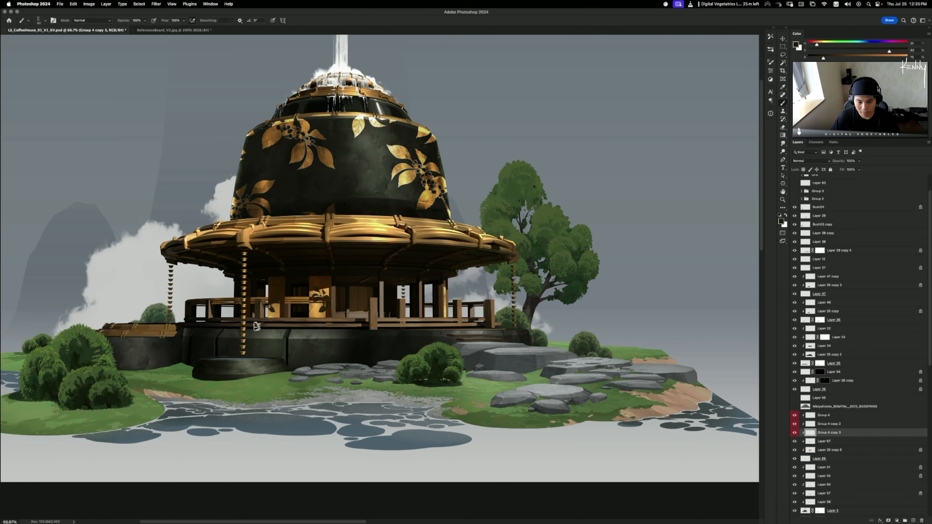
{"action": "key", "text": "super+t"}
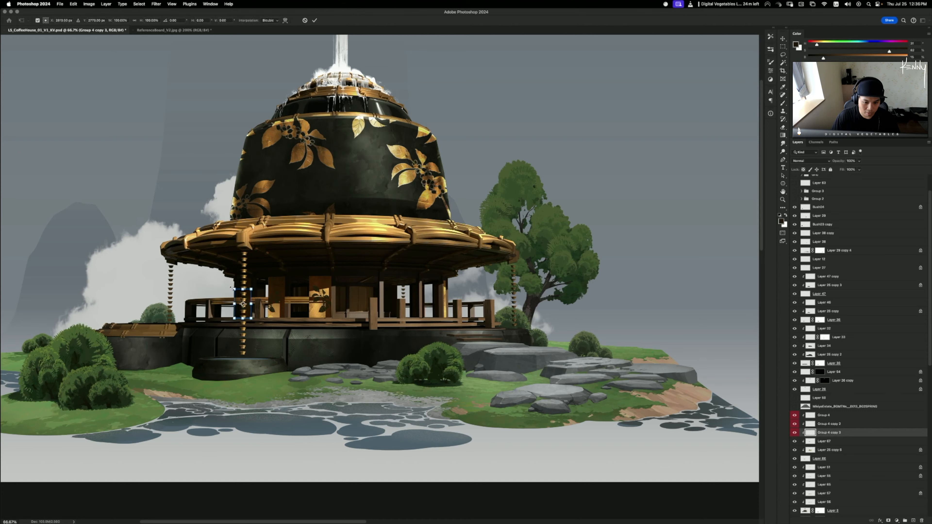
{"action": "key", "text": "Return"}
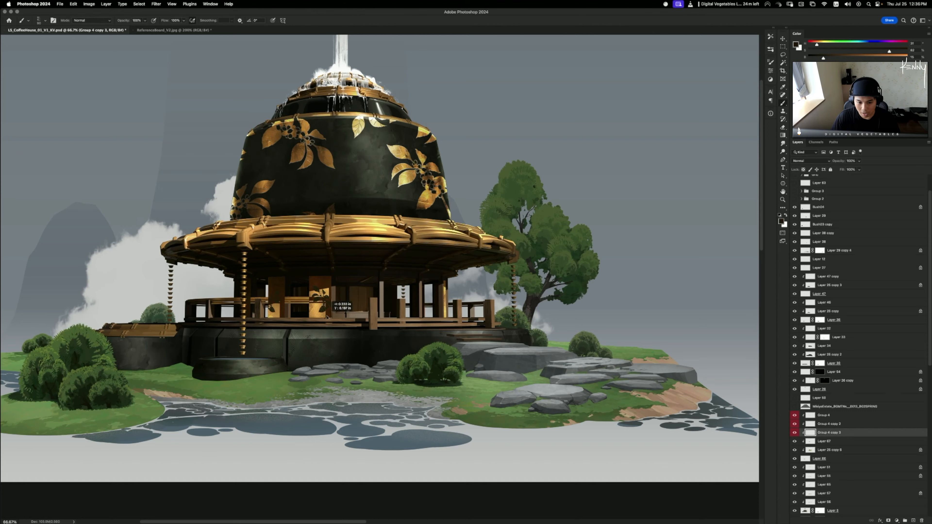
- Duplicate the branch motif onto the narrow panel on the veranda's right side and transform the copy to fit
{"action": "left_click_drag", "start_coordinate": [327, 316], "coordinate": [508, 327]}
{"action": "key", "text": "super+t"}
{"action": "left_click_drag", "start_coordinate": [453, 305], "coordinate": [443, 305]}
{"action": "key", "text": "Return"}
{"action": "key", "text": "b"}
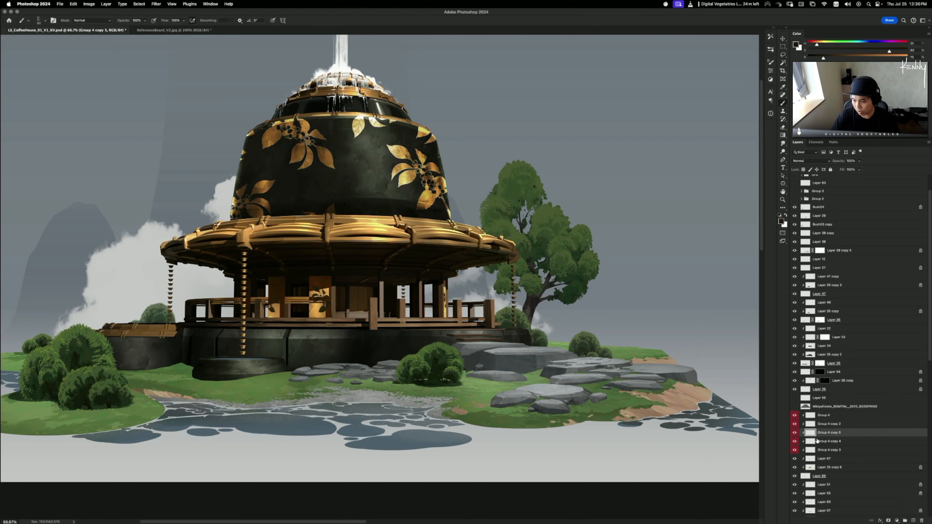
- Merge Group 4 and all its branch motif copies into a single layer
{"action": "left_click", "coordinate": [819, 449]}
{"action": "left_click", "coordinate": [811, 416], "text": "shift"}
{"action": "key", "text": "super+e"}
- Load the panel shadow as a selection, darken the merged motif there to lightness about -58, then save the document and deselect
{"action": "left_click", "coordinate": [810, 415], "text": "super"}
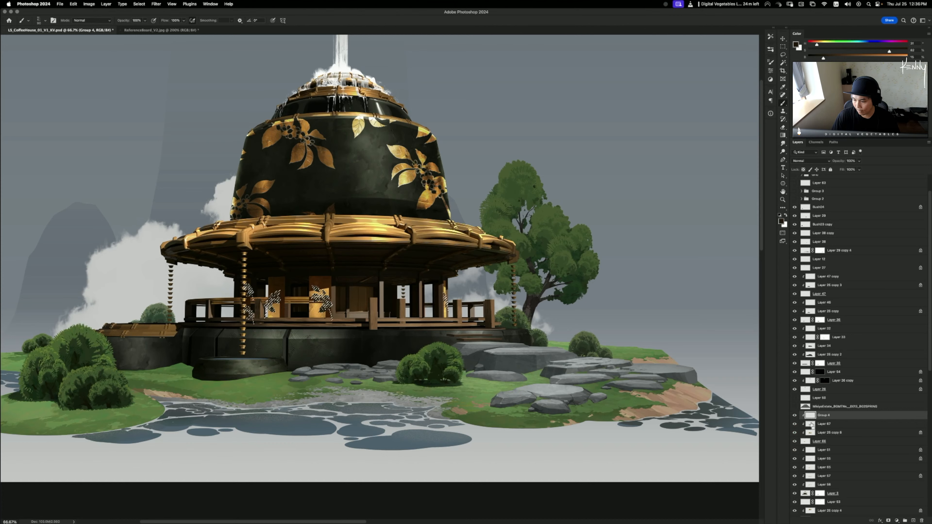
{"action": "key", "text": "super+u"}
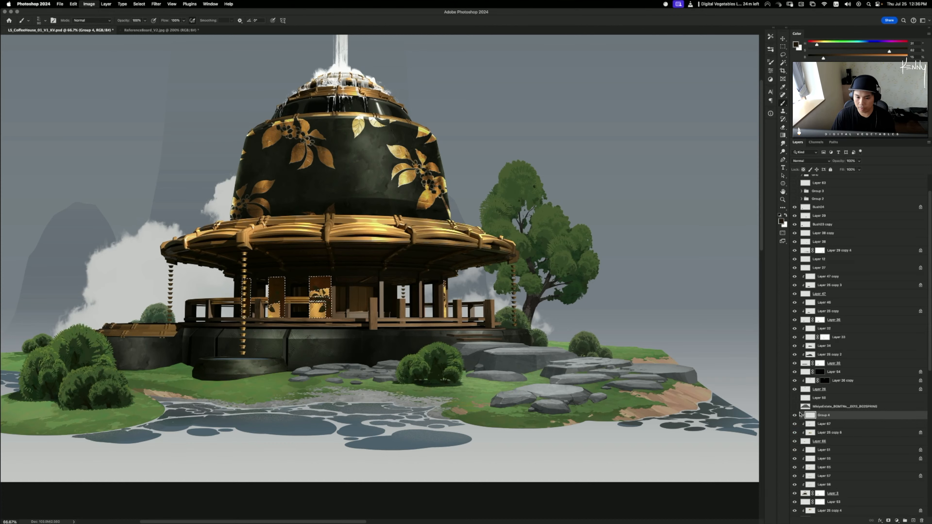
{"action": "left_click_drag", "start_coordinate": [653, 212], "coordinate": [637, 213]}
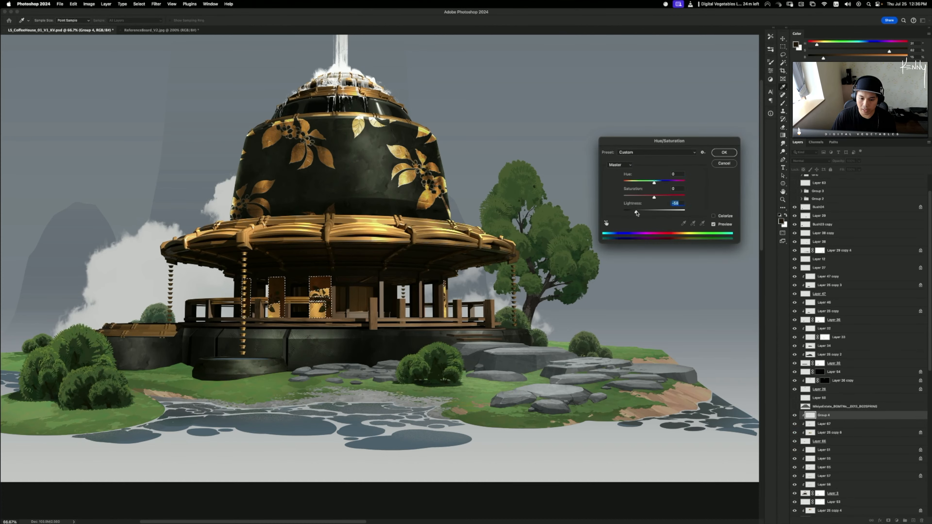
{"action": "left_click", "coordinate": [724, 152]}
{"action": "key", "text": "b"}
{"action": "key", "text": "super+s"}
{"action": "key", "text": "super+d"}
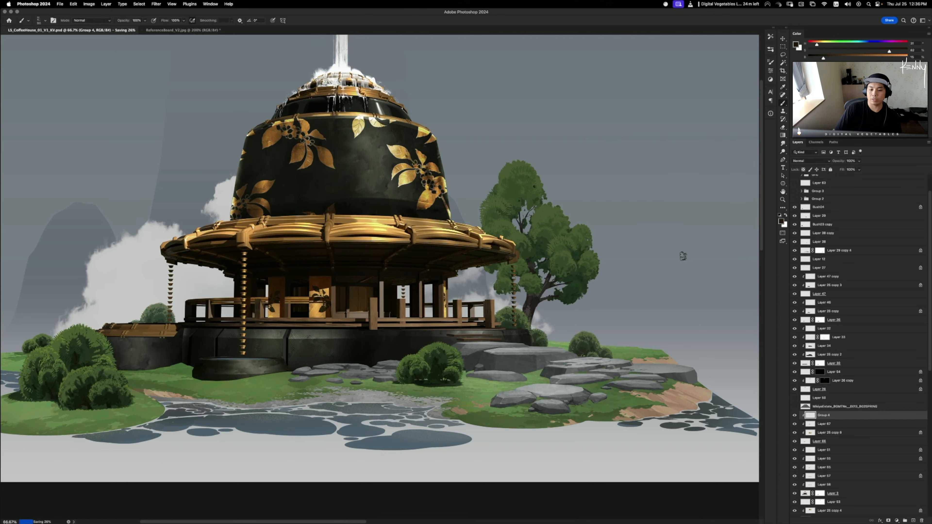
- Merge Group 4 with the panel layers beneath it and move the result just above Layer 3 as a clipped layer
{"action": "left_click", "coordinate": [823, 443], "text": "shift"}
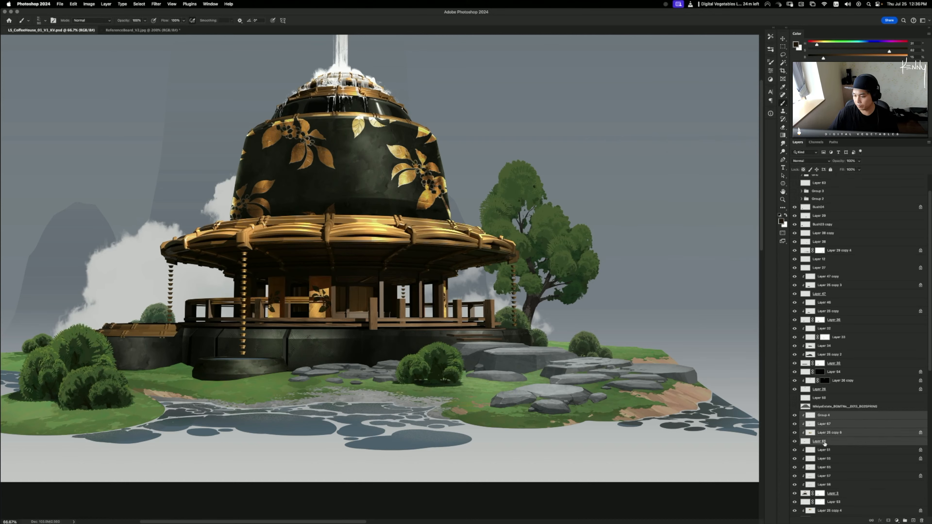
{"action": "key", "text": "super+g"}
{"action": "left_click_drag", "start_coordinate": [827, 417], "coordinate": [826, 461]}
{"action": "key", "text": "super+minus"}
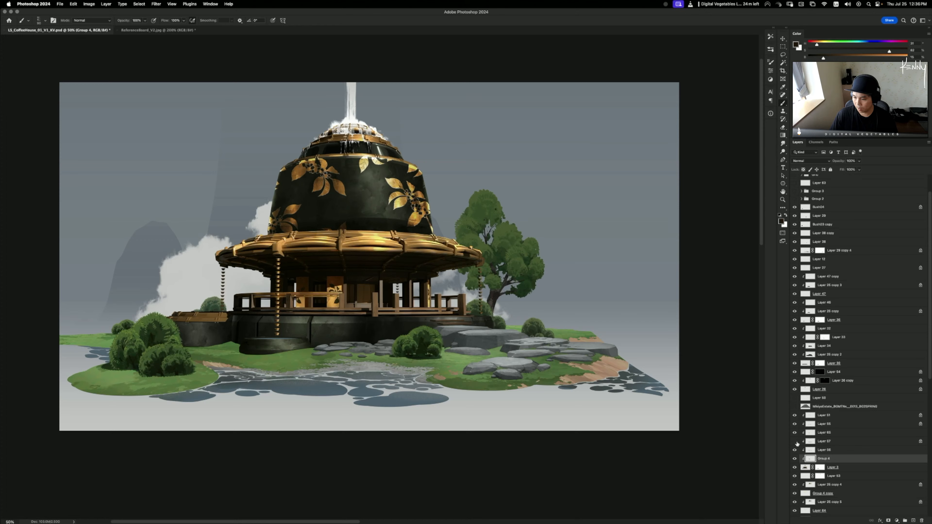
{"action": "left_click", "coordinate": [818, 435]}
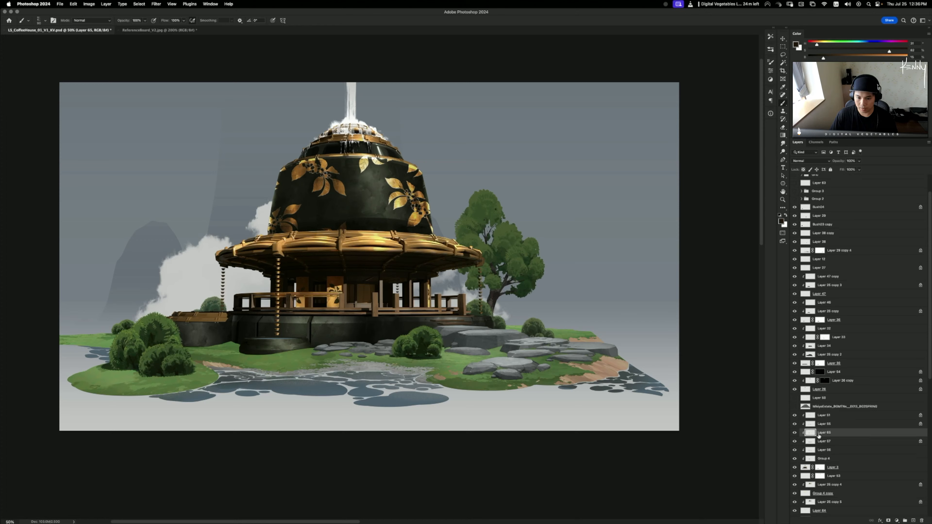
{"action": "key", "text": "super+u"}
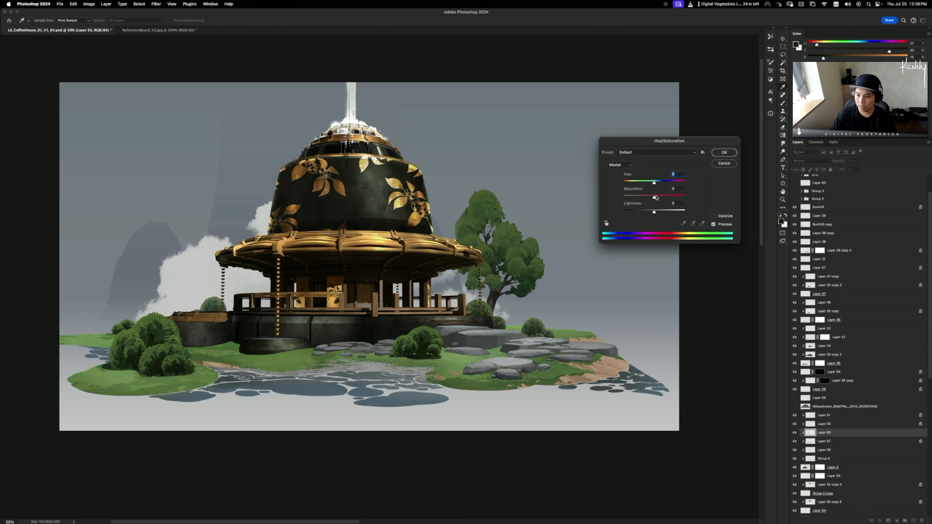
{"action": "left_click_drag", "start_coordinate": [654, 197], "coordinate": [663, 197]}
{"action": "left_click", "coordinate": [723, 163]}
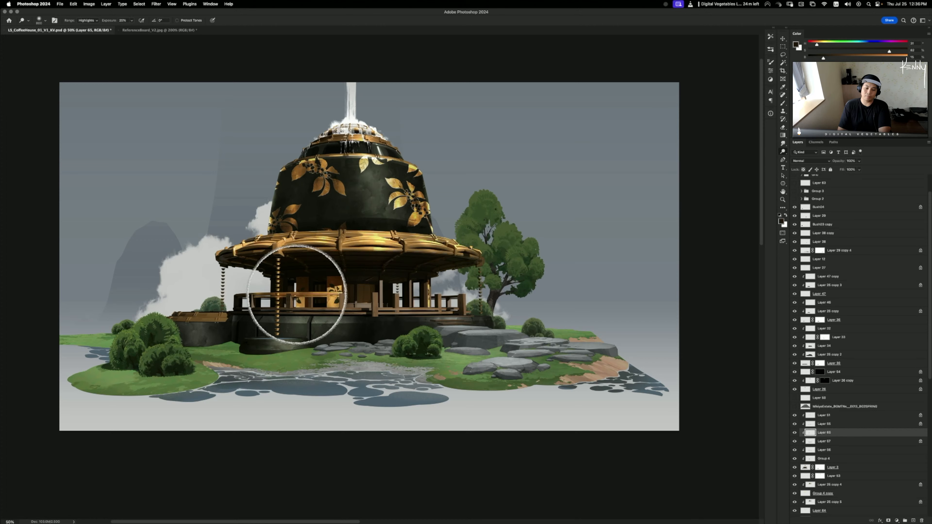
- Brighten the gold highlights of the veranda's front railing on Layer 65 with a smaller Dodge brush
{"action": "key", "text": "bracketleft"}
{"action": "key", "text": "bracketleft"}
{"action": "key", "text": "bracketleft"}
{"action": "key", "text": "bracketleft"}
{"action": "key", "text": "bracketleft"}
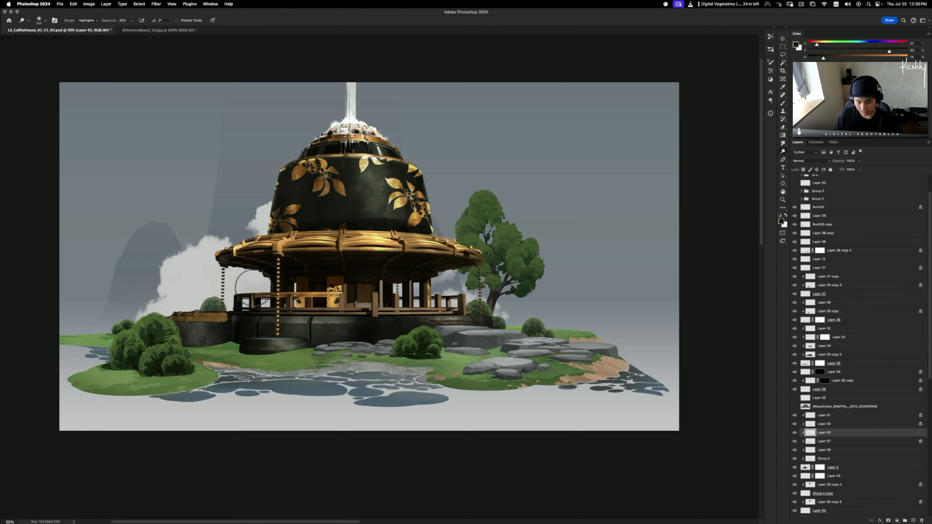
{"action": "key", "text": "bracketleft"}
{"action": "key", "text": "bracketleft"}
{"action": "key", "text": "bracketleft"}
{"action": "key", "text": "bracketleft"}
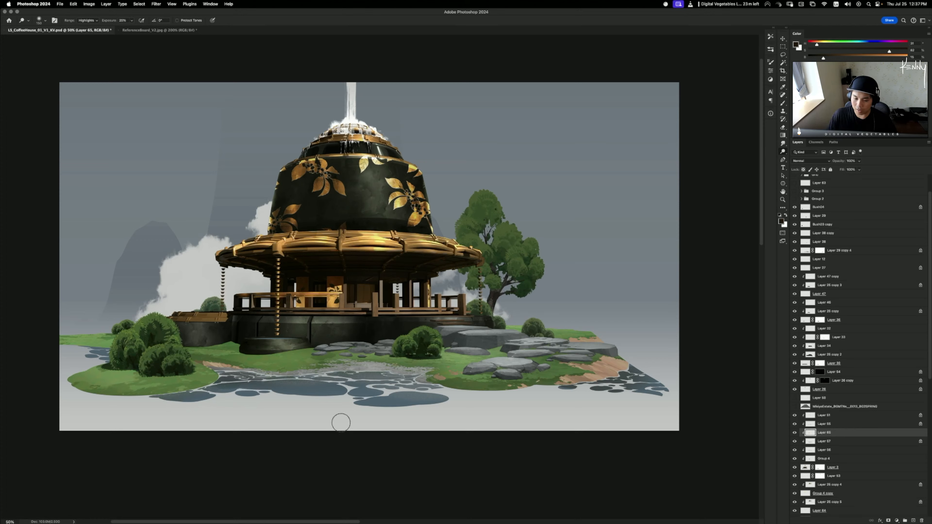
- Dodge the gold wall panels on Group 4 with a larger brush and undo the last two strokes
{"action": "key", "text": "v"}
{"action": "left_click", "coordinate": [341, 291]}
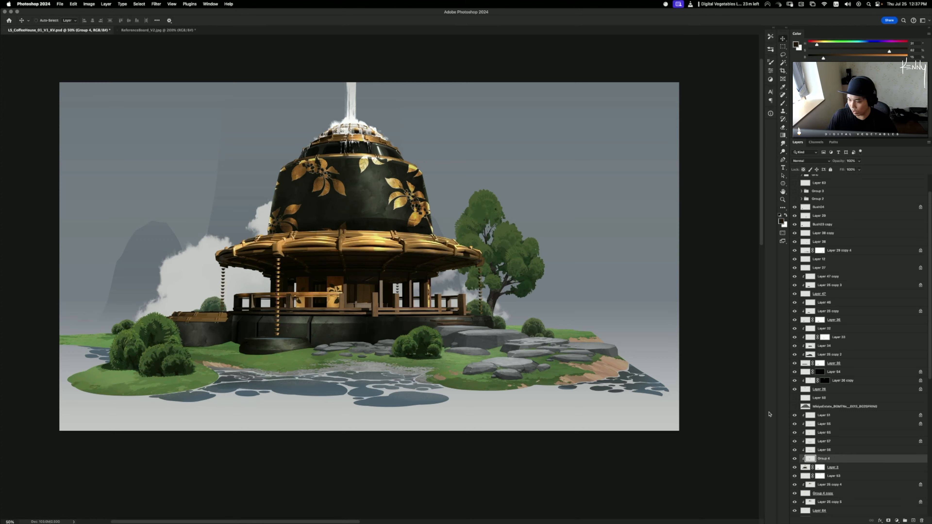
{"action": "key", "text": "o"}
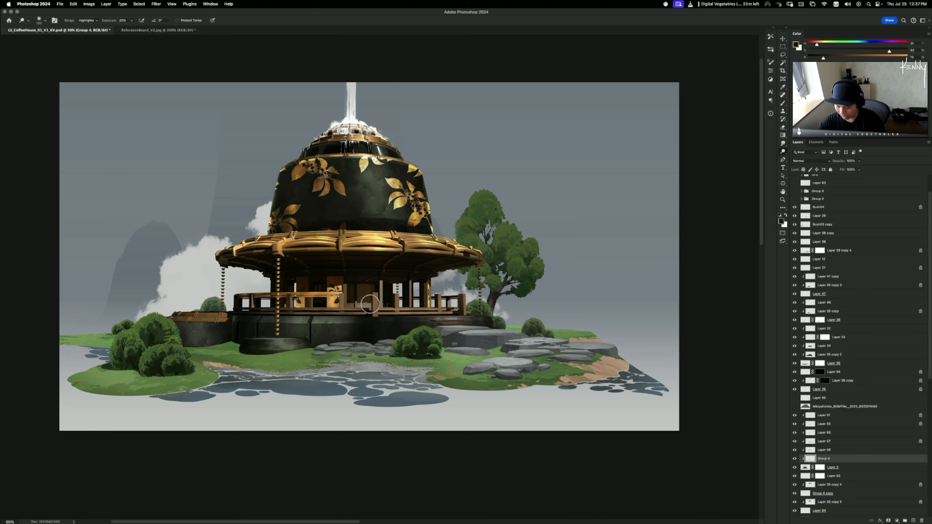
{"action": "key", "text": "bracketright"}
{"action": "key", "text": "bracketright"}
{"action": "key", "text": "bracketright"}
{"action": "key", "text": "bracketright"}
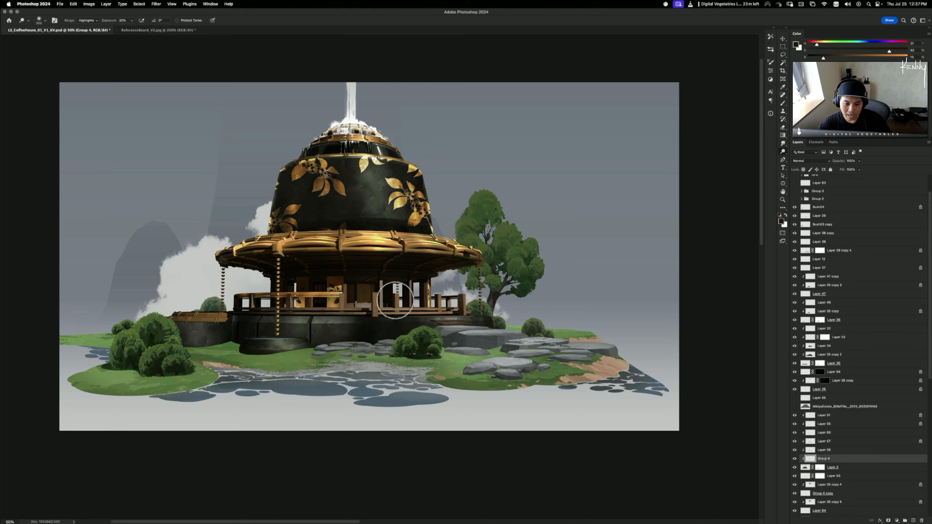
{"action": "key", "text": "super+z"}
{"action": "key", "text": "super+z"}
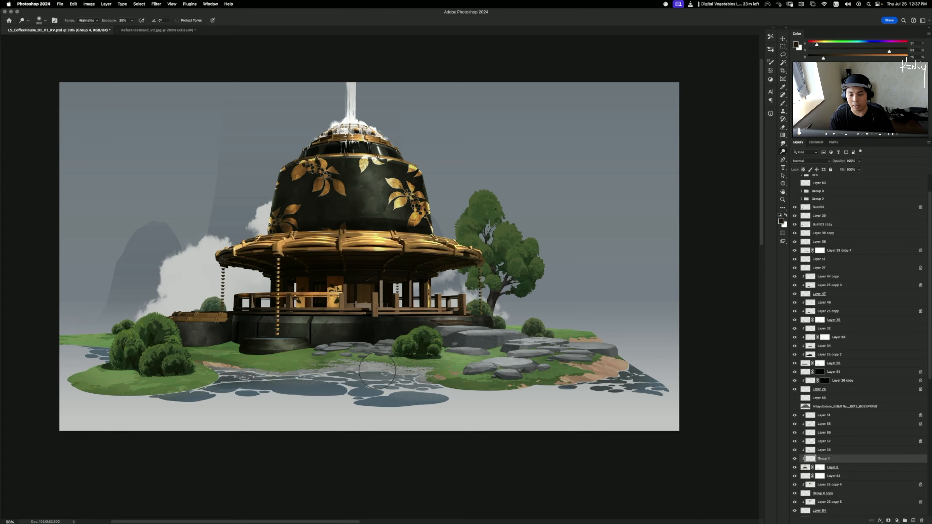
- Refine the dodged light on the railing layer, Layer 65, and on the motif panel layer, Group 4
{"action": "key", "text": "super+minus"}
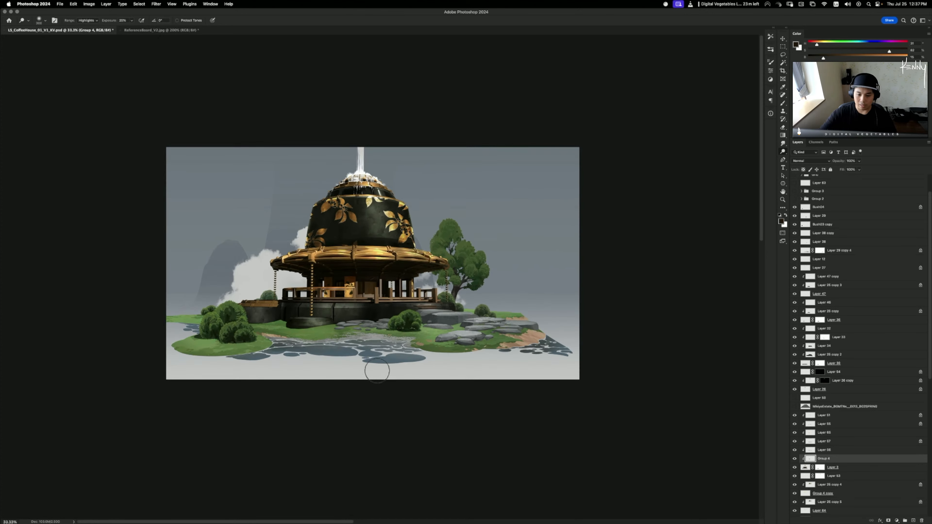
{"action": "key", "text": "super+plus"}
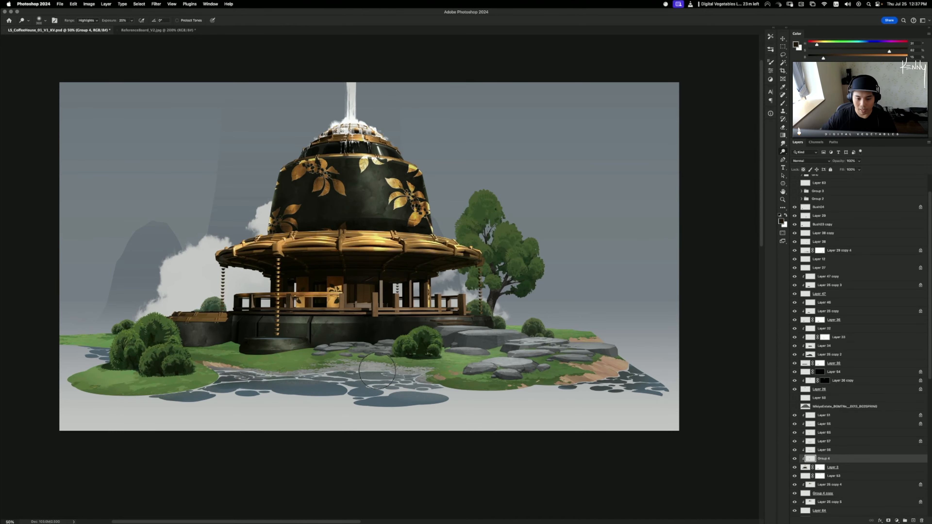
{"action": "key", "text": "super+plus"}
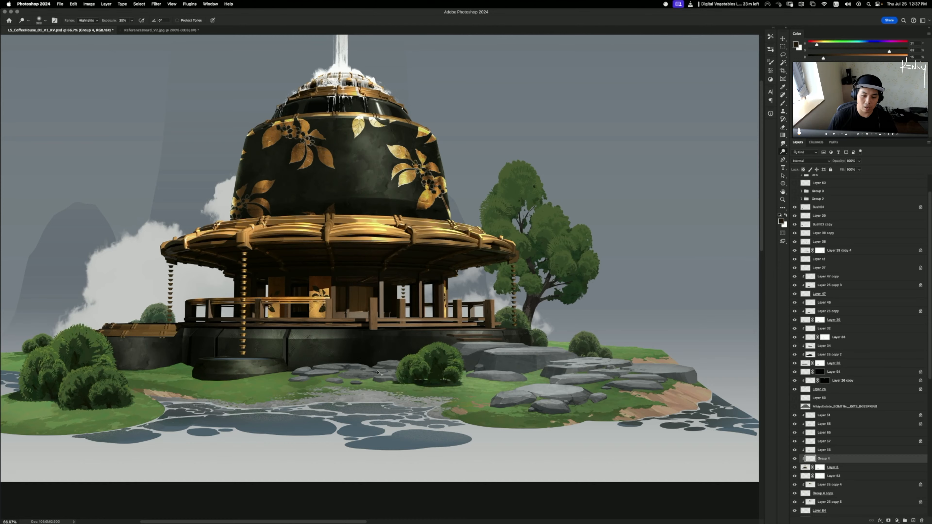
{"action": "key", "text": "super+minus"}
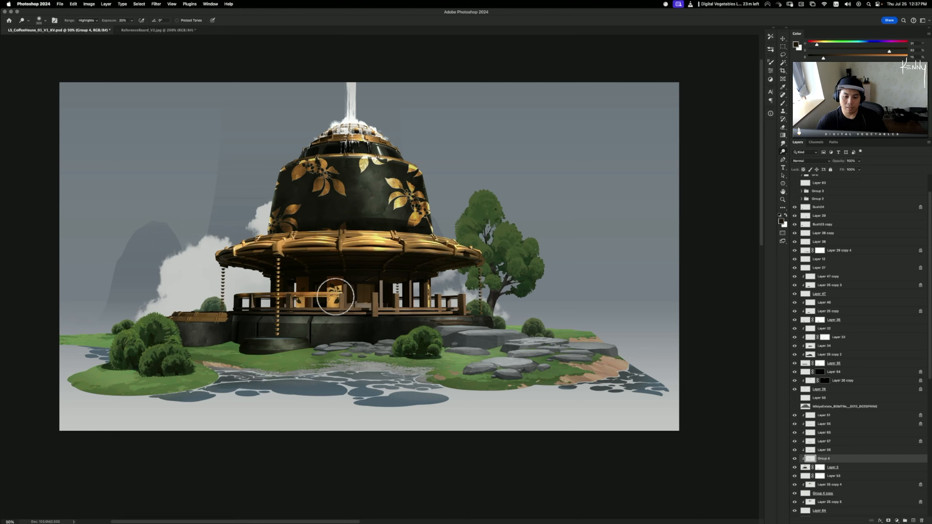
{"action": "left_click", "coordinate": [335, 296], "text": "super"}
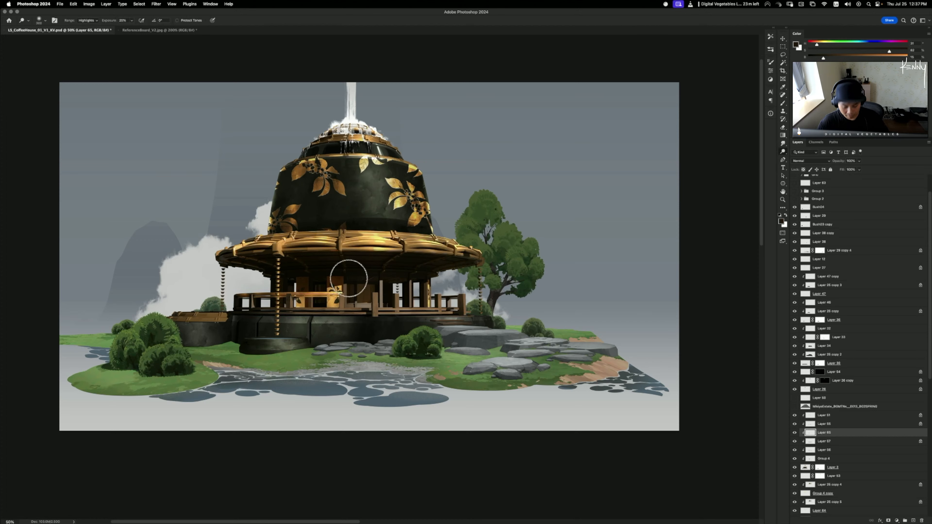
{"action": "left_click", "coordinate": [347, 284], "text": "super"}
{"action": "left_click", "coordinate": [349, 287], "text": "super"}
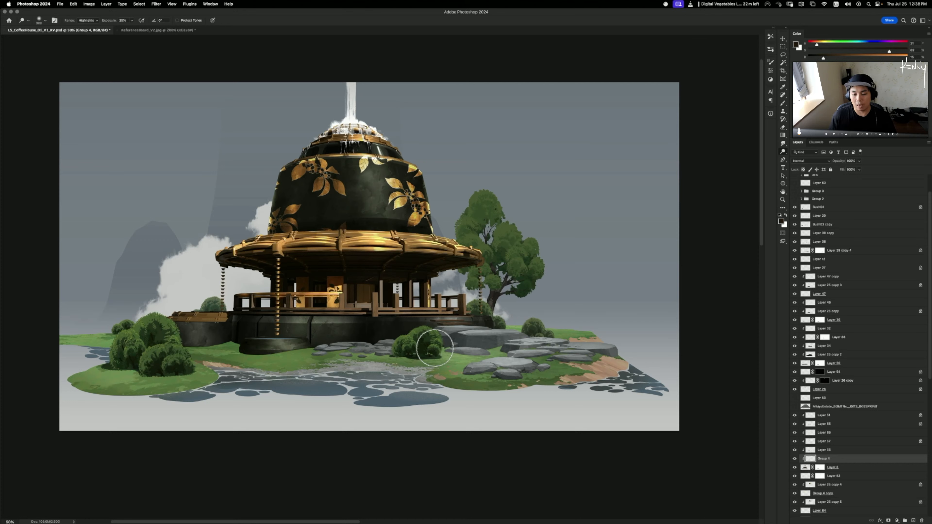
- Reselect the Group 4 layer and dodge the front coffee branch panel with a larger brush
{"action": "key", "text": "v"}
{"action": "left_click", "coordinate": [298, 312]}
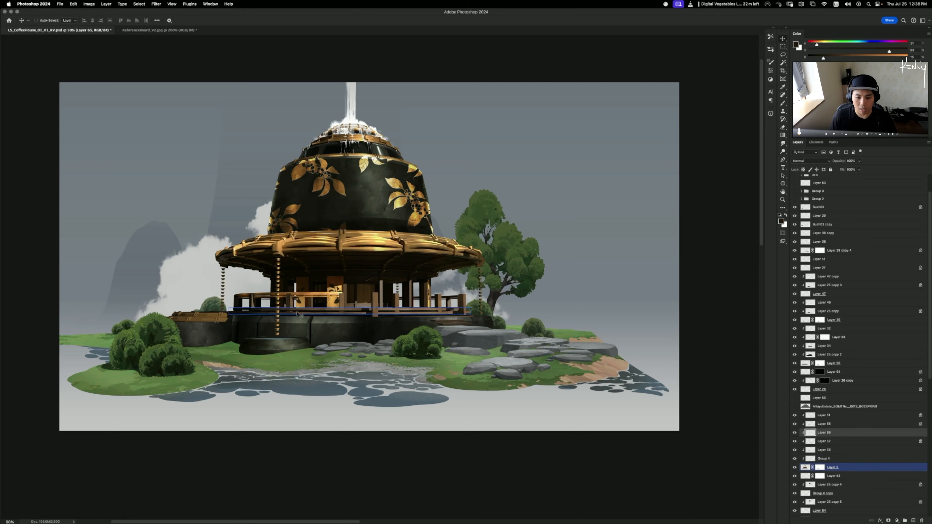
{"action": "left_click", "coordinate": [296, 280]}
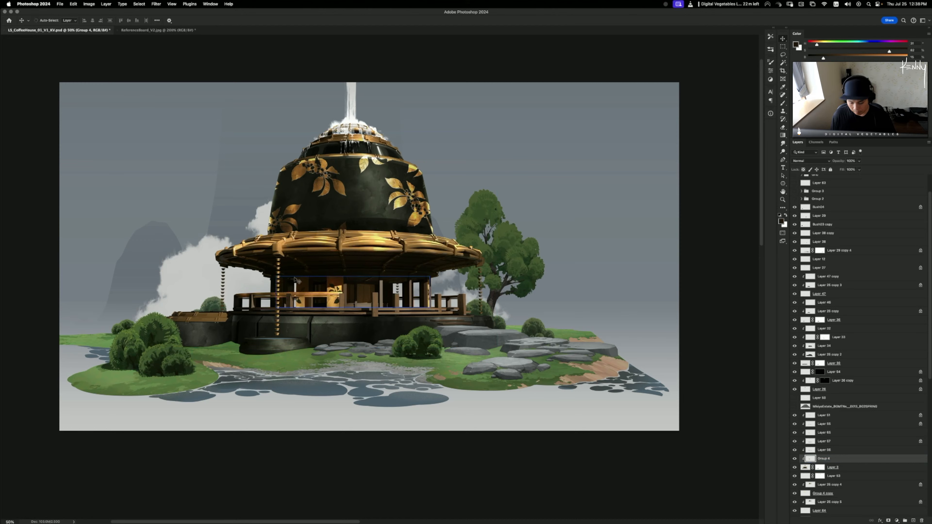
{"action": "key", "text": "o"}
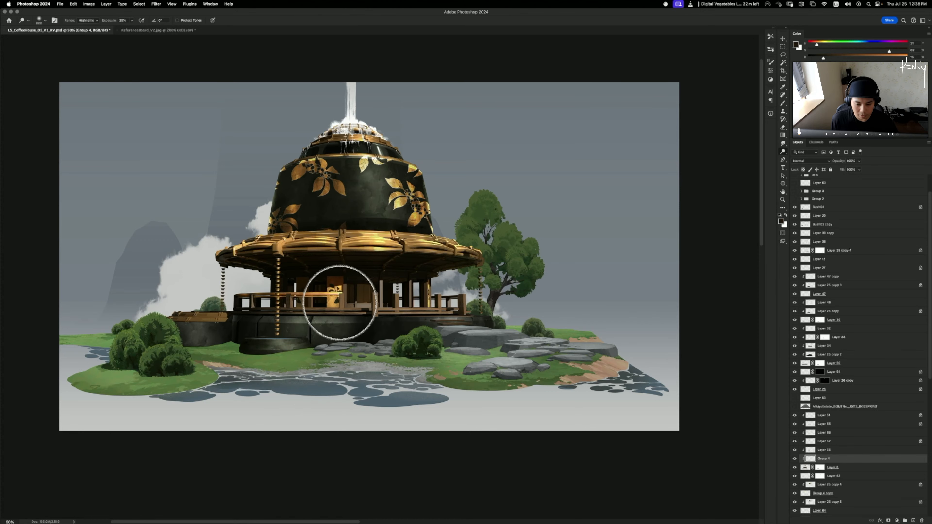
- On Layer 3, lasso the two brown wall panels between the front motif panel and the entrance post
{"action": "key", "text": "super+equal"}
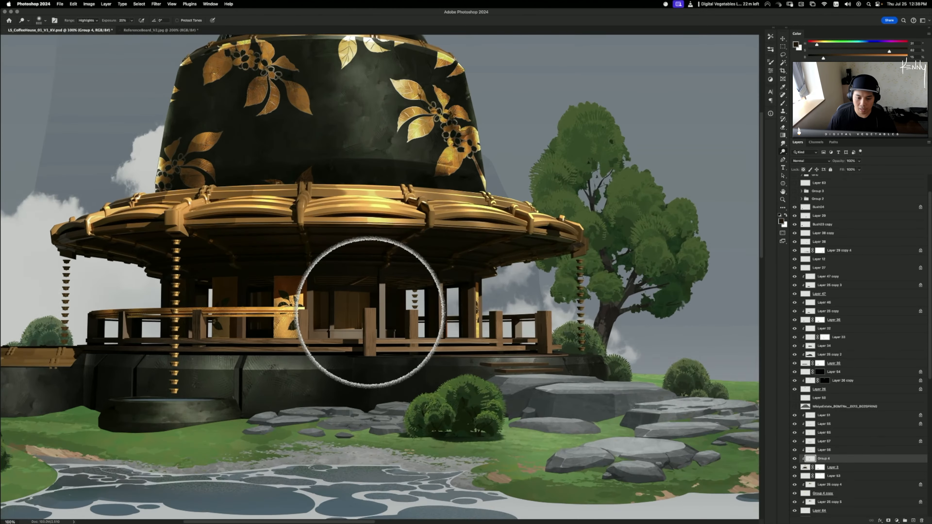
{"action": "key", "text": "v"}
{"action": "left_click", "coordinate": [319, 327], "text": "super"}
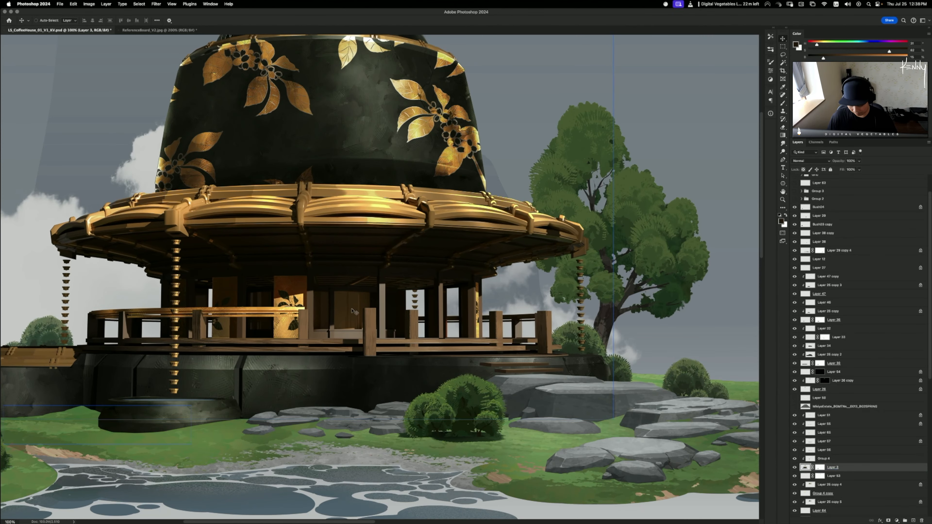
{"action": "key", "text": "l"}
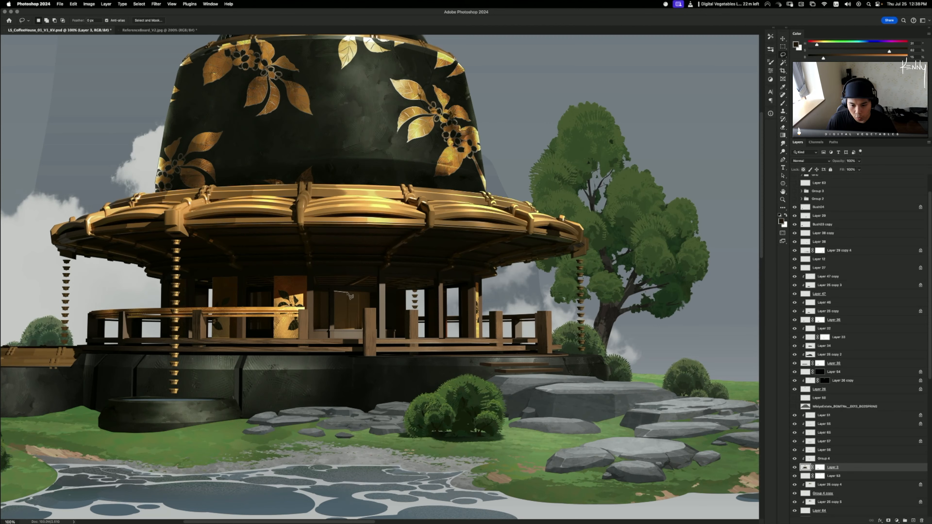
{"action": "mouse_move", "coordinate": [361, 294]}
{"action": "left_mouse_down"}
{"action": "mouse_move", "coordinate": [371, 297]}
{"action": "mouse_move", "coordinate": [372, 331]}
{"action": "left_mouse_up"}
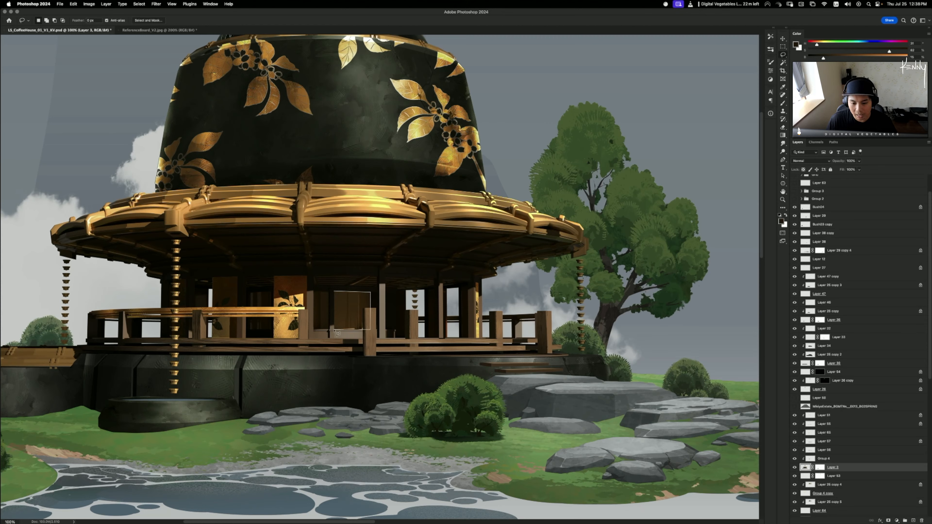
{"action": "left_click_drag", "start_coordinate": [337, 332], "coordinate": [340, 304]}
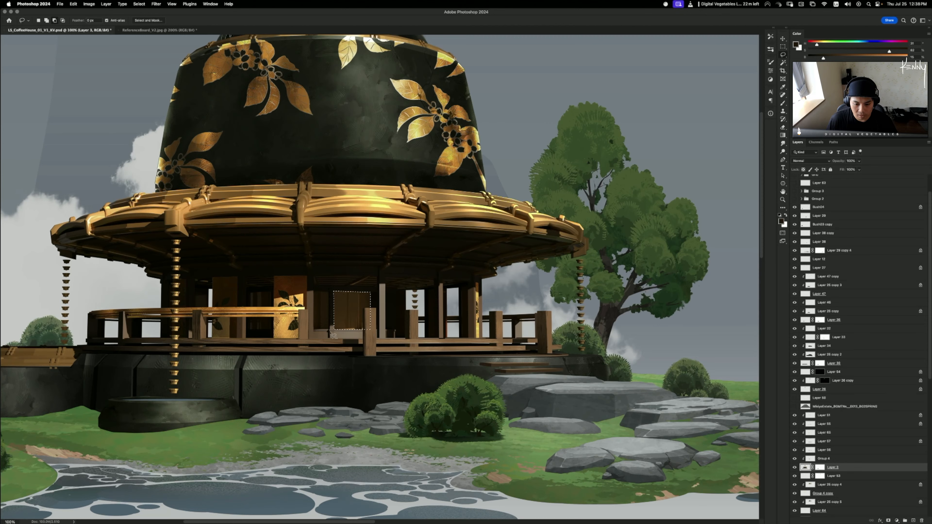
{"action": "left_click_drag", "start_coordinate": [334, 333], "coordinate": [329, 290]}
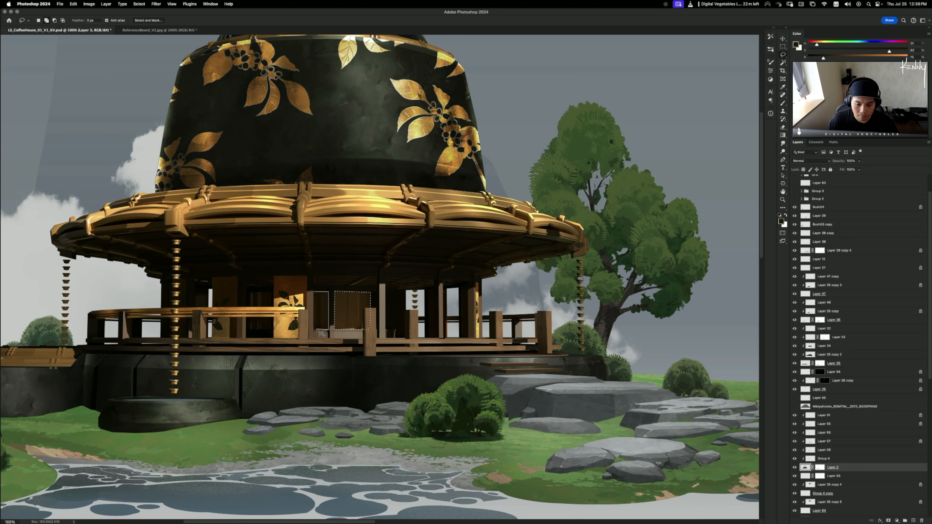
{"action": "left_click", "coordinate": [314, 293]}
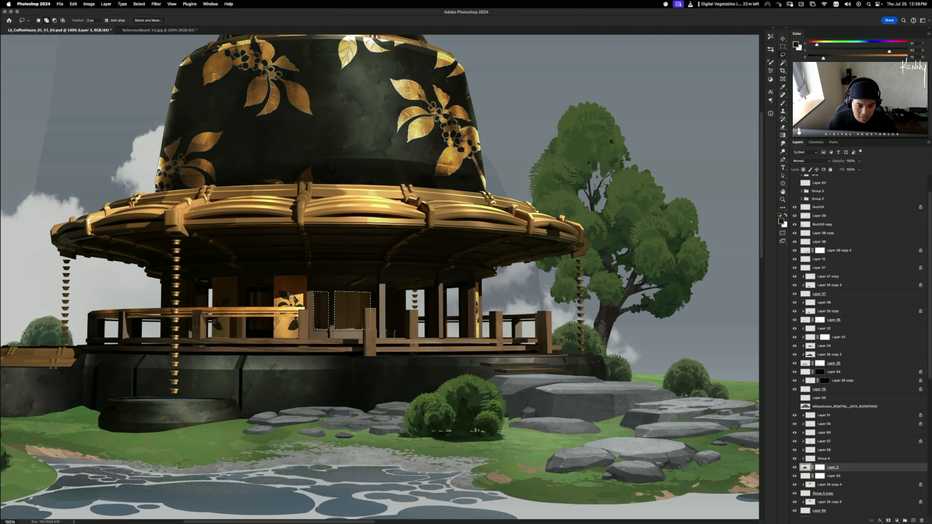
- Add the narrow wall strip and the dark panel between the two gold motif panels to the lasso selection
{"action": "left_click", "coordinate": [252, 293]}
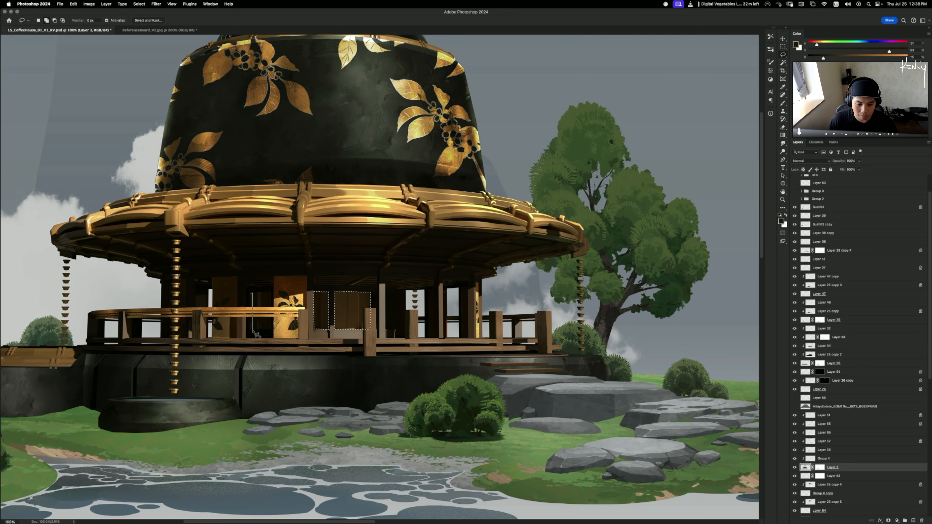
{"action": "left_click", "coordinate": [252, 332]}
{"action": "left_click", "coordinate": [252, 293]}
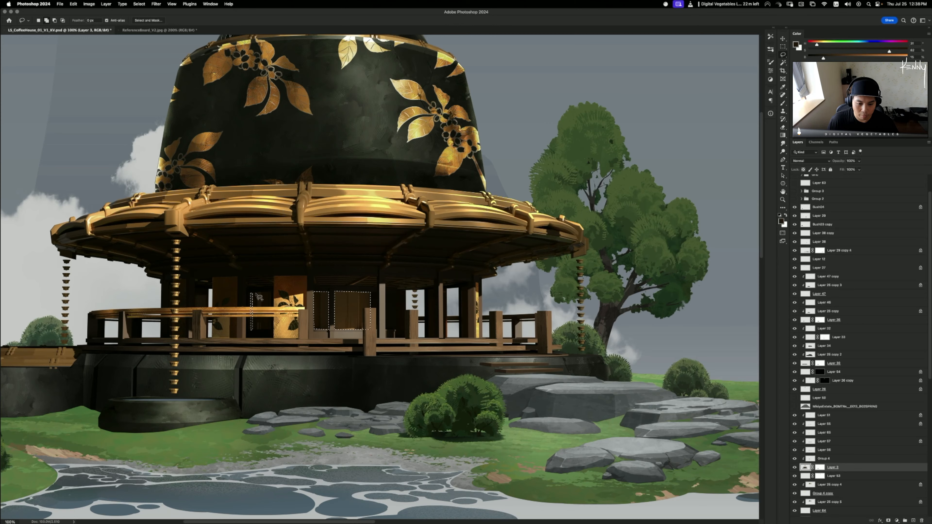
{"action": "left_click", "coordinate": [256, 293]}
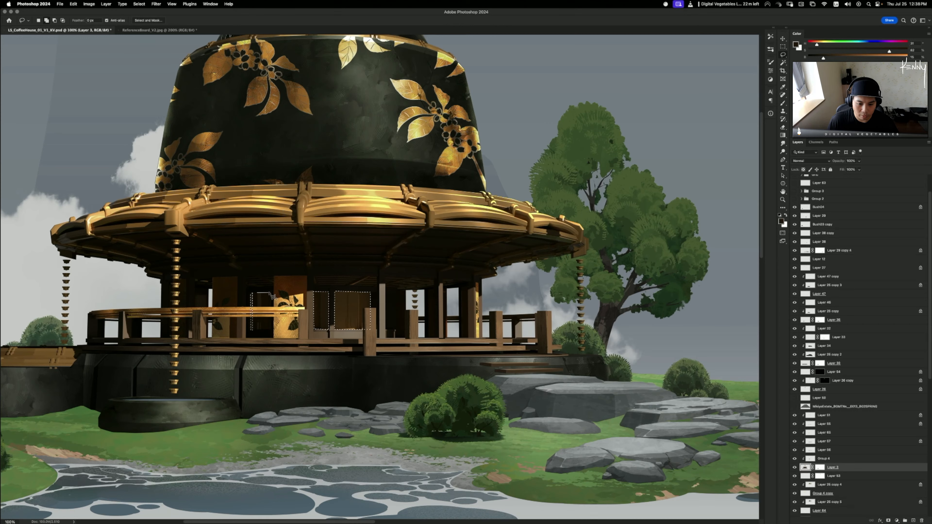
{"action": "left_click", "coordinate": [271, 292]}
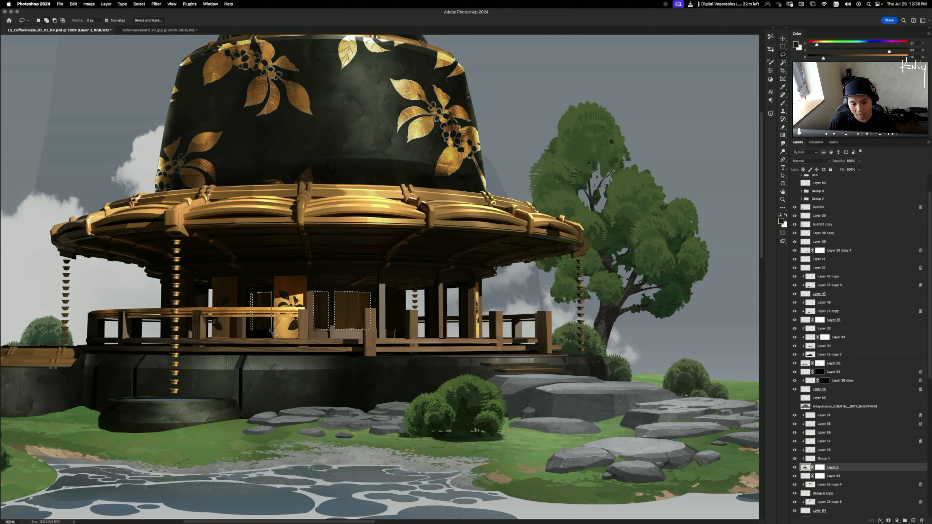
{"action": "left_click", "coordinate": [272, 329]}
{"action": "left_click", "coordinate": [256, 329]}
{"action": "left_click", "coordinate": [257, 293]}
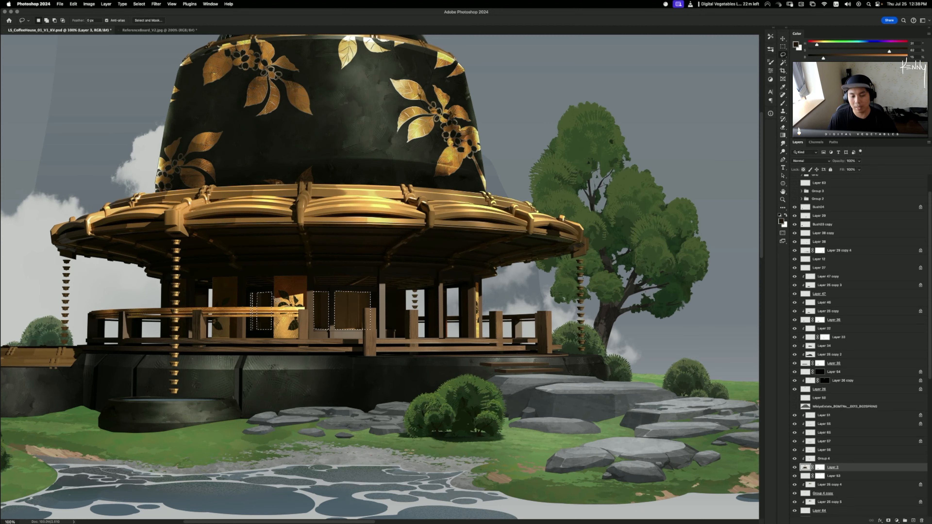
- Copy the selected wall panels to a new layer and clip it to Layer 3
{"action": "right_click", "coordinate": [349, 321]}
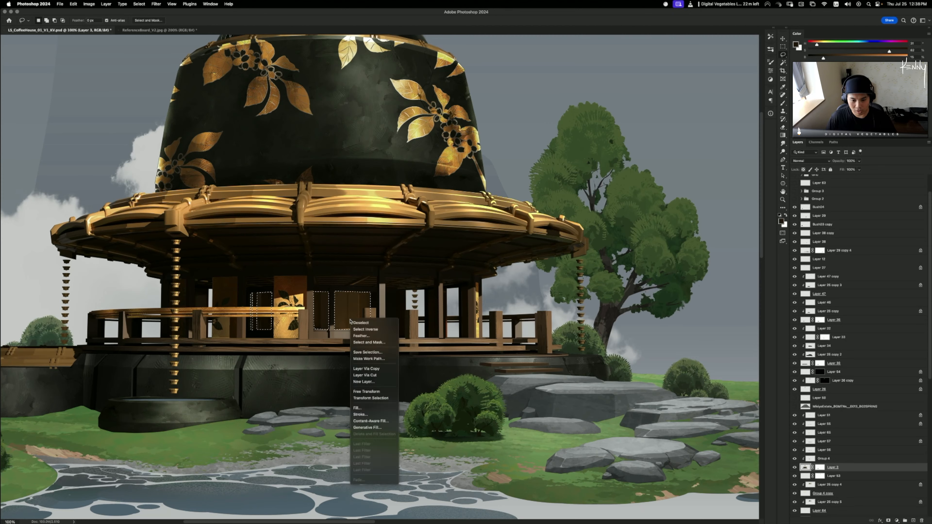
{"action": "left_click", "coordinate": [365, 369]}
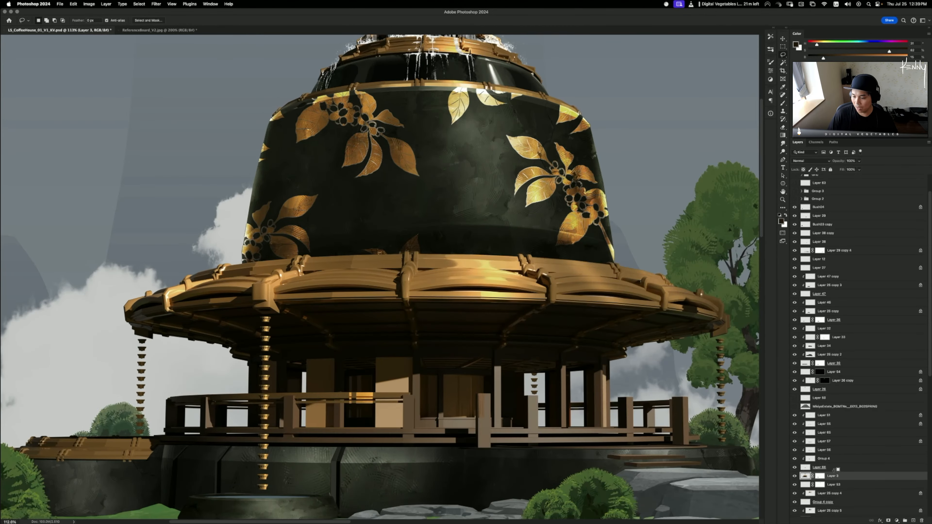
{"action": "left_click", "coordinate": [834, 472], "text": "alt"}
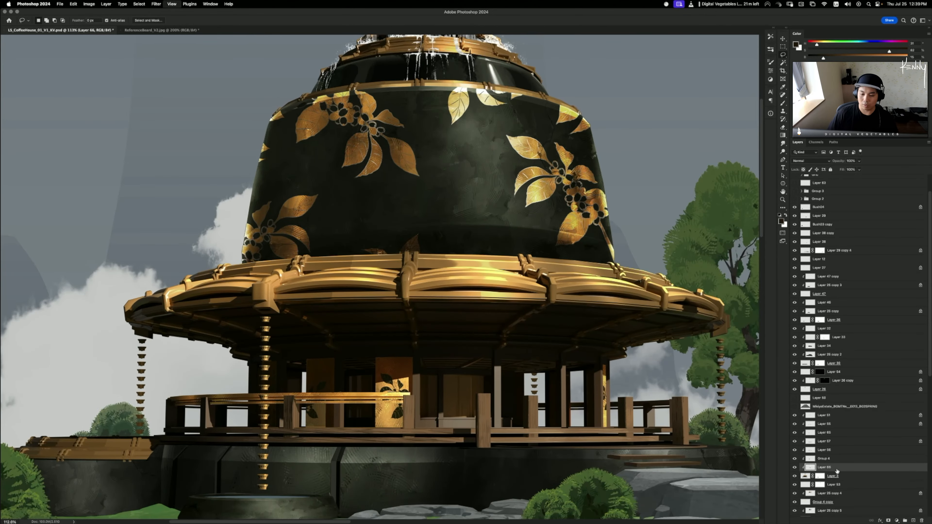
- Raise the saturation of the copied wall panels to +58 with a Hue/Saturation adjustment
{"action": "key", "text": "super+minus"}
{"action": "key", "text": "super+minus"}
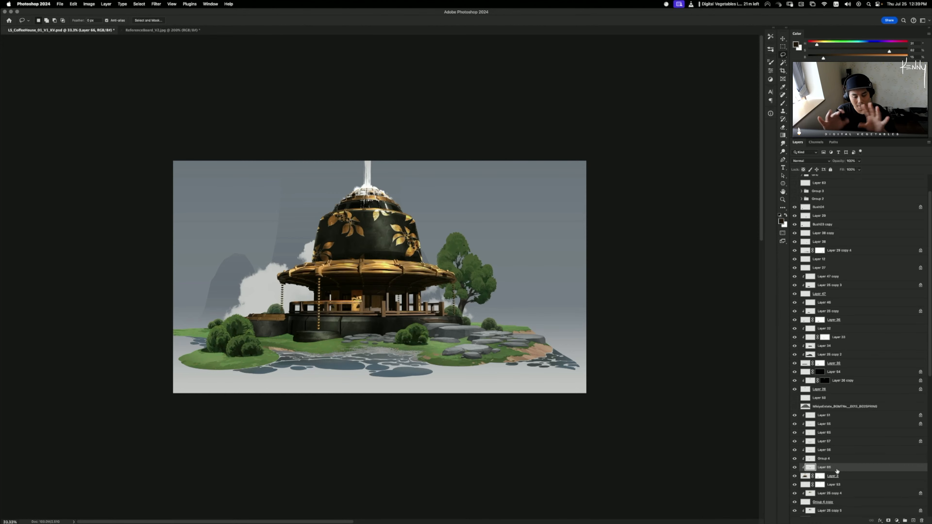
{"action": "key", "text": "super+plus"}
{"action": "key", "text": "super+plus"}
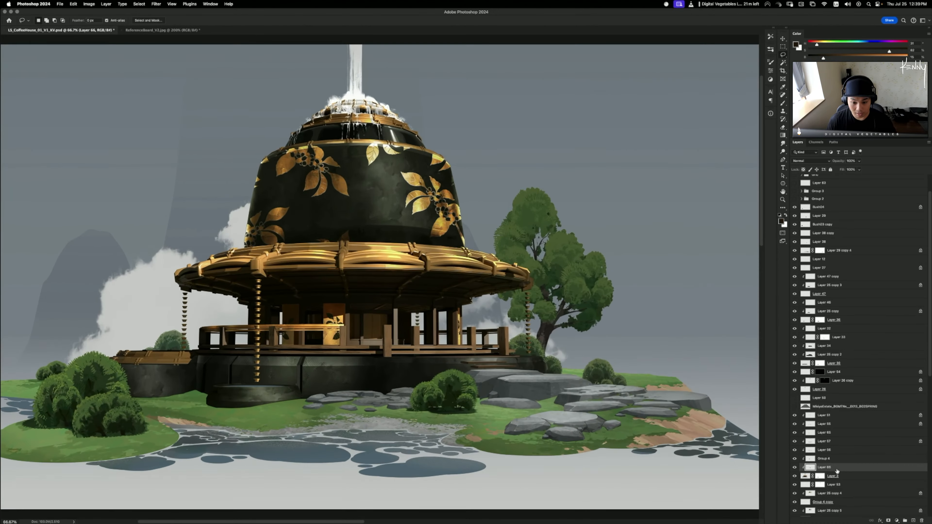
{"action": "key", "text": "super+u"}
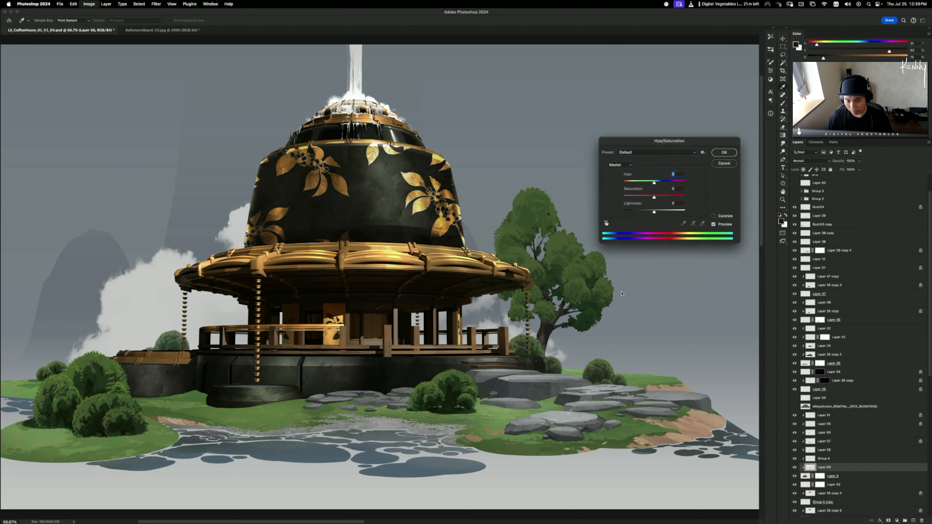
{"action": "left_click_drag", "start_coordinate": [656, 200], "coordinate": [672, 197]}
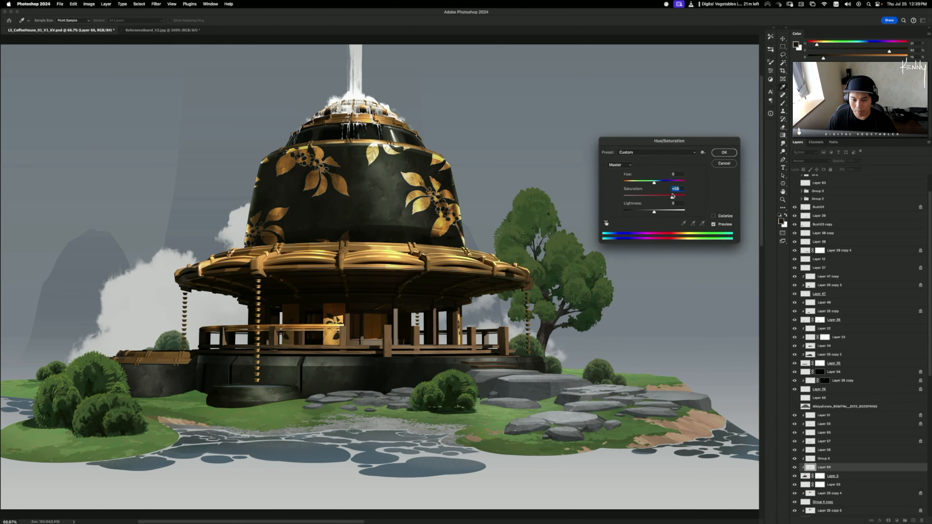
{"action": "left_click", "coordinate": [720, 154]}
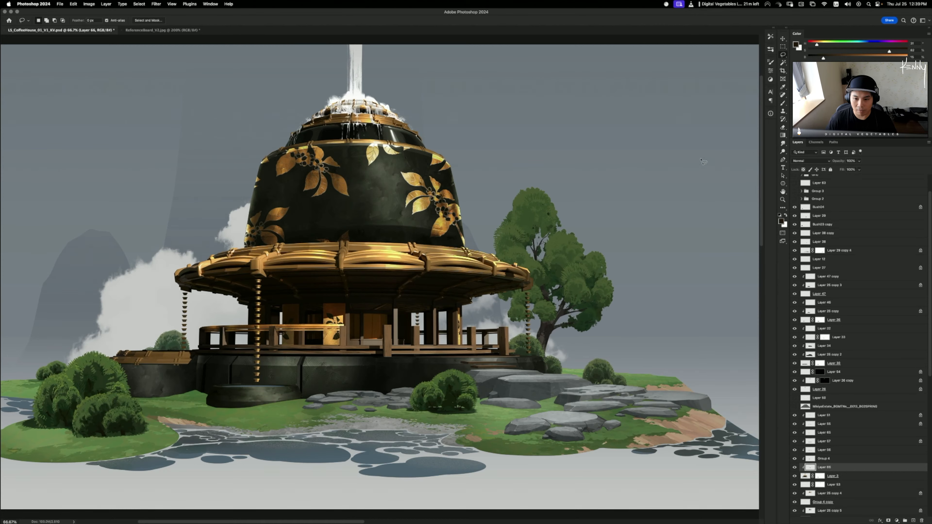
- Select the layer holding the veranda posts and lock its transparent pixels
{"action": "key", "text": "v"}
{"action": "mouse_move", "coordinate": [402, 177]}
{"action": "left_mouse_down"}
{"action": "mouse_move", "coordinate": [423, 177]}
{"action": "mouse_move", "coordinate": [401, 176]}
{"action": "left_mouse_up"}
{"action": "left_click", "coordinate": [382, 265]}
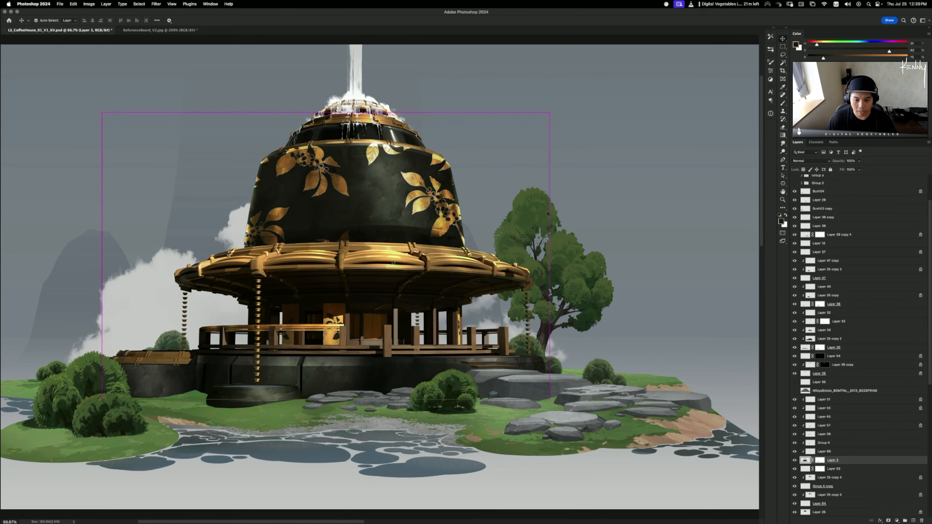
{"action": "key", "text": "super"}
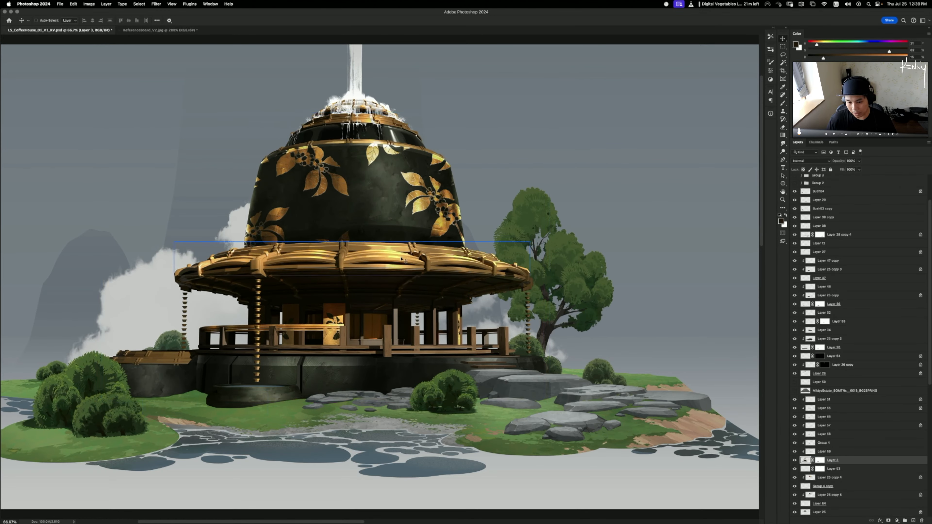
{"action": "key", "text": "super"}
{"action": "left_click", "coordinate": [399, 315], "text": "super"}
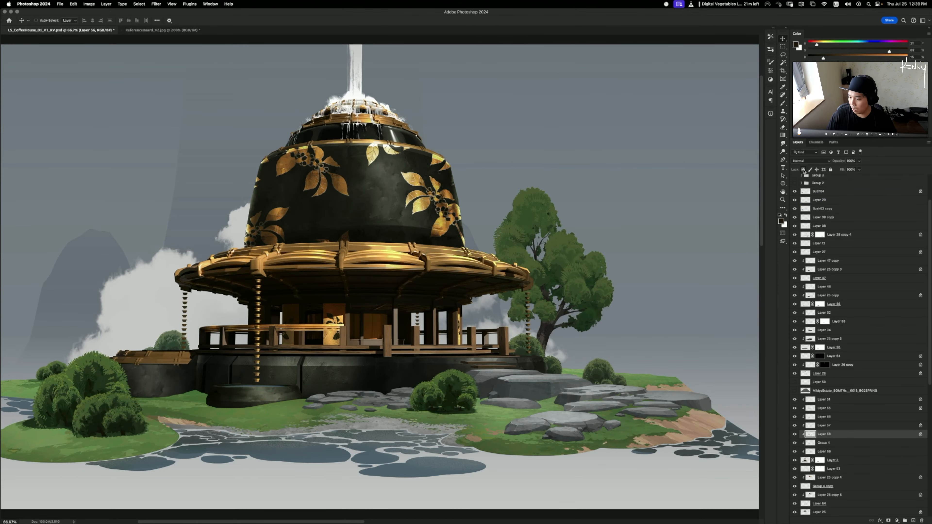
- Choose a sampled bristle brush from the _Bases set, sample the post brown and paint down the veranda's middle post
{"action": "key", "text": "super+1"}
{"action": "key", "text": "b"}
{"action": "left_click", "coordinate": [770, 37]}
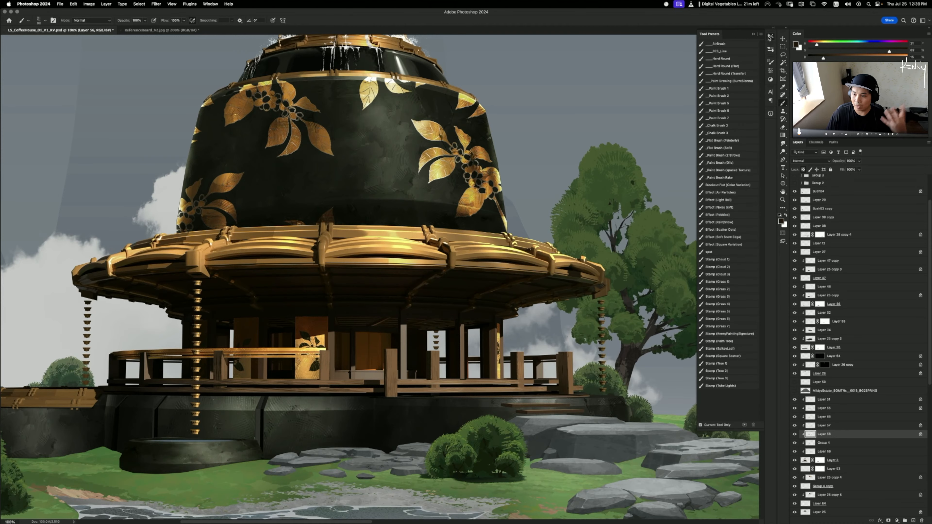
{"action": "left_click", "coordinate": [770, 50]}
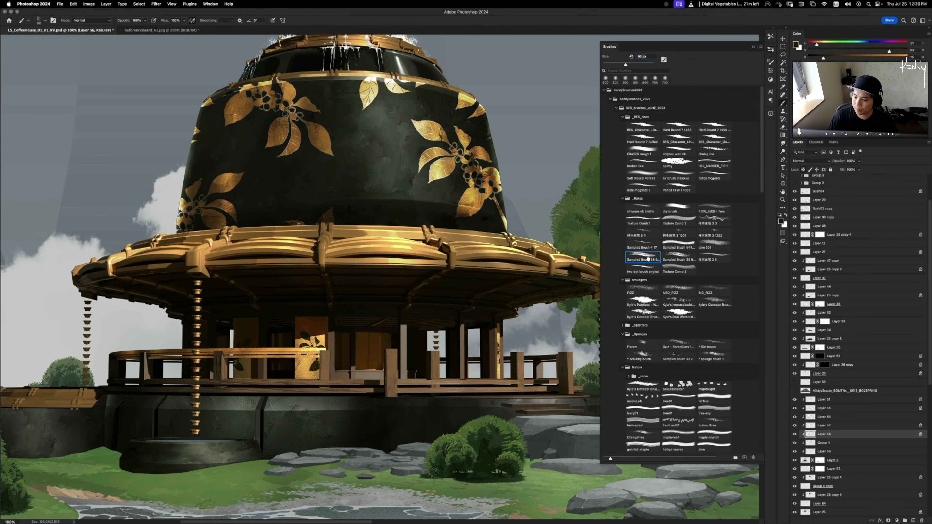
{"action": "left_click", "coordinate": [429, 360], "text": "alt"}
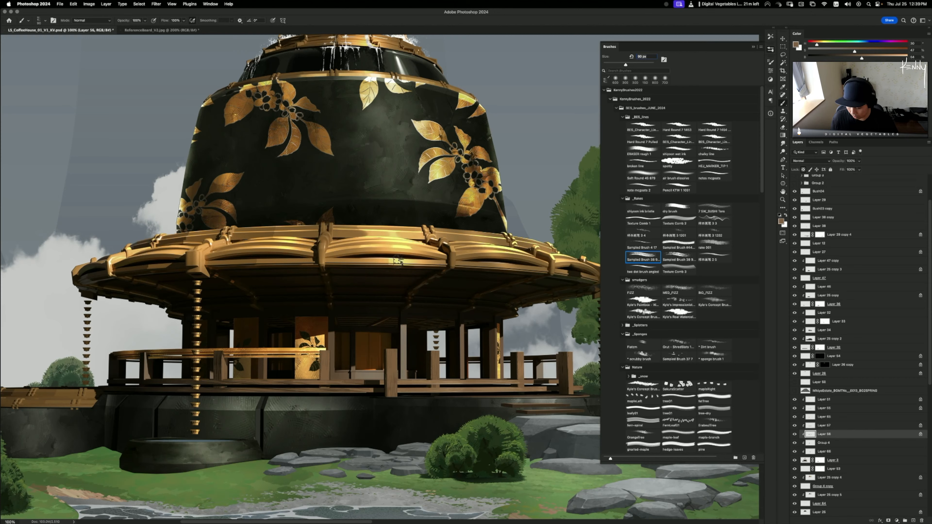
{"action": "left_click_drag", "start_coordinate": [401, 325], "coordinate": [400, 378]}
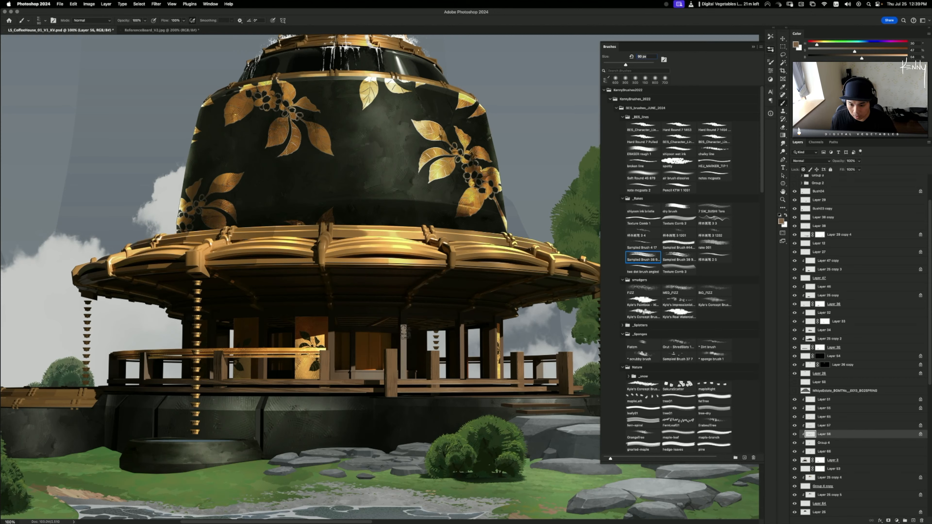
{"action": "left_click_drag", "start_coordinate": [404, 323], "coordinate": [406, 388]}
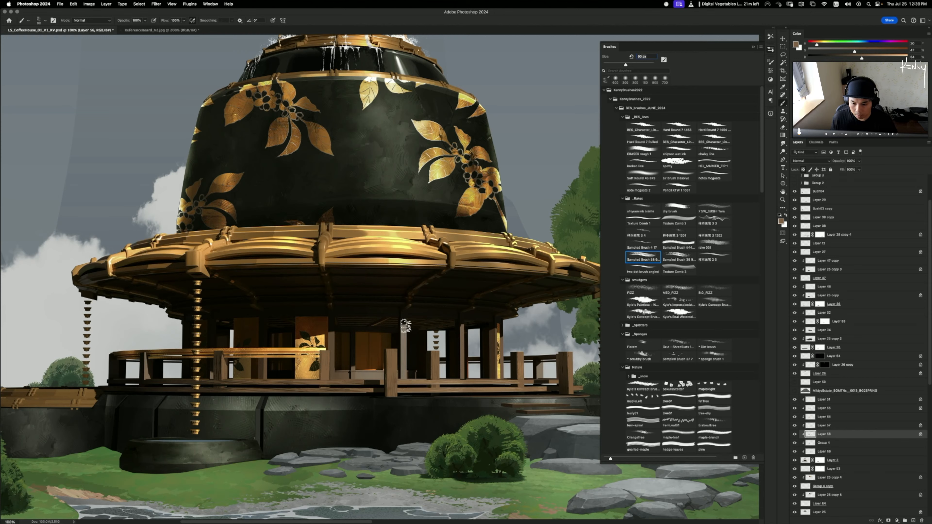
{"action": "left_click_drag", "start_coordinate": [405, 325], "coordinate": [406, 390]}
{"action": "left_click_drag", "start_coordinate": [465, 330], "coordinate": [466, 395]}
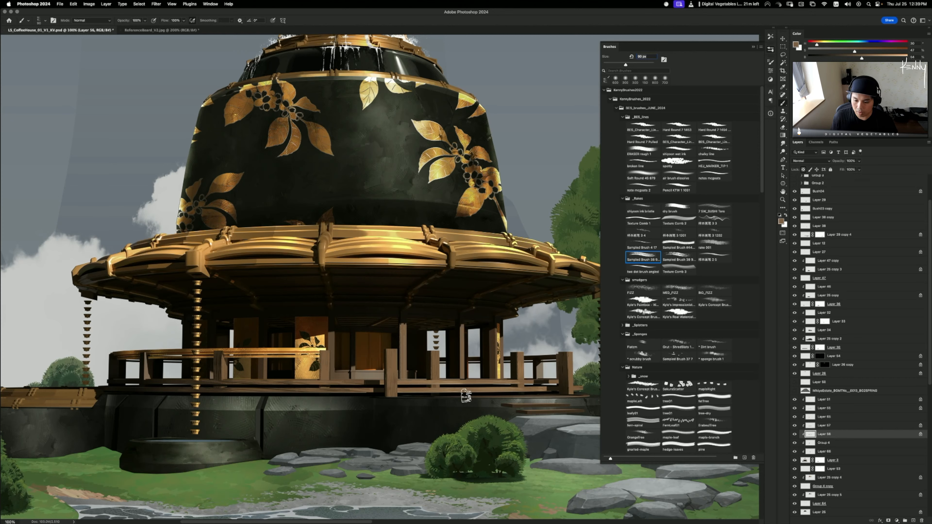
{"action": "key", "text": "super+z"}
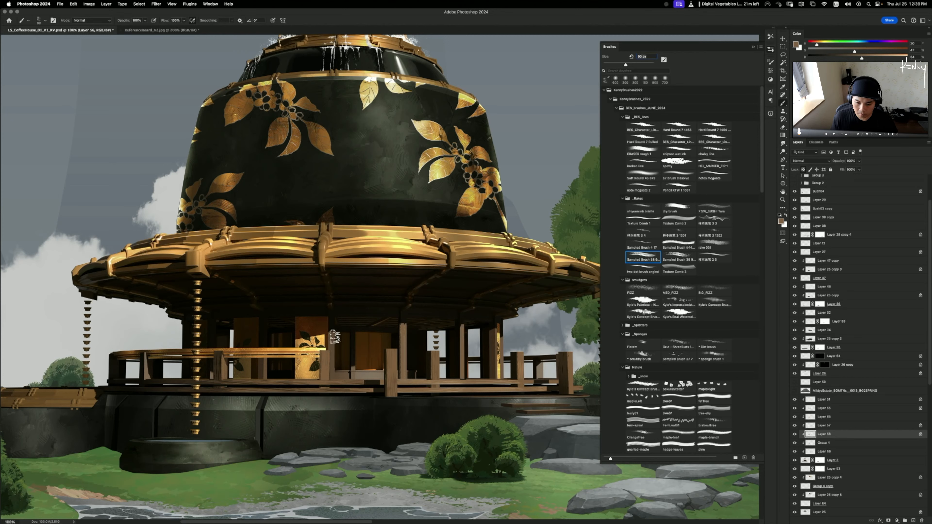
- Brush brown down the post beside the front gold motif panel, undo the last stroke and touch up the middle post
{"action": "left_click_drag", "start_coordinate": [333, 339], "coordinate": [333, 376]}
{"action": "left_click_drag", "start_coordinate": [332, 341], "coordinate": [331, 382]}
{"action": "key", "text": "super+z"}
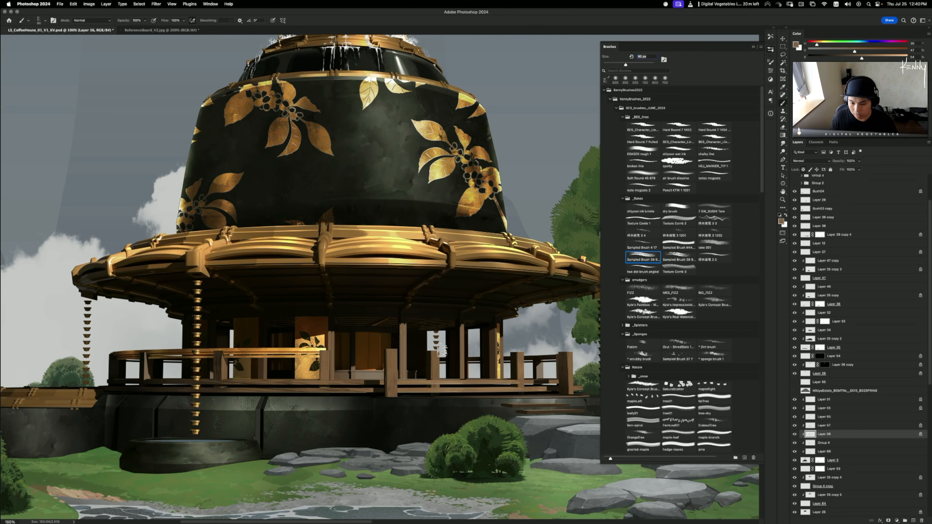
{"action": "left_click_drag", "start_coordinate": [408, 362], "coordinate": [402, 345]}
- With a smaller brush, paint the post between the two gold motif panels, replacing the light brown stroke with a darker sampled brown
{"action": "left_click", "coordinate": [868, 59]}
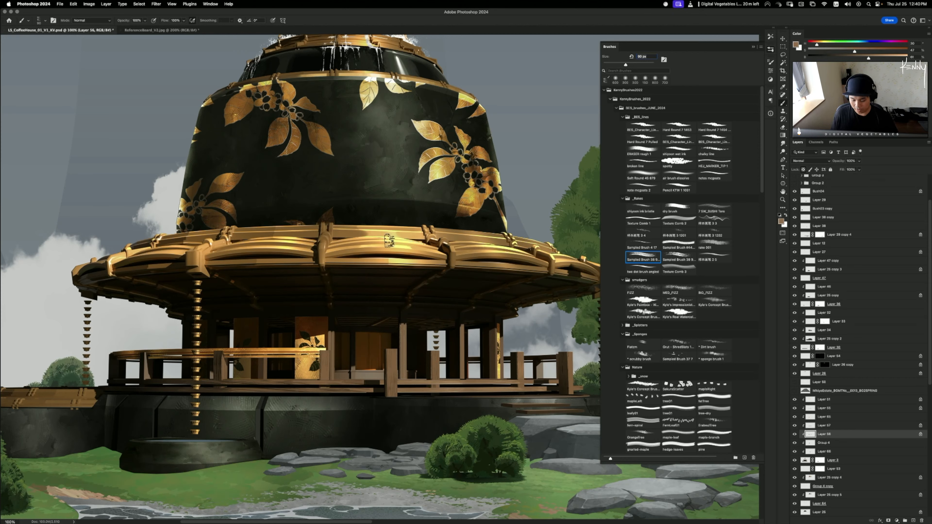
{"action": "key", "text": "bracketleft"}
{"action": "key", "text": "bracketleft"}
{"action": "key", "text": "bracketleft"}
{"action": "key", "text": "bracketleft"}
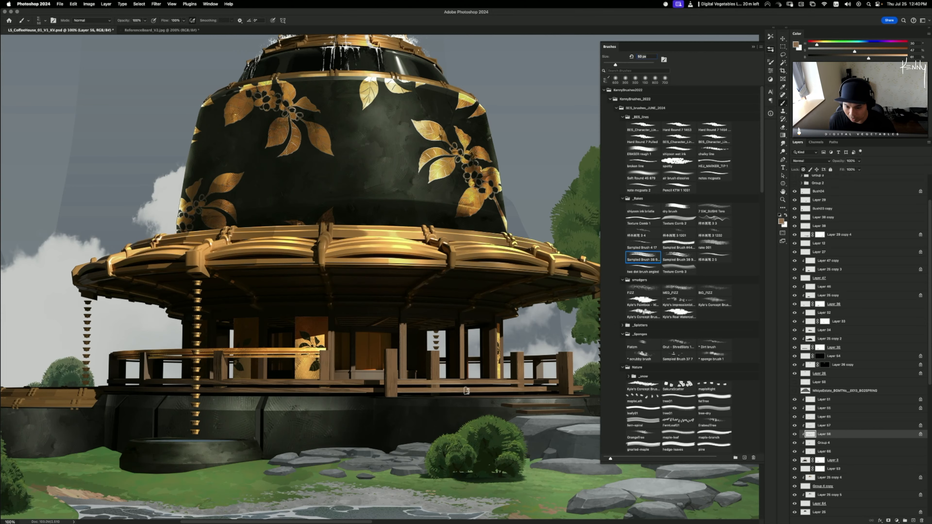
{"action": "left_click", "coordinate": [463, 329], "text": "alt"}
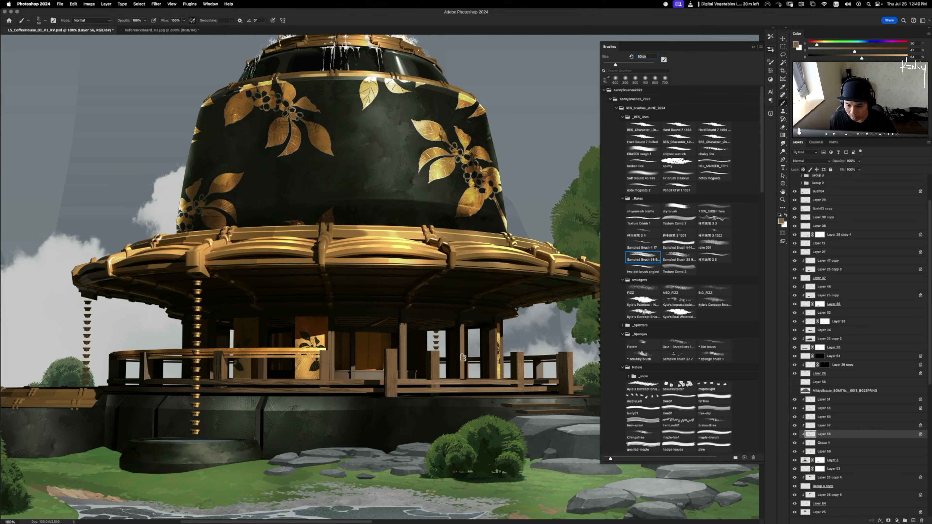
{"action": "scroll", "coordinate": [382, 413], "scroll_direction": "left", "scroll_amount": 5}
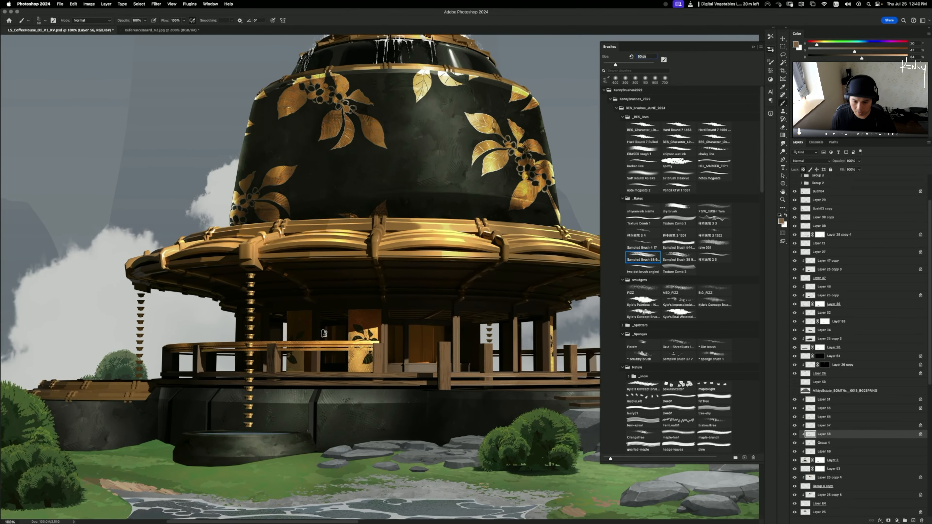
{"action": "mouse_move", "coordinate": [316, 309]}
{"action": "left_mouse_down"}
{"action": "mouse_move", "coordinate": [314, 387]}
{"action": "mouse_move", "coordinate": [316, 315]}
{"action": "mouse_move", "coordinate": [309, 367]}
{"action": "left_mouse_up"}
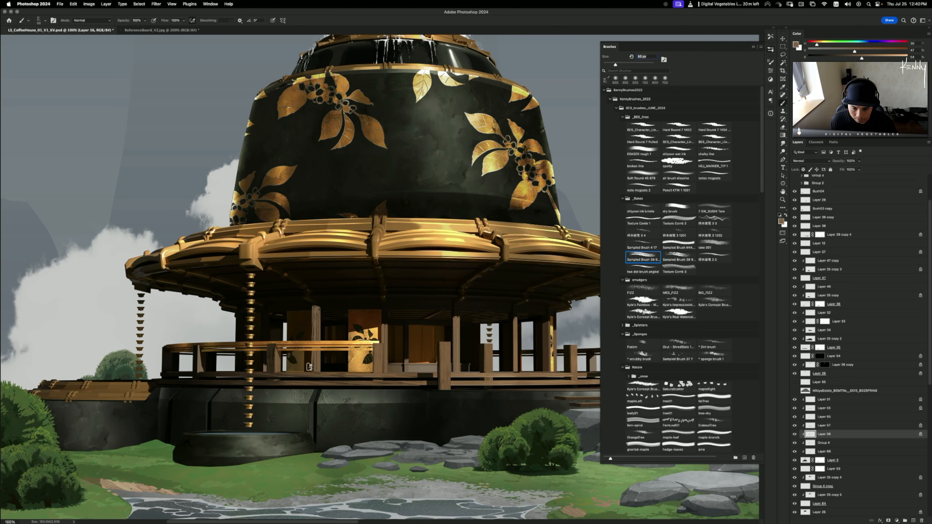
{"action": "key", "text": "super+z"}
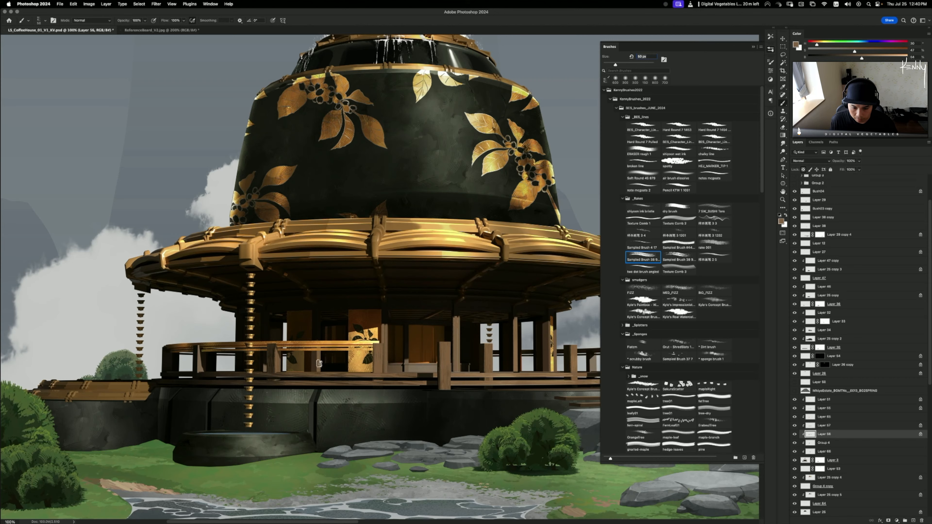
{"action": "left_click_drag", "start_coordinate": [390, 338], "coordinate": [316, 354], "text": "alt"}
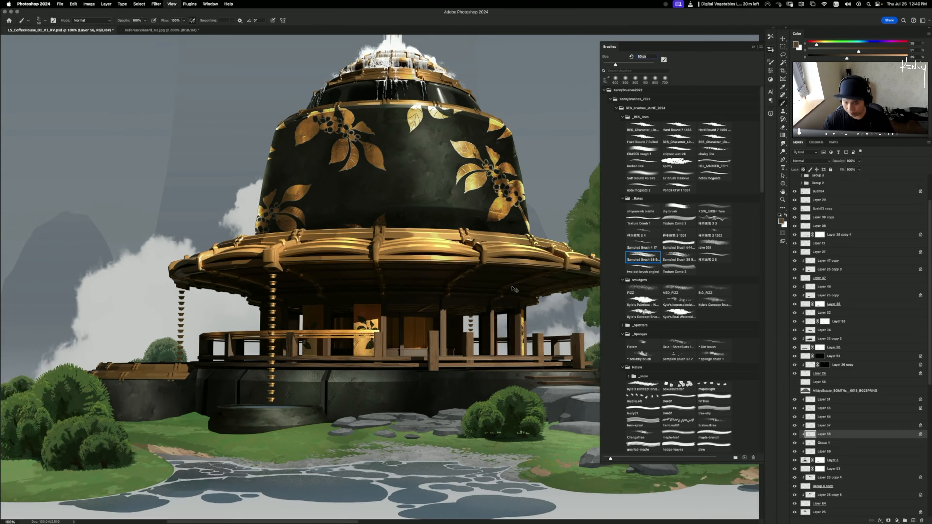
{"action": "key", "text": "super+minus"}
{"action": "key", "text": "super+minus"}
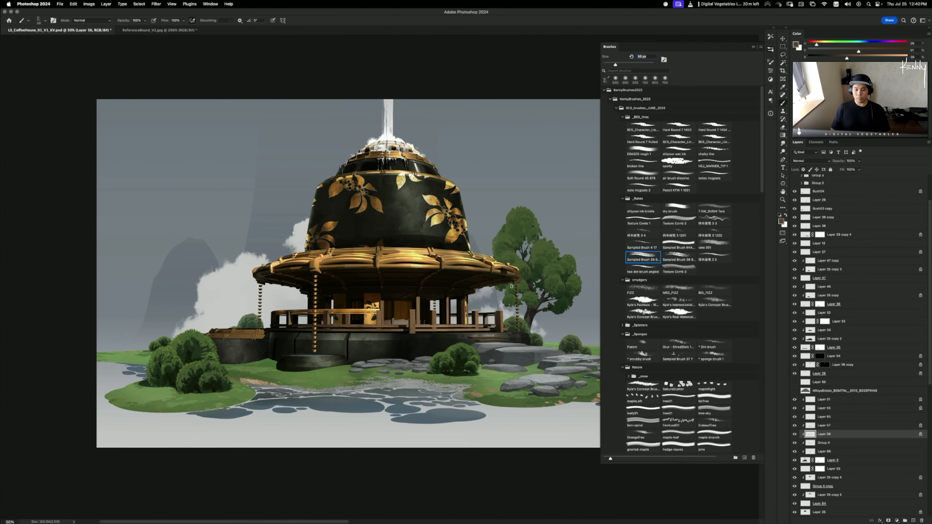
{"action": "key", "text": "super+equal"}
{"action": "key", "text": "super+equal"}
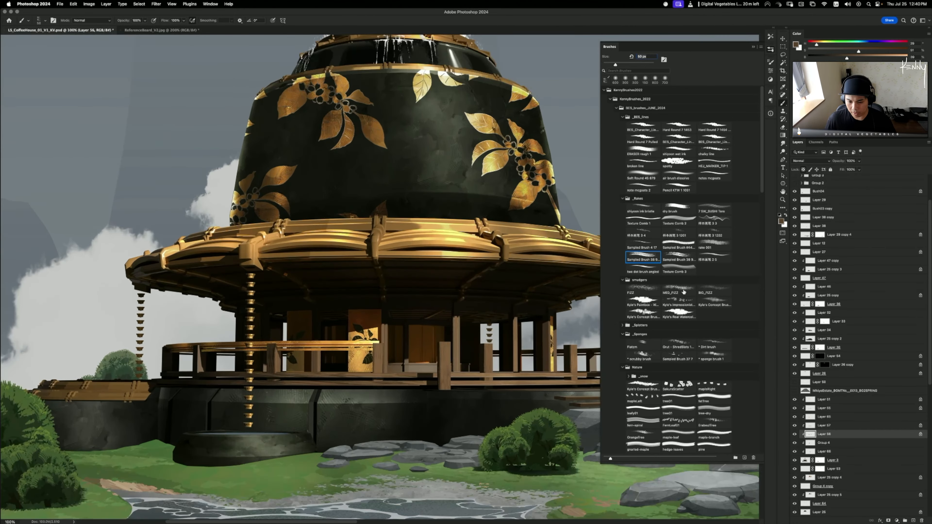
{"action": "key", "text": "v"}
{"action": "left_click_drag", "start_coordinate": [485, 292], "coordinate": [508, 276]}
{"action": "key", "text": "super+z"}
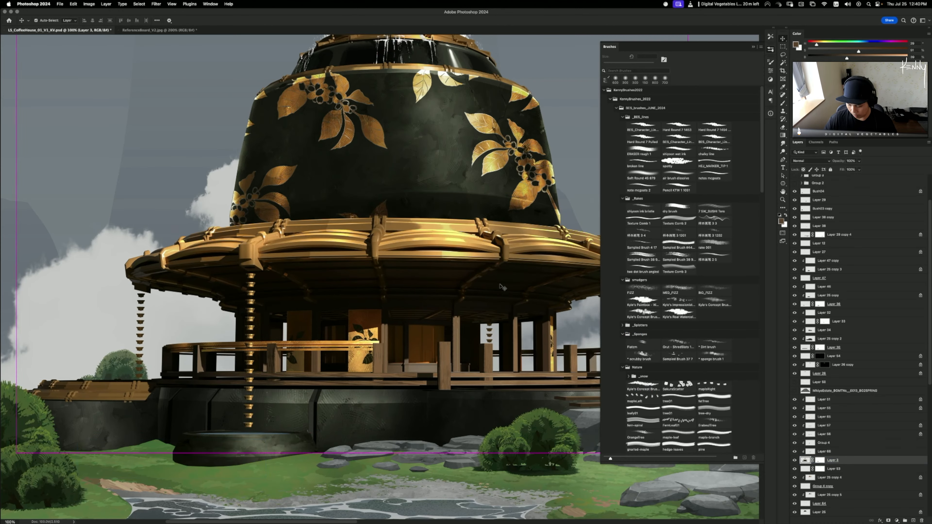
- Examine the coffee house's veranda lighting and the whole composition at several magnifications
{"action": "key", "text": "super+minus"}
{"action": "key", "text": "super+minus"}
{"action": "key", "text": "super+equal"}
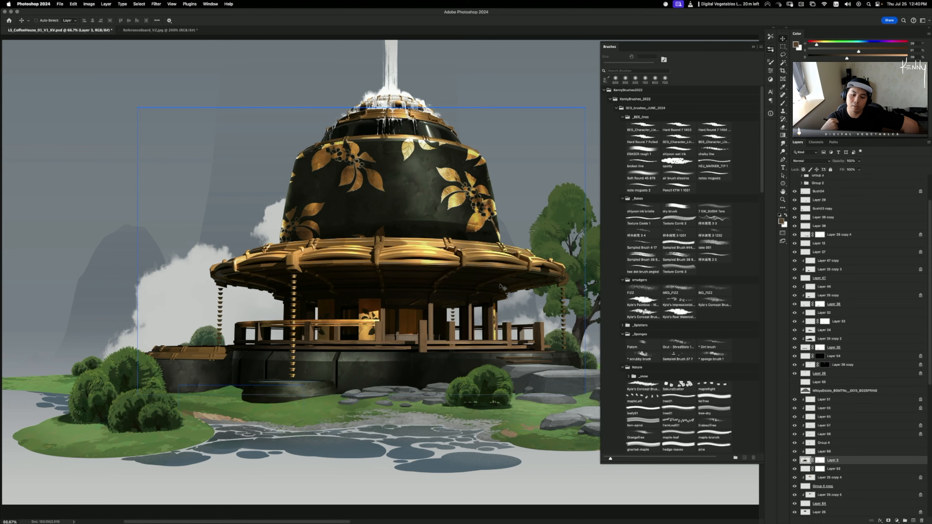
{"action": "key", "text": "super+minus"}
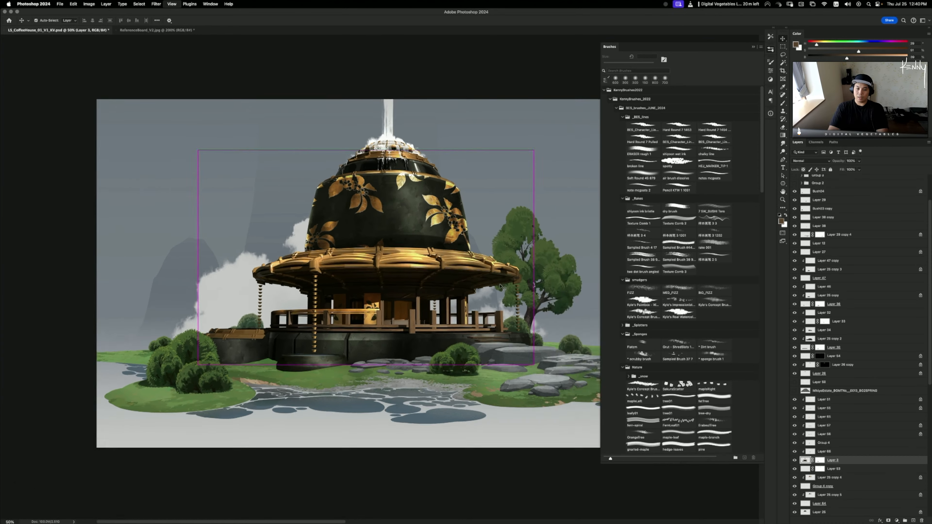
{"action": "key", "text": "super+minus"}
{"action": "key", "text": "super+equal"}
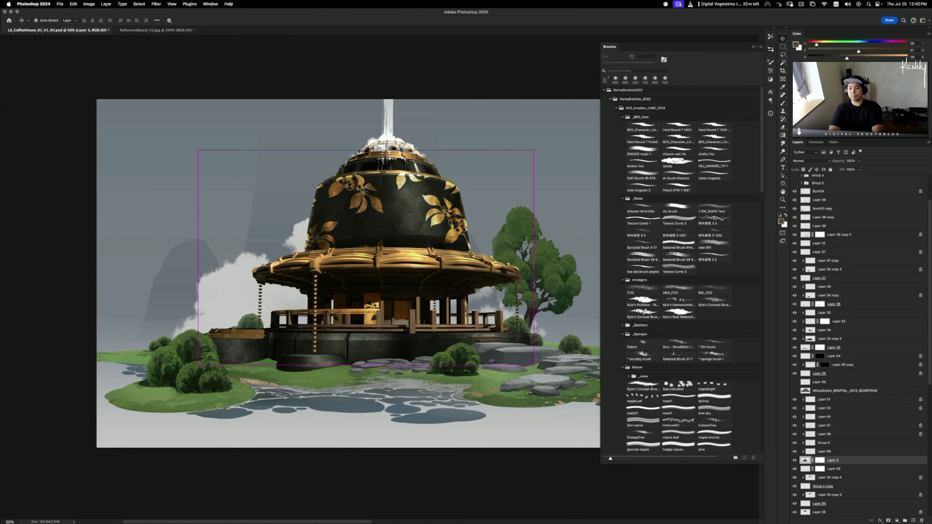
{"action": "key", "text": "super+minus"}
{"action": "key", "text": "super+equal"}
{"action": "key", "text": "super+equal"}
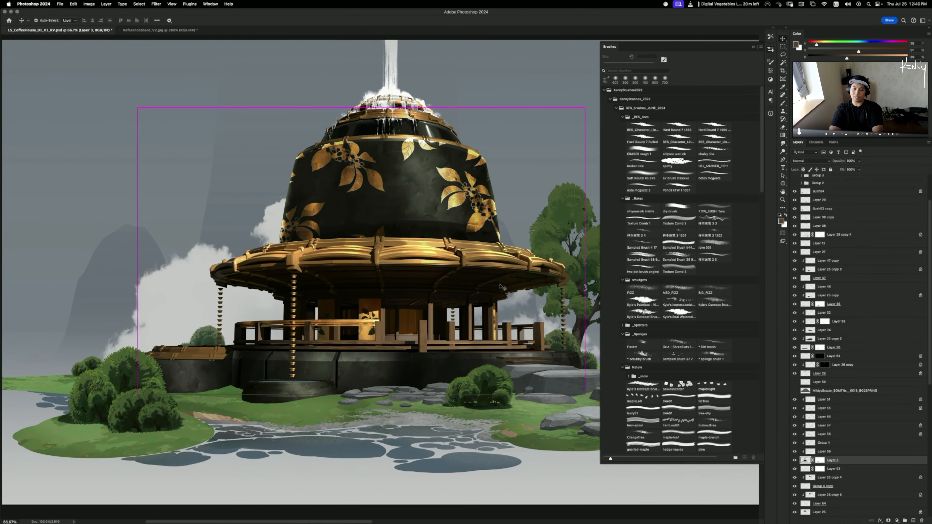
{"action": "key", "text": "super+minus"}
{"action": "key", "text": "super+minus"}
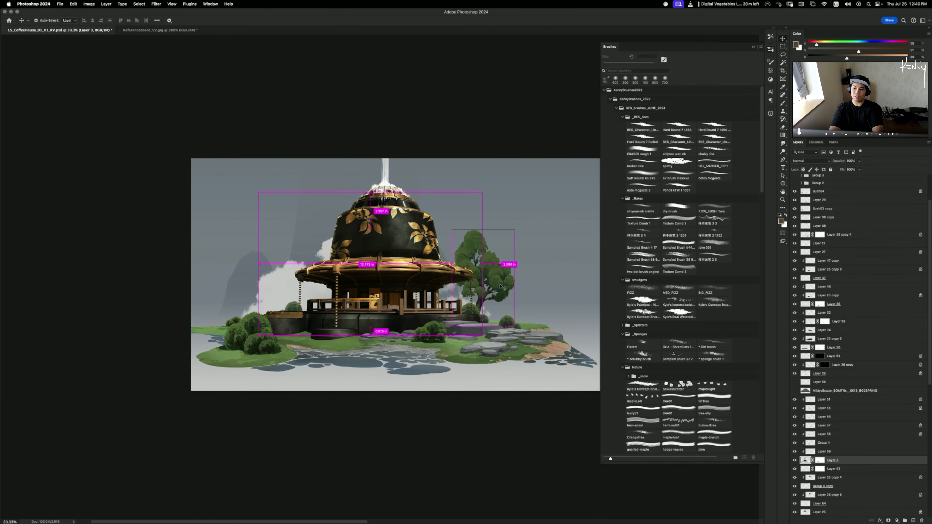
- Create a new layer above the Bush04 layer and ready the same sampled bristle brush with bright orange paint
{"action": "double_click", "coordinate": [840, 200]}
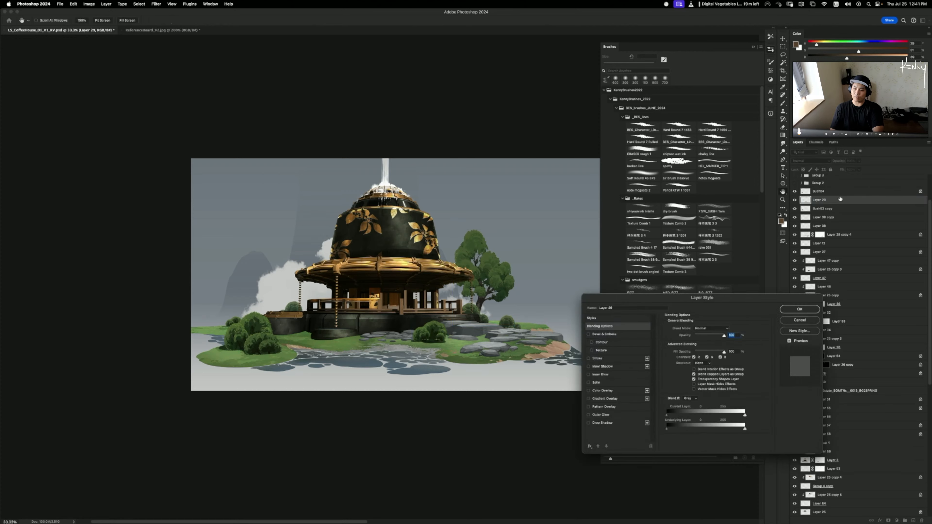
{"action": "left_click", "coordinate": [805, 321]}
{"action": "left_click", "coordinate": [821, 192]}
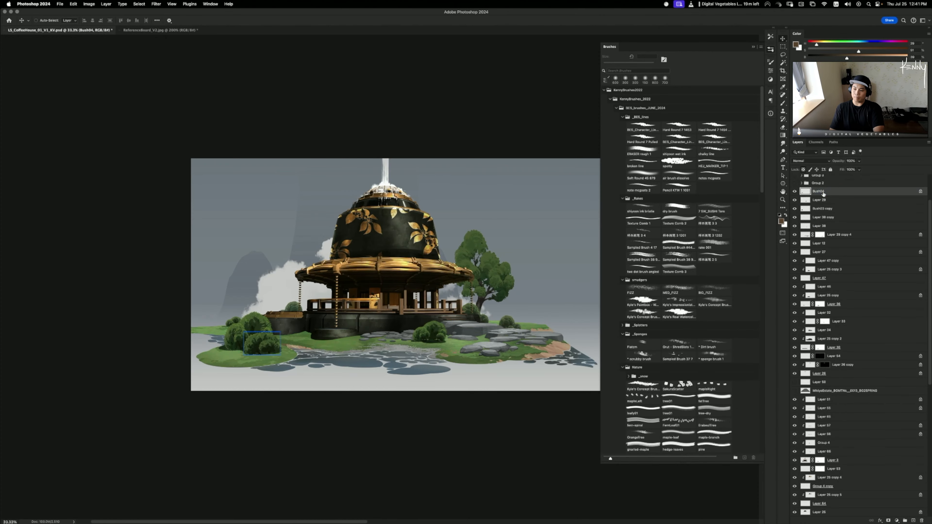
{"action": "key", "text": "super+alt+shift+n"}
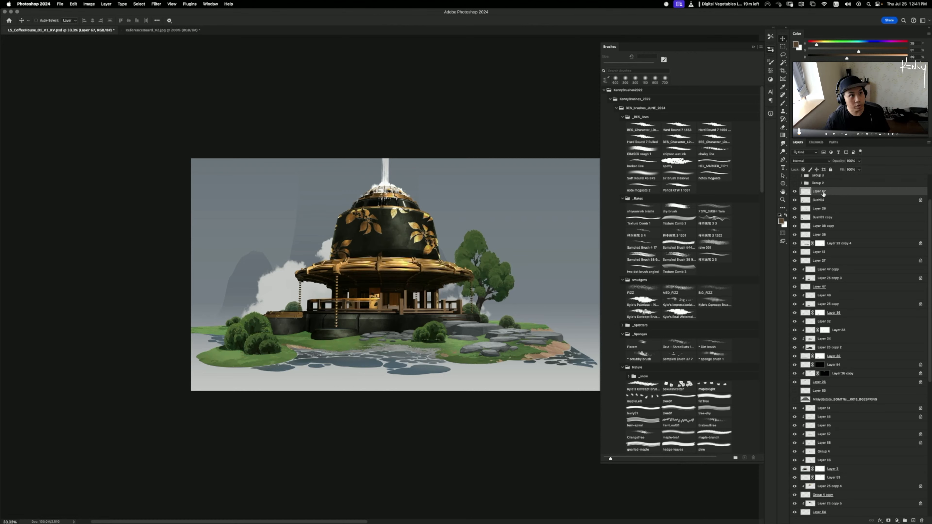
{"action": "left_click", "coordinate": [642, 257]}
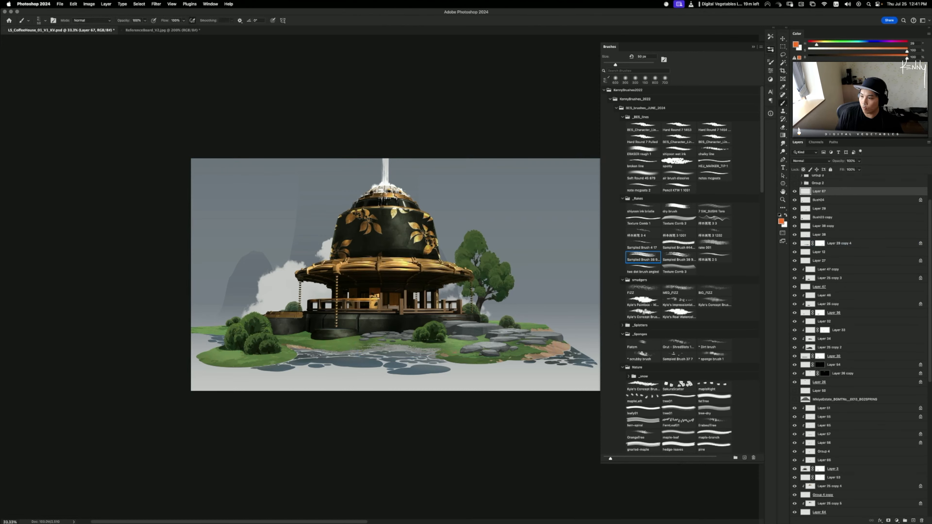
- Using a reduced Paint Brush 1 preset, paint orange horizontal and vertical lines framing the coffee house, and delete their layer
{"action": "left_click", "coordinate": [770, 48]}
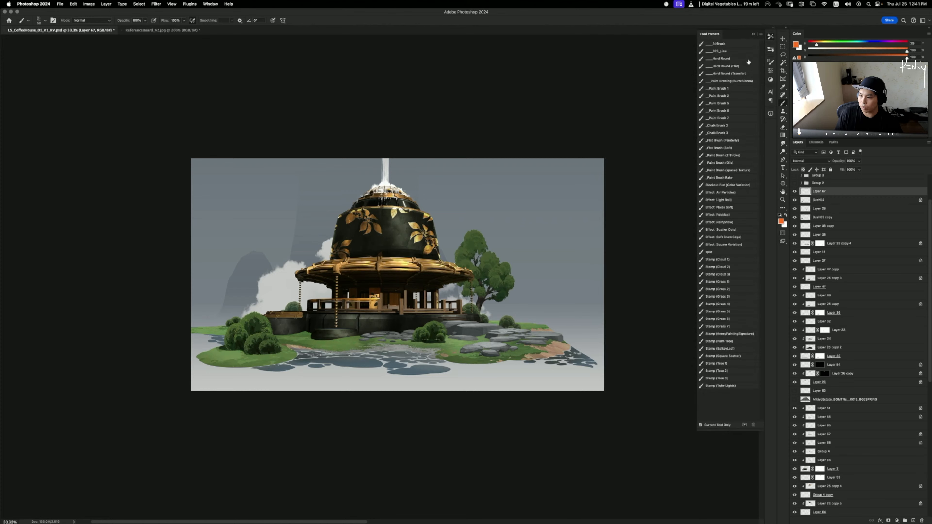
{"action": "left_click", "coordinate": [736, 89]}
{"action": "left_click", "coordinate": [771, 37]}
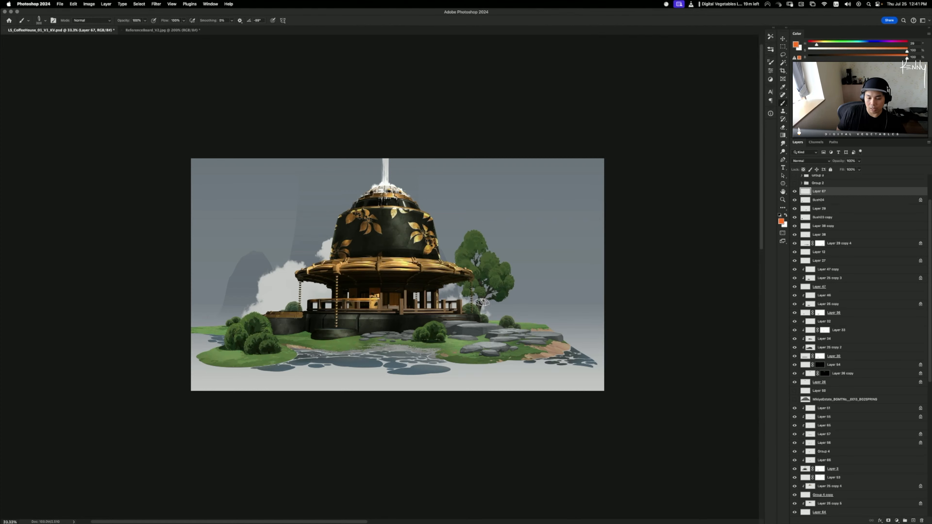
{"action": "key", "text": "super+equal"}
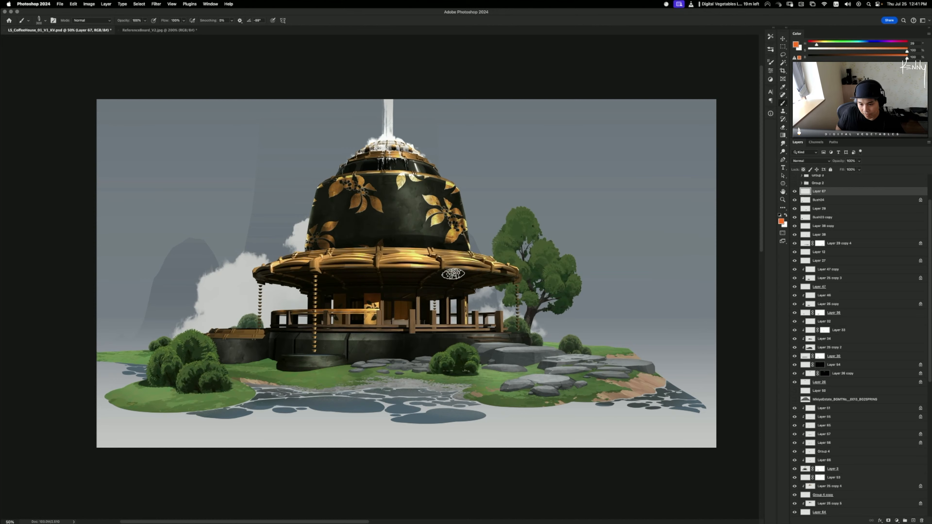
{"action": "key", "text": "bracketleft"}
{"action": "key", "text": "bracketleft"}
{"action": "key", "text": "bracketleft"}
{"action": "key", "text": "bracketleft"}
{"action": "key", "text": "bracketleft"}
{"action": "key", "text": "bracketleft"}
{"action": "key", "text": "bracketleft"}
{"action": "key", "text": "bracketleft"}
{"action": "key", "text": "bracketleft"}
{"action": "key", "text": "bracketleft"}
{"action": "key", "text": "bracketleft"}
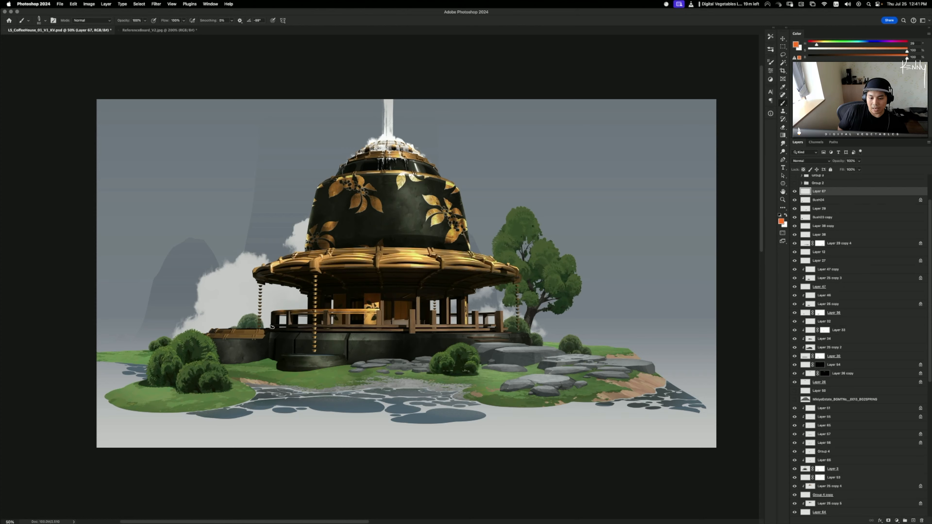
{"action": "left_click_drag", "start_coordinate": [164, 321], "coordinate": [595, 320]}
{"action": "left_click_drag", "start_coordinate": [526, 328], "coordinate": [526, 183]}
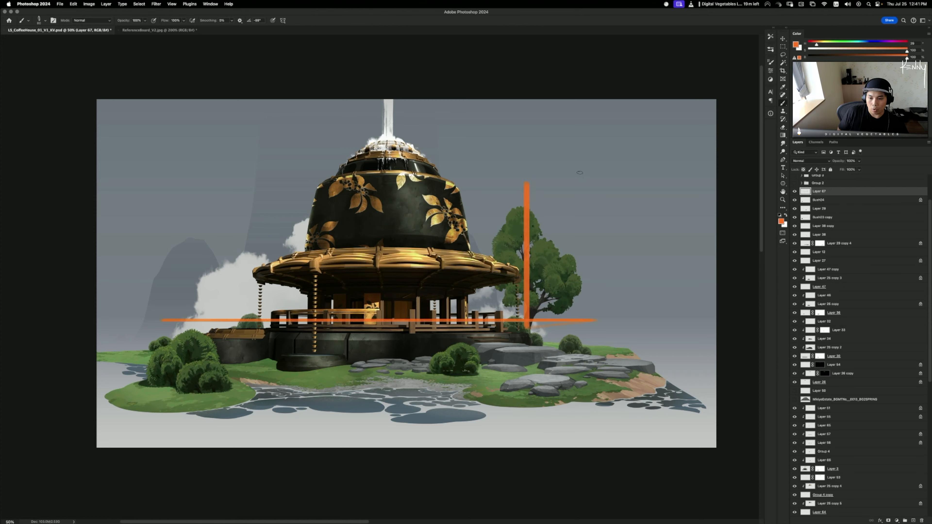
{"action": "mouse_move", "coordinate": [572, 158]}
{"action": "left_mouse_down"}
{"action": "mouse_move", "coordinate": [331, 159]}
{"action": "mouse_move", "coordinate": [239, 253]}
{"action": "mouse_move", "coordinate": [239, 318]}
{"action": "left_mouse_up"}
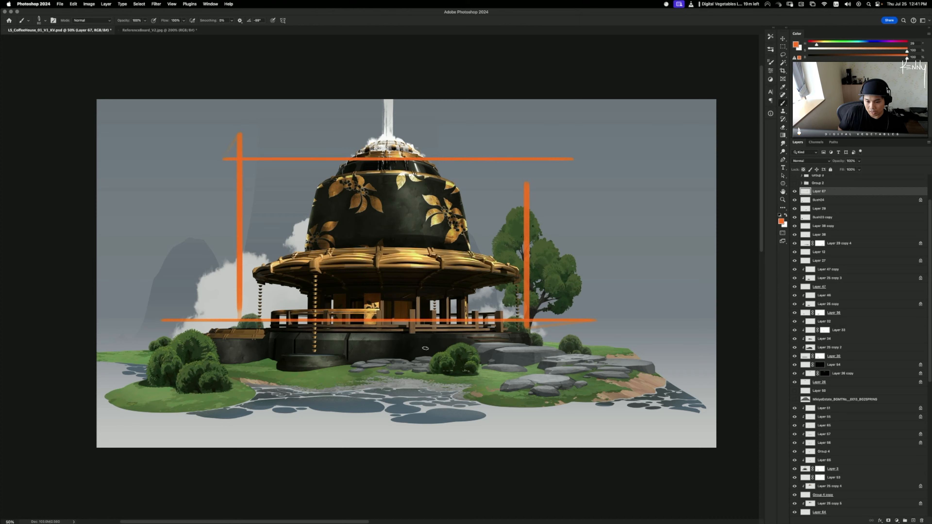
{"action": "left_click_drag", "start_coordinate": [425, 348], "coordinate": [429, 341]}
{"action": "key", "text": "super+z"}
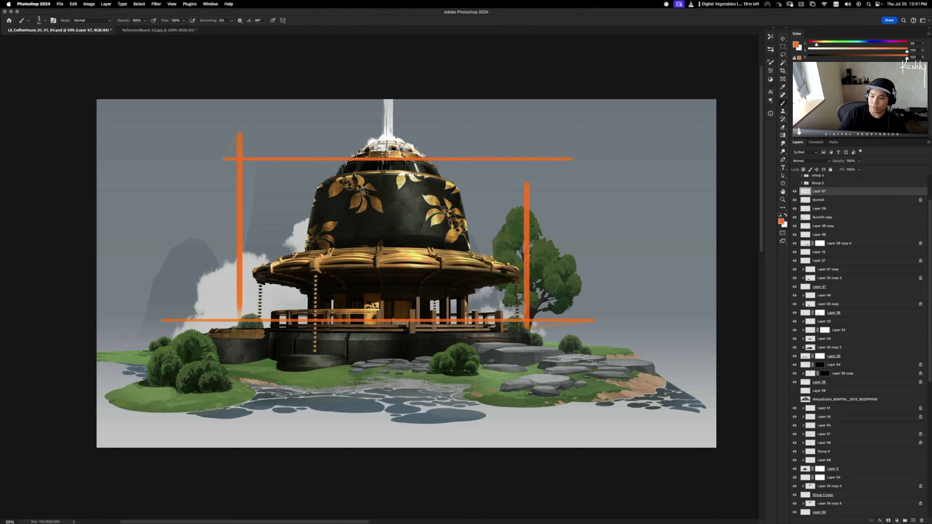
{"action": "key", "text": "BackSpace"}
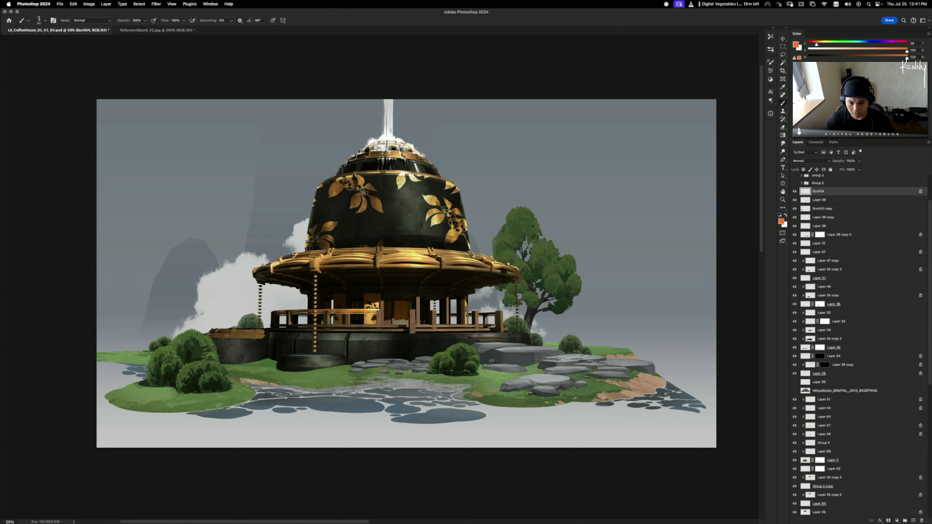
- Duplicate Layer 34, which holds the trim around the veranda base, and raise the copy's saturation to +76
{"action": "key", "text": "v"}
{"action": "left_click_drag", "start_coordinate": [367, 338], "coordinate": [368, 338]}
{"action": "left_click", "coordinate": [795, 338]}
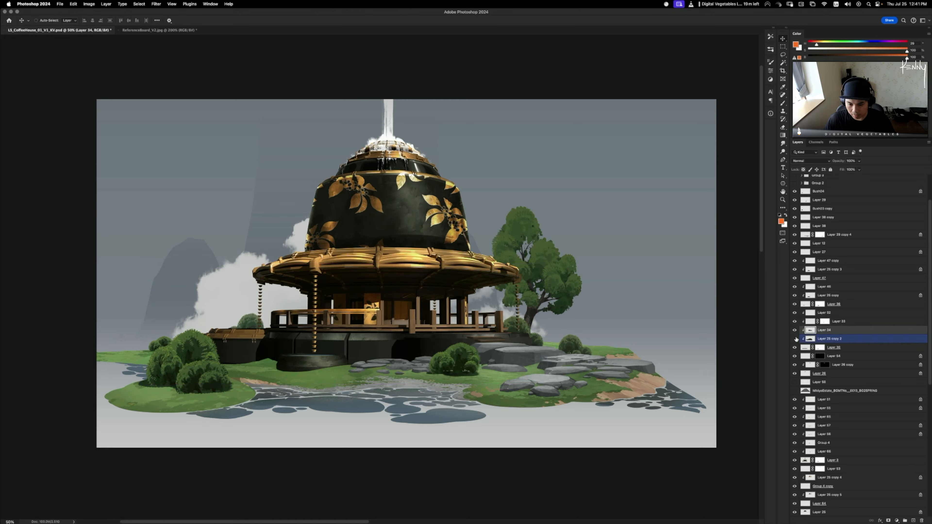
{"action": "left_click", "coordinate": [830, 331]}
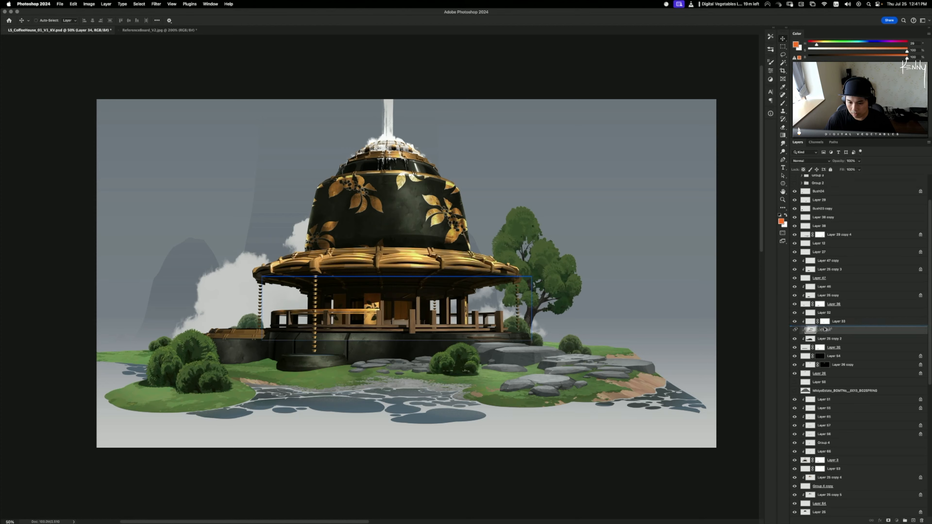
{"action": "key", "text": "super+j"}
{"action": "key", "text": "super+u"}
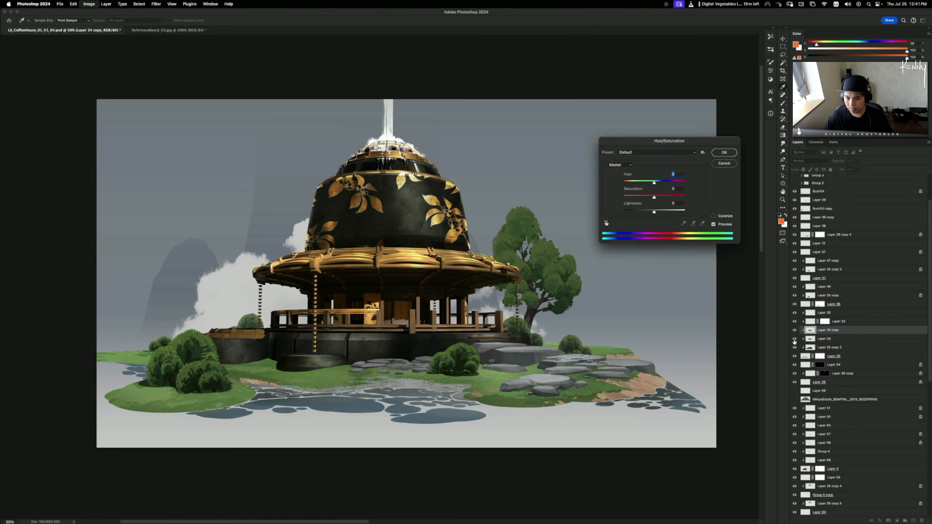
{"action": "left_click_drag", "start_coordinate": [654, 197], "coordinate": [677, 199]}
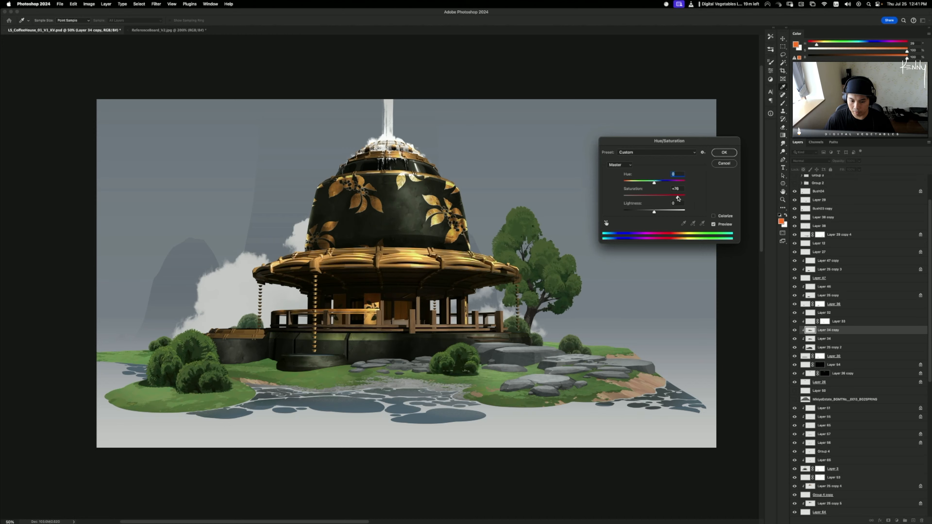
{"action": "left_click", "coordinate": [729, 157]}
- Shift the duplicated trim toward red with Color Balance and brighten it using a Levels white input of 140
{"action": "key", "text": "super+b"}
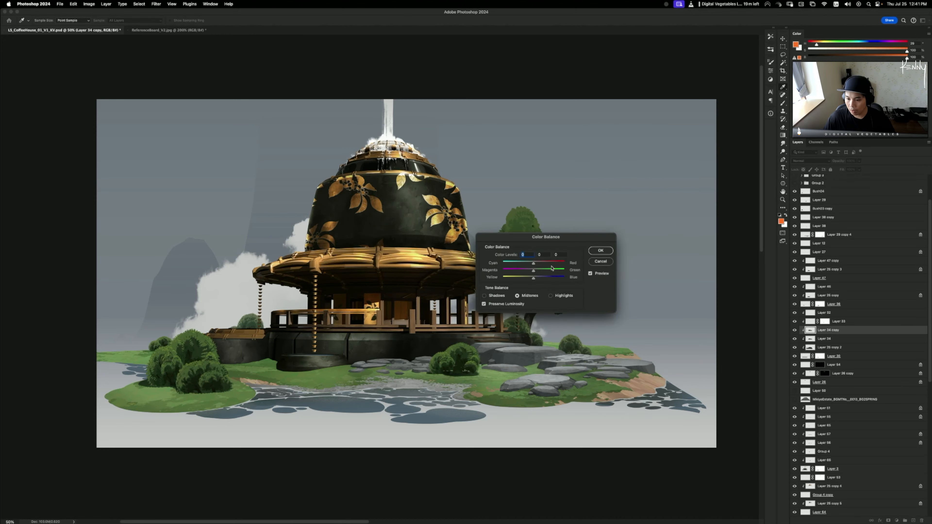
{"action": "left_click_drag", "start_coordinate": [532, 279], "coordinate": [555, 264]}
{"action": "left_click", "coordinate": [603, 252]}
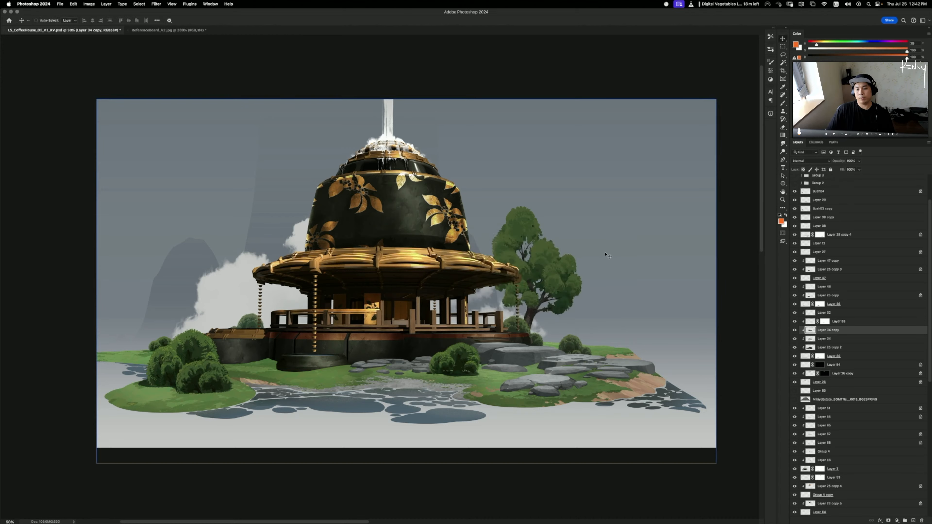
{"action": "key", "text": "ctrl+l"}
{"action": "left_click_drag", "start_coordinate": [697, 149], "coordinate": [662, 150]}
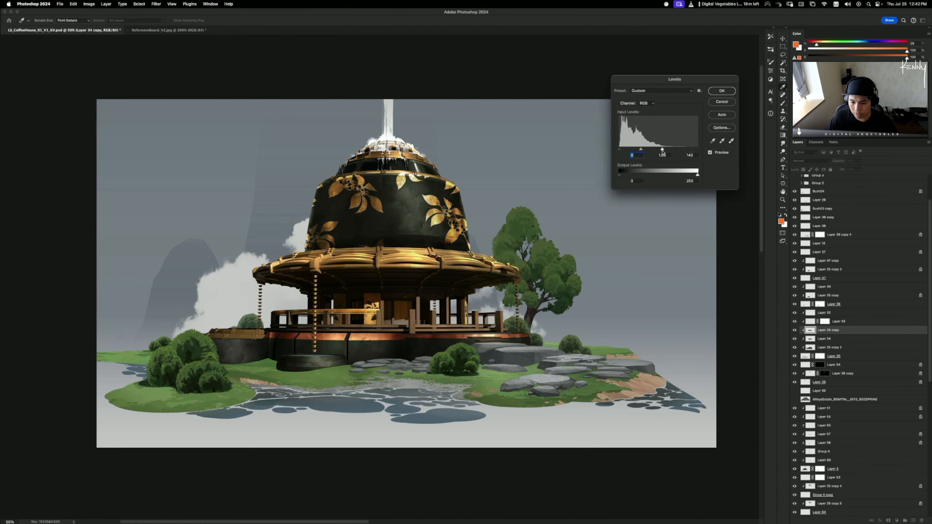
{"action": "left_click", "coordinate": [721, 91]}
- Shift the hue of the duplicated trim slightly from red toward gold
{"action": "key", "text": "ctrl+u"}
{"action": "left_click_drag", "start_coordinate": [653, 183], "coordinate": [658, 183]}
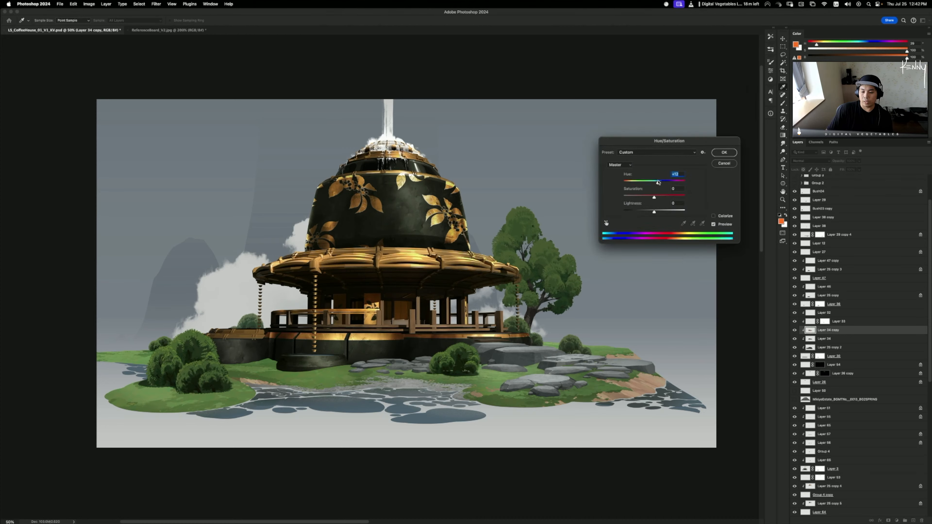
{"action": "left_click", "coordinate": [725, 152]}
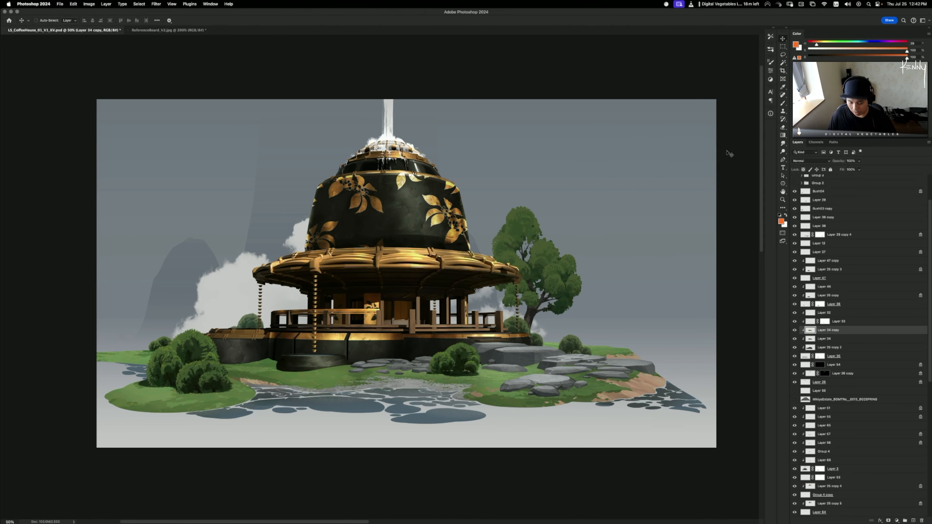
- Brighten the highlights along the gold base trim with progressively smaller Dodge tool brushes
{"action": "key", "text": "o"}
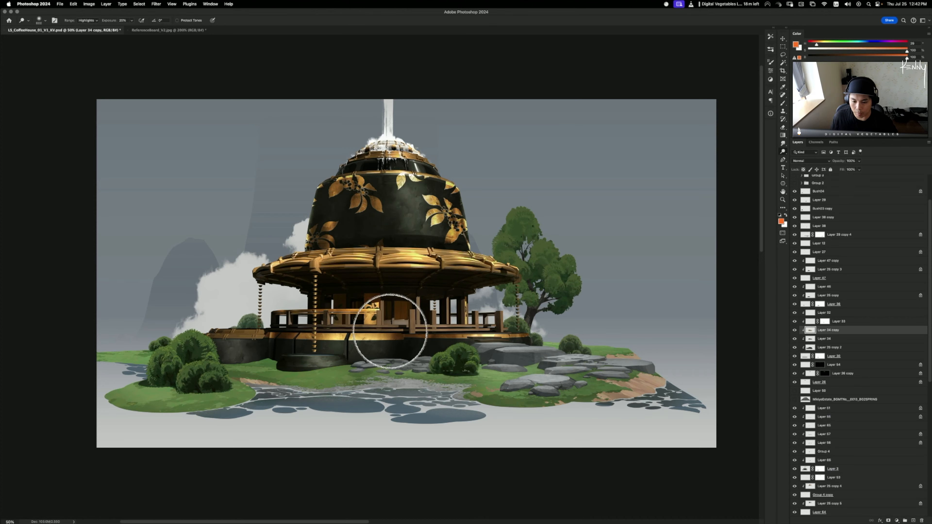
{"action": "key", "text": "bracketleft"}
{"action": "key", "text": "bracketleft"}
{"action": "key", "text": "bracketleft"}
{"action": "key", "text": "bracketleft"}
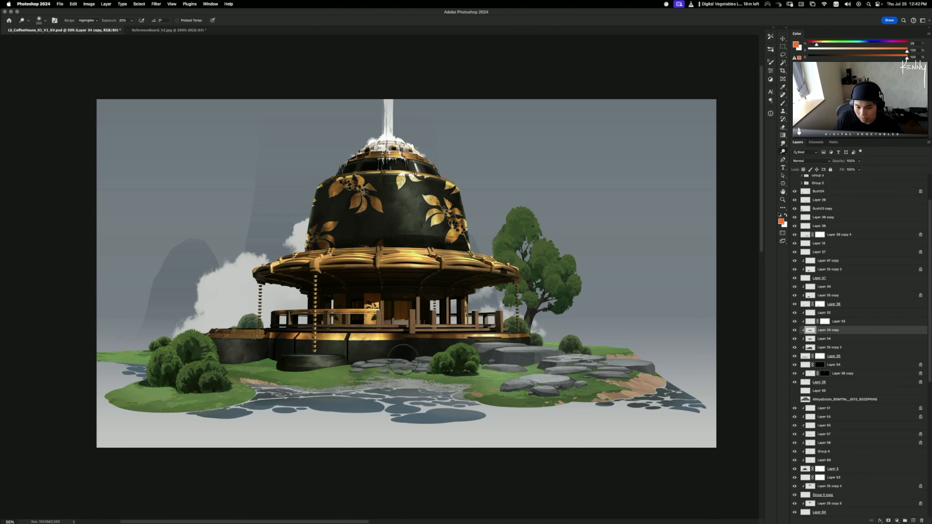
{"action": "key", "text": "bracketleft"}
{"action": "key", "text": "bracketleft"}
{"action": "key", "text": "bracketleft"}
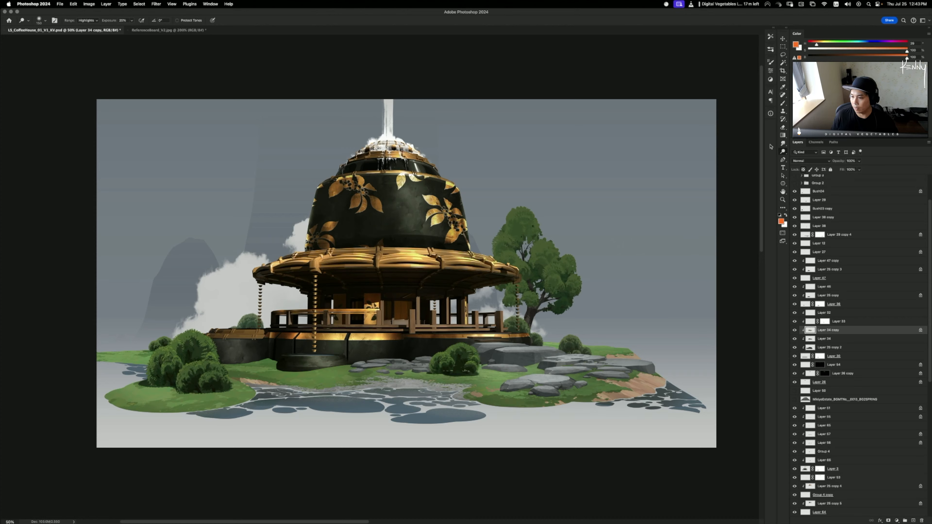
- Ready a small sampled bristle brush with dark brown picked from the base trim and inspect the building
{"action": "key", "text": "b"}
{"action": "left_click", "coordinate": [770, 48]}
{"action": "left_click", "coordinate": [738, 90]}
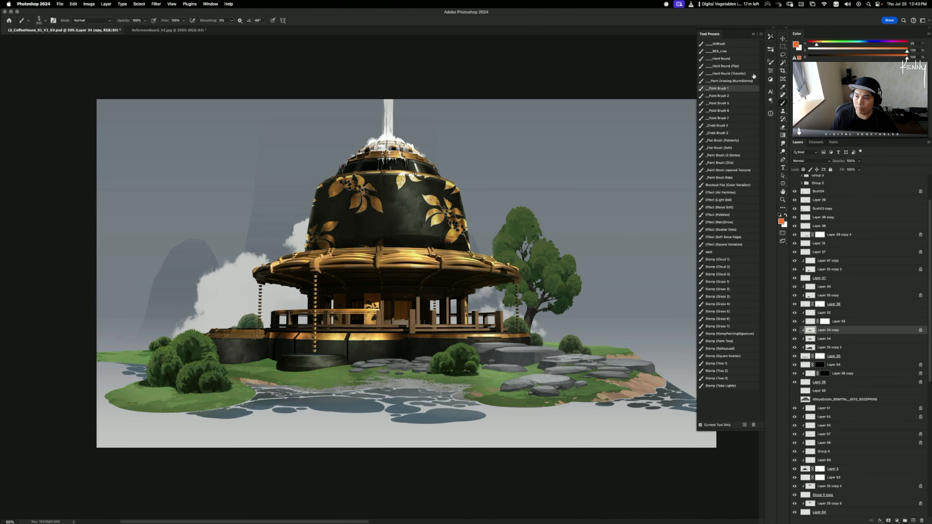
{"action": "key", "text": "F5"}
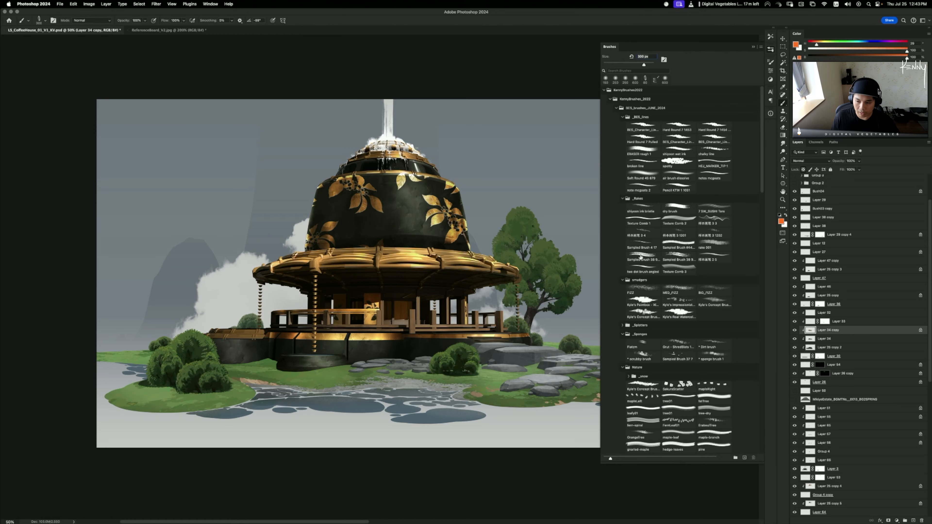
{"action": "left_click_drag", "start_coordinate": [640, 257], "coordinate": [630, 245]}
{"action": "left_click", "coordinate": [771, 50]}
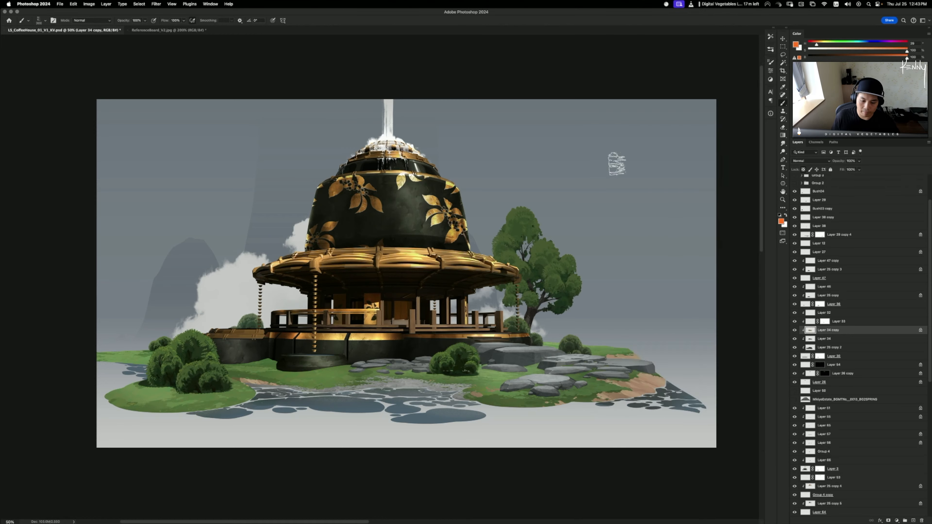
{"action": "left_click", "coordinate": [276, 335], "text": "alt"}
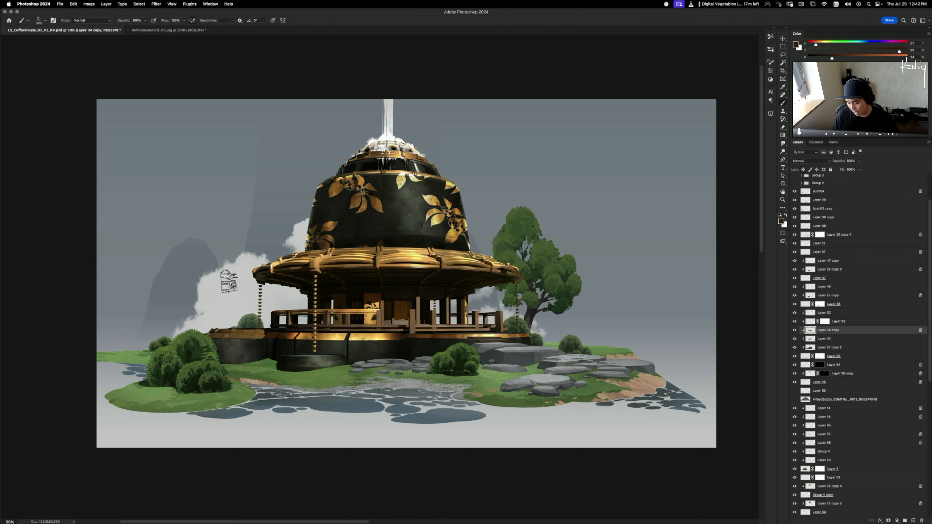
{"action": "key", "text": "bracketleft"}
{"action": "key", "text": "bracketleft"}
{"action": "key", "text": "bracketleft"}
{"action": "key", "text": "bracketleft"}
{"action": "key", "text": "bracketleft"}
{"action": "key", "text": "bracketleft"}
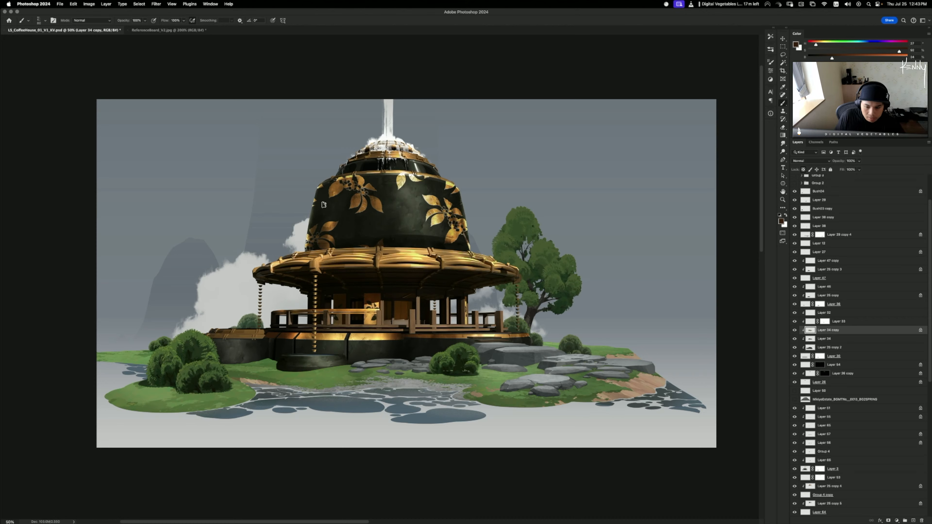
{"action": "key", "text": "super+equal"}
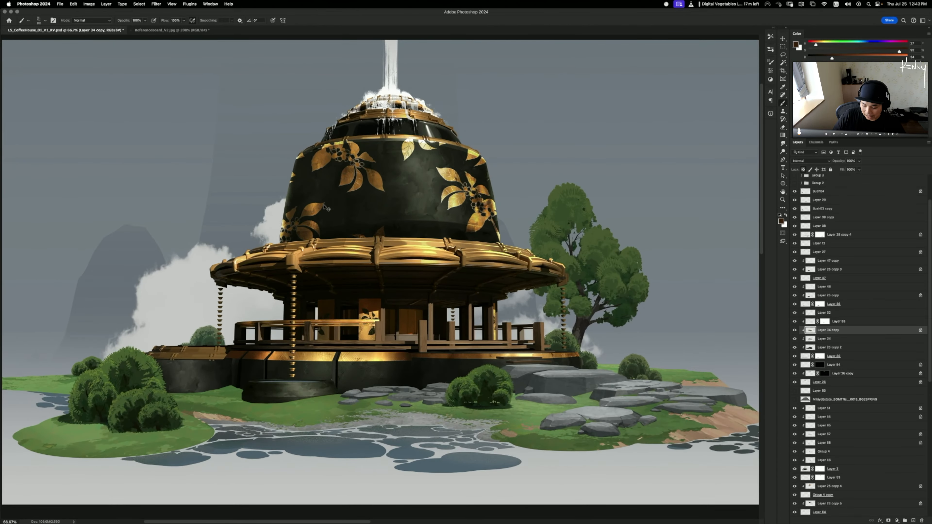
{"action": "key", "text": "super+minus"}
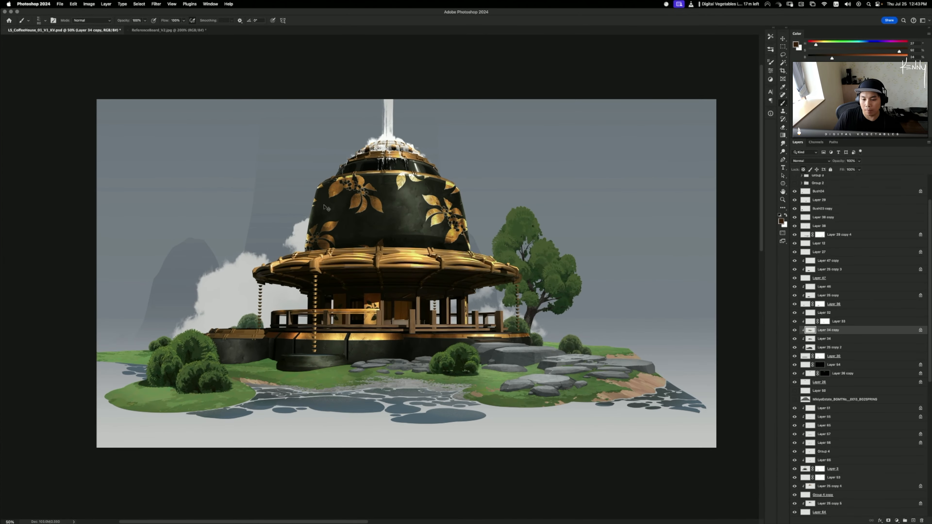
{"action": "key", "text": "super+equal"}
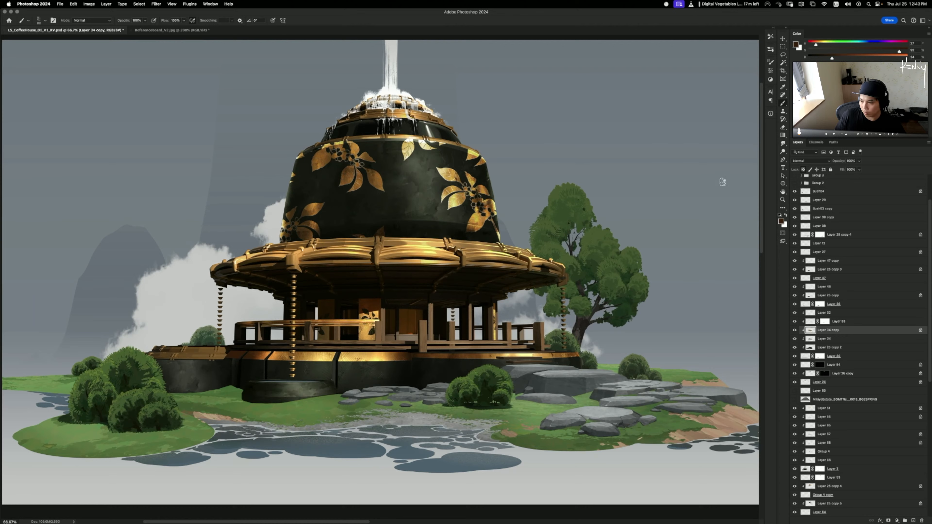
- With the rake brush, refine the base trim using gold, brown and tan colors sampled along the band
{"action": "left_click", "coordinate": [771, 36]}
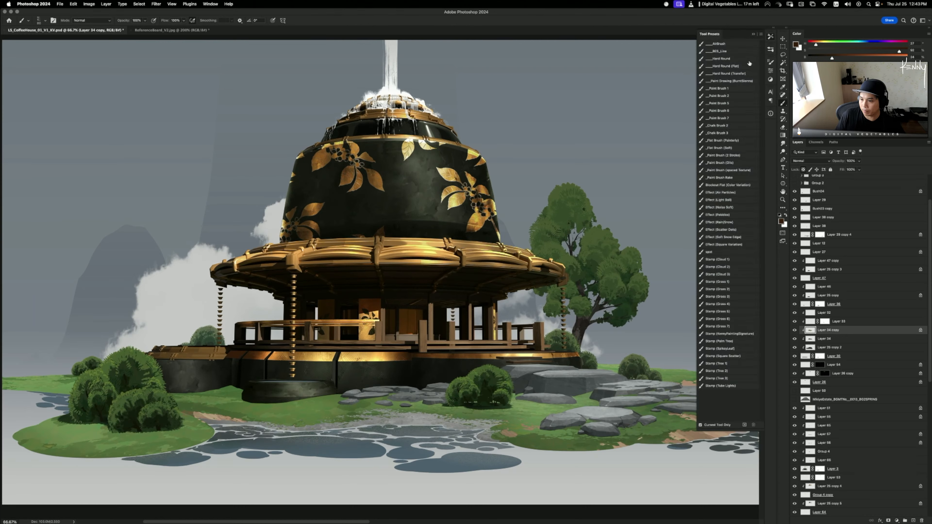
{"action": "left_click", "coordinate": [771, 50]}
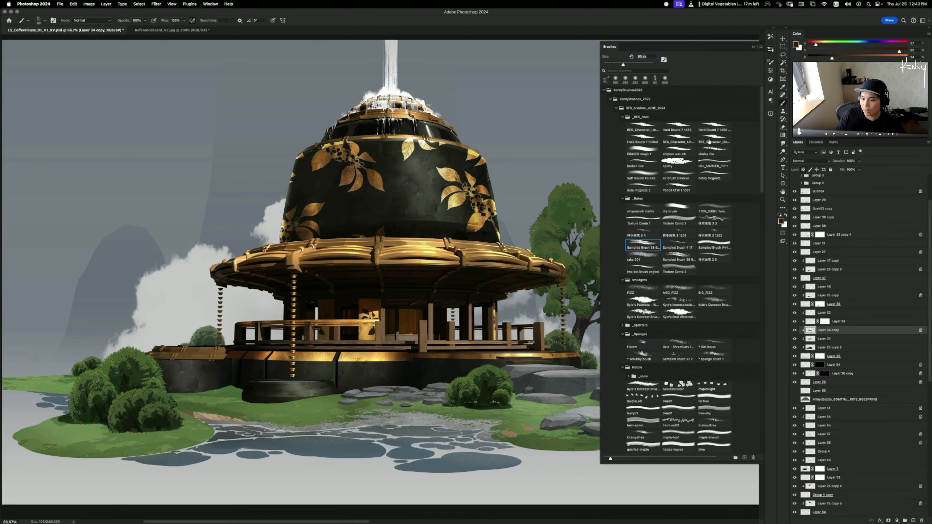
{"action": "left_click", "coordinate": [701, 245]}
{"action": "left_click", "coordinate": [648, 257]}
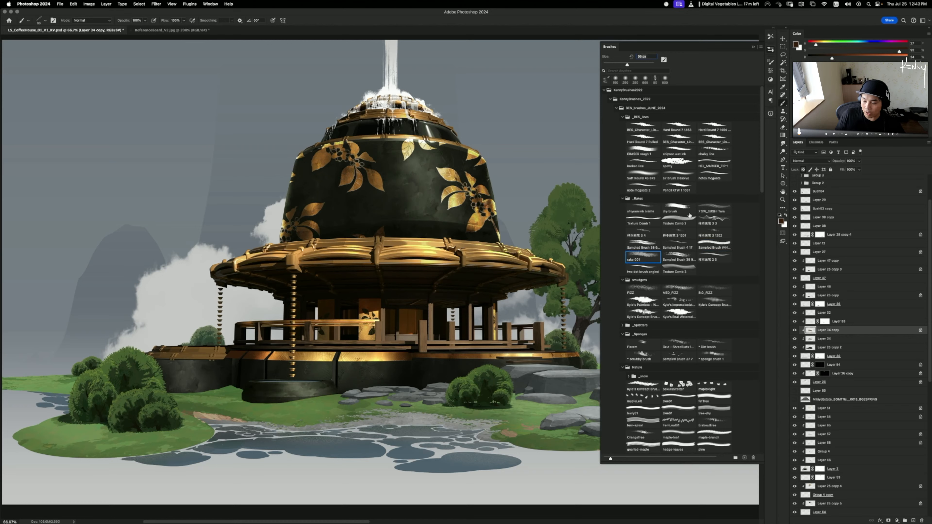
{"action": "left_click", "coordinate": [771, 49]}
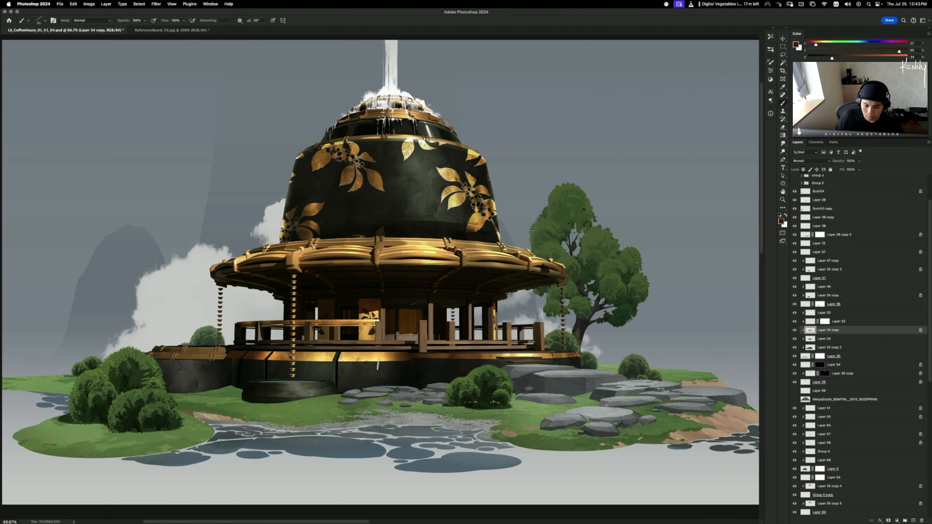
{"action": "left_click", "coordinate": [376, 358], "text": "alt"}
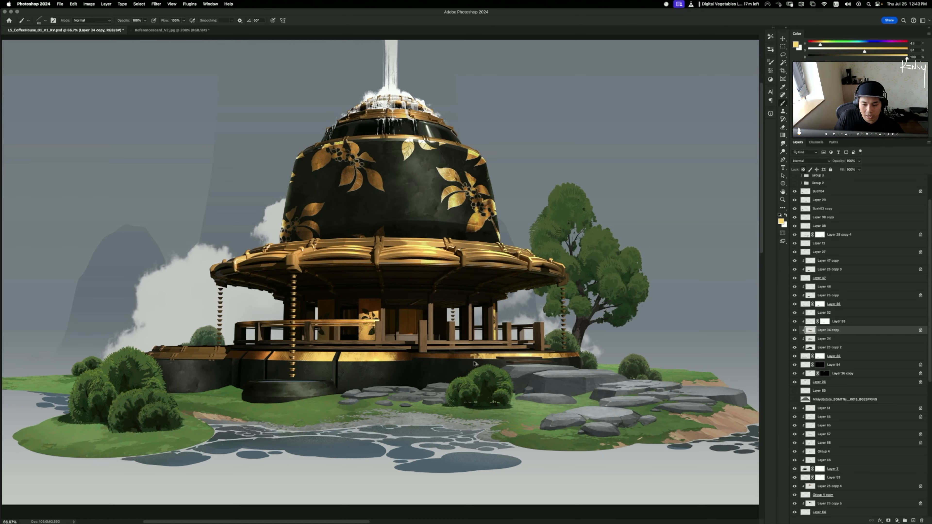
{"action": "left_click", "coordinate": [311, 356], "text": "alt"}
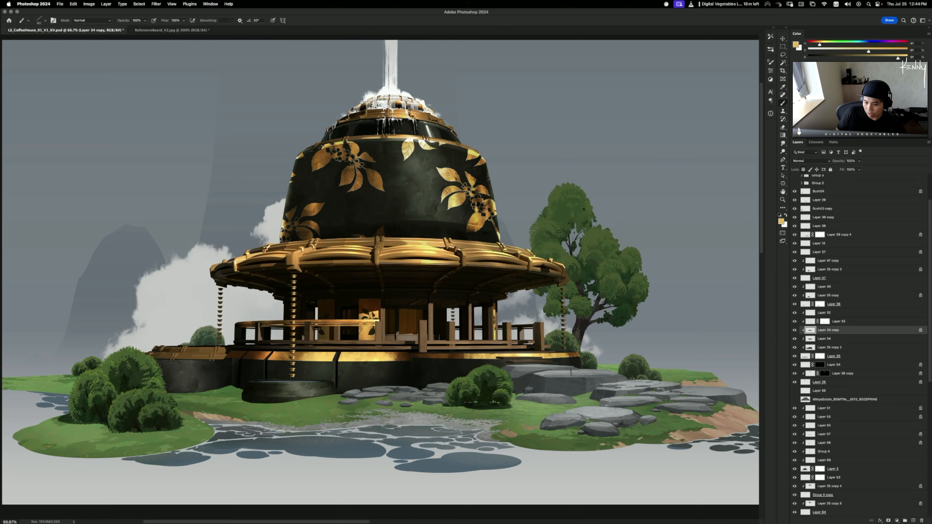
{"action": "left_click", "coordinate": [436, 358], "text": "alt"}
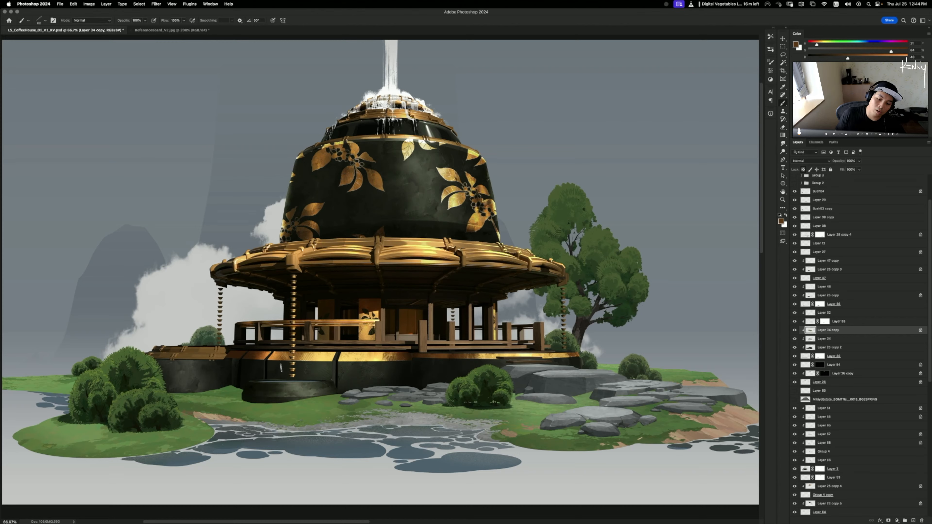
{"action": "left_click", "coordinate": [281, 353], "text": "alt"}
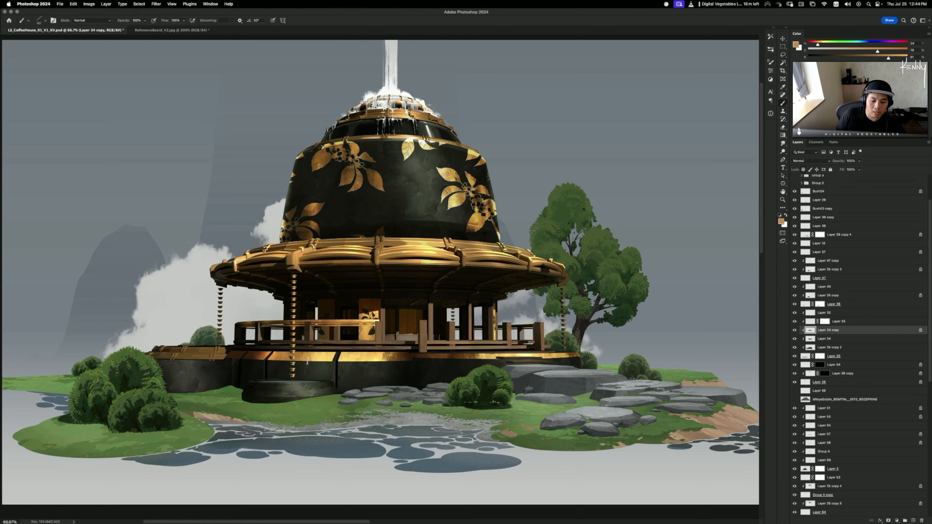
{"action": "left_click", "coordinate": [321, 354], "text": "alt"}
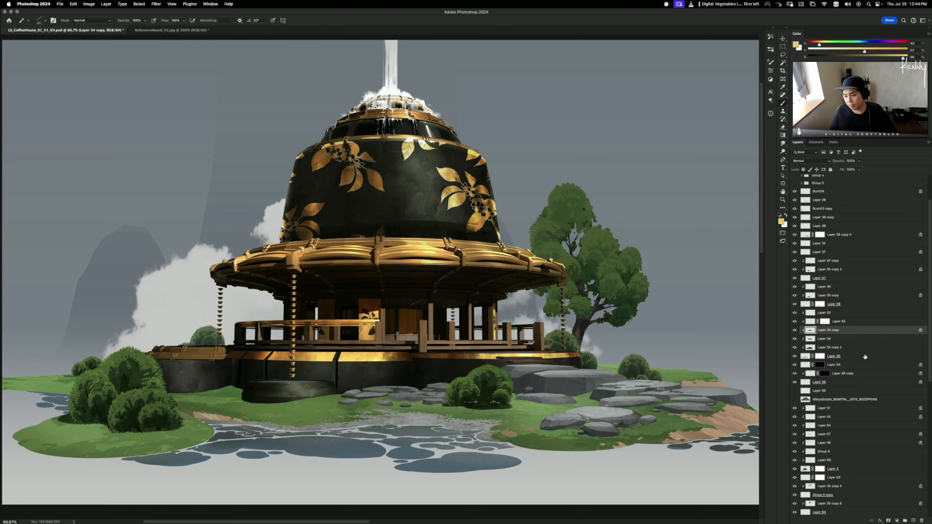
- Add a black layer mask that hides the duplicated gold trim layer
{"action": "left_click", "coordinate": [888, 521], "text": "alt"}
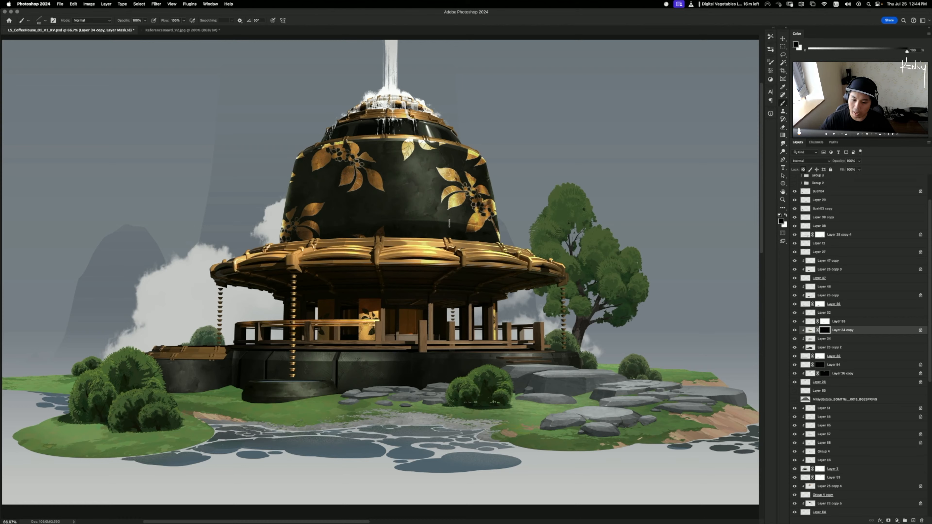
- Switch to the Hard Round brush preset and shrink the brush to a small size for detail work
{"action": "left_click", "coordinate": [770, 38]}
{"action": "left_click", "coordinate": [737, 64]}
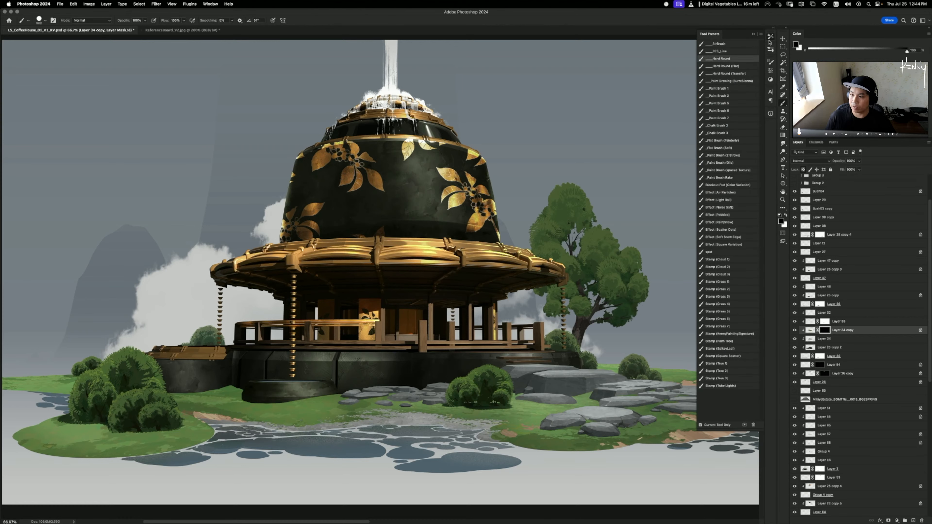
{"action": "left_click", "coordinate": [771, 38]}
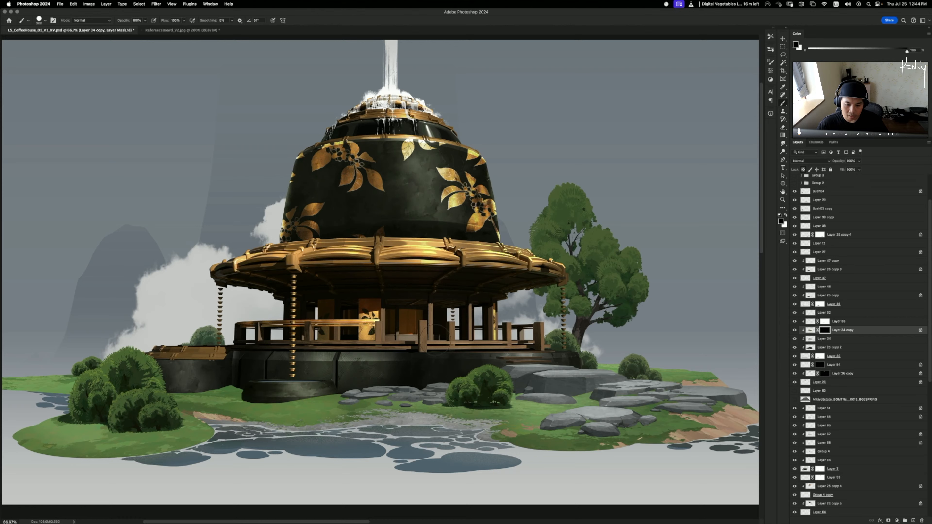
{"action": "key", "text": "bracketleft"}
{"action": "key", "text": "bracketleft"}
{"action": "key", "text": "bracketleft"}
{"action": "key", "text": "bracketleft"}
{"action": "key", "text": "bracketleft"}
{"action": "key", "text": "bracketleft"}
{"action": "key", "text": "bracketleft"}
{"action": "key", "text": "bracketleft"}
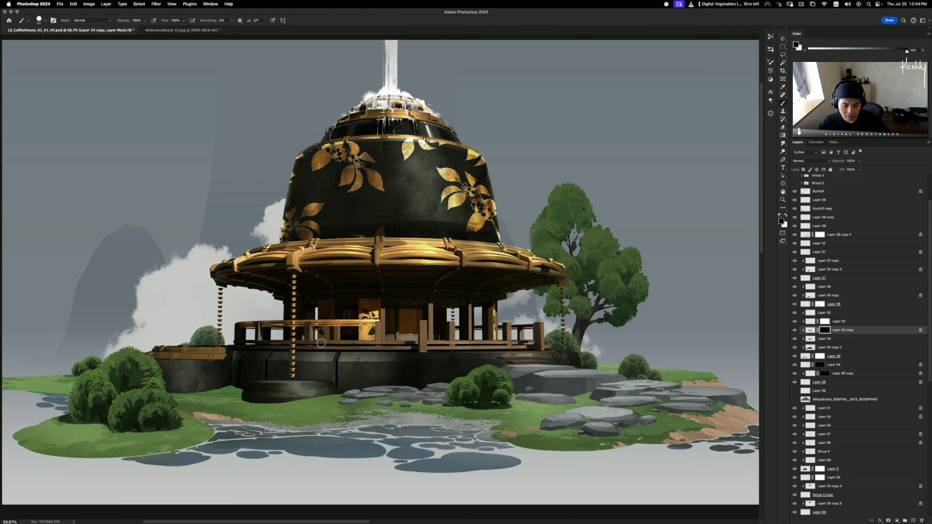
- Paint white on Layer 34 copy's mask within a thin selection along the stone base's upper edge to reveal gold trim
{"action": "key", "text": "x"}
{"action": "left_click_drag", "start_coordinate": [240, 351], "coordinate": [572, 350]}
{"action": "key", "text": "super+z"}
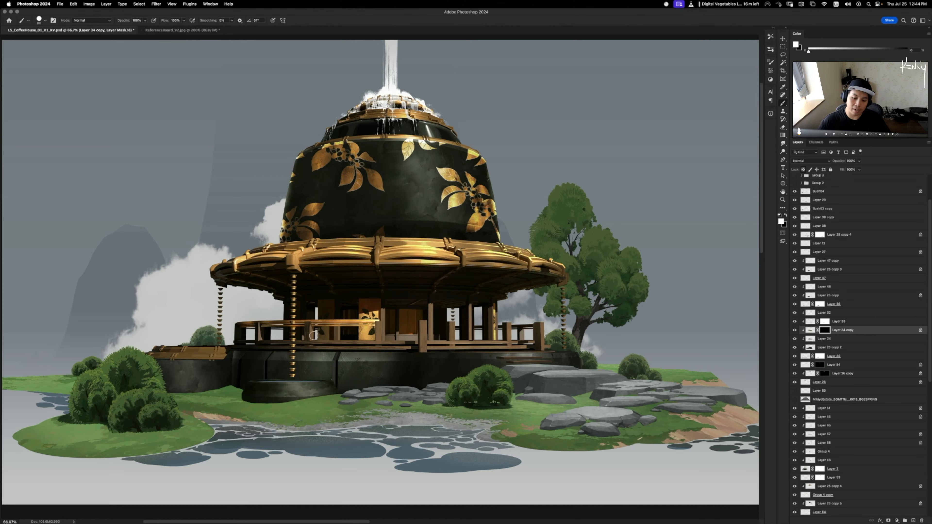
{"action": "key", "text": "m"}
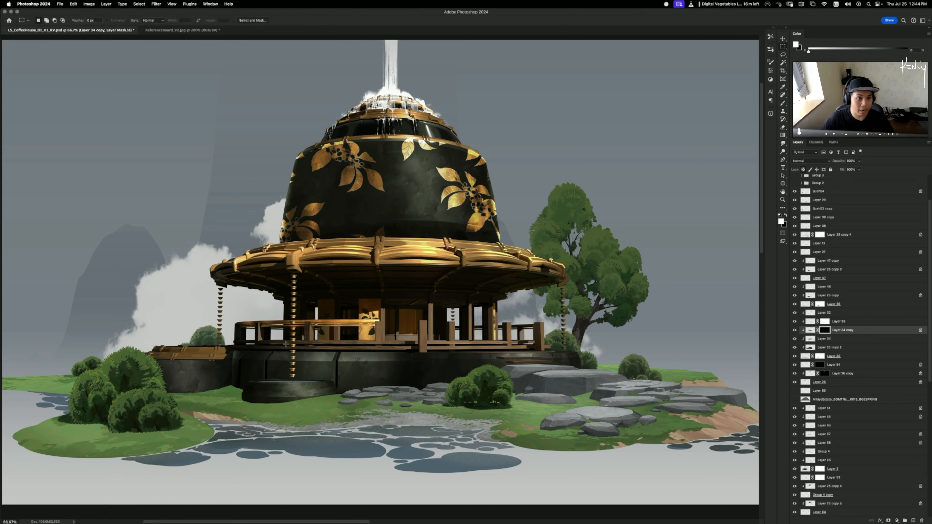
{"action": "left_click_drag", "start_coordinate": [228, 350], "coordinate": [457, 357]}
{"action": "key", "text": "b"}
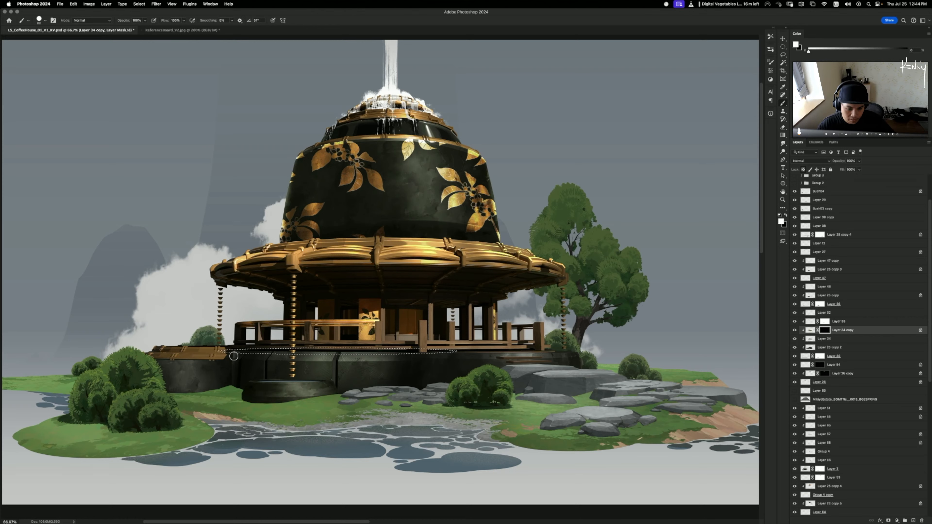
{"action": "left_click_drag", "start_coordinate": [231, 352], "coordinate": [432, 352]}
{"action": "key", "text": "ctrl+d"}
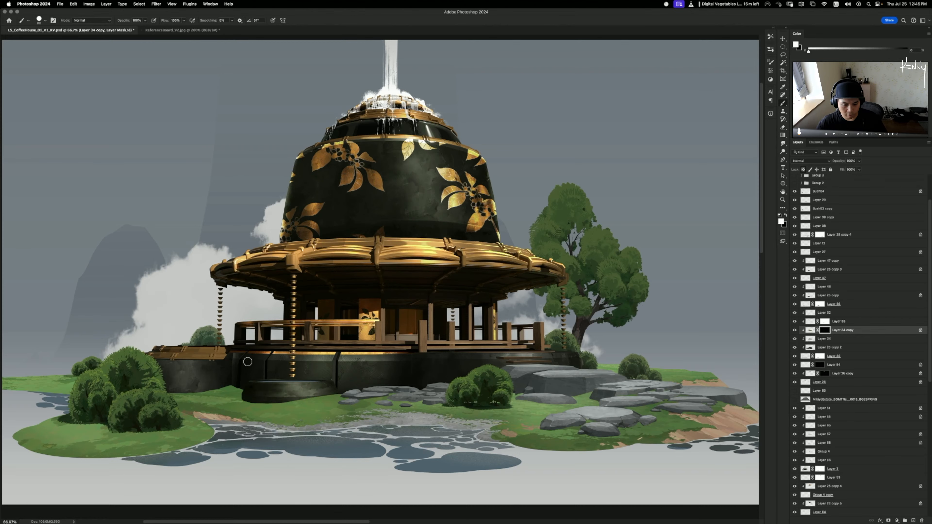
- Extend the gold trim along the right part of the stone base by painting the mask inside another thin selection
{"action": "left_click_drag", "start_coordinate": [325, 362], "coordinate": [306, 361]}
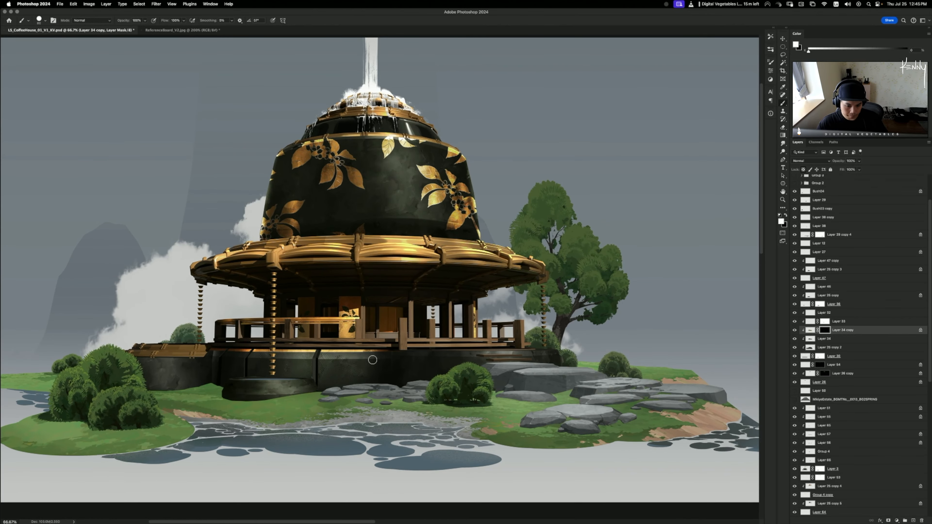
{"action": "mouse_move", "coordinate": [361, 351]}
{"action": "left_mouse_down"}
{"action": "mouse_move", "coordinate": [328, 345]}
{"action": "mouse_move", "coordinate": [532, 349]}
{"action": "left_mouse_up"}
{"action": "key", "text": "m"}
{"action": "key", "text": "b"}
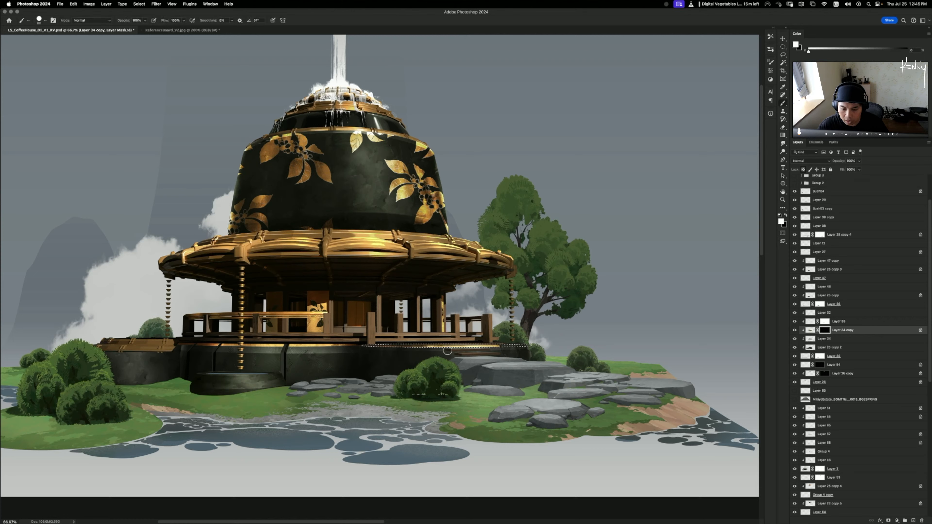
{"action": "key", "text": "ctrl+d"}
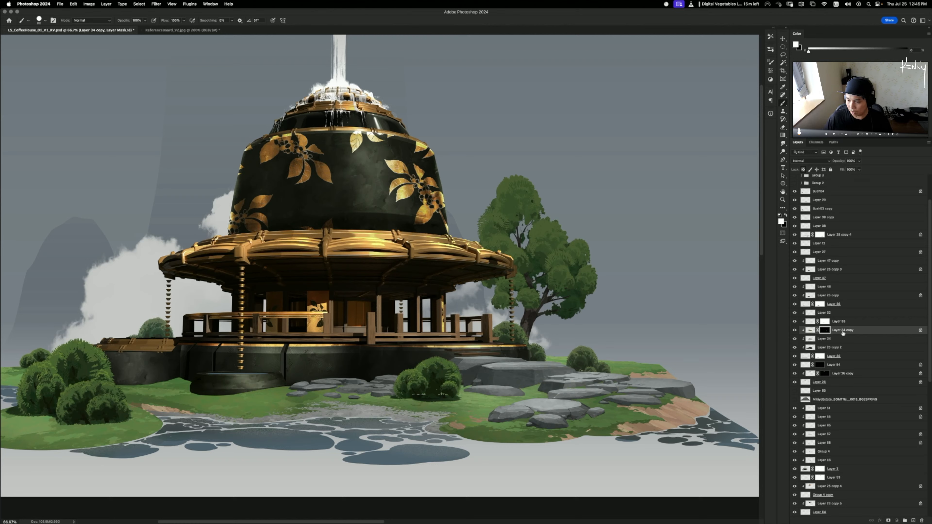
- Move Layer 34 copy above Layer 32, duplicate it directly beneath, and offset the duplicate slightly
{"action": "left_click_drag", "start_coordinate": [843, 332], "coordinate": [842, 313]}
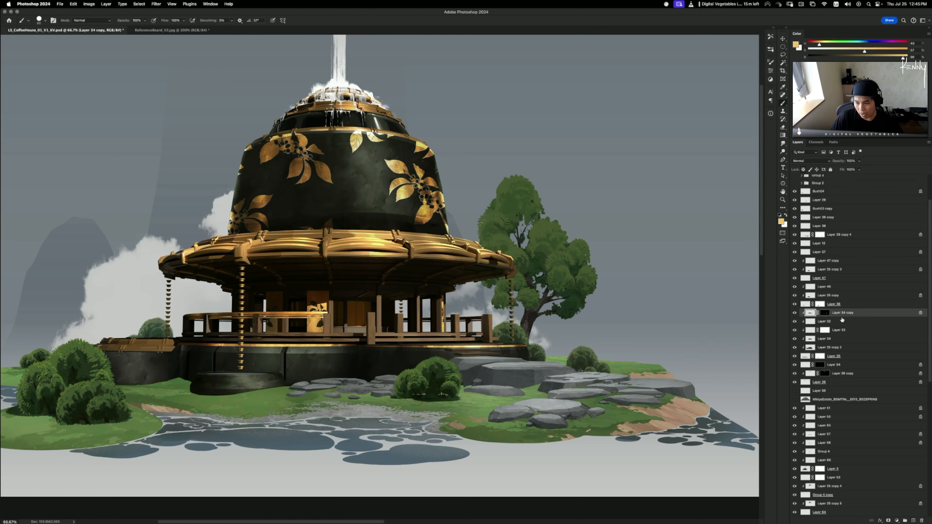
{"action": "left_click_drag", "start_coordinate": [843, 315], "coordinate": [821, 321]}
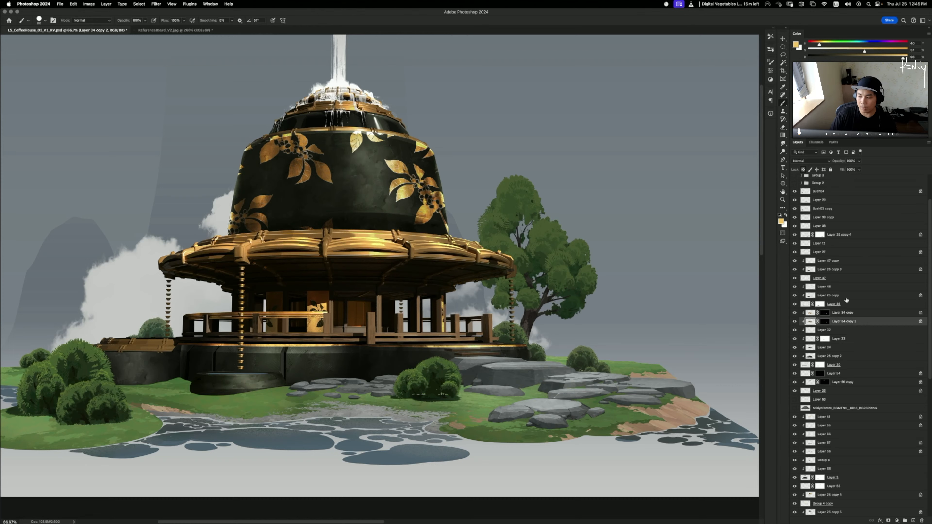
{"action": "left_click_drag", "start_coordinate": [617, 271], "coordinate": [620, 274]}
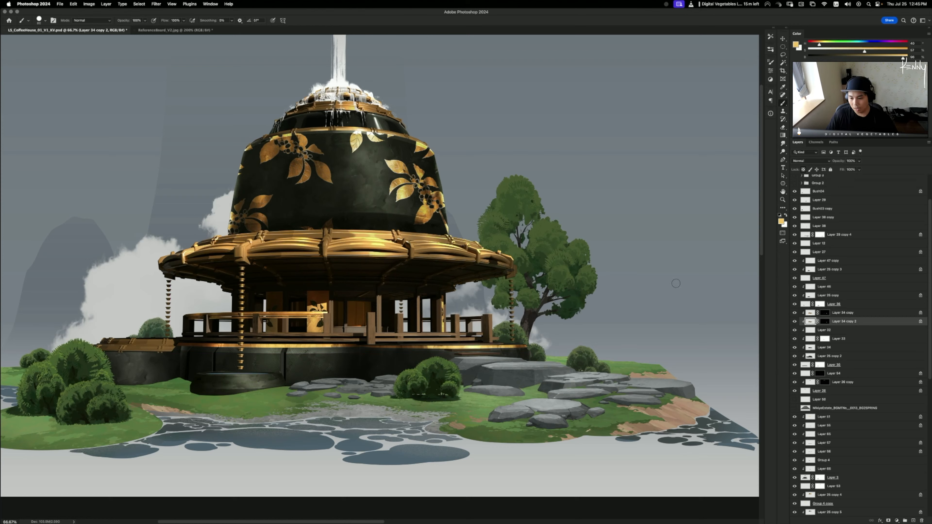
- Tone down the duplicated trim layer with a Hue/Saturation adjustment
{"action": "key", "text": "super+u"}
{"action": "left_click_drag", "start_coordinate": [654, 198], "coordinate": [587, 189]}
{"action": "left_click", "coordinate": [724, 152]}
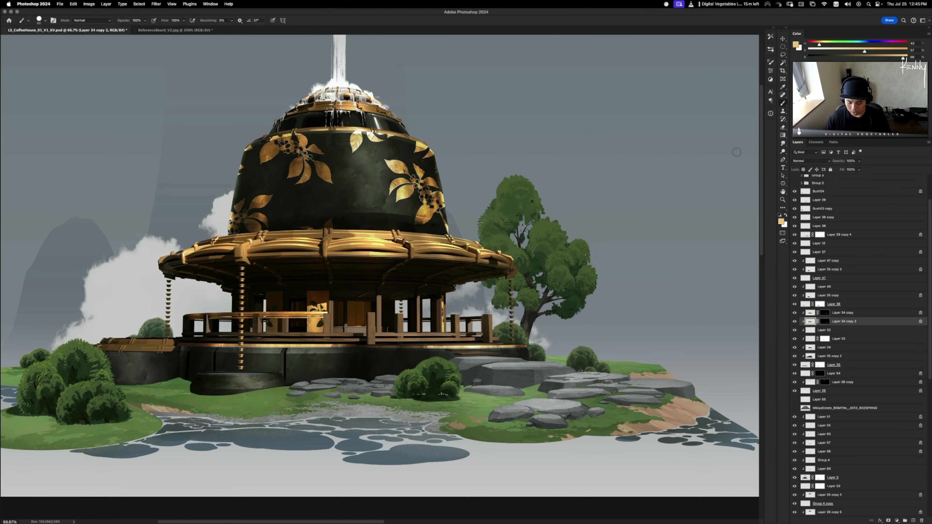
- Set up an enlarged Dodge brush with the Highlights range for the gold trim on the stone base
{"action": "key", "text": "o"}
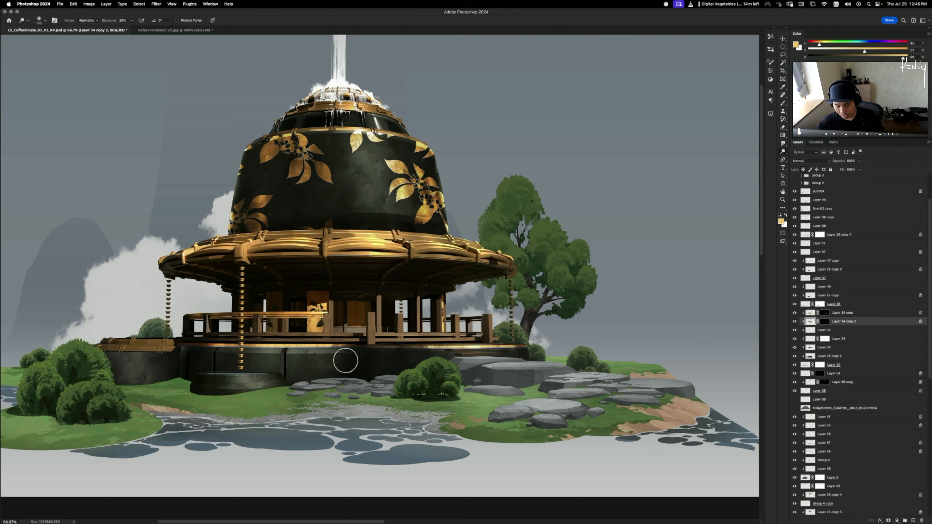
{"action": "key", "text": "bracketright"}
{"action": "key", "text": "bracketright"}
{"action": "key", "text": "bracketright"}
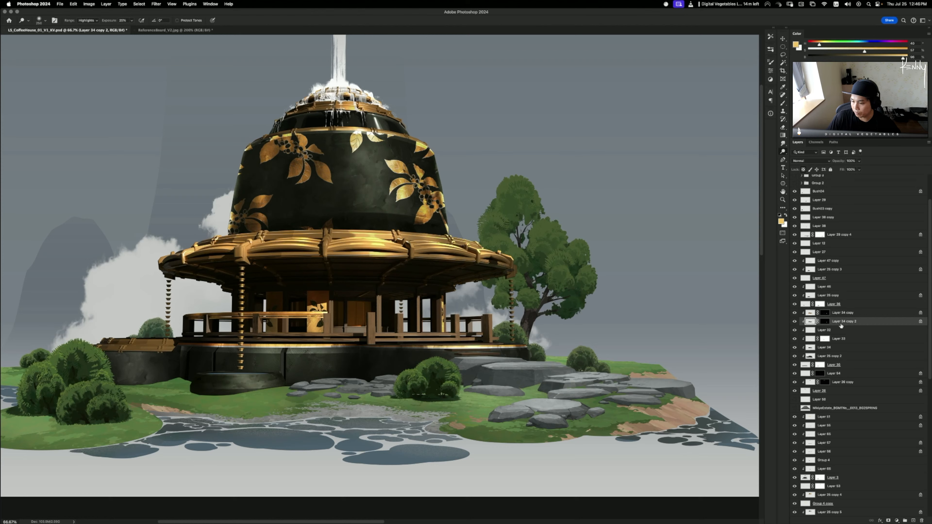
- Duplicate Layer 34 copy 2 directly beneath itself and compare the trim with the new layer hidden and shown
{"action": "left_click_drag", "start_coordinate": [840, 326], "coordinate": [839, 329]}
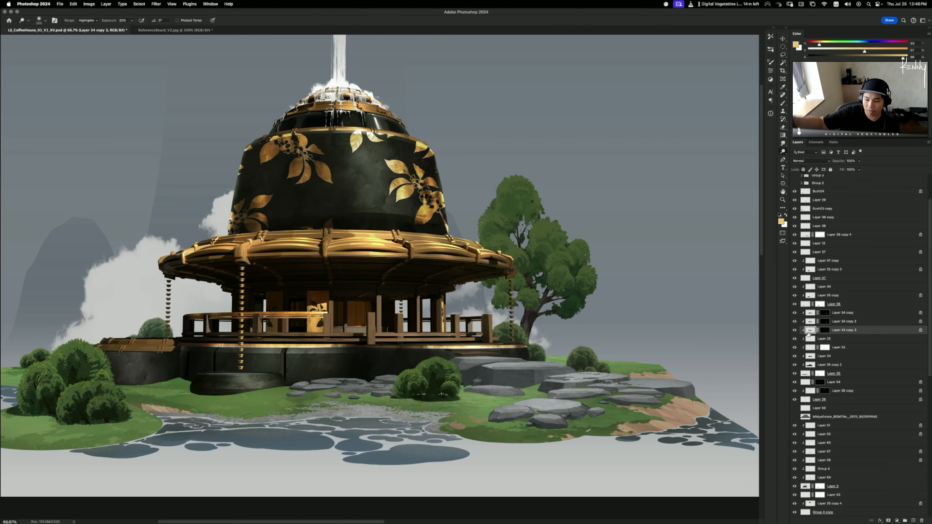
{"action": "left_click", "coordinate": [794, 330]}
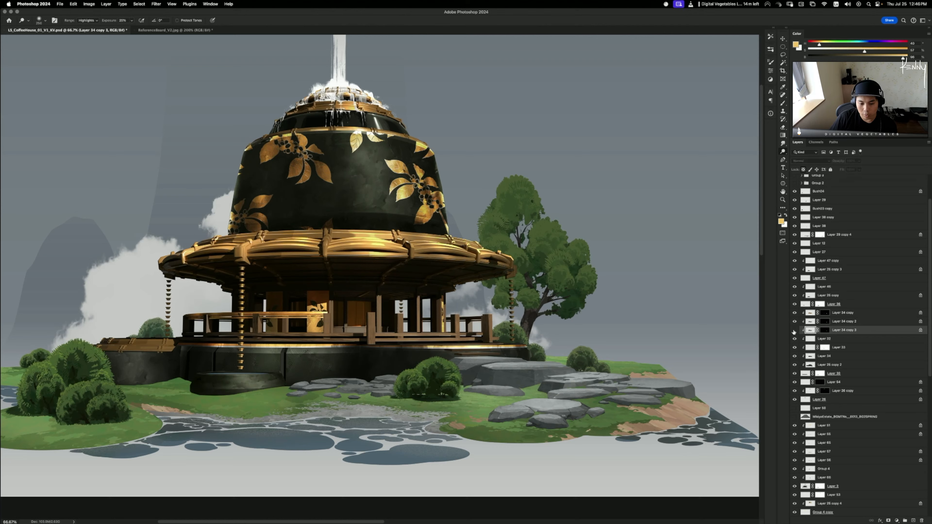
{"action": "left_click", "coordinate": [794, 330]}
{"action": "left_click", "coordinate": [794, 330]}
{"action": "left_click", "coordinate": [794, 330]}
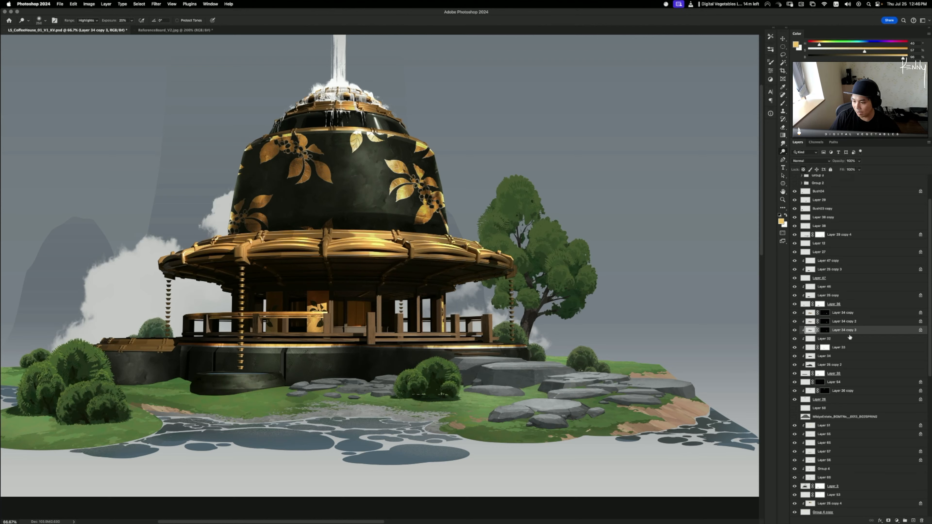
- Offset the newest trim duplicate slightly and lower its Lightness to -13 with Hue/Saturation
{"action": "key", "text": "b"}
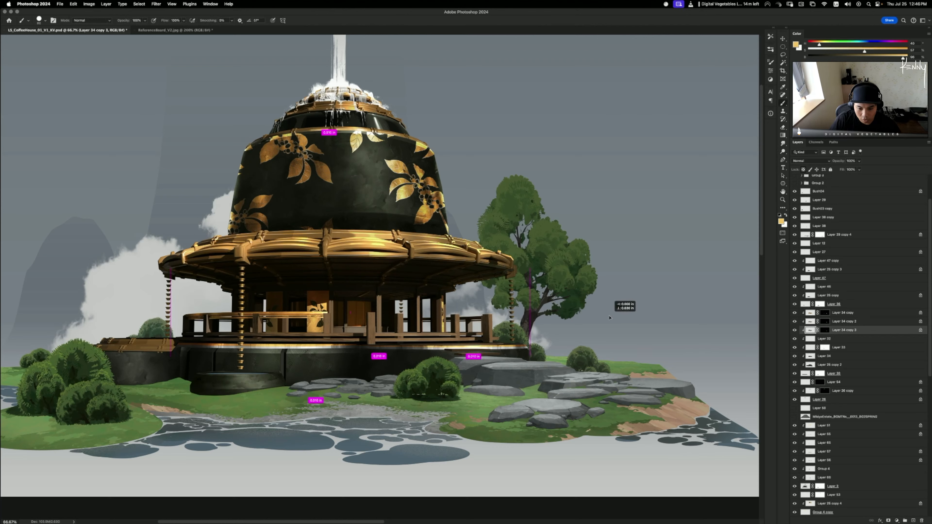
{"action": "key", "text": "super+u"}
{"action": "key", "text": "Tab"}
{"action": "key", "text": "Tab"}
{"action": "type", "text": "-100"}
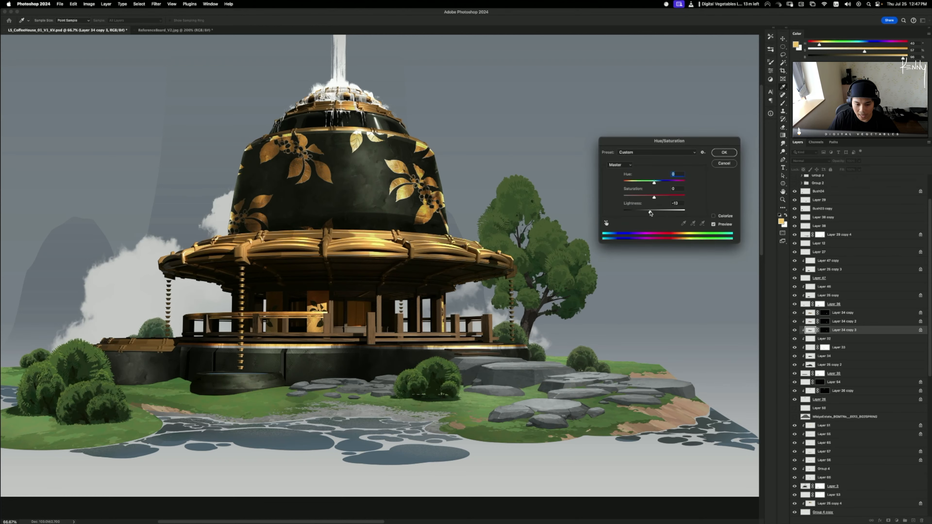
{"action": "left_click", "coordinate": [720, 154]}
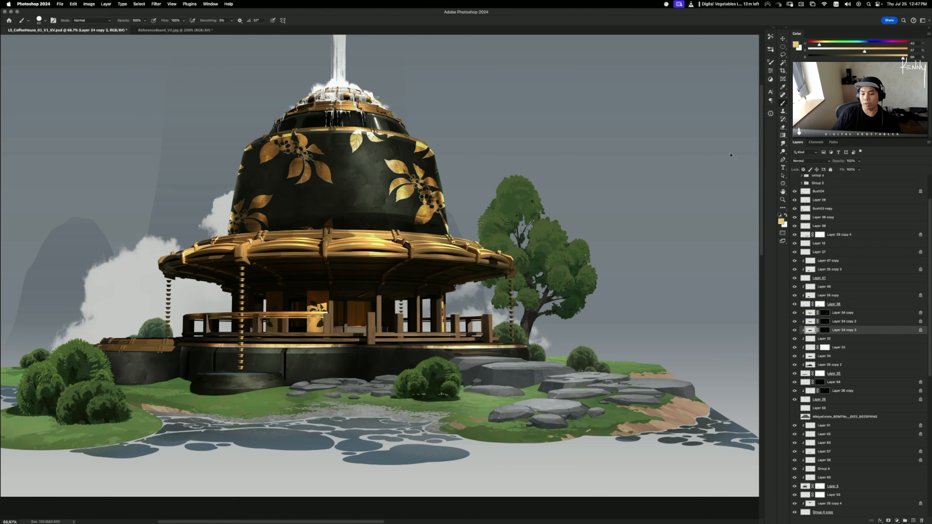
- Slightly lower the Lightness of the topmost trim layer, Layer 34 copy, with Hue/Saturation
{"action": "key", "text": "super+minus"}
{"action": "key", "text": "super+minus"}
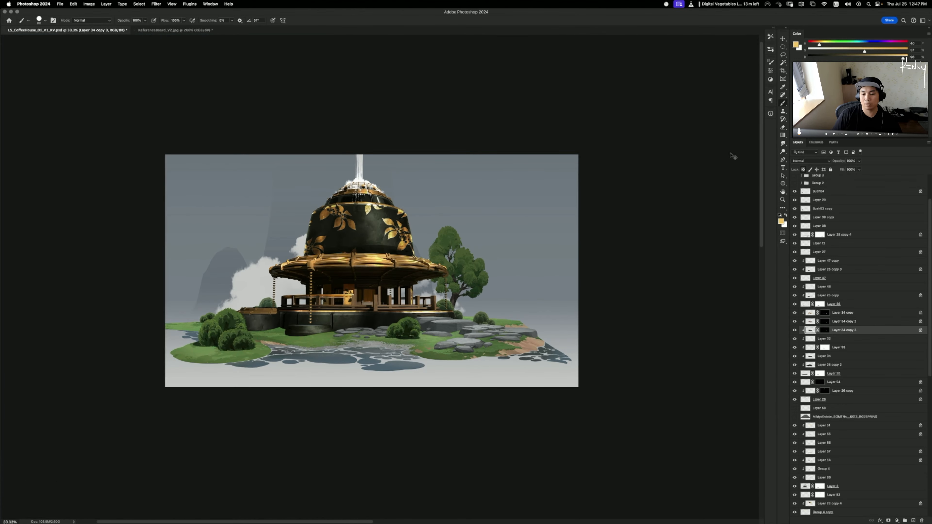
{"action": "key", "text": "super+plus"}
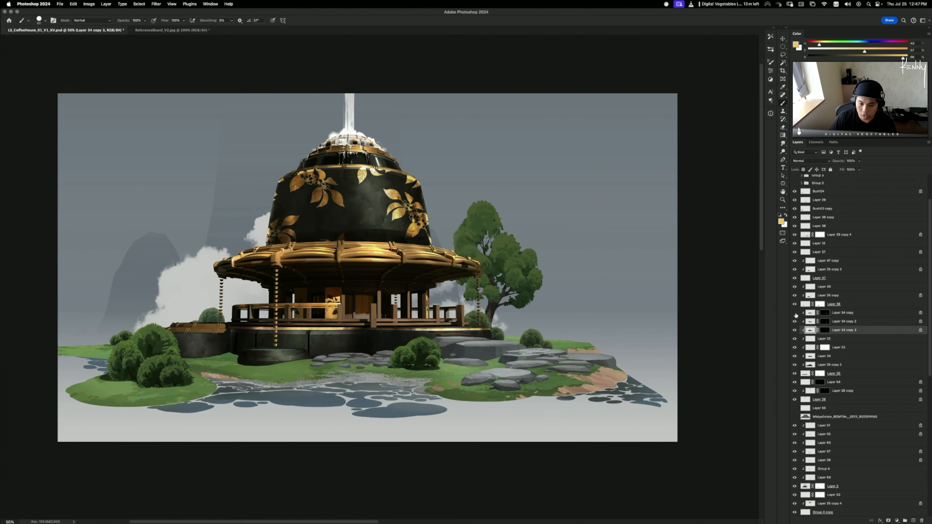
{"action": "left_click", "coordinate": [798, 313]}
{"action": "key", "text": "super+u"}
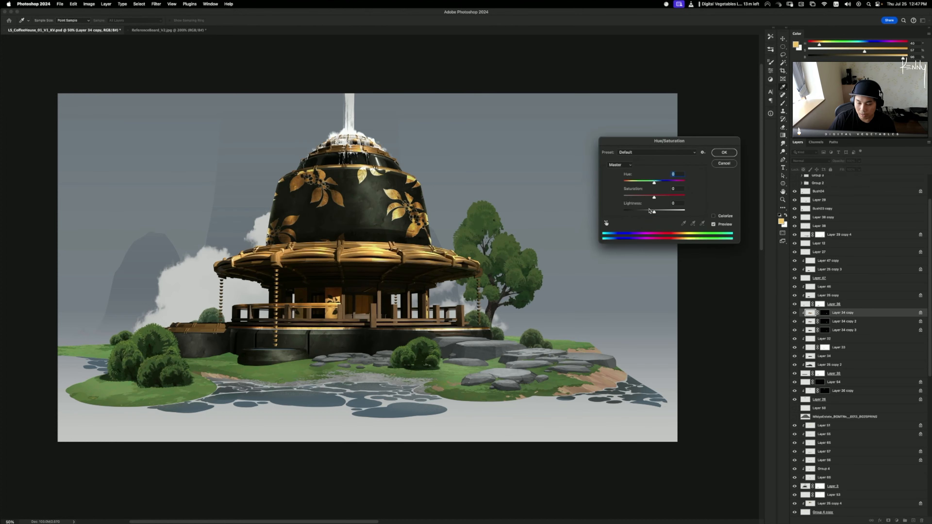
{"action": "left_click_drag", "start_coordinate": [655, 182], "coordinate": [651, 214]}
{"action": "left_click", "coordinate": [731, 157]}
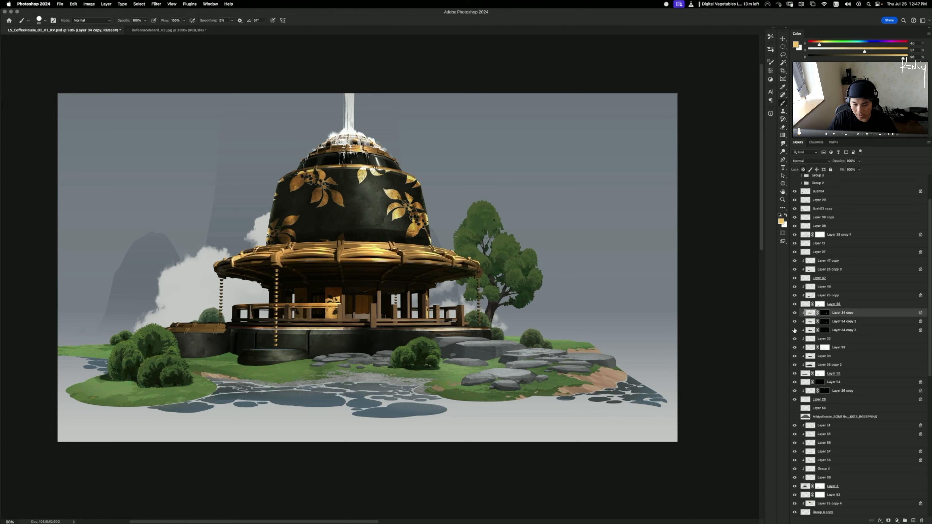
- Duplicate the trim layer again so the new copy sits directly below Layer 34 copy
{"action": "left_click", "coordinate": [830, 330]}
{"action": "left_click", "coordinate": [839, 323], "text": "shift"}
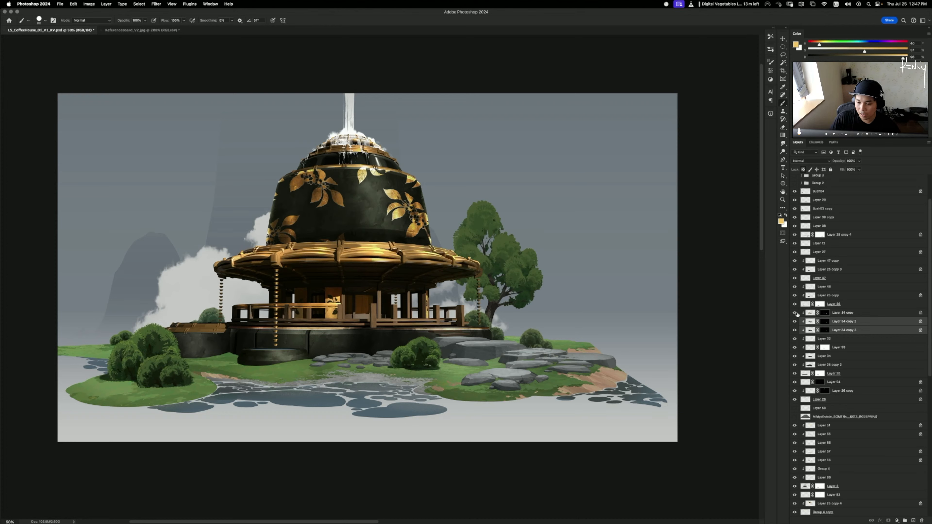
{"action": "left_click", "coordinate": [847, 319]}
{"action": "key", "text": "ctrl+j"}
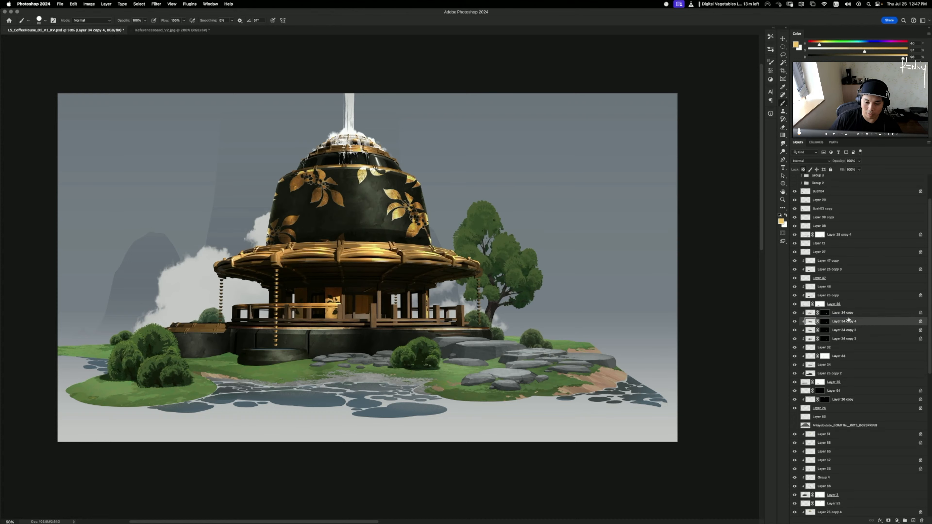
- Turn the new trim duplicate black by setting its Hue/Saturation Lightness to -100
{"action": "key", "text": "super+equal"}
{"action": "key", "text": "ctrl+u"}
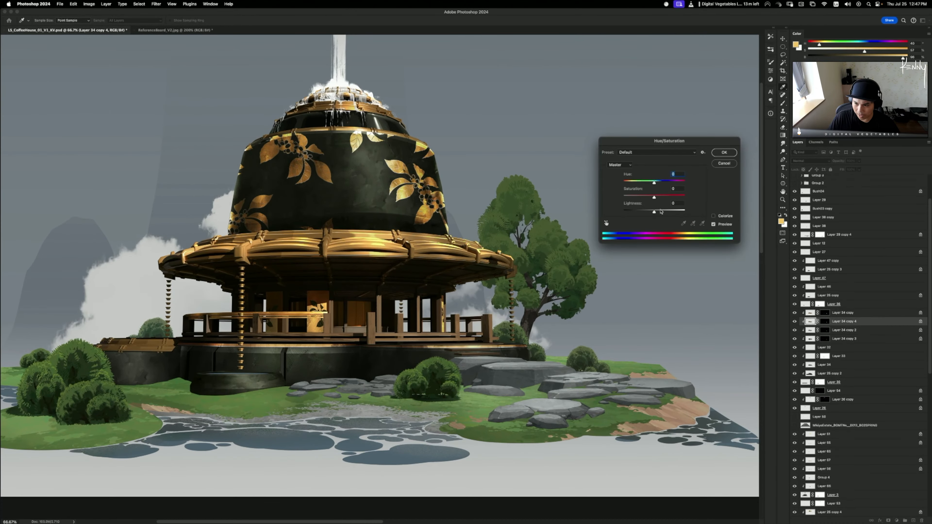
{"action": "left_click_drag", "start_coordinate": [654, 212], "coordinate": [597, 199]}
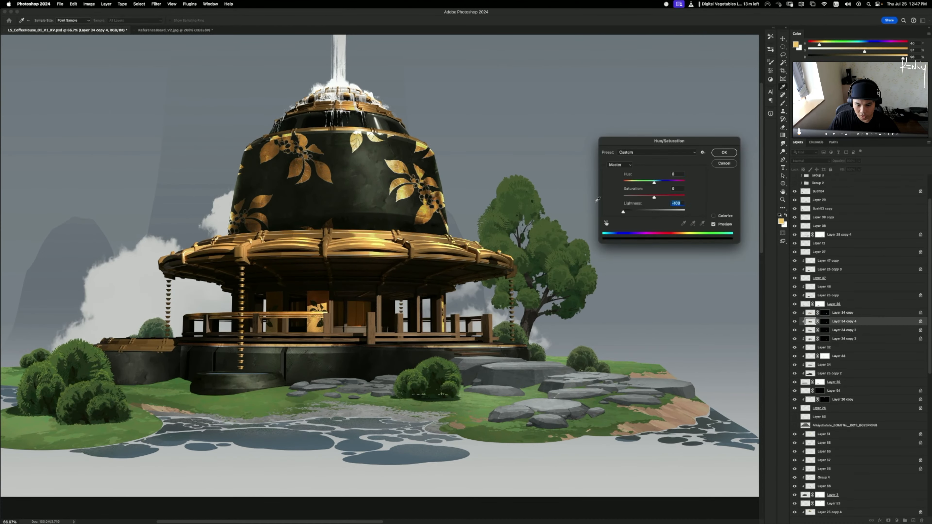
{"action": "left_click", "coordinate": [723, 152]}
{"action": "key", "text": "b"}
{"action": "key", "text": "super+equal"}
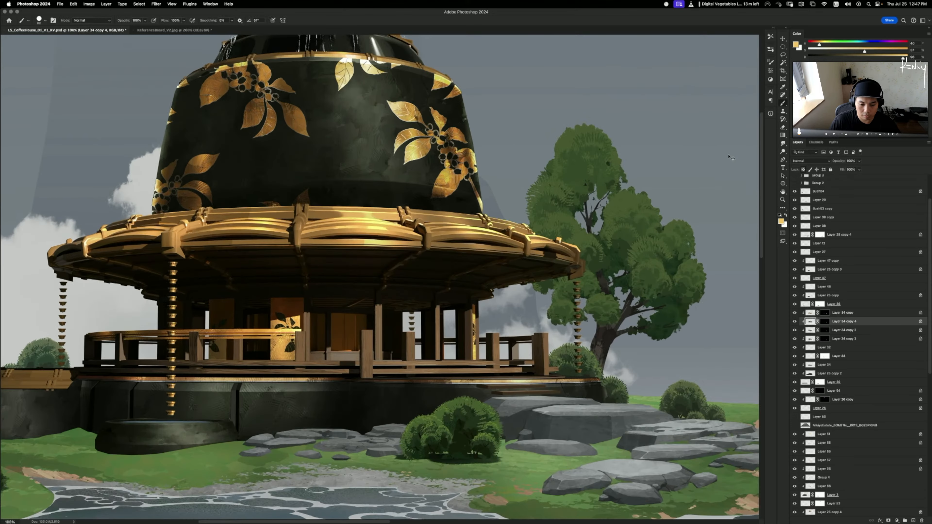
{"action": "key", "text": "super+minus"}
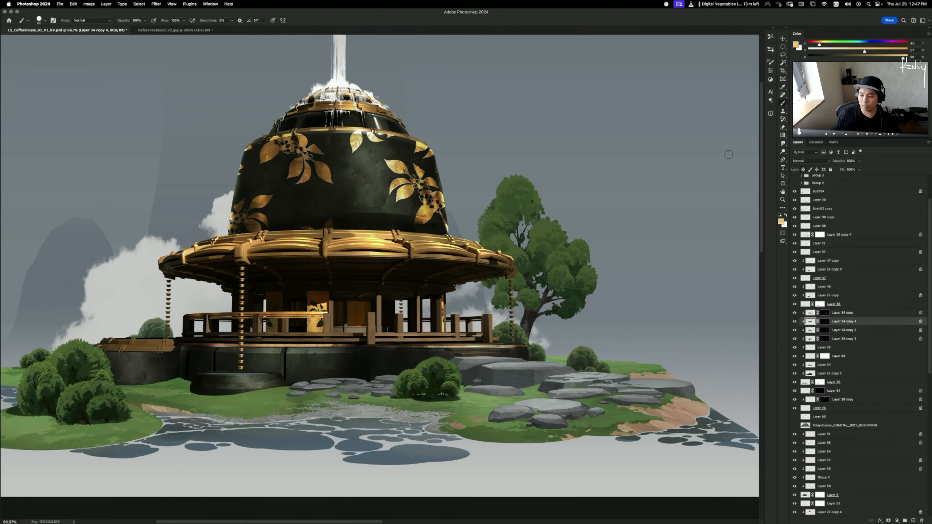
- Paint a round gold rivet just below the trim near the middle of the stone base on Layer 34 copy's mask
{"action": "left_click", "coordinate": [824, 312]}
{"action": "key", "text": "super+equal"}
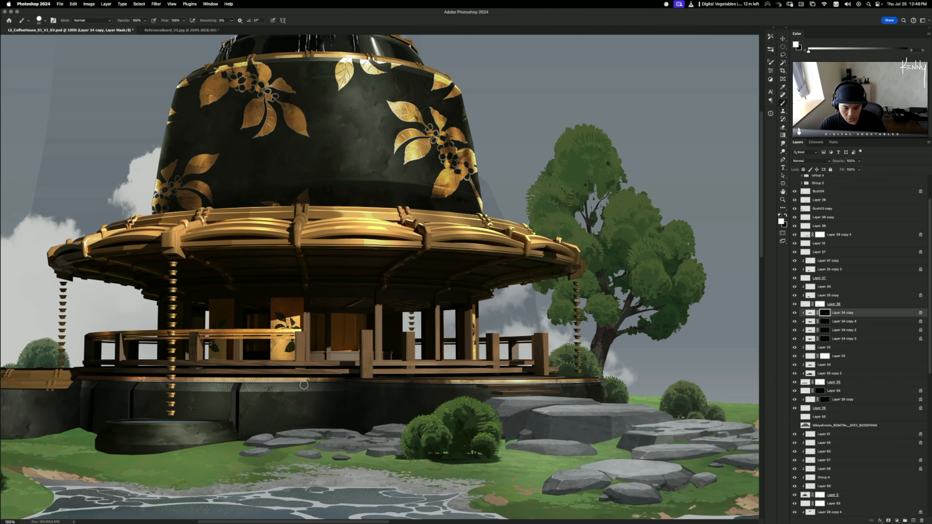
{"action": "left_click_drag", "start_coordinate": [340, 387], "coordinate": [190, 380]}
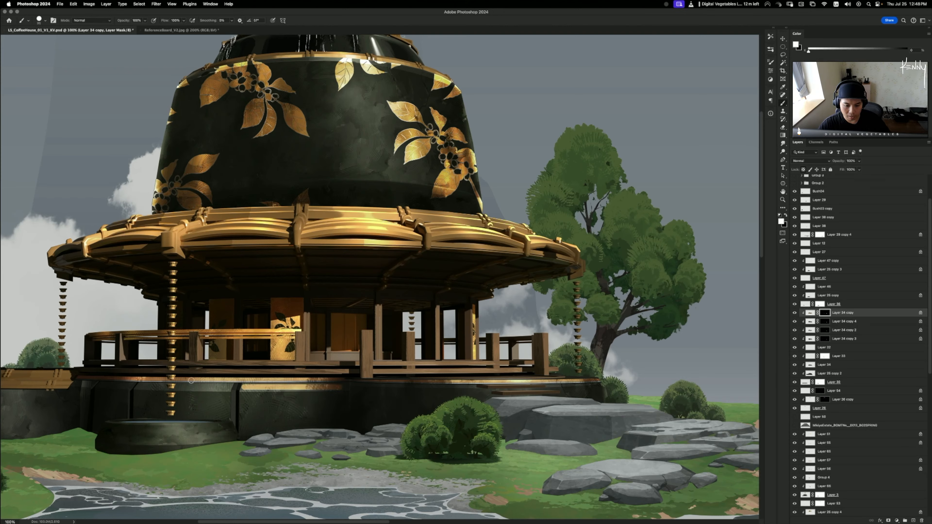
{"action": "key", "text": "super+z"}
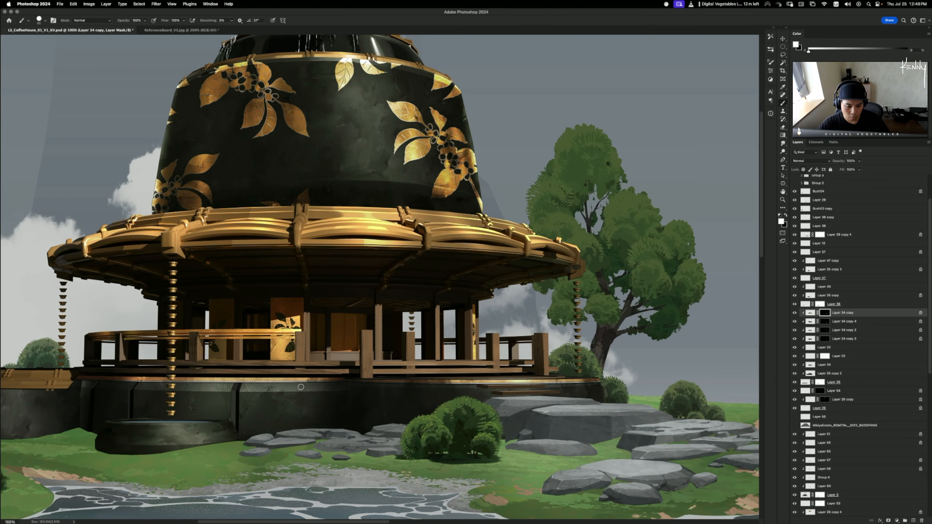
{"action": "left_click", "coordinate": [301, 386]}
{"action": "left_click_drag", "start_coordinate": [314, 394], "coordinate": [404, 399]}
{"action": "left_click", "coordinate": [268, 391]}
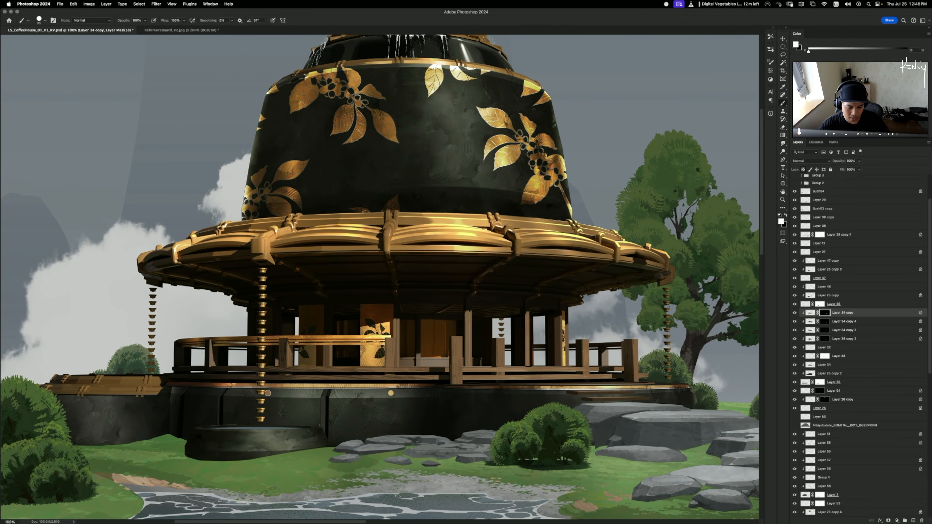
{"action": "key", "text": "super+z"}
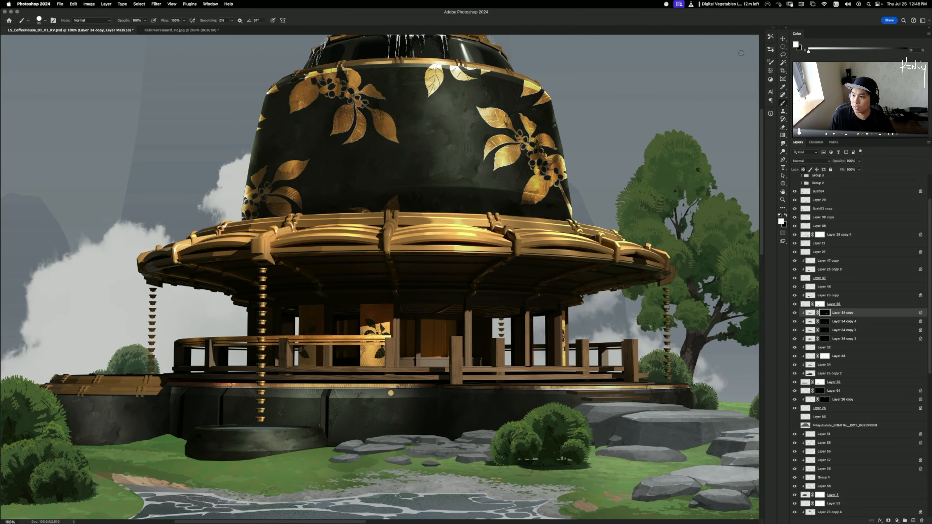
- Set the round brush tip's angle to 0° and flatten its roundness
{"action": "left_click", "coordinate": [771, 37]}
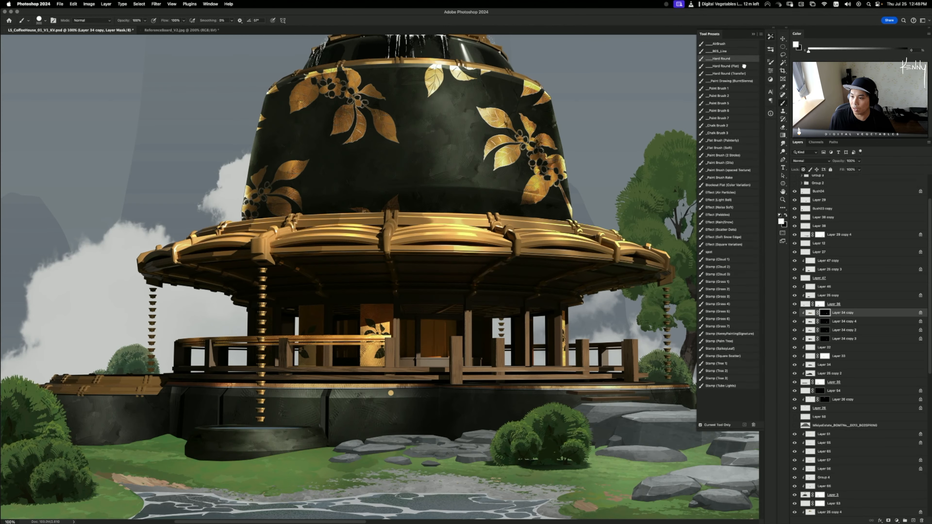
{"action": "left_click", "coordinate": [769, 59]}
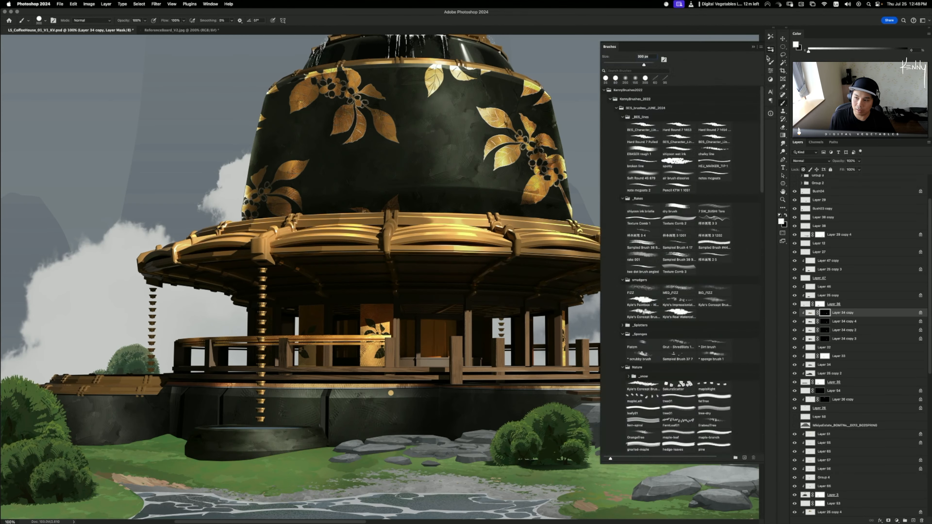
{"action": "left_click", "coordinate": [770, 68]}
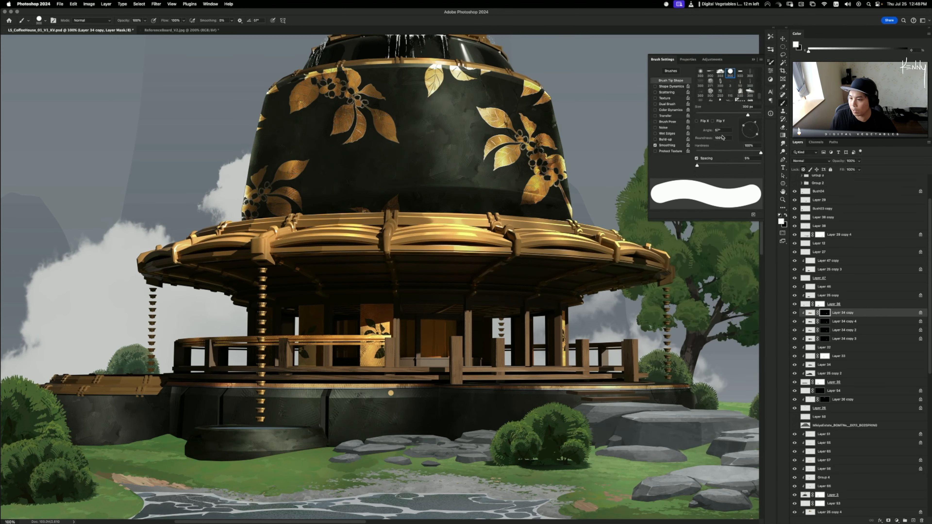
{"action": "mouse_move", "coordinate": [754, 133]}
{"action": "left_mouse_down"}
{"action": "mouse_move", "coordinate": [765, 139]}
{"action": "mouse_move", "coordinate": [763, 132]}
{"action": "left_mouse_up"}
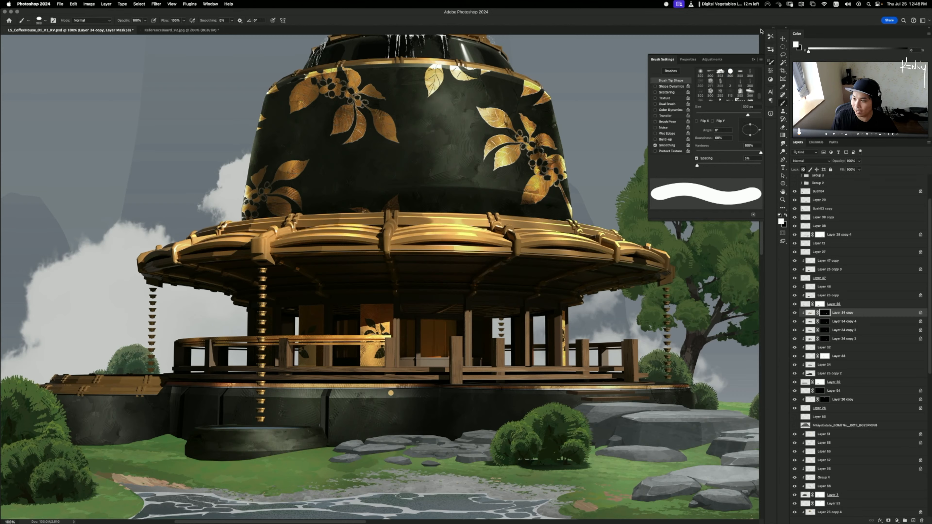
- Switch to the Hard Round (Flat) brush preset and set its tip roundness to 61%
{"action": "left_click", "coordinate": [770, 39]}
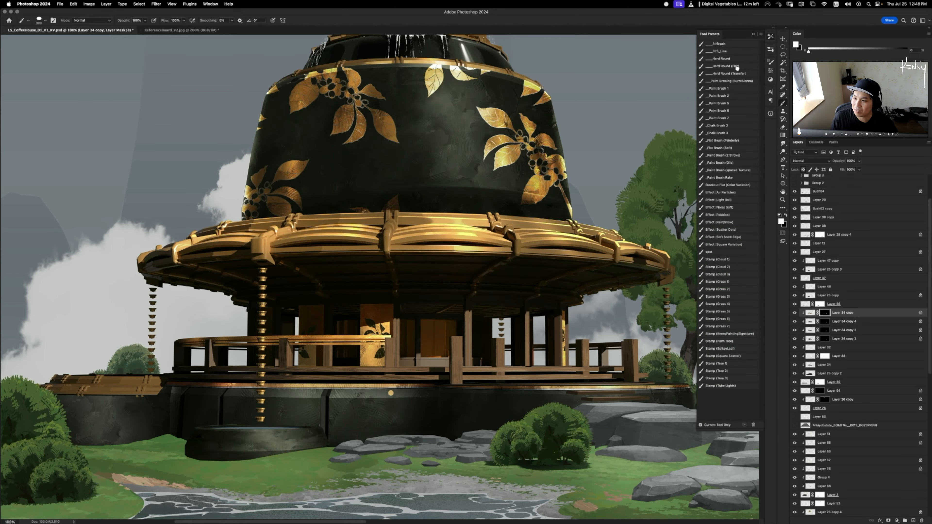
{"action": "left_click", "coordinate": [770, 62]}
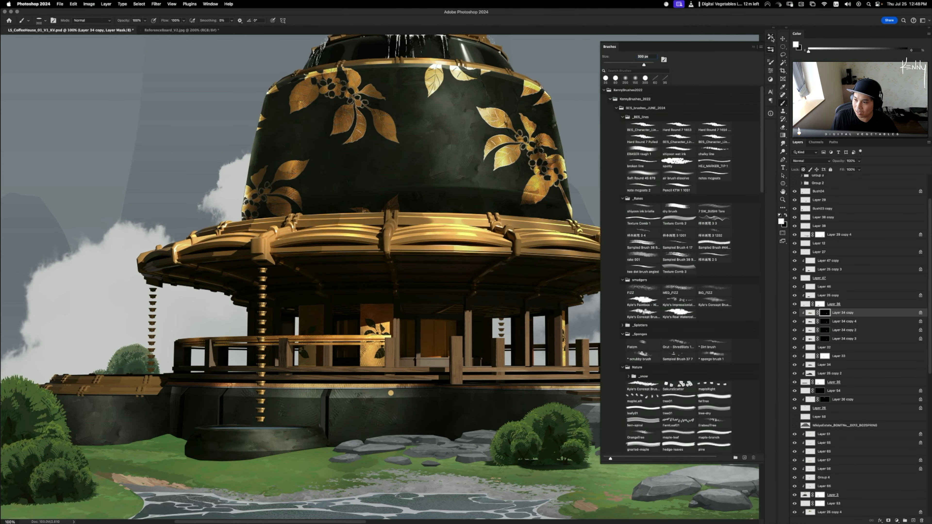
{"action": "left_click", "coordinate": [770, 63]}
{"action": "left_click", "coordinate": [770, 70]}
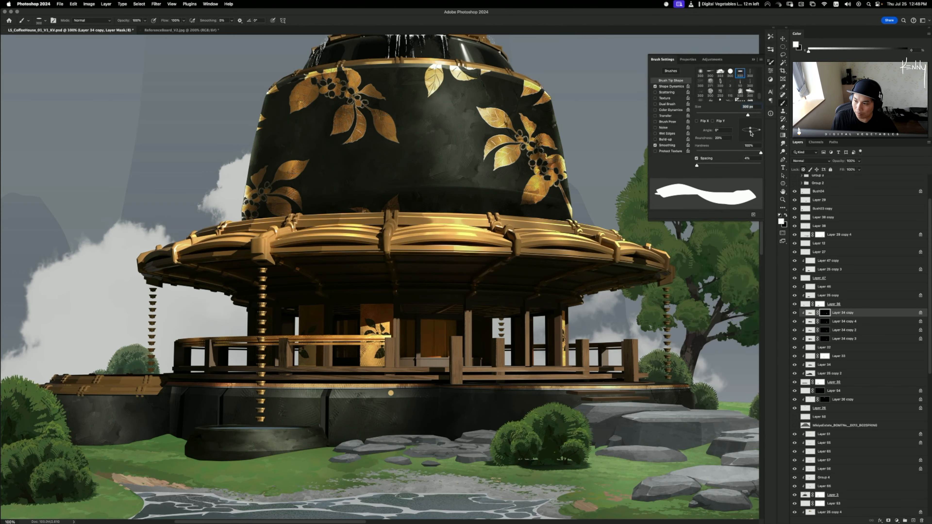
{"action": "left_click_drag", "start_coordinate": [751, 134], "coordinate": [750, 135]}
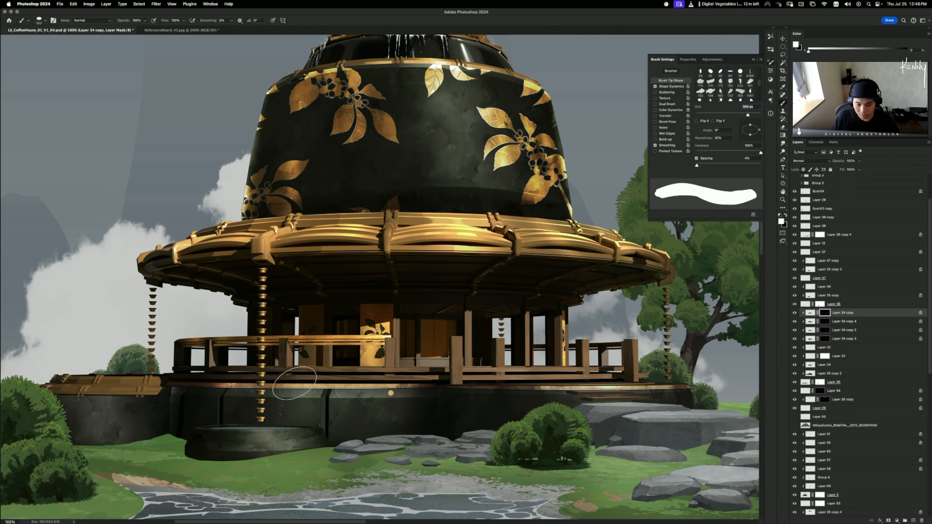
- Shrink the brush to rivet size and paint an oval rivet beside the hanging chain on Layer 34 copy's mask
{"action": "key", "text": "bracketleft"}
{"action": "key", "text": "bracketleft"}
{"action": "key", "text": "bracketleft"}
{"action": "key", "text": "bracketleft"}
{"action": "key", "text": "bracketleft"}
{"action": "key", "text": "bracketleft"}
{"action": "key", "text": "bracketleft"}
{"action": "key", "text": "bracketleft"}
{"action": "key", "text": "bracketleft"}
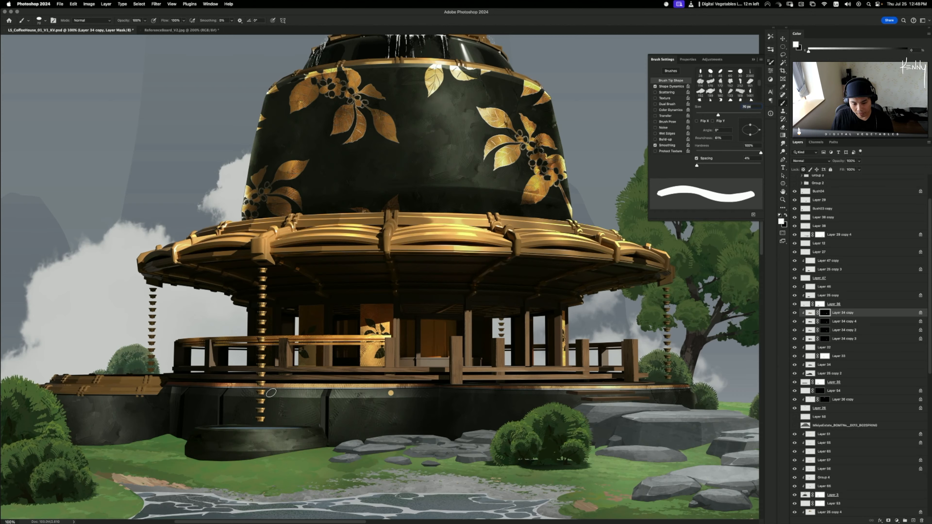
{"action": "key", "text": "bracketleft"}
{"action": "key", "text": "bracketleft"}
{"action": "left_click", "coordinate": [270, 393]}
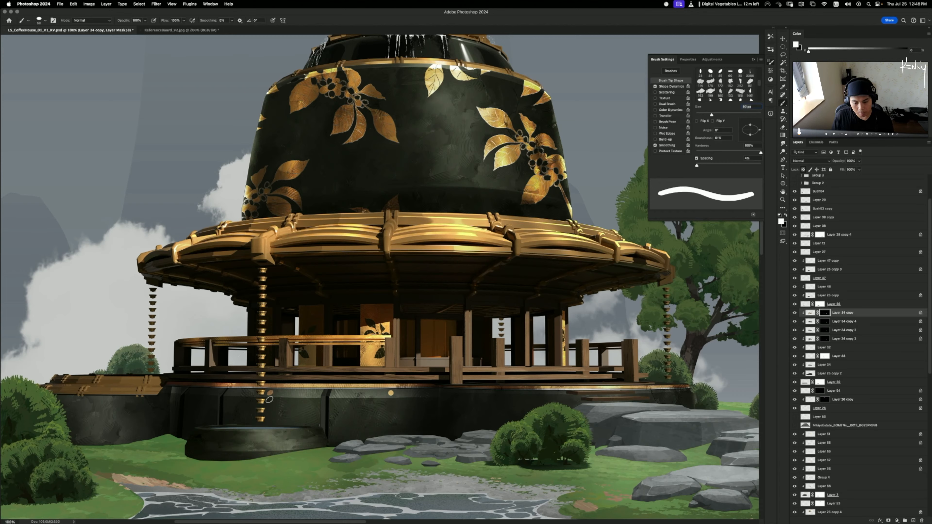
{"action": "key", "text": "bracketright"}
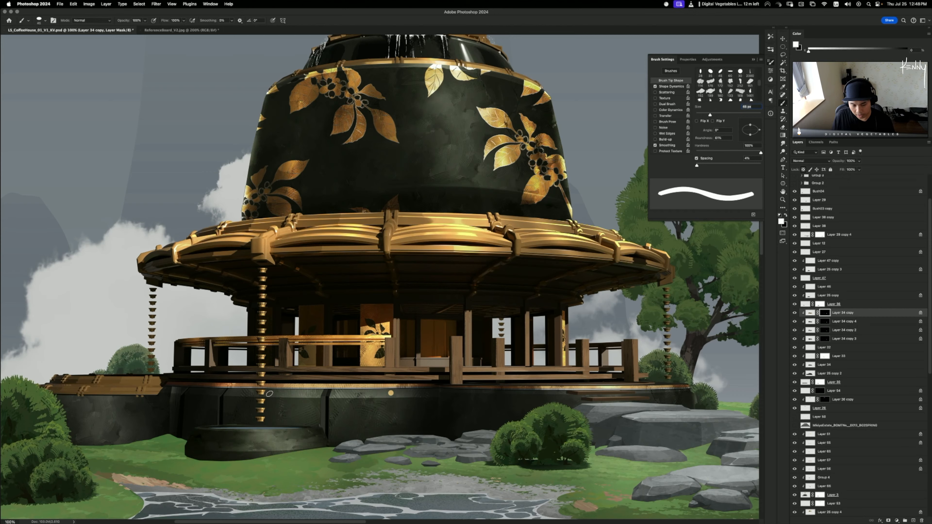
{"action": "left_click", "coordinate": [268, 392]}
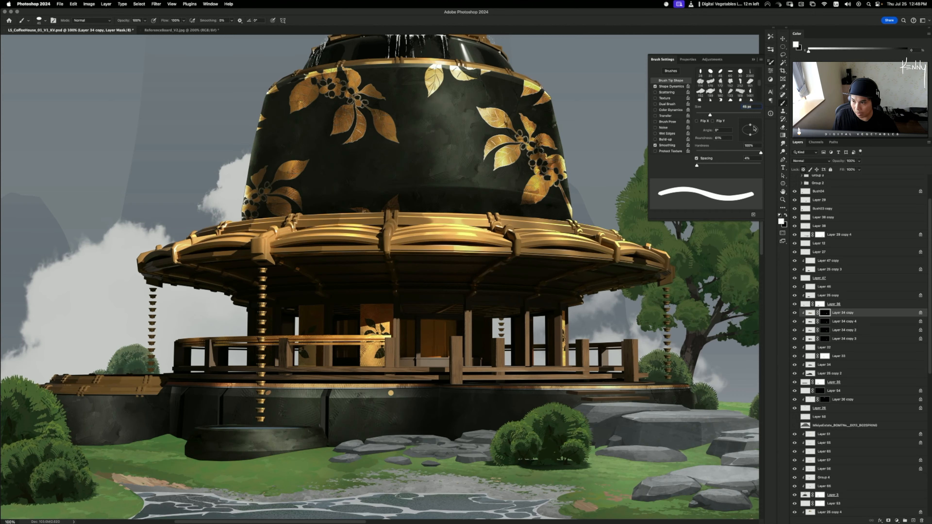
- Flatten the brush tip to 46% roundness and paint a narrower oval rivet on the base left of the chain
{"action": "left_click_drag", "start_coordinate": [754, 128], "coordinate": [749, 126]}
{"action": "scroll", "coordinate": [723, 87], "scroll_direction": "down", "scroll_amount": 3}
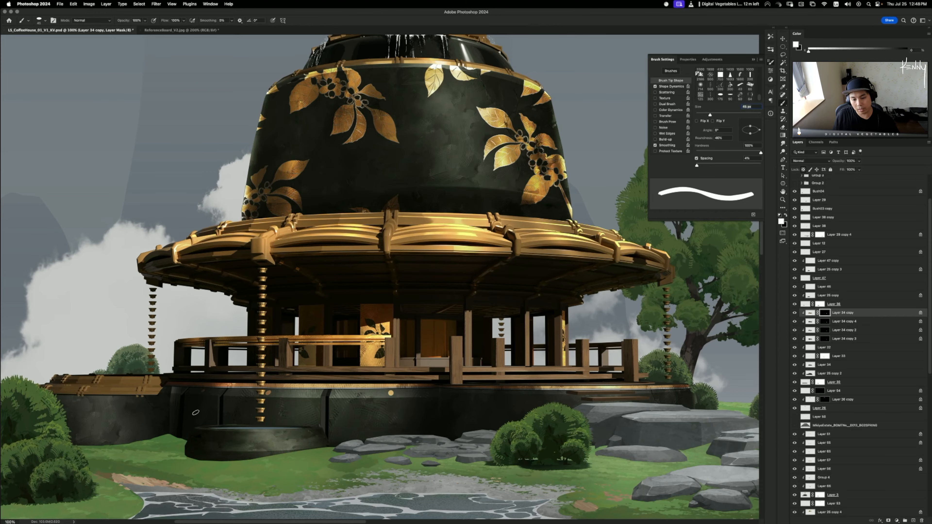
{"action": "left_click_drag", "start_coordinate": [196, 412], "coordinate": [131, 426]}
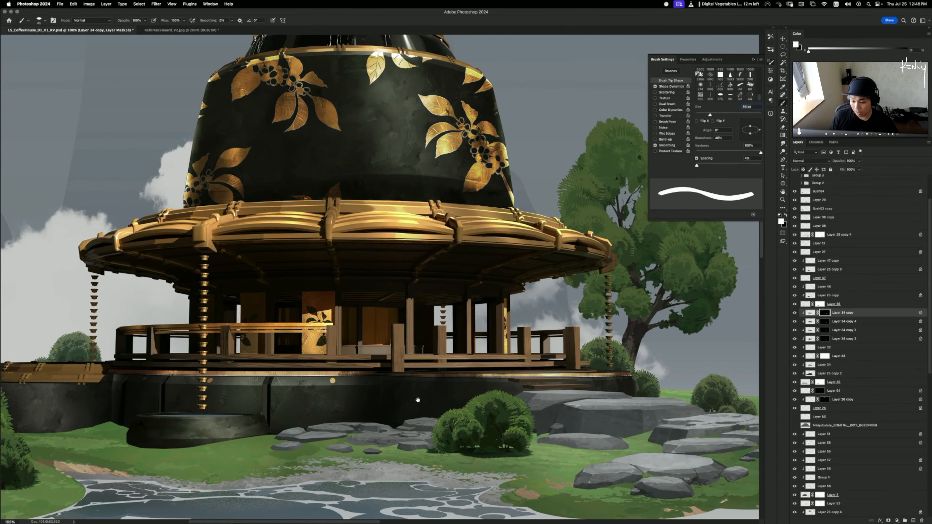
- Examine the new rivets on the stone base both close up and in the whole painting
{"action": "left_click_drag", "start_coordinate": [430, 429], "coordinate": [415, 402]}
{"action": "left_click_drag", "start_coordinate": [445, 363], "coordinate": [380, 336]}
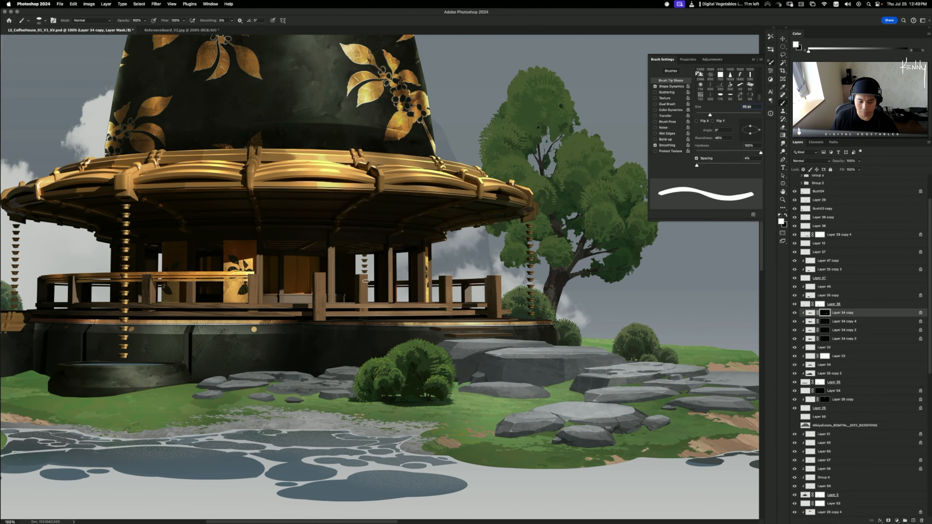
{"action": "key", "text": "super+minus"}
{"action": "key", "text": "super+minus"}
{"action": "key", "text": "super+plus"}
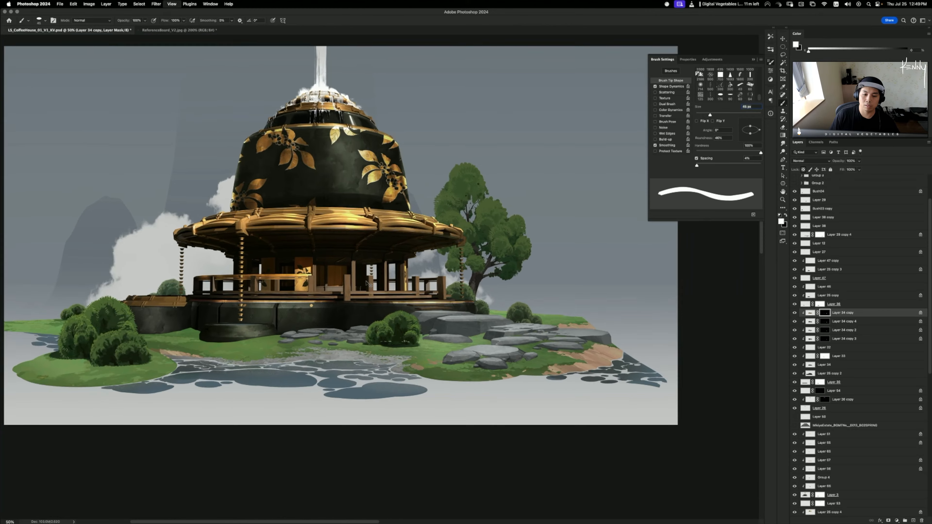
{"action": "key", "text": "super+minus"}
{"action": "key", "text": "super+plus"}
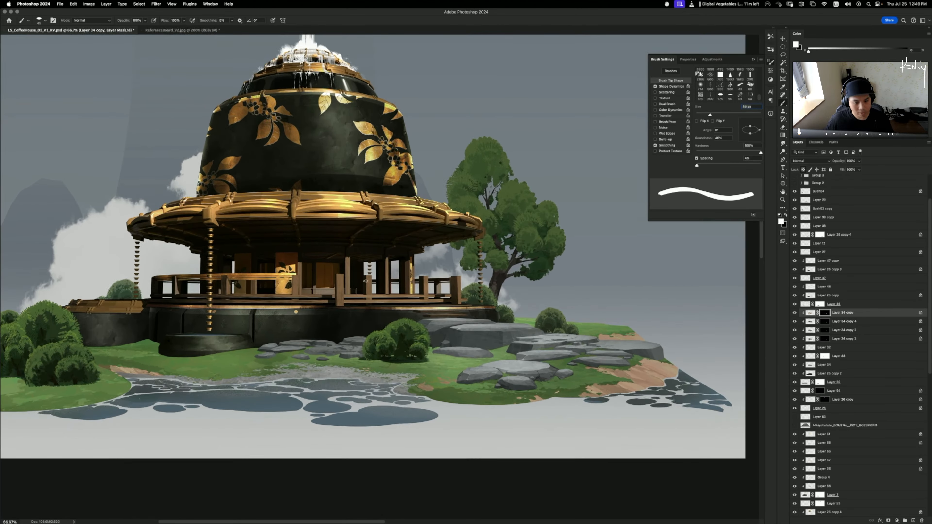
{"action": "key", "text": "super+minus"}
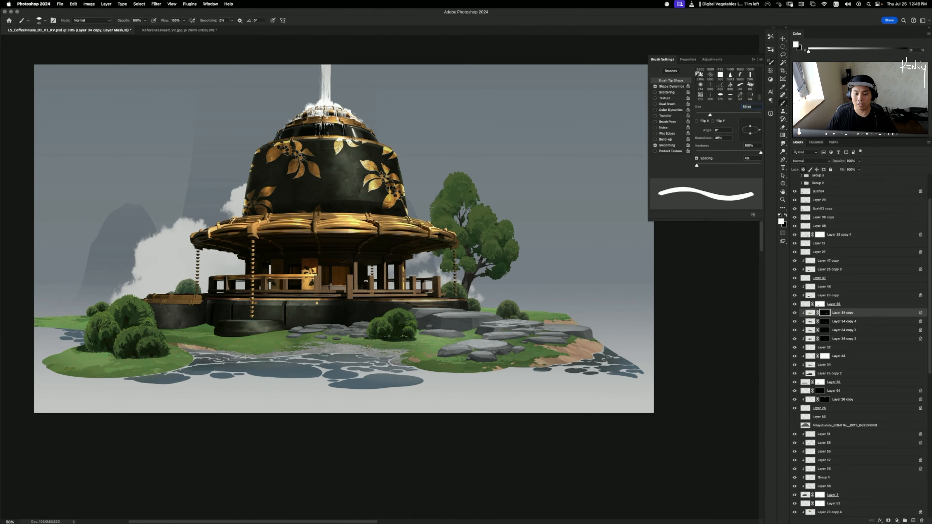
{"action": "key", "text": "super+plus"}
{"action": "key", "text": "super+plus"}
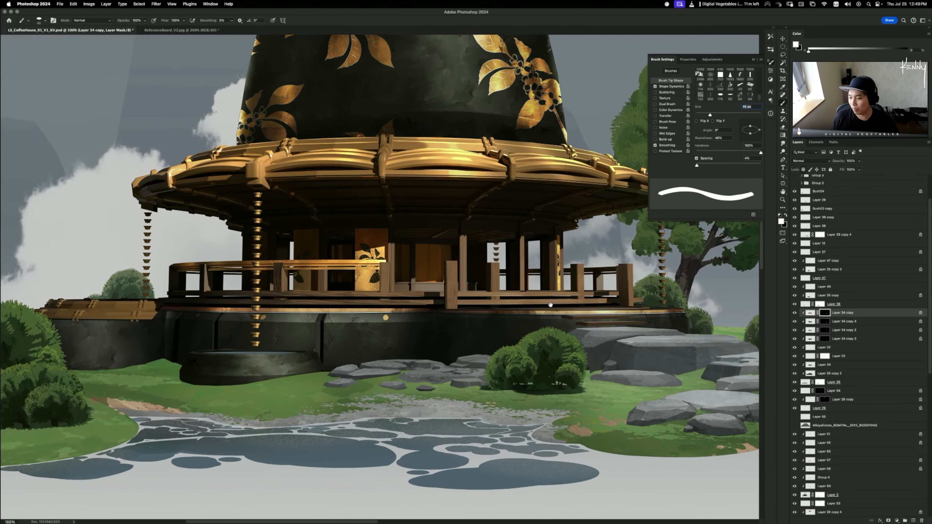
- Load Layer 34 copy's mask as a selection and subtract the trim strip with the Lasso, keeping only the rivets selected
{"action": "left_click_drag", "start_coordinate": [550, 305], "coordinate": [579, 300]}
{"action": "left_click", "coordinate": [825, 312], "text": "super"}
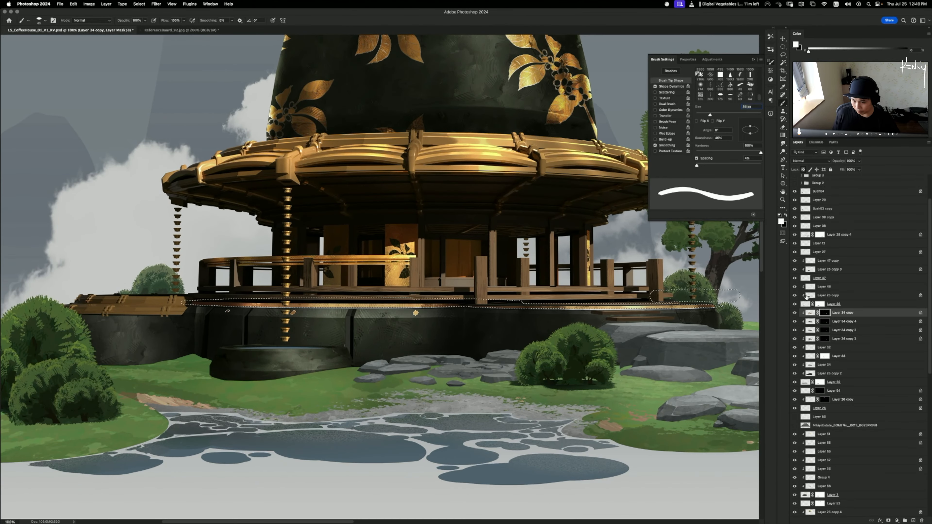
{"action": "left_click_drag", "start_coordinate": [499, 360], "coordinate": [480, 361]}
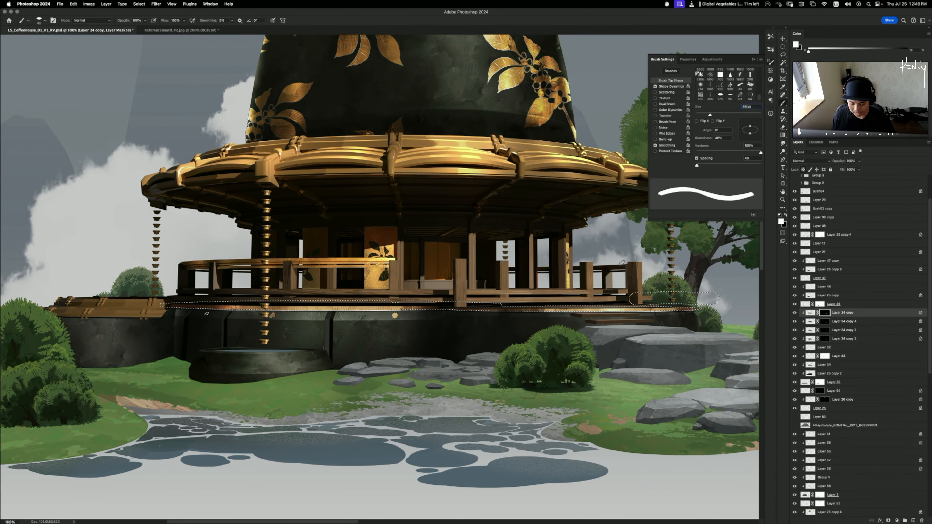
{"action": "key", "text": "l"}
{"action": "mouse_move", "coordinate": [704, 268]}
{"action": "left_mouse_down"}
{"action": "mouse_move", "coordinate": [727, 278]}
{"action": "mouse_move", "coordinate": [729, 313]}
{"action": "mouse_move", "coordinate": [702, 330]}
{"action": "mouse_move", "coordinate": [437, 326]}
{"action": "mouse_move", "coordinate": [406, 315]}
{"action": "mouse_move", "coordinate": [213, 318]}
{"action": "mouse_move", "coordinate": [146, 309]}
{"action": "mouse_move", "coordinate": [126, 293]}
{"action": "mouse_move", "coordinate": [404, 249]}
{"action": "mouse_move", "coordinate": [718, 263]}
{"action": "left_mouse_up"}
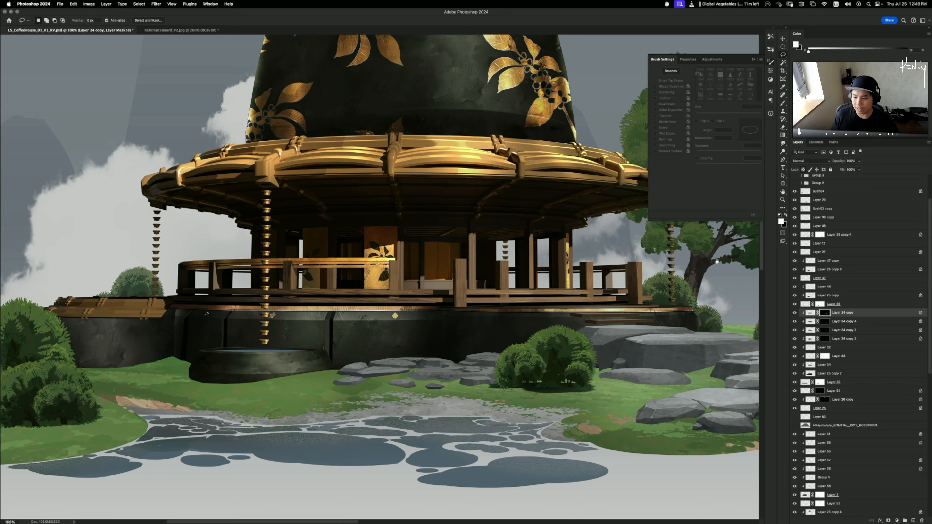
- Create a new clipped layer above Layer 34 copy 4 and stroke the rivet selection on it in light gold, located at Center
{"action": "left_click", "coordinate": [856, 322]}
{"action": "key", "text": "cmd+shift+n"}
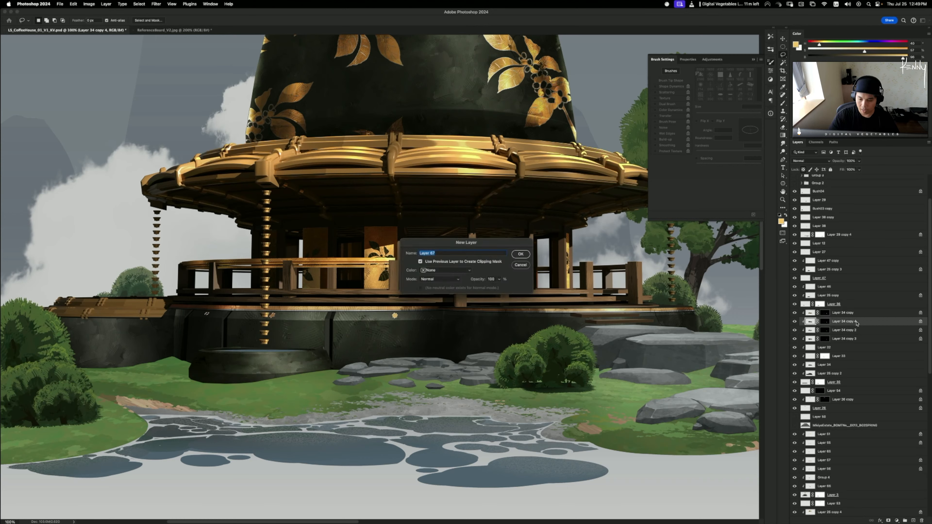
{"action": "key", "text": "Return"}
{"action": "key", "text": "shift+BackSpace"}
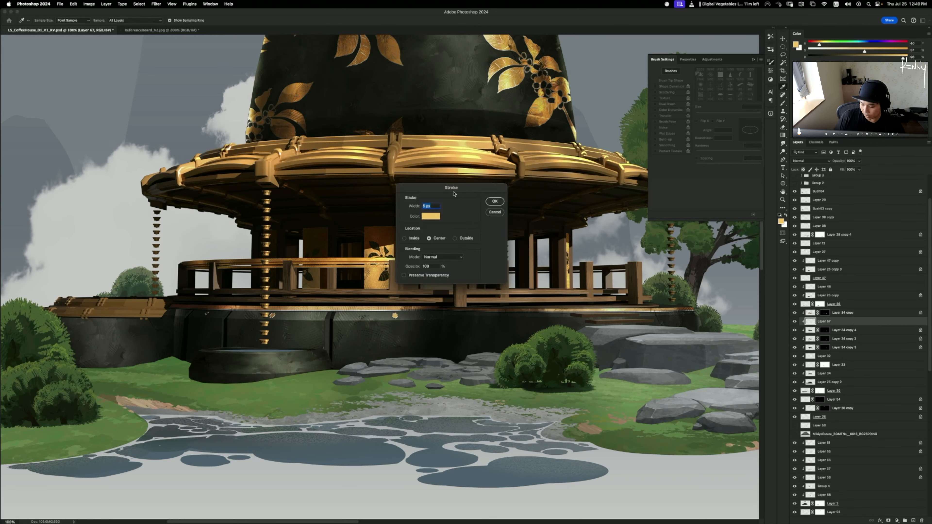
{"action": "key", "text": "Return"}
- Lasso the outline of the oval rivet beside the chain and shift it slightly with Free Transform
{"action": "key", "text": "cmd+equal"}
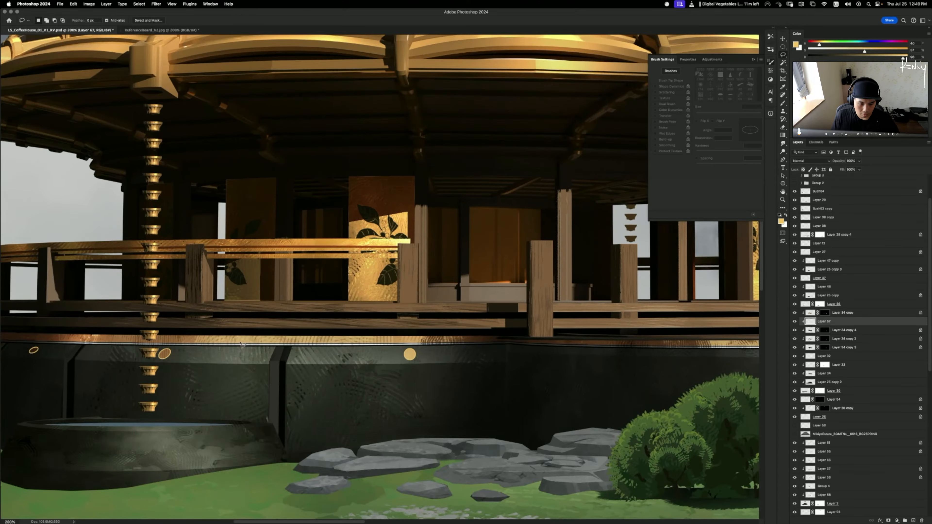
{"action": "mouse_move", "coordinate": [206, 323]}
{"action": "left_mouse_down"}
{"action": "mouse_move", "coordinate": [145, 330]}
{"action": "mouse_move", "coordinate": [207, 325]}
{"action": "left_mouse_up"}
{"action": "key", "text": "cmd+t"}
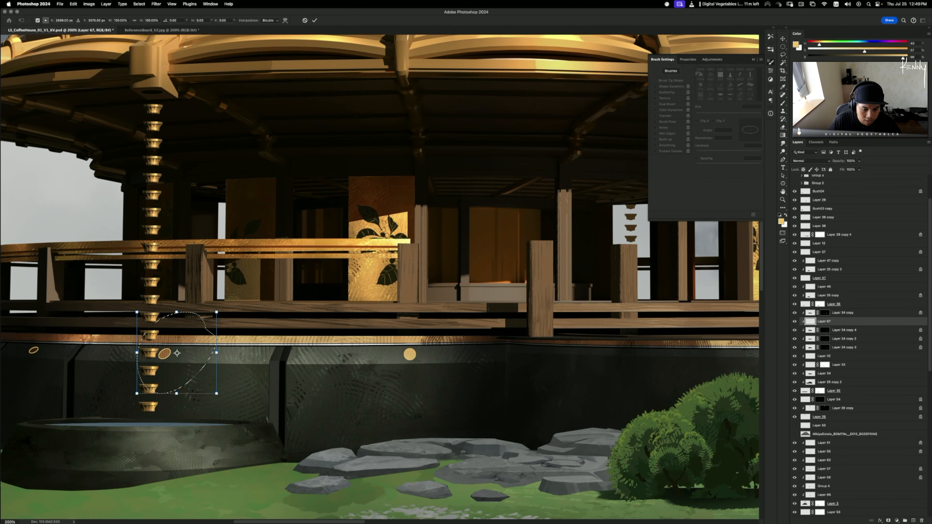
{"action": "left_click_drag", "start_coordinate": [177, 353], "coordinate": [178, 353]}
{"action": "key", "text": "Return"}
{"action": "key", "text": "cmd+d"}
- Lasso the leftmost oval rivet's outline and offset it slightly from the rivet with Free Transform
{"action": "left_click_drag", "start_coordinate": [428, 319], "coordinate": [508, 303]}
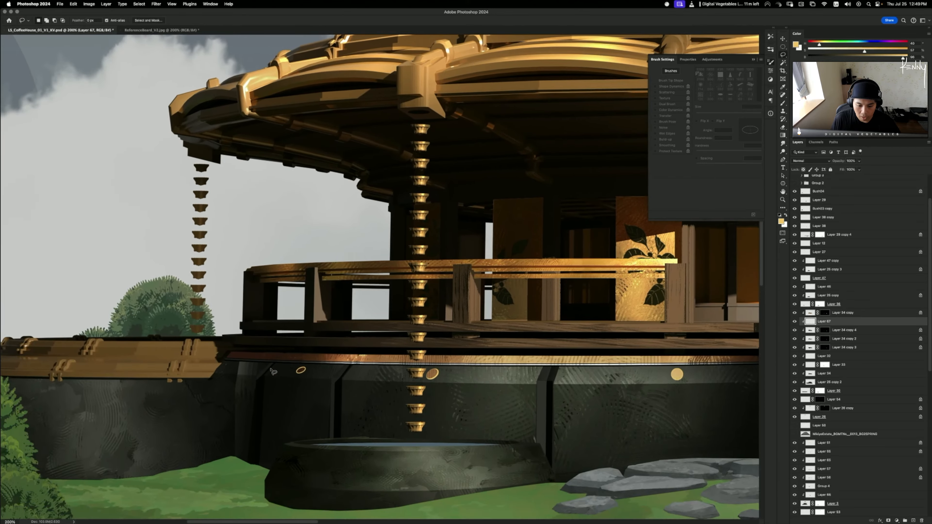
{"action": "mouse_move", "coordinate": [323, 381]}
{"action": "left_mouse_down"}
{"action": "mouse_move", "coordinate": [311, 338]}
{"action": "mouse_move", "coordinate": [276, 389]}
{"action": "mouse_move", "coordinate": [301, 371]}
{"action": "left_mouse_up"}
{"action": "key", "text": "super+t"}
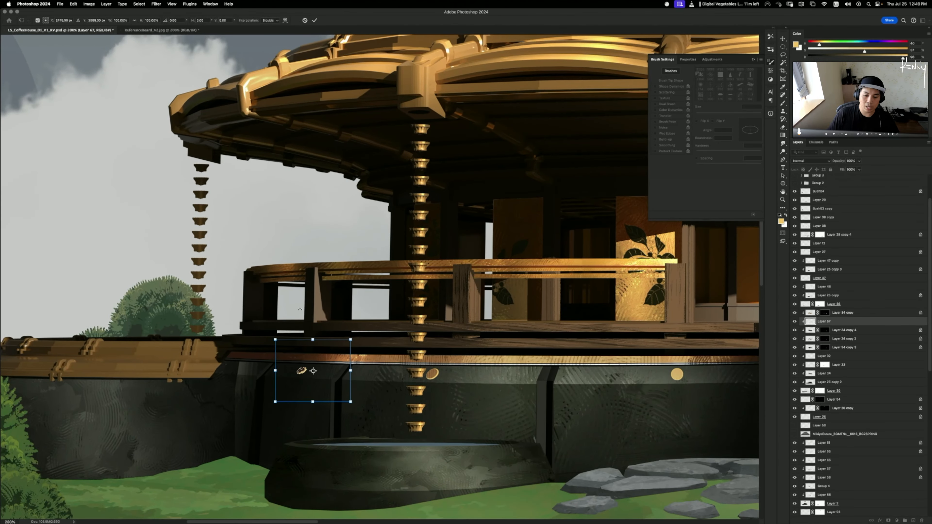
{"action": "key", "text": "Return"}
{"action": "key", "text": "l"}
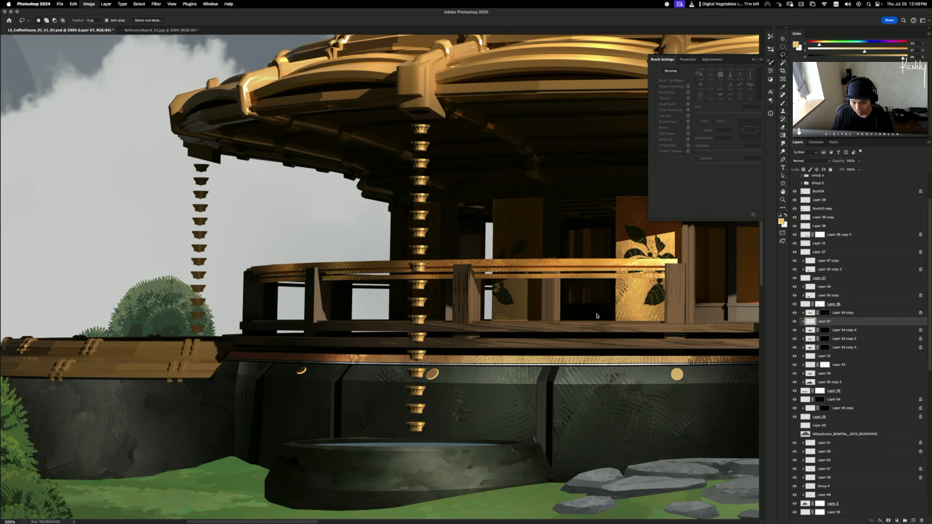
- Darken the rivet outline layer by lowering its Lightness with Hue/Saturation, and switch to the Dodge tool
{"action": "key", "text": "super+u"}
{"action": "left_click_drag", "start_coordinate": [654, 212], "coordinate": [636, 210]}
{"action": "key", "text": "Return"}
{"action": "key", "text": "o"}
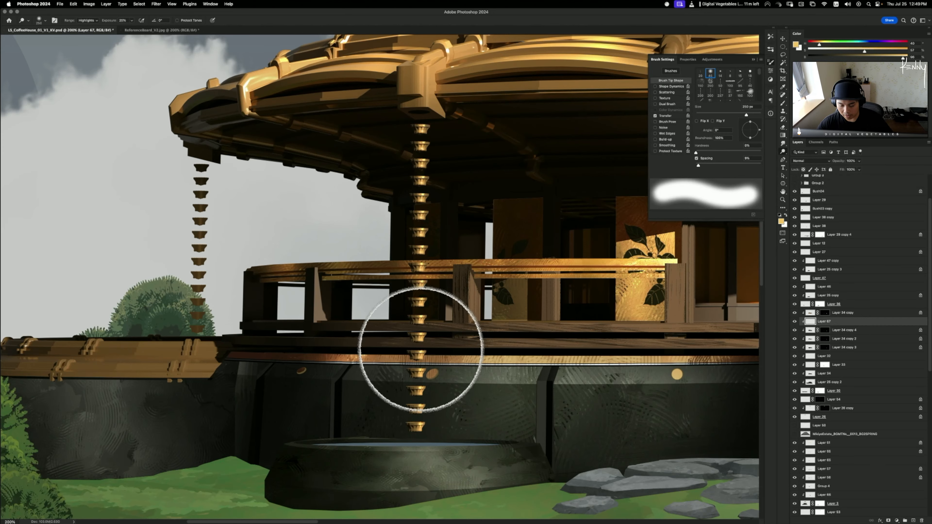
- Try to brighten the rivet edges with the Dodge tool at a brush size of about 30 px
{"action": "key", "text": "bracketleft"}
{"action": "key", "text": "bracketleft"}
{"action": "key", "text": "bracketleft"}
{"action": "key", "text": "bracketleft"}
{"action": "key", "text": "bracketleft"}
{"action": "key", "text": "bracketleft"}
{"action": "key", "text": "bracketleft"}
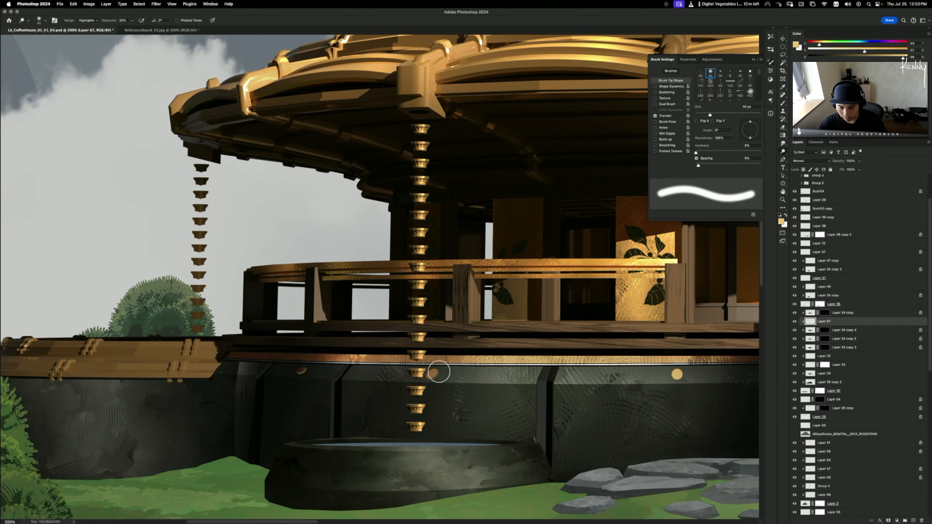
{"action": "key", "text": "bracketleft"}
{"action": "key", "text": "bracketleft"}
{"action": "key", "text": "bracketleft"}
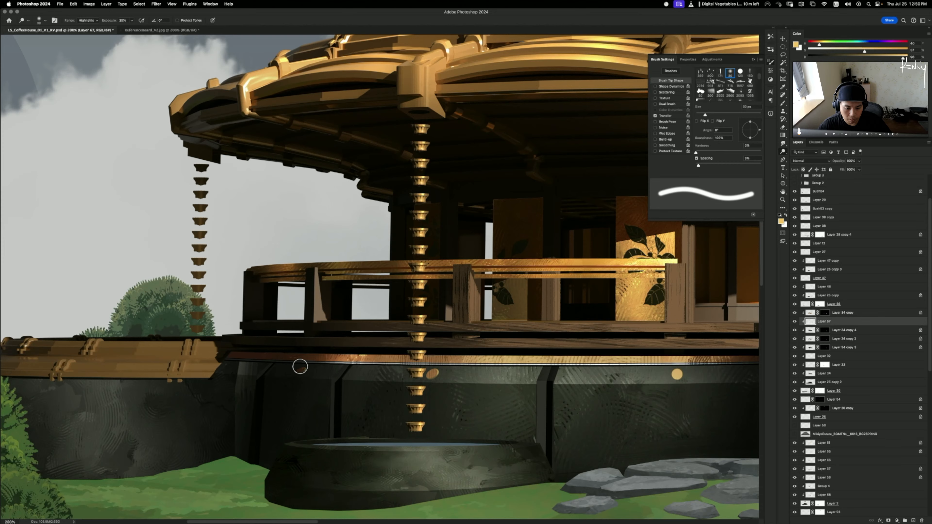
{"action": "key", "text": "super+z"}
{"action": "key", "text": "super+z"}
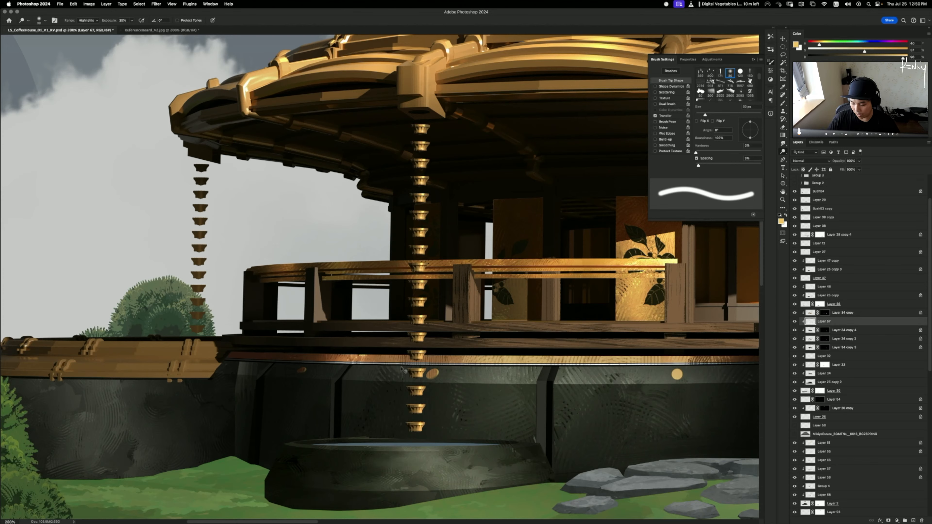
- Create a new clipped layer directly above Layer 32
{"action": "key", "text": "super+minus"}
{"action": "key", "text": "super+minus"}
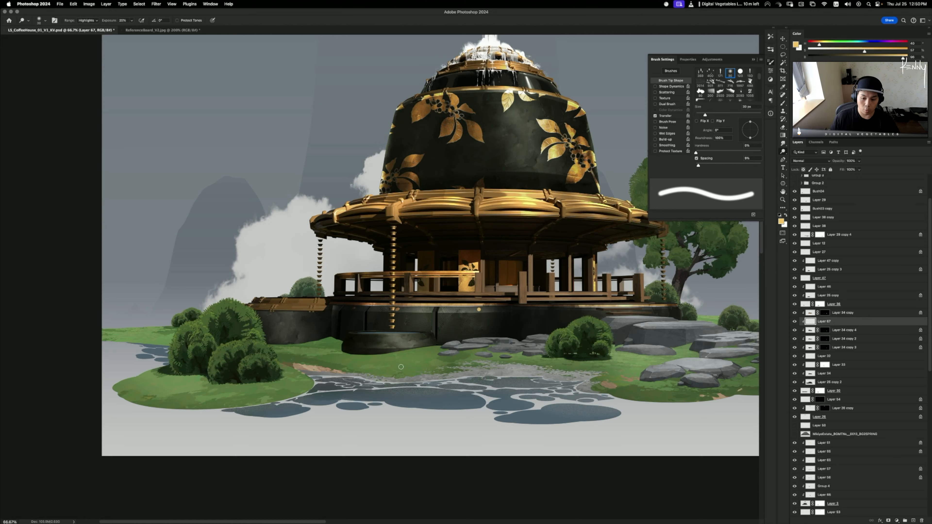
{"action": "key", "text": "super+equal"}
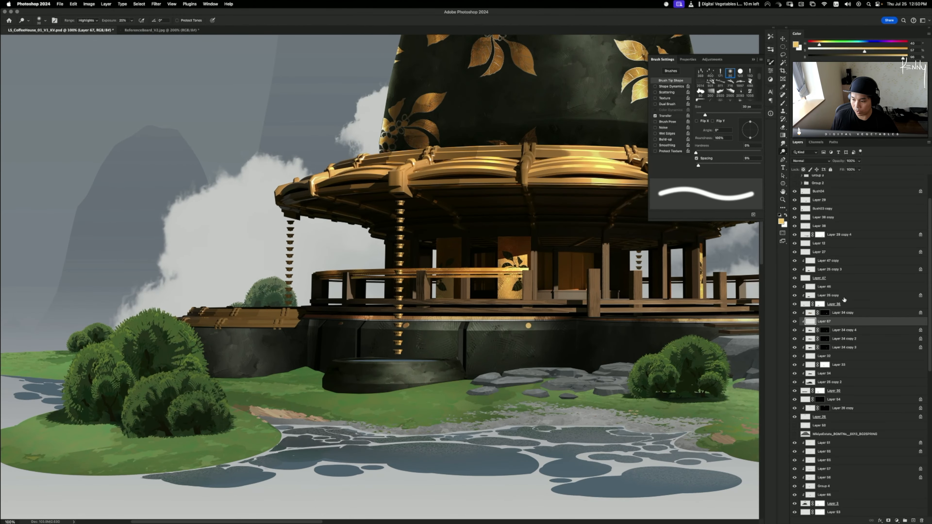
{"action": "left_click", "coordinate": [794, 356]}
{"action": "left_click", "coordinate": [831, 356]}
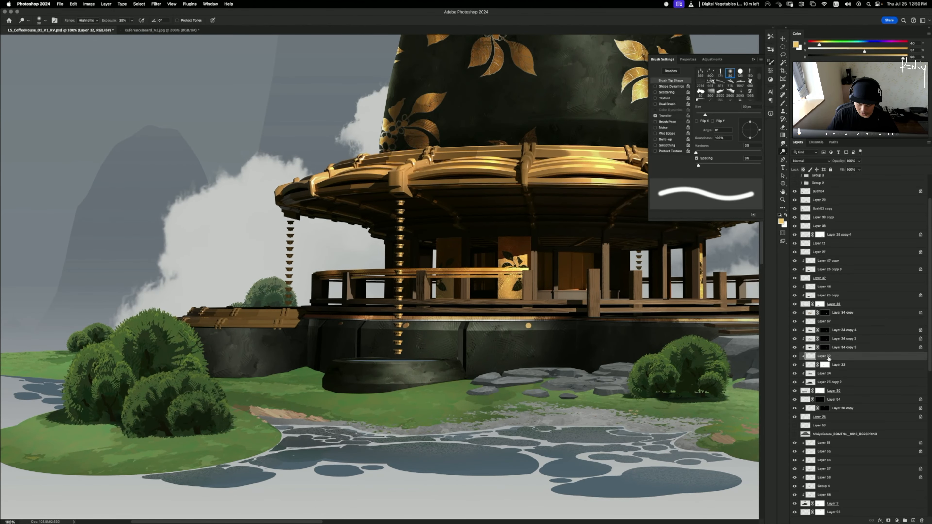
{"action": "key", "text": "super+shift+n"}
{"action": "key", "text": "Return"}
{"action": "key", "text": "super+equal"}
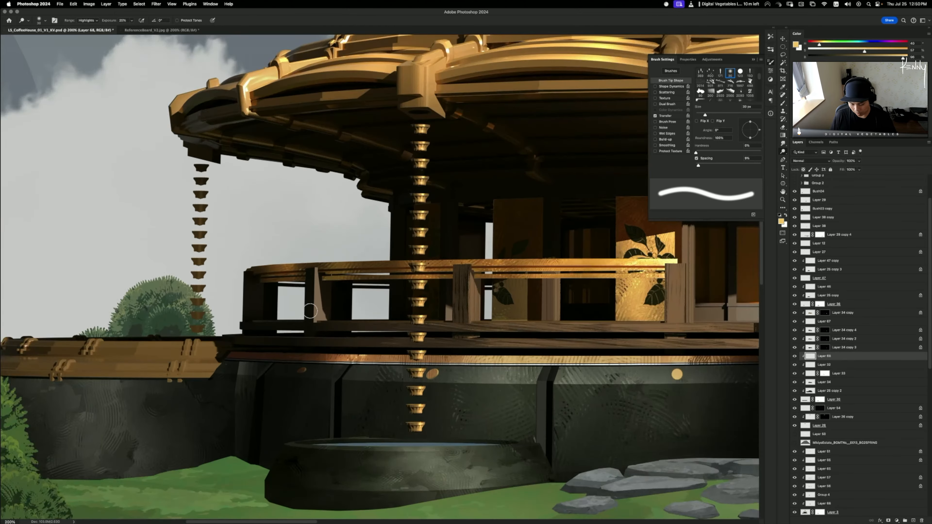
- Lasso small notches at the upper ends of the three panel seams, just below the stone base's gold trim
{"action": "key", "text": "l"}
{"action": "mouse_move", "coordinate": [346, 367]}
{"action": "left_mouse_down"}
{"action": "mouse_move", "coordinate": [353, 371]}
{"action": "mouse_move", "coordinate": [349, 363]}
{"action": "left_mouse_up"}
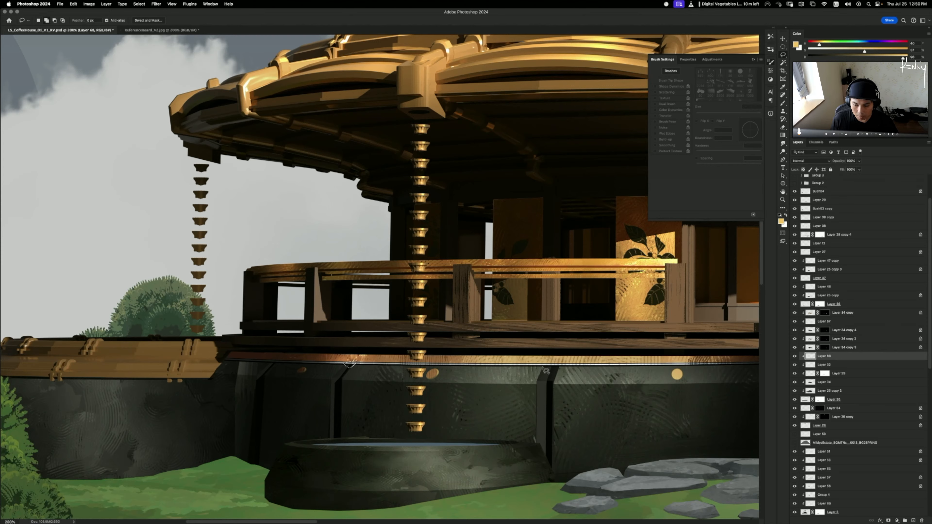
{"action": "mouse_move", "coordinate": [543, 366]}
{"action": "left_mouse_down"}
{"action": "mouse_move", "coordinate": [554, 378]}
{"action": "mouse_move", "coordinate": [566, 371]}
{"action": "mouse_move", "coordinate": [559, 364]}
{"action": "left_mouse_up"}
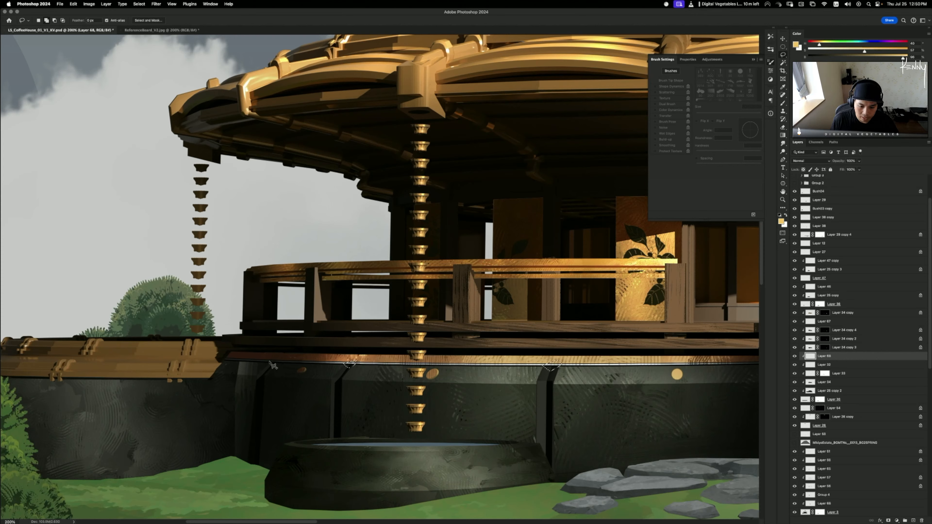
{"action": "mouse_move", "coordinate": [270, 362]}
{"action": "left_mouse_down"}
{"action": "mouse_move", "coordinate": [279, 363]}
{"action": "mouse_move", "coordinate": [232, 377]}
{"action": "mouse_move", "coordinate": [149, 372]}
{"action": "mouse_move", "coordinate": [215, 374]}
{"action": "left_mouse_up"}
- Paint the selected seam notches with a sampled dark grey using a large brush, and clear the selection
{"action": "key", "text": "b"}
{"action": "mouse_move", "coordinate": [442, 363]}
{"action": "left_mouse_down"}
{"action": "mouse_move", "coordinate": [254, 362]}
{"action": "mouse_move", "coordinate": [297, 363]}
{"action": "left_mouse_up"}
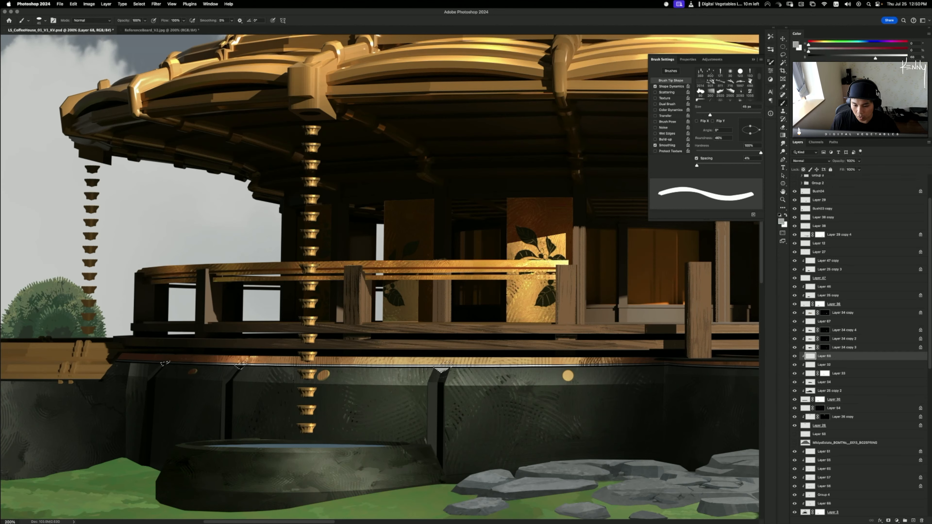
{"action": "left_click_drag", "start_coordinate": [177, 363], "coordinate": [178, 362]}
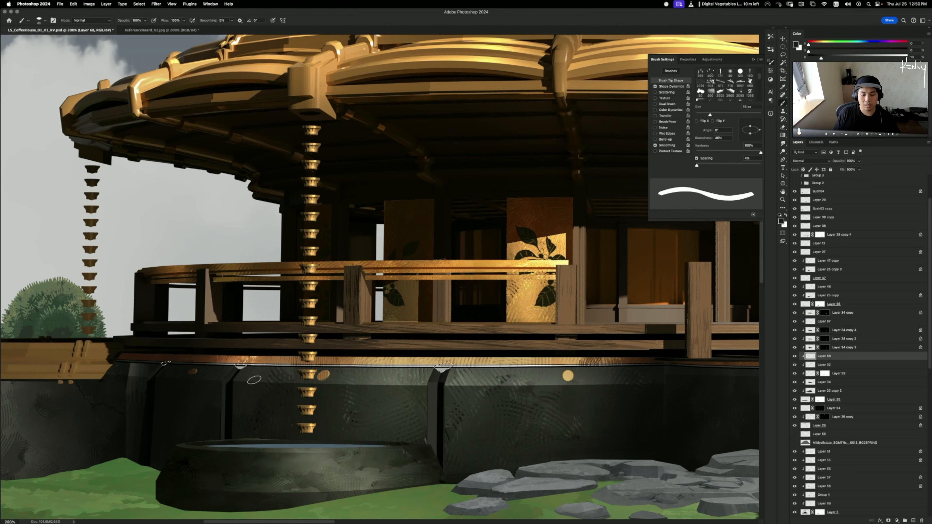
{"action": "left_click", "coordinate": [769, 37]}
{"action": "key", "text": "bracketright"}
{"action": "key", "text": "bracketright"}
{"action": "key", "text": "bracketright"}
{"action": "key", "text": "bracketright"}
{"action": "key", "text": "bracketright"}
{"action": "key", "text": "bracketright"}
{"action": "key", "text": "bracketright"}
{"action": "key", "text": "bracketright"}
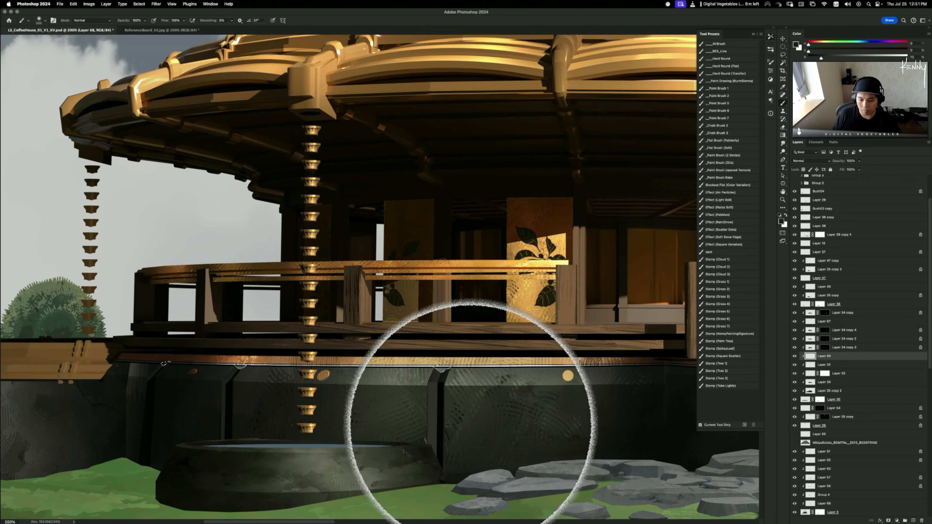
{"action": "key", "text": "super+d"}
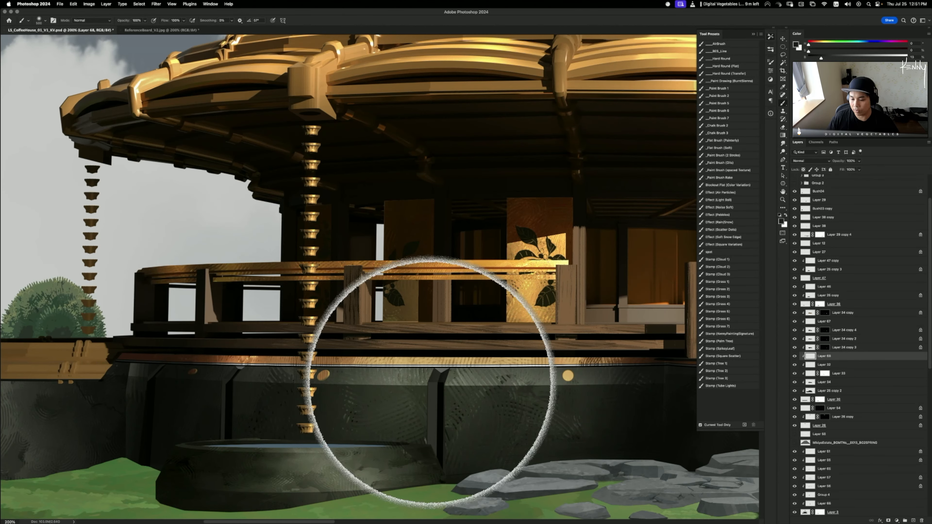
- Identify the trim layers by toggling their visibility, and move the seam notch layer above Layer 34 copy 3
{"action": "left_click", "coordinate": [794, 330]}
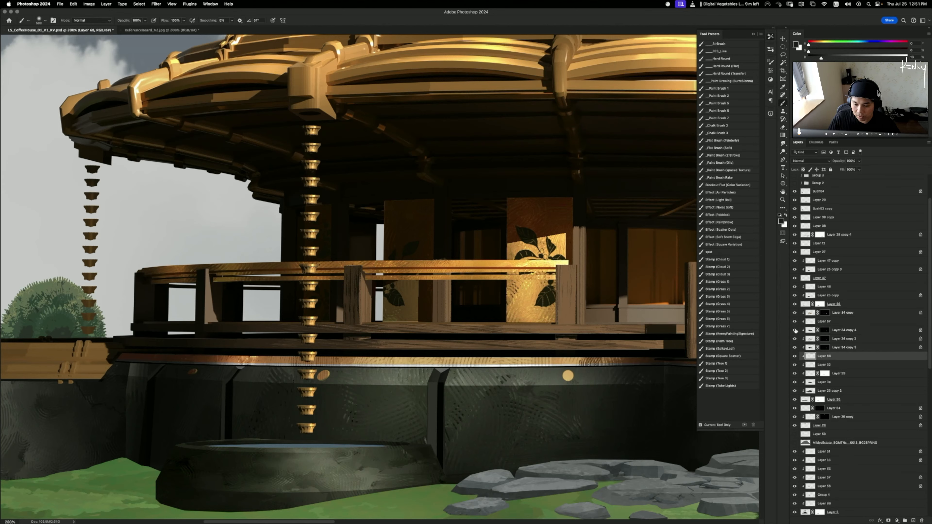
{"action": "left_click", "coordinate": [794, 330]}
{"action": "left_click", "coordinate": [794, 338]}
{"action": "left_click", "coordinate": [794, 338]}
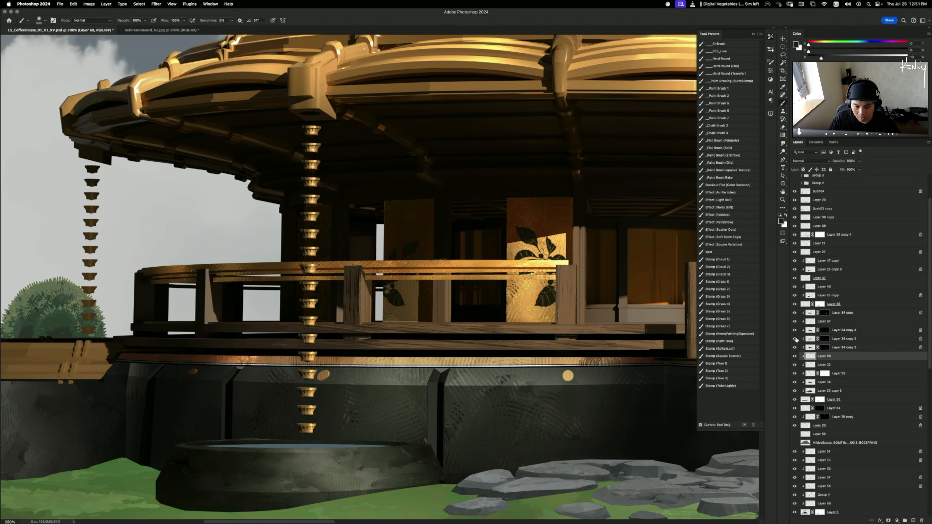
{"action": "left_click", "coordinate": [795, 347]}
{"action": "left_click", "coordinate": [794, 348]}
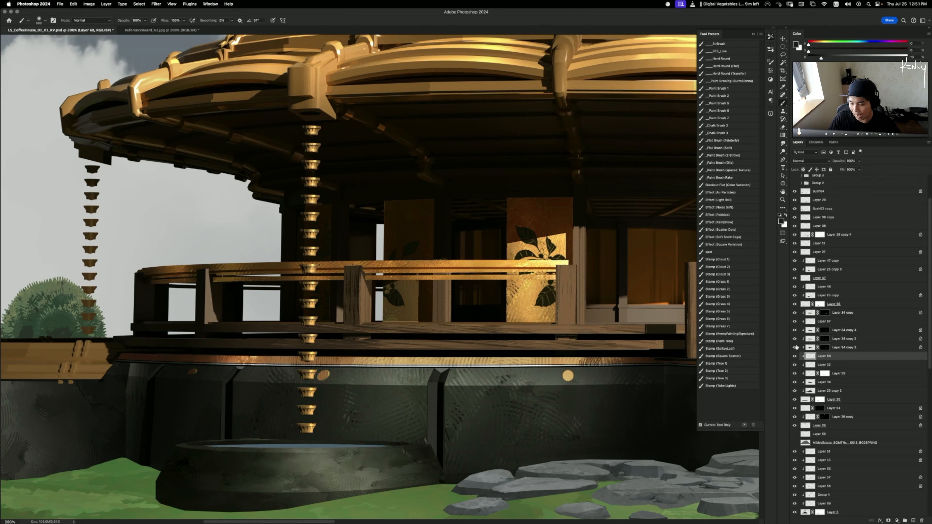
{"action": "left_click_drag", "start_coordinate": [821, 355], "coordinate": [832, 345]}
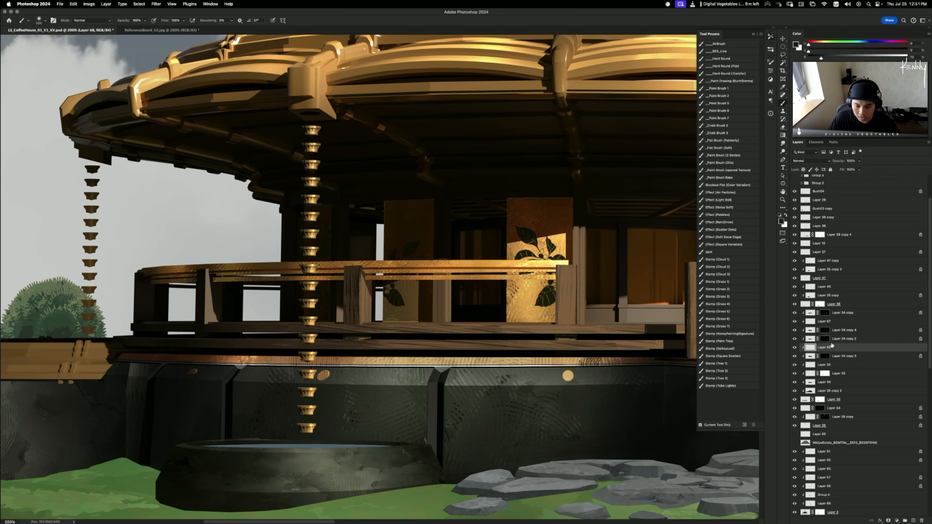
{"action": "key", "text": "super+minus"}
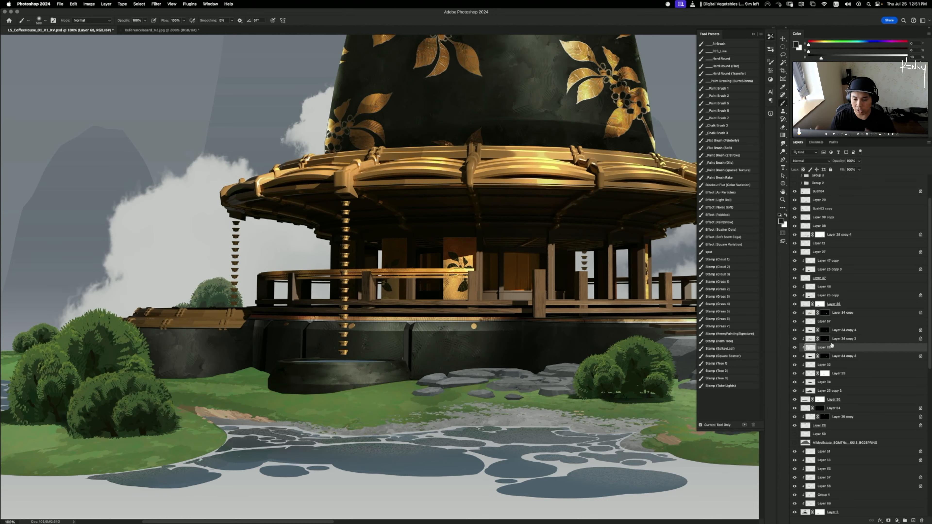
{"action": "key", "text": "super+minus"}
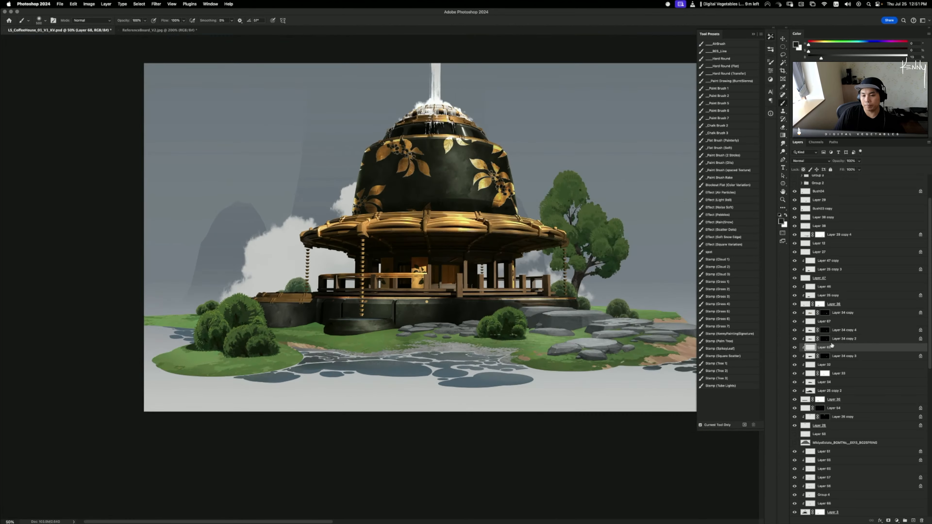
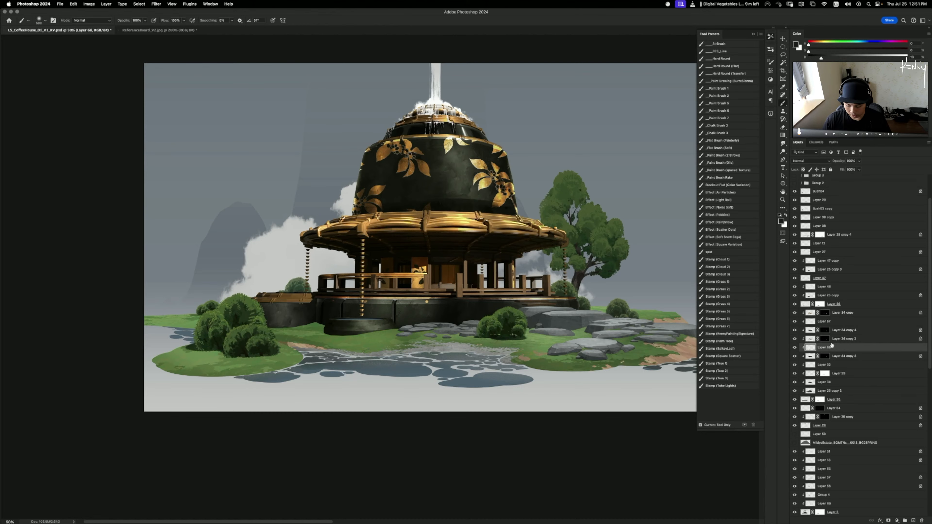
- Select Layer 34 copy and brighten the gold trim along the stone base using an enlarged Dodge brush
{"action": "key", "text": "super+equal"}
{"action": "key", "text": "v"}
{"action": "left_click_drag", "start_coordinate": [395, 310], "coordinate": [395, 306]}
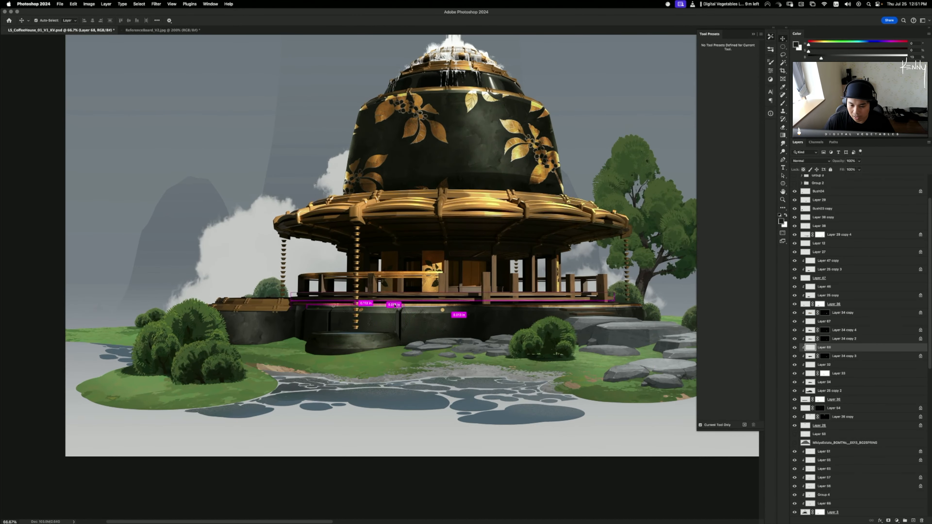
{"action": "left_click", "coordinate": [409, 310], "text": "super"}
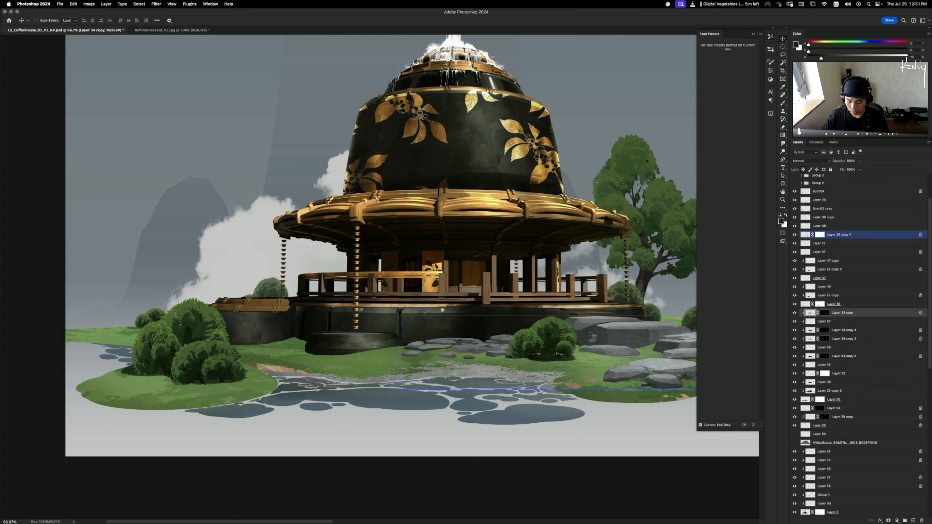
{"action": "key", "text": "o"}
{"action": "key", "text": "bracketright"}
{"action": "key", "text": "bracketright"}
{"action": "key", "text": "bracketright"}
{"action": "key", "text": "bracketright"}
{"action": "key", "text": "bracketright"}
{"action": "key", "text": "bracketright"}
{"action": "key", "text": "bracketright"}
{"action": "key", "text": "bracketright"}
{"action": "key", "text": "bracketright"}
{"action": "key", "text": "bracketright"}
{"action": "key", "text": "bracketright"}
{"action": "key", "text": "bracketright"}
{"action": "key", "text": "bracketright"}
{"action": "key", "text": "bracketright"}
{"action": "key", "text": "bracketright"}
{"action": "key", "text": "bracketright"}
{"action": "key", "text": "bracketright"}
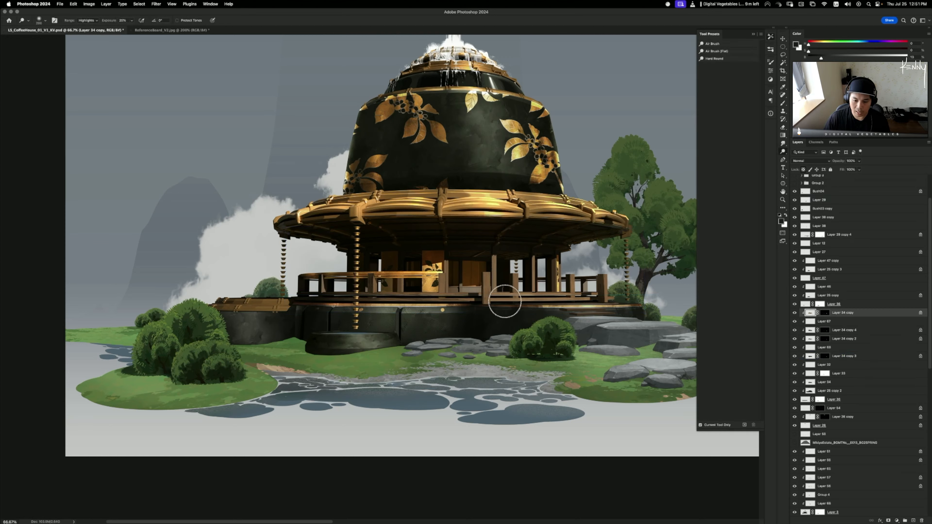
{"action": "mouse_move", "coordinate": [405, 308]}
{"action": "left_mouse_down"}
{"action": "mouse_move", "coordinate": [312, 300]}
{"action": "mouse_move", "coordinate": [534, 312]}
{"action": "mouse_move", "coordinate": [640, 305]}
{"action": "left_mouse_up"}
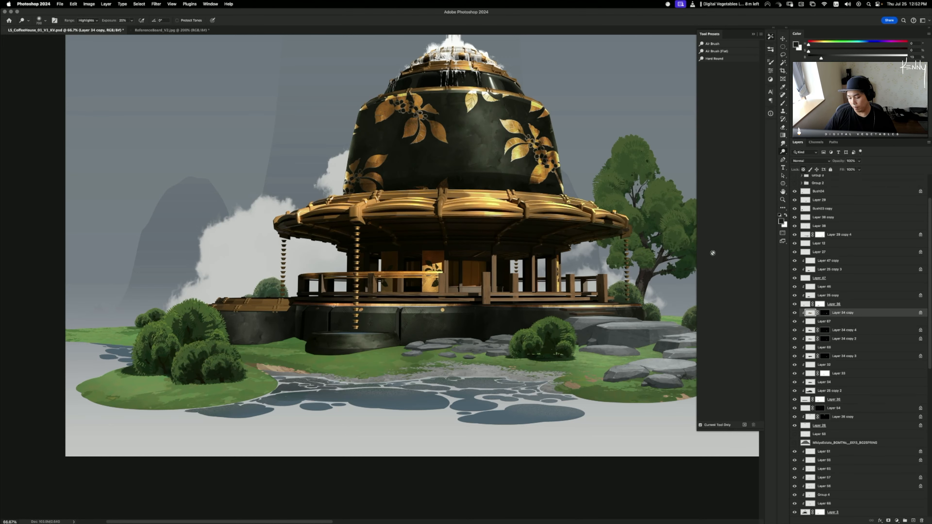
{"action": "key", "text": "super+minus"}
{"action": "key", "text": "super+equal"}
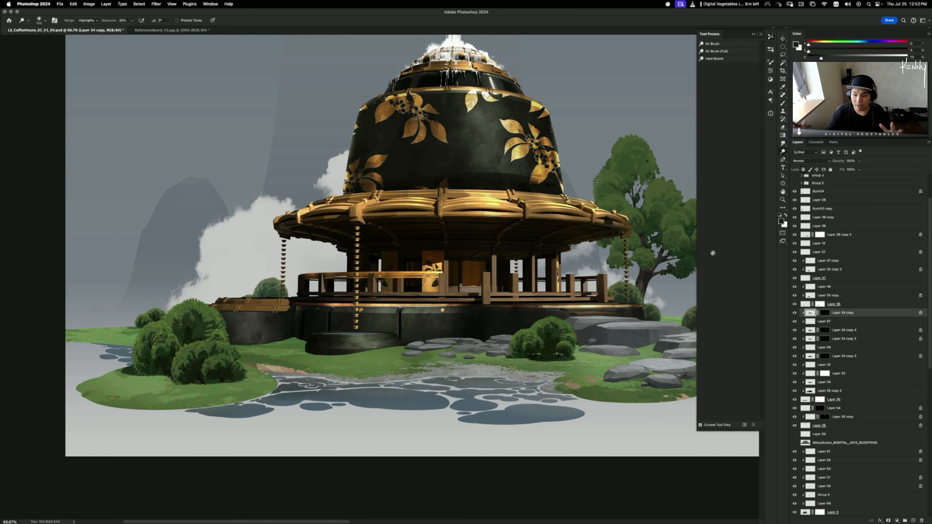
- Toggle the visibility of the basin and ground layers above the trim to examine what each one holds
{"action": "left_click", "coordinate": [794, 305]}
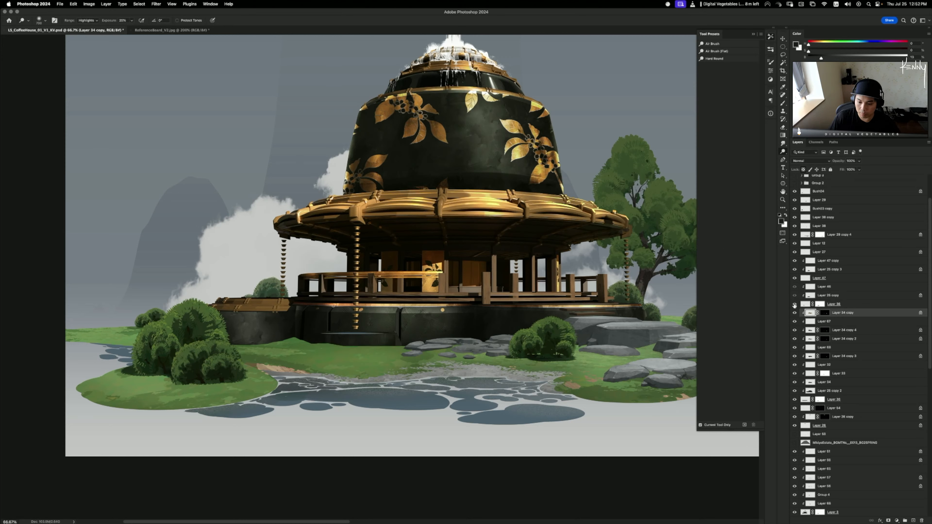
{"action": "left_click", "coordinate": [794, 305]}
{"action": "left_click", "coordinate": [795, 278]}
{"action": "left_click", "coordinate": [794, 278]}
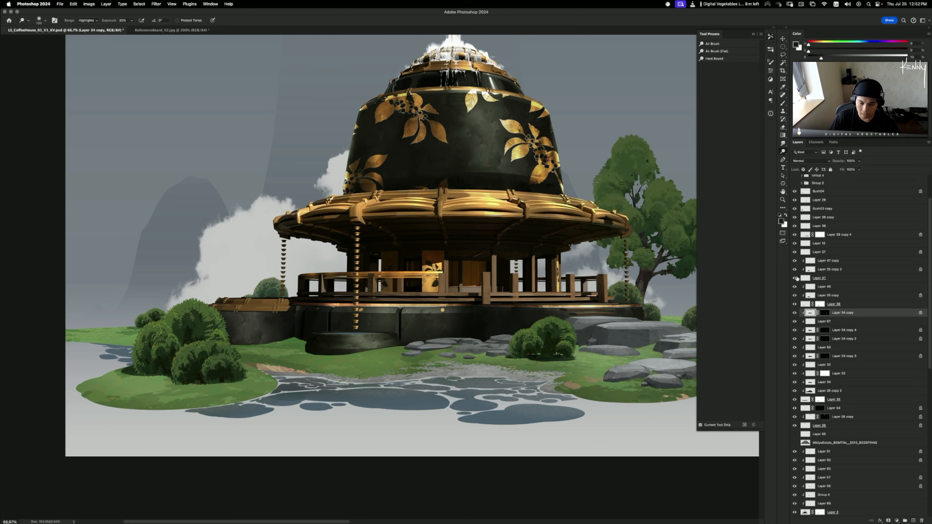
{"action": "left_click", "coordinate": [794, 278]}
{"action": "left_click", "coordinate": [795, 277]}
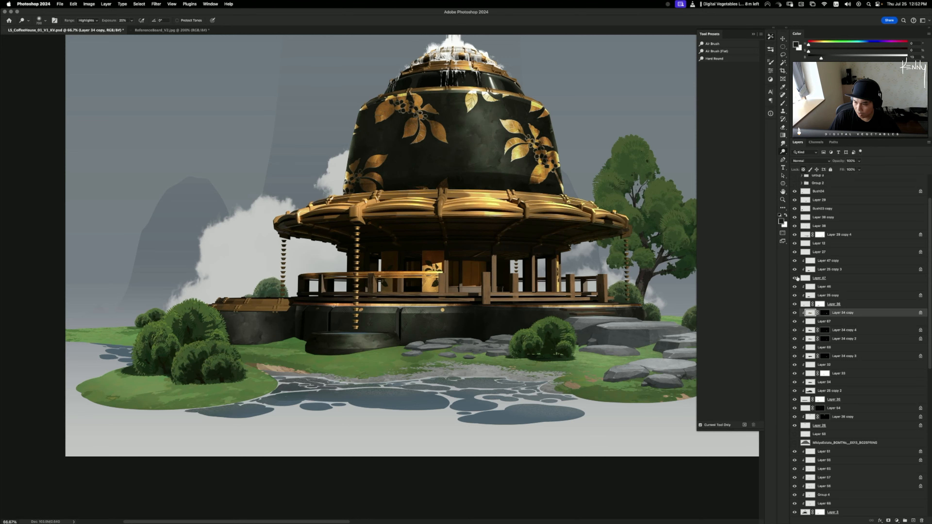
{"action": "left_click", "coordinate": [794, 243]}
{"action": "left_click", "coordinate": [794, 242]}
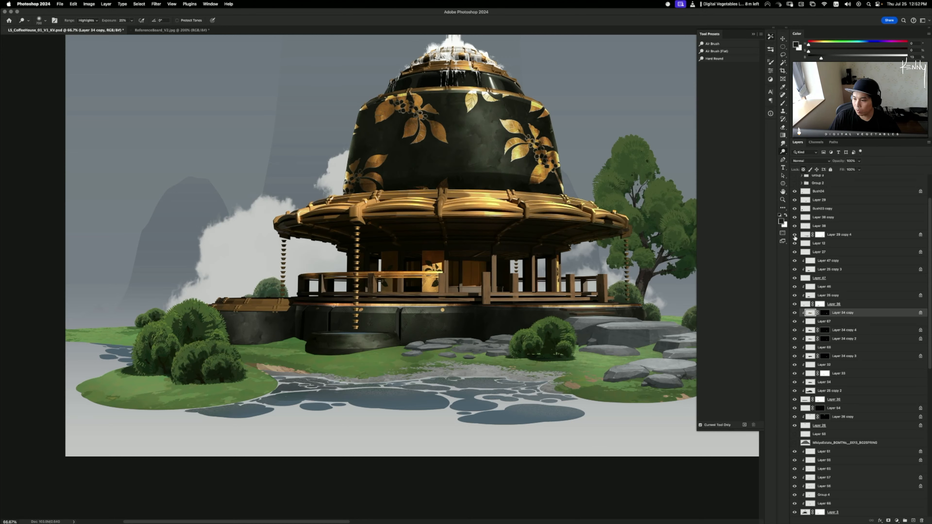
{"action": "left_click", "coordinate": [795, 235]}
{"action": "left_click", "coordinate": [794, 234]}
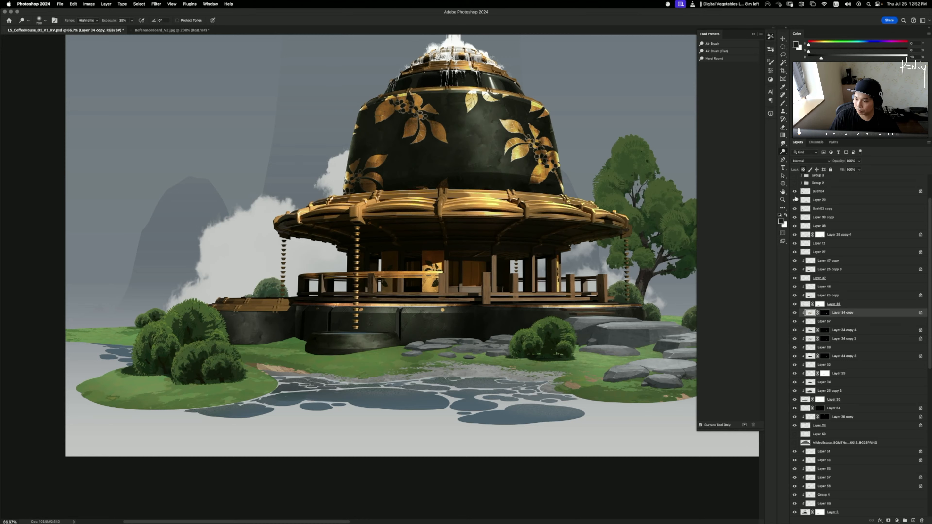
{"action": "left_click", "coordinate": [795, 235]}
{"action": "left_click", "coordinate": [794, 234]}
- Create a new layer directly above Layer 29 copy 4
{"action": "left_click", "coordinate": [836, 238]}
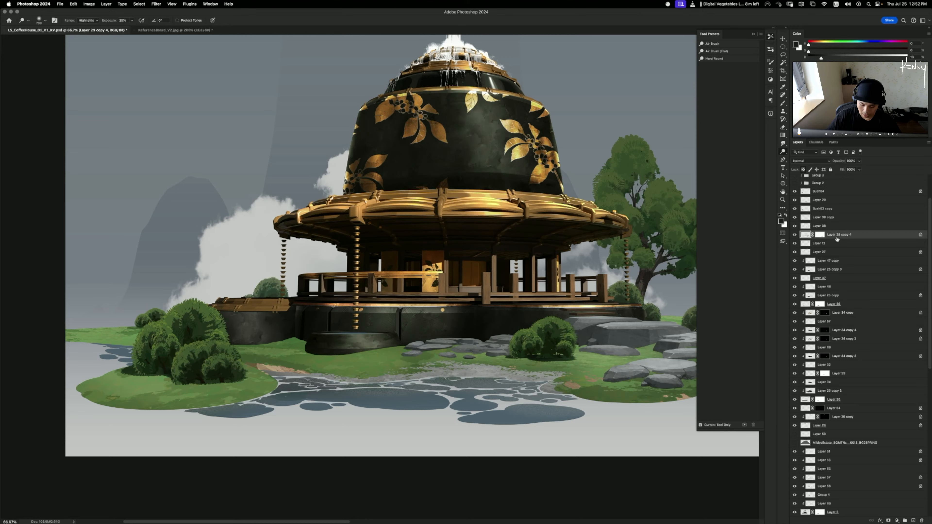
{"action": "key", "text": "super+shift+n"}
{"action": "key", "text": "Return"}
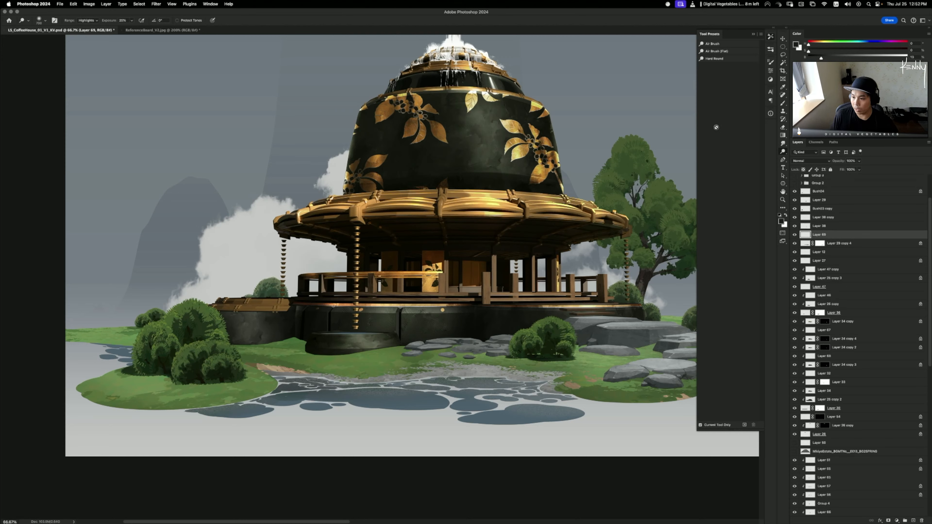
- Load the Stamp (Grass 2) brush in a green sampled from the lawn, shrink it, and undo the test stroke below the basin
{"action": "key", "text": "b"}
{"action": "left_click", "coordinate": [730, 289]}
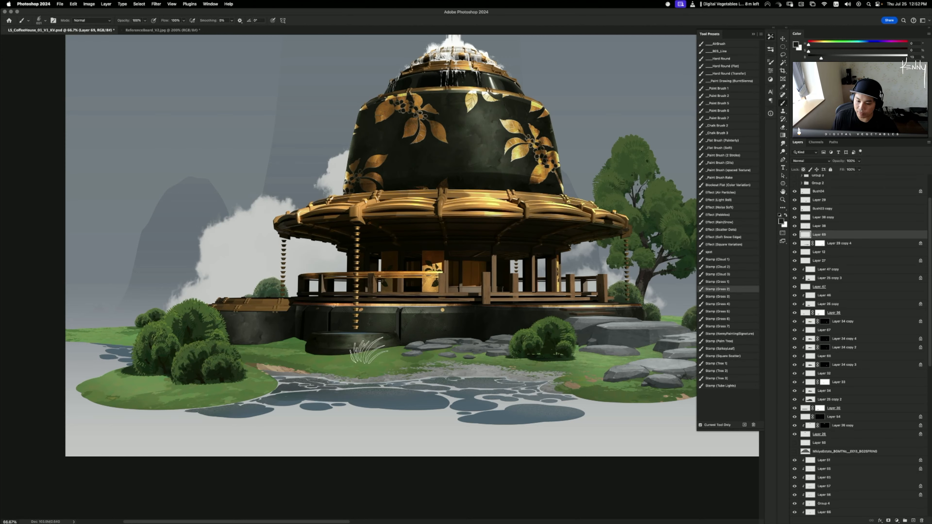
{"action": "left_click", "coordinate": [358, 355], "text": "alt"}
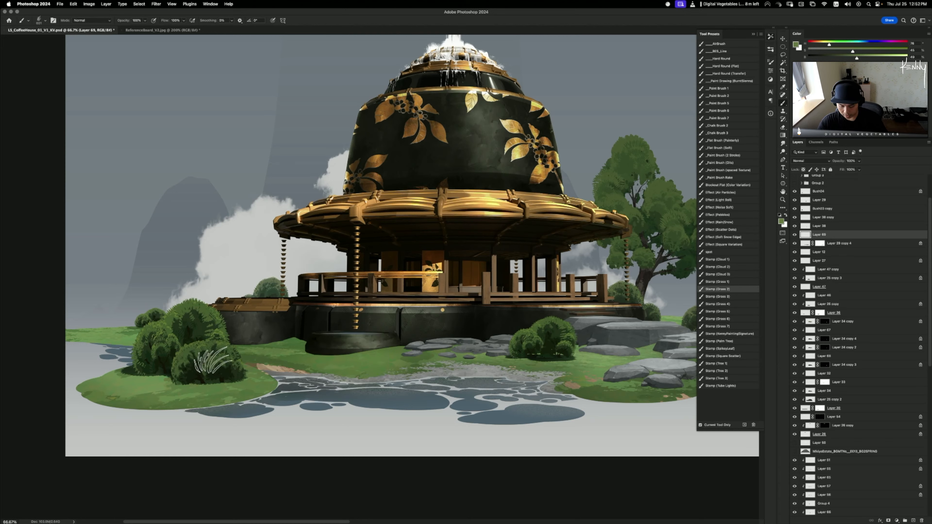
{"action": "key", "text": "bracketleft"}
{"action": "key", "text": "bracketleft"}
{"action": "key", "text": "bracketleft"}
{"action": "key", "text": "bracketleft"}
{"action": "key", "text": "bracketleft"}
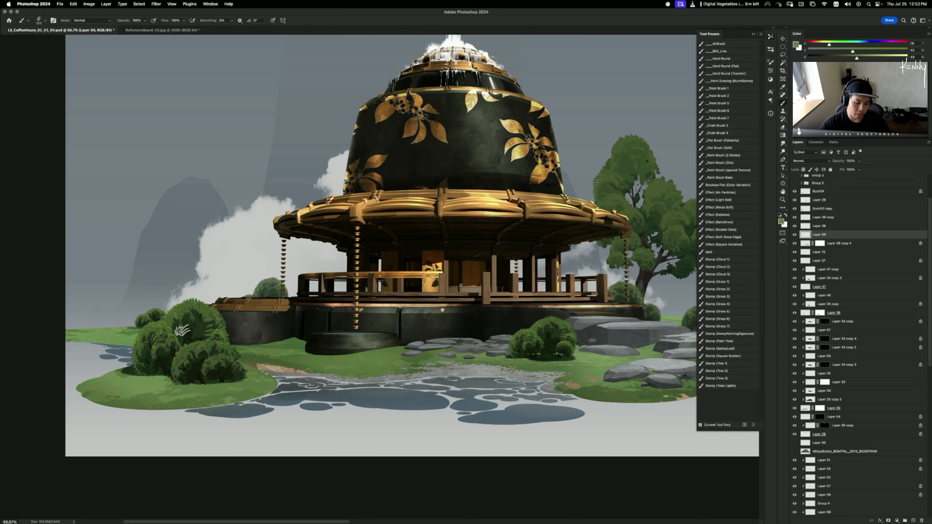
{"action": "left_click_drag", "start_coordinate": [321, 352], "coordinate": [358, 355]}
{"action": "key", "text": "ctrl+z"}
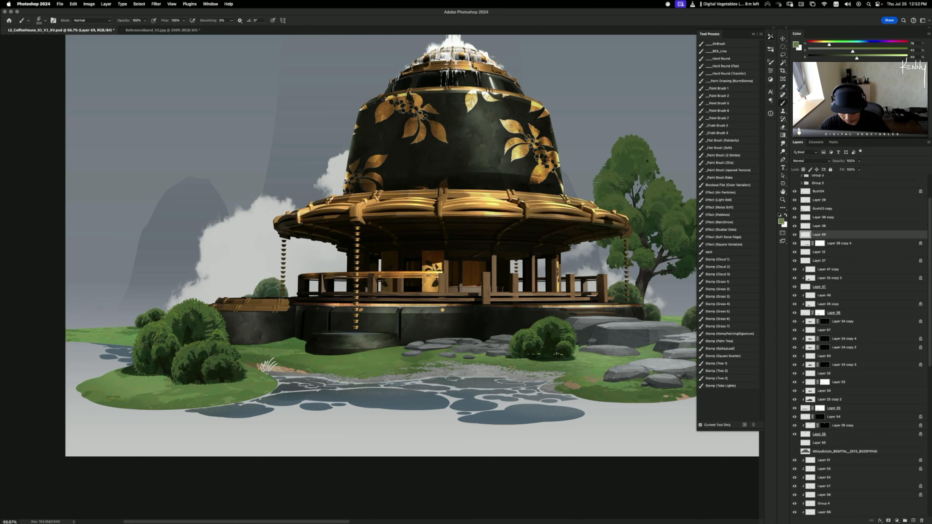
- Stamp small grass tufts along the lawn at the foot of the round stone basin, using greens sampled from the ground
{"action": "left_click", "coordinate": [269, 365], "text": "alt"}
{"action": "key", "text": "bracketleft"}
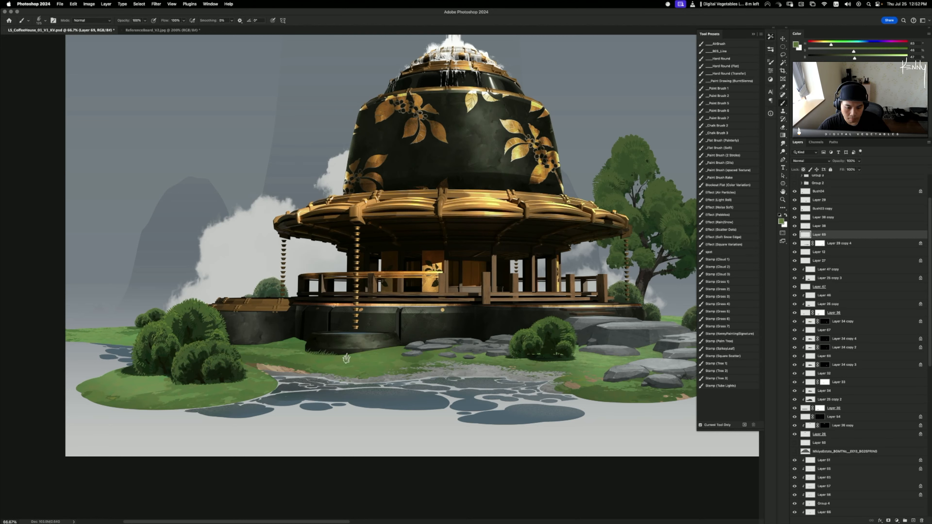
{"action": "left_click", "coordinate": [305, 347]}
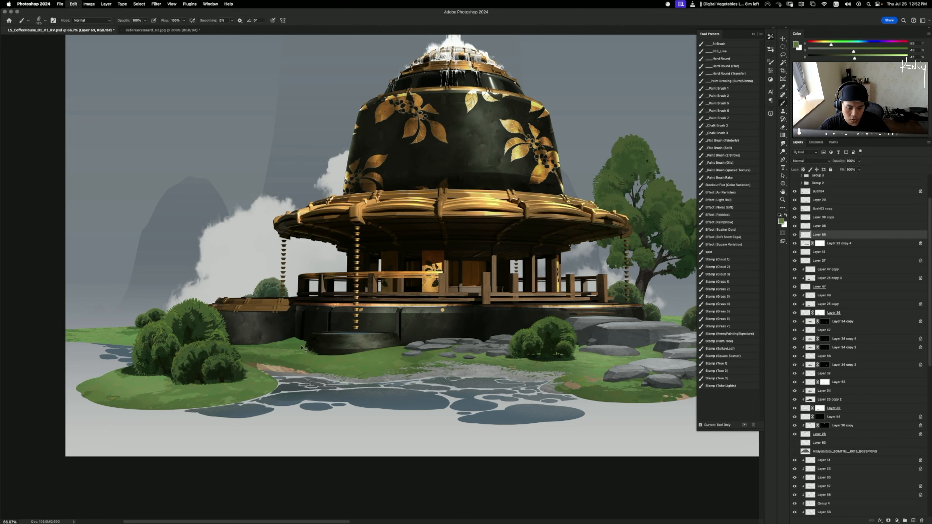
{"action": "left_click_drag", "start_coordinate": [306, 349], "coordinate": [325, 352]}
{"action": "left_click", "coordinate": [318, 355]}
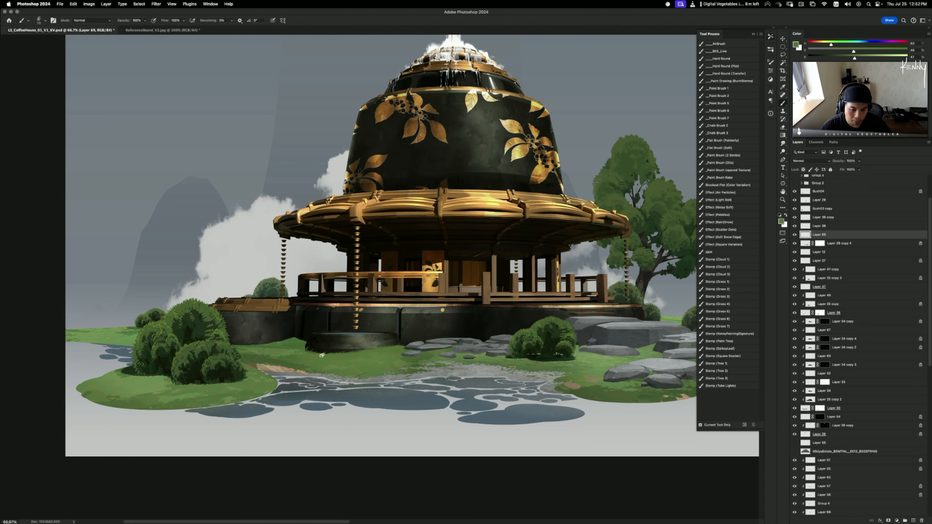
{"action": "left_click", "coordinate": [335, 356], "text": "alt"}
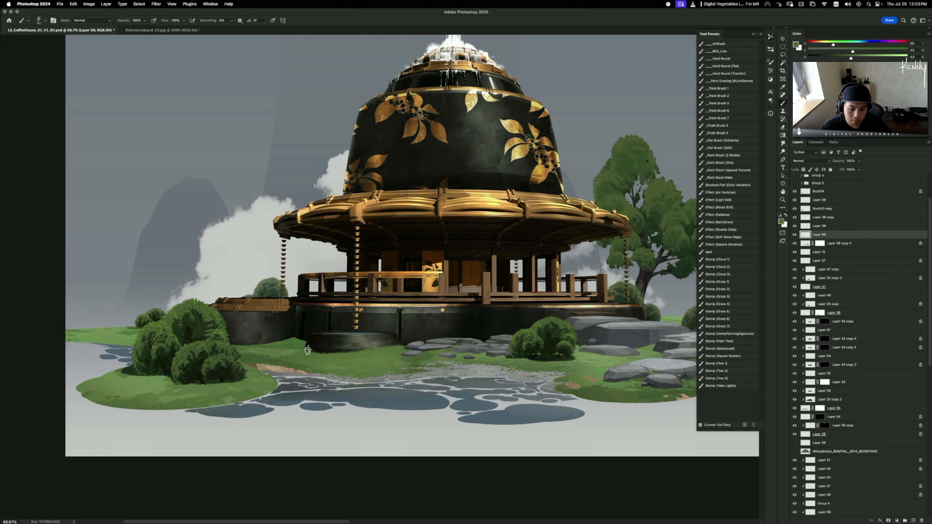
{"action": "left_click", "coordinate": [285, 350], "text": "alt"}
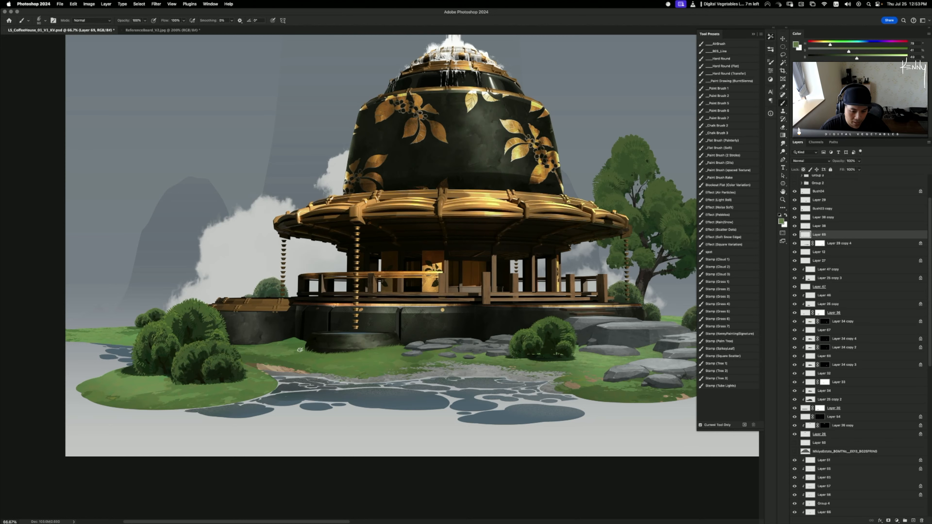
{"action": "left_click", "coordinate": [291, 340], "text": "alt"}
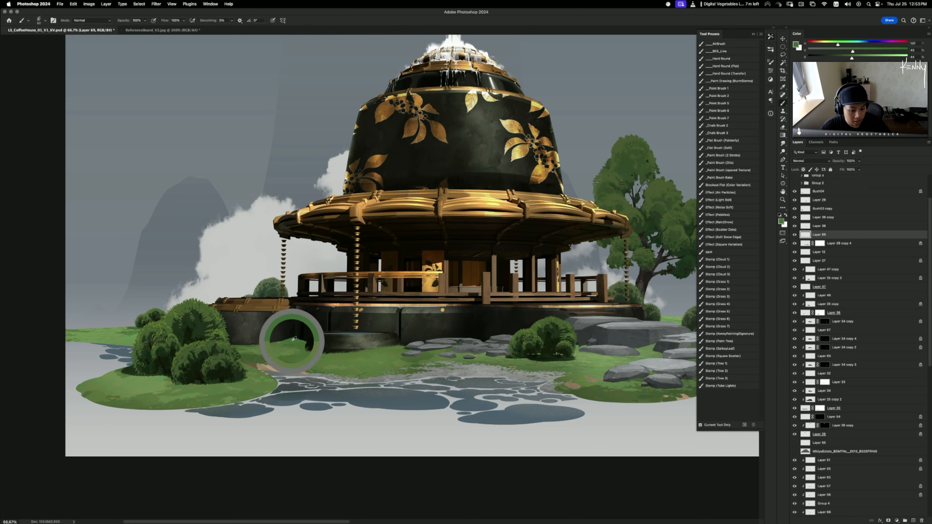
- Lasso the ground between the left bushes and the basin for grass stamping, clear the selection, and resample the lawn green for a larger brush
{"action": "key", "text": "l"}
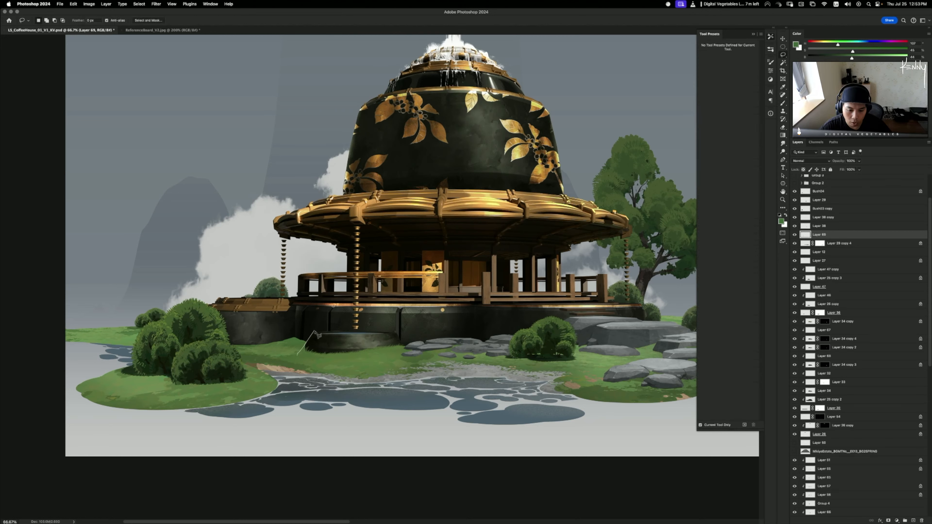
{"action": "mouse_move", "coordinate": [317, 328]}
{"action": "left_mouse_down"}
{"action": "mouse_move", "coordinate": [271, 300]}
{"action": "mouse_move", "coordinate": [185, 301]}
{"action": "mouse_move", "coordinate": [203, 391]}
{"action": "left_mouse_up"}
{"action": "key", "text": "b"}
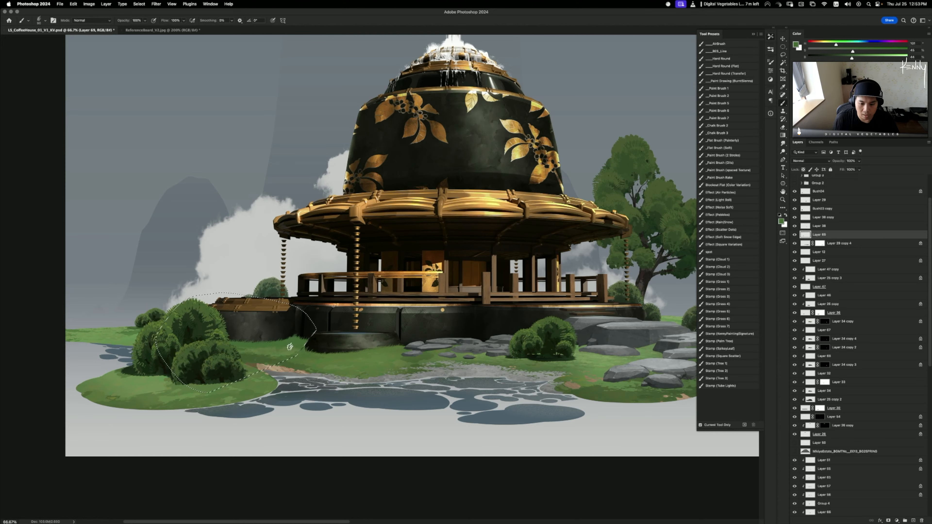
{"action": "key", "text": "super+d"}
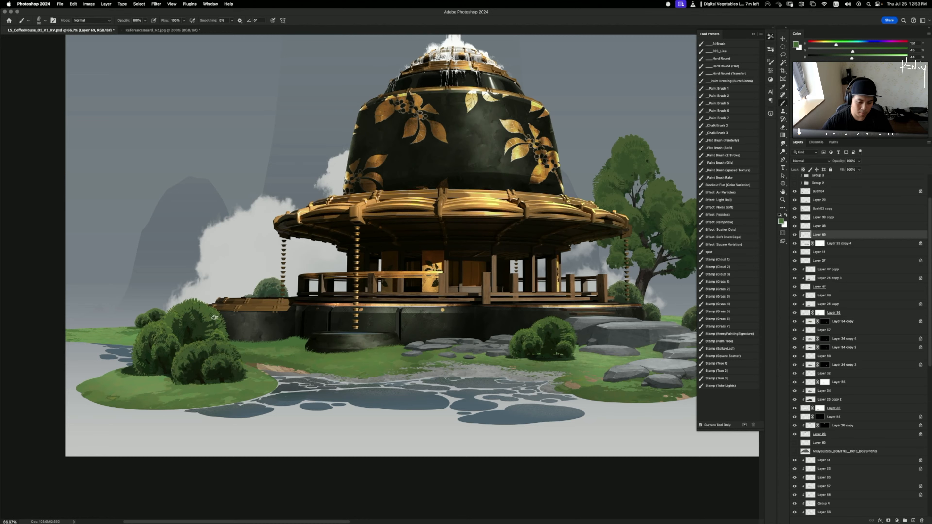
{"action": "left_click", "coordinate": [280, 355], "text": "alt"}
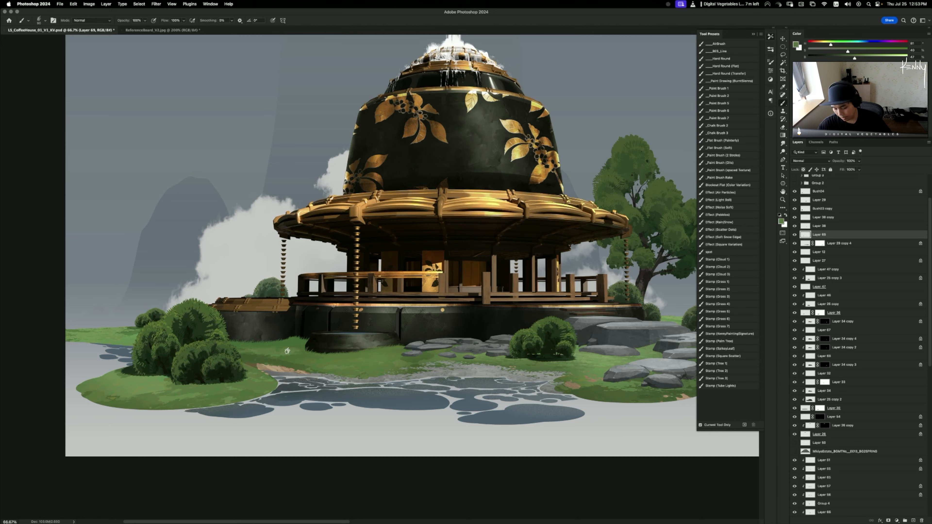
{"action": "key", "text": "bracketright"}
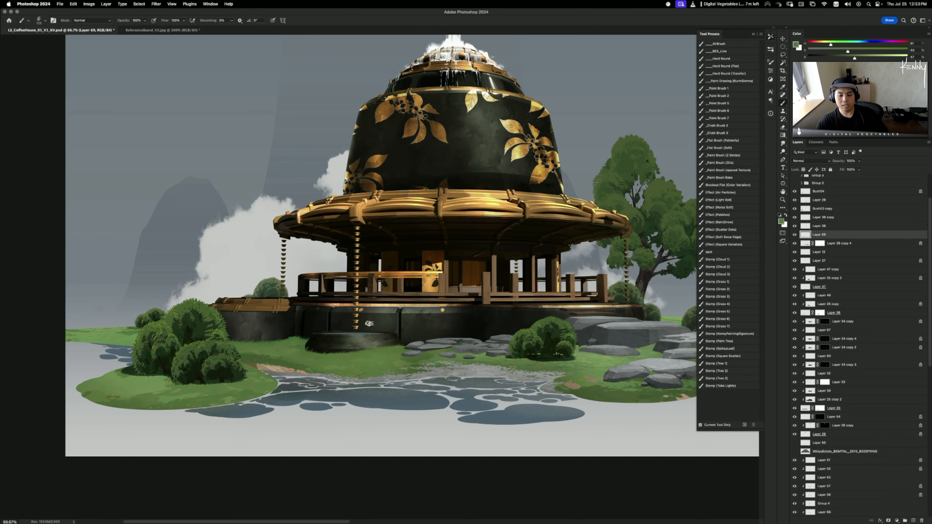
- Try a smaller grass stamp around the left bushes in a green sampled nearby, and undo the stroke
{"action": "scroll", "coordinate": [244, 342], "scroll_direction": "left", "scroll_amount": 5}
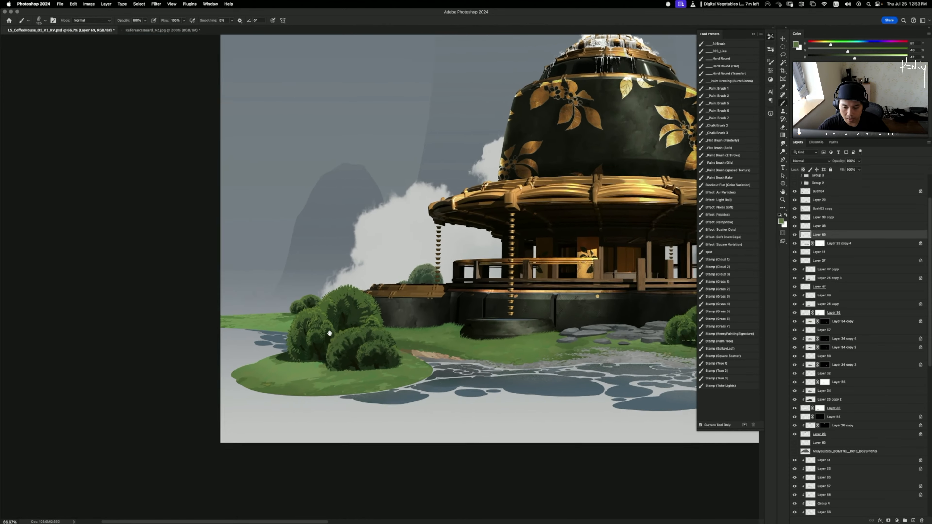
{"action": "left_click", "coordinate": [308, 349], "text": "alt"}
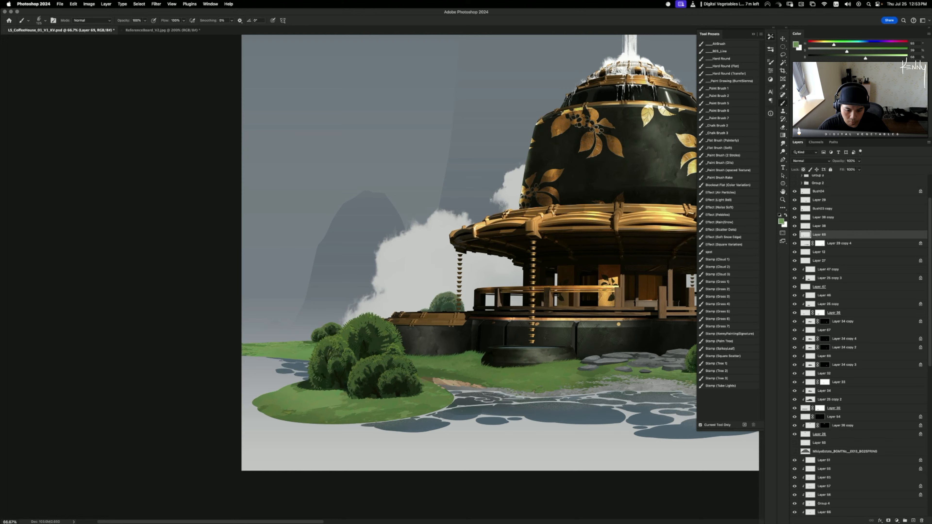
{"action": "key", "text": "bracketleft"}
{"action": "key", "text": "bracketleft"}
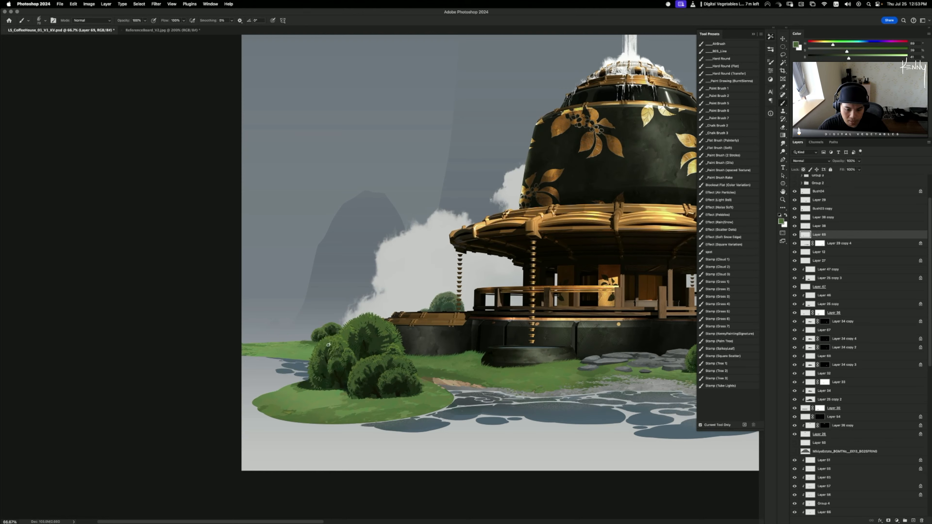
{"action": "left_click_drag", "start_coordinate": [316, 342], "coordinate": [328, 340]}
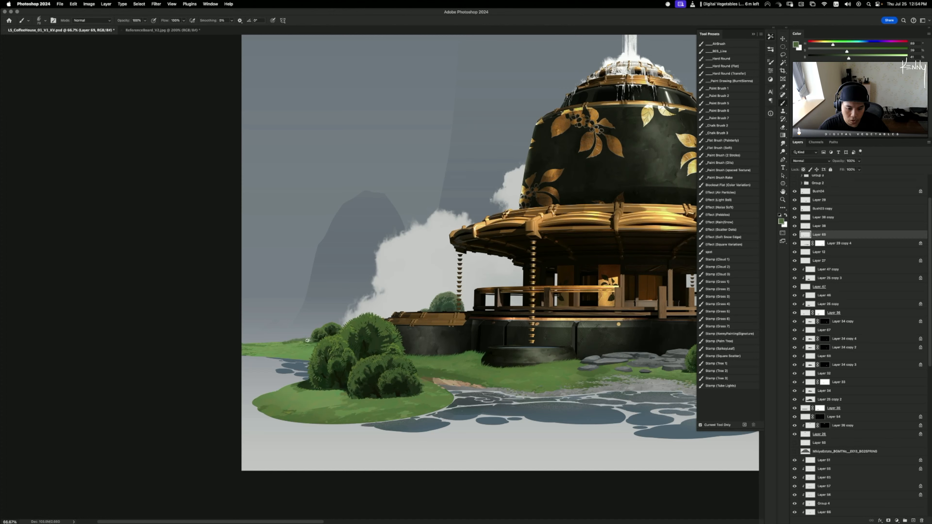
{"action": "key", "text": "super+z"}
- Stamp small grass tufts along the far left bank behind the bushes, resampling its greens and undoing unwanted strokes
{"action": "left_click_drag", "start_coordinate": [275, 342], "coordinate": [314, 340]}
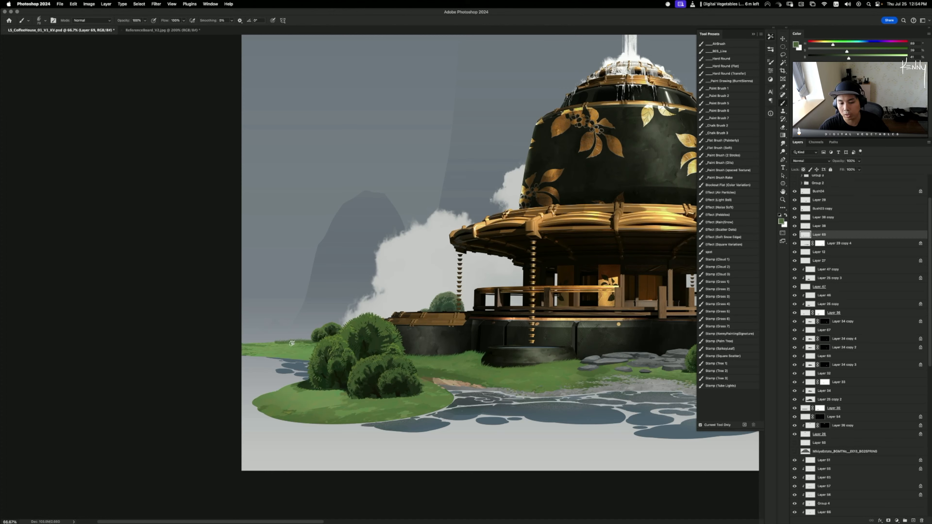
{"action": "left_click", "coordinate": [273, 345], "text": "alt"}
{"action": "key", "text": "super+z"}
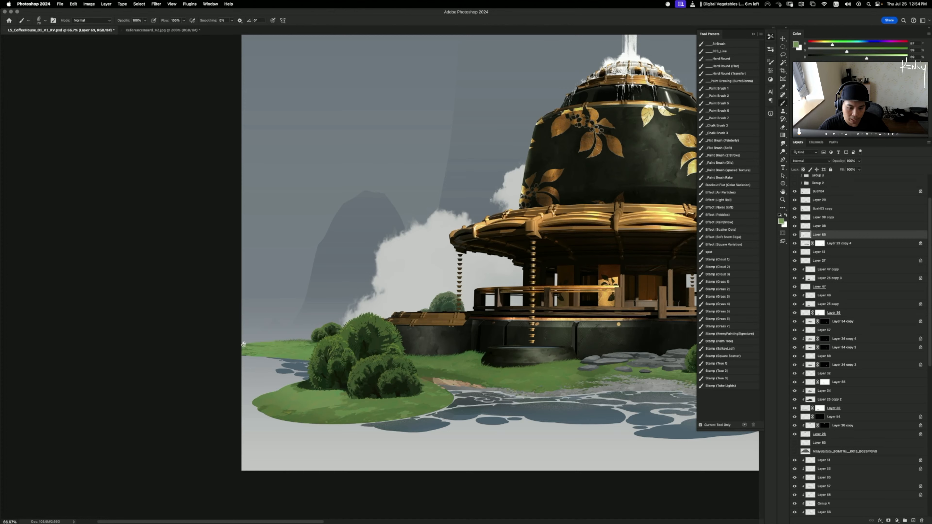
{"action": "left_click_drag", "start_coordinate": [242, 344], "coordinate": [292, 345]}
{"action": "left_click", "coordinate": [256, 349], "text": "alt"}
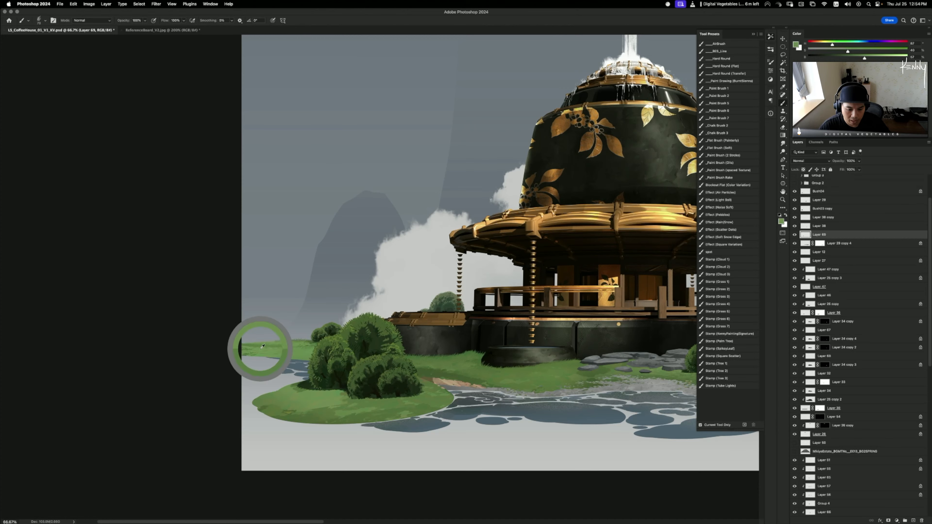
{"action": "key", "text": "super+z"}
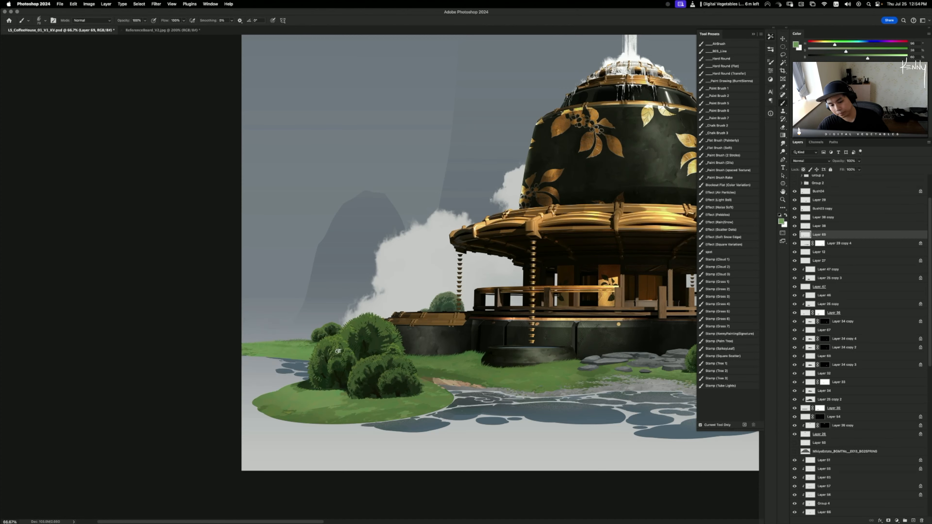
{"action": "left_click_drag", "start_coordinate": [308, 348], "coordinate": [252, 337]}
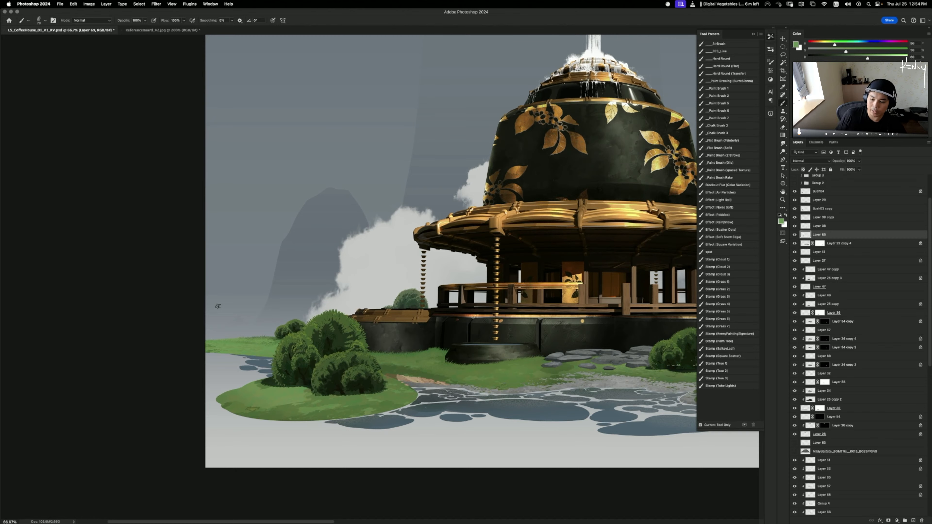
- Stamp grass on the lawn between the basin and the stepping stones in greens sampled beside the stones
{"action": "scroll", "coordinate": [258, 247], "scroll_direction": "right", "scroll_amount": 5}
{"action": "scroll", "coordinate": [258, 247], "scroll_direction": "down", "scroll_amount": 3}
{"action": "scroll", "coordinate": [258, 247], "scroll_direction": "right", "scroll_amount": 2}
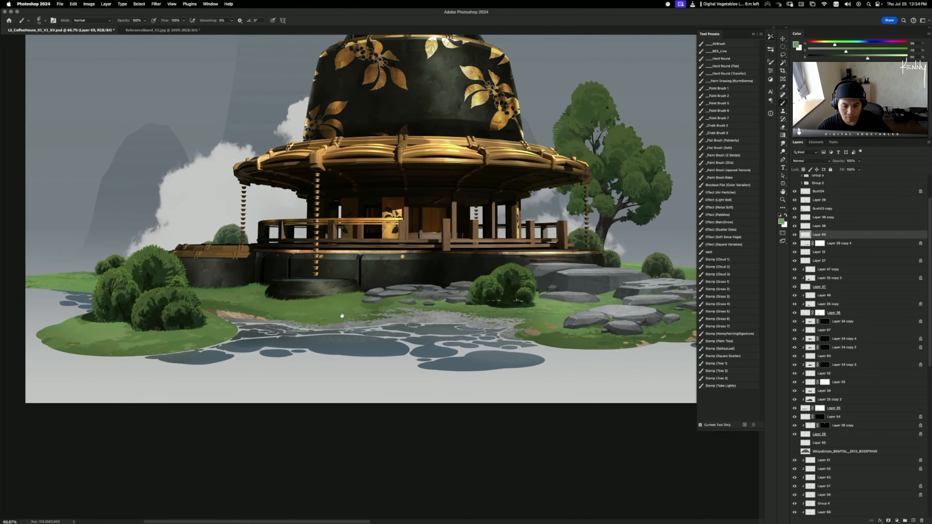
{"action": "left_click", "coordinate": [365, 306], "text": "alt"}
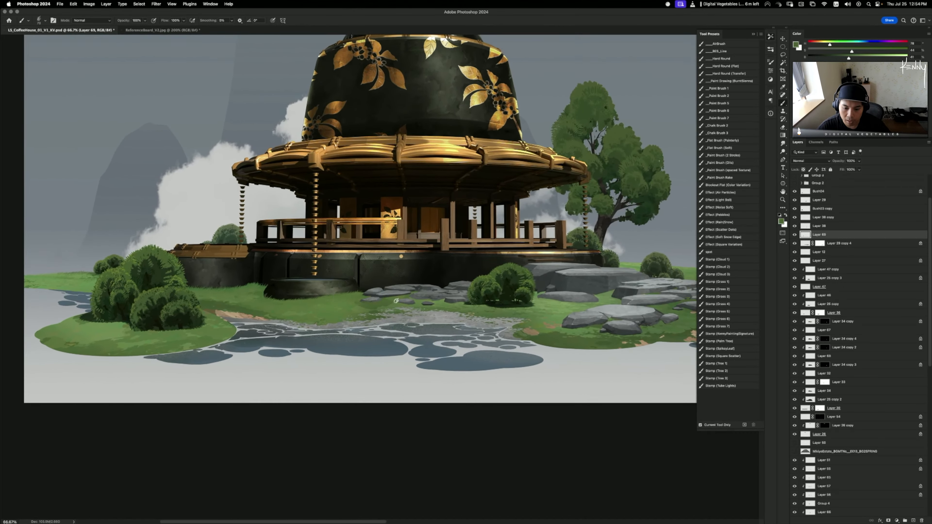
{"action": "left_click", "coordinate": [393, 298], "text": "alt"}
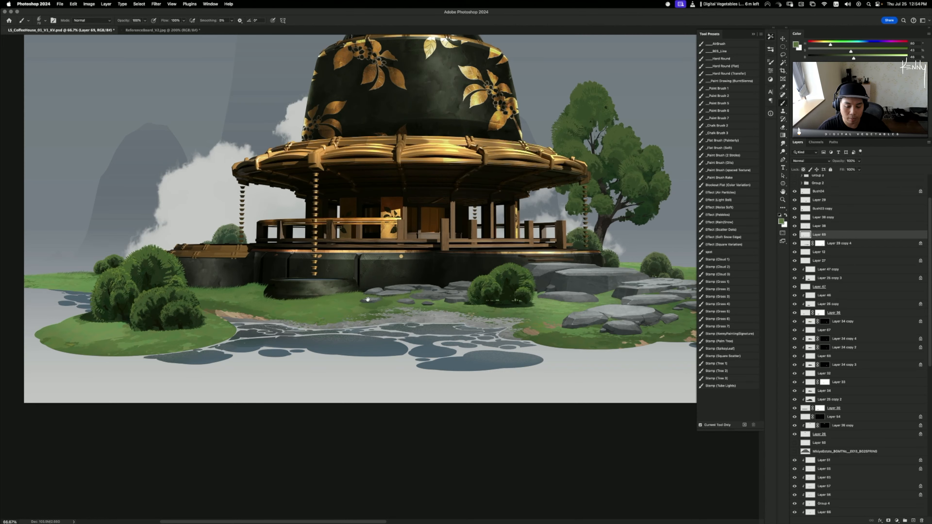
{"action": "left_click_drag", "start_coordinate": [367, 299], "coordinate": [316, 287]}
- Stamp grass below the stepping stones at 100% zoom with resampled lawn greens, and undo the last stroke
{"action": "key", "text": "super+1"}
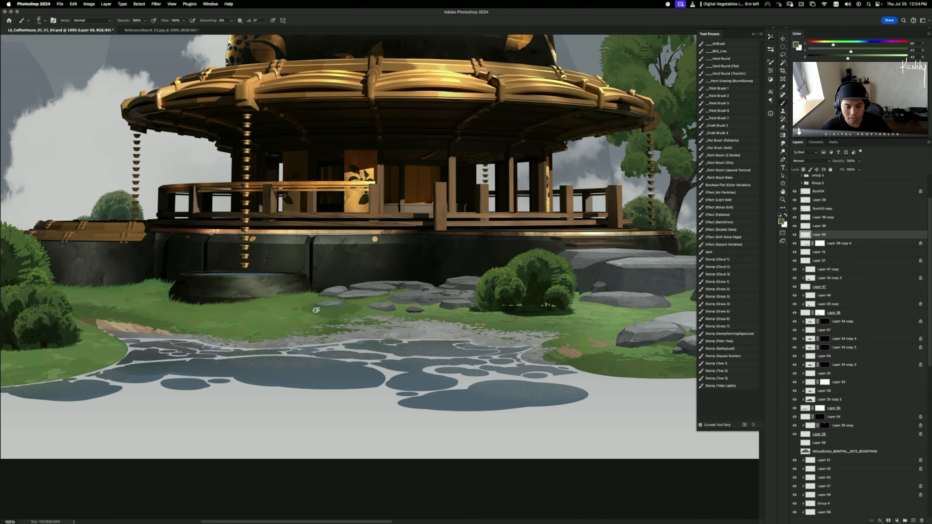
{"action": "left_click", "coordinate": [299, 309], "text": "alt"}
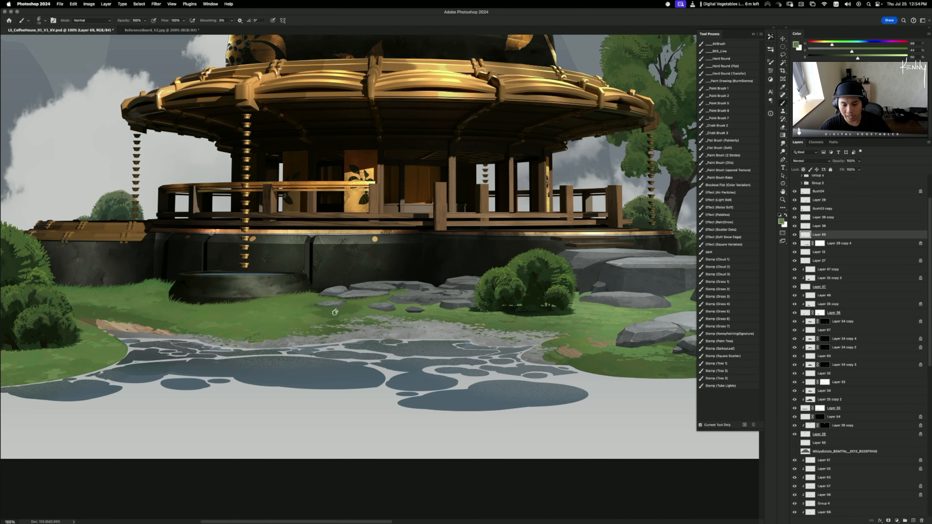
{"action": "mouse_move", "coordinate": [301, 311]}
{"action": "left_mouse_down"}
{"action": "mouse_move", "coordinate": [341, 316]}
{"action": "mouse_move", "coordinate": [334, 314]}
{"action": "left_mouse_up"}
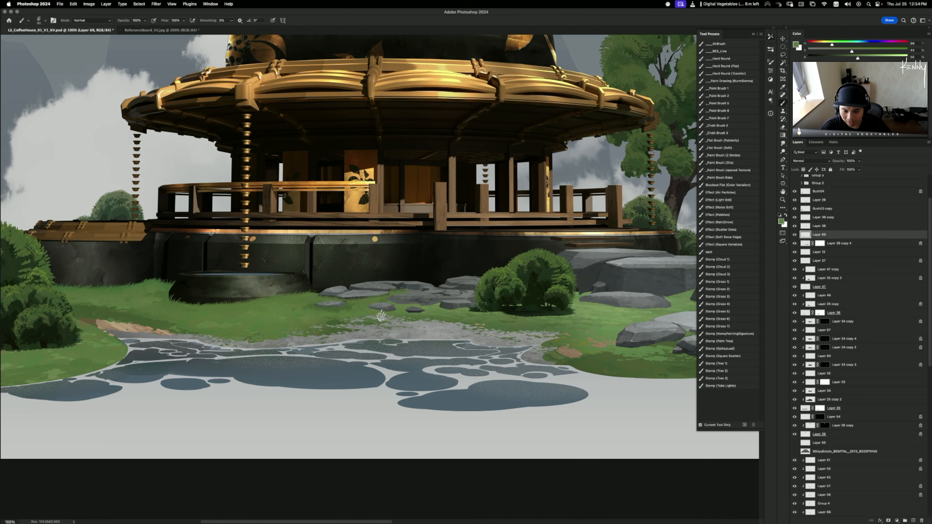
{"action": "left_click", "coordinate": [397, 306], "text": "alt"}
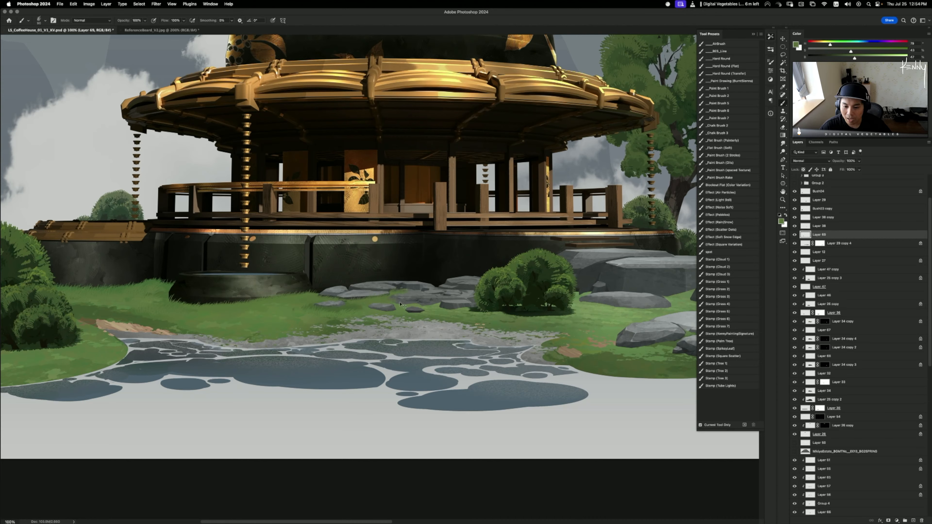
{"action": "key", "text": "super+z"}
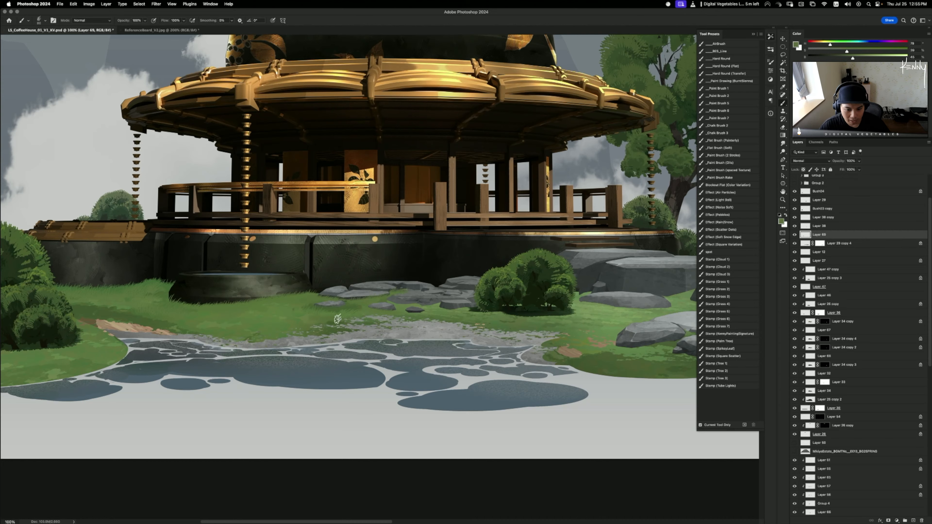
- Stamp grass along the lawn's edge above the gravel shore in resampled greens, undoing the unwanted strokes
{"action": "left_click", "coordinate": [337, 321], "text": "alt"}
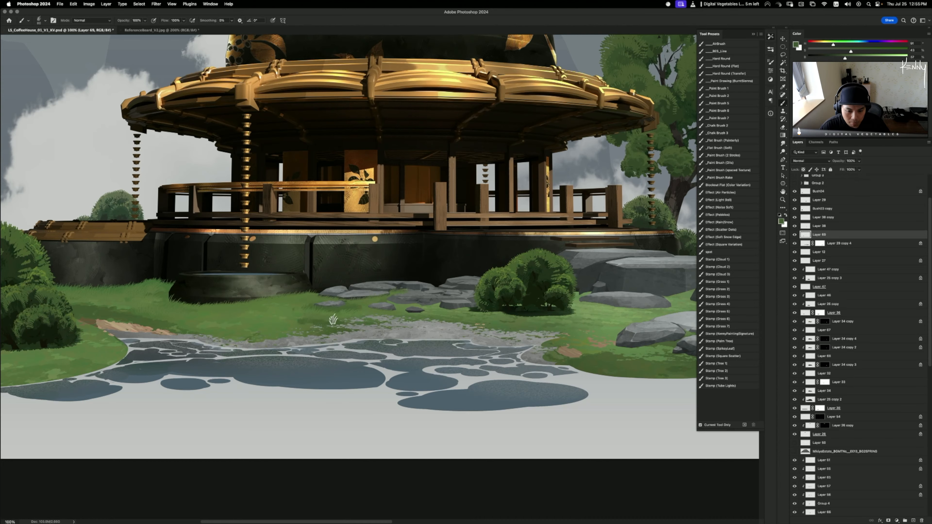
{"action": "scroll", "coordinate": [373, 317], "scroll_direction": "right", "scroll_amount": 5}
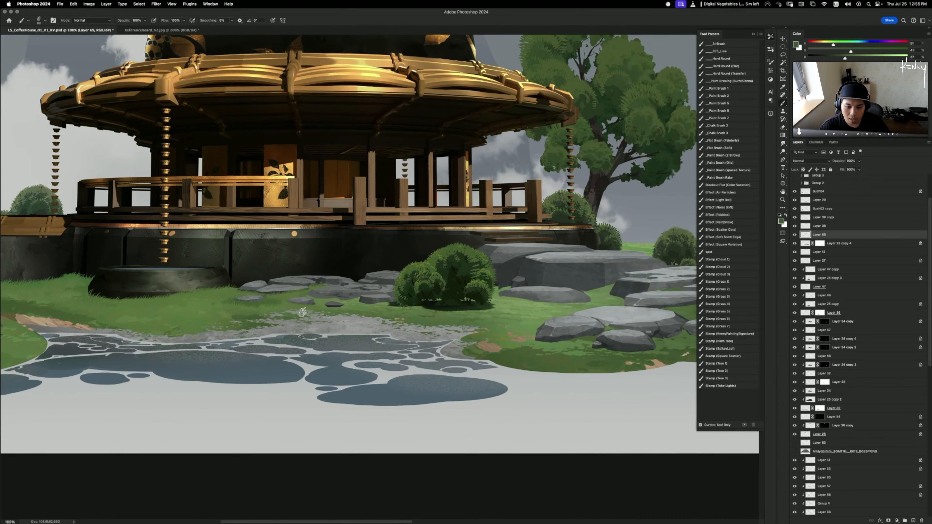
{"action": "left_click", "coordinate": [315, 304], "text": "alt"}
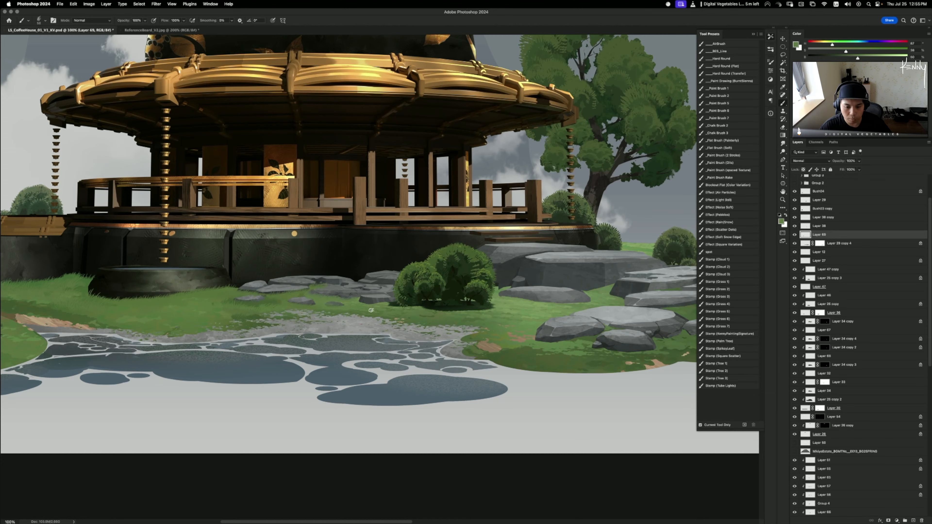
{"action": "scroll", "coordinate": [311, 325], "scroll_direction": "right", "scroll_amount": 3}
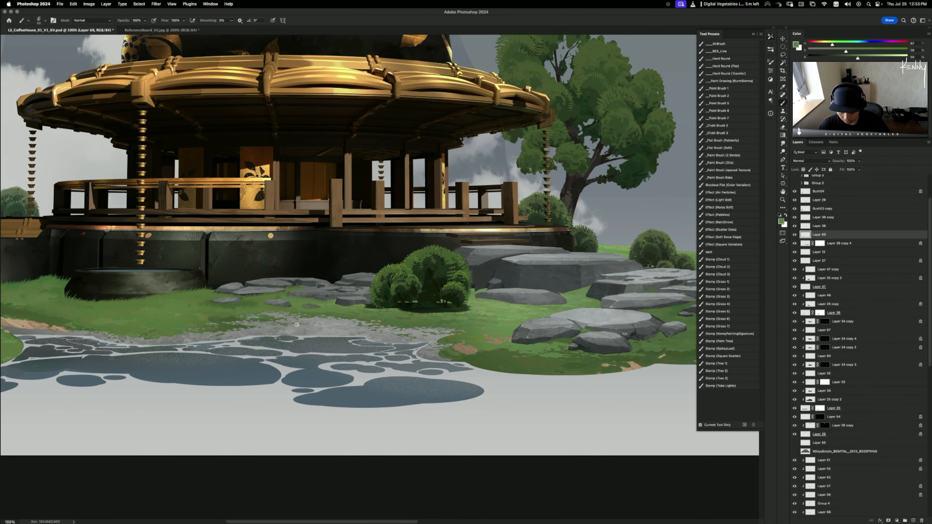
{"action": "left_click", "coordinate": [274, 318], "text": "alt"}
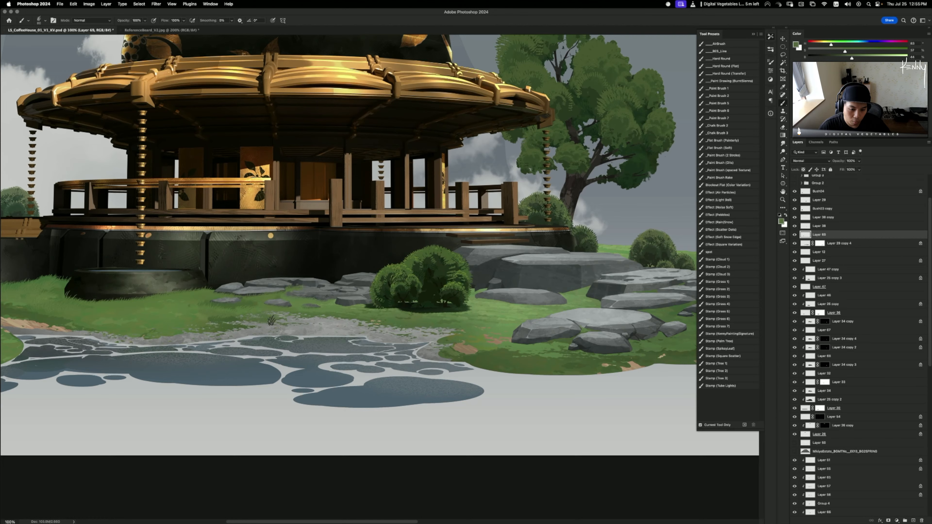
{"action": "key", "text": "super+z"}
{"action": "left_click", "coordinate": [242, 322], "text": "alt"}
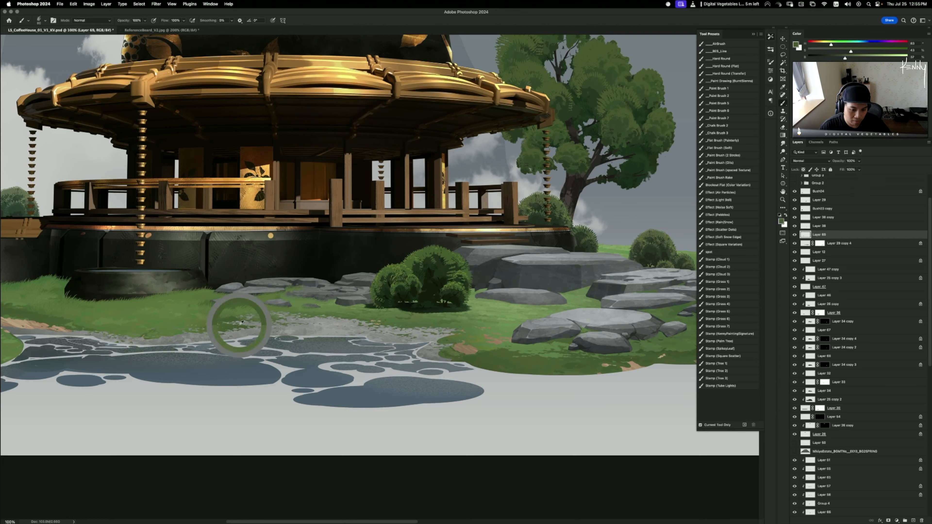
{"action": "key", "text": "super+z"}
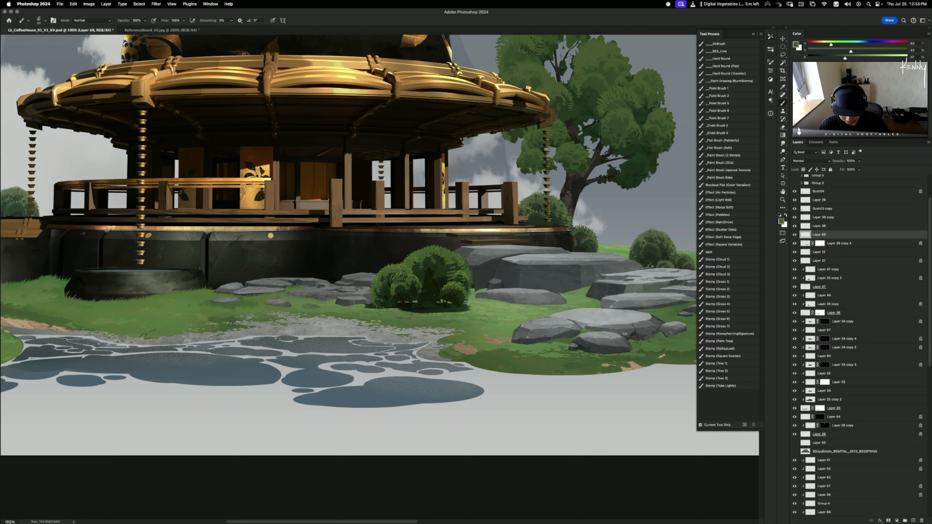
- Mask the lawn between the stepping stones and gravel shore with a lasso selection, stamp grass inside in a sampled green, and deselect
{"action": "key", "text": "l"}
{"action": "left_click_drag", "start_coordinate": [198, 325], "coordinate": [221, 328]}
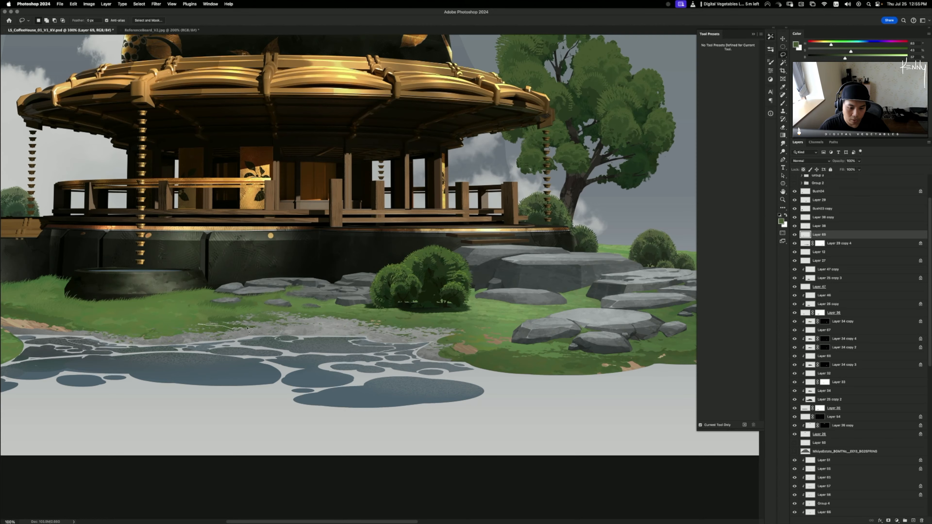
{"action": "left_click_drag", "start_coordinate": [312, 322], "coordinate": [200, 323]}
{"action": "key", "text": "b"}
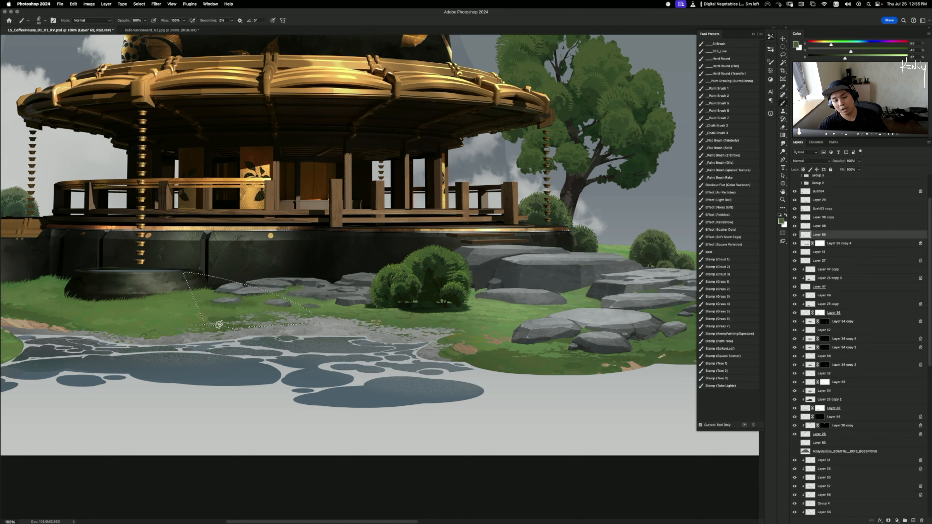
{"action": "left_click", "coordinate": [209, 316], "text": "alt"}
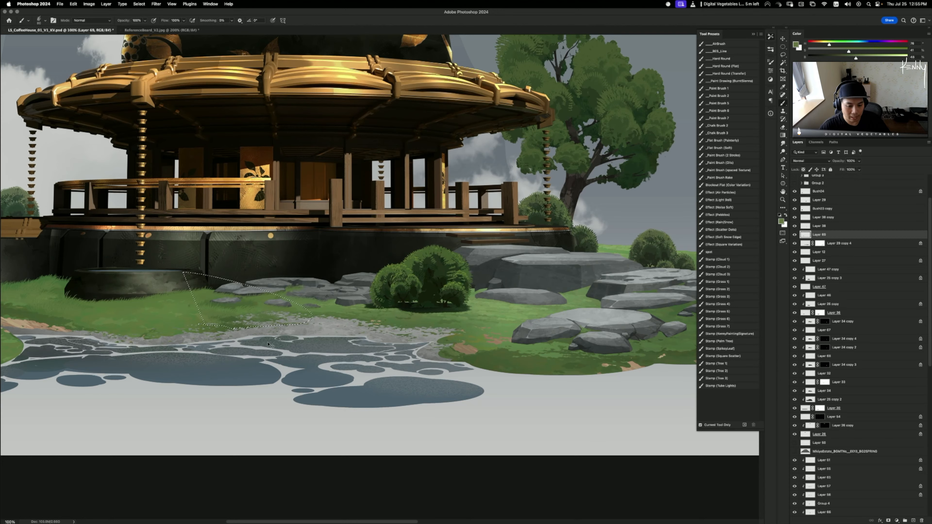
{"action": "key", "text": "super+d"}
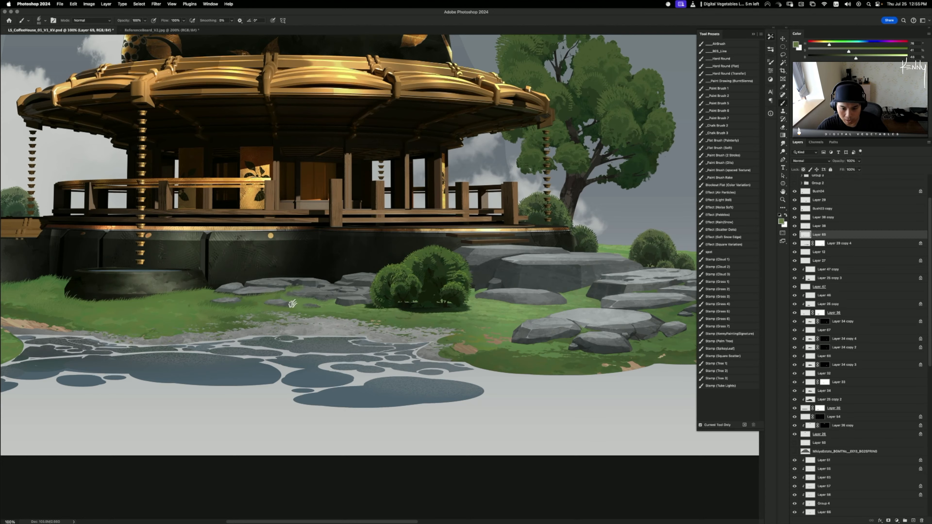
- Stamp grass between the stepping stones and the left foot of the round bush, resampling greens and undoing unwanted strokes
{"action": "left_click", "coordinate": [334, 307], "text": "alt"}
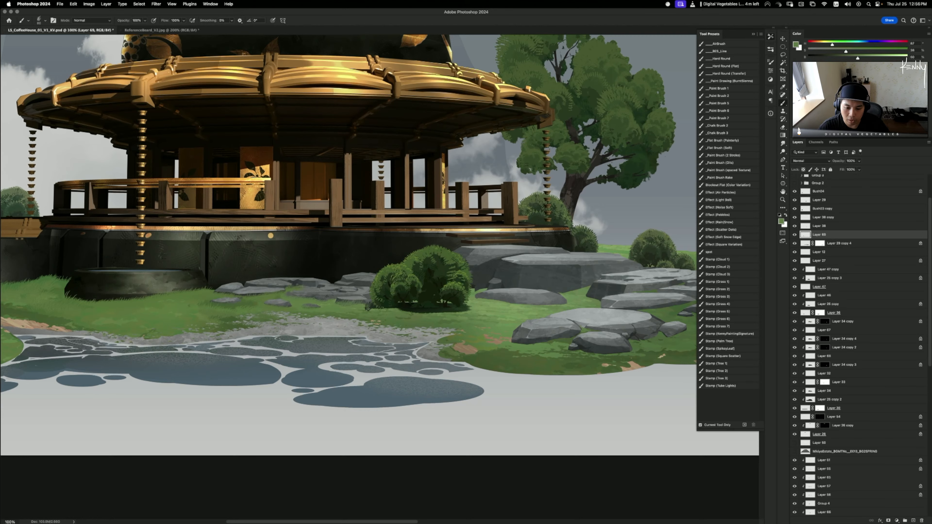
{"action": "key", "text": "super+z"}
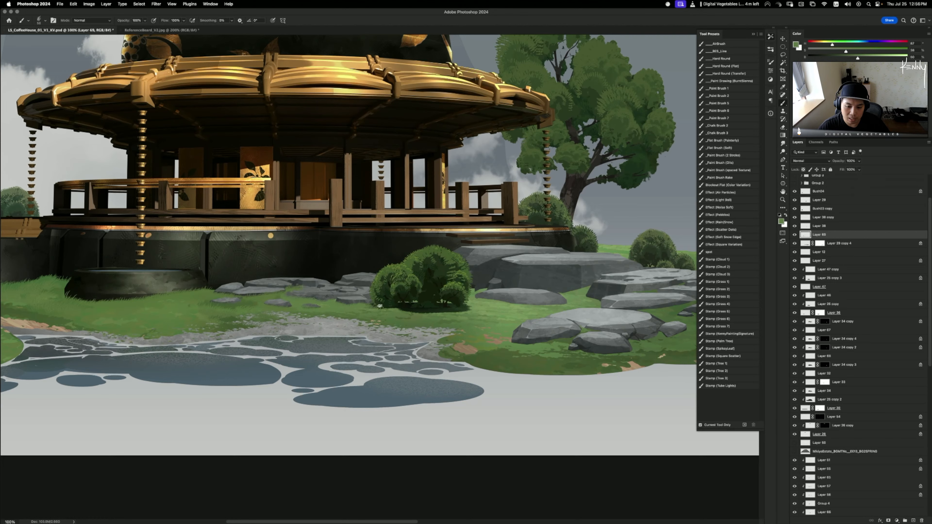
{"action": "left_click", "coordinate": [371, 304], "text": "alt"}
{"action": "key", "text": "super+z"}
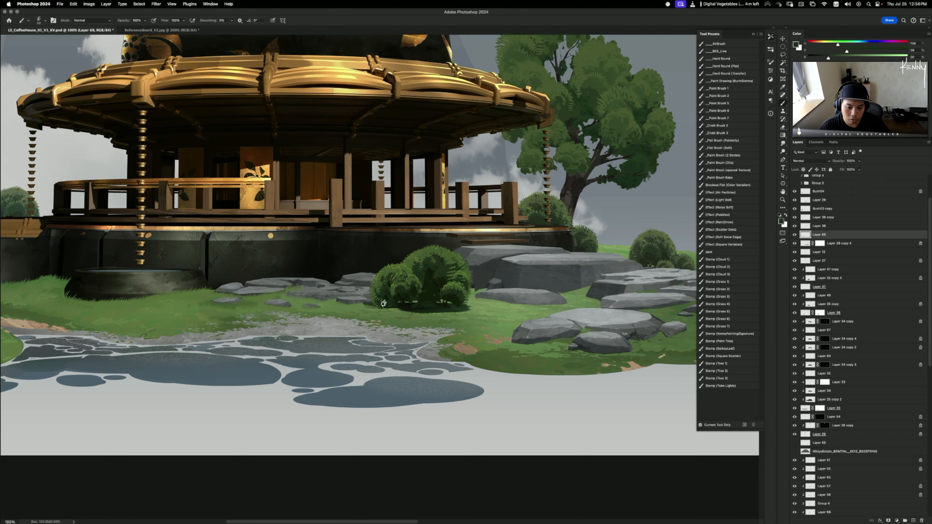
{"action": "left_click", "coordinate": [372, 305], "text": "alt"}
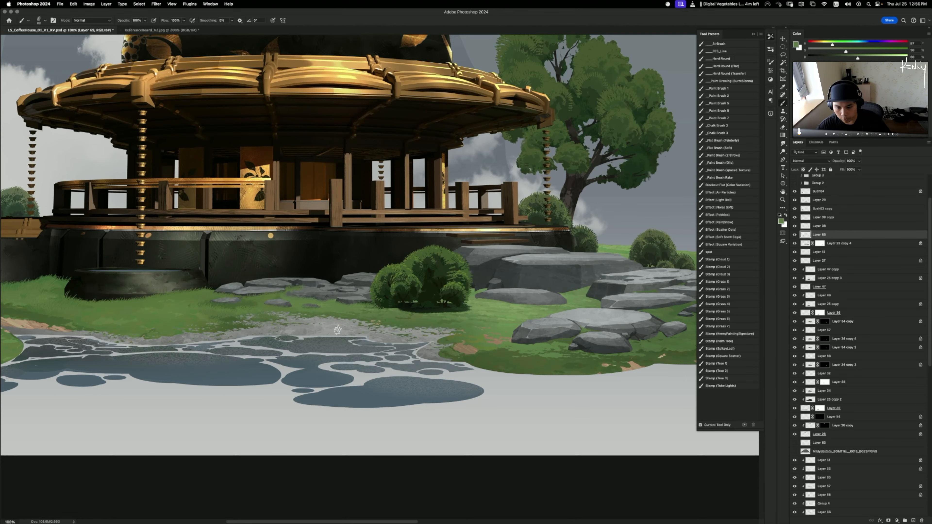
- Stamp grass along the front base of the round bush in a green sampled below it, undoing unwanted strokes
{"action": "left_click_drag", "start_coordinate": [340, 325], "coordinate": [302, 299]}
{"action": "left_click_drag", "start_coordinate": [408, 305], "coordinate": [317, 273]}
{"action": "left_click", "coordinate": [353, 279], "text": "alt"}
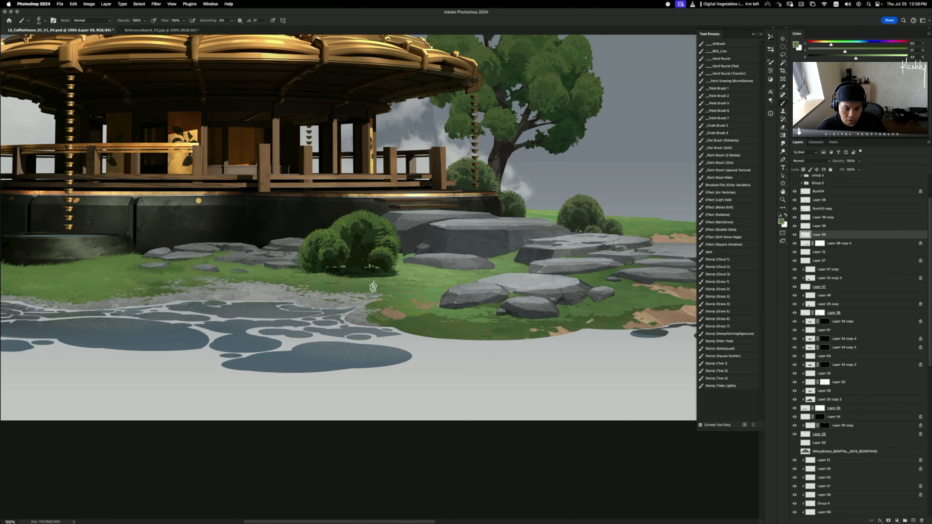
{"action": "key", "text": "super+z"}
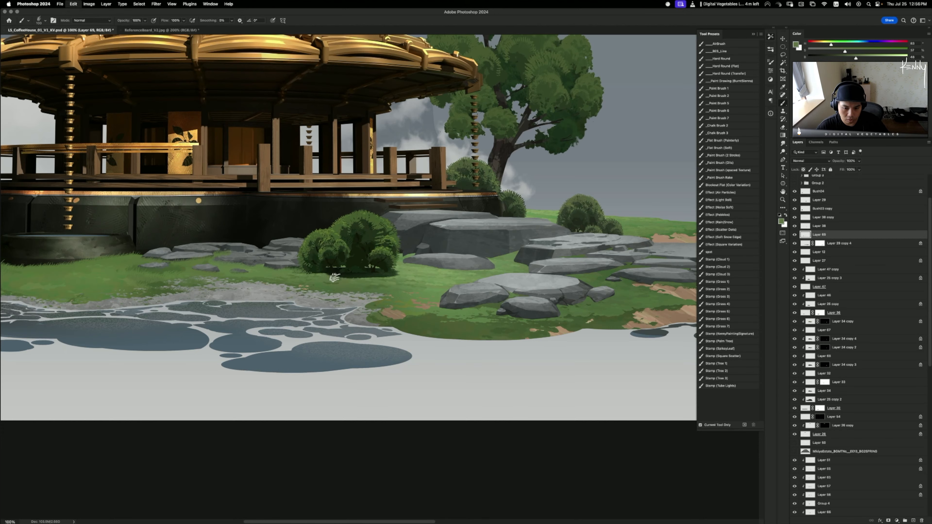
{"action": "key", "text": "super+z"}
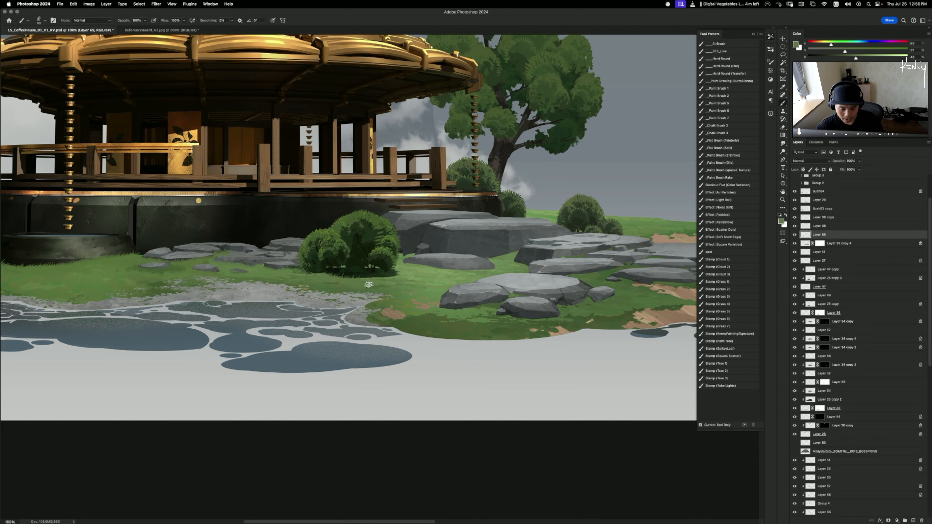
{"action": "key", "text": "super+z"}
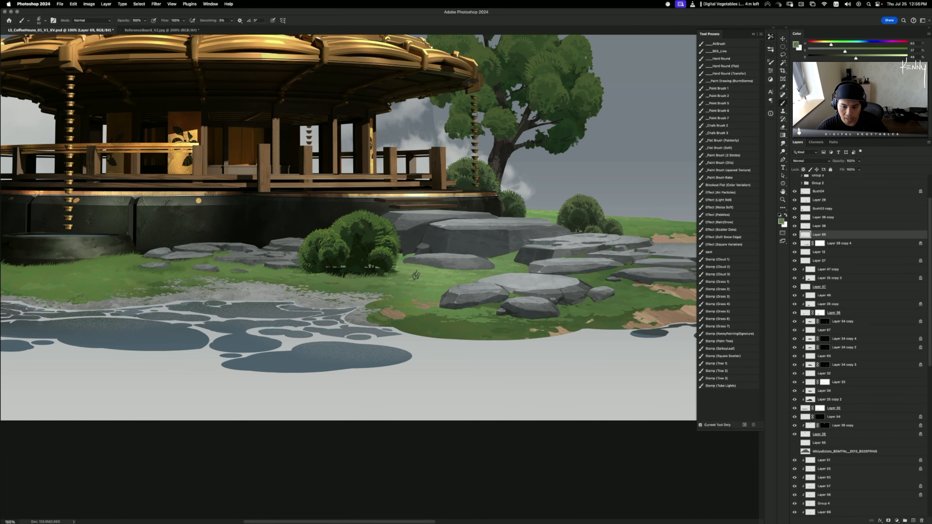
- Stamp lighter grass between the round bush and the low flat rock, keeping it inside a lasso selection, and deselect
{"action": "left_click", "coordinate": [406, 264], "text": "alt"}
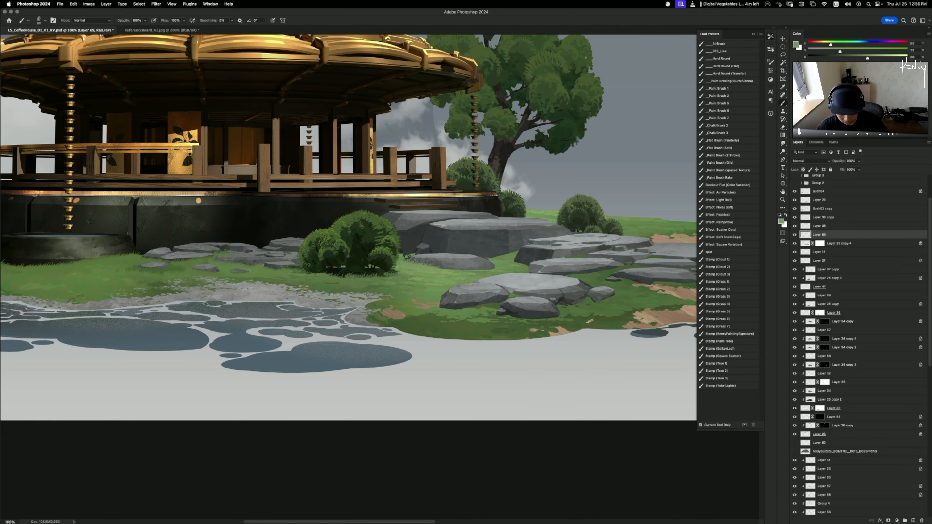
{"action": "key", "text": "l"}
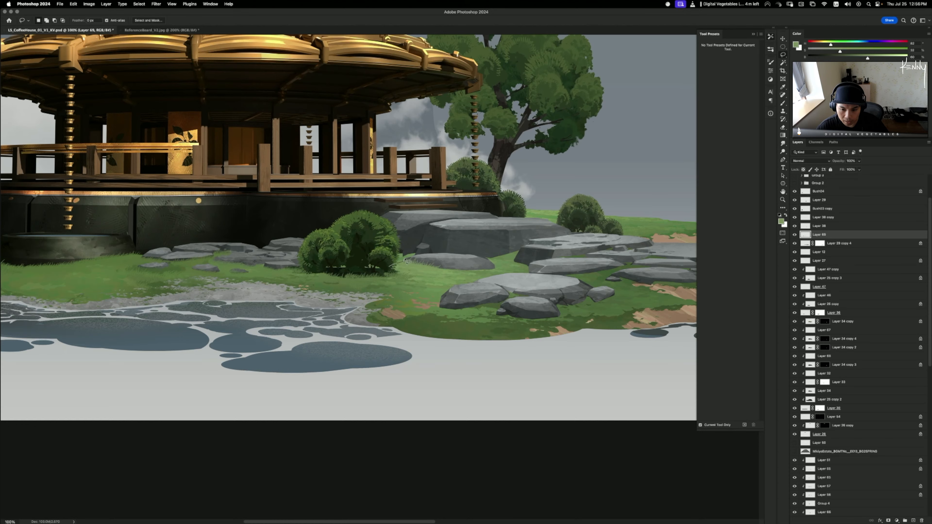
{"action": "left_click_drag", "start_coordinate": [427, 235], "coordinate": [394, 265]}
{"action": "key", "text": "b"}
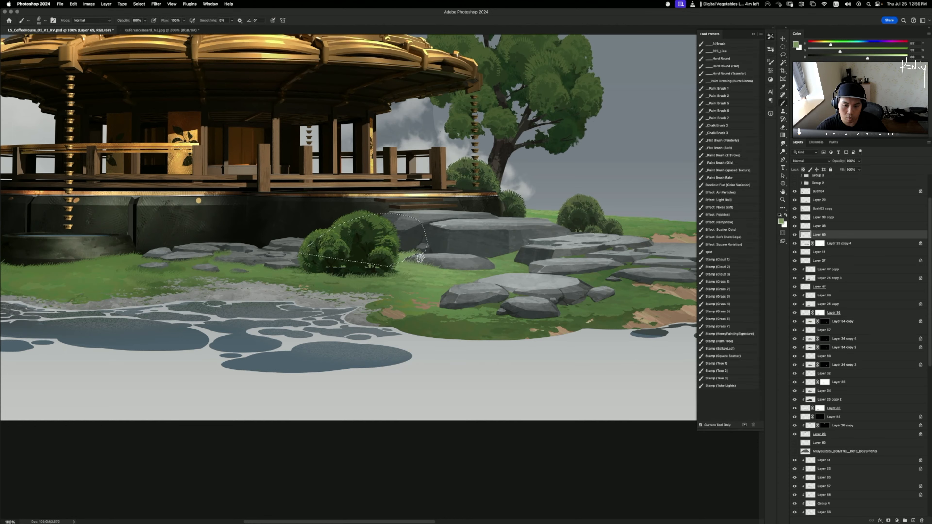
{"action": "key", "text": "super+d"}
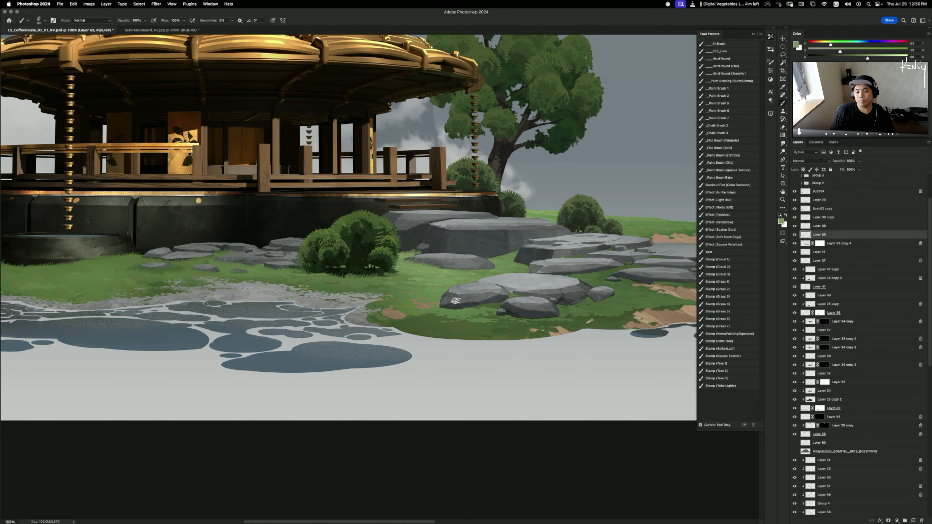
- Stamp grass across the lawn between the round bush and the front rocks in a green sampled beside the bush
{"action": "left_click_drag", "start_coordinate": [403, 272], "coordinate": [365, 277]}
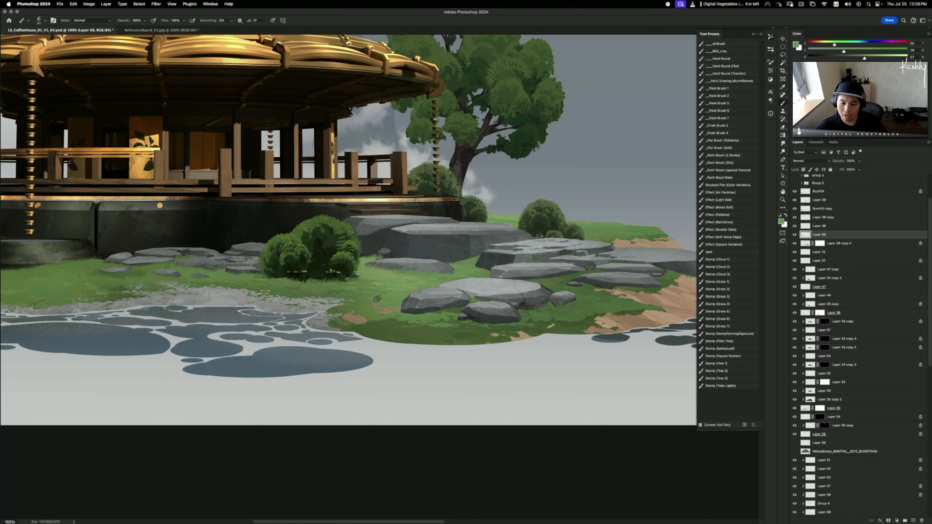
{"action": "left_click", "coordinate": [359, 283], "text": "alt"}
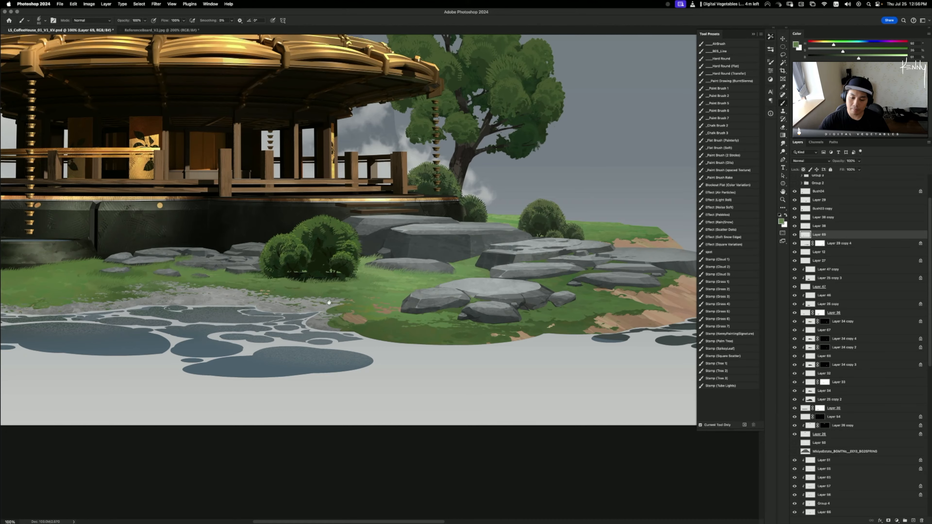
{"action": "left_click_drag", "start_coordinate": [350, 301], "coordinate": [320, 303]}
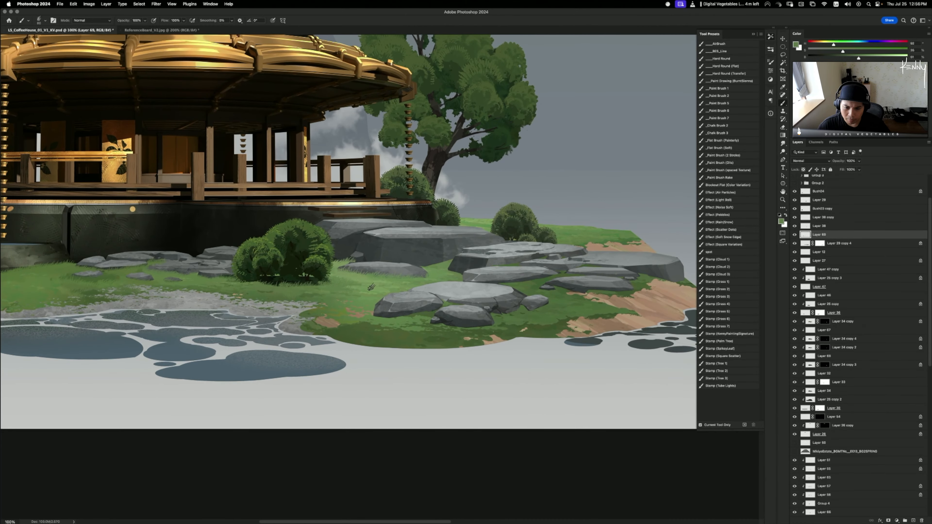
{"action": "scroll", "coordinate": [321, 299], "scroll_direction": "right", "scroll_amount": 5}
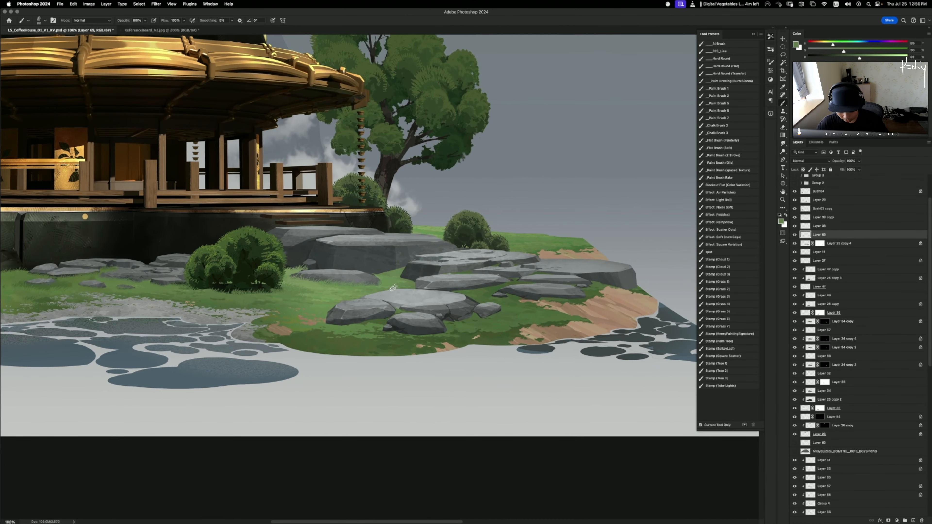
- Lasso the grass gap between the low flat rock, stepped rocks and front rocks, refine the selection, and stamp grass inside it
{"action": "key", "text": "l"}
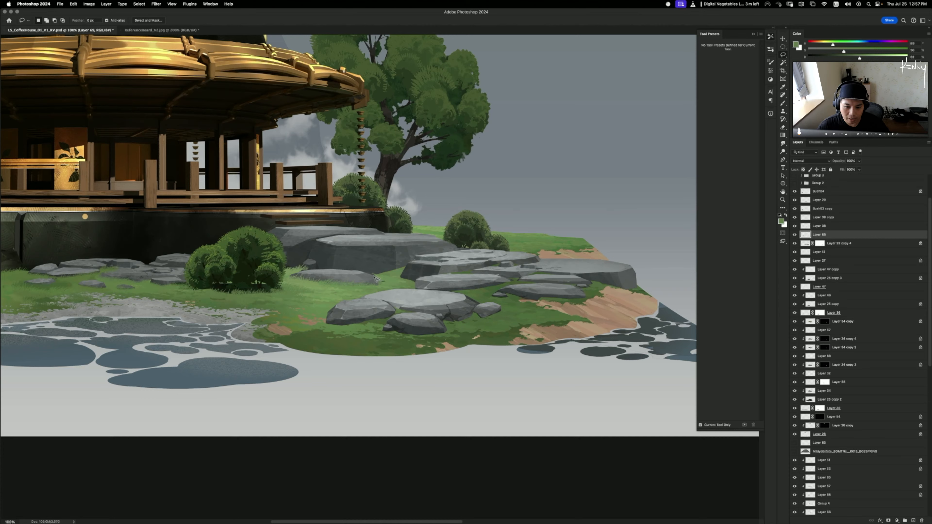
{"action": "left_click_drag", "start_coordinate": [354, 264], "coordinate": [425, 261]}
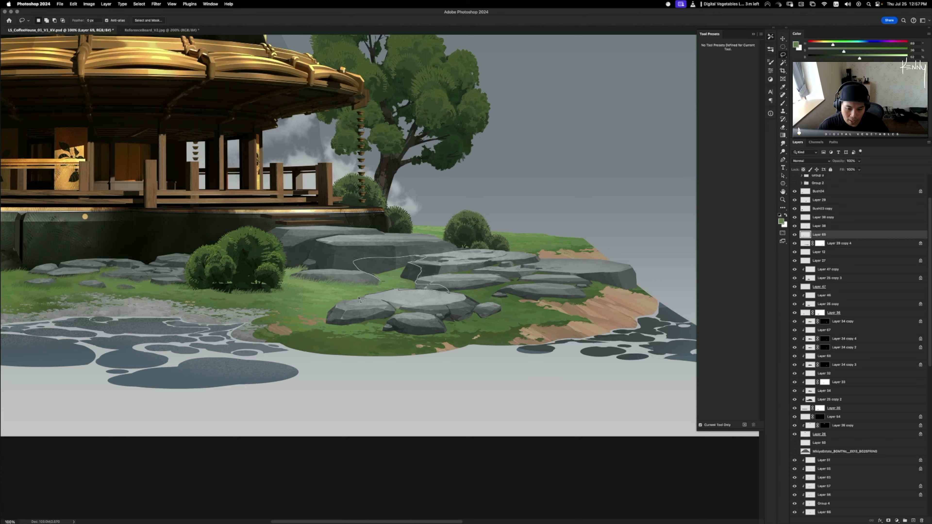
{"action": "key", "text": "b"}
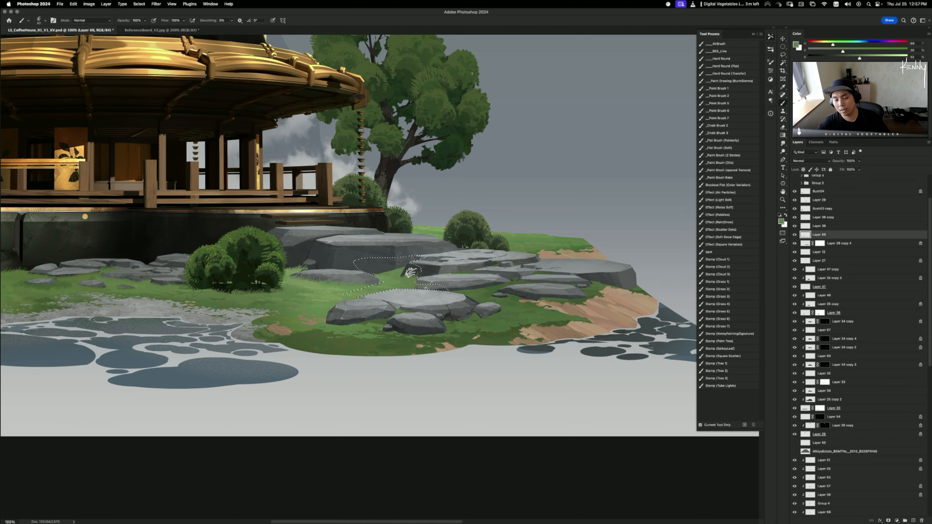
{"action": "key", "text": "l"}
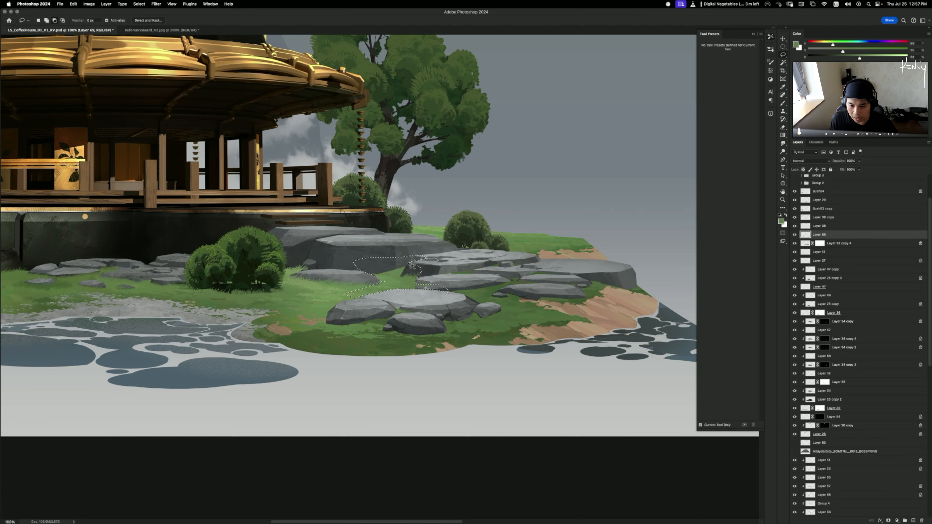
{"action": "key", "text": "b"}
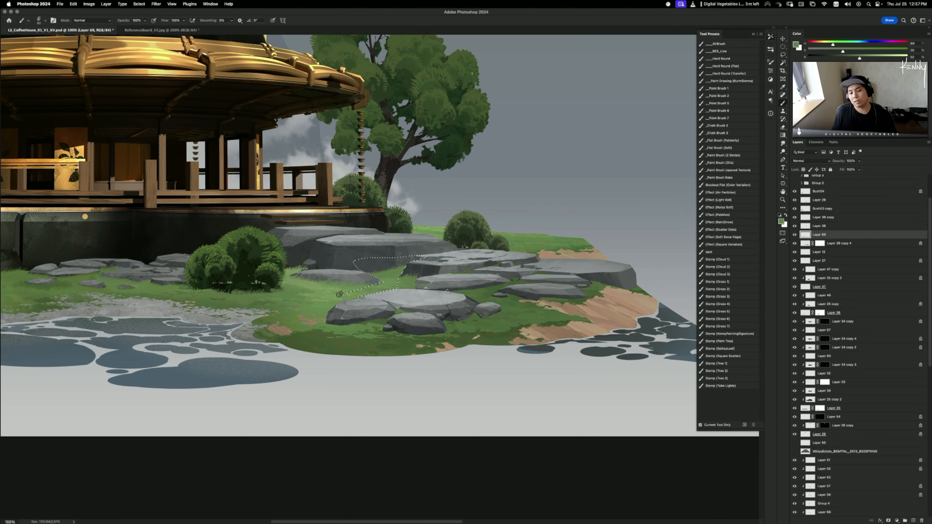
- Stamp grass in the gap between the stepped rocks and front rocks in a sampled green, keeping it inside a lasso selection, and deselect
{"action": "key", "text": "super+minus"}
{"action": "key", "text": "super+minus"}
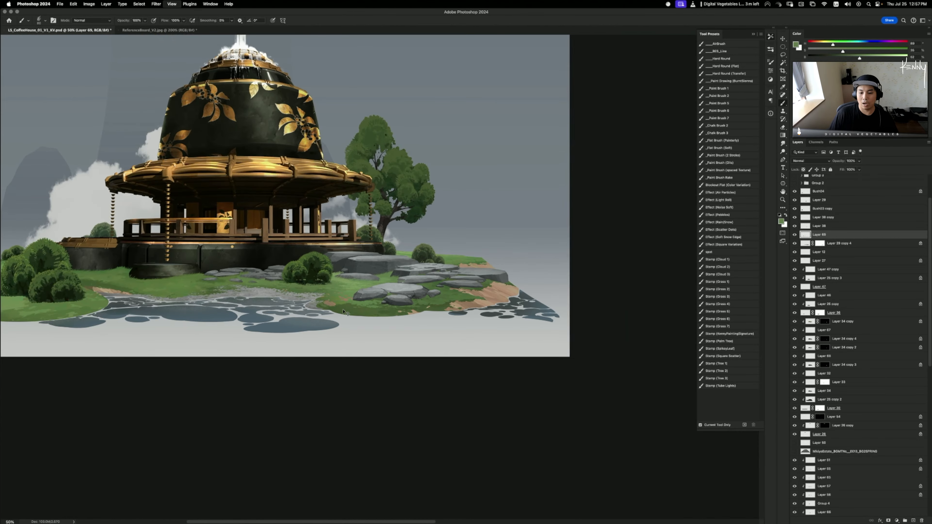
{"action": "key", "text": "super+plus"}
{"action": "key", "text": "super+plus"}
{"action": "left_click", "coordinate": [382, 352], "text": "alt"}
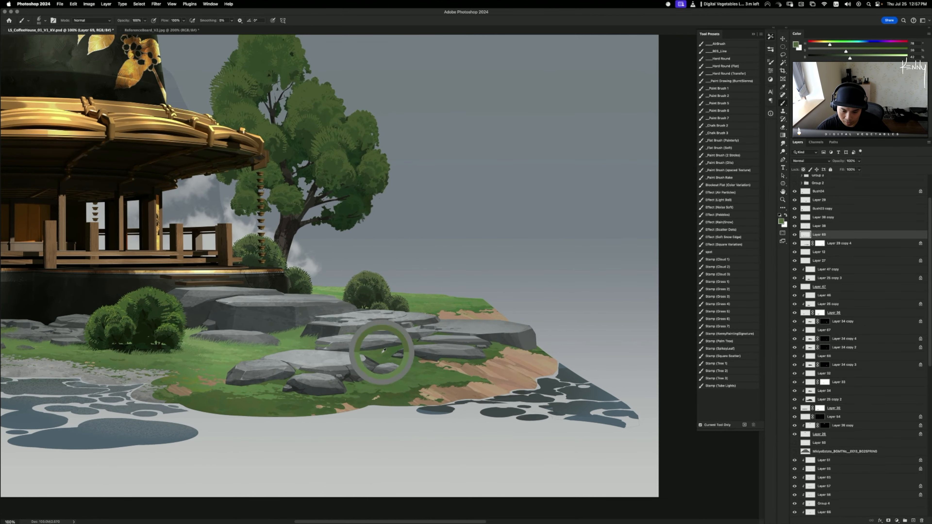
{"action": "key", "text": "l"}
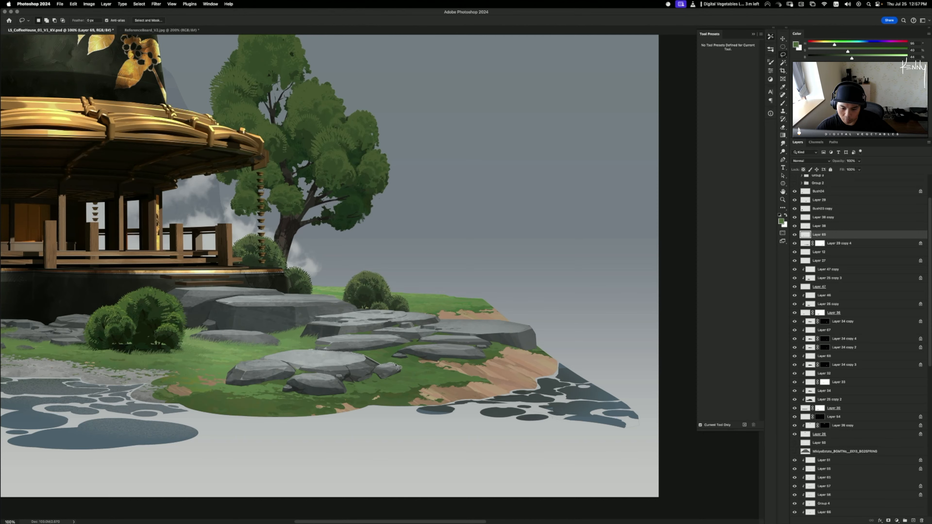
{"action": "mouse_move", "coordinate": [425, 365]}
{"action": "left_mouse_down"}
{"action": "mouse_move", "coordinate": [426, 343]}
{"action": "mouse_move", "coordinate": [323, 341]}
{"action": "mouse_move", "coordinate": [358, 351]}
{"action": "left_mouse_up"}
{"action": "key", "text": "b"}
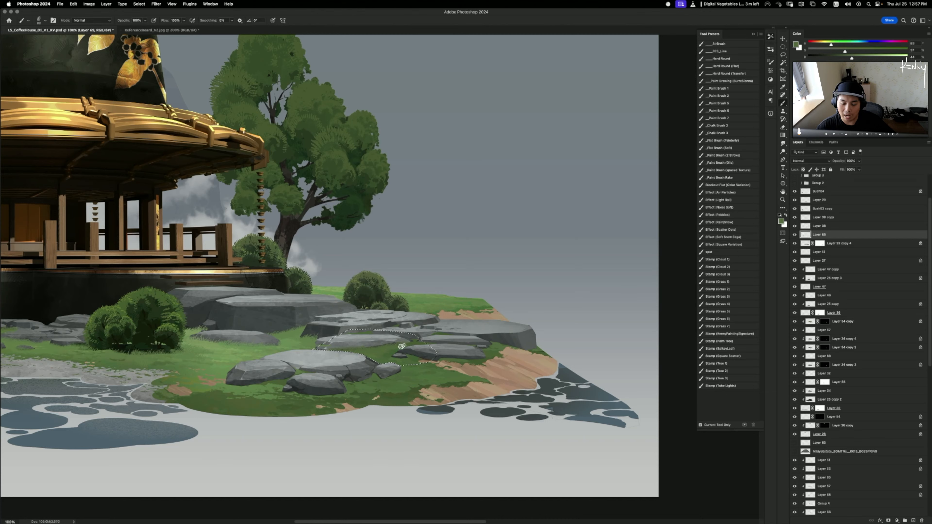
{"action": "key", "text": "ctrl+d"}
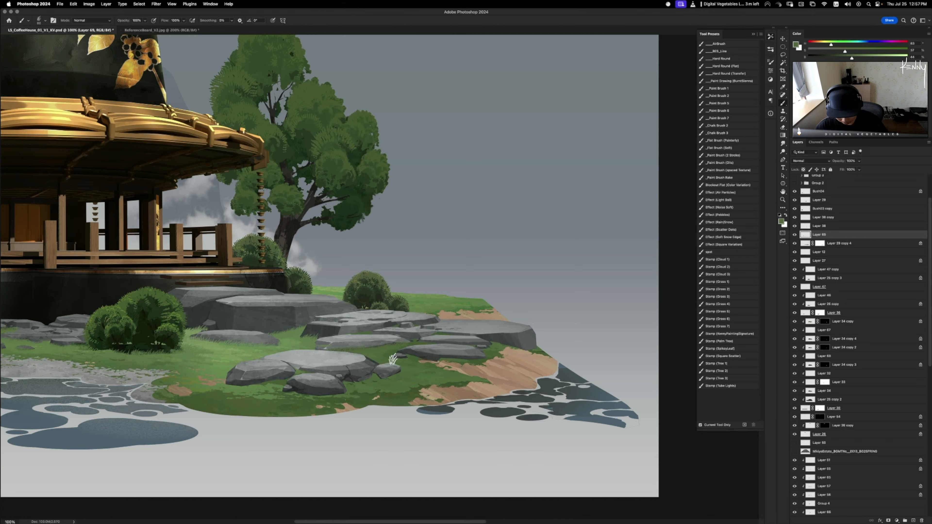
- Lasso around the lowest stepped rock beside the sandy bank, stamp grass along its near end in a freshly sampled green, and deselect
{"action": "left_click", "coordinate": [390, 356], "text": "alt"}
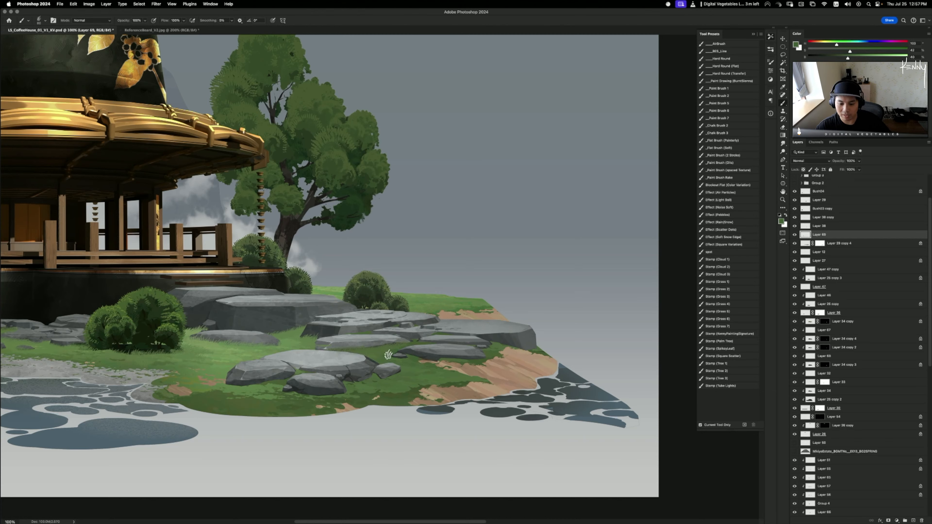
{"action": "key", "text": "l"}
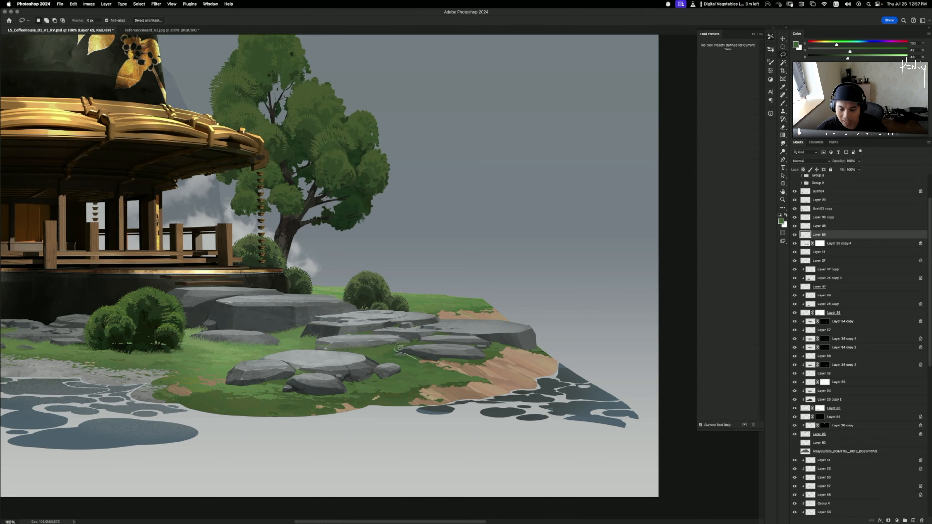
{"action": "mouse_move", "coordinate": [397, 346]}
{"action": "left_mouse_down"}
{"action": "mouse_move", "coordinate": [477, 358]}
{"action": "mouse_move", "coordinate": [398, 350]}
{"action": "left_mouse_up"}
{"action": "key", "text": "b"}
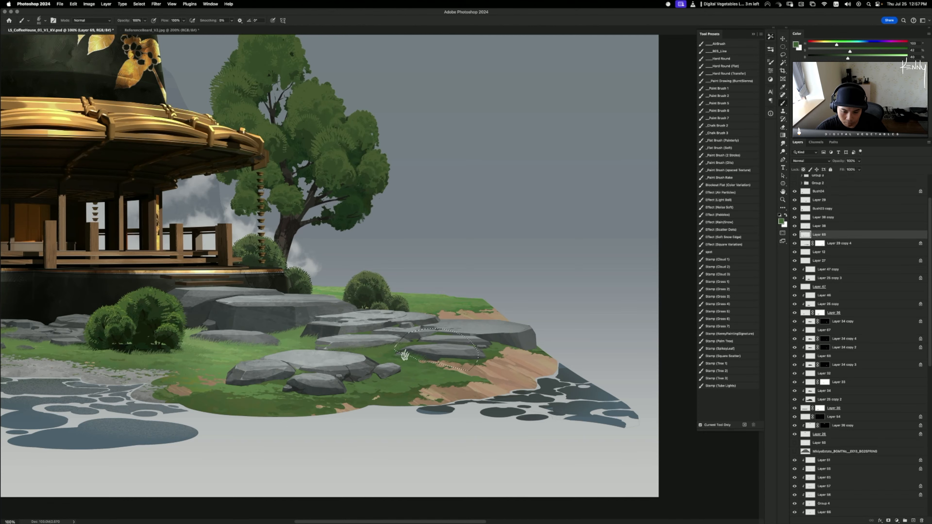
{"action": "key", "text": "ctrl+d"}
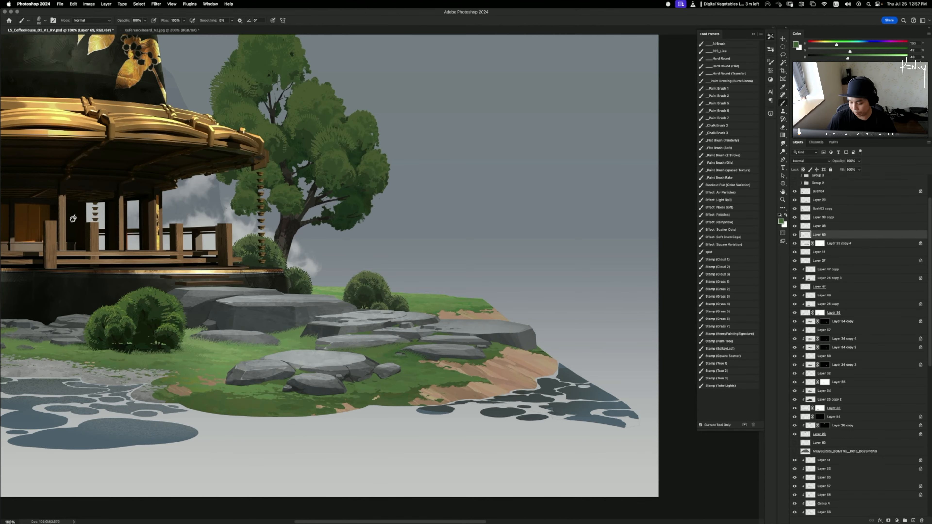
- Stamp grass along the left front base of the front rocks in a green sampled from the lawn beside them
{"action": "key", "text": "super+minus"}
{"action": "key", "text": "super+minus"}
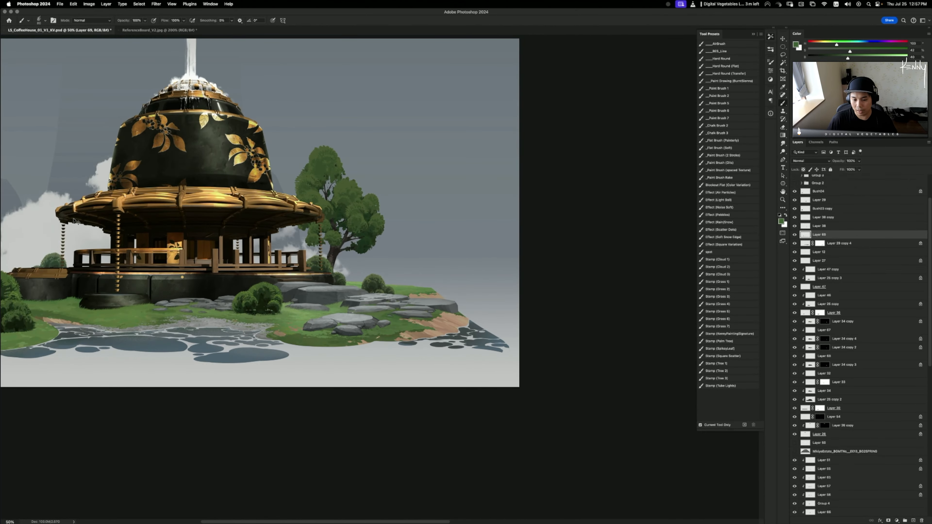
{"action": "key", "text": "super+minus"}
{"action": "key", "text": "super+plus"}
{"action": "key", "text": "super+plus"}
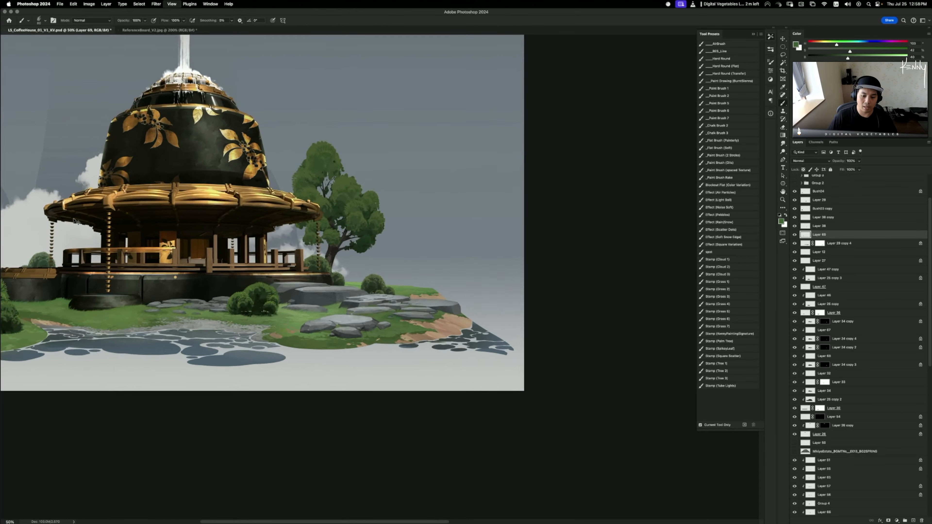
{"action": "mouse_move", "coordinate": [312, 358]}
{"action": "left_mouse_down"}
{"action": "mouse_move", "coordinate": [375, 344]}
{"action": "mouse_move", "coordinate": [314, 358]}
{"action": "left_mouse_up"}
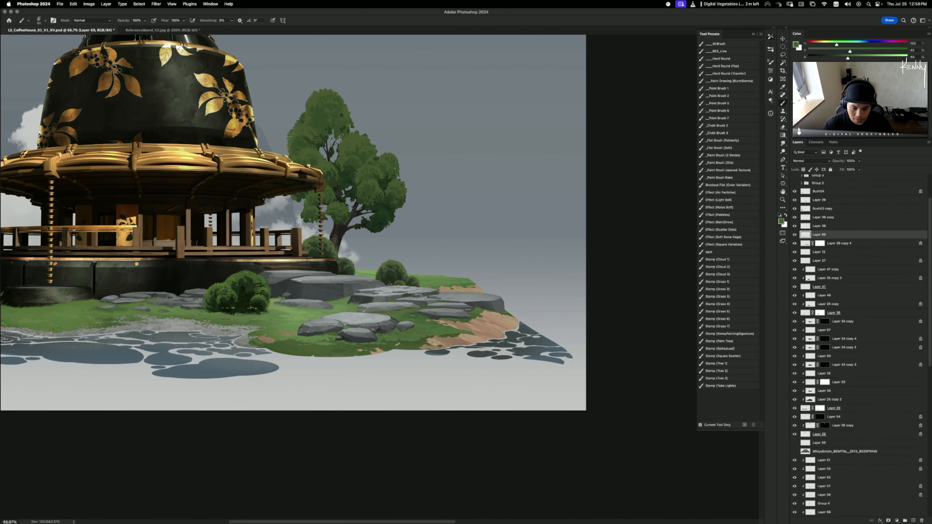
{"action": "key", "text": "super+plus"}
{"action": "left_click", "coordinate": [265, 368], "text": "alt"}
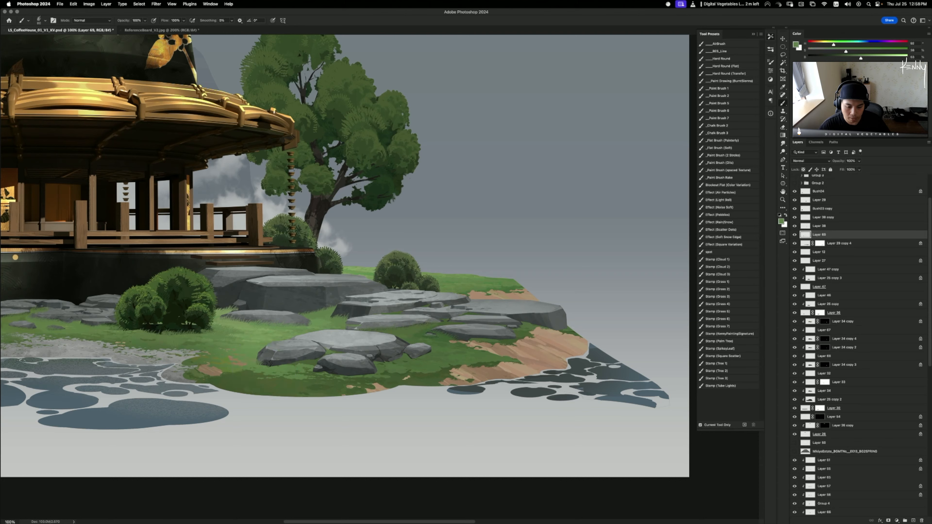
{"action": "mouse_move", "coordinate": [289, 365]}
{"action": "left_mouse_down"}
{"action": "mouse_move", "coordinate": [244, 362]}
{"action": "mouse_move", "coordinate": [306, 367]}
{"action": "left_mouse_up"}
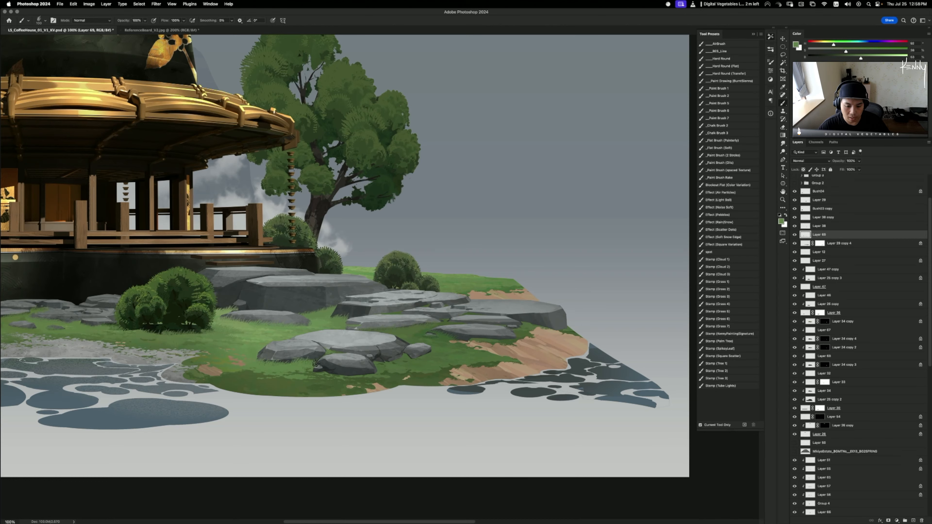
- Lasso the grass around the smaller front rock, stamp grass behind it in sampled greens, and deselect
{"action": "left_click", "coordinate": [311, 361], "text": "alt"}
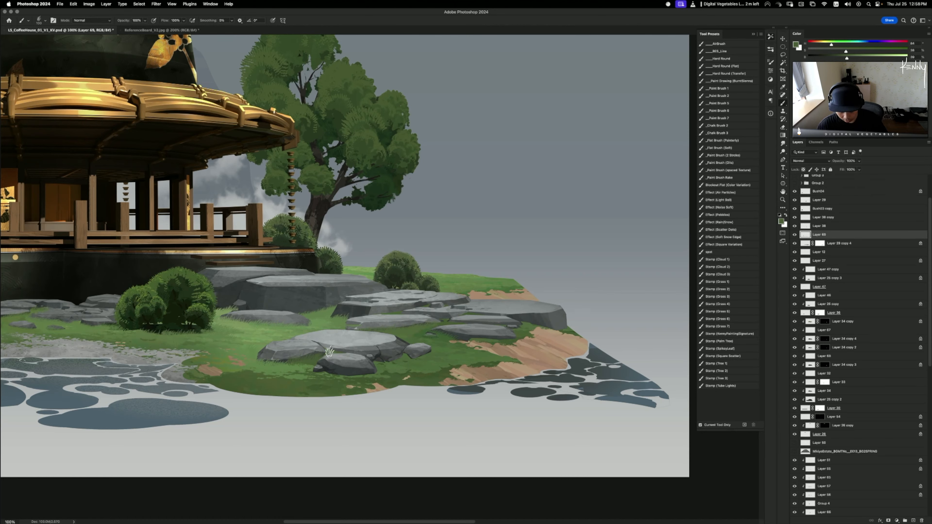
{"action": "key", "text": "l"}
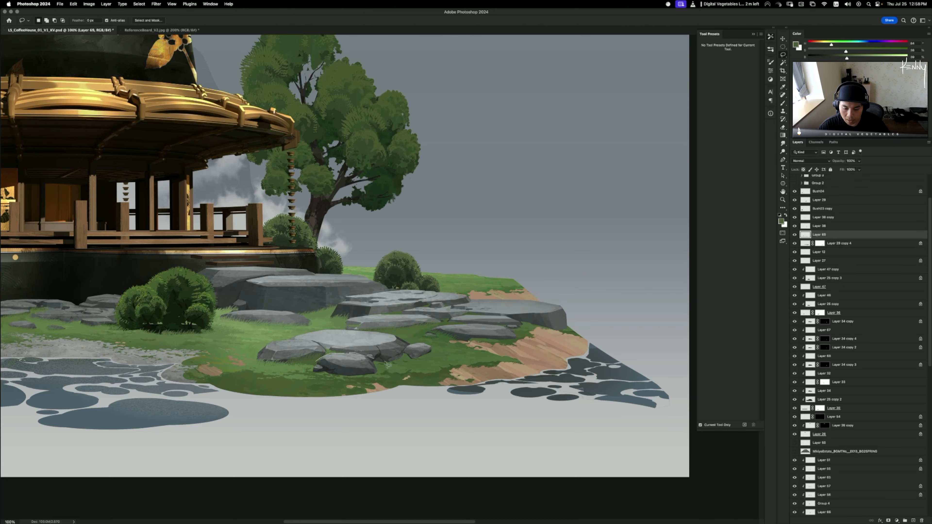
{"action": "mouse_move", "coordinate": [388, 364]}
{"action": "left_mouse_down"}
{"action": "mouse_move", "coordinate": [301, 311]}
{"action": "mouse_move", "coordinate": [240, 313]}
{"action": "mouse_move", "coordinate": [306, 364]}
{"action": "mouse_move", "coordinate": [341, 355]}
{"action": "left_mouse_up"}
{"action": "key", "text": "b"}
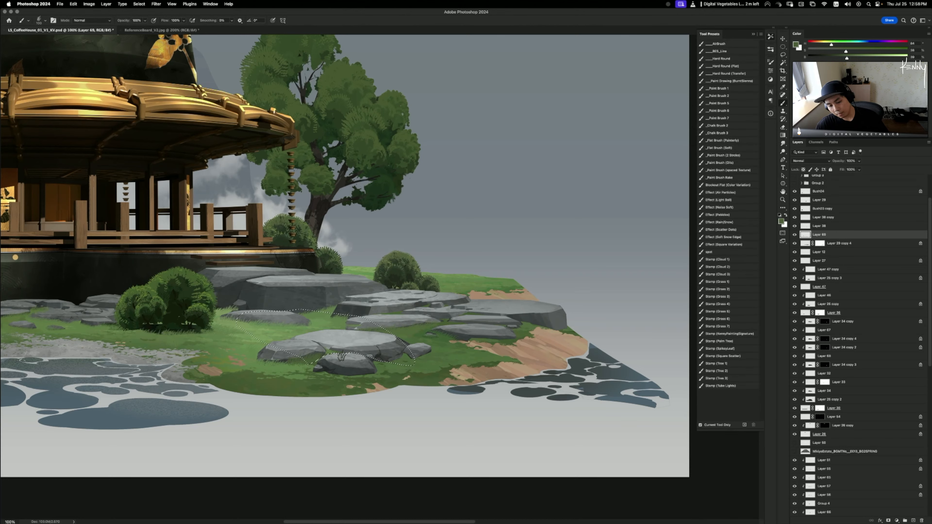
{"action": "left_click", "coordinate": [339, 353], "text": "alt"}
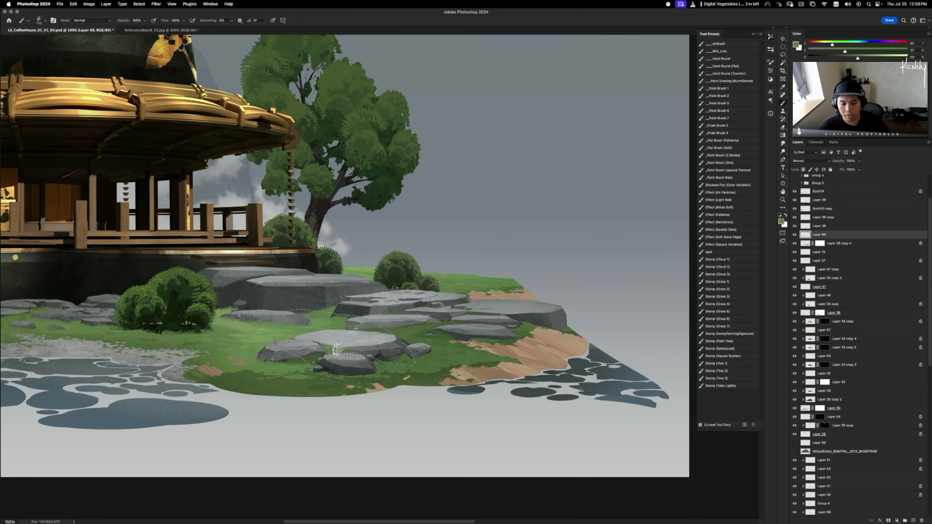
{"action": "scroll", "coordinate": [319, 348], "scroll_direction": "down", "scroll_amount": 3}
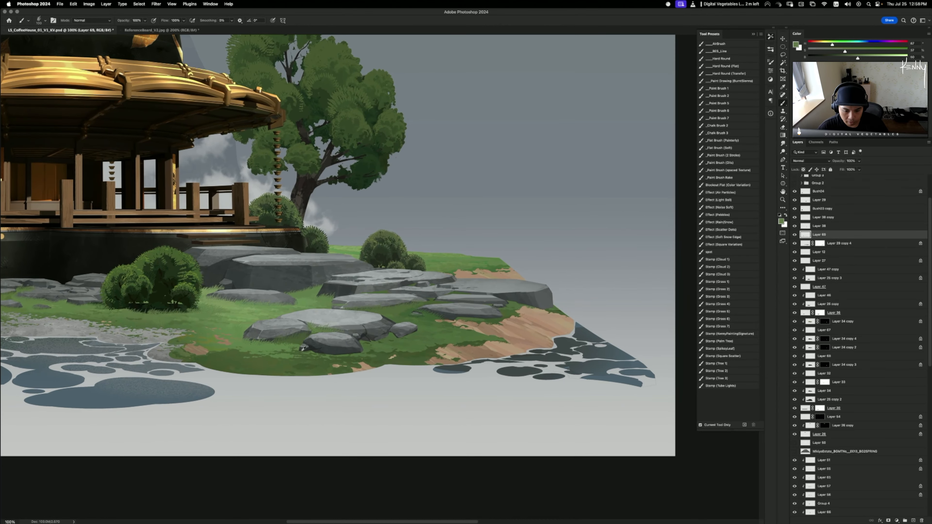
- Stamp grass along the front base of the smaller front rock in sampled greens, undoing the unwanted stroke
{"action": "left_click", "coordinate": [302, 348], "text": "alt"}
{"action": "mouse_move", "coordinate": [301, 351]}
{"action": "left_mouse_down"}
{"action": "mouse_move", "coordinate": [371, 353]}
{"action": "mouse_move", "coordinate": [350, 353]}
{"action": "mouse_move", "coordinate": [386, 350]}
{"action": "mouse_move", "coordinate": [361, 340]}
{"action": "mouse_move", "coordinate": [396, 340]}
{"action": "left_mouse_up"}
{"action": "key", "text": "super+z"}
{"action": "left_click", "coordinate": [382, 343], "text": "alt"}
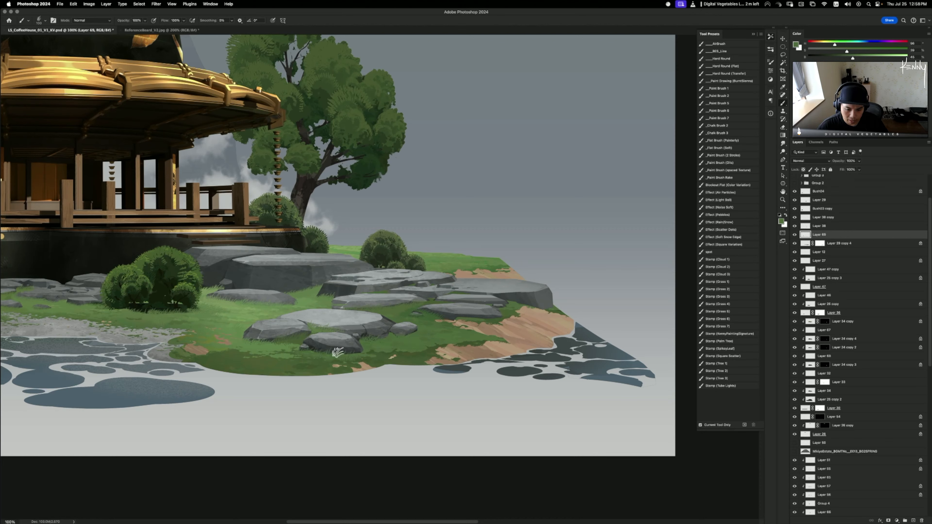
{"action": "left_click_drag", "start_coordinate": [338, 353], "coordinate": [358, 351]}
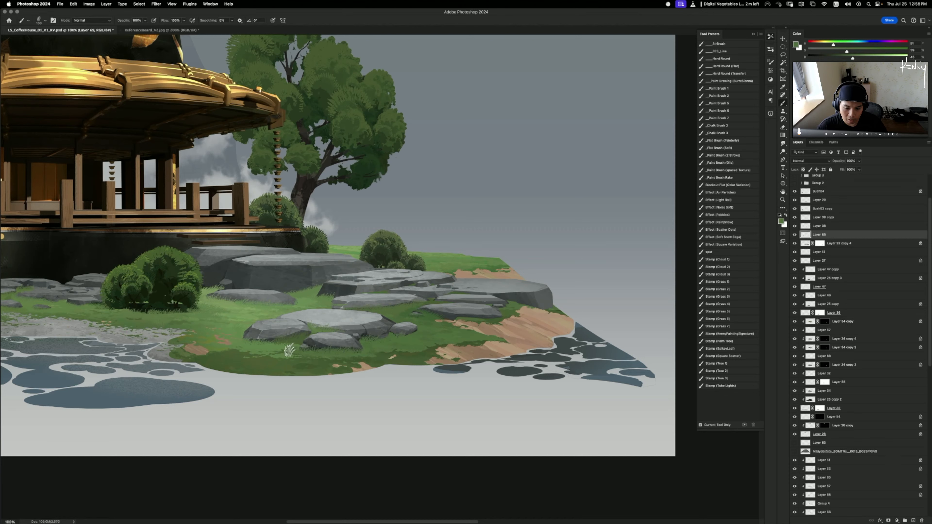
- Stamp grass across the lawn in front of the front rocks in nearby sampled greens, comparing and undoing the last stroke
{"action": "left_click", "coordinate": [287, 351], "text": "alt"}
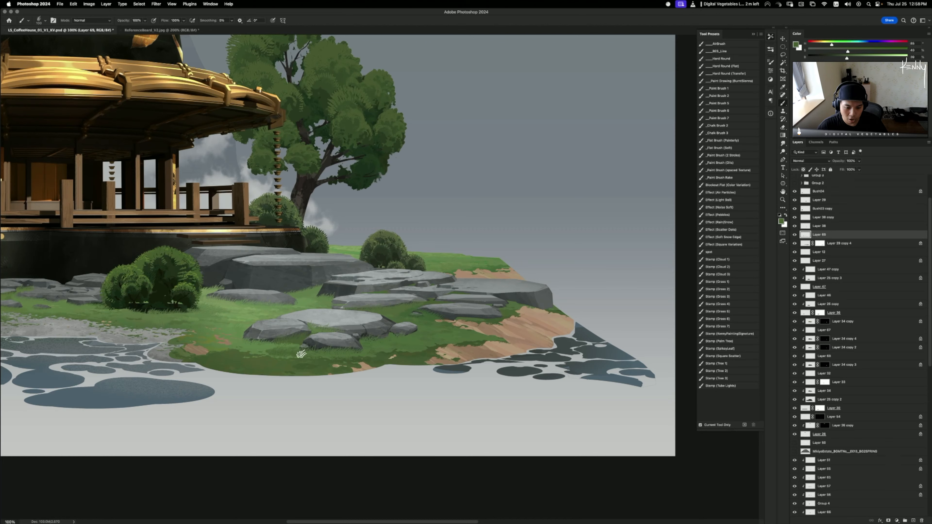
{"action": "left_click", "coordinate": [283, 349], "text": "alt"}
{"action": "left_click", "coordinate": [283, 353], "text": "alt"}
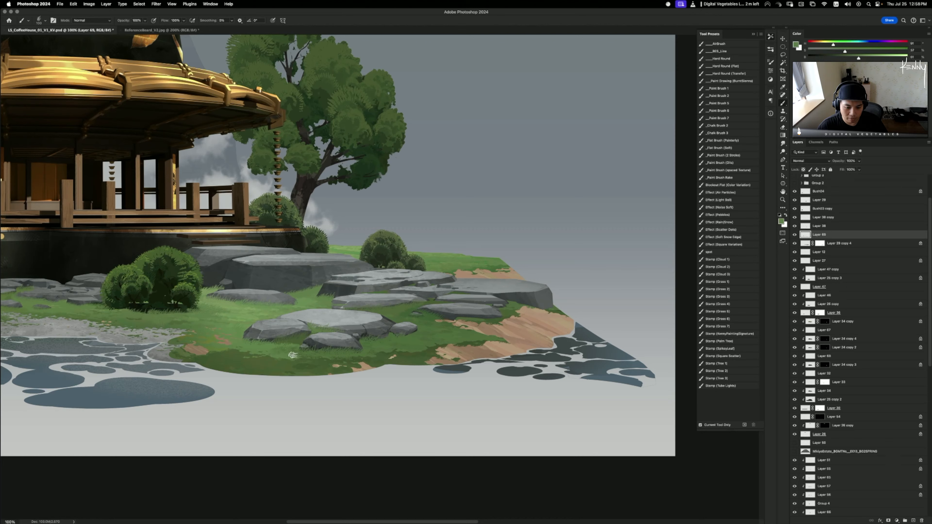
{"action": "left_click_drag", "start_coordinate": [344, 358], "coordinate": [255, 355]}
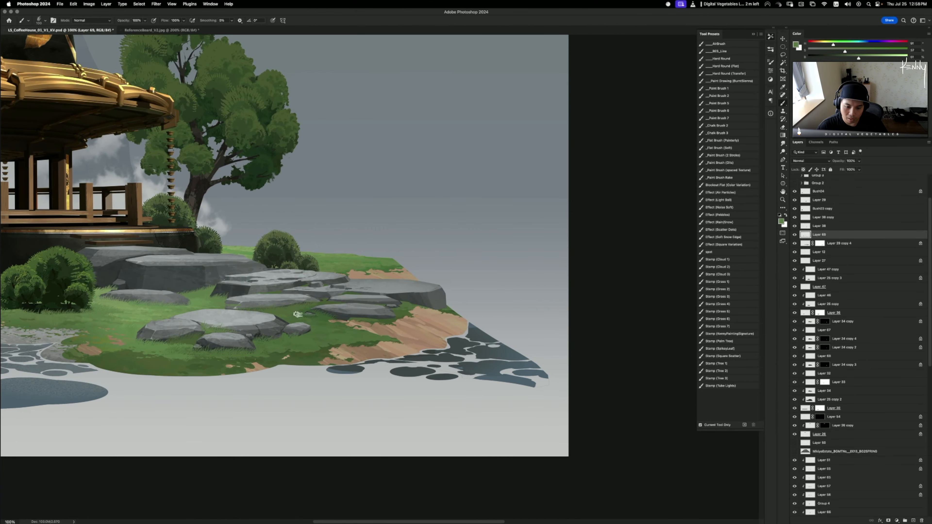
{"action": "scroll", "coordinate": [298, 314], "scroll_direction": "up", "scroll_amount": 3}
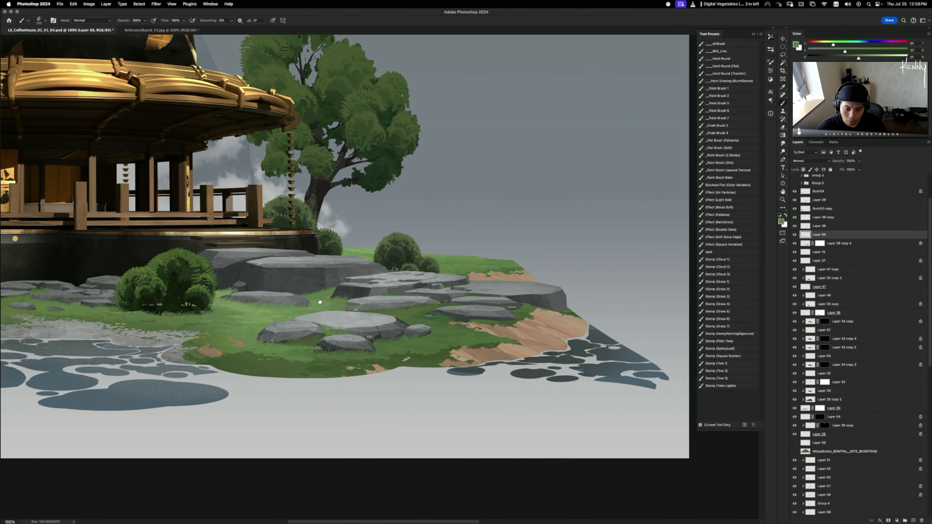
{"action": "scroll", "coordinate": [320, 301], "scroll_direction": "down", "scroll_amount": 3}
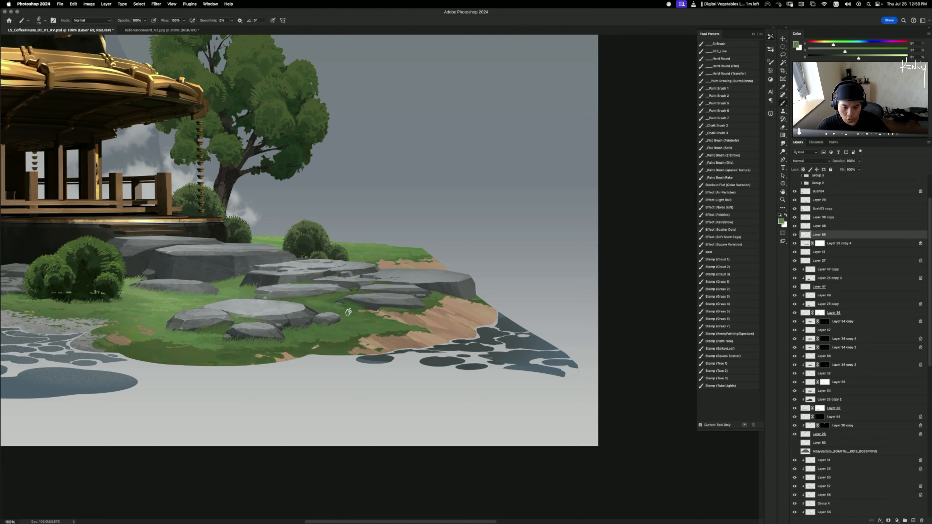
{"action": "key", "text": "super+z"}
{"action": "key", "text": "super+shift+z"}
{"action": "key", "text": "super+z"}
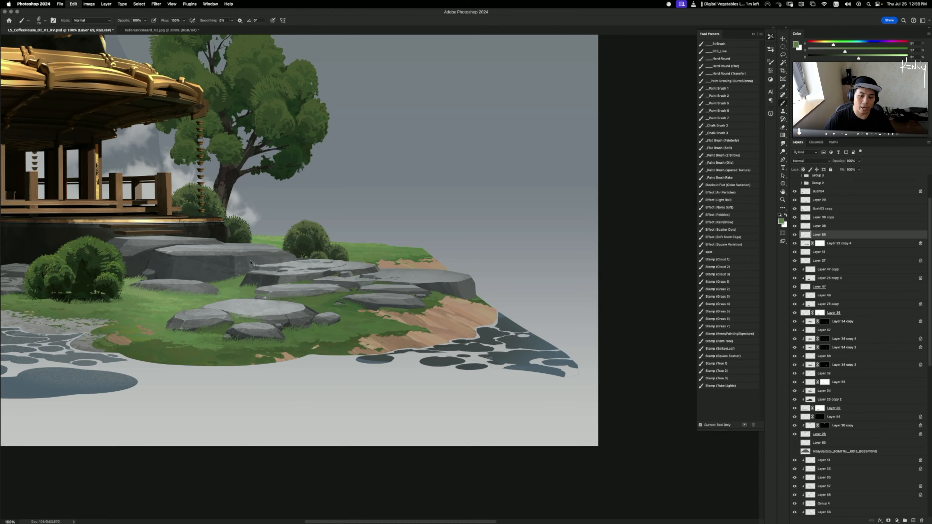
- Sample the left bush island's lawn green and try stamping grass along its back edge, undoing the unwanted strokes
{"action": "scroll", "coordinate": [250, 262], "scroll_direction": "down", "scroll_amount": 3}
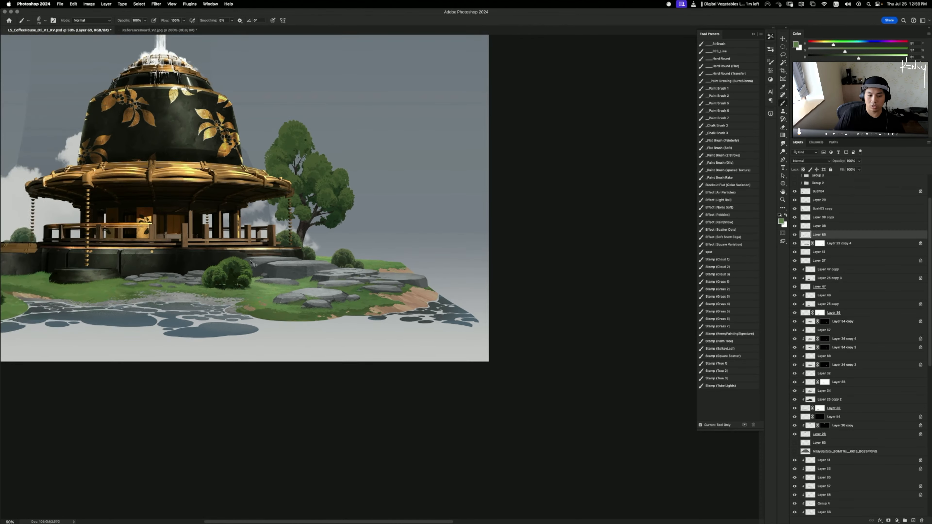
{"action": "left_click_drag", "start_coordinate": [253, 263], "coordinate": [490, 272]}
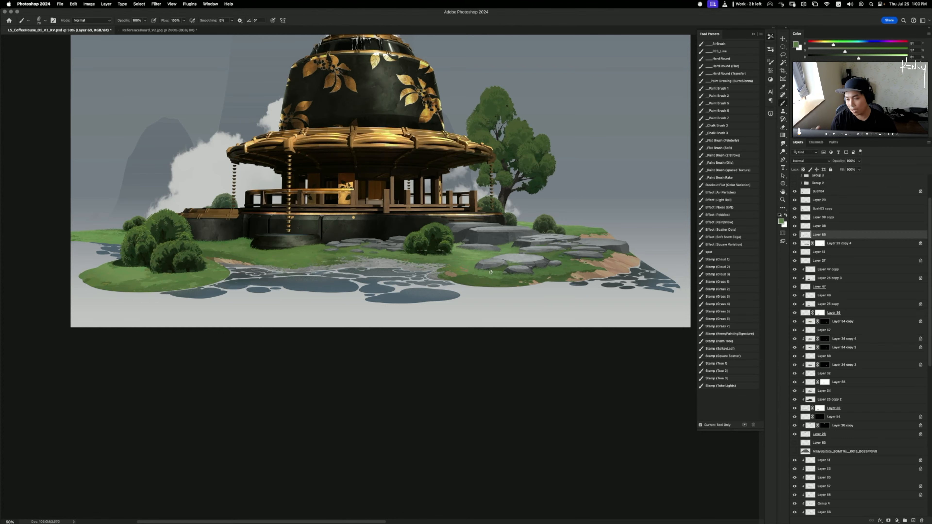
{"action": "scroll", "coordinate": [490, 272], "scroll_direction": "up", "scroll_amount": 5}
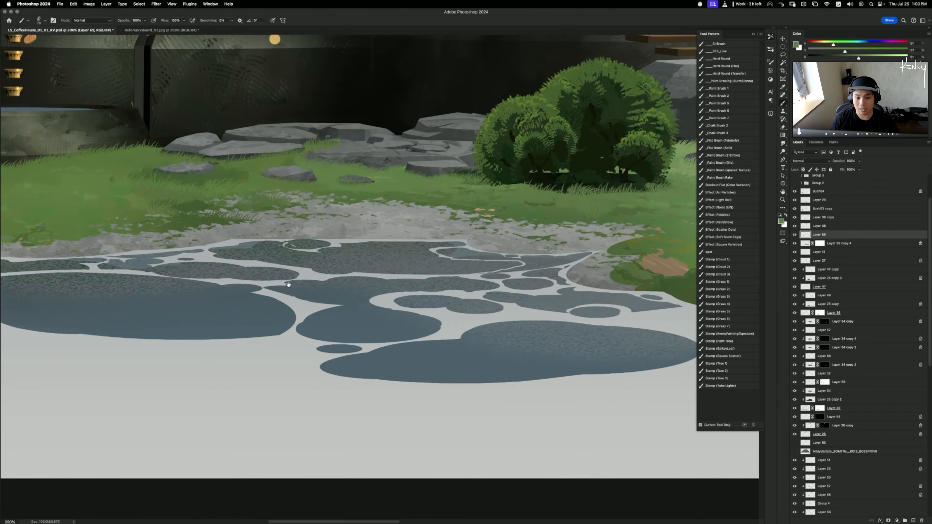
{"action": "scroll", "coordinate": [391, 386], "scroll_direction": "left", "scroll_amount": 15}
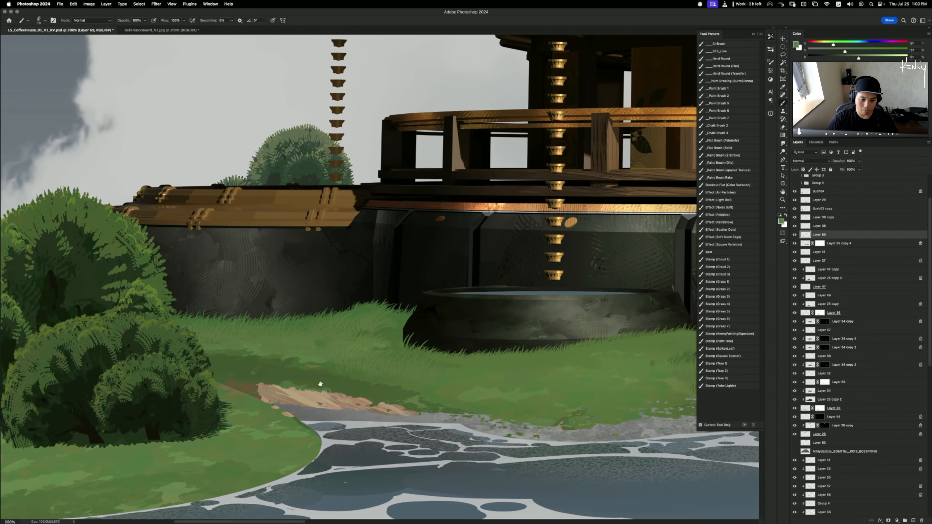
{"action": "key", "text": "super+minus"}
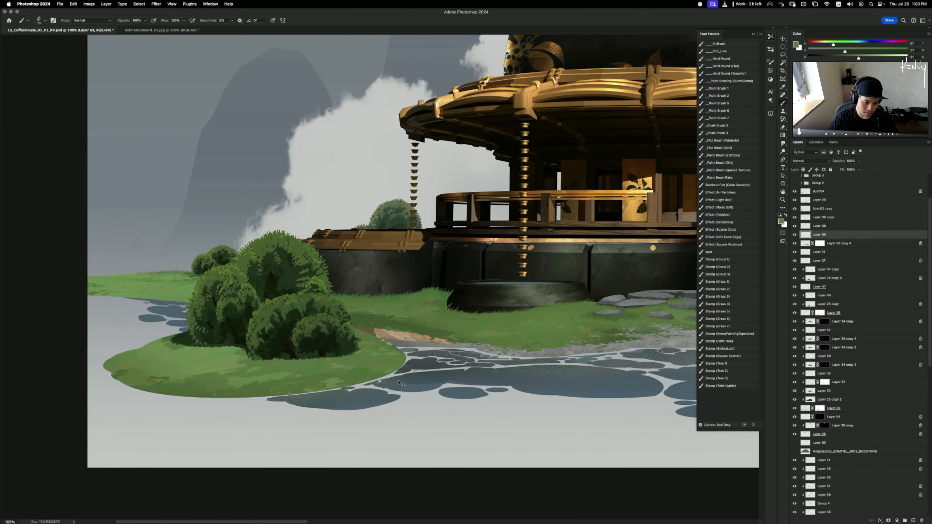
{"action": "left_click", "coordinate": [204, 350], "text": "alt"}
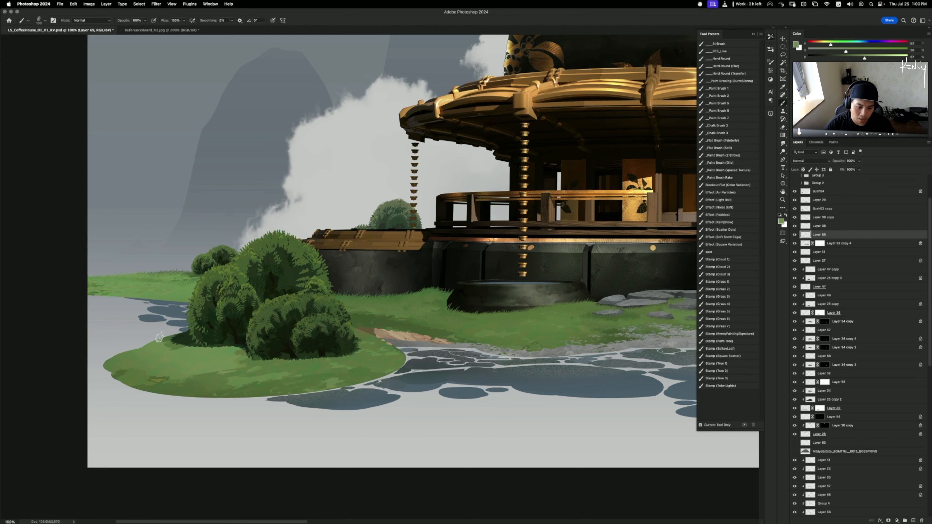
{"action": "left_click_drag", "start_coordinate": [160, 339], "coordinate": [245, 349]}
{"action": "key", "text": "super+z"}
{"action": "key", "text": "super+z"}
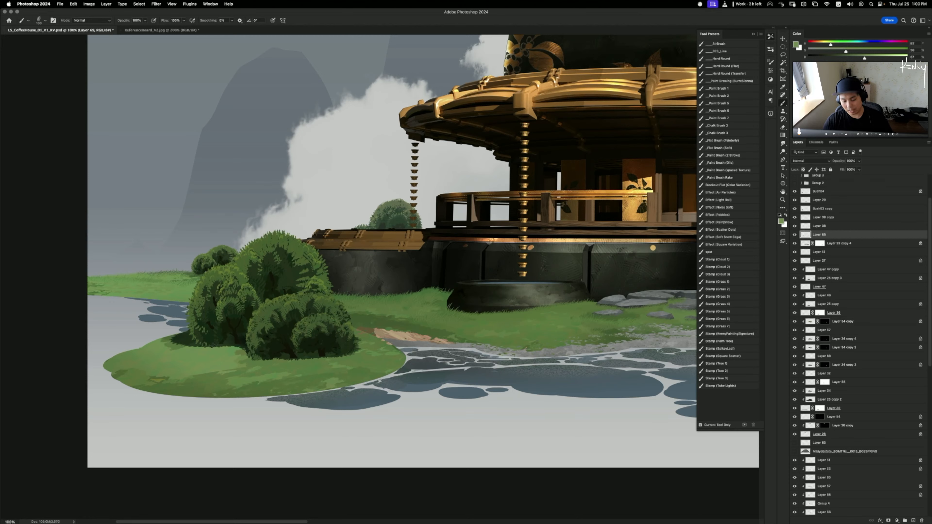
- Enlarge the grass stamp, add grass along the left bush island's back edge, compare by undoing and redoing, and reduce the stamp size
{"action": "key", "text": "]"}
{"action": "key", "text": "]"}
{"action": "mouse_move", "coordinate": [173, 354]}
{"action": "left_mouse_down"}
{"action": "mouse_move", "coordinate": [255, 372]}
{"action": "mouse_move", "coordinate": [170, 343]}
{"action": "left_mouse_up"}
{"action": "key", "text": "super+z"}
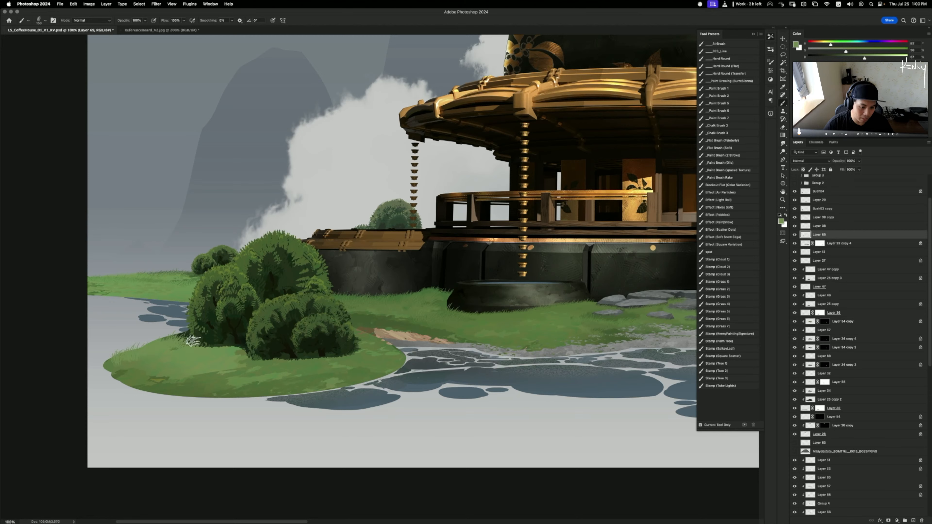
{"action": "key", "text": "super+shift+z"}
{"action": "key", "text": "bracketleft"}
{"action": "key", "text": "bracketleft"}
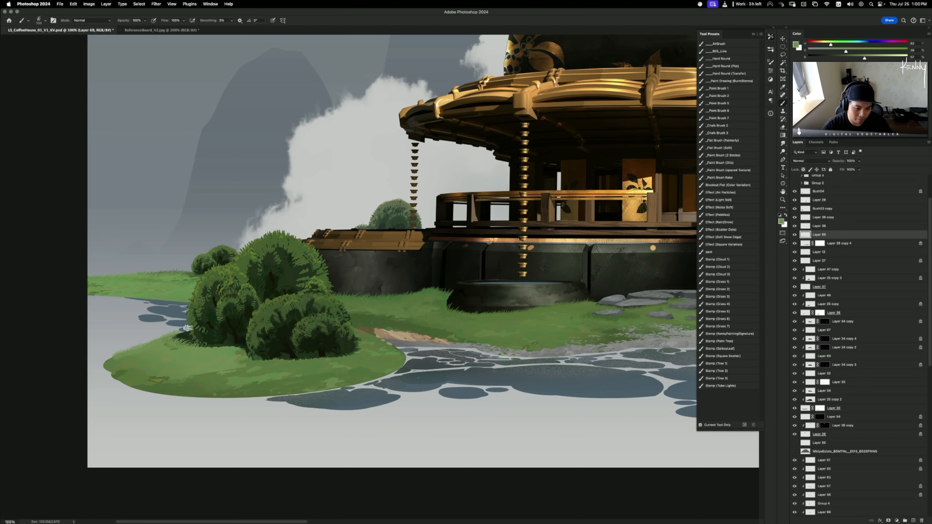
- Stamp grass around the base of the left island's bushes in a sampled dark bush tone and lawn green
{"action": "left_click", "coordinate": [204, 328], "text": "alt"}
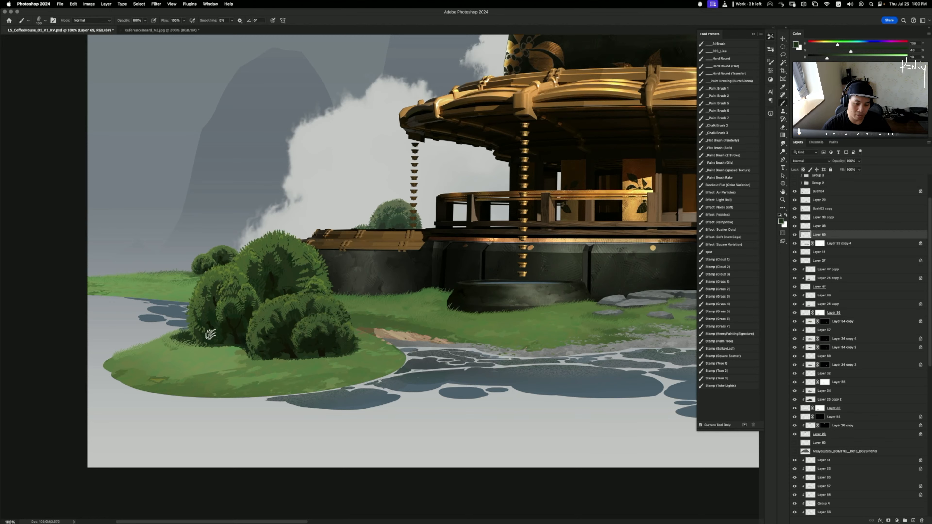
{"action": "left_click", "coordinate": [158, 342], "text": "alt"}
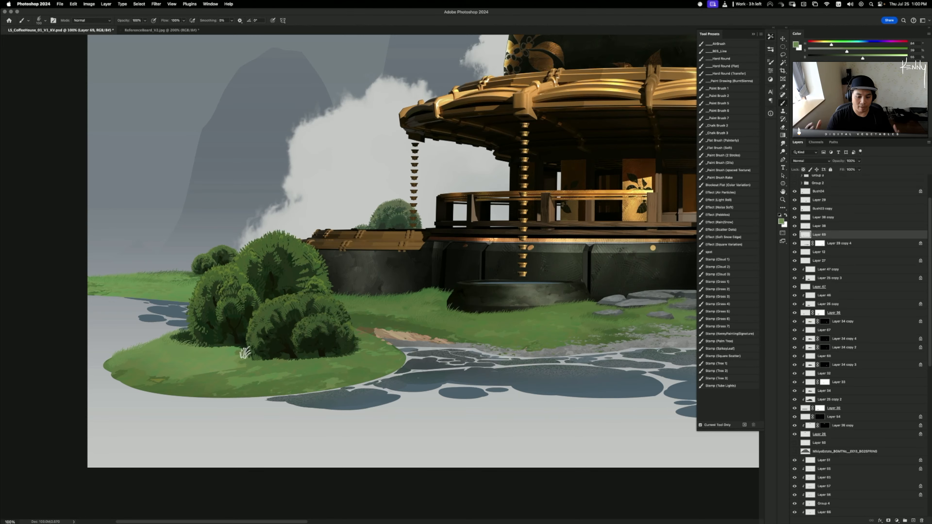
- Try grass stamps on the lawn between the left bush island and the stone basin, undoing the unwanted strokes
{"action": "scroll", "coordinate": [312, 334], "scroll_direction": "right", "scroll_amount": 5}
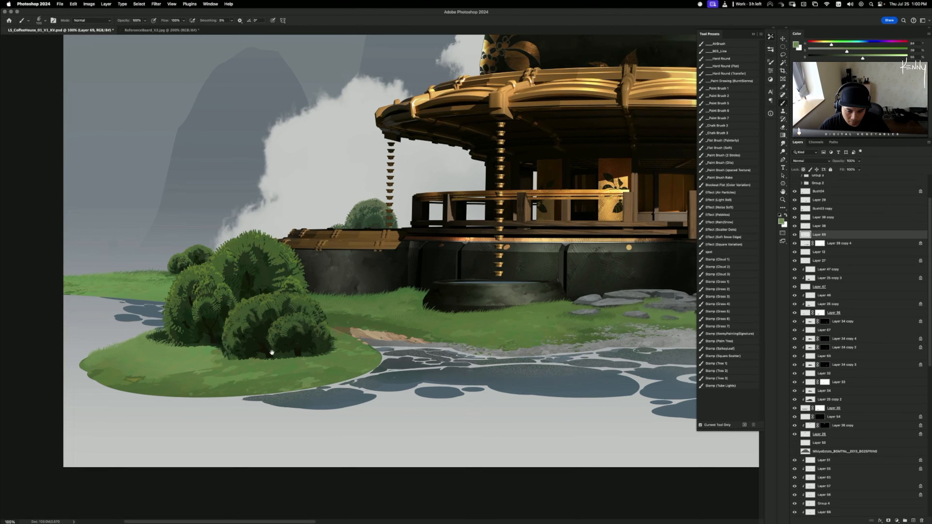
{"action": "key", "text": "super+z"}
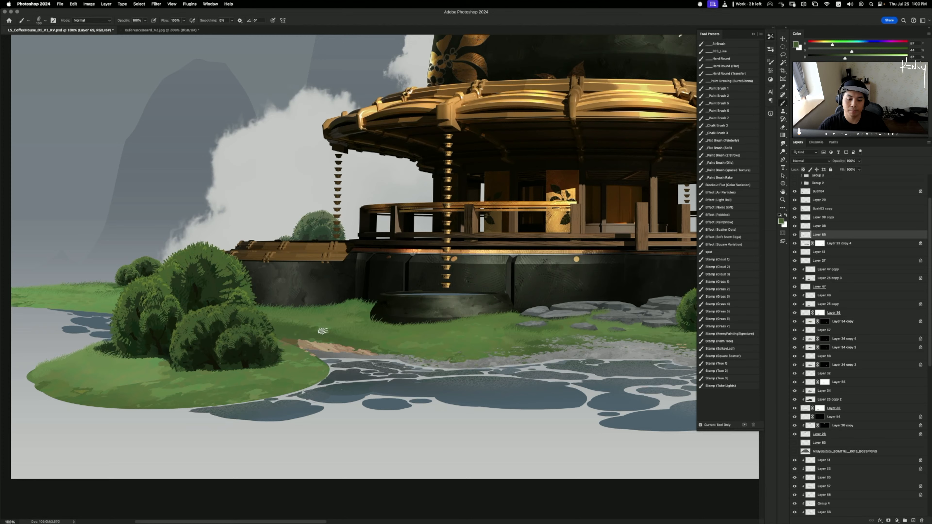
{"action": "key", "text": "super+z"}
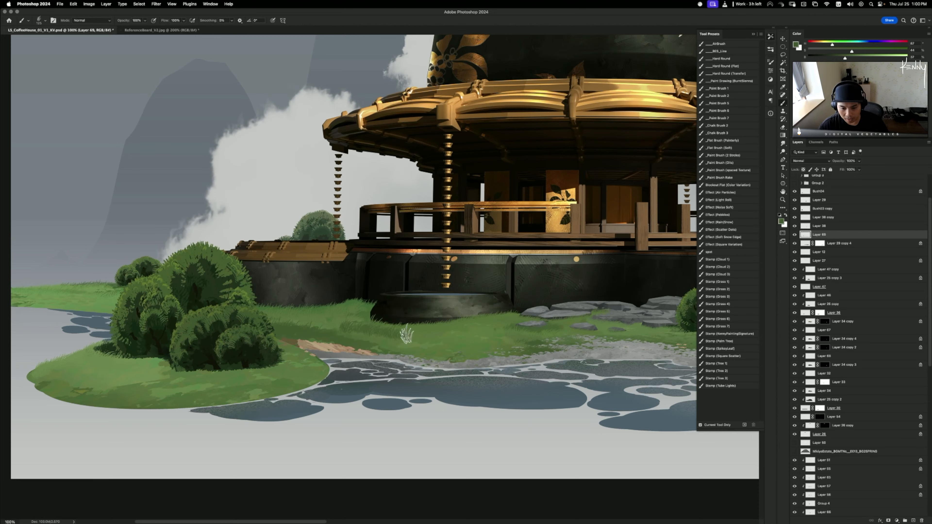
{"action": "key", "text": "super+z"}
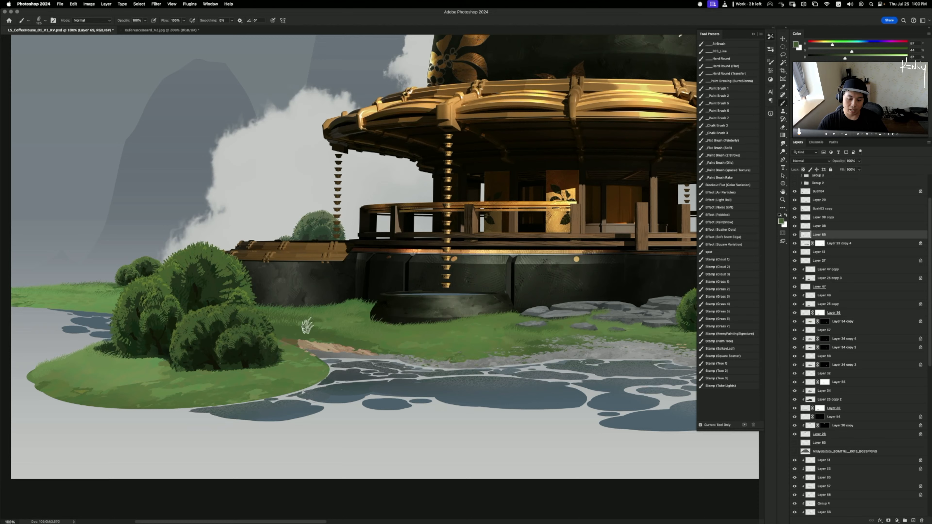
{"action": "key", "text": "super+z"}
{"action": "key", "text": "super+z"}
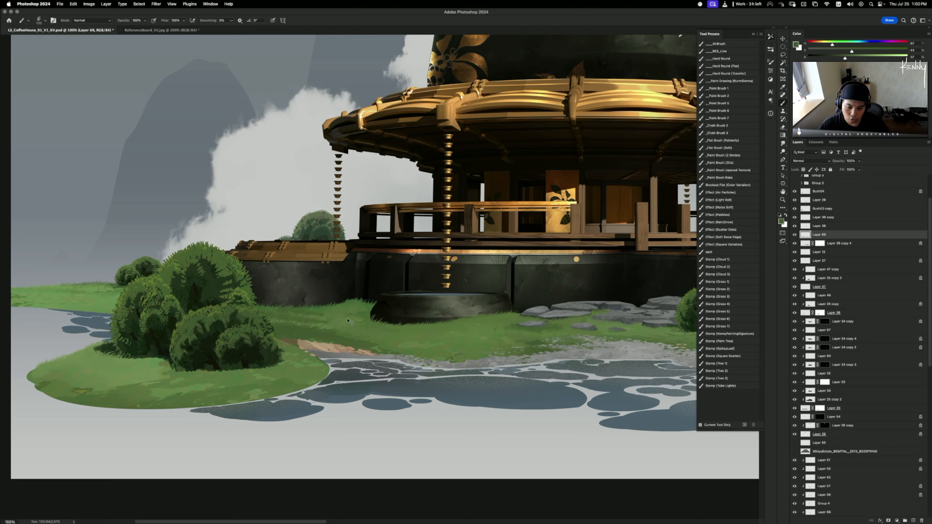
{"action": "key", "text": "super+z"}
{"action": "key", "text": "super+z"}
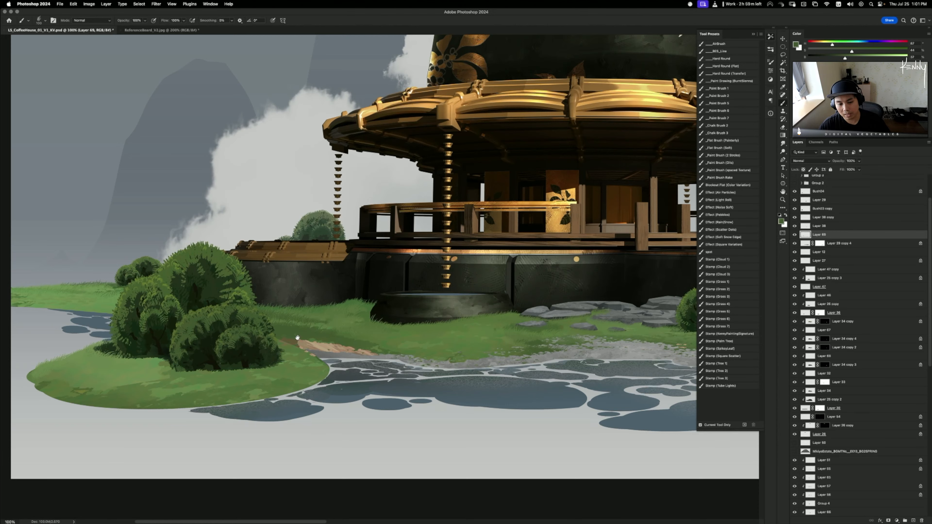
- Stamp grass along the distant shoreline behind the left bush island in greens sampled from that strip
{"action": "scroll", "coordinate": [330, 319], "scroll_direction": "left", "scroll_amount": 5}
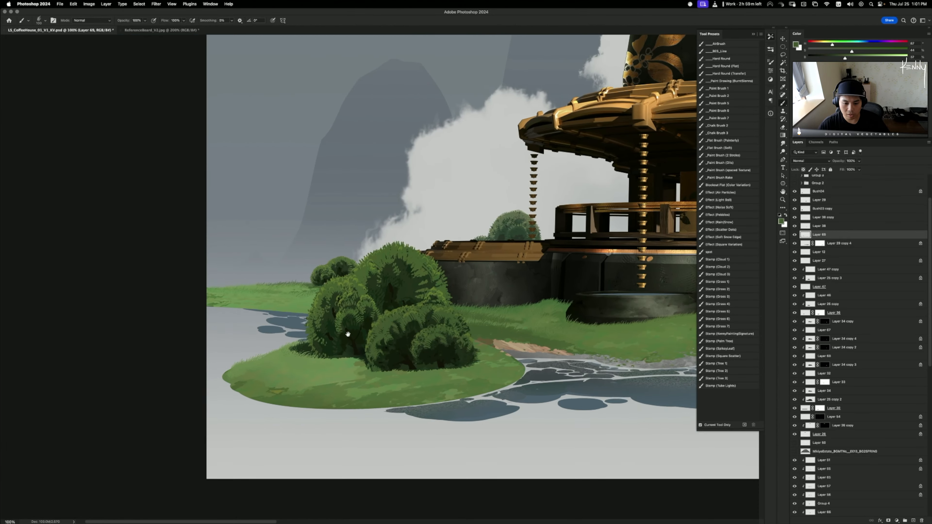
{"action": "left_click", "coordinate": [312, 291], "text": "alt"}
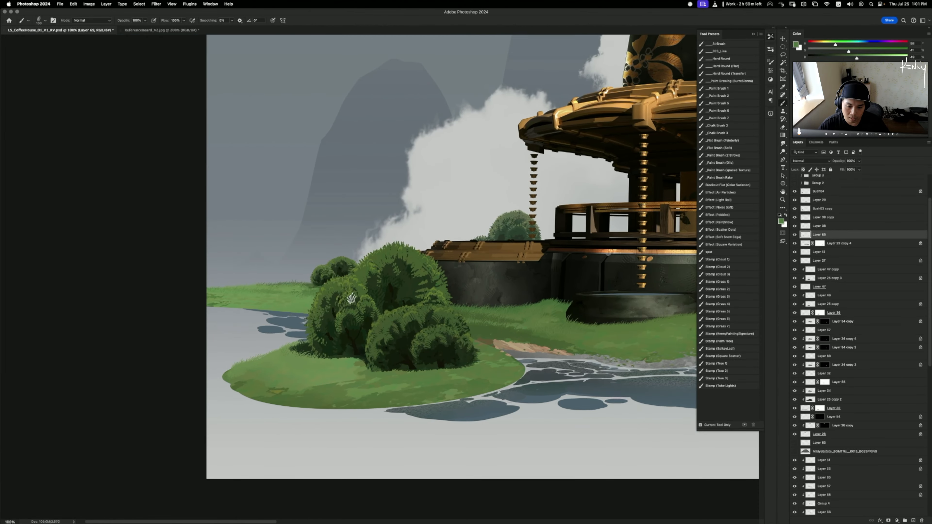
{"action": "left_click", "coordinate": [310, 302], "text": "alt"}
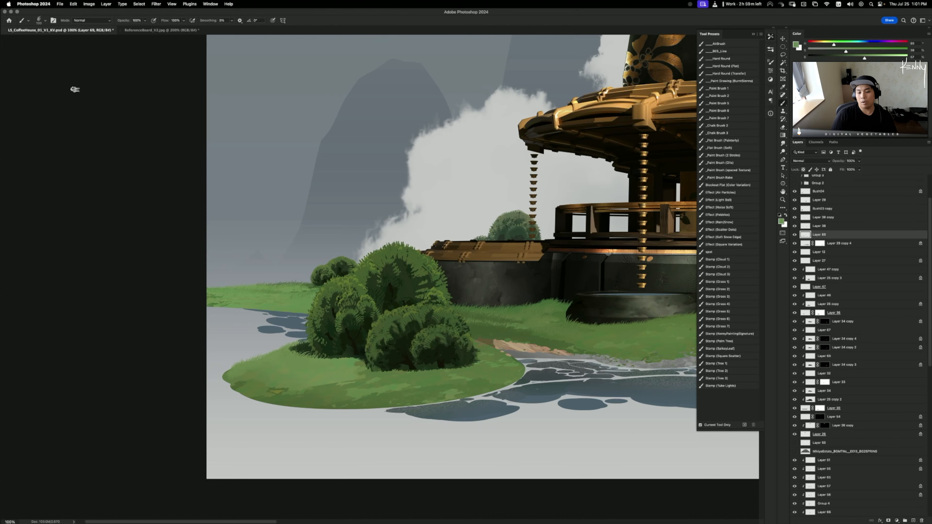
- Stamp grass along the upper edge of the far lawn behind the right-hand rocks in greens sampled there
{"action": "key", "text": "super+minus"}
{"action": "key", "text": "super+minus"}
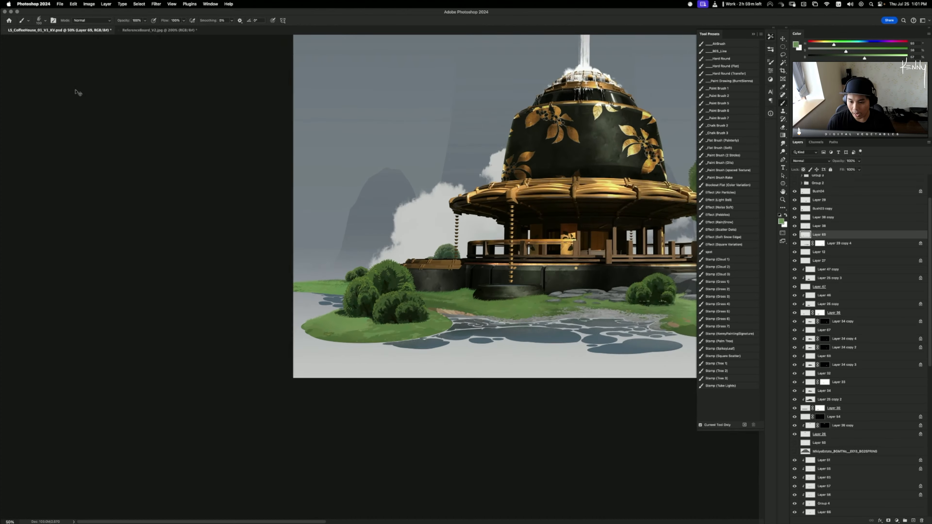
{"action": "scroll", "coordinate": [303, 303], "scroll_direction": "right", "scroll_amount": 3}
{"action": "scroll", "coordinate": [304, 303], "scroll_direction": "right", "scroll_amount": 5}
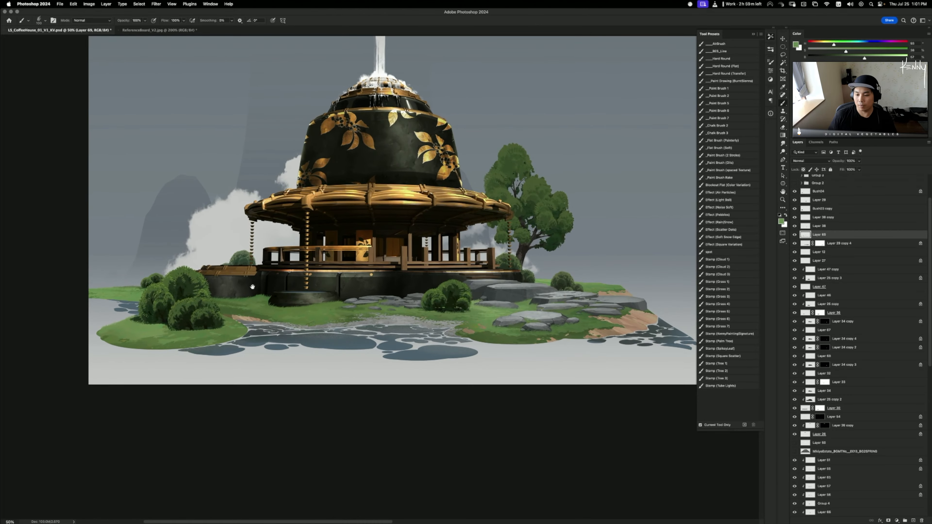
{"action": "scroll", "coordinate": [253, 286], "scroll_direction": "right", "scroll_amount": 6}
{"action": "key", "text": "super+plus"}
{"action": "scroll", "coordinate": [256, 251], "scroll_direction": "down", "scroll_amount": 2}
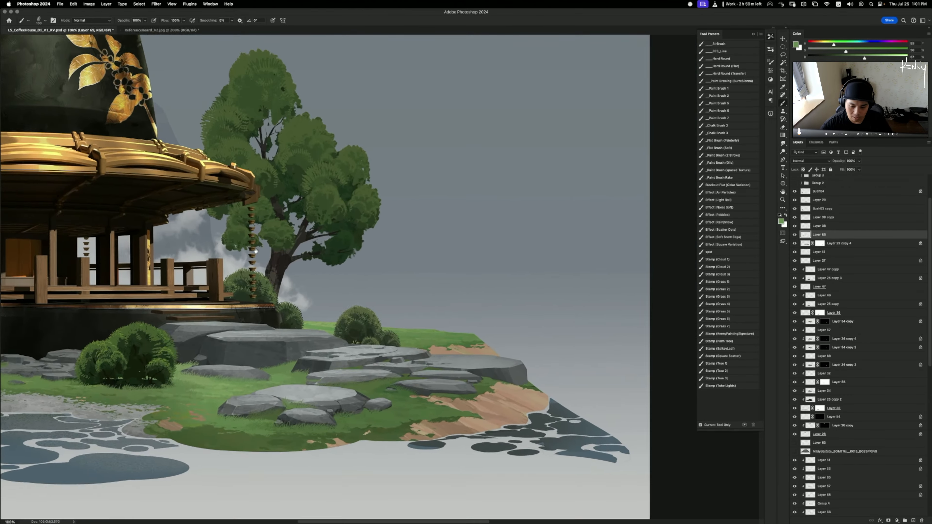
{"action": "scroll", "coordinate": [256, 251], "scroll_direction": "down", "scroll_amount": 3}
{"action": "scroll", "coordinate": [255, 251], "scroll_direction": "right", "scroll_amount": 3}
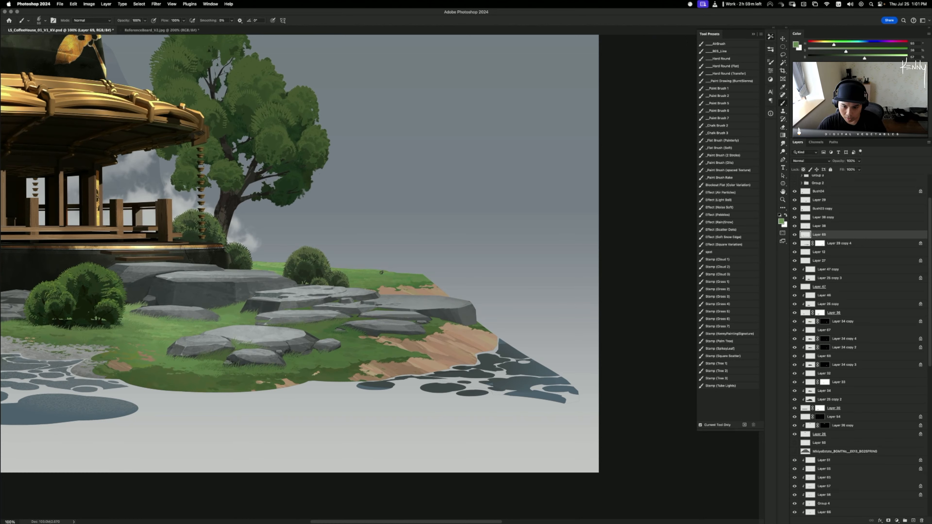
{"action": "left_click", "coordinate": [406, 272], "text": "alt"}
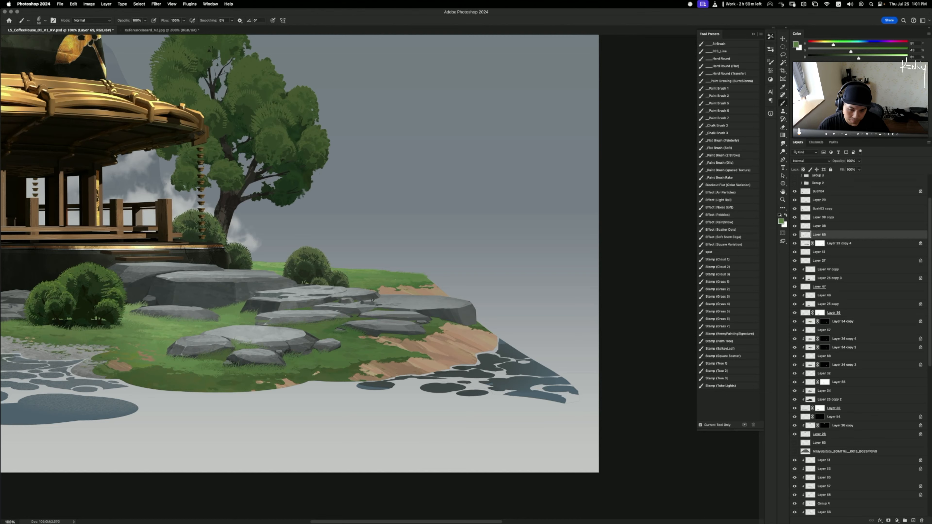
- Stamp grass where the lawn meets the sandy patch below the right-hand rocks in sampled greens, undoing the unwanted stroke
{"action": "left_click", "coordinate": [389, 344], "text": "alt"}
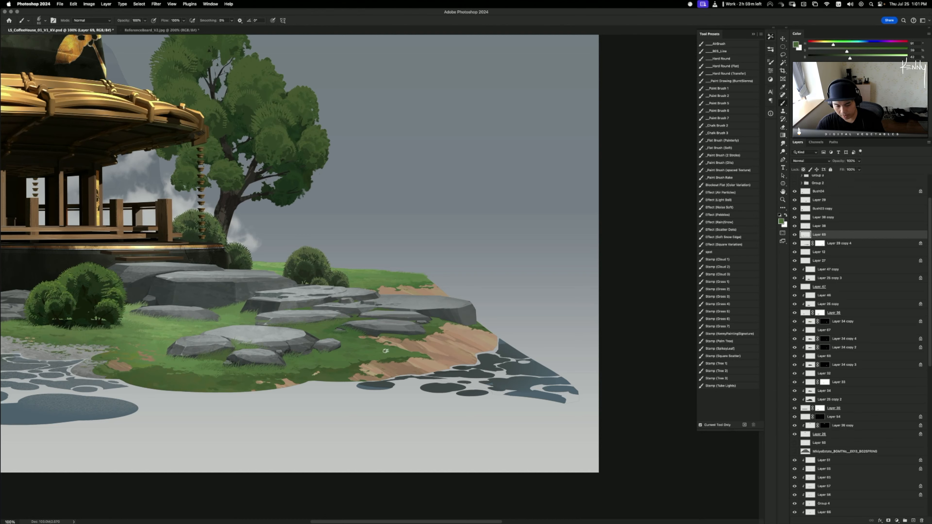
{"action": "left_click_drag", "start_coordinate": [385, 349], "coordinate": [422, 352]}
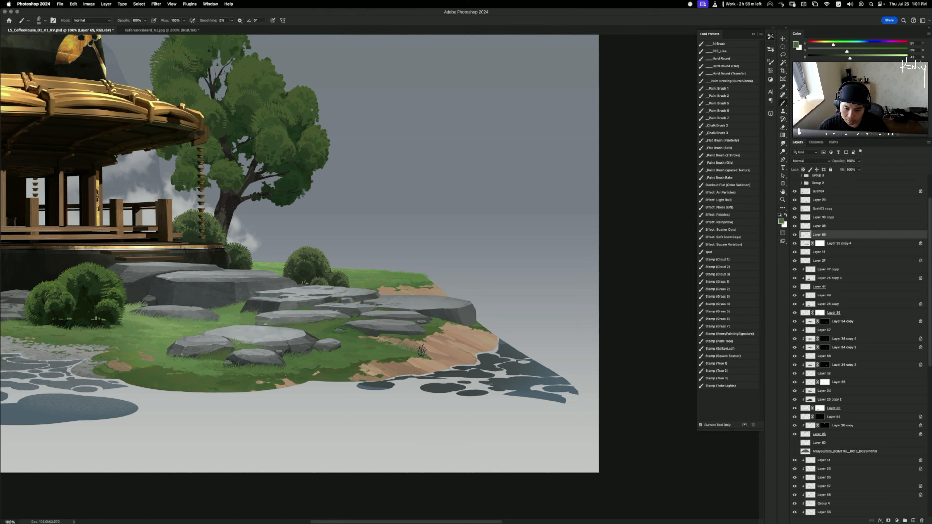
{"action": "key", "text": "super+z"}
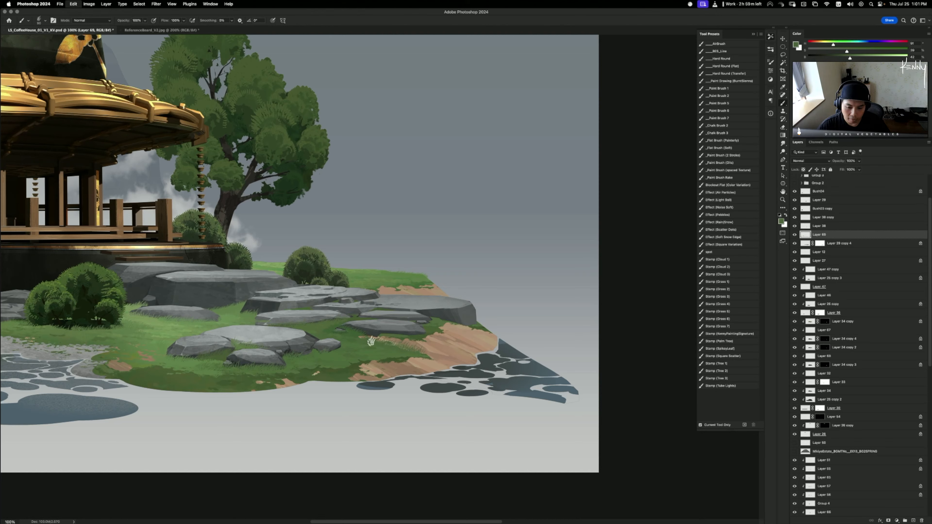
{"action": "left_click", "coordinate": [355, 341], "text": "alt"}
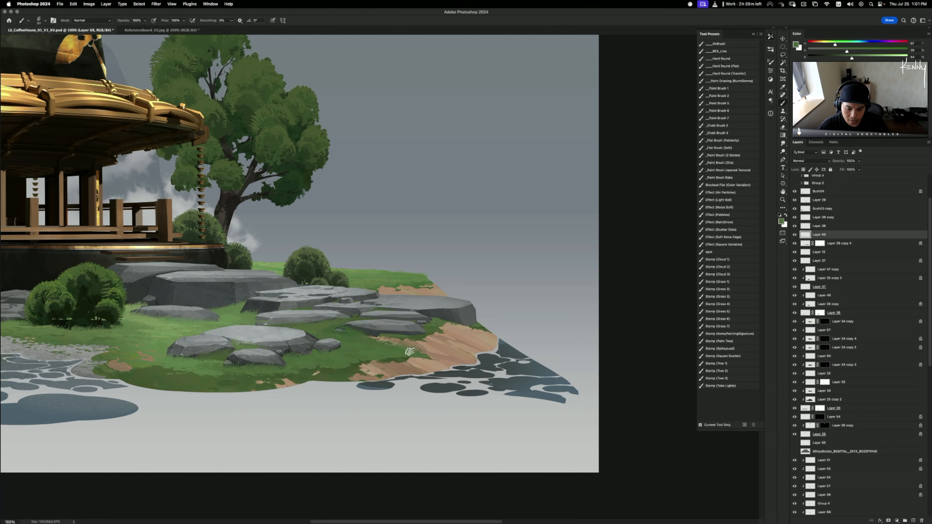
{"action": "left_click", "coordinate": [436, 318], "text": "alt"}
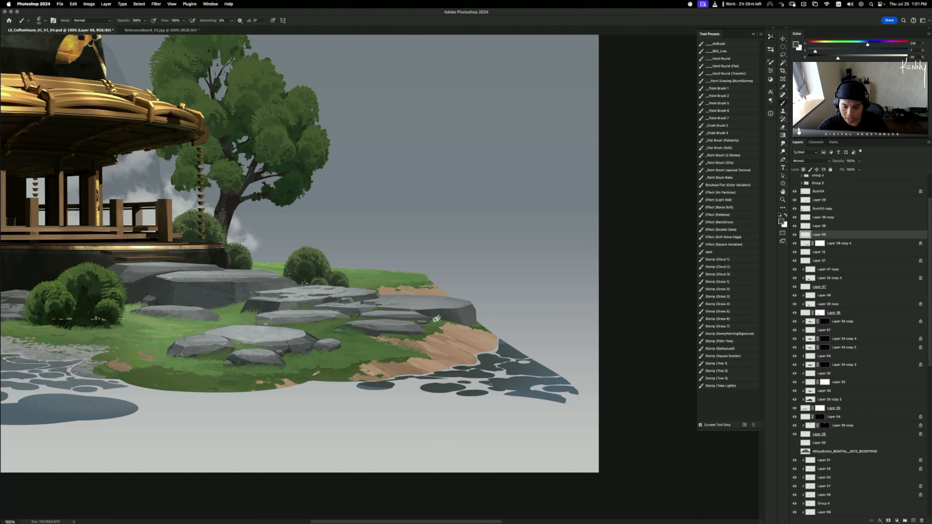
{"action": "left_click_drag", "start_coordinate": [436, 318], "coordinate": [470, 327]}
{"action": "key", "text": "super+z"}
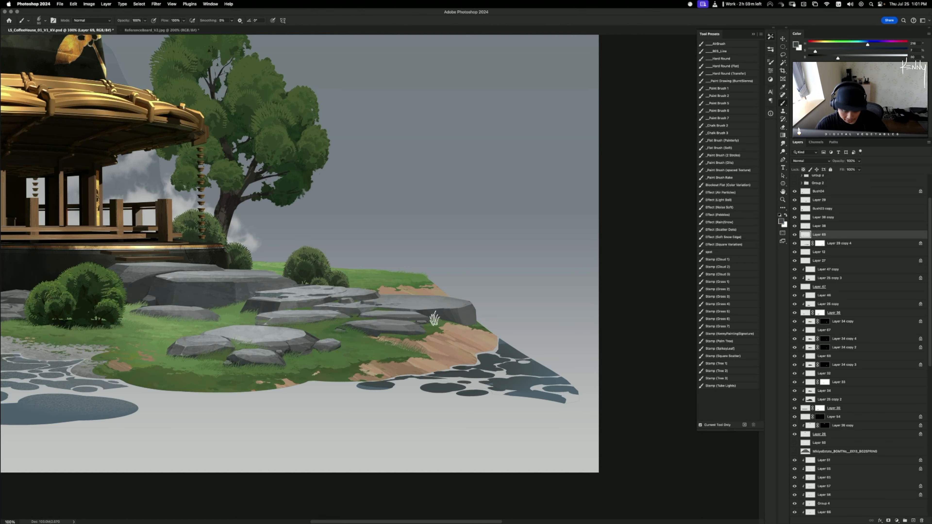
- Lasso the area below the rightmost rock, stamp grass along the rock's base in a sampled green, and deselect
{"action": "key", "text": "l"}
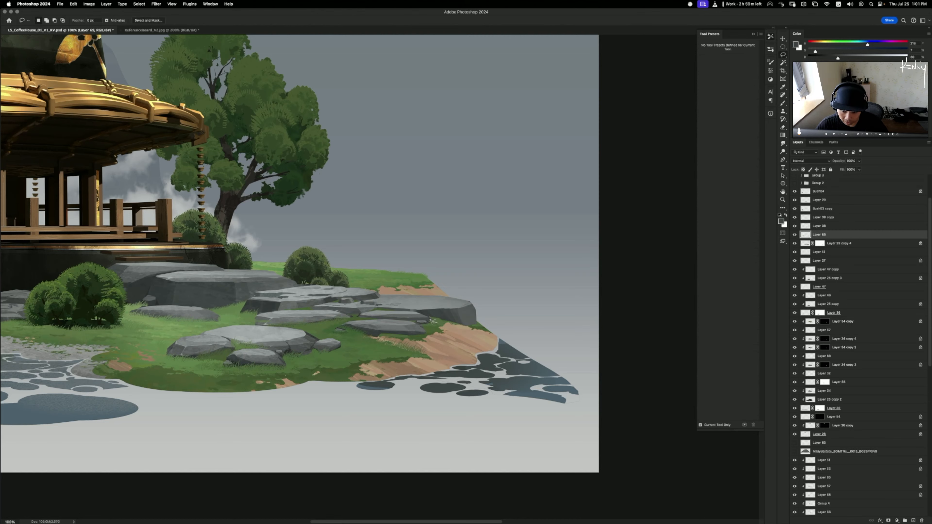
{"action": "mouse_move", "coordinate": [432, 320]}
{"action": "left_mouse_down"}
{"action": "mouse_move", "coordinate": [374, 311]}
{"action": "mouse_move", "coordinate": [363, 282]}
{"action": "mouse_move", "coordinate": [490, 366]}
{"action": "mouse_move", "coordinate": [434, 320]}
{"action": "left_mouse_up"}
{"action": "key", "text": "b"}
{"action": "left_click", "coordinate": [436, 320], "text": "alt"}
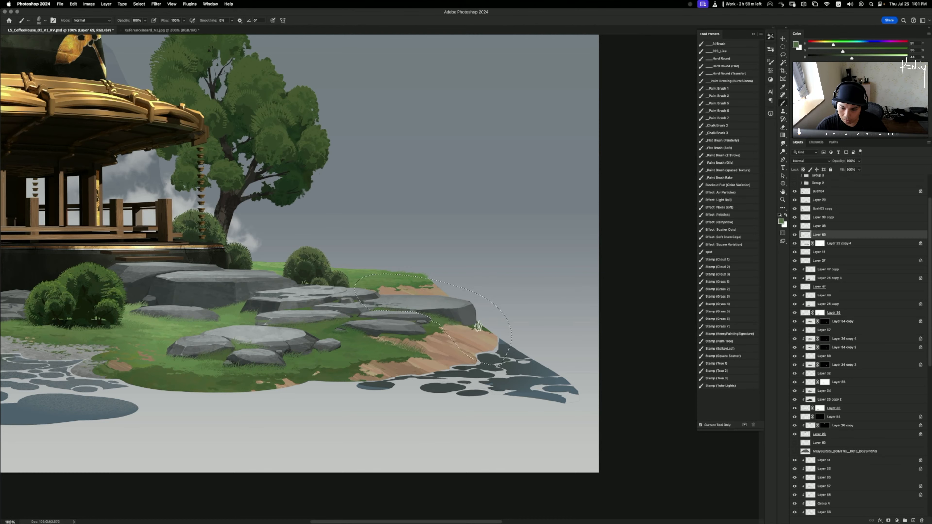
{"action": "key", "text": "super+d"}
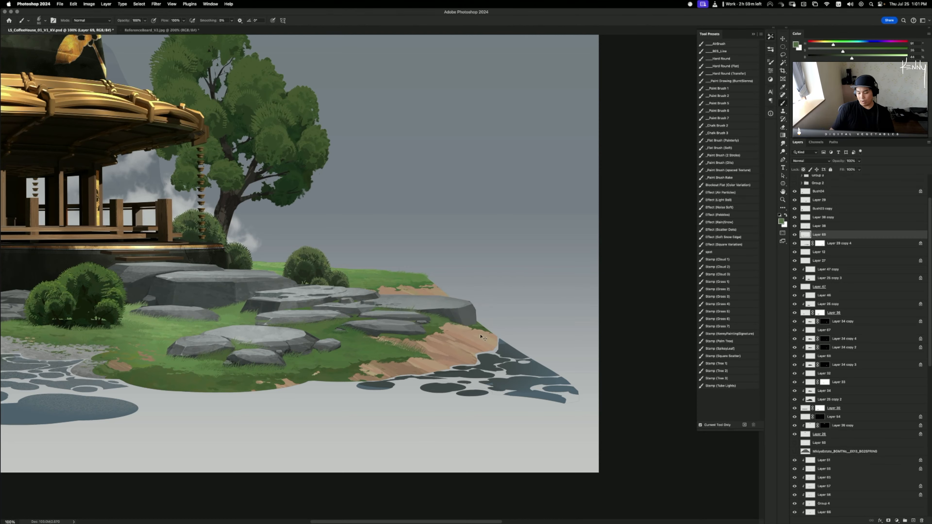
{"action": "key", "text": "super+minus"}
{"action": "key", "text": "super+minus"}
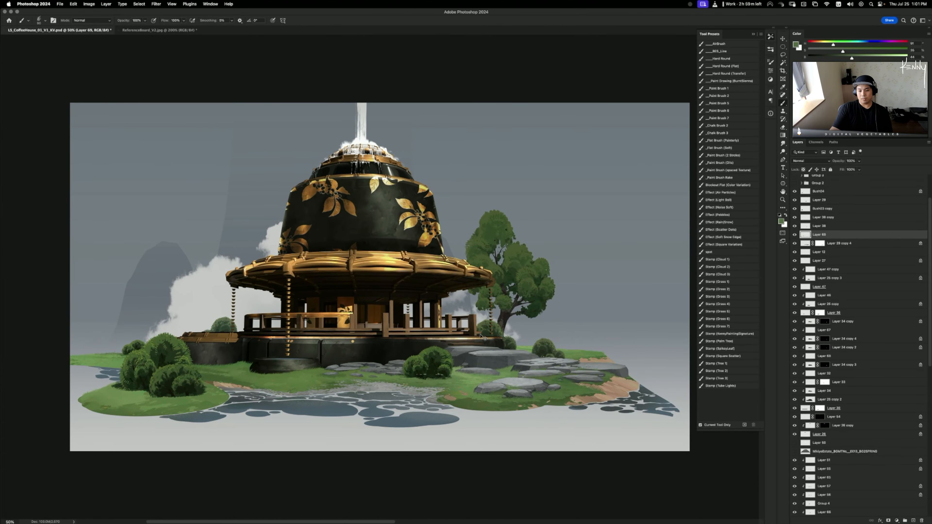
- Examine the whole painting and the lawn in front of the coffee house at several zoom levels, sampling an olive green there
{"action": "key", "text": "super+minus"}
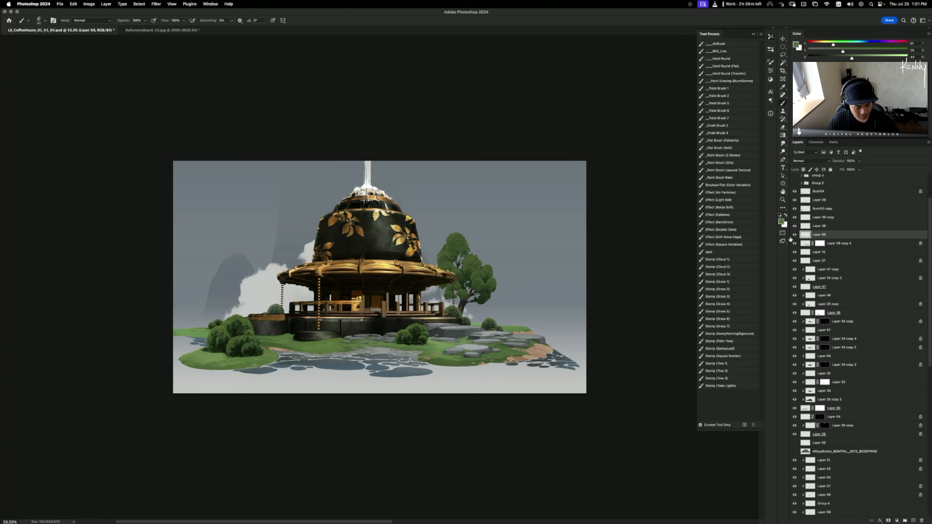
{"action": "key", "text": "super+Tab"}
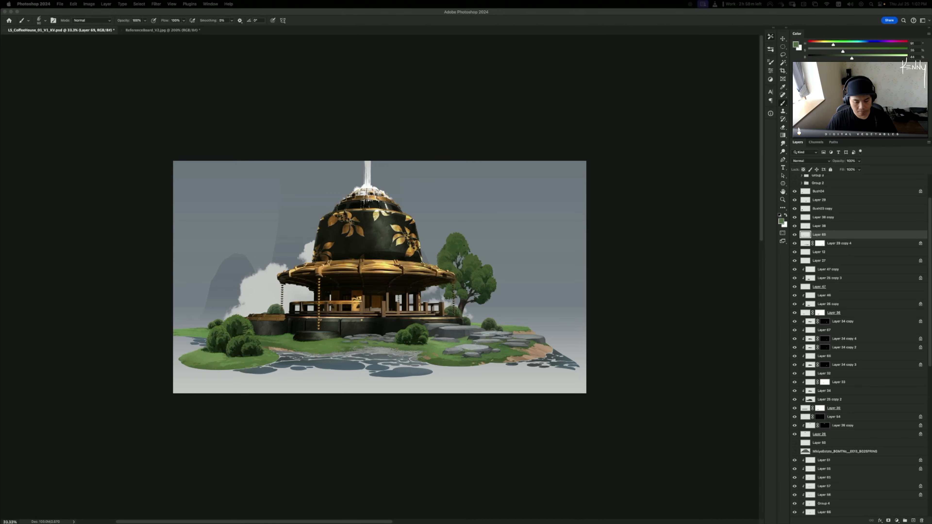
{"action": "left_click", "coordinate": [63, 395]}
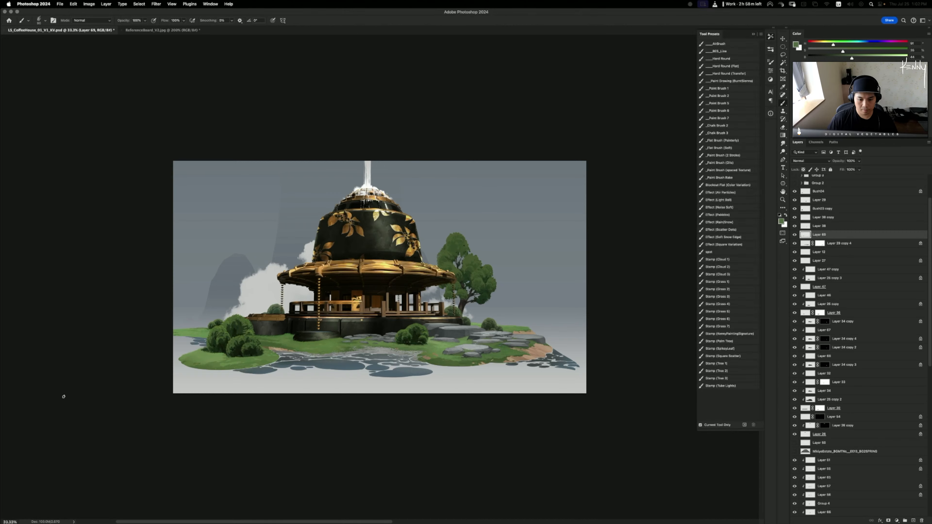
{"action": "key", "text": "ctrl+equal"}
{"action": "key", "text": "ctrl+equal"}
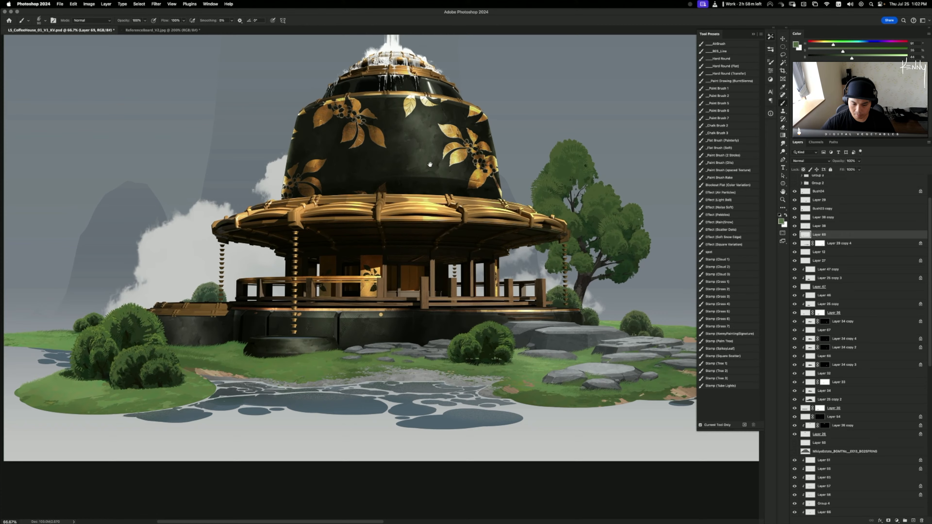
{"action": "left_click_drag", "start_coordinate": [429, 165], "coordinate": [426, 166]}
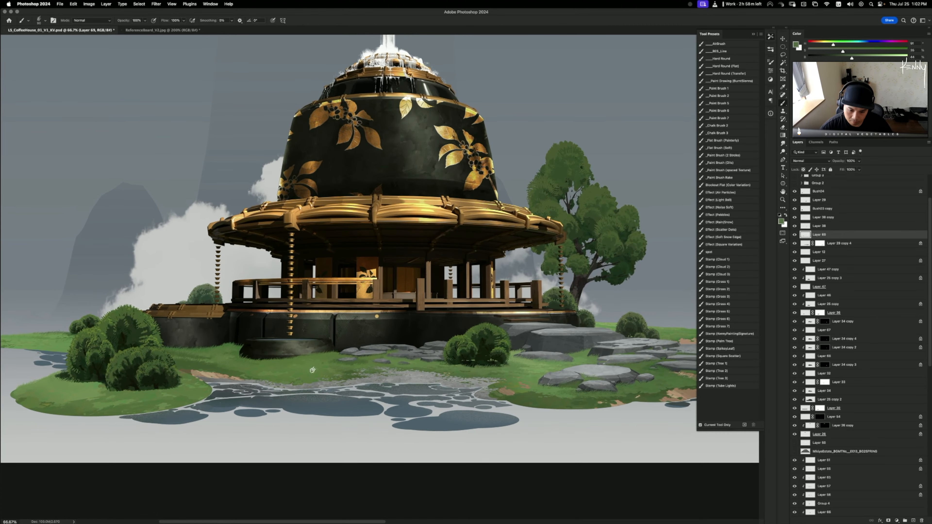
{"action": "left_click", "coordinate": [323, 353], "text": "alt"}
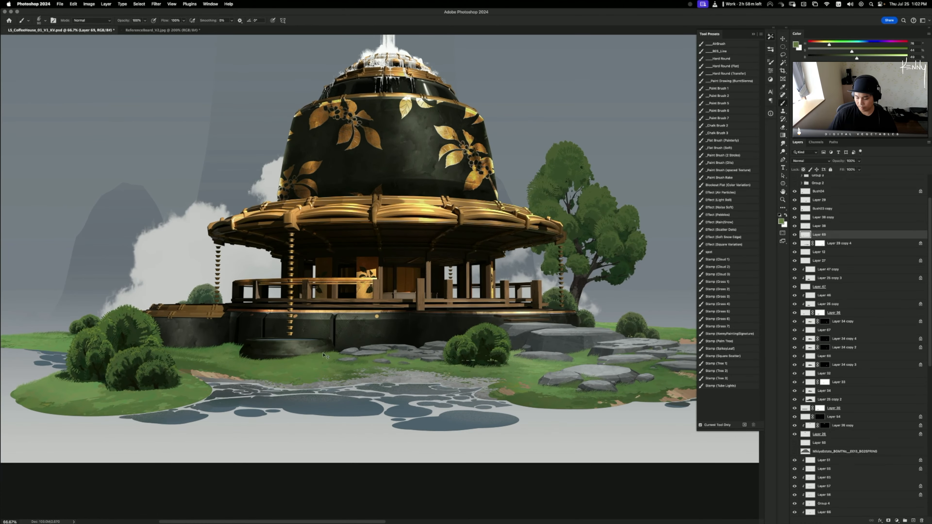
{"action": "key", "text": "ctrl+minus"}
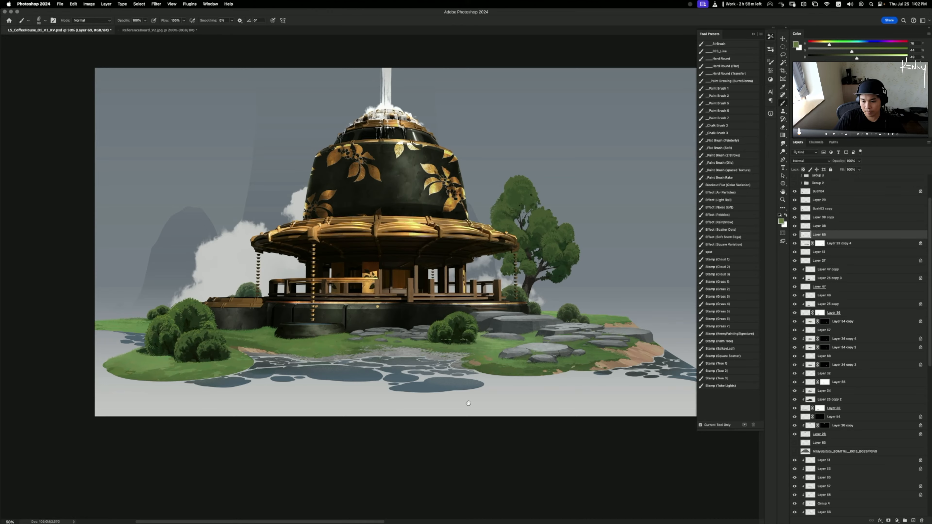
{"action": "left_click_drag", "start_coordinate": [481, 400], "coordinate": [457, 411]}
{"action": "key", "text": "super+minus"}
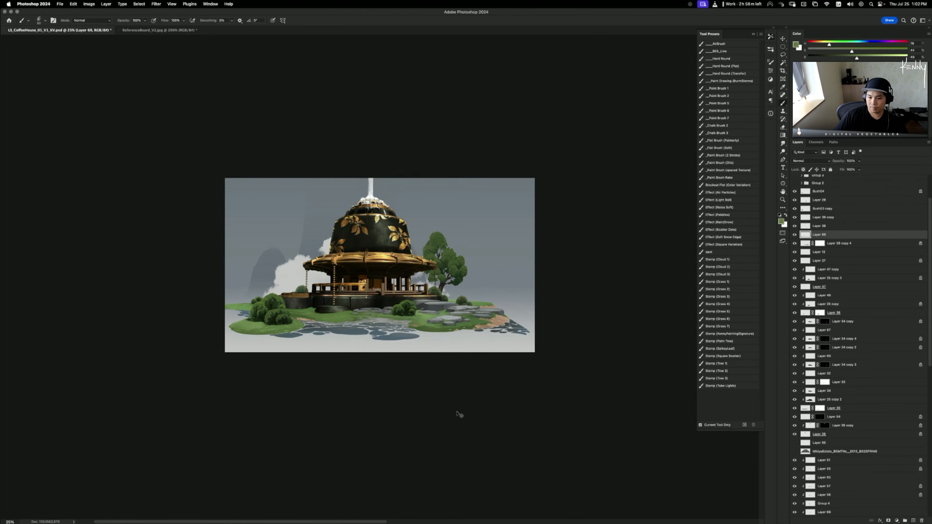
{"action": "key", "text": "super+plus"}
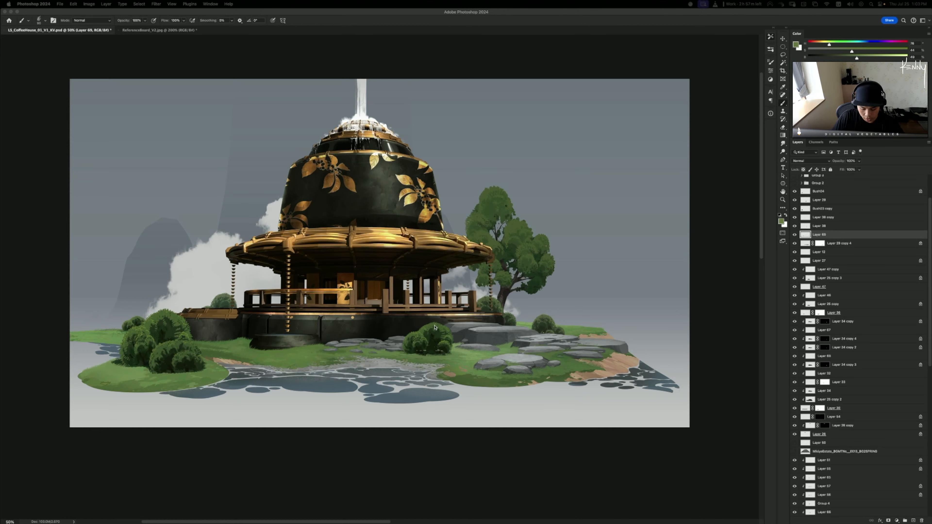
{"action": "key", "text": "F5"}
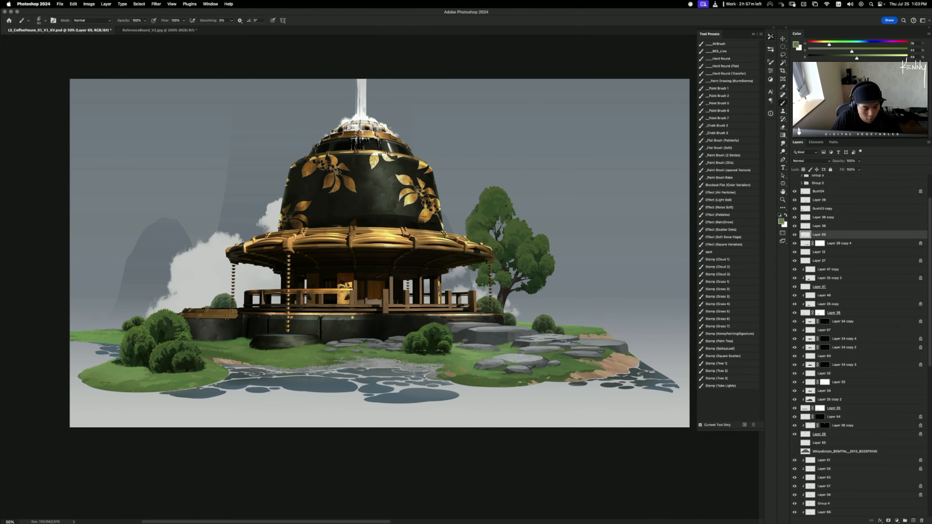
{"action": "key", "text": "F5"}
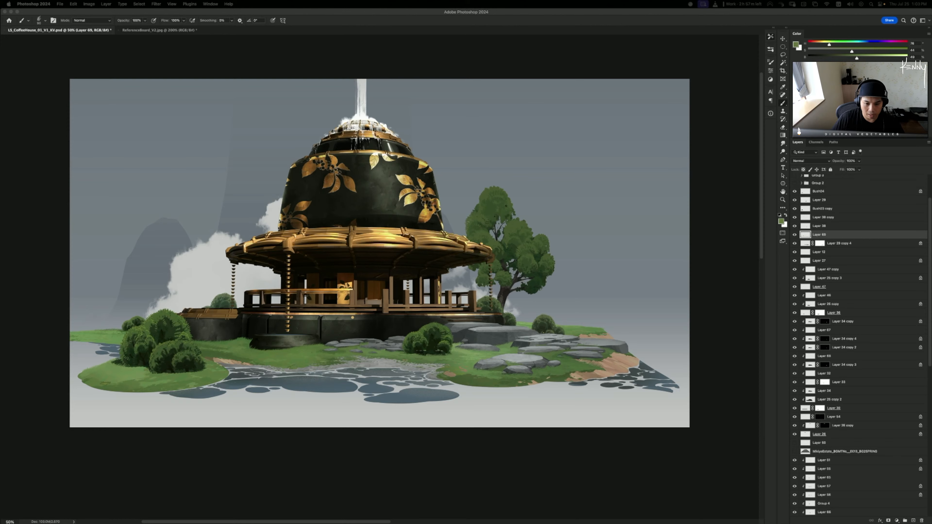
{"action": "key", "text": "F5"}
- Pick the layer of the grassy ground and inspect the coffee house's base and porch up close
{"action": "key", "text": "v"}
{"action": "left_click", "coordinate": [301, 361], "text": "ctrl"}
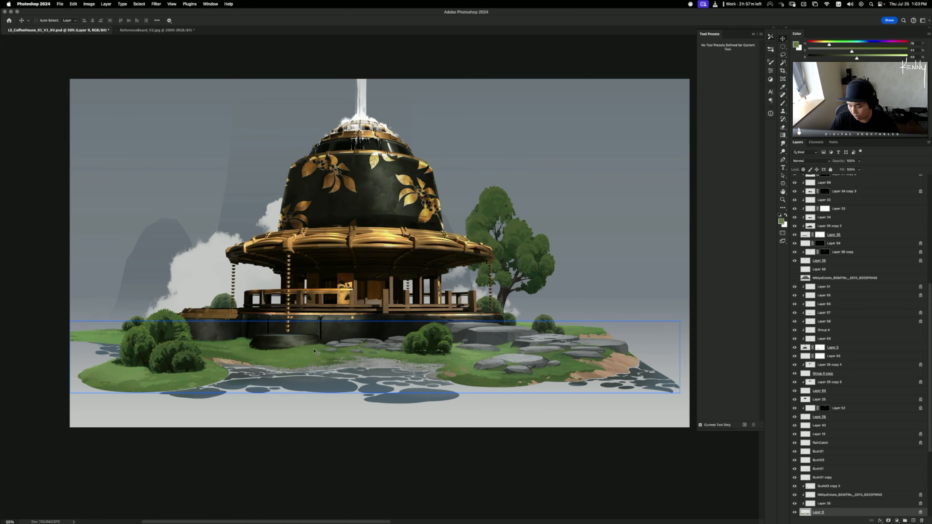
{"action": "key", "text": "super+equal"}
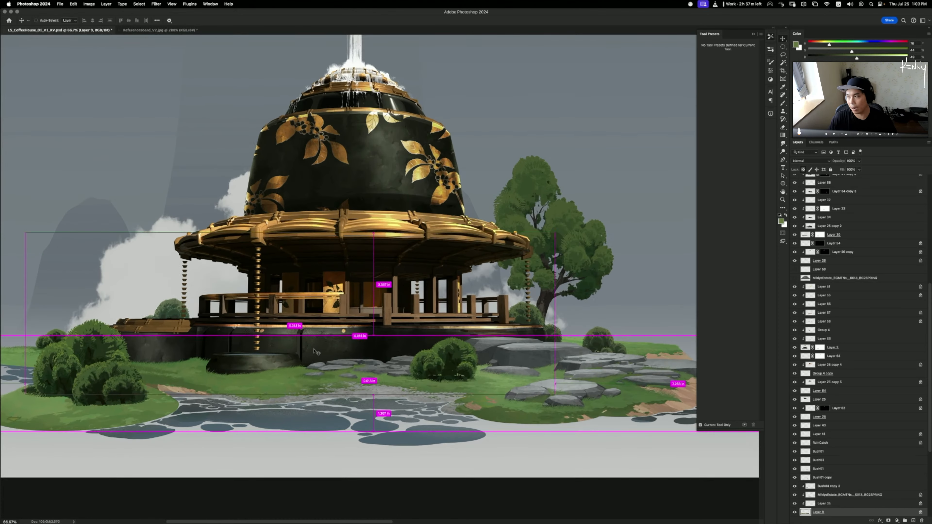
{"action": "left_click", "coordinate": [316, 351], "text": "super"}
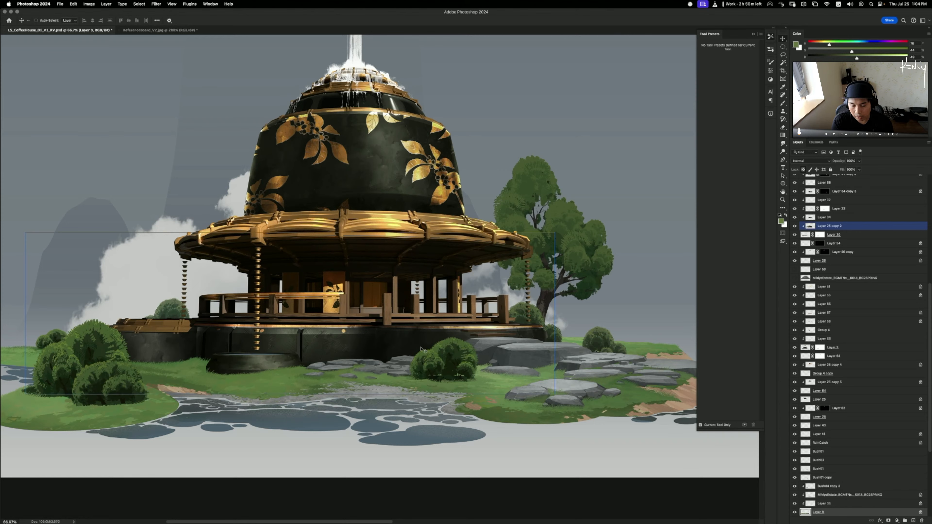
{"action": "key", "text": "super+equal"}
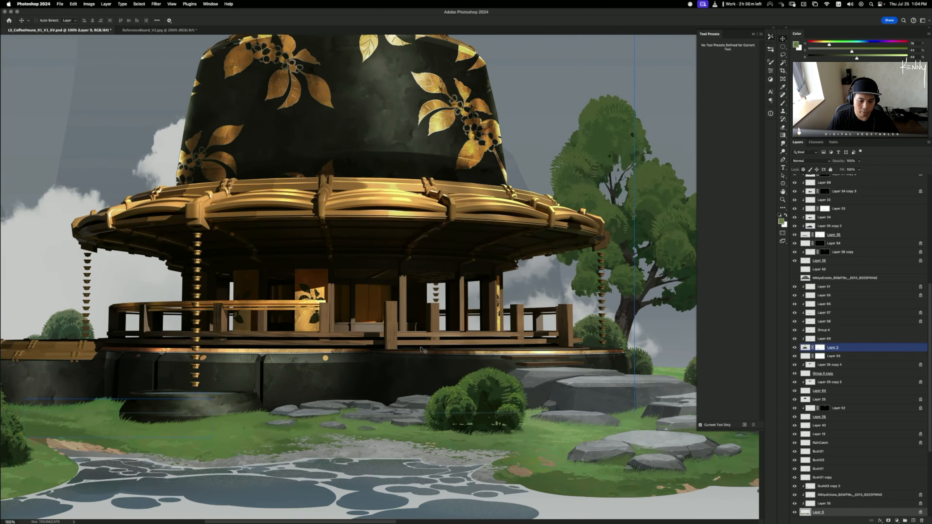
{"action": "left_click", "coordinate": [250, 281], "text": "super"}
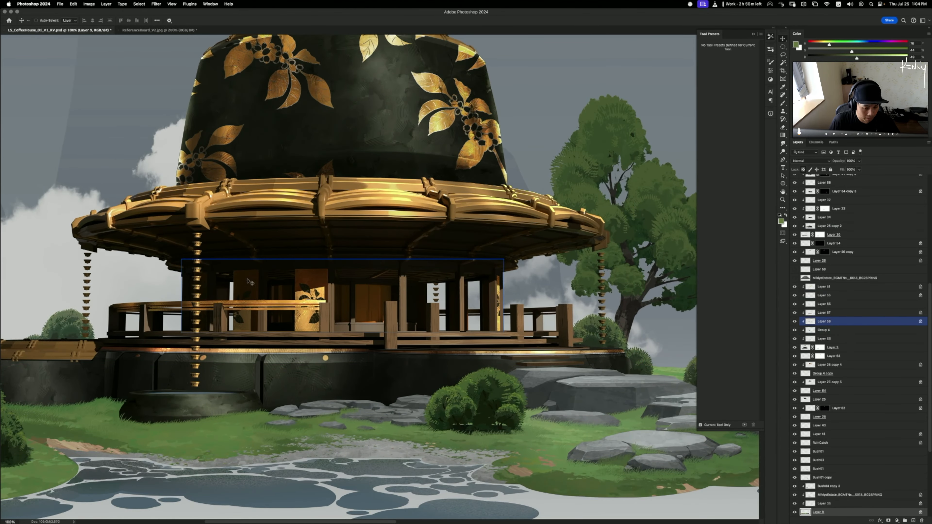
- Try to cut a rectangular area at the top of the front rain chain onto its own layer
{"action": "left_click", "coordinate": [198, 245], "text": "super"}
{"action": "key", "text": "m"}
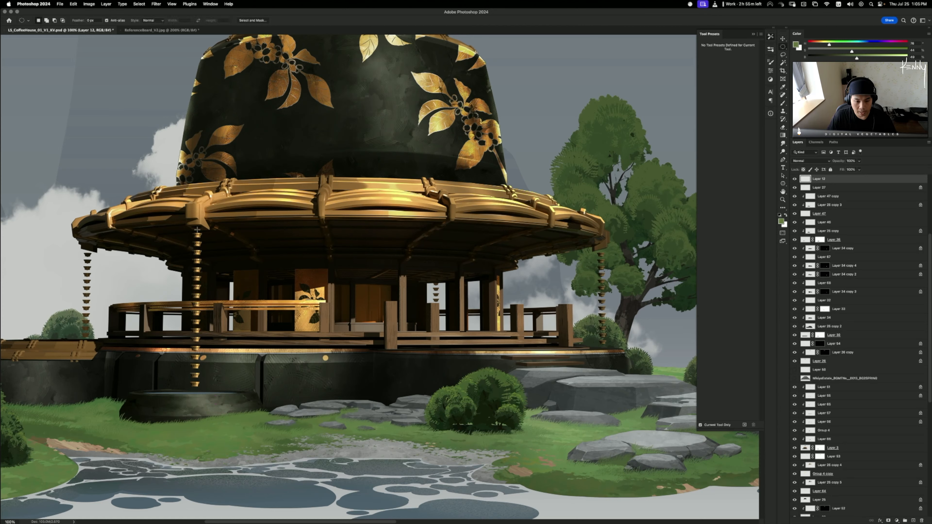
{"action": "left_click_drag", "start_coordinate": [180, 221], "coordinate": [219, 239]}
{"action": "key", "text": "shift+m"}
{"action": "right_click", "coordinate": [204, 232]}
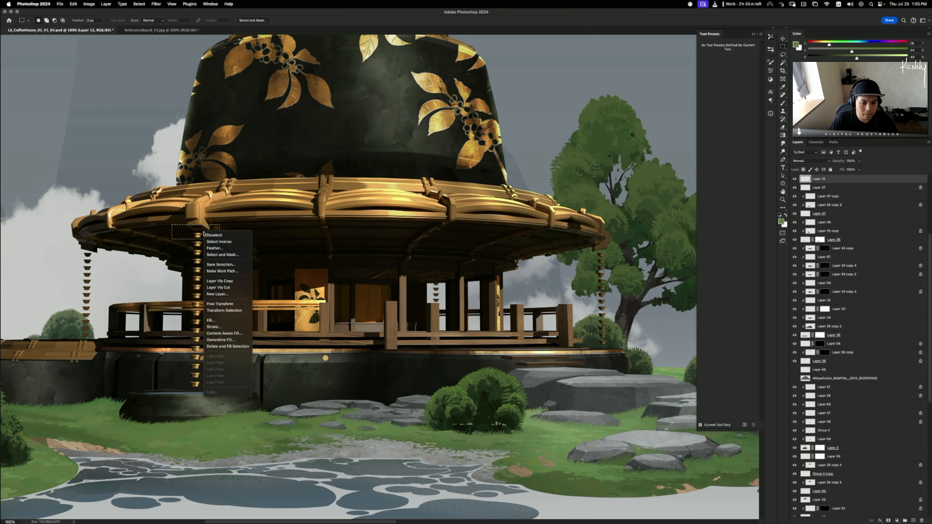
{"action": "left_click", "coordinate": [241, 287]}
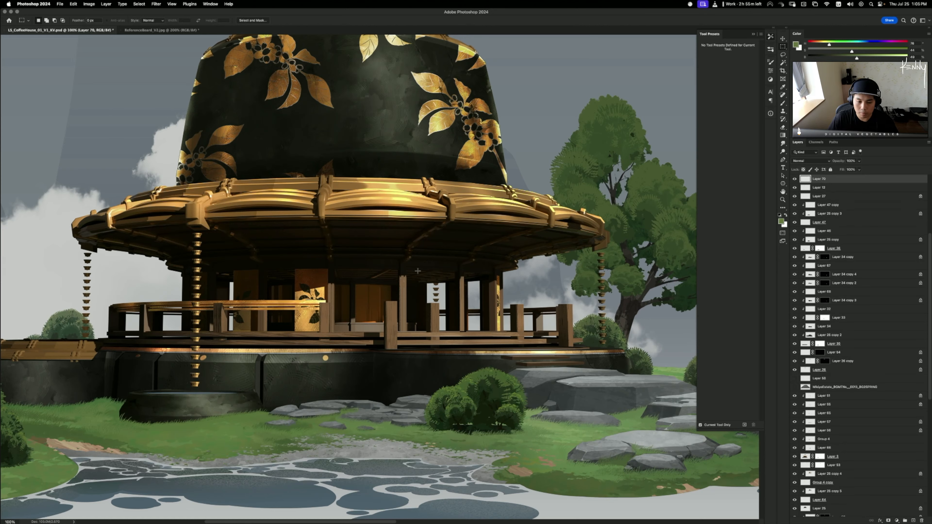
{"action": "key", "text": "b"}
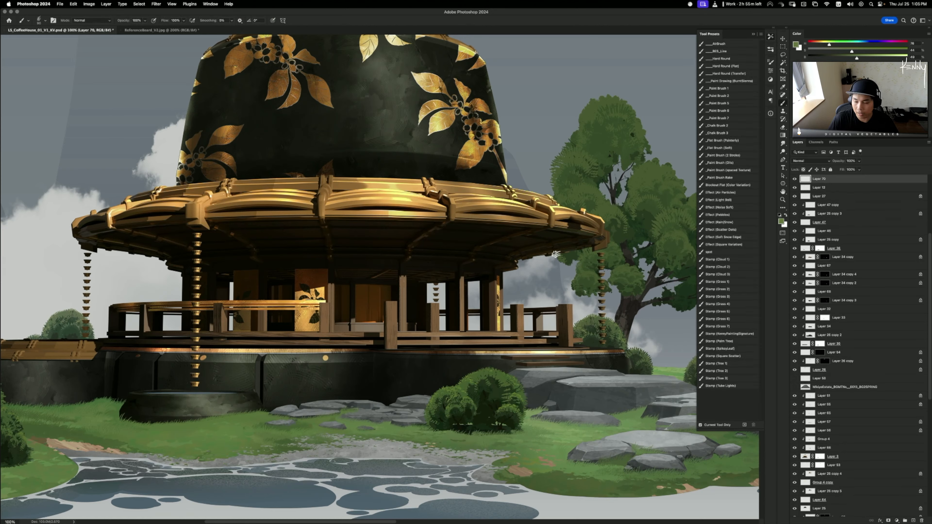
{"action": "key", "text": "super+z"}
- Try a duplicate of the front rain chain's layer, clear the selection and delete the copy
{"action": "key", "text": "super+j"}
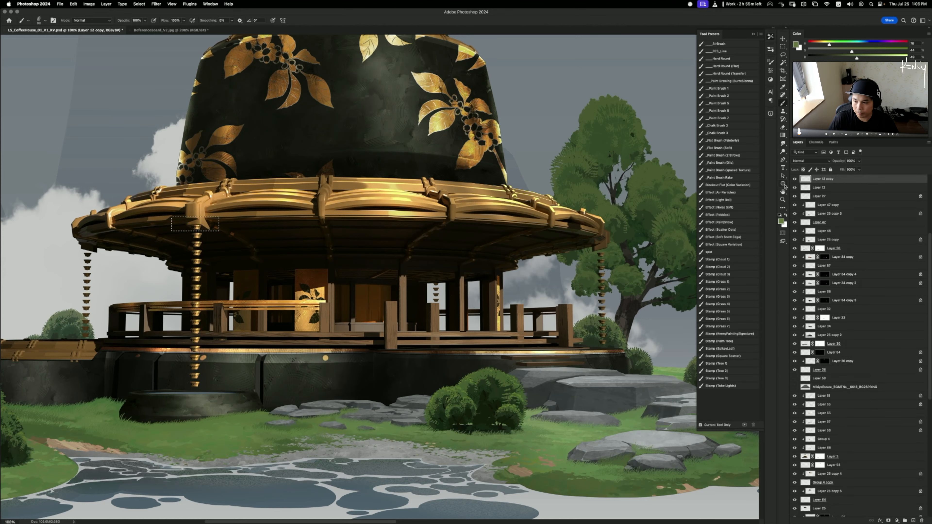
{"action": "left_click", "coordinate": [794, 178]}
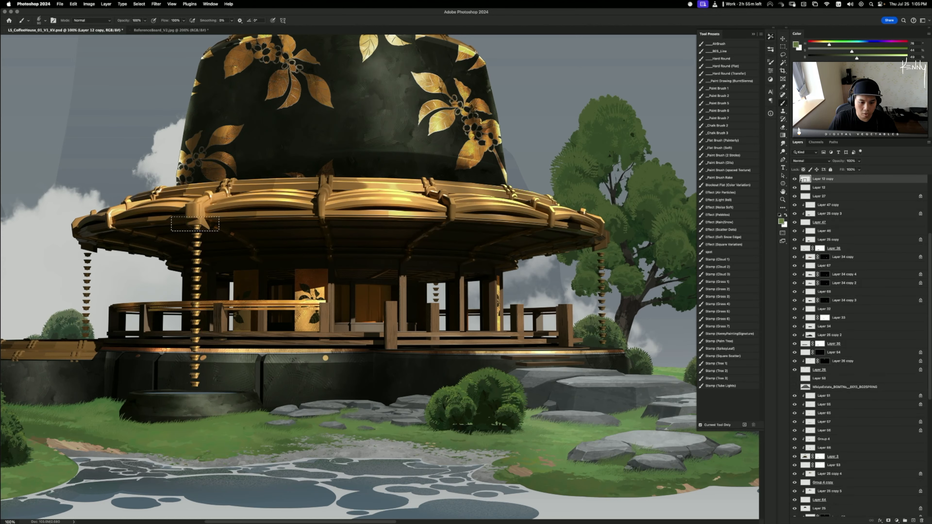
{"action": "key", "text": "super+d"}
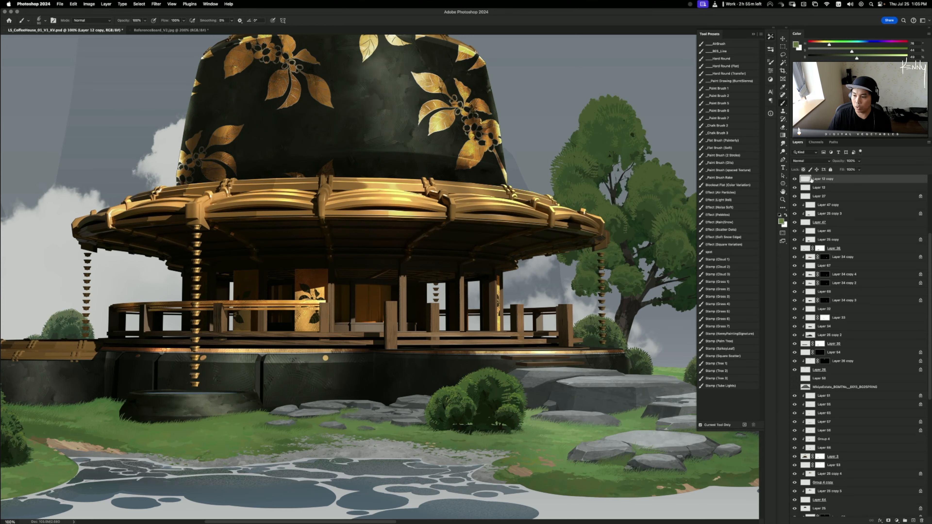
{"action": "key", "text": "Delete"}
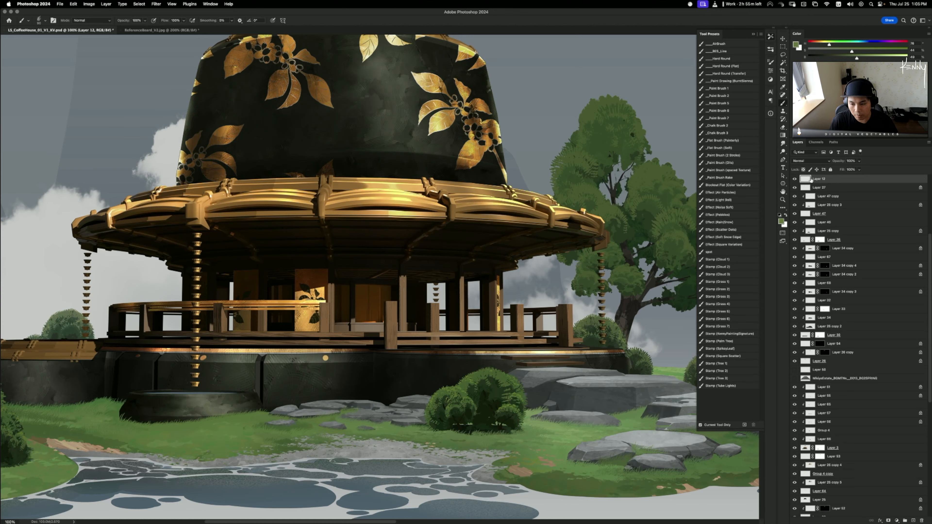
- Select the layer of the right-hand rain chain and shrink the Dodge tool's brush to roughly the chain's width
{"action": "key", "text": "v"}
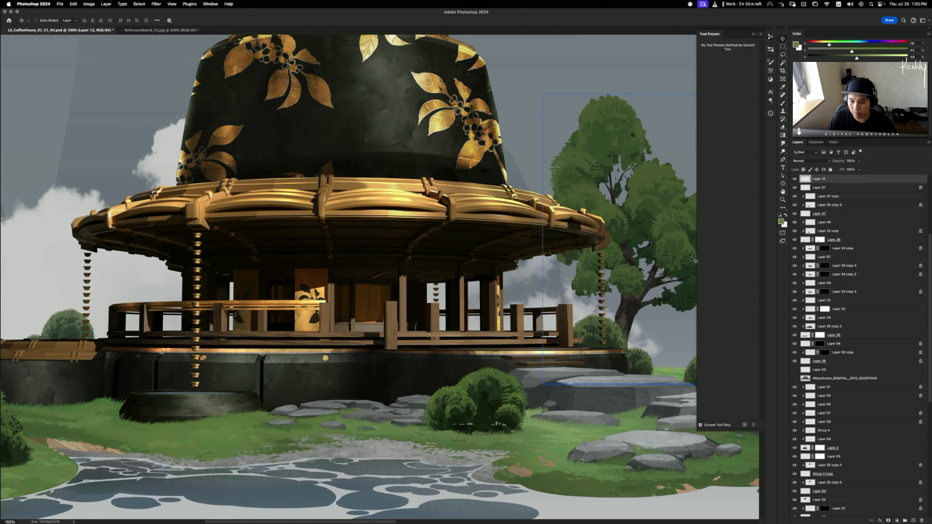
{"action": "left_click", "coordinate": [605, 271]}
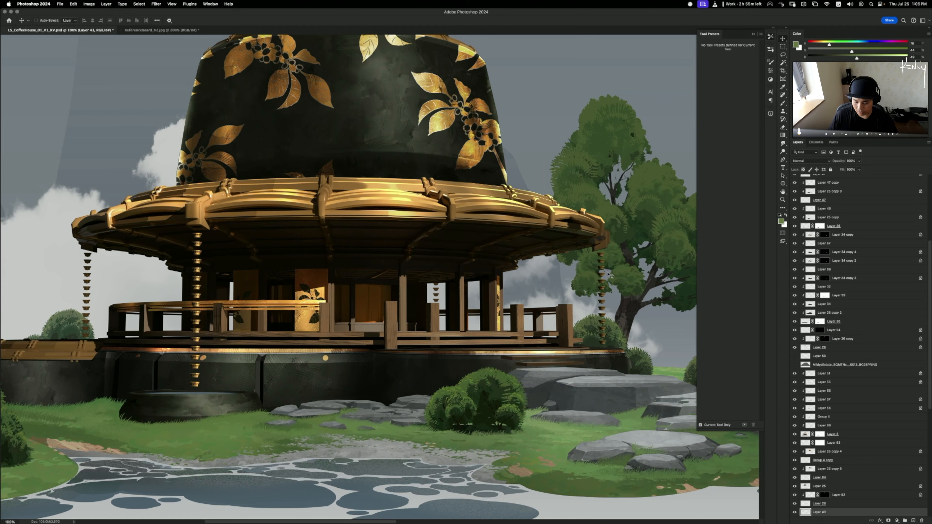
{"action": "key", "text": "o"}
{"action": "key", "text": "bracketleft"}
{"action": "key", "text": "bracketleft"}
{"action": "key", "text": "bracketleft"}
{"action": "key", "text": "bracketleft"}
{"action": "key", "text": "bracketleft"}
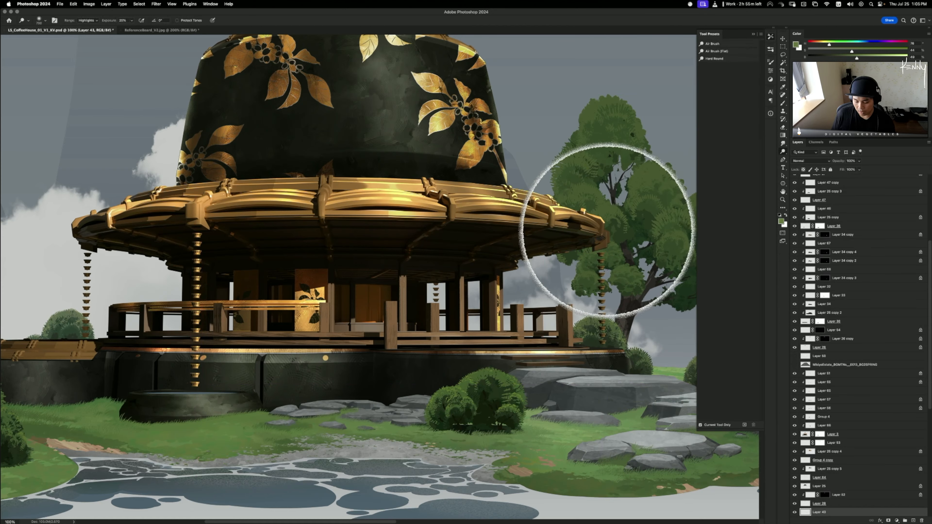
{"action": "key", "text": "bracketleft"}
{"action": "key", "text": "bracketleft"}
{"action": "key", "text": "bracketleft"}
{"action": "key", "text": "bracketleft"}
{"action": "key", "text": "bracketleft"}
{"action": "key", "text": "bracketleft"}
{"action": "key", "text": "bracketleft"}
{"action": "key", "text": "bracketleft"}
{"action": "key", "text": "bracketleft"}
{"action": "key", "text": "bracketleft"}
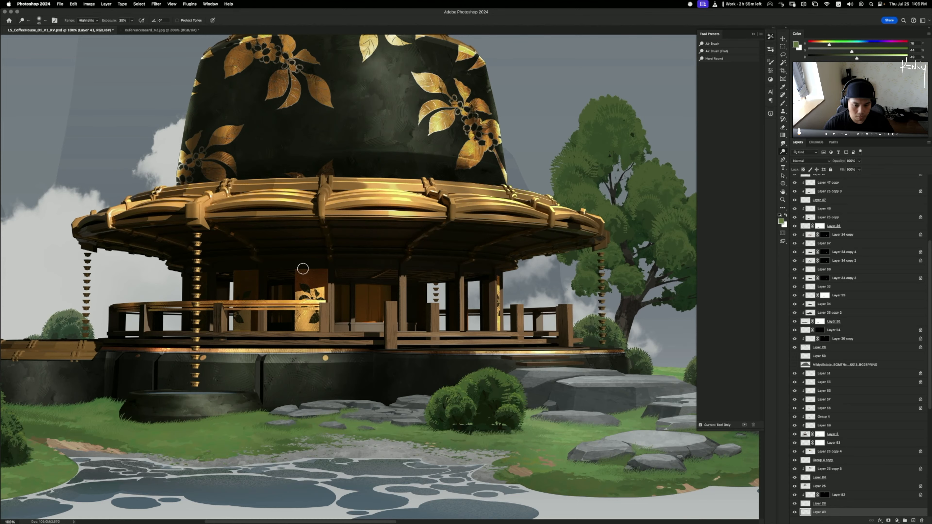
- Adjust Layer 34 copy on the coffee house's stone base with Hue/Saturation, setting saturation to +33 and lightness to -24
{"action": "scroll", "coordinate": [302, 268], "scroll_direction": "down", "scroll_amount": 3}
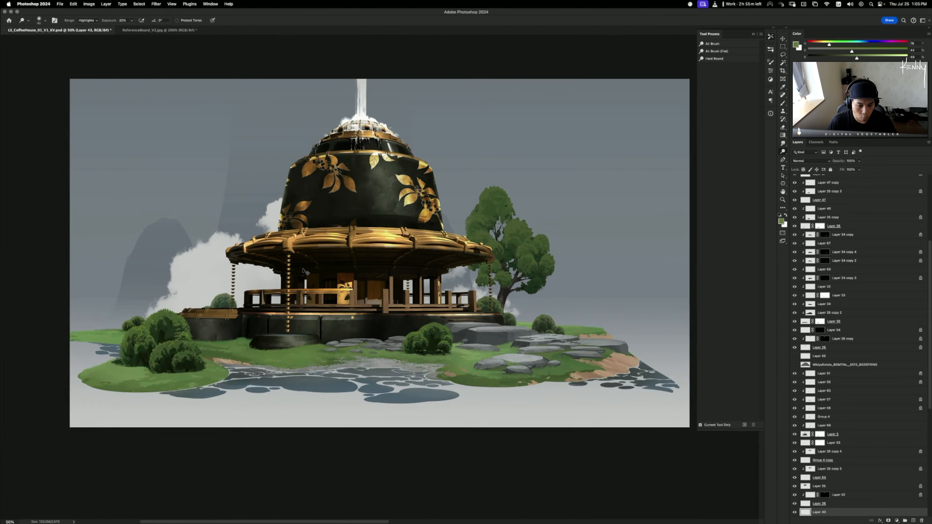
{"action": "scroll", "coordinate": [305, 272], "scroll_direction": "up", "scroll_amount": 2}
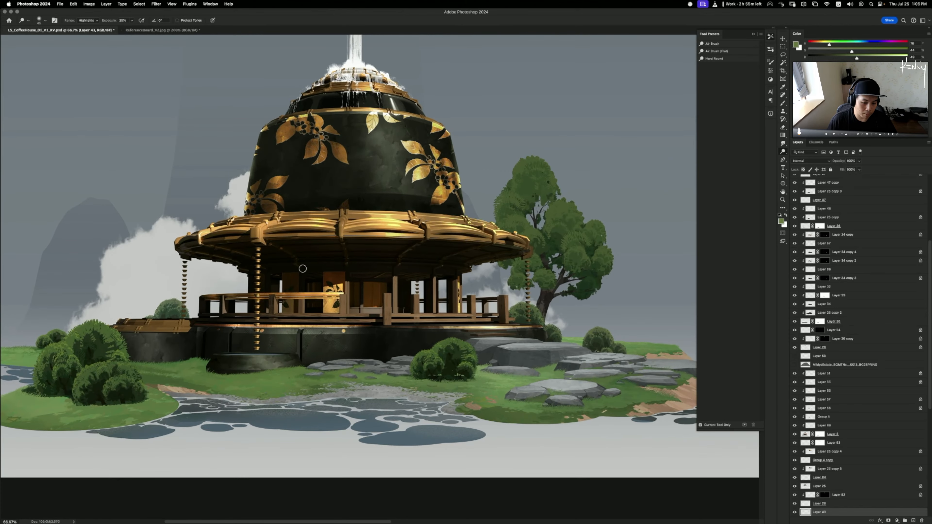
{"action": "key", "text": "v"}
{"action": "left_click", "coordinate": [292, 330], "text": "super"}
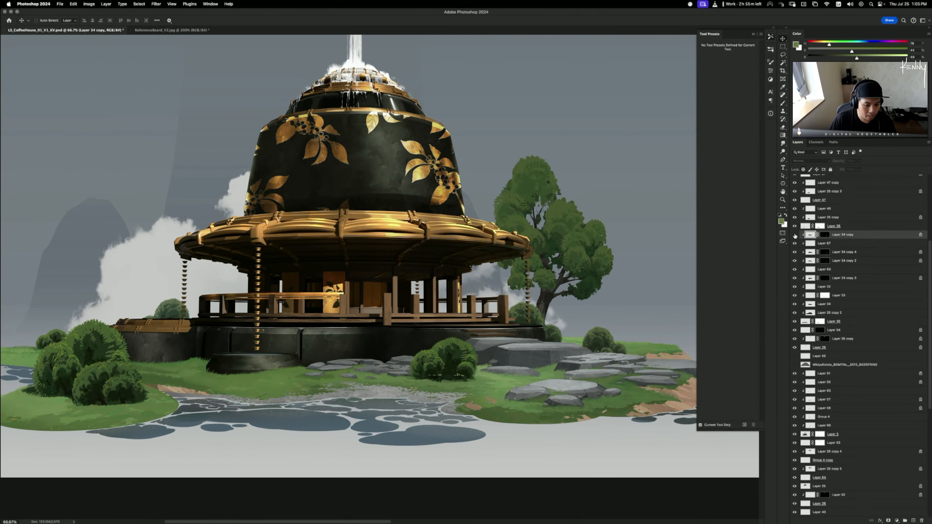
{"action": "key", "text": "super+u"}
{"action": "left_click_drag", "start_coordinate": [654, 211], "coordinate": [664, 197]}
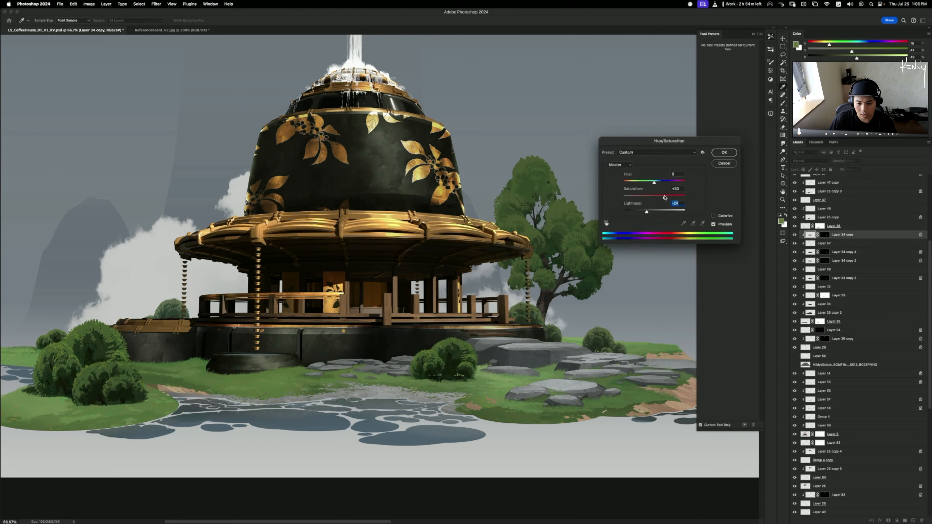
{"action": "left_click", "coordinate": [724, 152]}
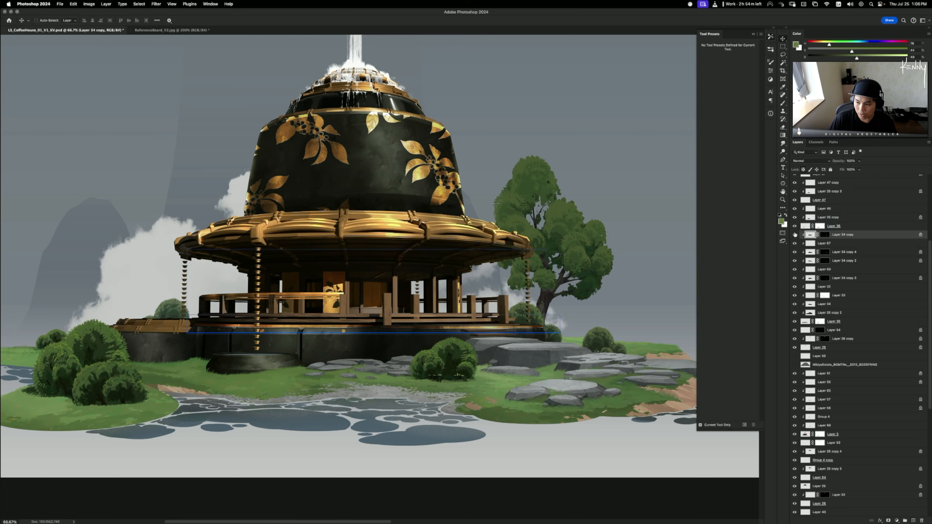
- Select Layer 25 copy 4, which holds the shading on the bell-shaped upper part of the coffee house
{"action": "left_click", "coordinate": [820, 226]}
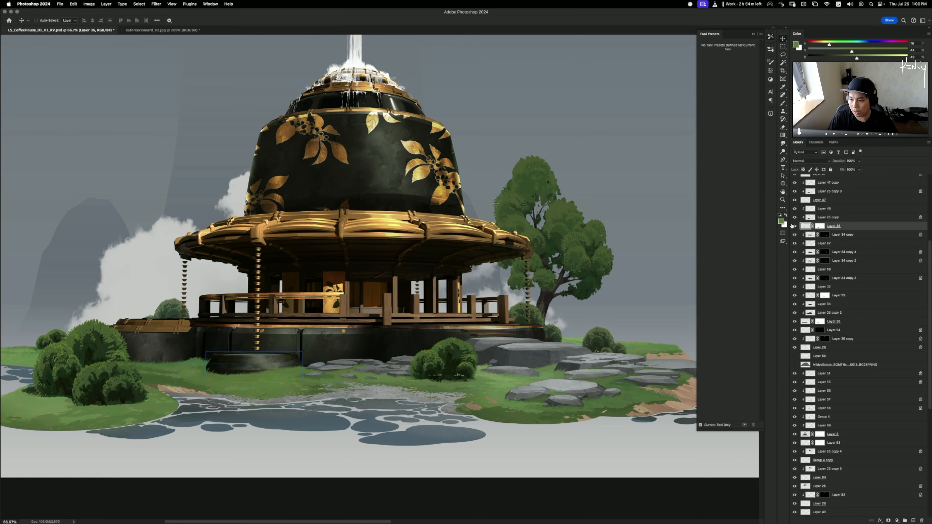
{"action": "left_click", "coordinate": [819, 226]}
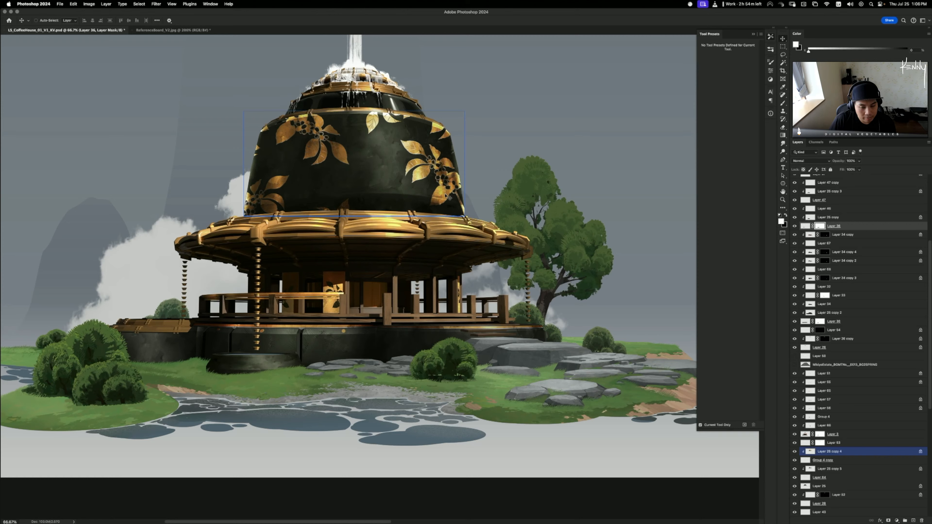
{"action": "left_click", "coordinate": [445, 196], "text": "super"}
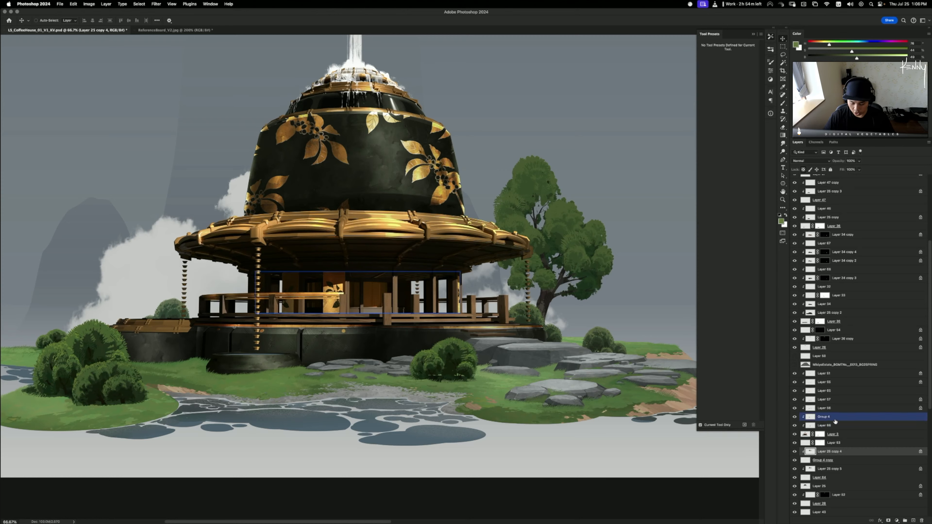
{"action": "left_click", "coordinate": [377, 178], "text": "super"}
- Set up the AirBrush preset with white as the paint colour and shrink it to about half a leaf's size
{"action": "key", "text": "b"}
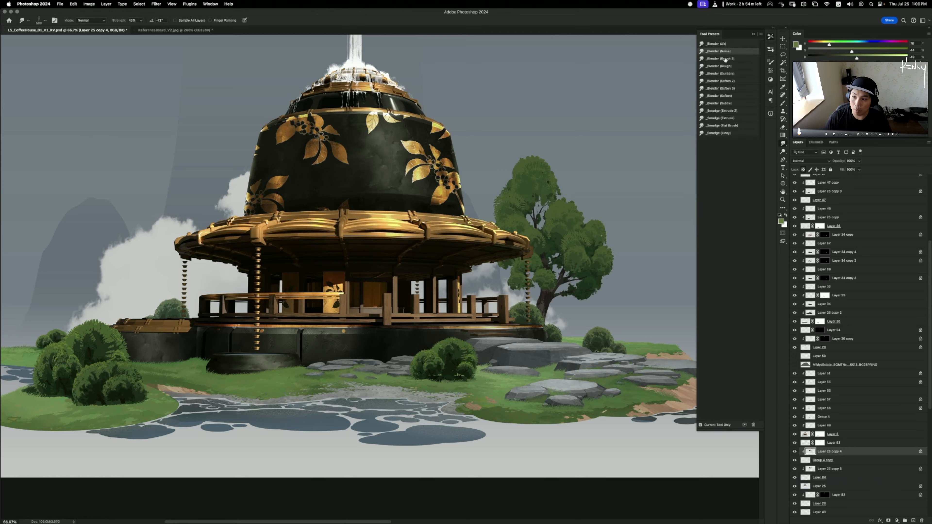
{"action": "left_click", "coordinate": [723, 47]}
{"action": "left_click", "coordinate": [374, 110], "text": "alt"}
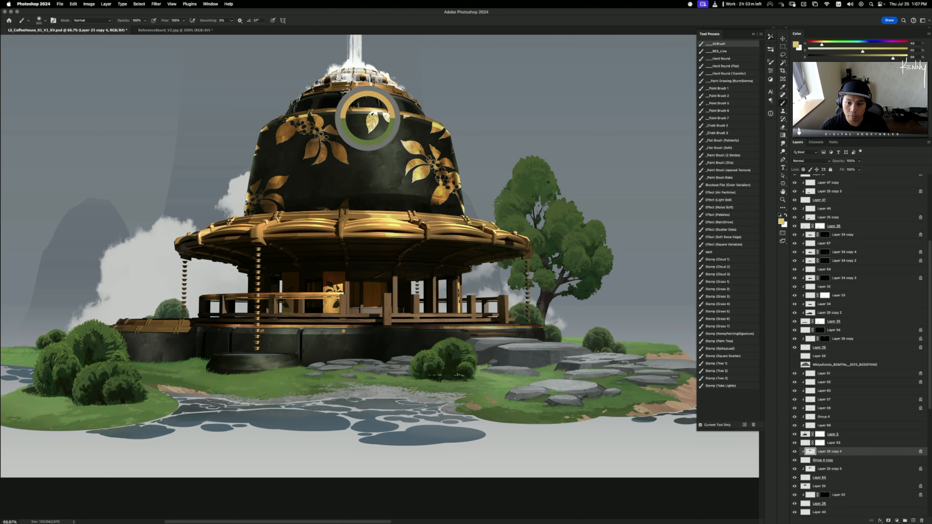
{"action": "key", "text": "bracketleft"}
{"action": "key", "text": "bracketleft"}
{"action": "key", "text": "bracketleft"}
{"action": "key", "text": "bracketleft"}
{"action": "key", "text": "bracketleft"}
{"action": "key", "text": "bracketleft"}
{"action": "key", "text": "bracketleft"}
{"action": "key", "text": "bracketleft"}
{"action": "key", "text": "bracketleft"}
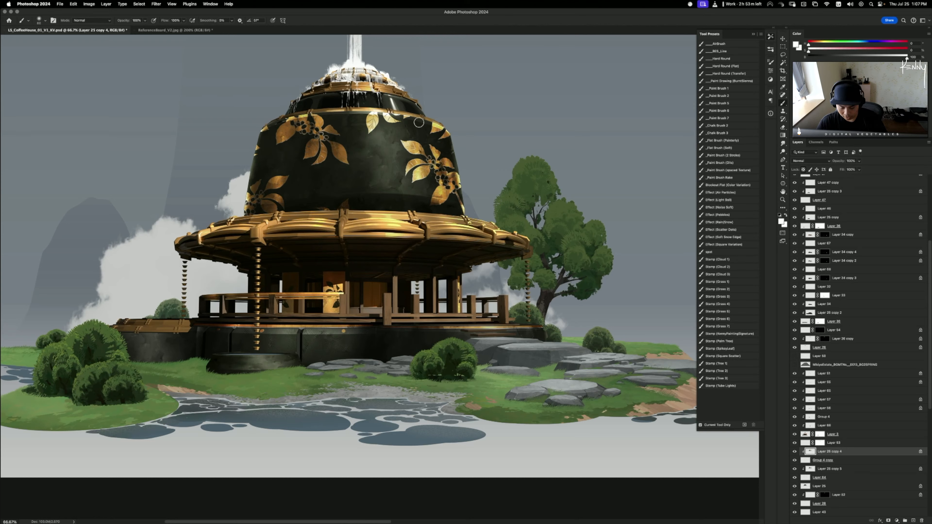
- Lasso the bell's right shoulder and airbrush a light highlight onto the upper edge of the gold leaf there
{"action": "key", "text": "l"}
{"action": "mouse_move", "coordinate": [412, 120]}
{"action": "left_mouse_down"}
{"action": "mouse_move", "coordinate": [460, 144]}
{"action": "mouse_move", "coordinate": [431, 104]}
{"action": "mouse_move", "coordinate": [455, 127]}
{"action": "left_mouse_up"}
{"action": "key", "text": "b"}
{"action": "key", "text": "z"}
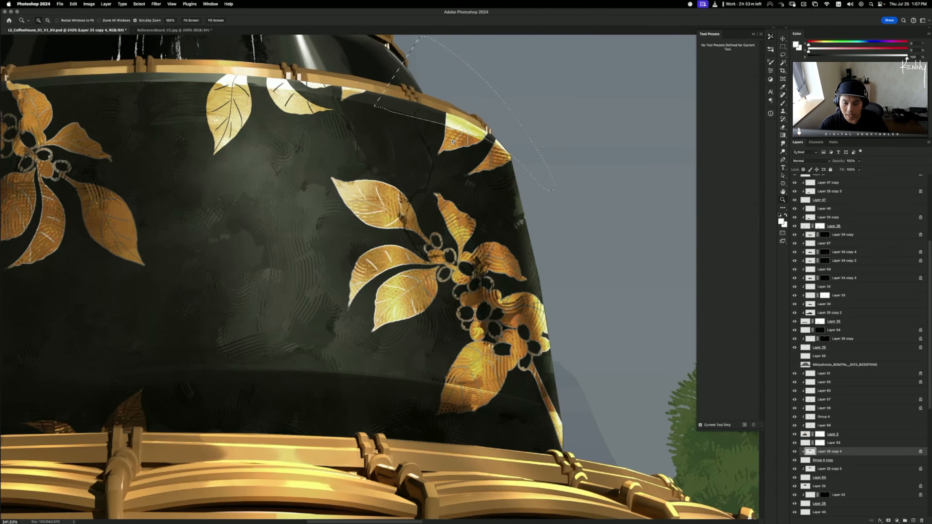
{"action": "key", "text": "super+minus"}
{"action": "key", "text": "super+minus"}
{"action": "key", "text": "super+minus"}
{"action": "key", "text": "super+minus"}
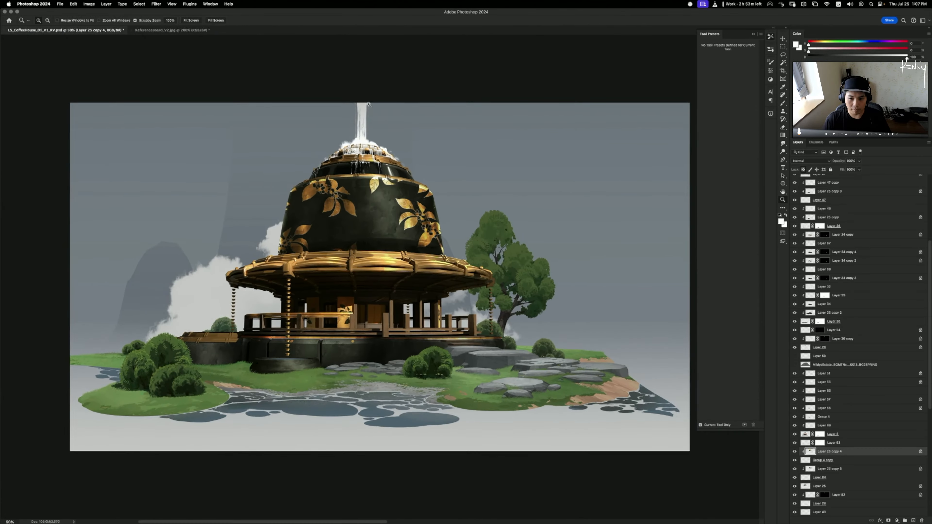
- Lasso along the bell's upper left rim, airbrush highlights onto the gold leaves inside it and clear the selection
{"action": "key", "text": "super+plus"}
{"action": "key", "text": "super+plus"}
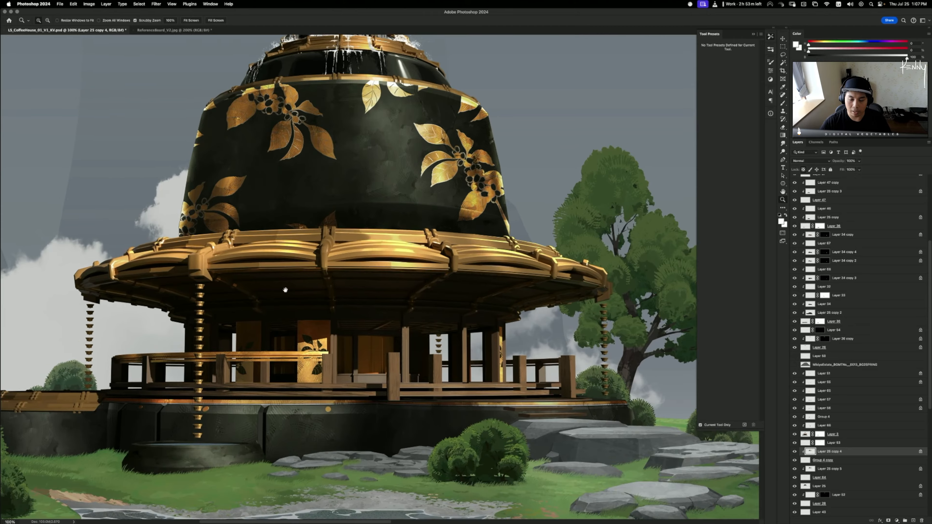
{"action": "left_click_drag", "start_coordinate": [221, 160], "coordinate": [305, 276]}
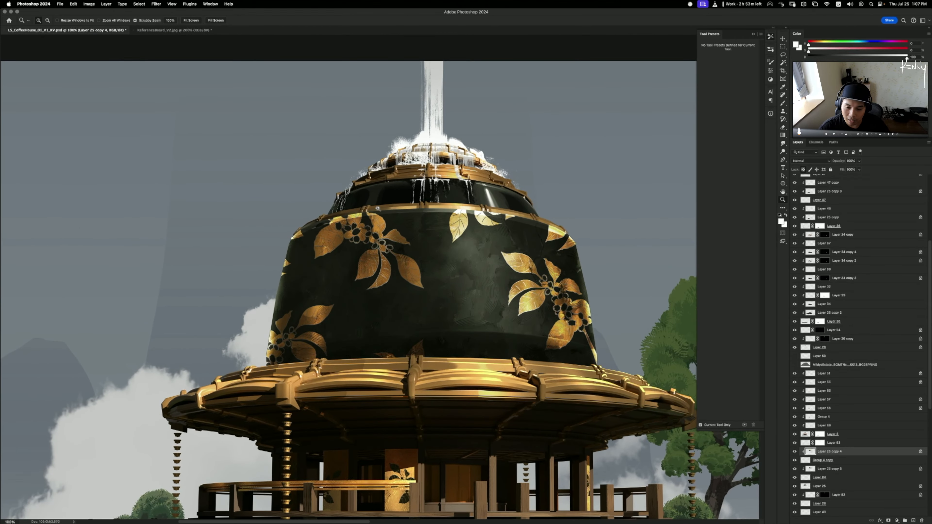
{"action": "left_click", "coordinate": [352, 209]}
{"action": "key", "text": "l"}
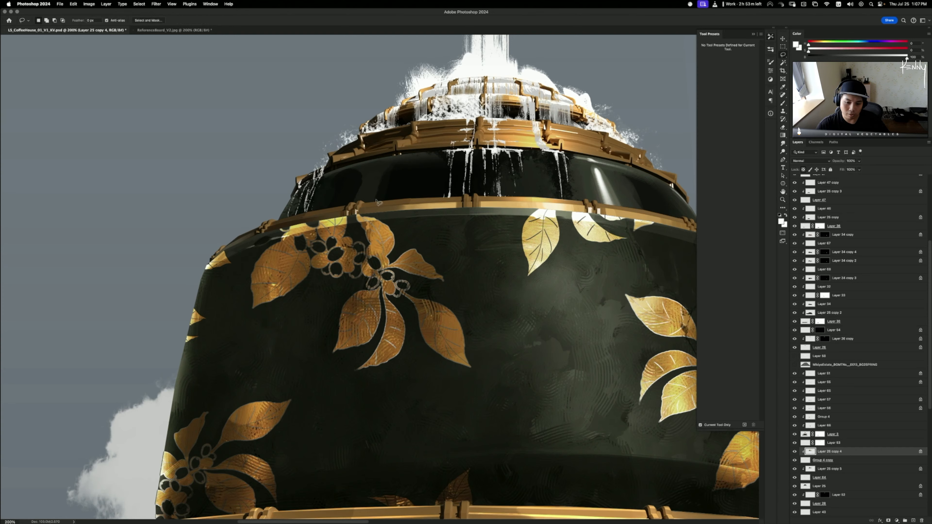
{"action": "mouse_move", "coordinate": [376, 200]}
{"action": "left_mouse_down"}
{"action": "mouse_move", "coordinate": [395, 221]}
{"action": "mouse_move", "coordinate": [272, 238]}
{"action": "mouse_move", "coordinate": [288, 175]}
{"action": "mouse_move", "coordinate": [377, 152]}
{"action": "left_mouse_up"}
{"action": "key", "text": "b"}
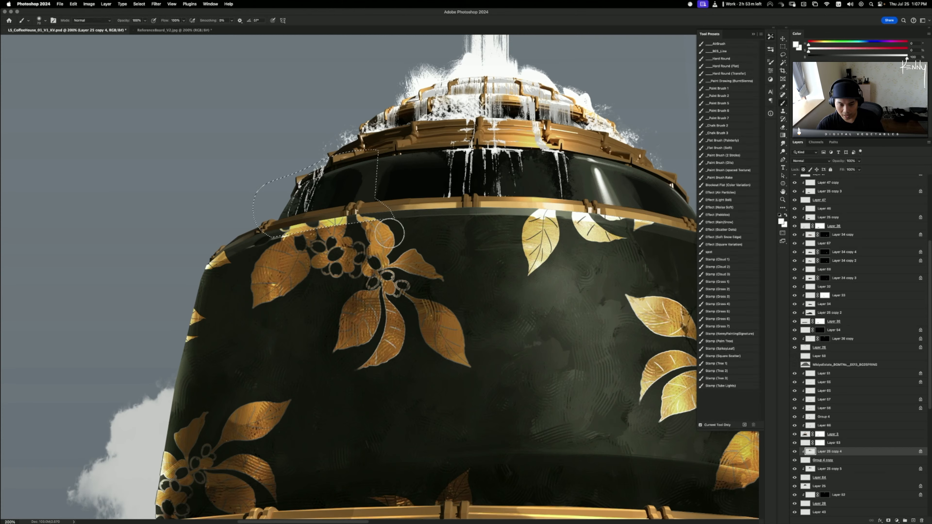
{"action": "key", "text": "bracketright"}
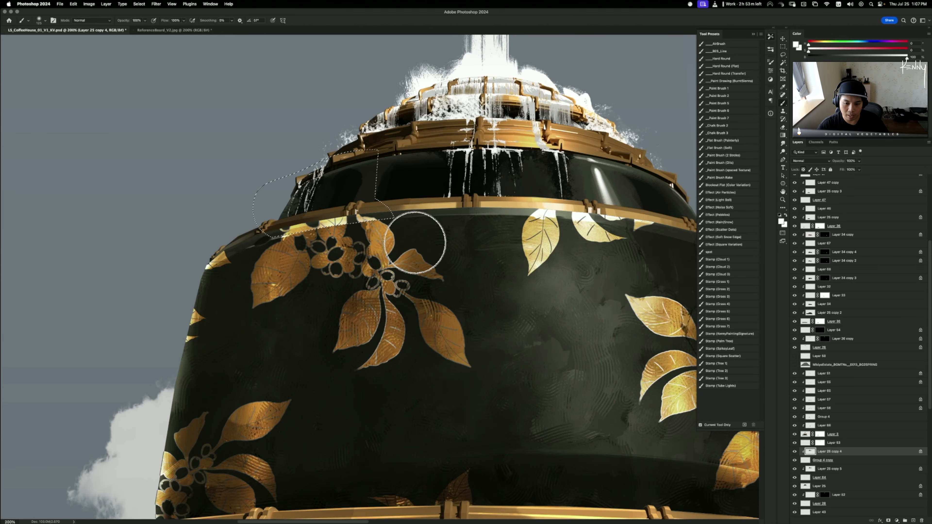
{"action": "key", "text": "super+d"}
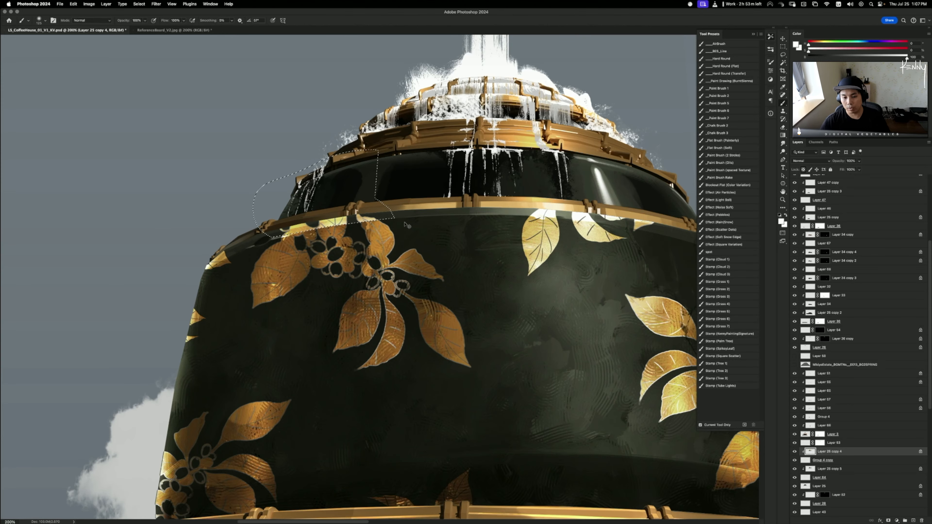
- Lasso the small gold leaf at the bell's far left shoulder, airbrush its upper edge and clear the selection
{"action": "key", "text": "super+minus"}
{"action": "key", "text": "super+minus"}
{"action": "key", "text": "super+minus"}
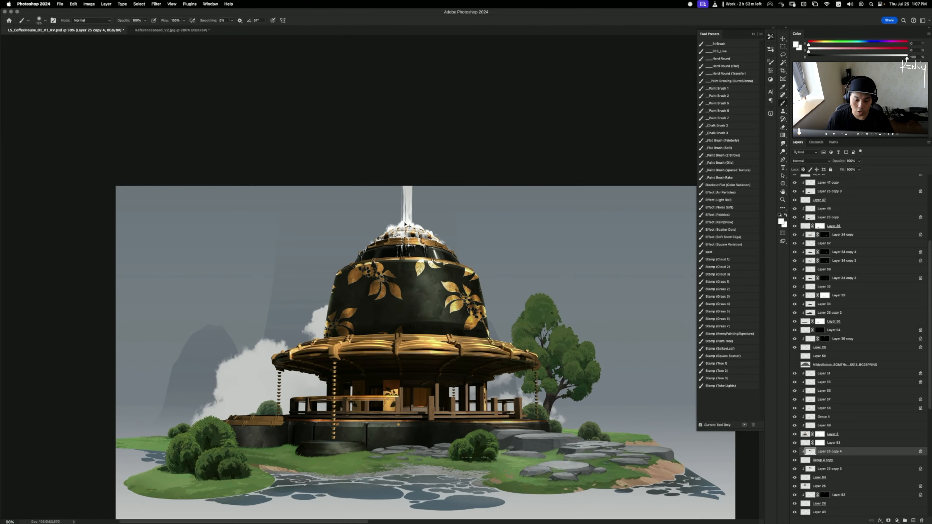
{"action": "key", "text": "super+equal"}
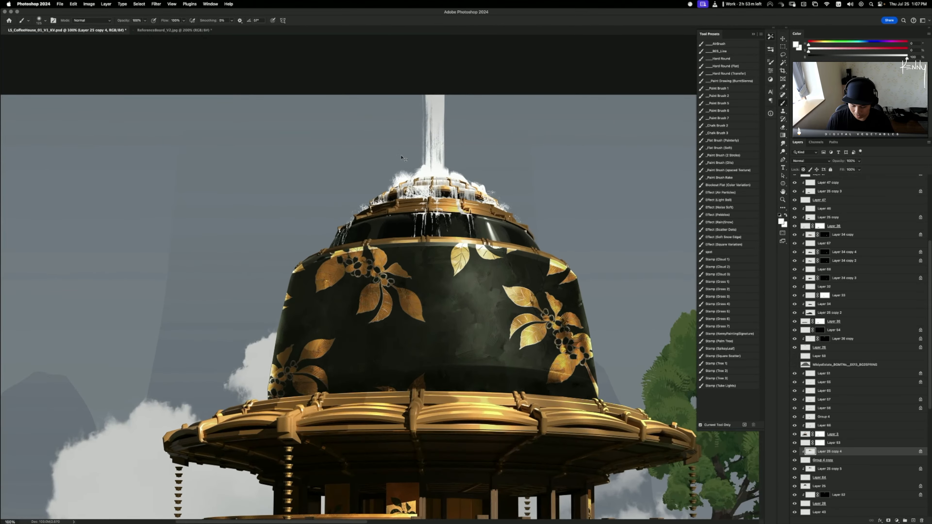
{"action": "key", "text": "super+equal"}
{"action": "key", "text": "l"}
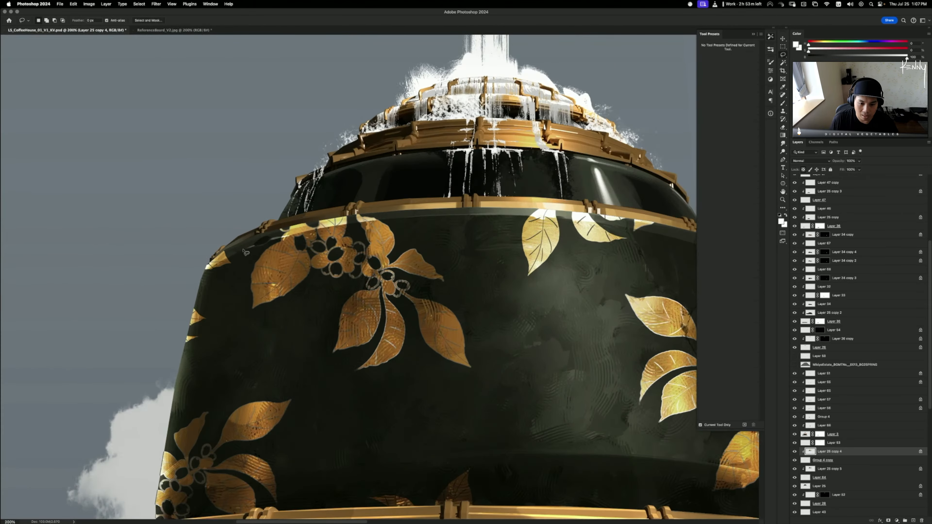
{"action": "mouse_move", "coordinate": [243, 252]}
{"action": "left_mouse_down"}
{"action": "mouse_move", "coordinate": [191, 270]}
{"action": "mouse_move", "coordinate": [241, 205]}
{"action": "mouse_move", "coordinate": [245, 230]}
{"action": "mouse_move", "coordinate": [216, 273]}
{"action": "left_mouse_up"}
{"action": "key", "text": "b"}
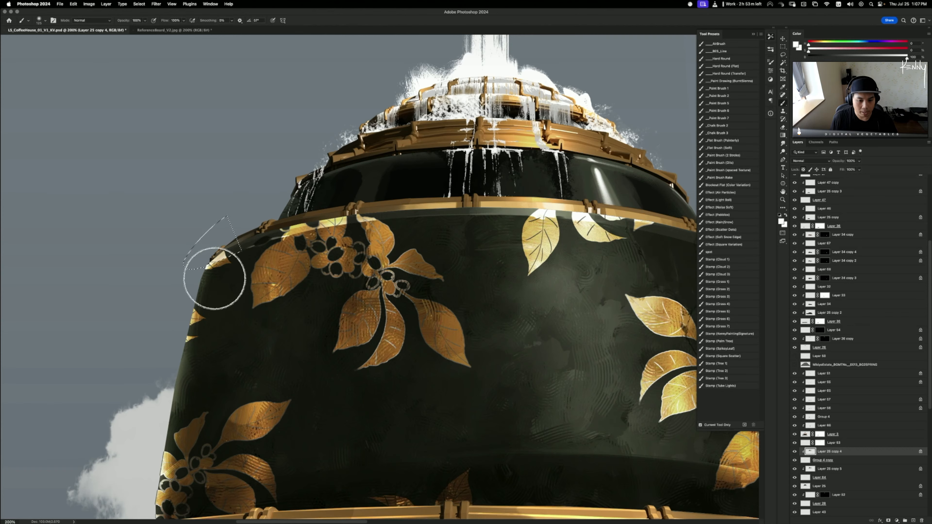
{"action": "key", "text": "ctrl+d"}
{"action": "key", "text": "super+minus"}
{"action": "key", "text": "super+minus"}
{"action": "key", "text": "super+minus"}
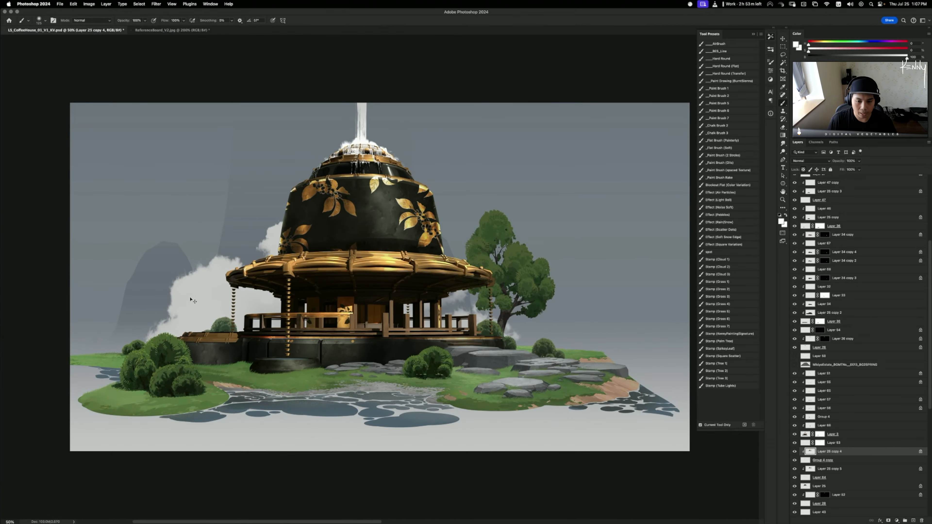
- Check the bell's layers by loading the leaf pattern and bell outlines as selections and toggling layer visibility, ending on Layer 64
{"action": "scroll", "coordinate": [193, 300], "scroll_direction": "up", "scroll_amount": 5}
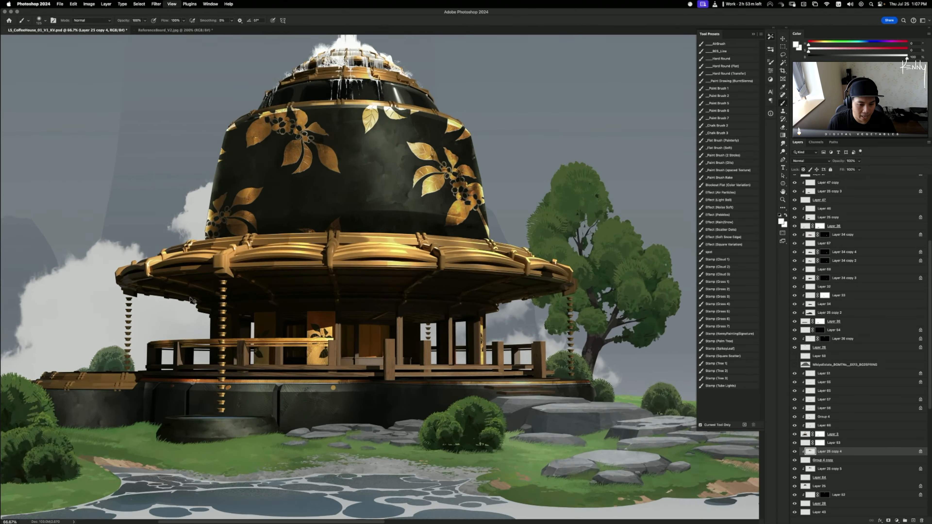
{"action": "scroll", "coordinate": [309, 363], "scroll_direction": "up", "scroll_amount": 5}
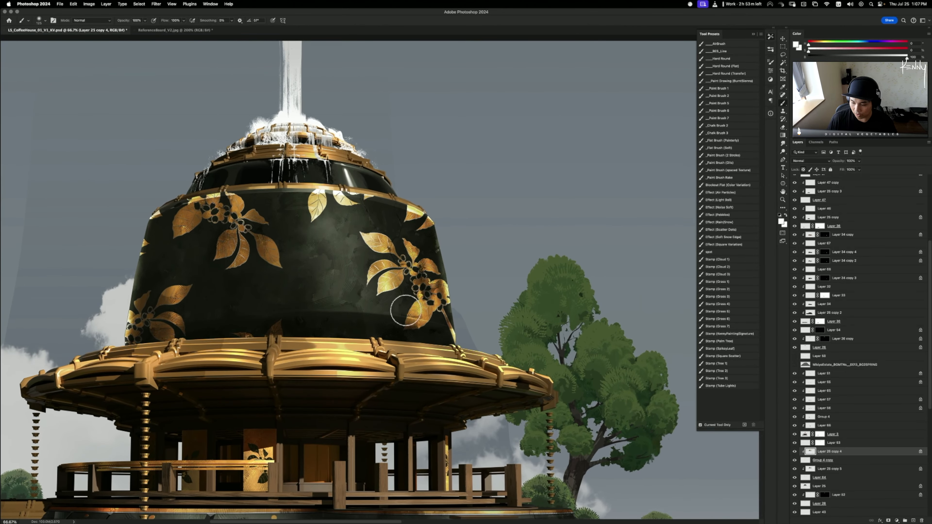
{"action": "left_click", "coordinate": [804, 463], "text": "super"}
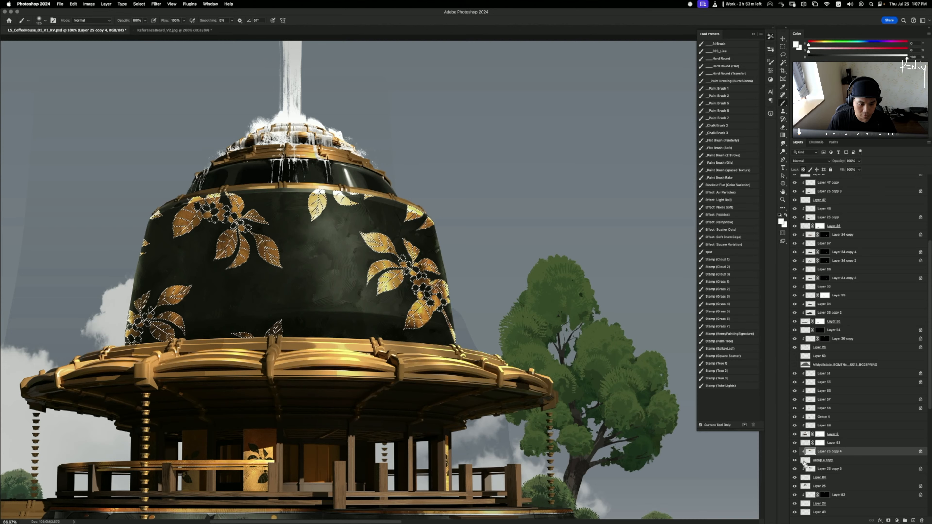
{"action": "key", "text": "super+d"}
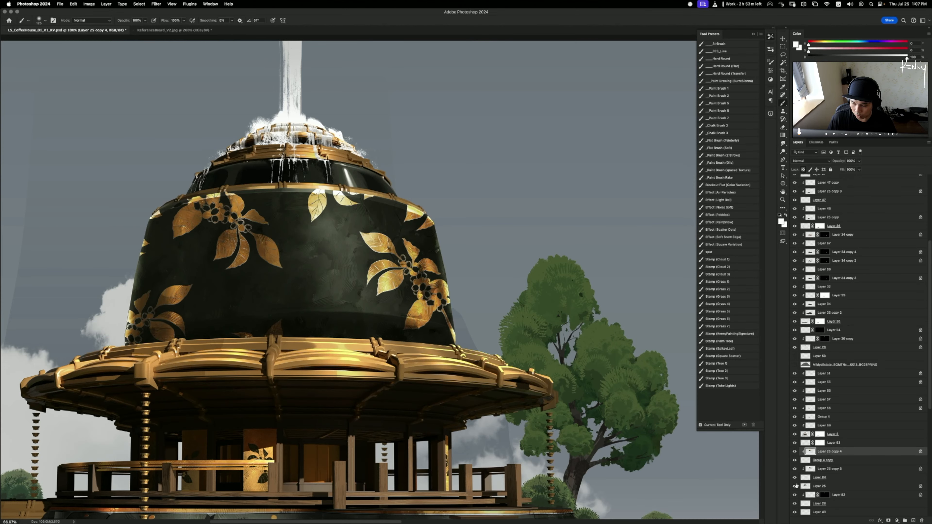
{"action": "left_click", "coordinate": [795, 486]}
{"action": "left_click", "coordinate": [795, 486]}
{"action": "left_click", "coordinate": [805, 486], "text": "super"}
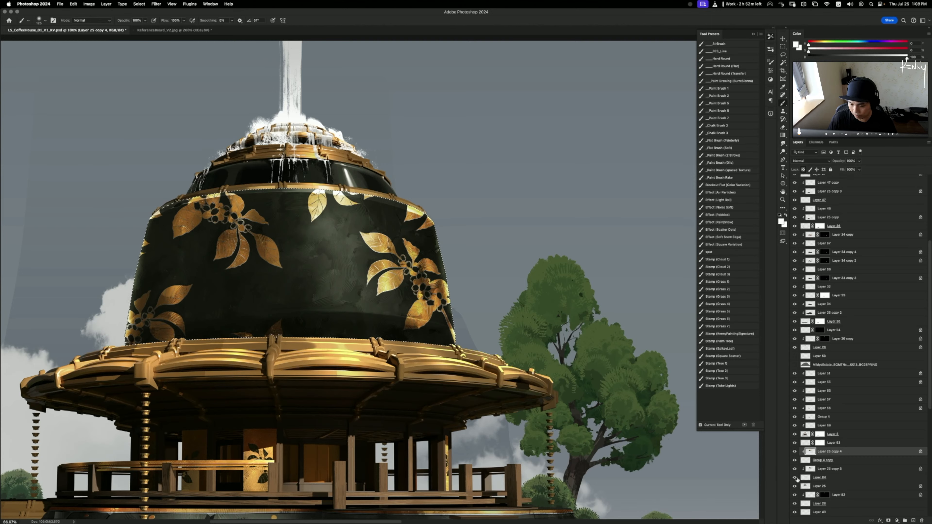
{"action": "left_click", "coordinate": [795, 477]}
{"action": "left_click", "coordinate": [795, 477]}
{"action": "left_click", "coordinate": [823, 478]}
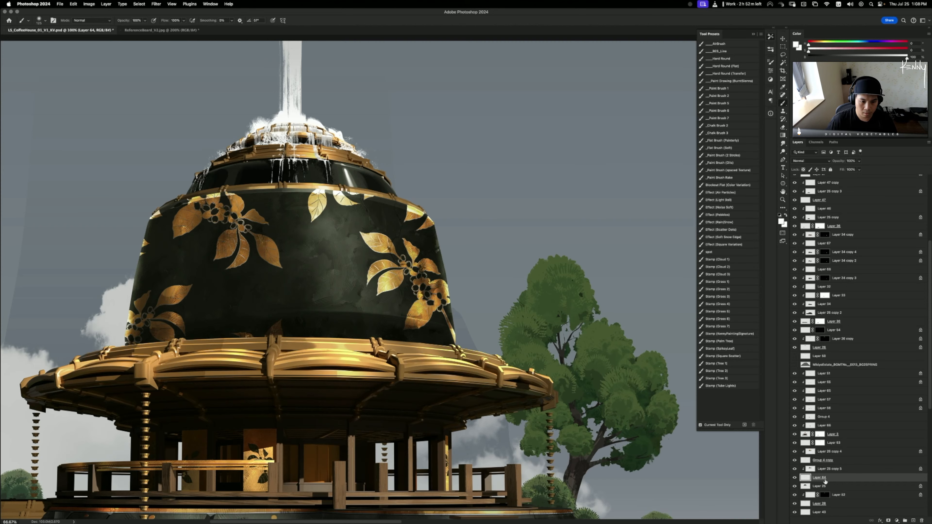
- View the whole painting and save the document
{"action": "key", "text": "super+minus"}
{"action": "key", "text": "super+minus"}
{"action": "key", "text": "super+minus"}
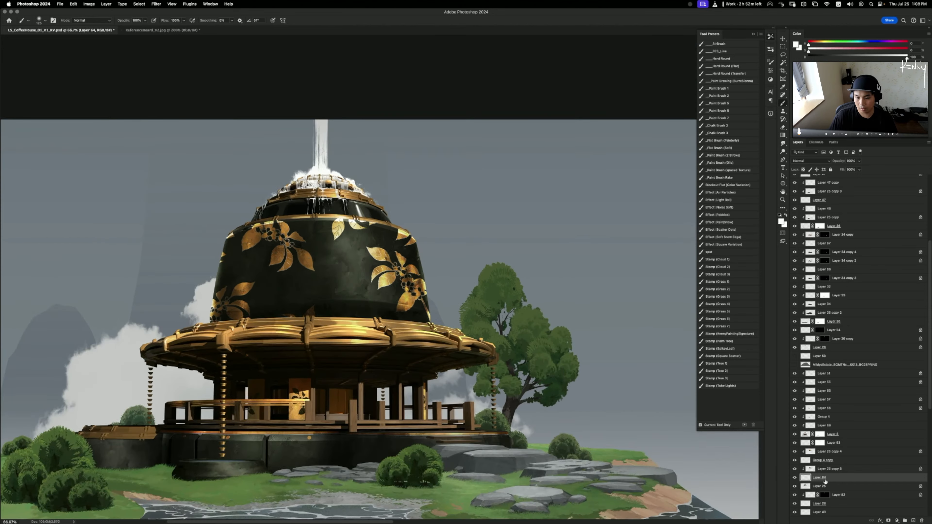
{"action": "key", "text": "super+s"}
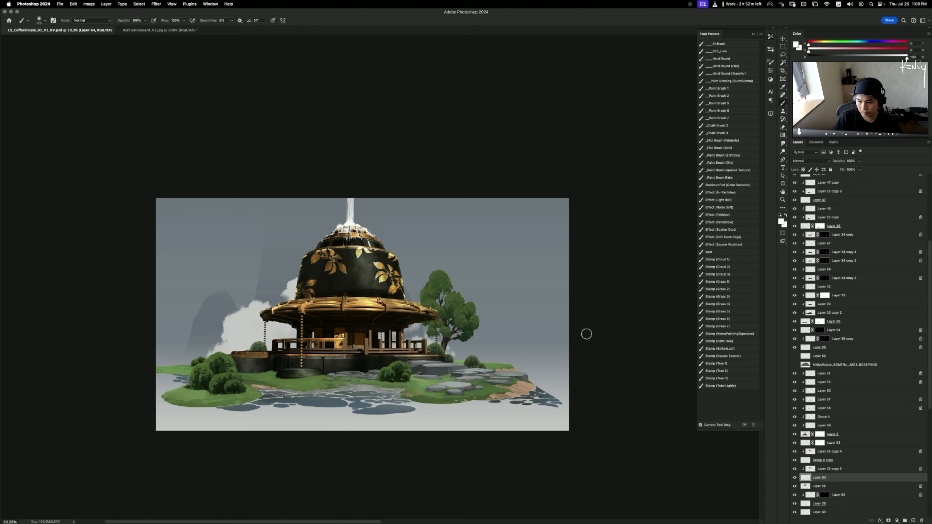
- Toggle the stone base's layers off and on to compare them and select Layer 34 copy
{"action": "key", "text": "v"}
{"action": "left_click_drag", "start_coordinate": [326, 357], "coordinate": [333, 363]}
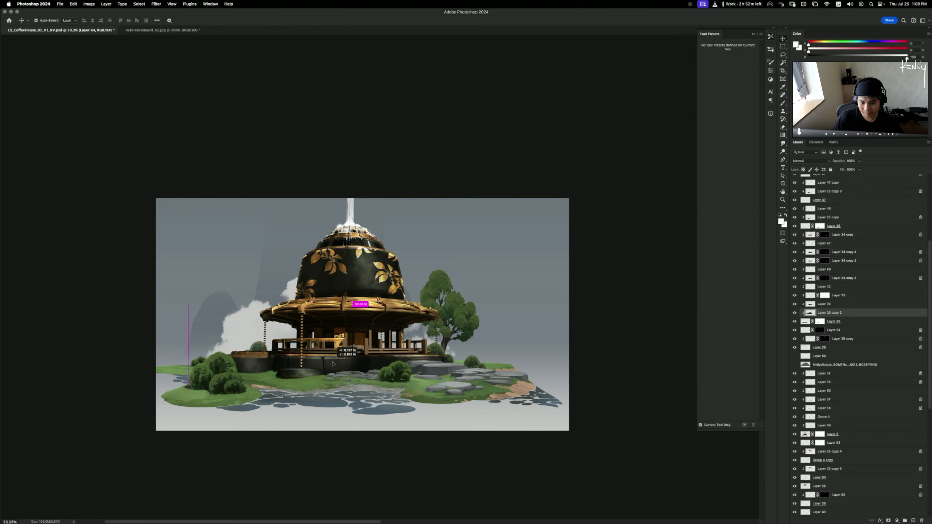
{"action": "key", "text": "super+equal"}
{"action": "key", "text": "super+equal"}
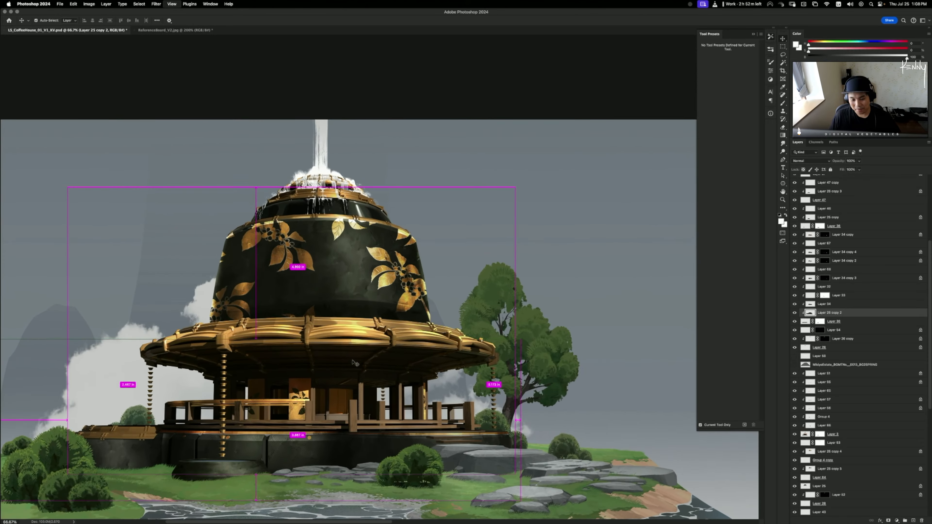
{"action": "left_click", "coordinate": [794, 304]}
{"action": "left_click", "coordinate": [794, 304]}
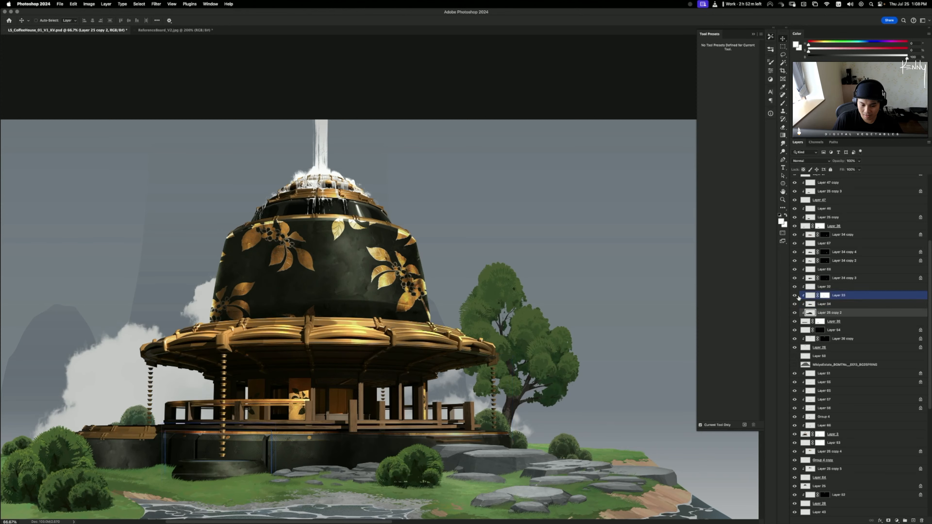
{"action": "left_click", "coordinate": [818, 288]}
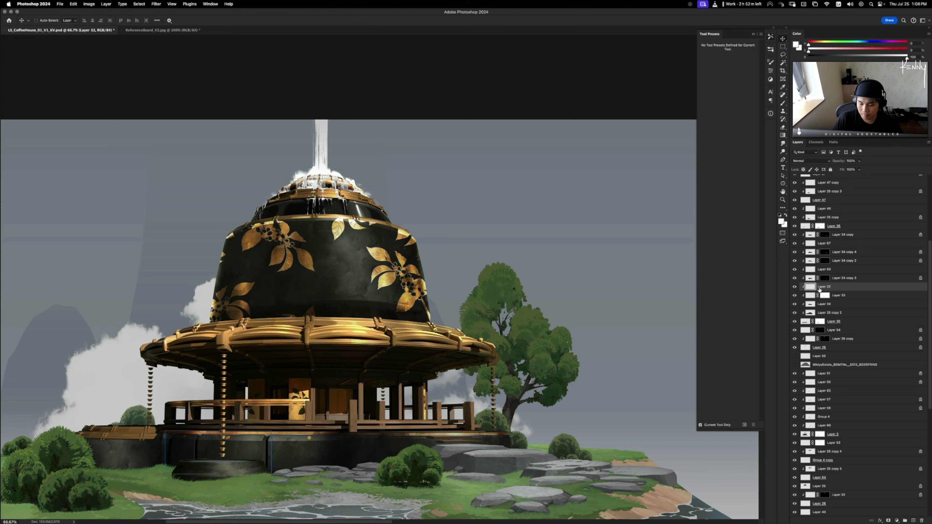
{"action": "left_click", "coordinate": [795, 279]}
{"action": "key", "text": "super"}
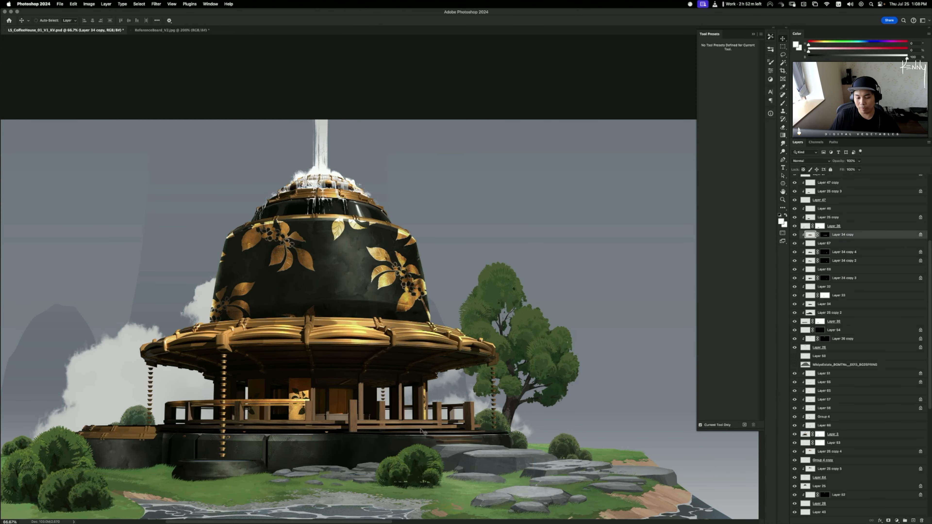
- Enlarge the Dodge tool's brush considerably for brightening Layer 34 copy on the stone base and undo the last stroke
{"action": "key", "text": "o"}
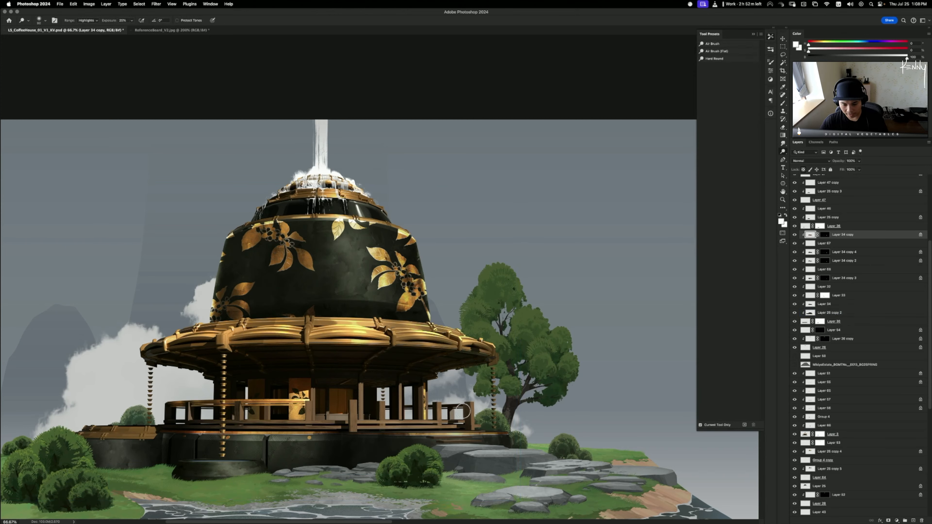
{"action": "key", "text": "bracketright"}
{"action": "key", "text": "bracketright"}
{"action": "key", "text": "bracketright"}
{"action": "key", "text": "bracketright"}
{"action": "key", "text": "bracketright"}
{"action": "key", "text": "bracketright"}
{"action": "key", "text": "bracketright"}
{"action": "key", "text": "bracketright"}
{"action": "key", "text": "bracketright"}
{"action": "key", "text": "bracketright"}
{"action": "key", "text": "bracketright"}
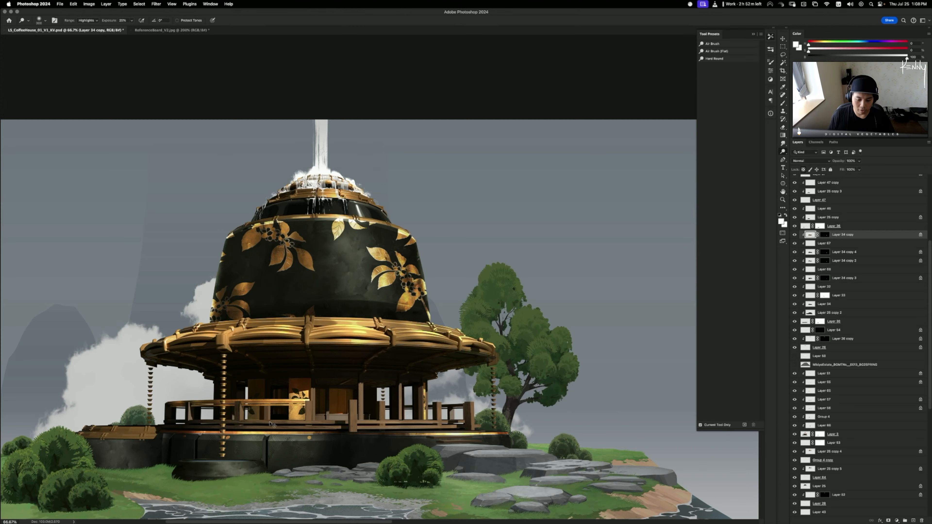
{"action": "key", "text": "super+z"}
{"action": "mouse_move", "coordinate": [315, 519]}
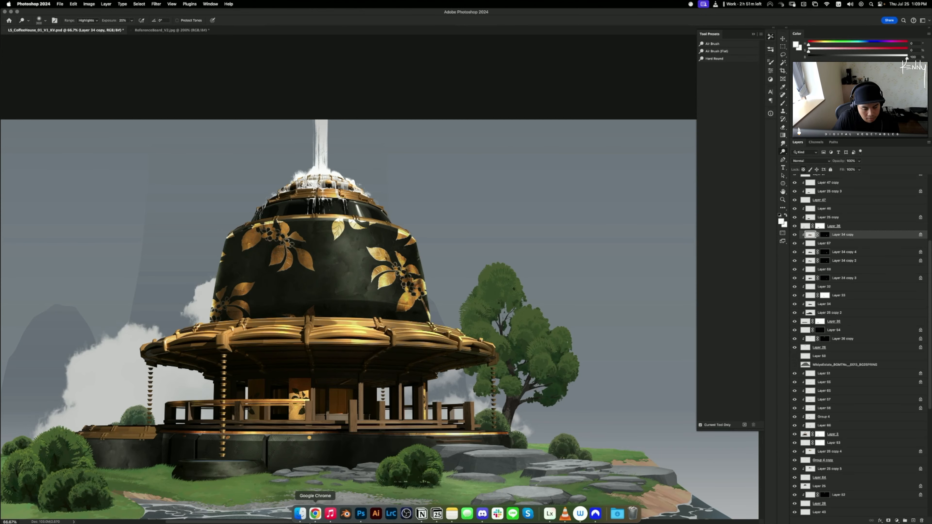
- Shift the hue of Layer 34 copy on the stone base slightly and lower its saturation to -12 with Hue/Saturation
{"action": "key", "text": "super+minus"}
{"action": "key", "text": "super+minus"}
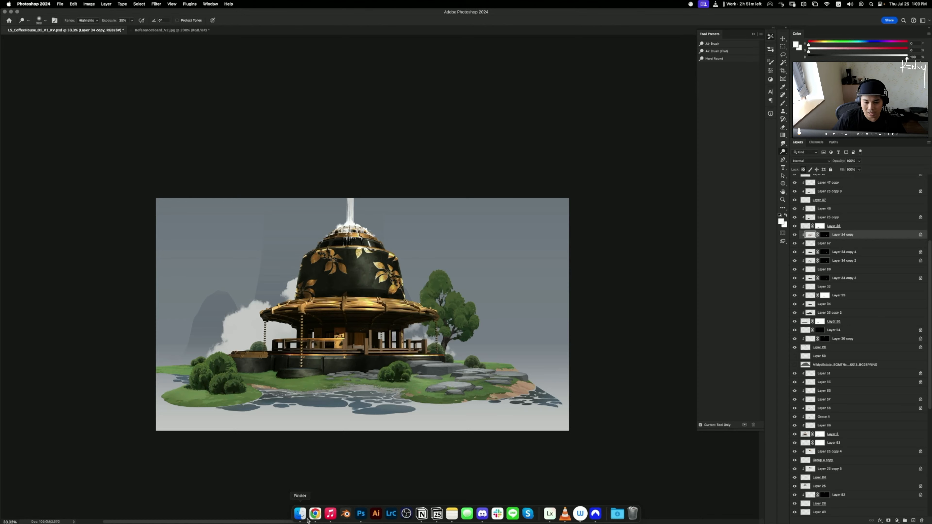
{"action": "key", "text": "super+plus"}
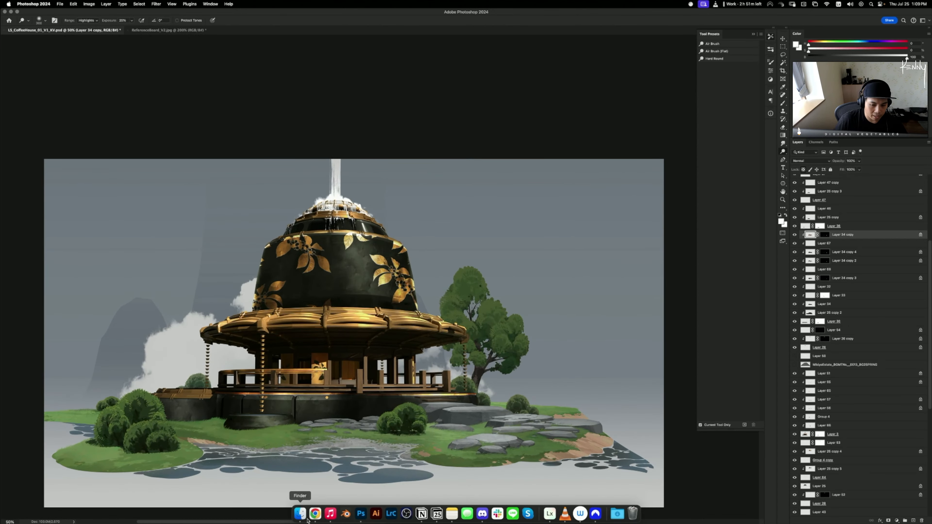
{"action": "key", "text": "v"}
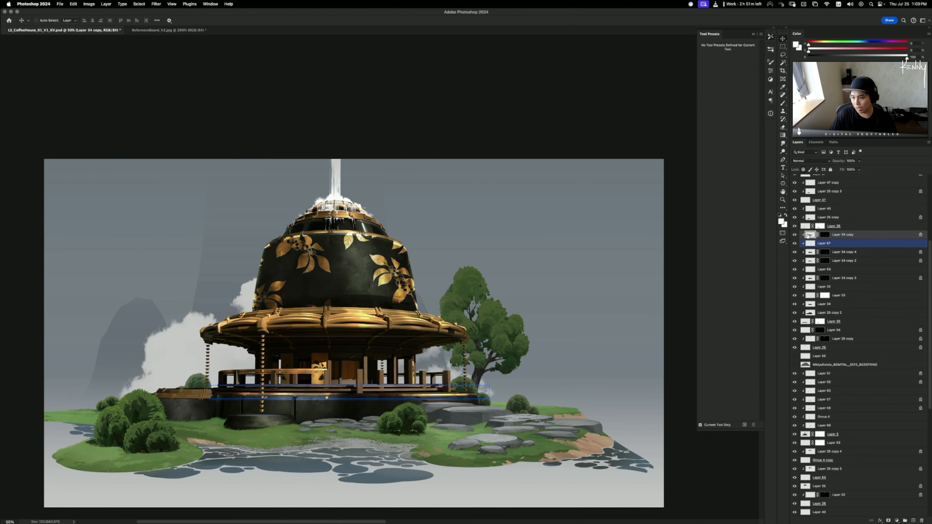
{"action": "key", "text": "super+u"}
{"action": "left_click_drag", "start_coordinate": [655, 184], "coordinate": [650, 197]}
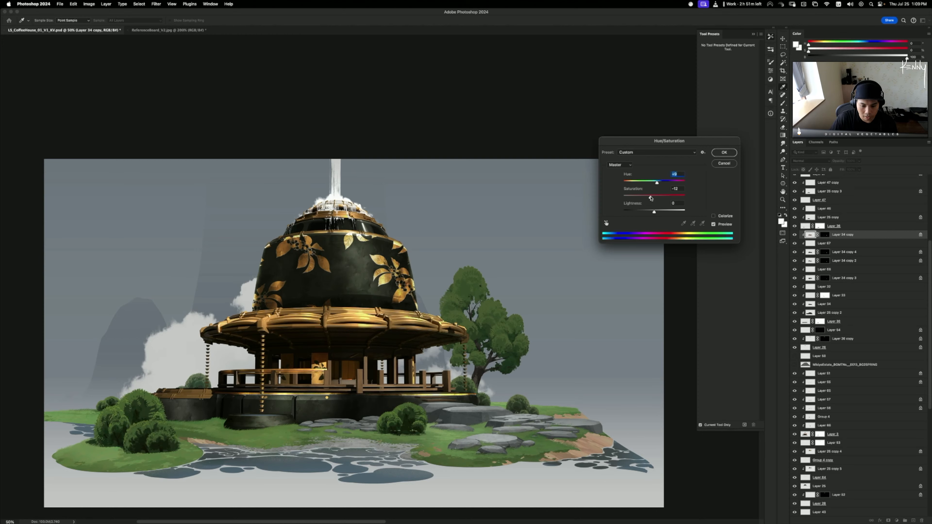
{"action": "left_click", "coordinate": [724, 153]}
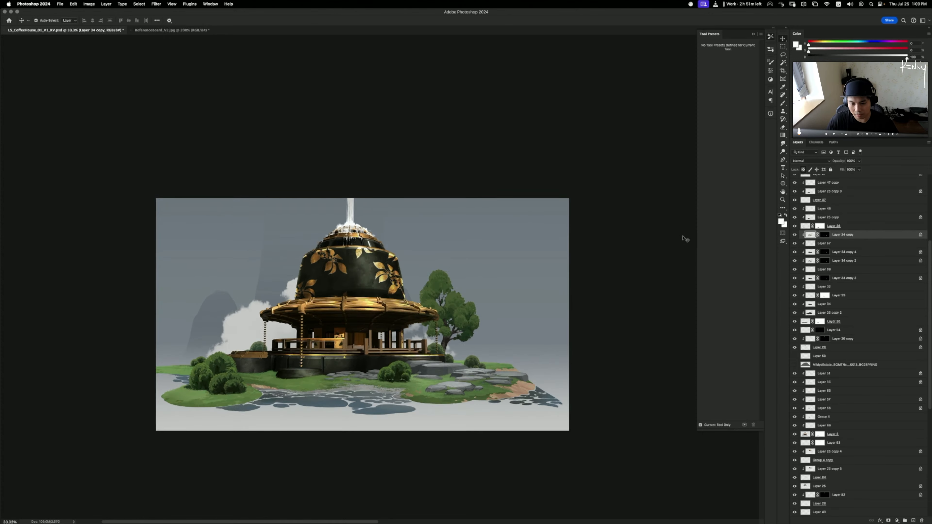
- Brighten the gold panels inside the house on Group 4 with the Dodge tool, undoing the last stroke
{"action": "key", "text": "super+equal"}
{"action": "left_click_drag", "start_coordinate": [376, 303], "coordinate": [412, 236]}
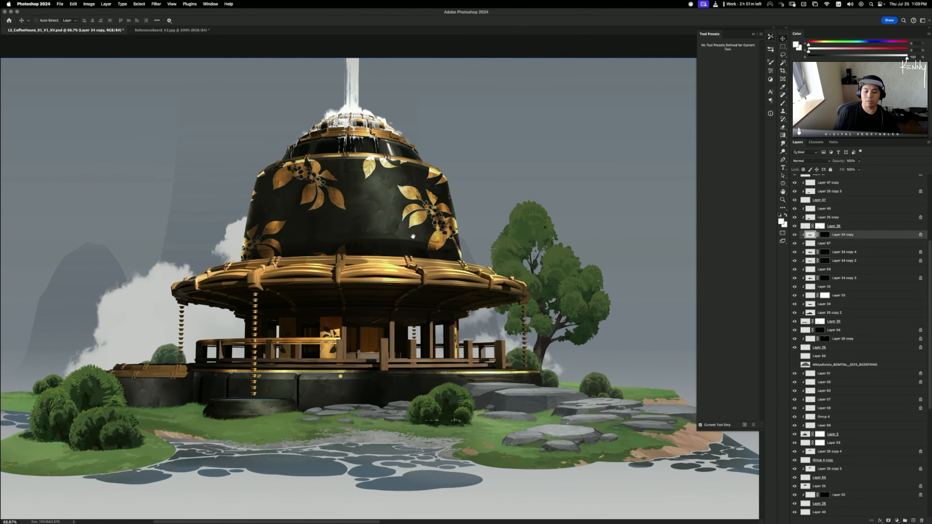
{"action": "key", "text": "super+equal"}
{"action": "left_click_drag", "start_coordinate": [305, 341], "coordinate": [307, 351]}
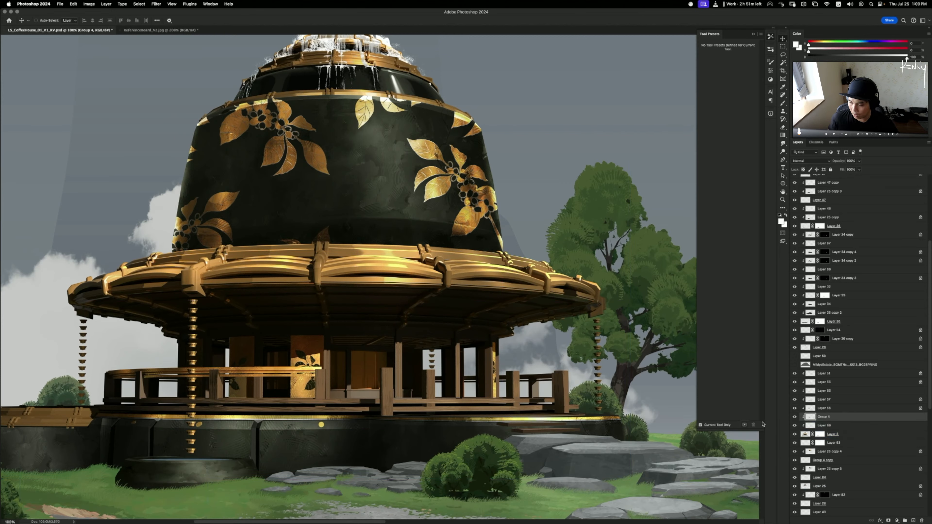
{"action": "left_click", "coordinate": [378, 376], "text": "super"}
{"action": "left_click", "coordinate": [377, 376], "text": "super"}
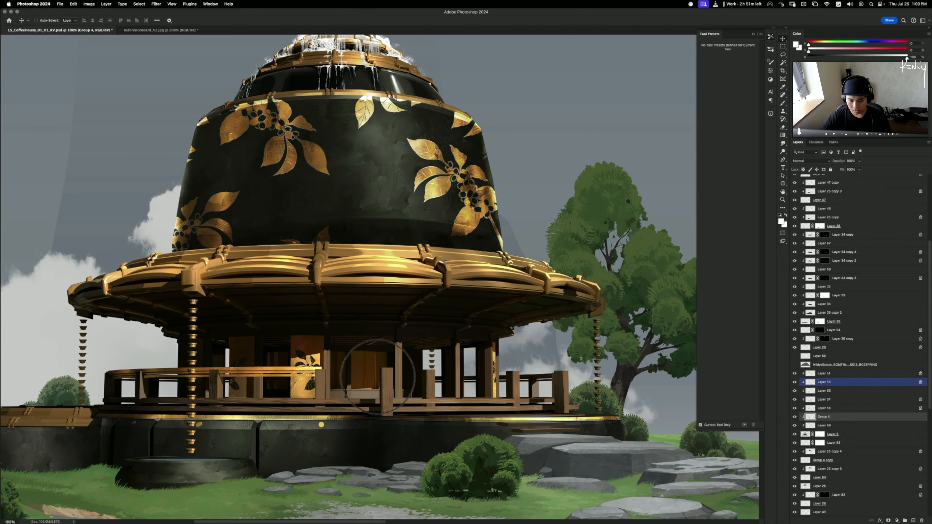
{"action": "key", "text": "o"}
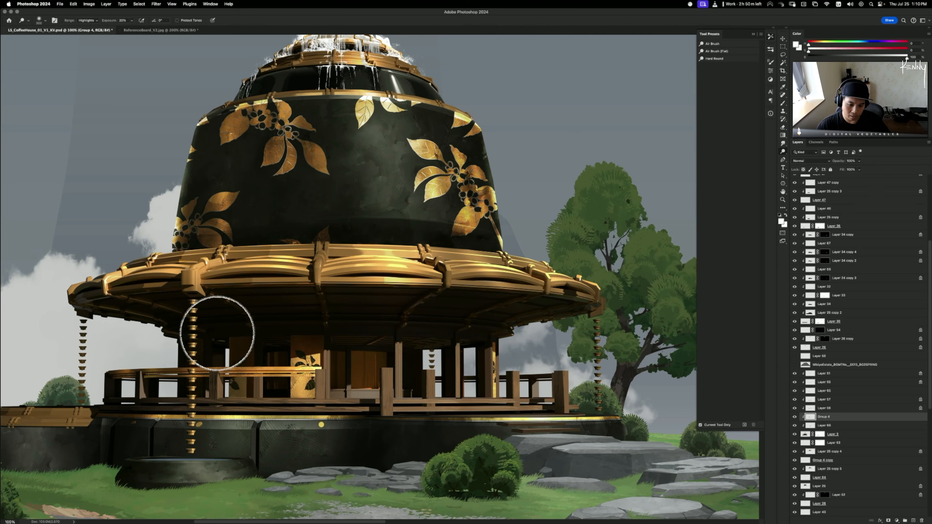
{"action": "mouse_move", "coordinate": [216, 333]}
{"action": "left_mouse_down"}
{"action": "mouse_move", "coordinate": [276, 316]}
{"action": "mouse_move", "coordinate": [221, 379]}
{"action": "mouse_move", "coordinate": [232, 395]}
{"action": "mouse_move", "coordinate": [249, 378]}
{"action": "mouse_move", "coordinate": [235, 371]}
{"action": "mouse_move", "coordinate": [244, 405]}
{"action": "mouse_move", "coordinate": [256, 388]}
{"action": "mouse_move", "coordinate": [313, 372]}
{"action": "mouse_move", "coordinate": [309, 387]}
{"action": "mouse_move", "coordinate": [319, 319]}
{"action": "mouse_move", "coordinate": [278, 315]}
{"action": "mouse_move", "coordinate": [230, 345]}
{"action": "mouse_move", "coordinate": [249, 319]}
{"action": "mouse_move", "coordinate": [238, 366]}
{"action": "mouse_move", "coordinate": [248, 344]}
{"action": "mouse_move", "coordinate": [236, 354]}
{"action": "mouse_move", "coordinate": [239, 346]}
{"action": "mouse_move", "coordinate": [255, 357]}
{"action": "mouse_move", "coordinate": [256, 349]}
{"action": "mouse_move", "coordinate": [233, 349]}
{"action": "left_mouse_up"}
{"action": "key", "text": "super+minus"}
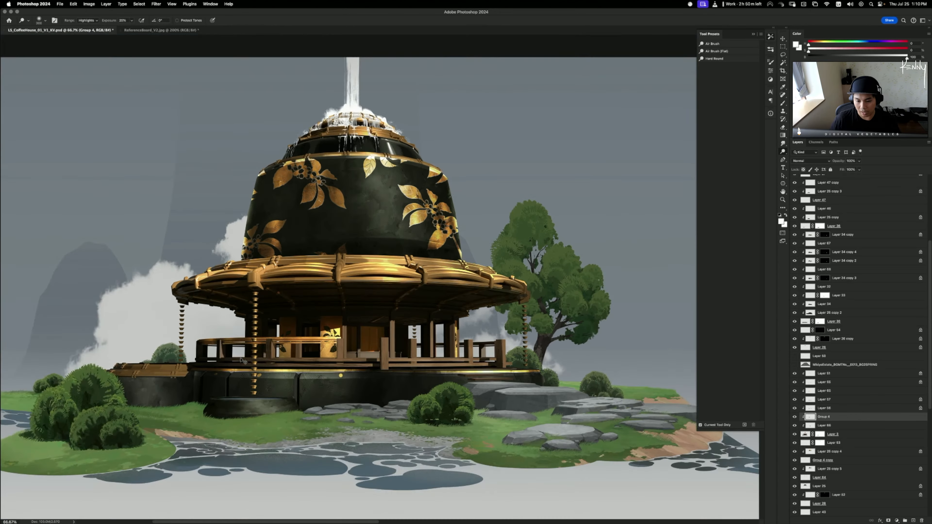
{"action": "key", "text": "super+plus"}
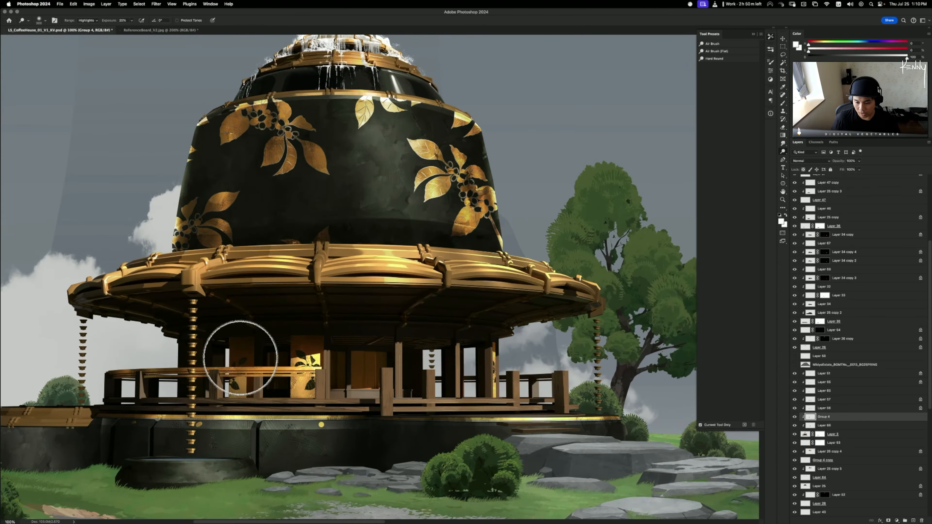
{"action": "key", "text": "super+z"}
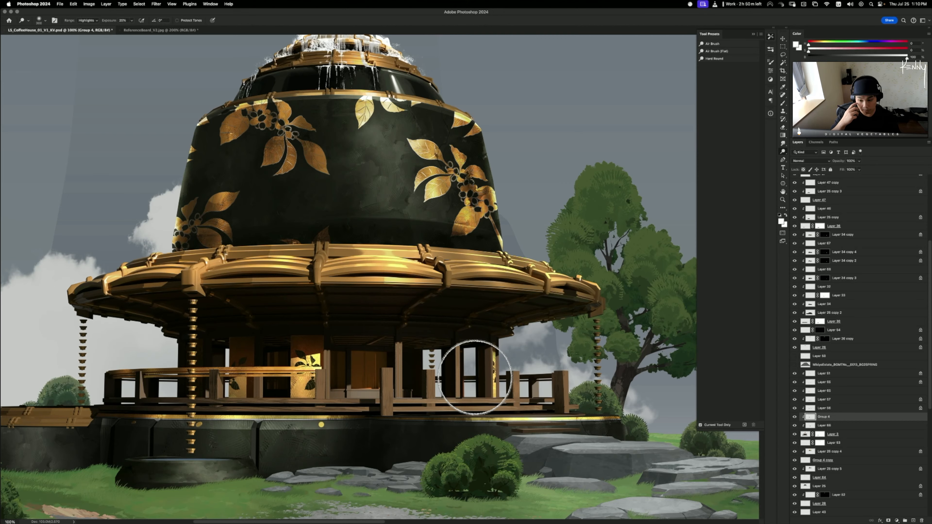
{"action": "key", "text": "super+u"}
{"action": "left_click_drag", "start_coordinate": [654, 182], "coordinate": [655, 183]}
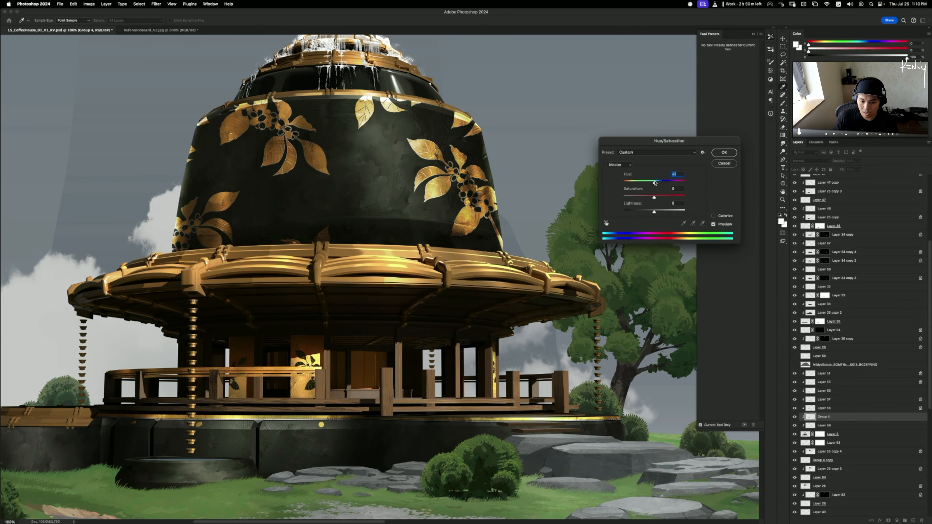
{"action": "left_click", "coordinate": [715, 165]}
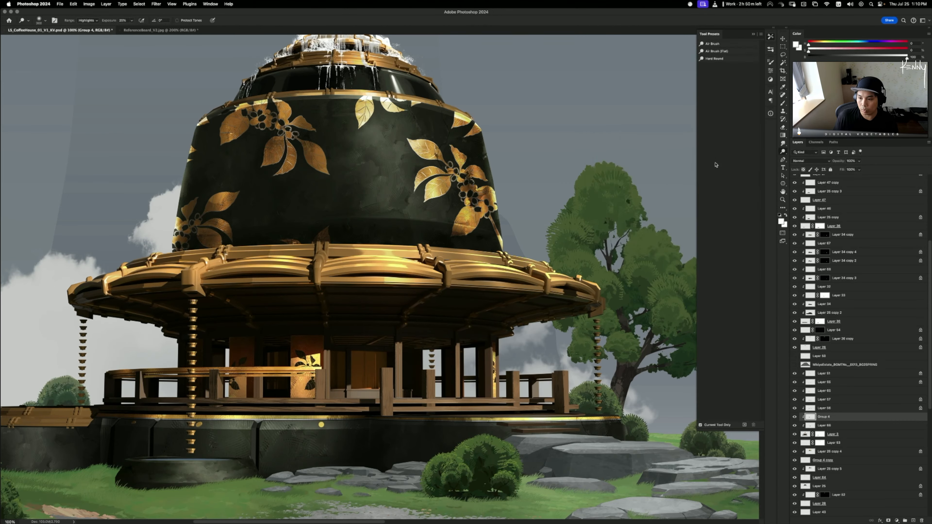
- Lower the saturation of the interior panels on Group 4 slightly with Hue/Saturation
{"action": "key", "text": "super+u"}
{"action": "left_click_drag", "start_coordinate": [654, 197], "coordinate": [649, 200]}
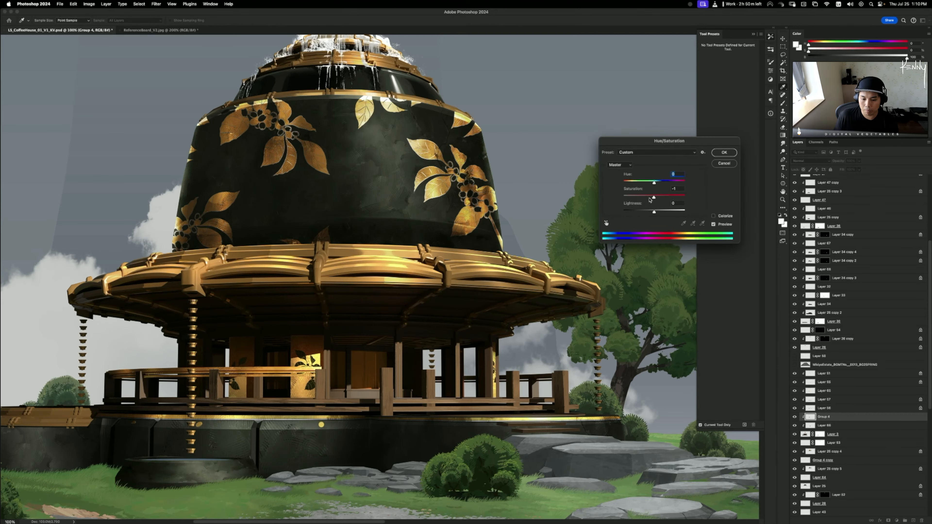
{"action": "left_click", "coordinate": [723, 152]}
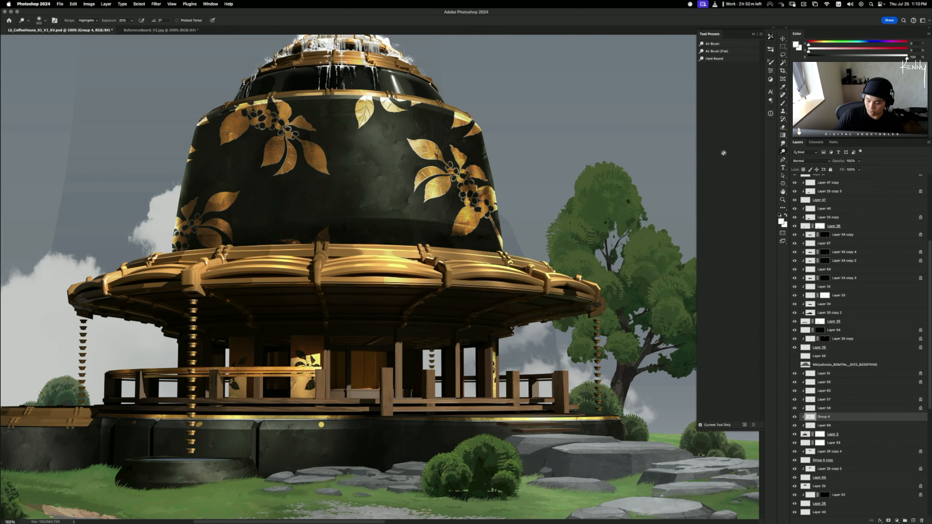
{"action": "key", "text": "super+minus"}
{"action": "key", "text": "super+minus"}
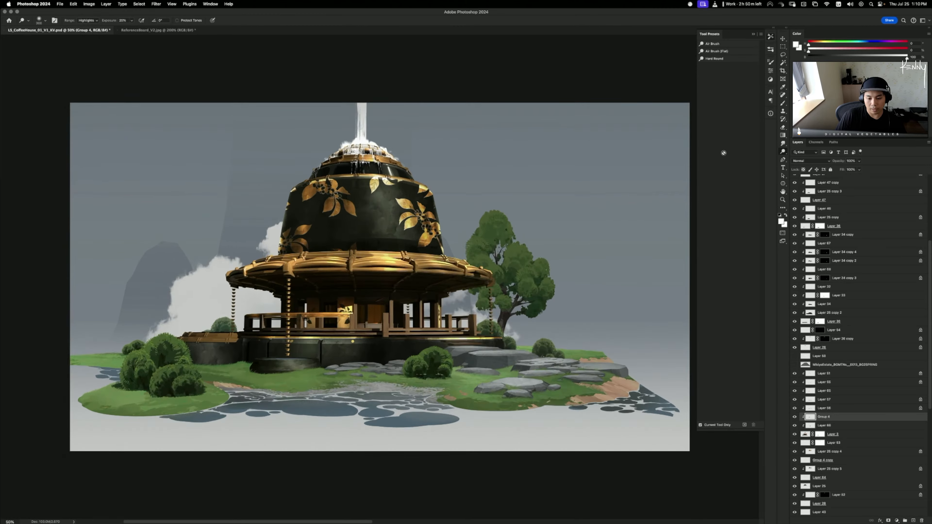
- Select the gold front handrail's layer and reduce its saturation with Hue/Saturation
{"action": "key", "text": "super+plus"}
{"action": "key", "text": "v"}
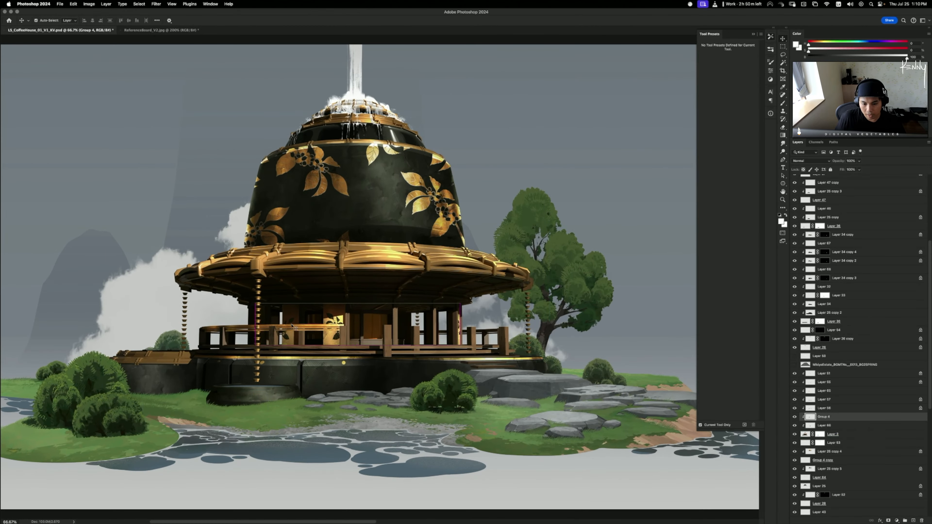
{"action": "left_click_drag", "start_coordinate": [290, 328], "coordinate": [289, 330]}
{"action": "key", "text": "super+u"}
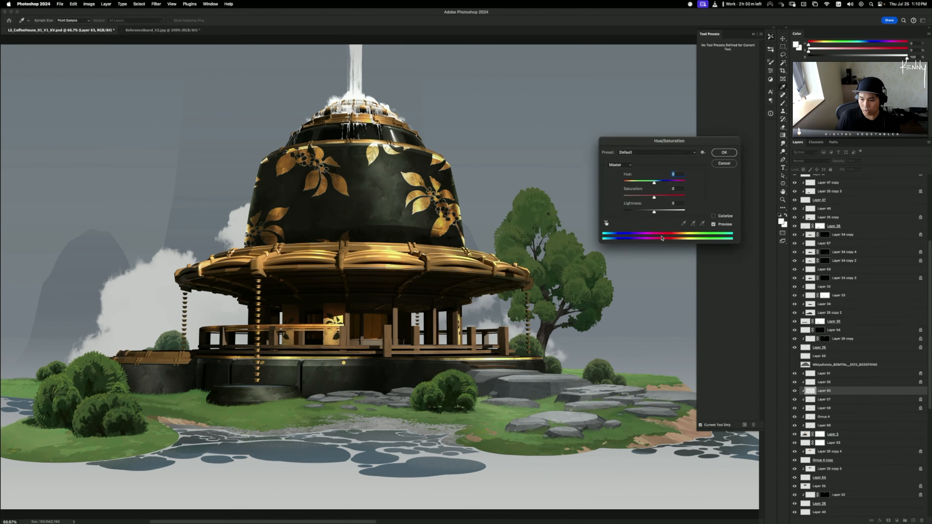
{"action": "left_click_drag", "start_coordinate": [654, 199], "coordinate": [645, 196]}
{"action": "left_click", "coordinate": [724, 152]}
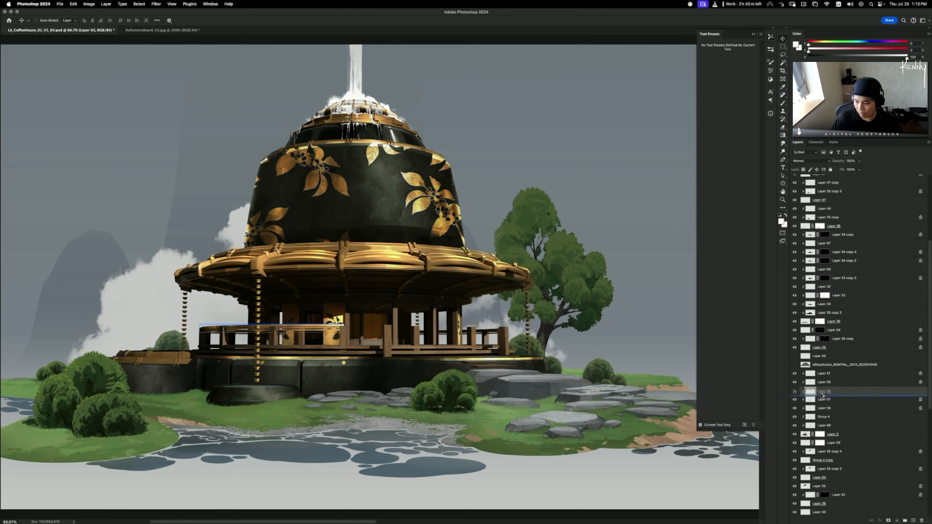
- Duplicate the front handrail layer directly beneath itself and brighten the copy along the railing with the Dodge tool
{"action": "left_click_drag", "start_coordinate": [820, 393], "coordinate": [821, 396]}
{"action": "key", "text": "super+1"}
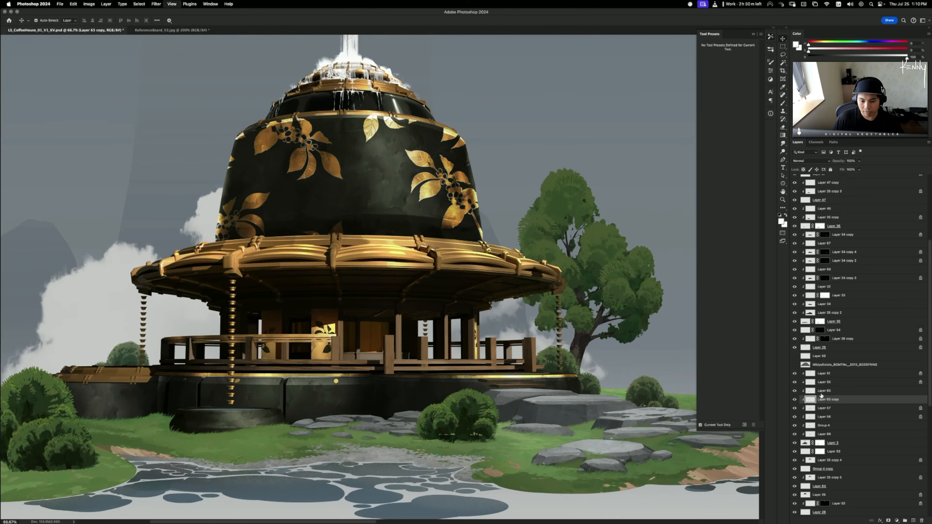
{"action": "key", "text": "o"}
{"action": "mouse_move", "coordinate": [202, 340]}
{"action": "left_mouse_down"}
{"action": "mouse_move", "coordinate": [288, 343]}
{"action": "mouse_move", "coordinate": [260, 343]}
{"action": "mouse_move", "coordinate": [307, 333]}
{"action": "mouse_move", "coordinate": [318, 346]}
{"action": "left_mouse_up"}
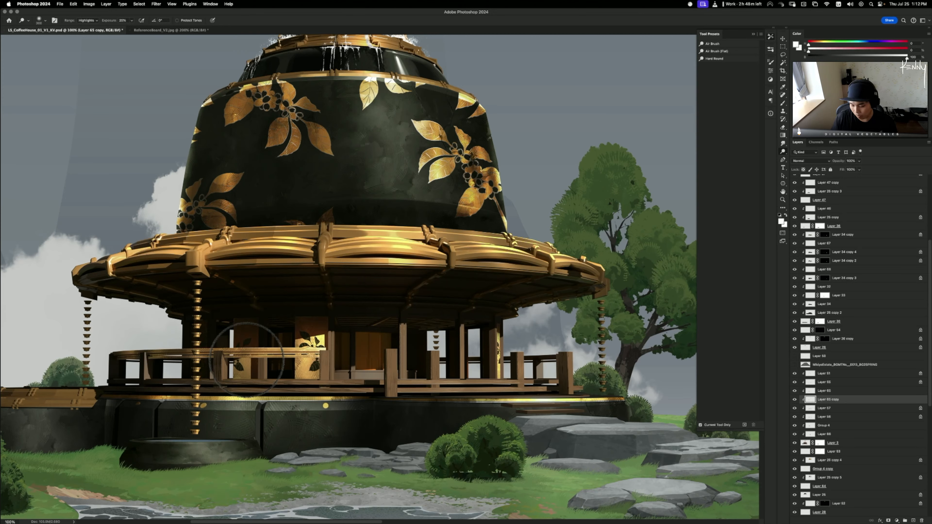
- Examine the whole painting and the house at several magnifications to judge the brightened railing
{"action": "key", "text": "super+minus"}
{"action": "key", "text": "super+minus"}
{"action": "key", "text": "super+minus"}
{"action": "key", "text": "super+plus"}
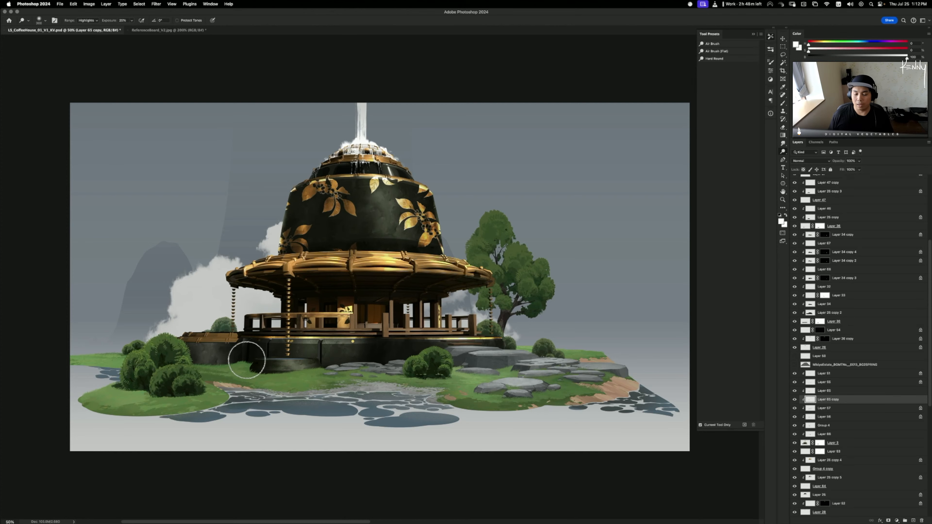
{"action": "left_click_drag", "start_coordinate": [383, 323], "coordinate": [414, 332]}
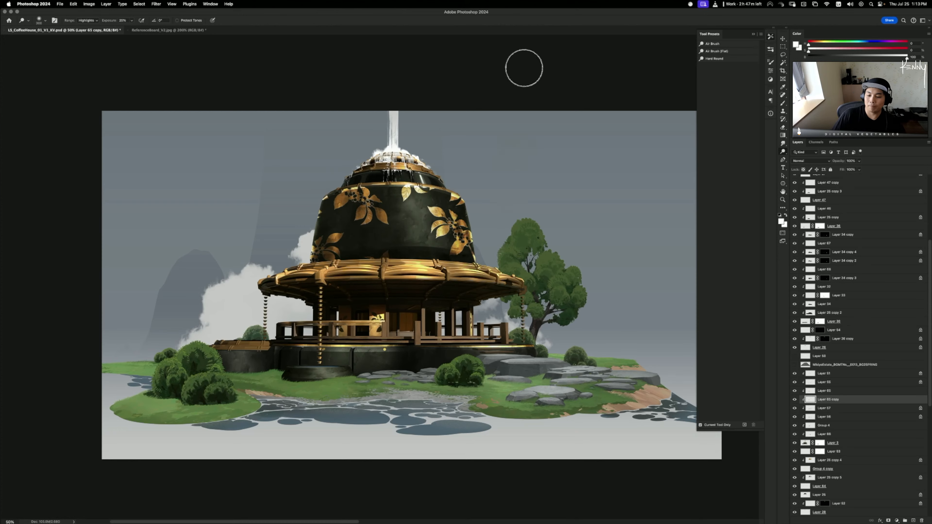
{"action": "key", "text": "super+equal"}
{"action": "key", "text": "super+minus"}
{"action": "key", "text": "super+equal"}
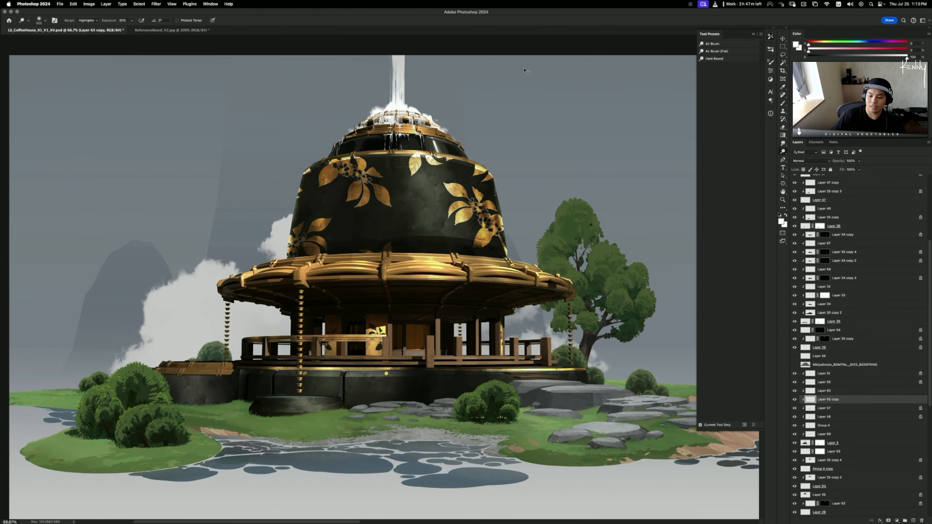
- Select Layer 34 copy on the stone base and review it against the whole painting
{"action": "left_click", "coordinate": [406, 371], "text": "super"}
{"action": "left_click", "coordinate": [403, 371], "text": "super"}
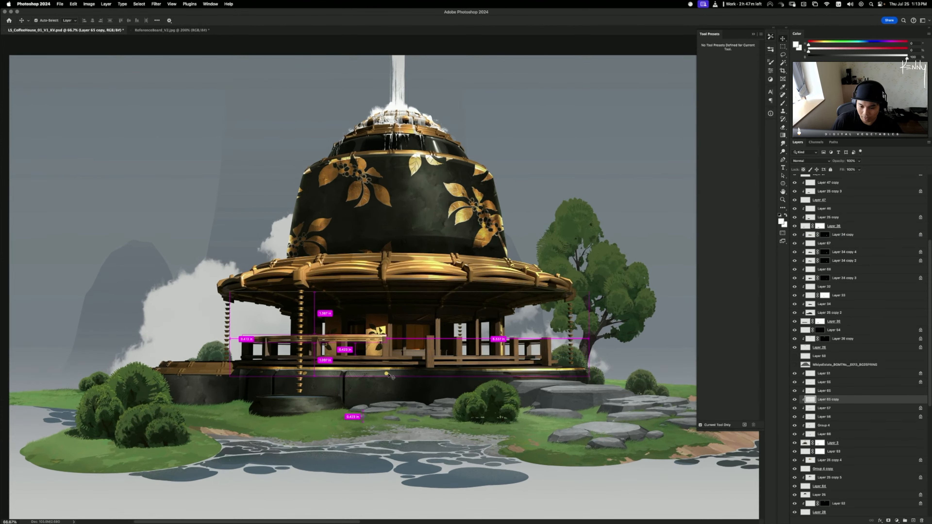
{"action": "left_click", "coordinate": [398, 372], "text": "super"}
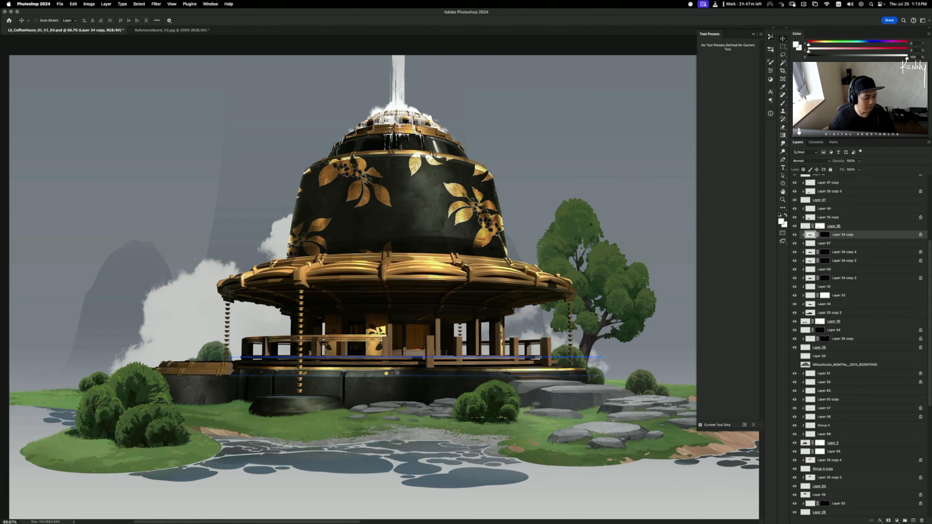
{"action": "left_click_drag", "start_coordinate": [452, 293], "coordinate": [440, 296]}
{"action": "key", "text": "super+minus"}
{"action": "key", "text": "super+minus"}
{"action": "key", "text": "super+minus"}
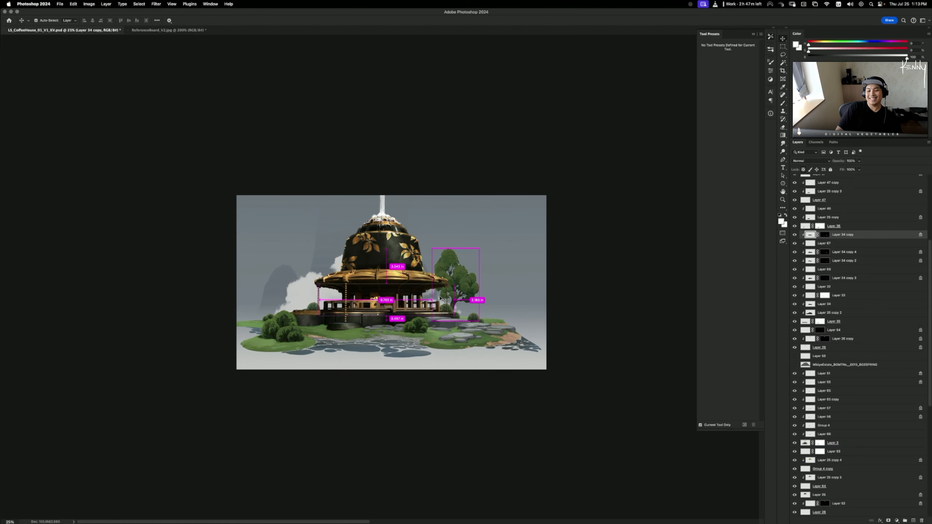
{"action": "key", "text": "super+plus"}
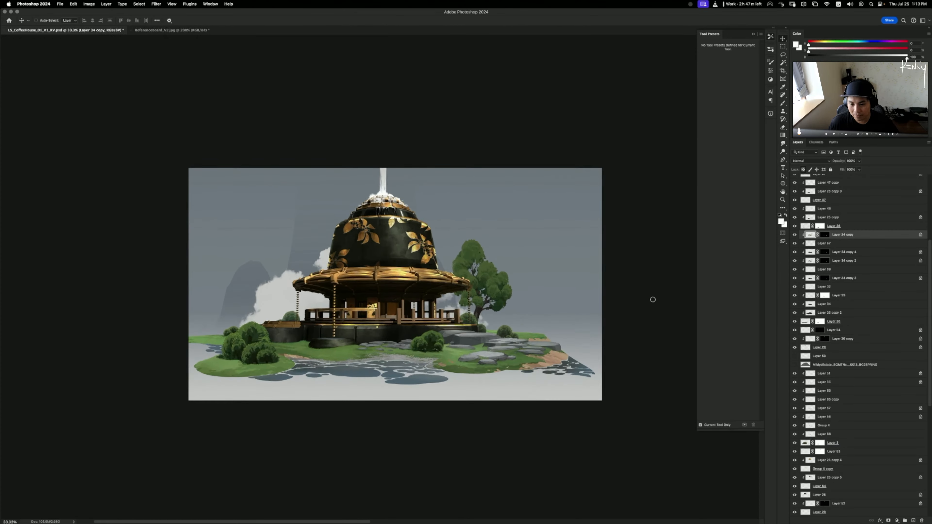
{"action": "key", "text": "super+plus"}
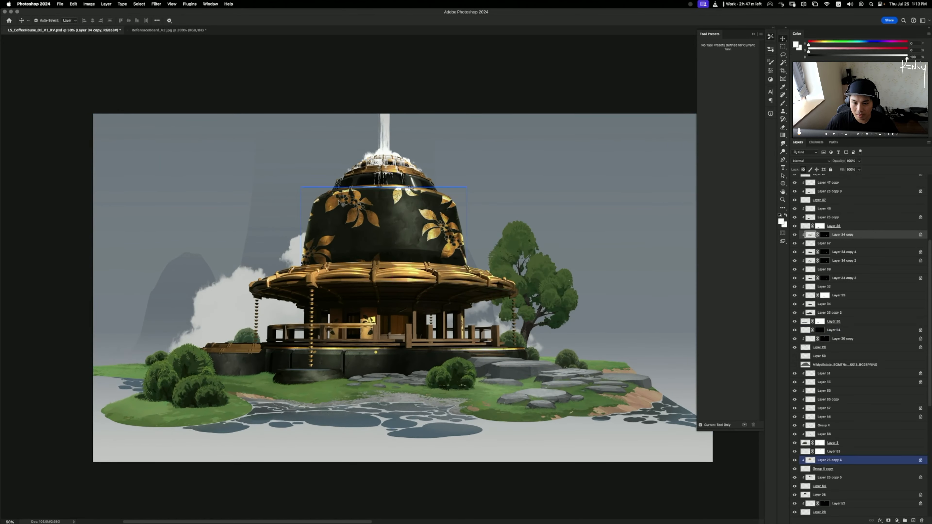
- Select the gold texture layer of the bell's leaf pattern for the Dodge tool and save the document
{"action": "left_click", "coordinate": [389, 279], "text": "super"}
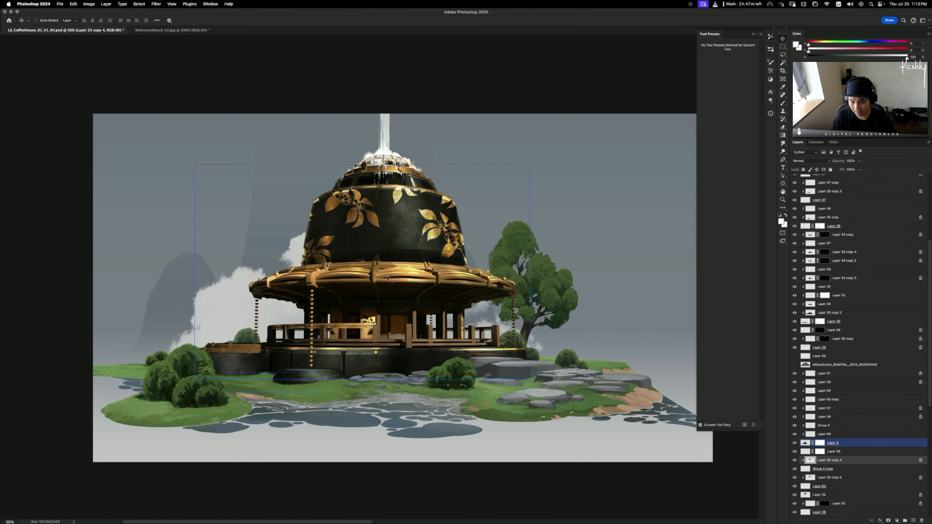
{"action": "key", "text": "o"}
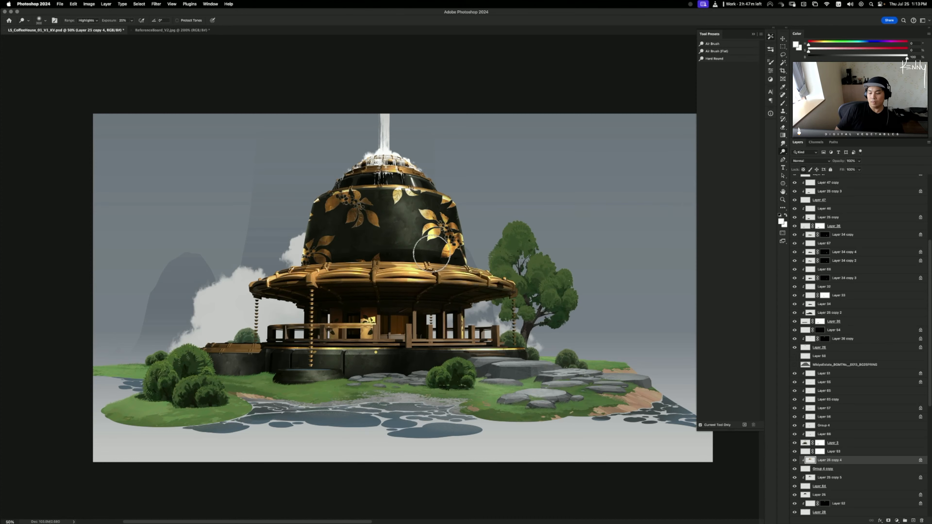
{"action": "key", "text": "super+s"}
{"action": "key", "text": "super+minus"}
{"action": "key", "text": "super+minus"}
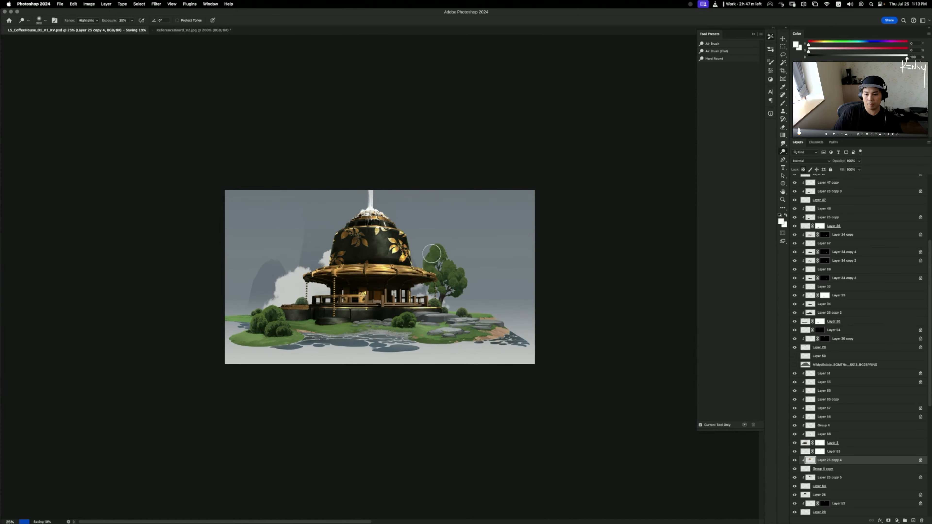
{"action": "key", "text": "super+equal"}
{"action": "key", "text": "super+equal"}
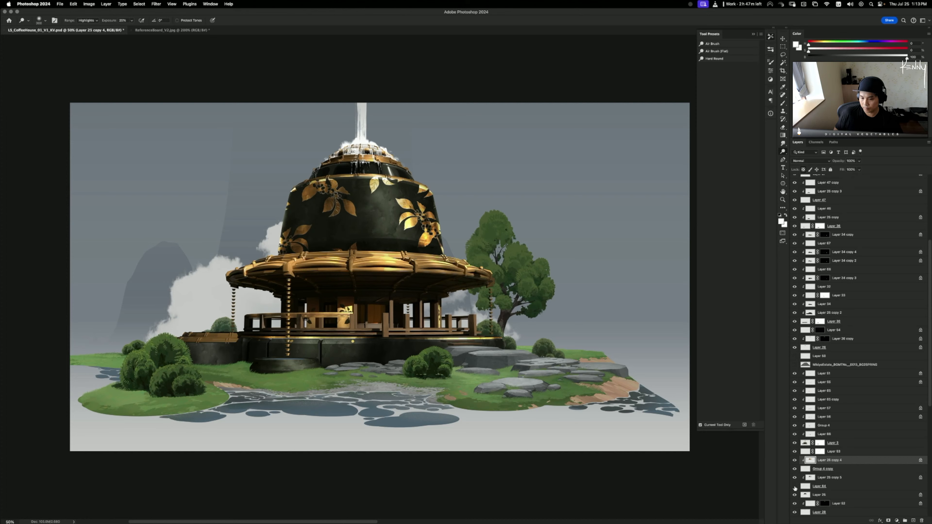
- Duplicate the leaf pattern's gold texture layer below Layer 64, clipped to the bell body layer
{"action": "left_click", "coordinate": [817, 488], "text": "alt"}
{"action": "left_click", "coordinate": [815, 489], "text": "alt"}
{"action": "left_click_drag", "start_coordinate": [826, 465], "coordinate": [823, 493]}
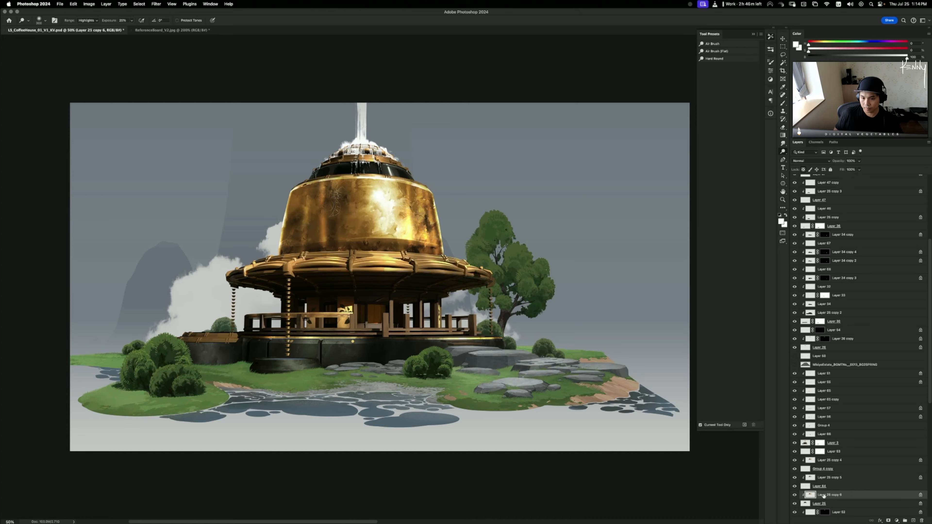
- Hide the duplicated gold texture on the bell with a black layer mask and choose the Effect (Noise Soft) brush
{"action": "left_click", "coordinate": [888, 520], "text": "alt"}
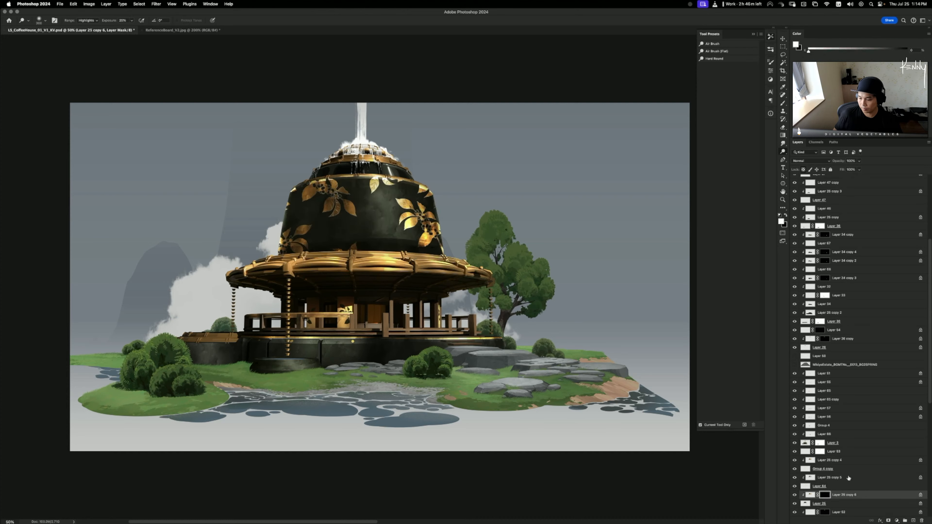
{"action": "key", "text": "b"}
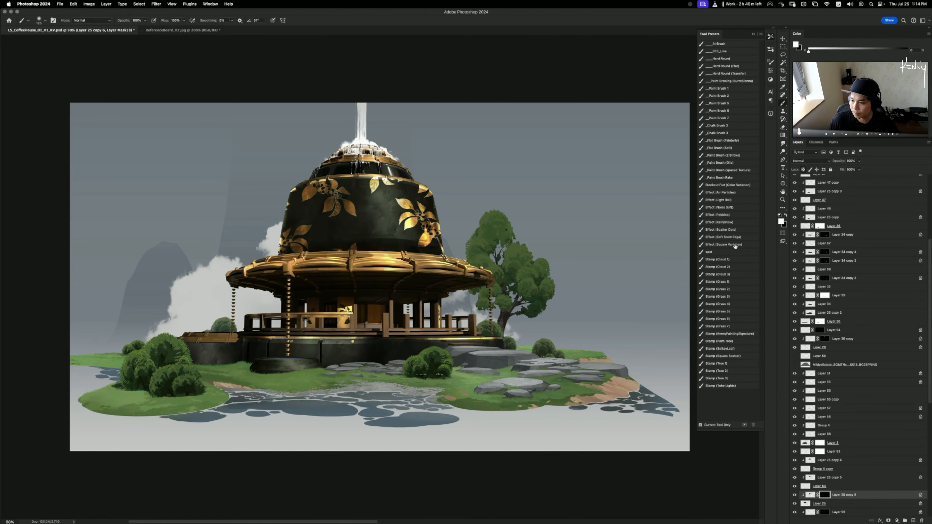
{"action": "left_click", "coordinate": [733, 208]}
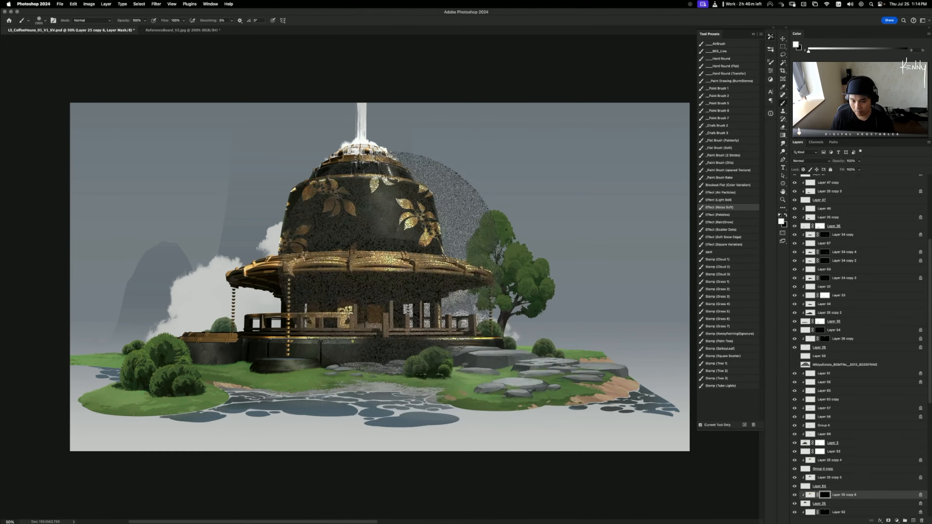
- Try to reveal gold speckles on the bell's dark body by painting white on the mask with a smaller noise brush
{"action": "key", "text": "bracketleft"}
{"action": "key", "text": "bracketleft"}
{"action": "key", "text": "bracketleft"}
{"action": "key", "text": "bracketleft"}
{"action": "key", "text": "bracketleft"}
{"action": "key", "text": "bracketleft"}
{"action": "key", "text": "bracketleft"}
{"action": "key", "text": "bracketleft"}
{"action": "key", "text": "bracketleft"}
{"action": "key", "text": "bracketleft"}
{"action": "key", "text": "bracketleft"}
{"action": "key", "text": "bracketleft"}
{"action": "key", "text": "bracketleft"}
{"action": "key", "text": "bracketleft"}
{"action": "key", "text": "bracketleft"}
{"action": "key", "text": "bracketleft"}
{"action": "key", "text": "bracketleft"}
{"action": "key", "text": "bracketleft"}
{"action": "key", "text": "bracketleft"}
{"action": "key", "text": "bracketleft"}
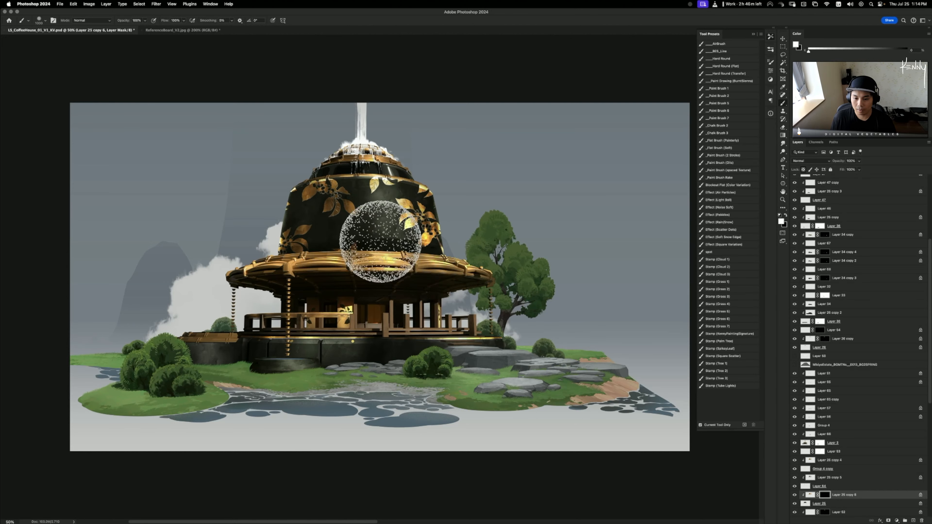
{"action": "left_click_drag", "start_coordinate": [385, 224], "coordinate": [381, 249]}
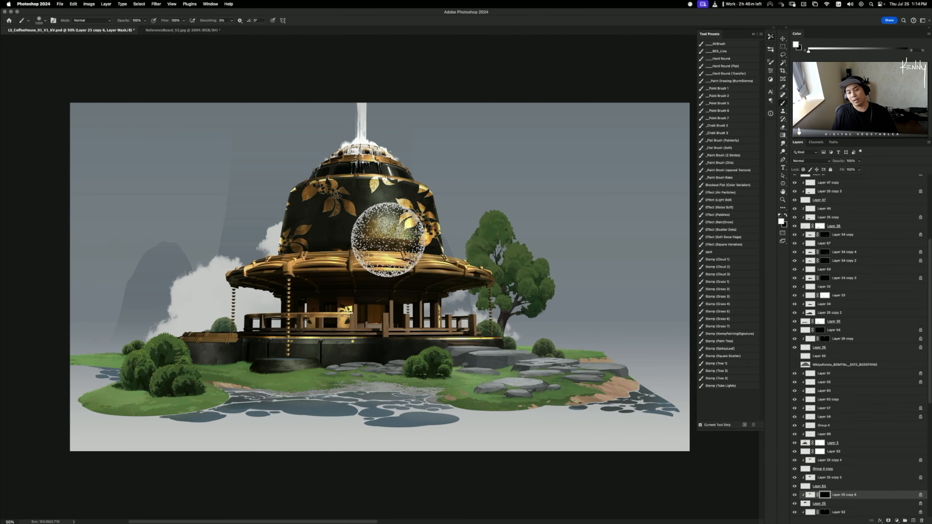
{"action": "key", "text": "super+z"}
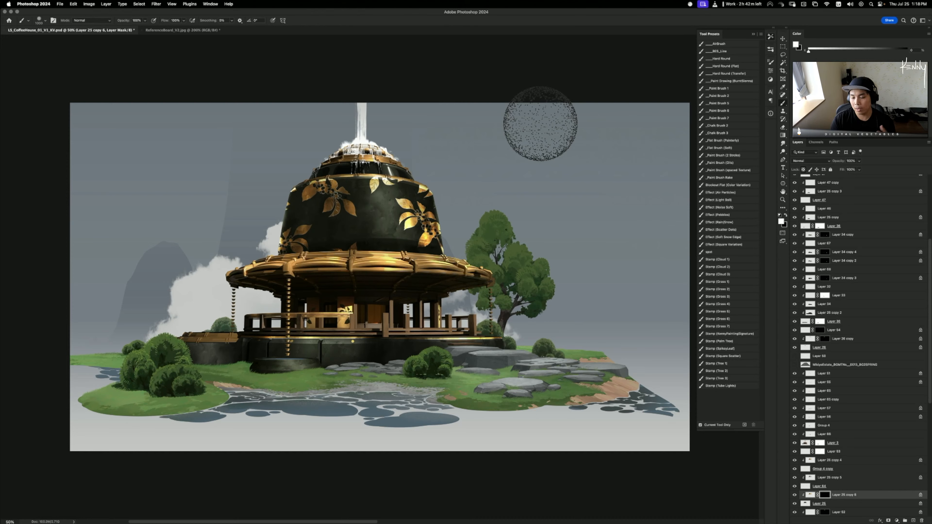
- Select Layer 43 from the canvas and prepare the Dodge tool with a much smaller brush
{"action": "key", "text": "v"}
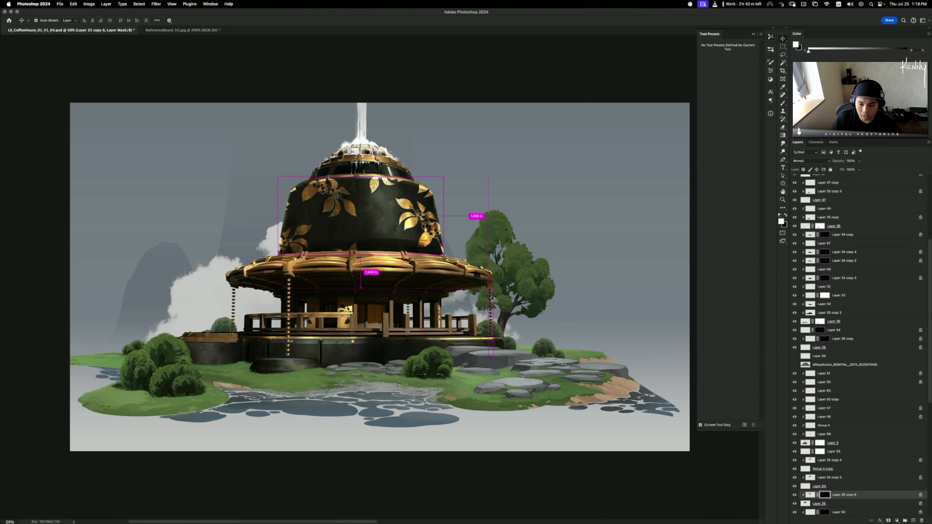
{"action": "left_click", "coordinate": [501, 292], "text": "super"}
{"action": "key", "text": "o"}
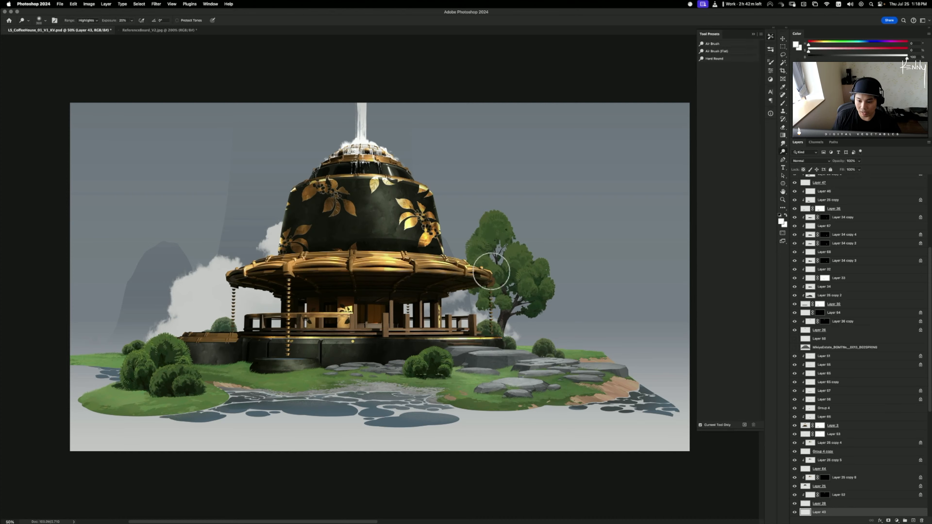
{"action": "key", "text": "bracketleft"}
{"action": "key", "text": "bracketleft"}
{"action": "key", "text": "bracketleft"}
{"action": "key", "text": "bracketleft"}
{"action": "key", "text": "bracketleft"}
{"action": "key", "text": "bracketleft"}
{"action": "key", "text": "bracketleft"}
{"action": "key", "text": "bracketleft"}
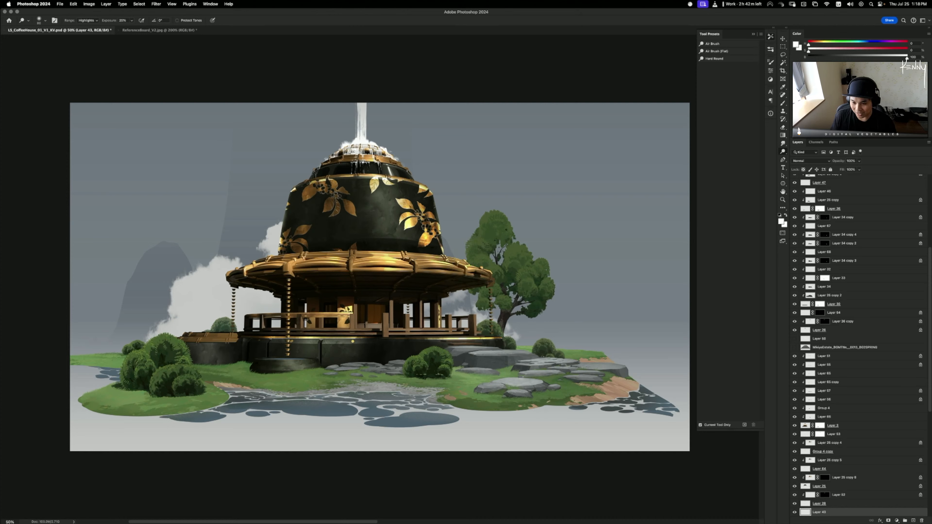
{"action": "key", "text": "bracketleft"}
{"action": "key", "text": "bracketleft"}
{"action": "key", "text": "bracketleft"}
{"action": "key", "text": "bracketleft"}
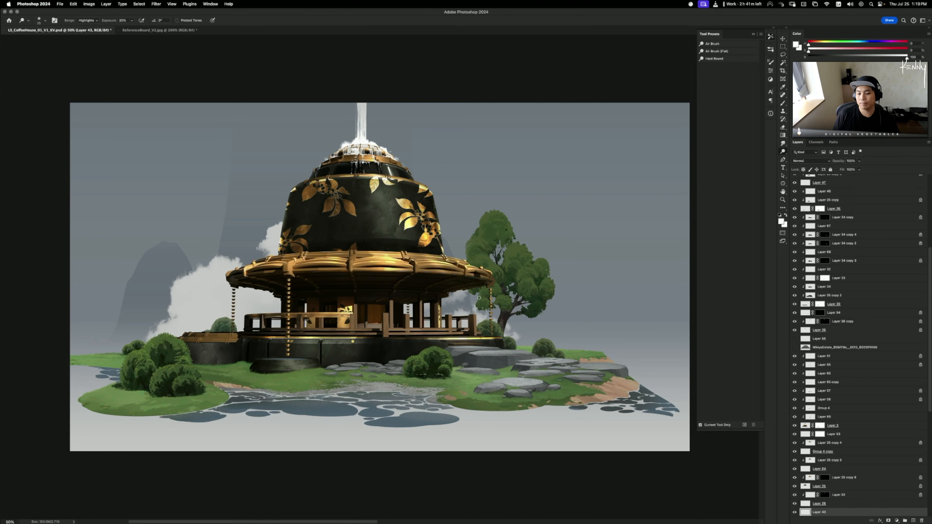
- Examine the whole painting at several magnifications to judge the coffee house within its surroundings
{"action": "key", "text": "v"}
{"action": "key", "text": "super+plus"}
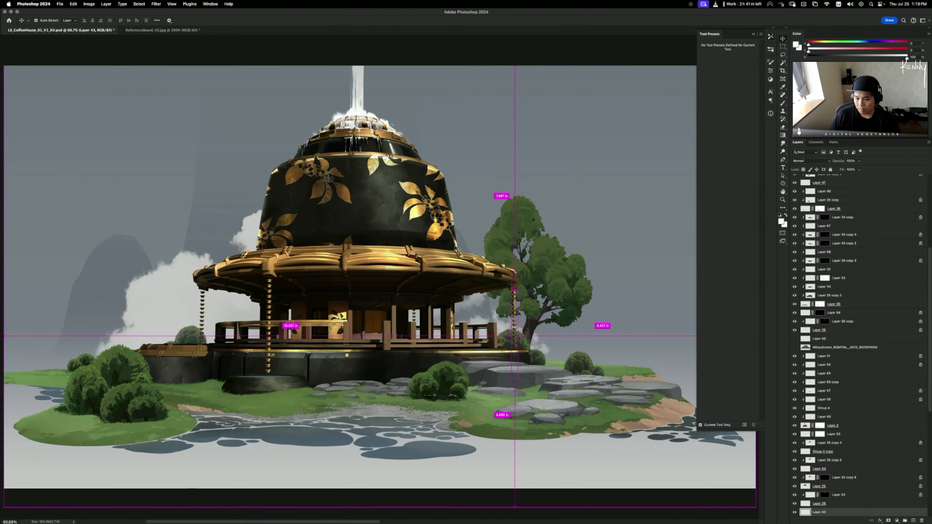
{"action": "key", "text": "super+minus"}
{"action": "key", "text": "super+minus"}
{"action": "key", "text": "super+plus"}
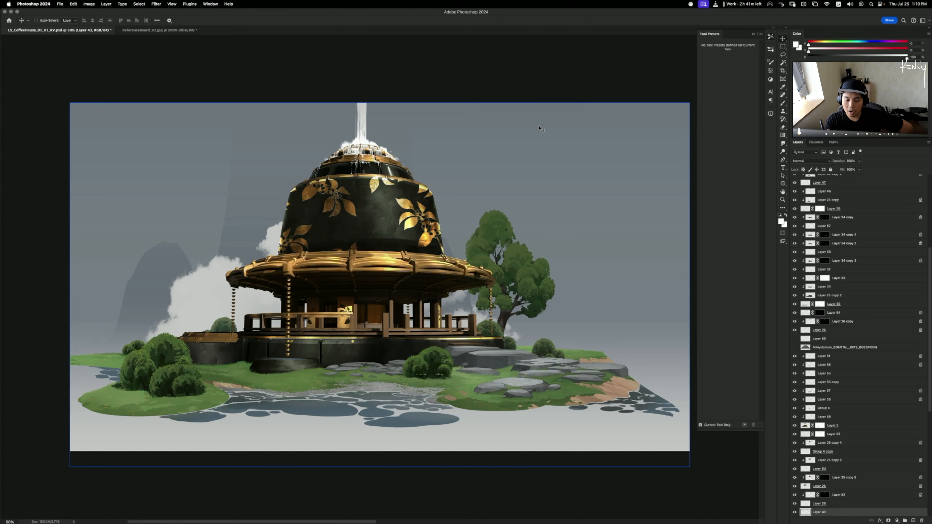
{"action": "key", "text": "super+minus"}
{"action": "key", "text": "super+minus"}
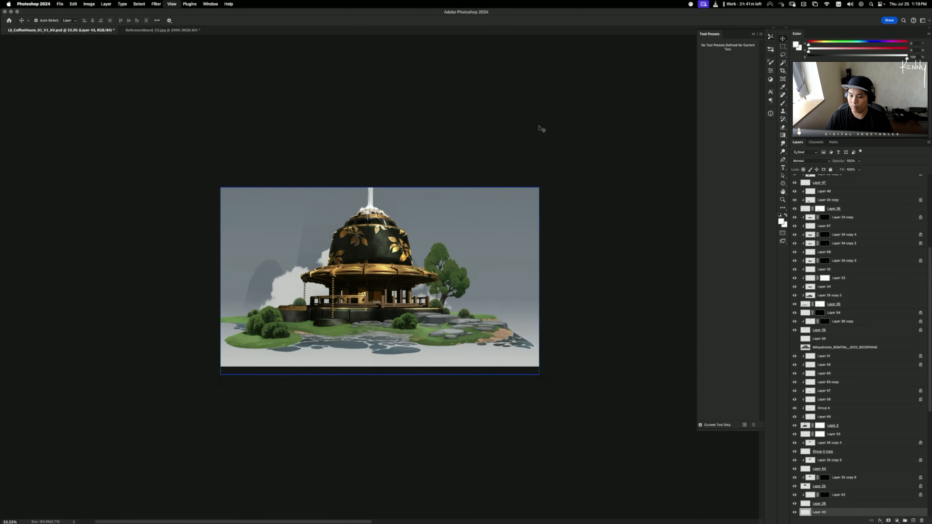
{"action": "key", "text": "super+equal"}
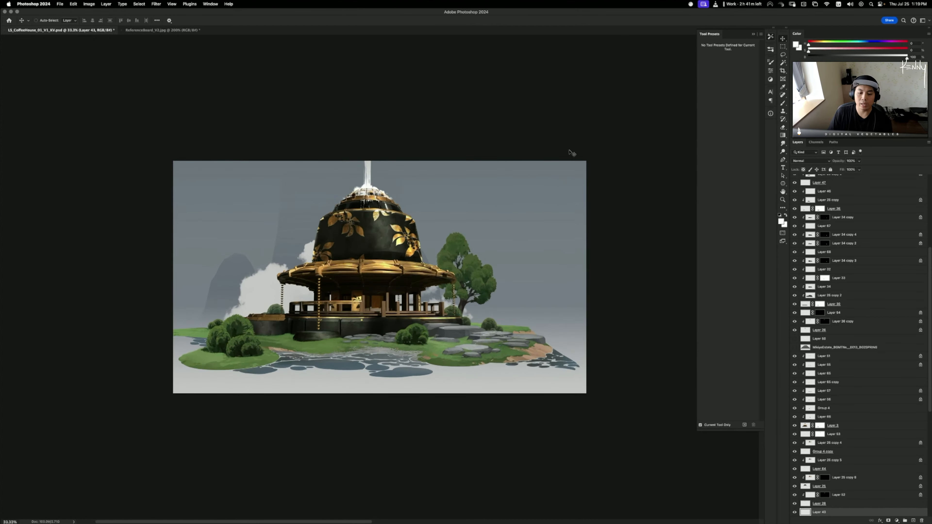